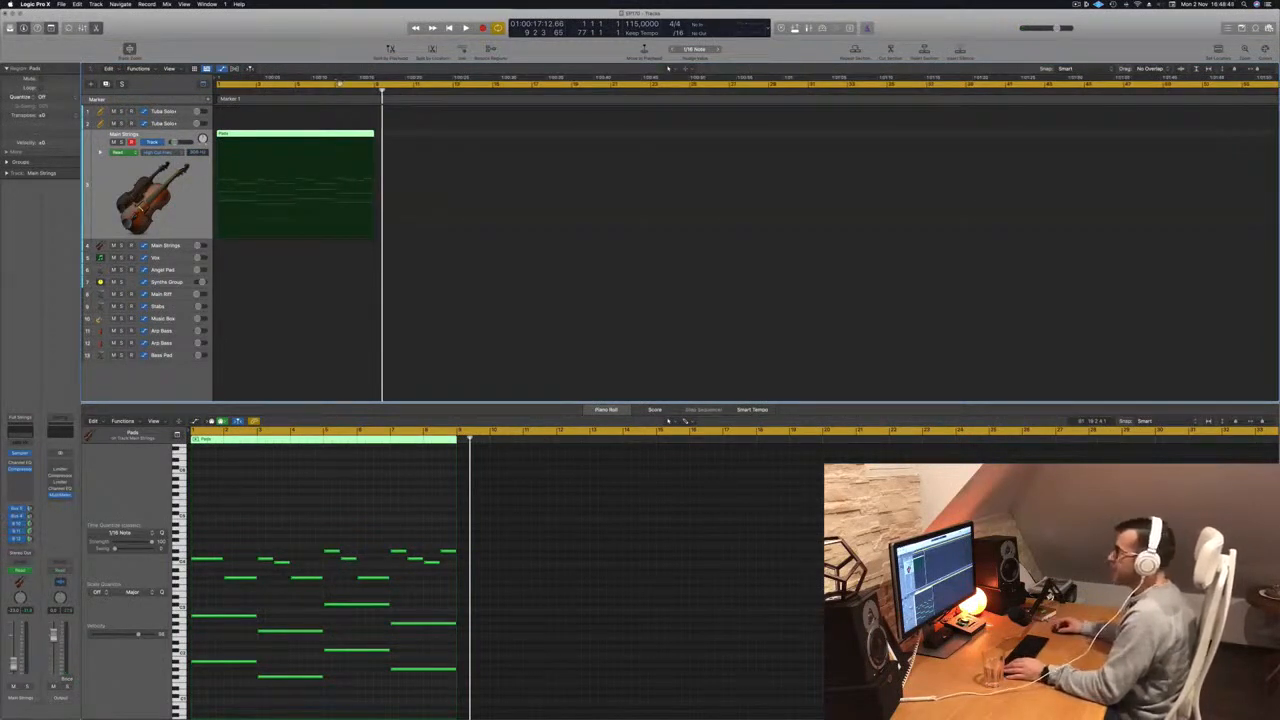
- Set the cycle range to bars 1 to 17 and copy the Main Strings region to bar 9
{"action": "left_click", "coordinate": [327, 87]}
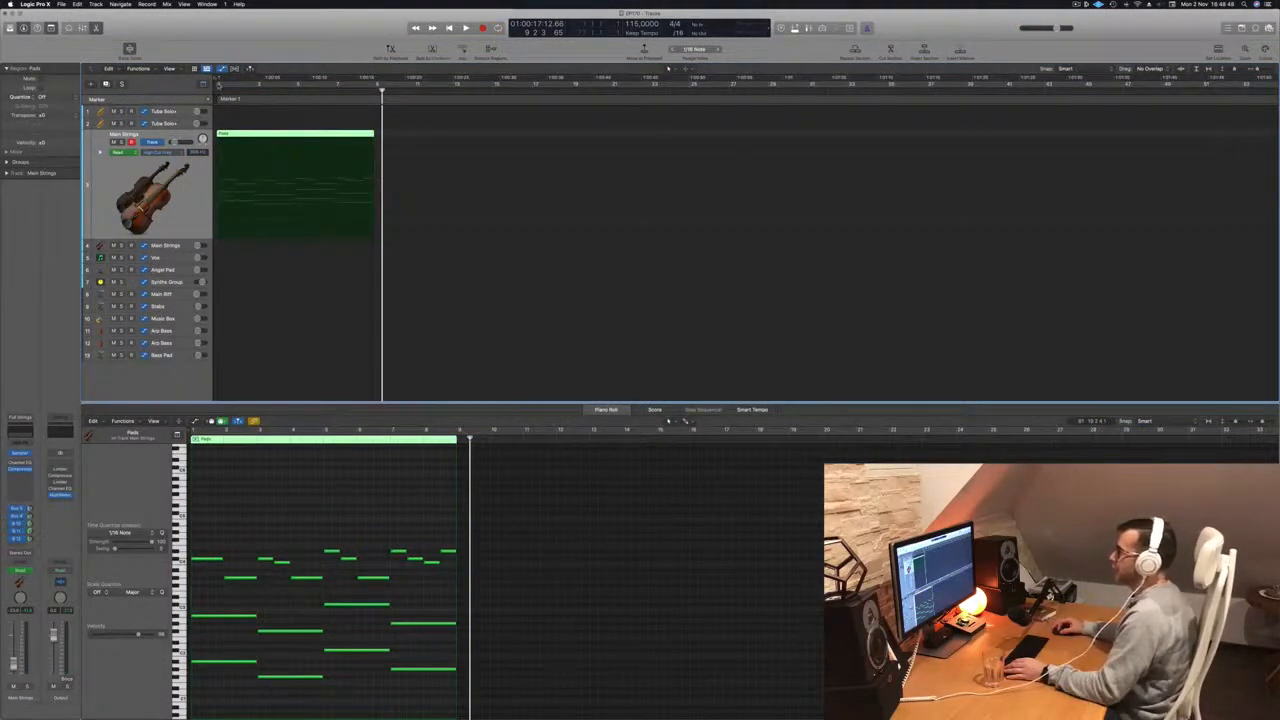
{"action": "left_click_drag", "start_coordinate": [219, 86], "coordinate": [533, 112]}
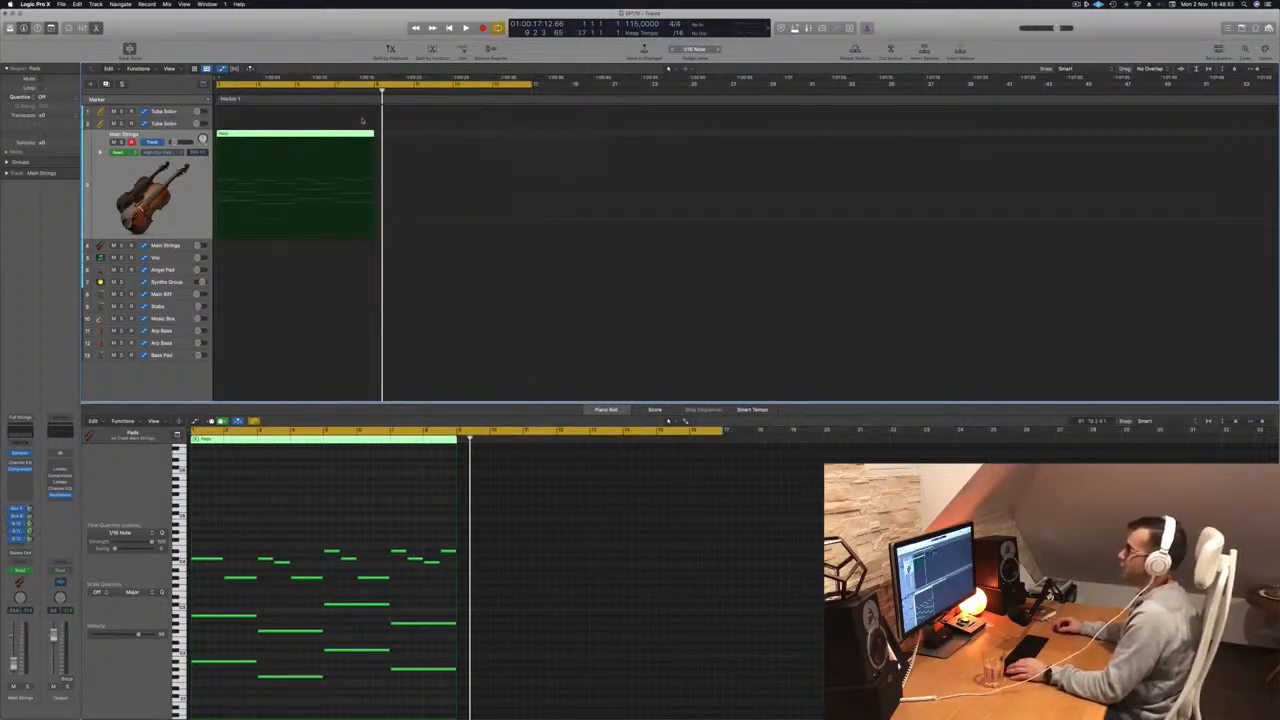
{"action": "key", "text": "space"}
{"action": "left_click_drag", "start_coordinate": [347, 142], "coordinate": [437, 148]}
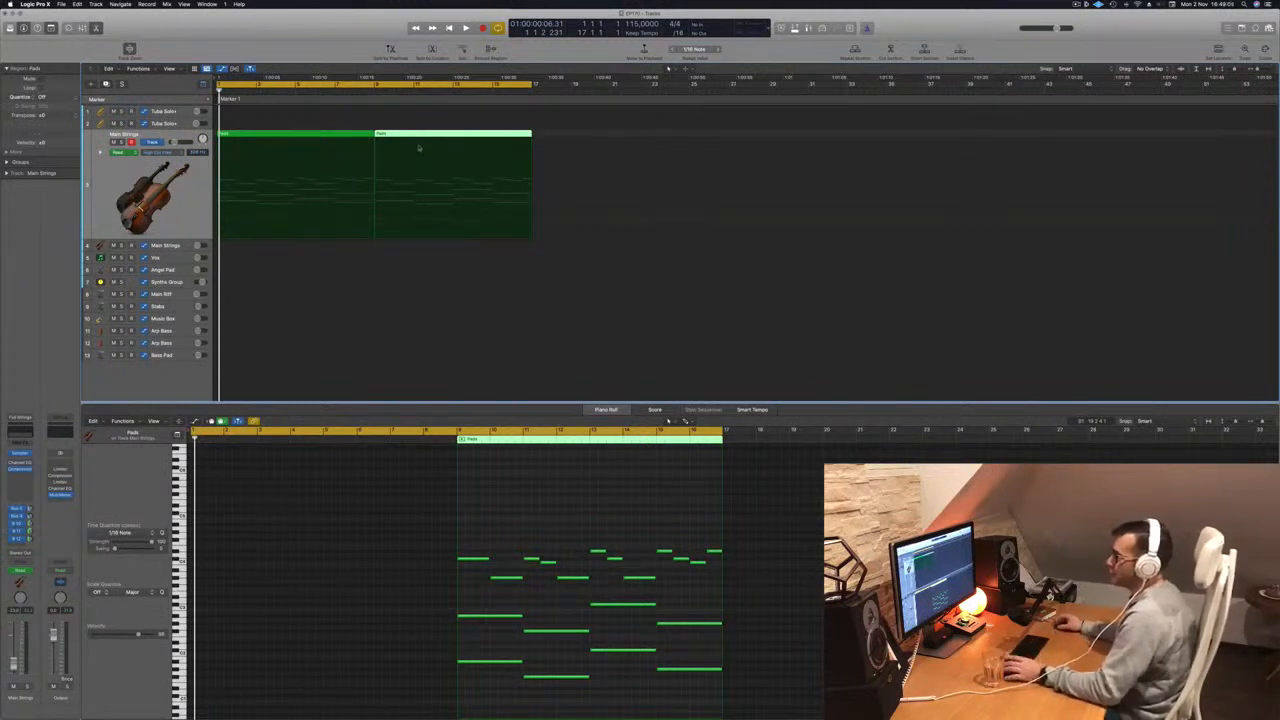
- Select and play both Main Strings regions, and open the Main Strings track's Channel EQ clear of the regions
{"action": "key", "text": "super+a"}
{"action": "key", "text": "space"}
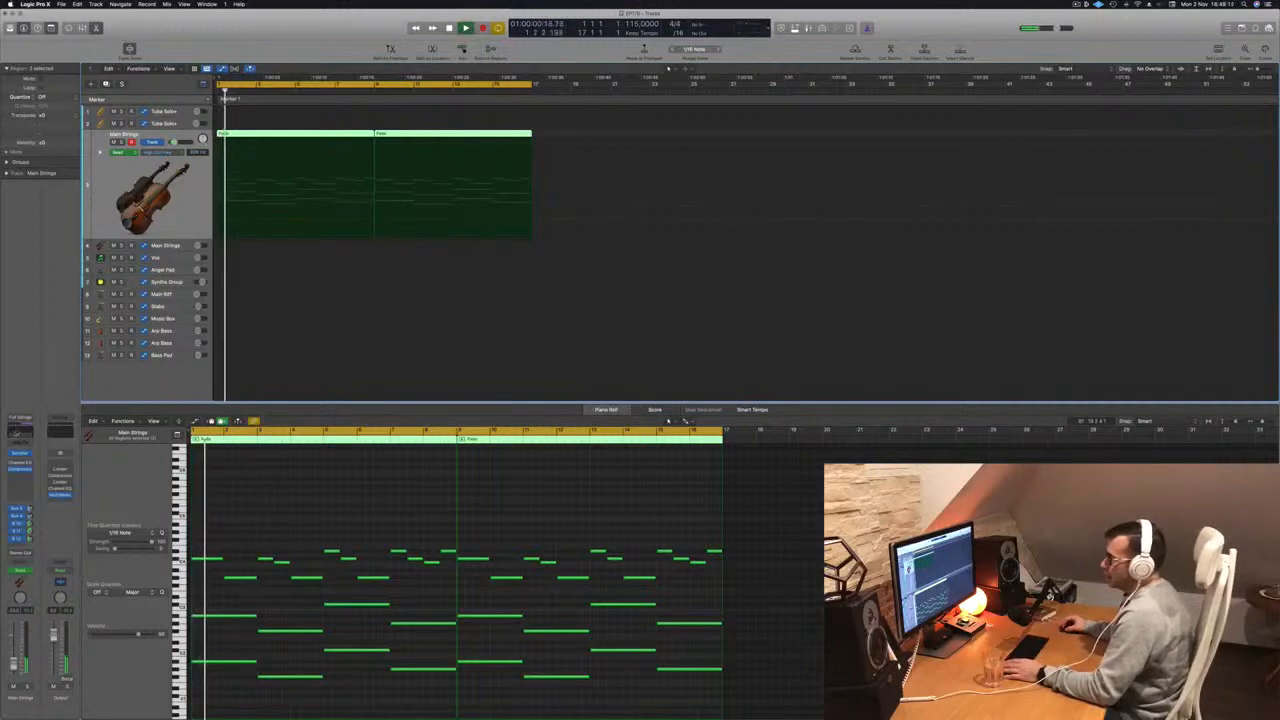
{"action": "left_click", "coordinate": [14, 434]}
{"action": "left_click", "coordinate": [164, 153]}
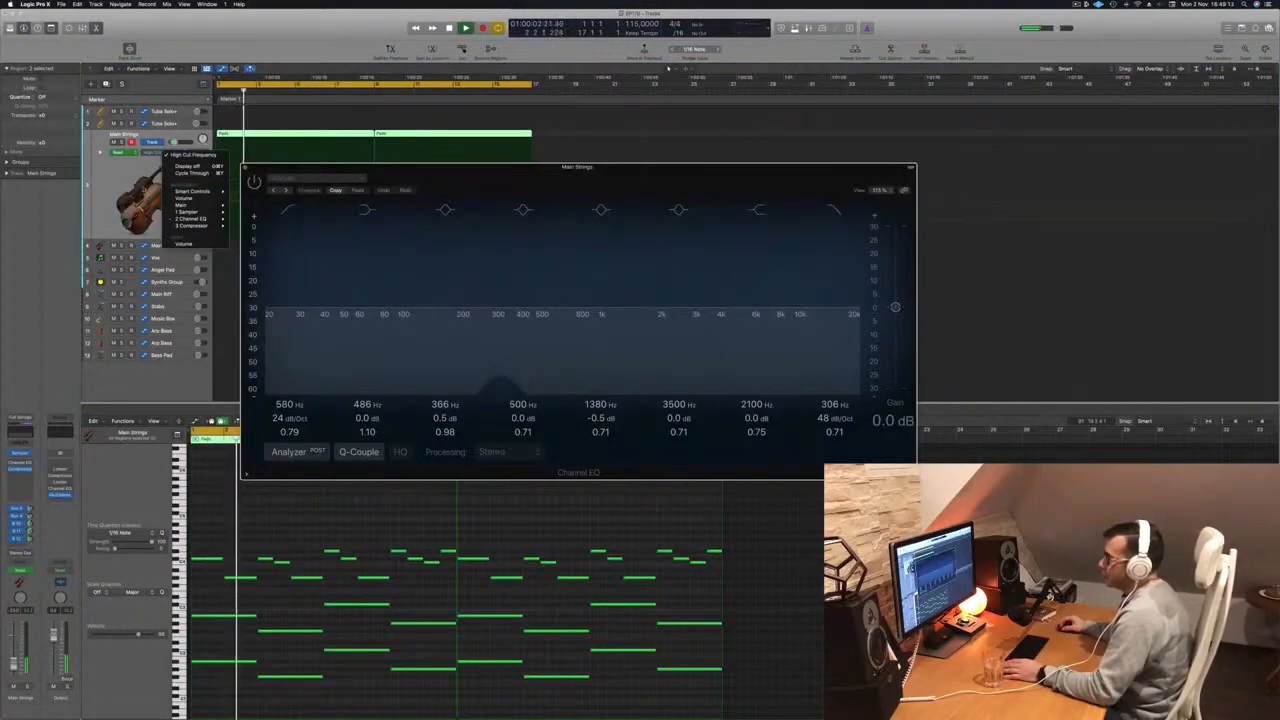
{"action": "left_click", "coordinate": [241, 209]}
{"action": "left_click_drag", "start_coordinate": [578, 167], "coordinate": [969, 209]}
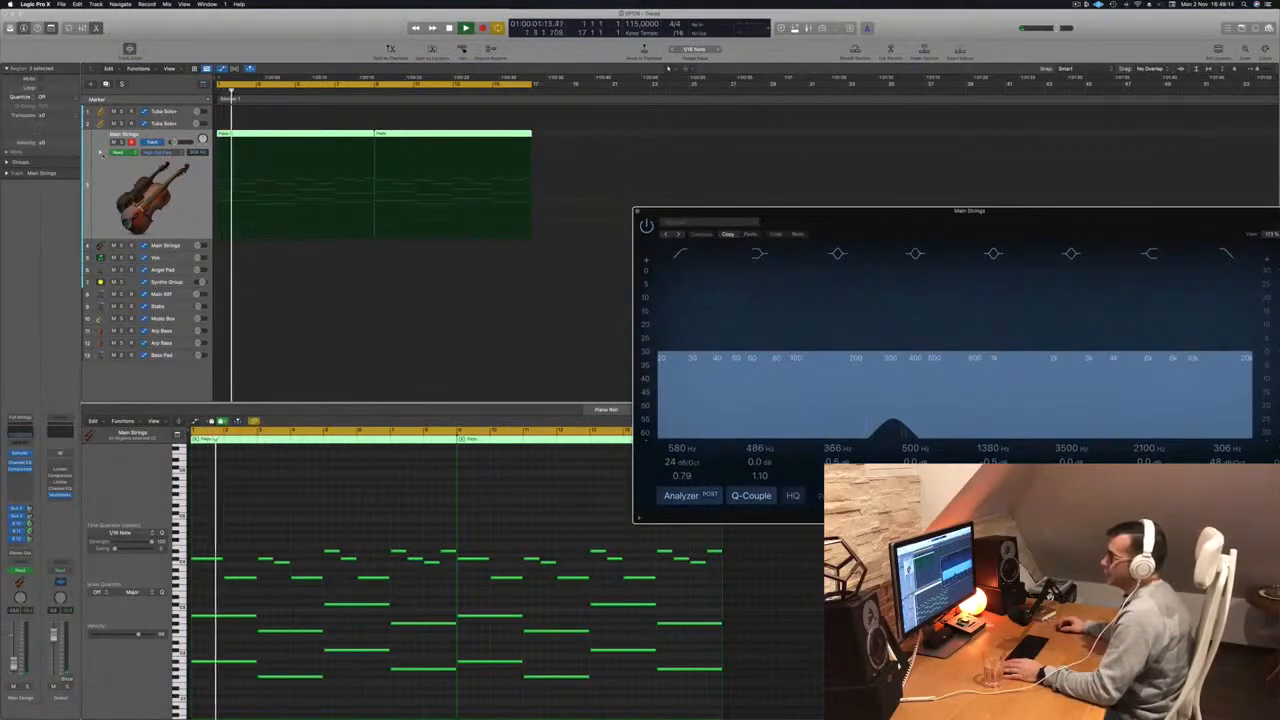
{"action": "left_click", "coordinate": [175, 188]}
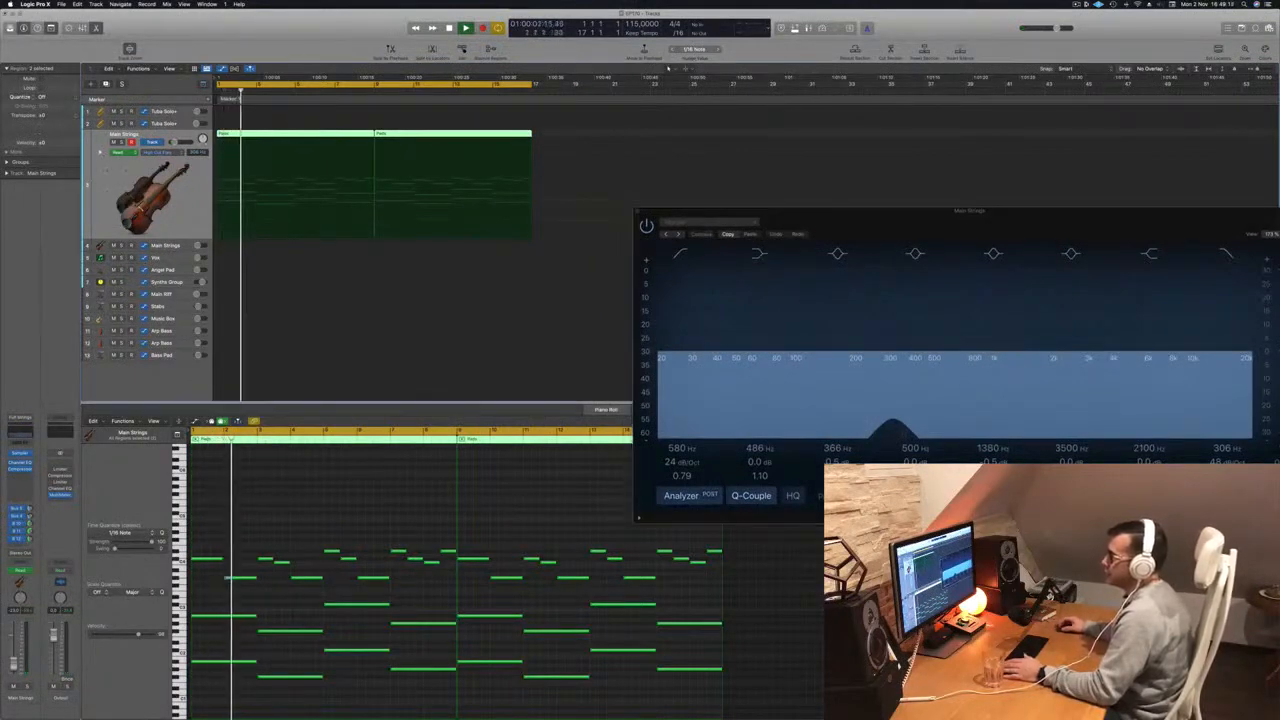
- Expand the Main Strings track's automation lane and delete the track's automation
{"action": "left_click", "coordinate": [100, 152]}
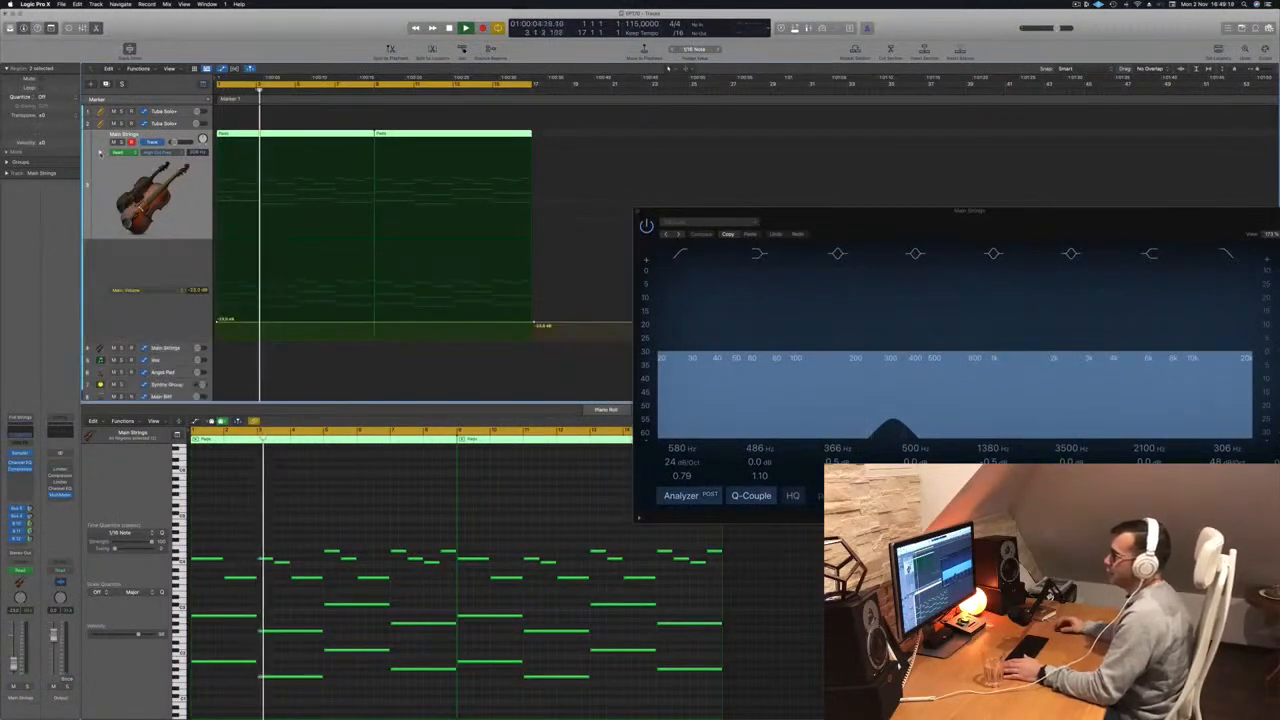
{"action": "left_click", "coordinate": [540, 325]}
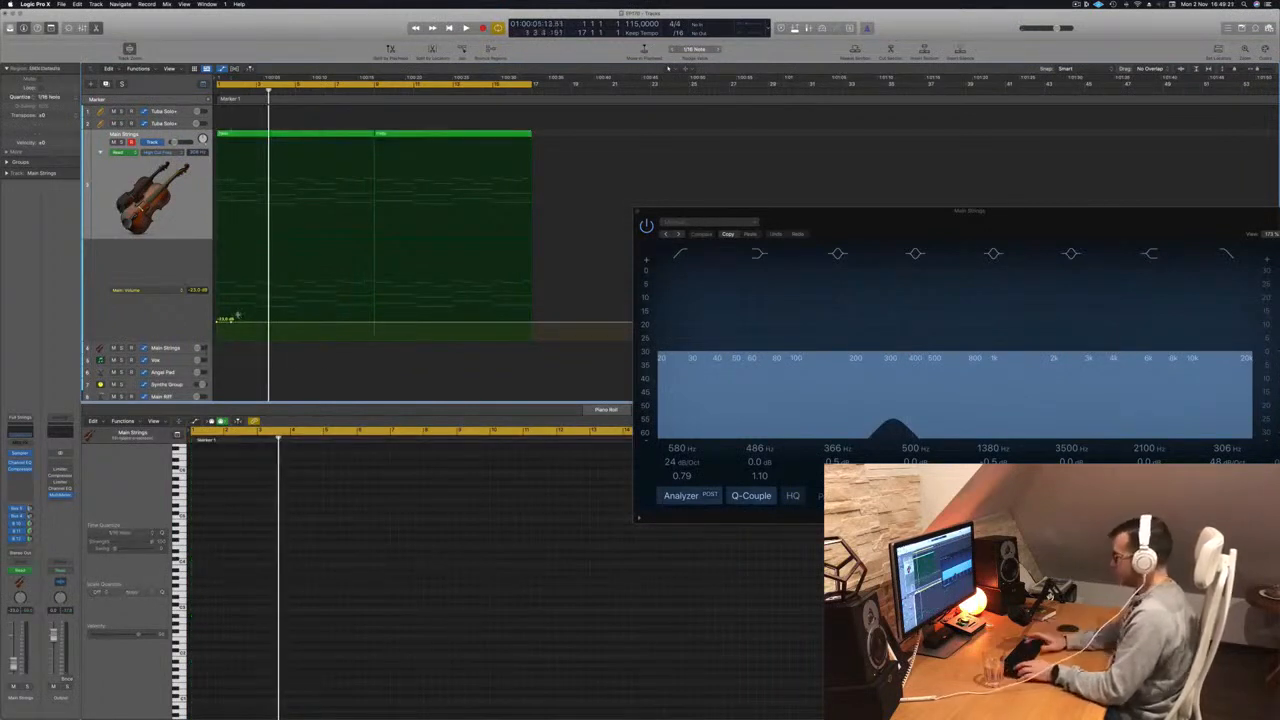
{"action": "key", "text": "ctrl+super+BackSpace"}
{"action": "left_click", "coordinate": [117, 290]}
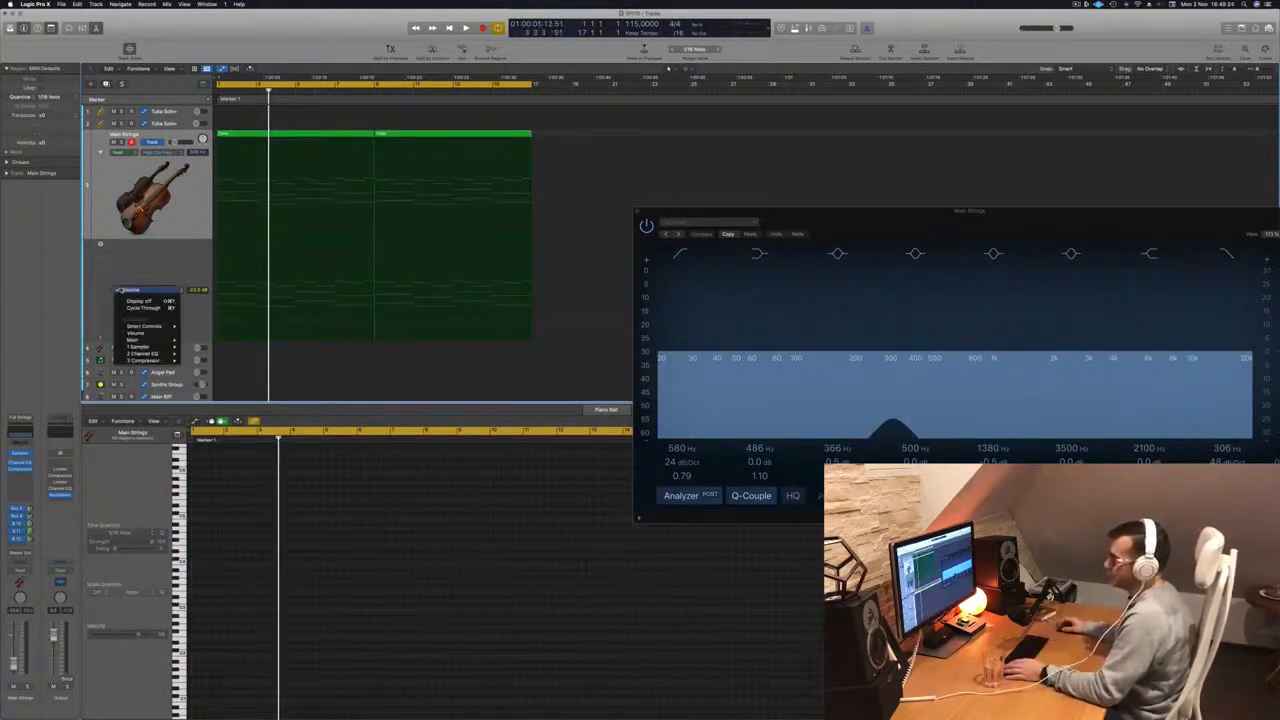
{"action": "left_click", "coordinate": [134, 260]}
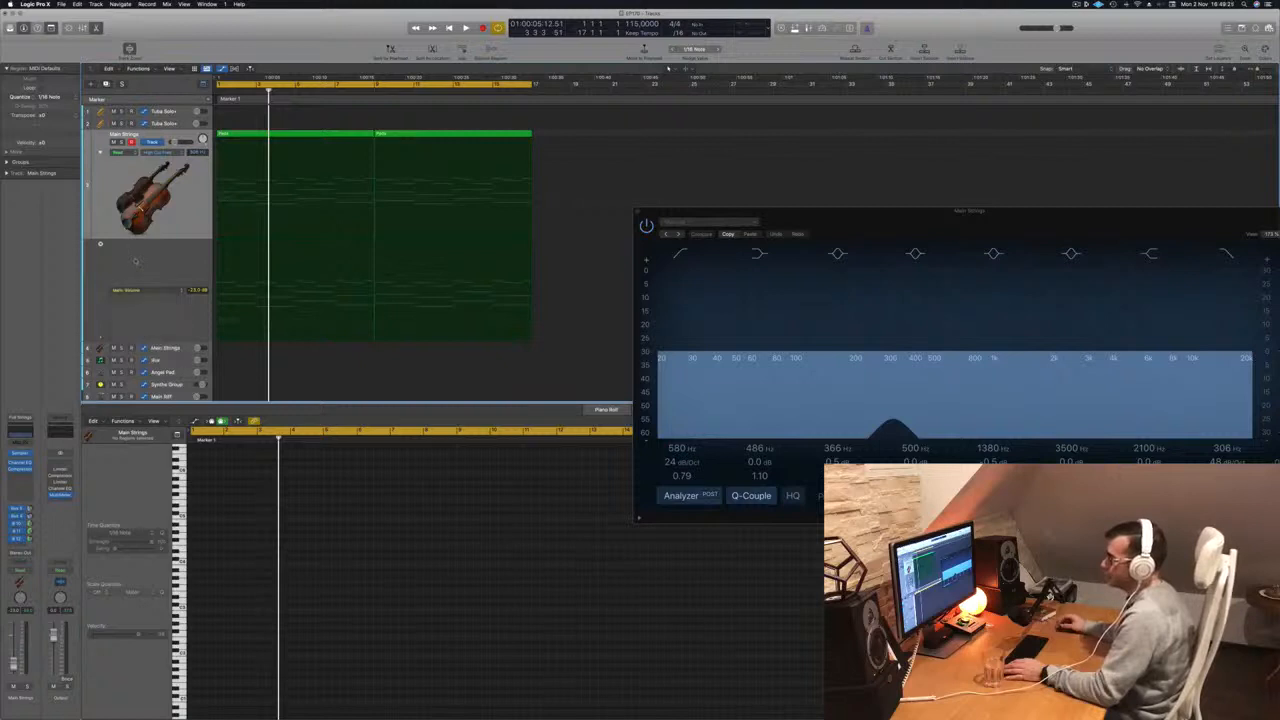
- While playing from the start, set the Main Strings Channel EQ's high cut to 20000 Hz and low cut to 160 Hz
{"action": "key", "text": "super+a"}
{"action": "key", "text": "Return"}
{"action": "key", "text": "space"}
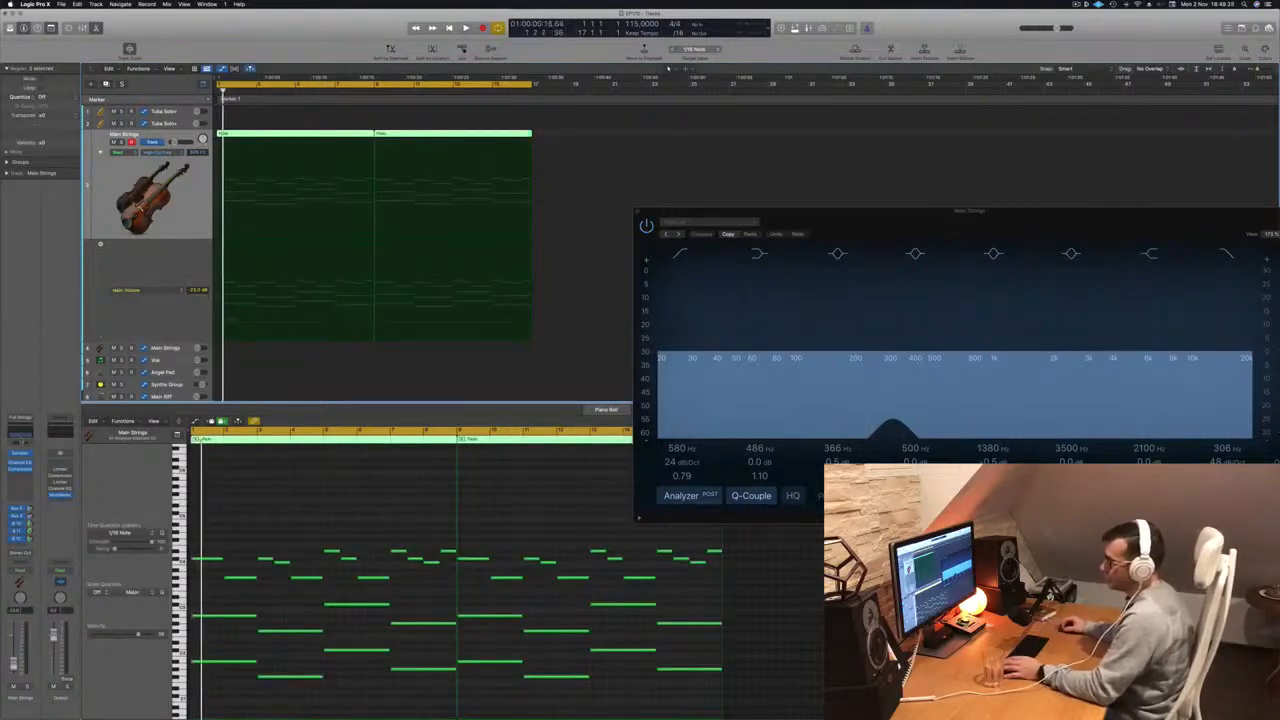
{"action": "left_click_drag", "start_coordinate": [832, 212], "coordinate": [597, 197]}
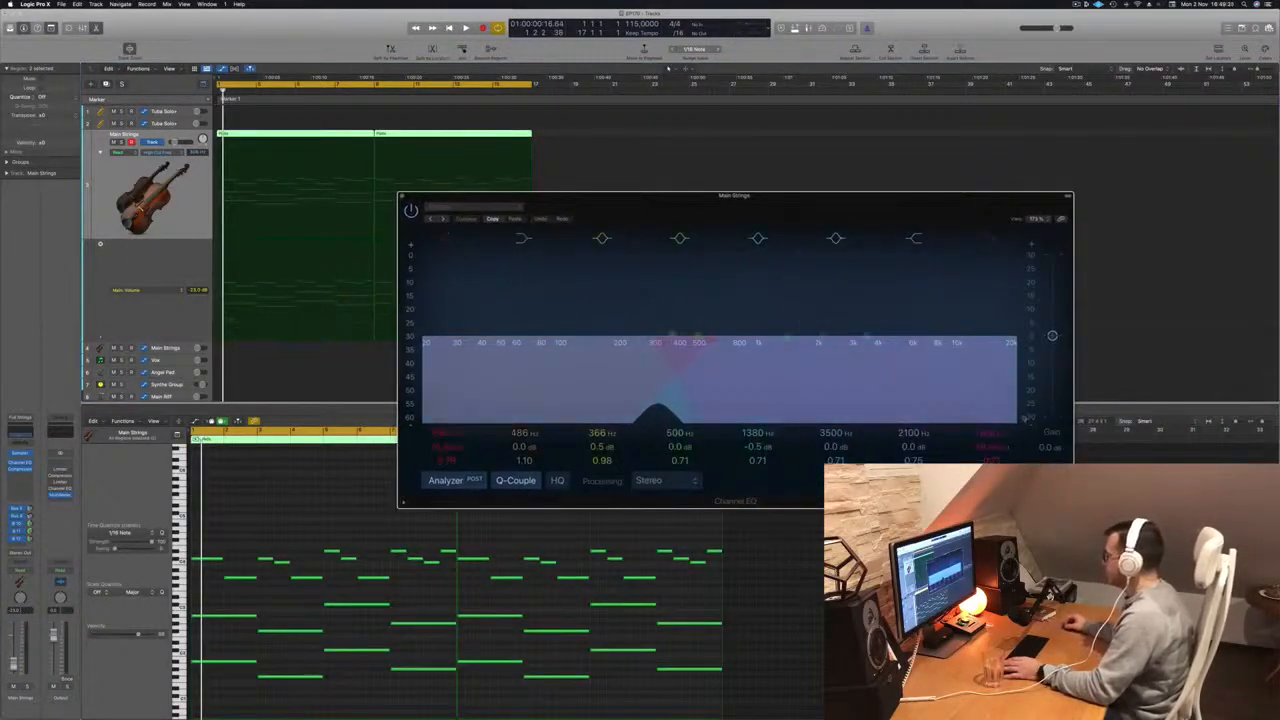
{"action": "left_click_drag", "start_coordinate": [655, 343], "coordinate": [1005, 343]}
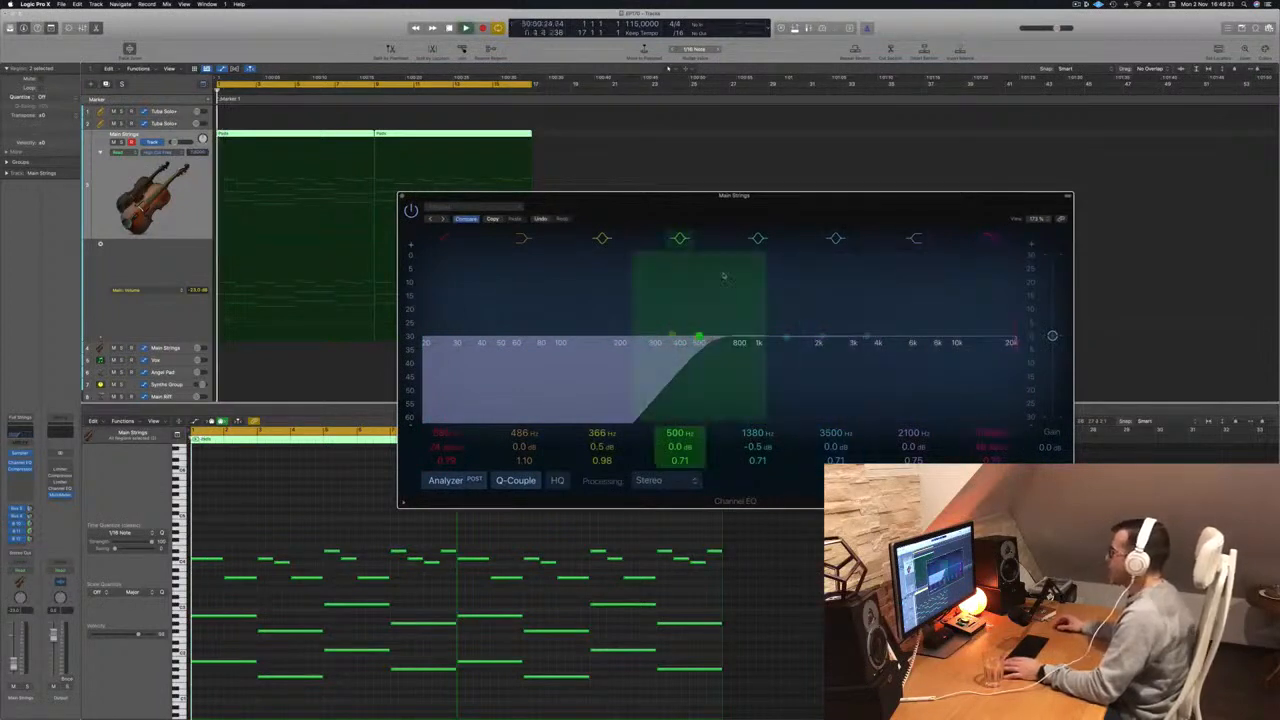
{"action": "left_click_drag", "start_coordinate": [800, 219], "coordinate": [842, 204]}
{"action": "left_click_drag", "start_coordinate": [742, 327], "coordinate": [645, 329]}
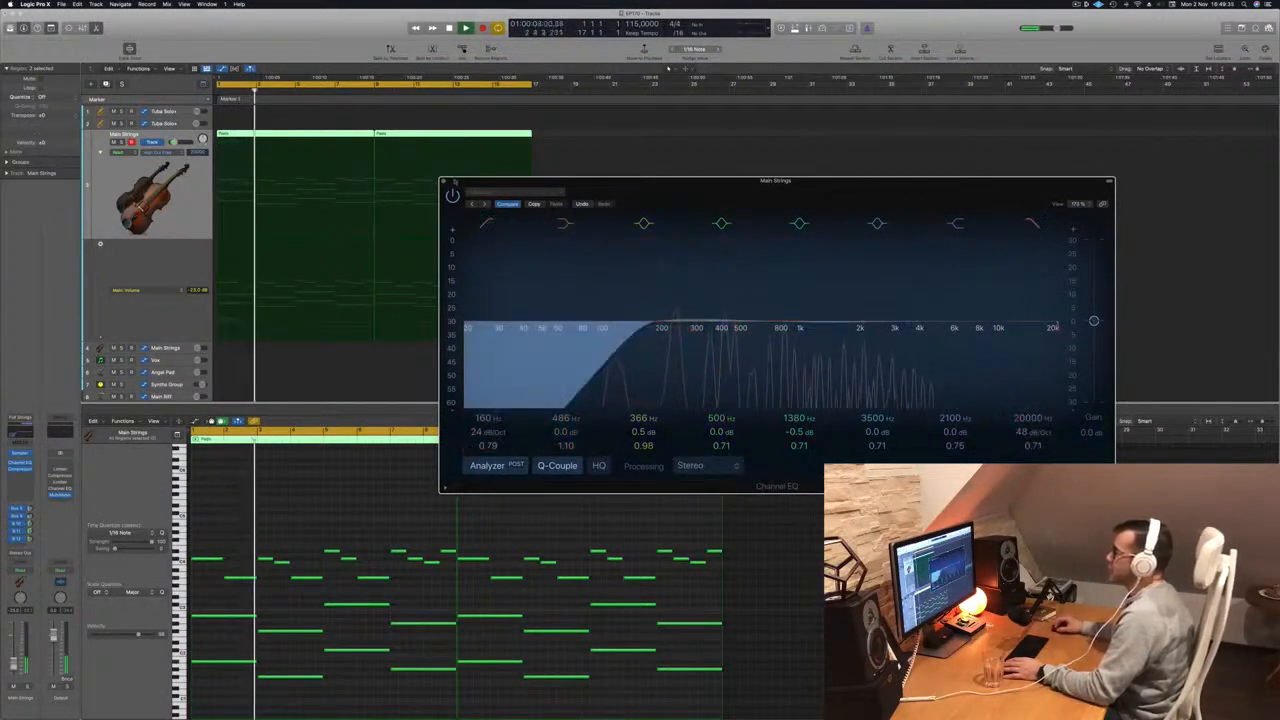
{"action": "key", "text": "super+w"}
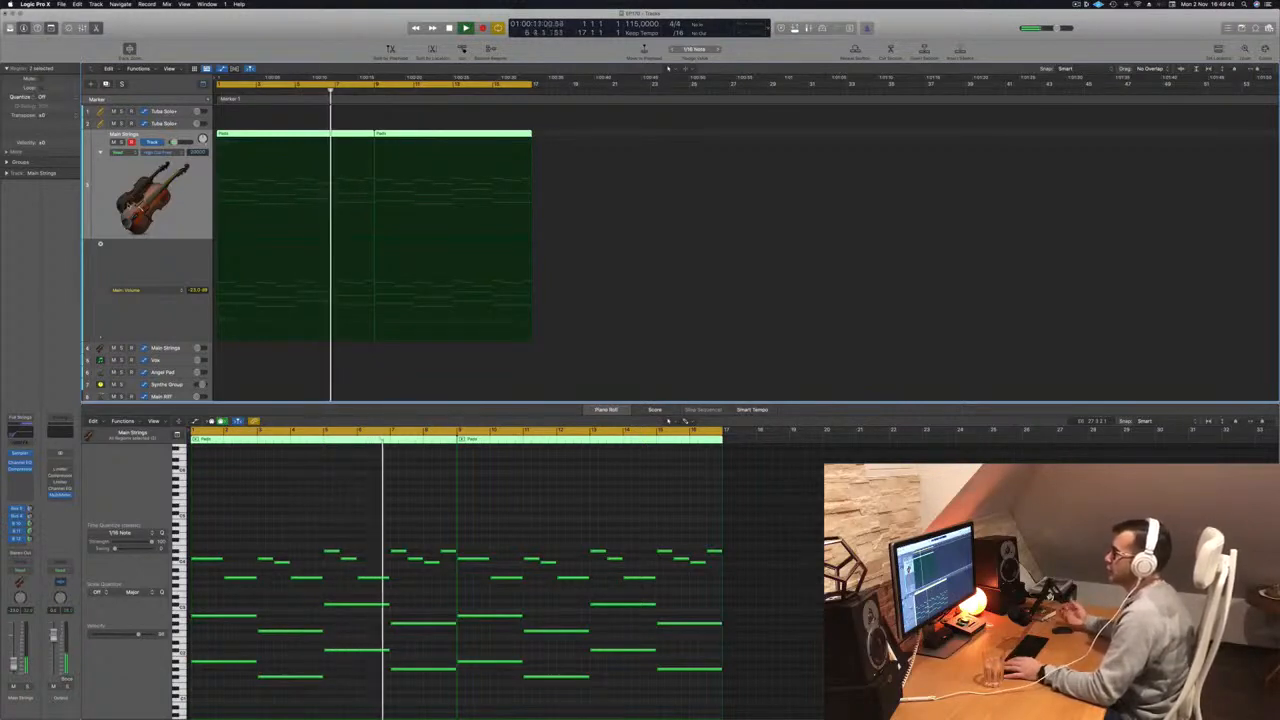
- Copy the first Main Strings region onto the first Tuba Solo track and delete its lower notes, keeping only the upper melody
{"action": "scroll", "coordinate": [166, 196], "scroll_direction": "down", "scroll_amount": 1}
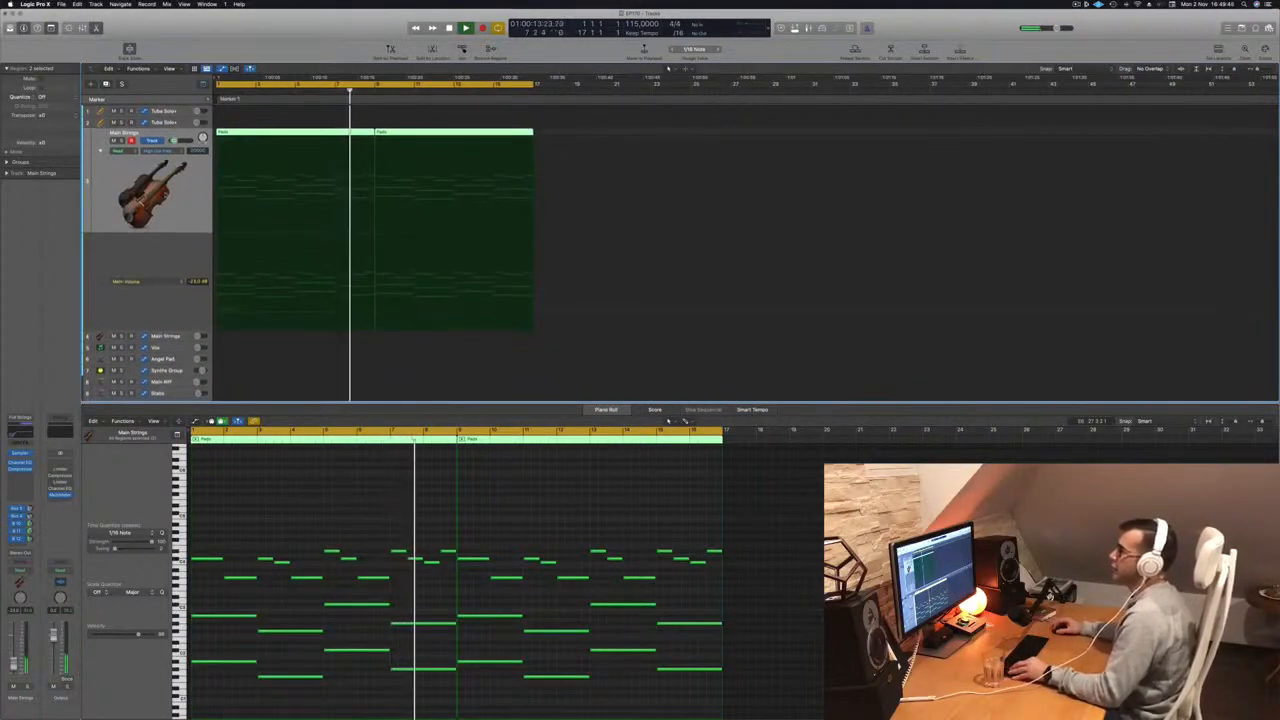
{"action": "scroll", "coordinate": [166, 196], "scroll_direction": "down", "scroll_amount": 3}
{"action": "scroll", "coordinate": [166, 196], "scroll_direction": "down", "scroll_amount": 1}
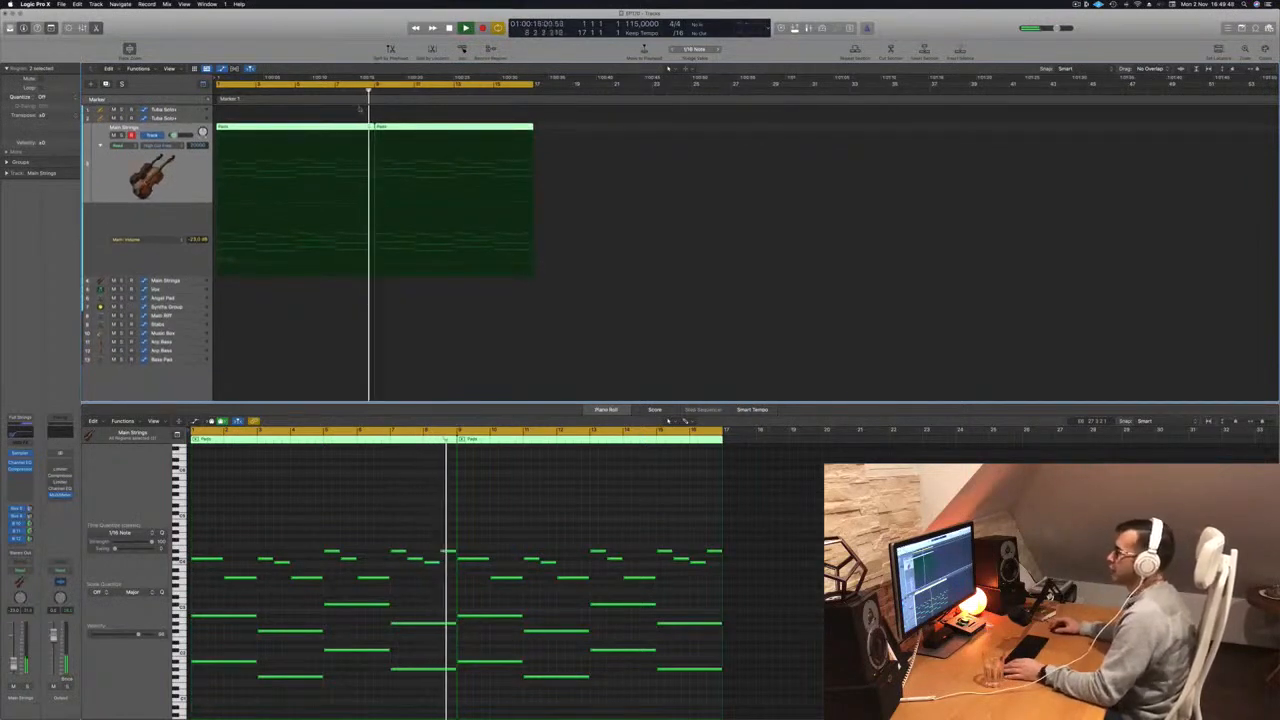
{"action": "key", "text": "space"}
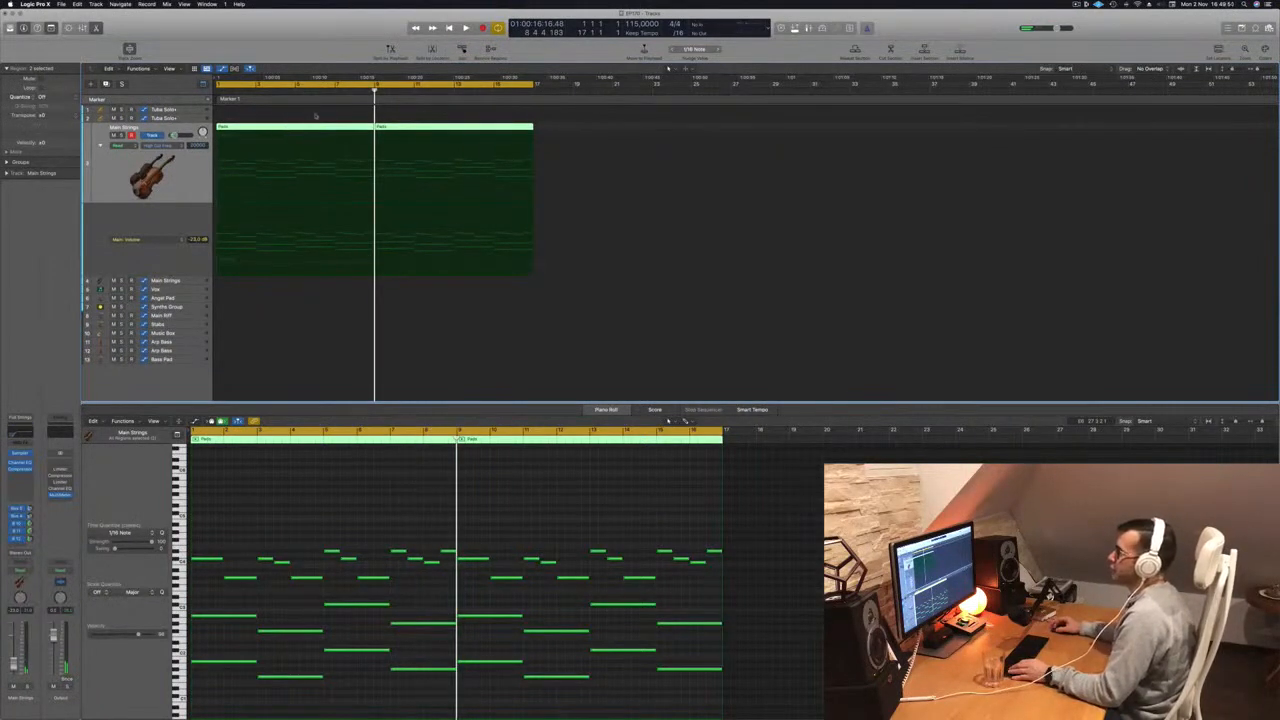
{"action": "left_click", "coordinate": [316, 116]}
{"action": "left_click_drag", "start_coordinate": [294, 128], "coordinate": [292, 110]}
{"action": "left_click_drag", "start_coordinate": [213, 600], "coordinate": [447, 709]}
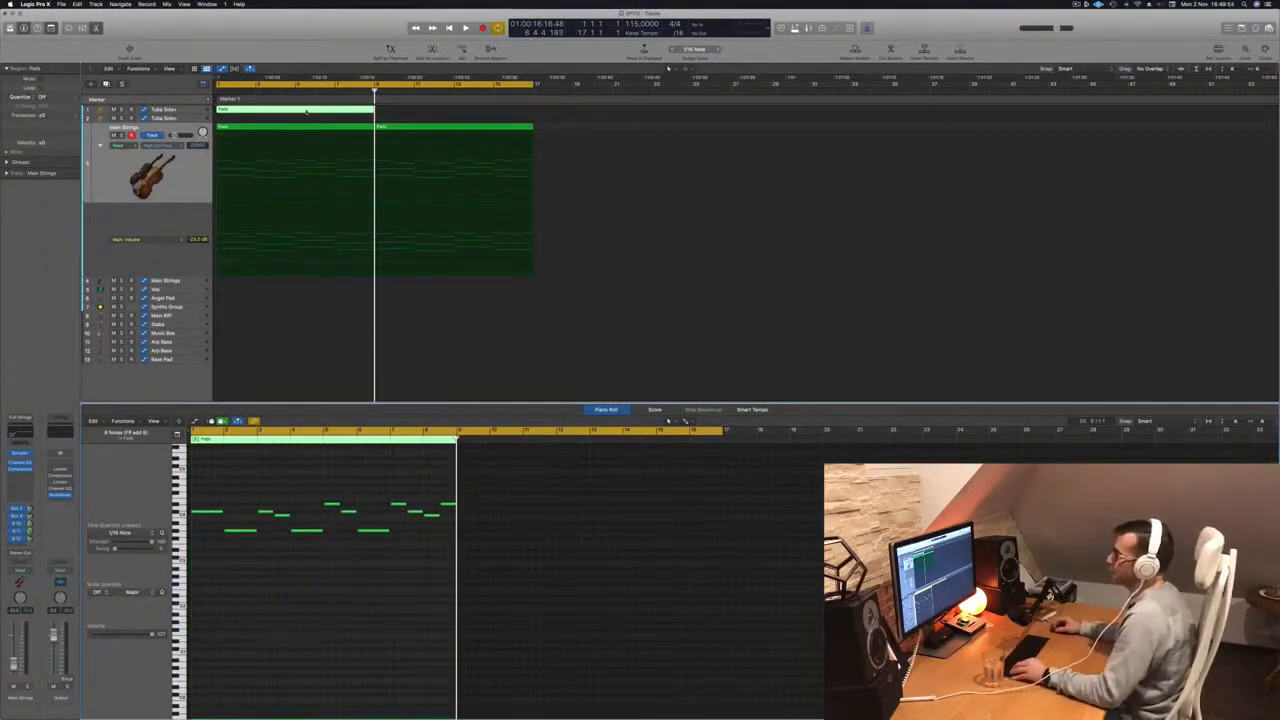
- Duplicate the first Tuba Solo region at bar 9, then clear that track's volume automation and play from the start
{"action": "left_click_drag", "start_coordinate": [306, 112], "coordinate": [460, 113]}
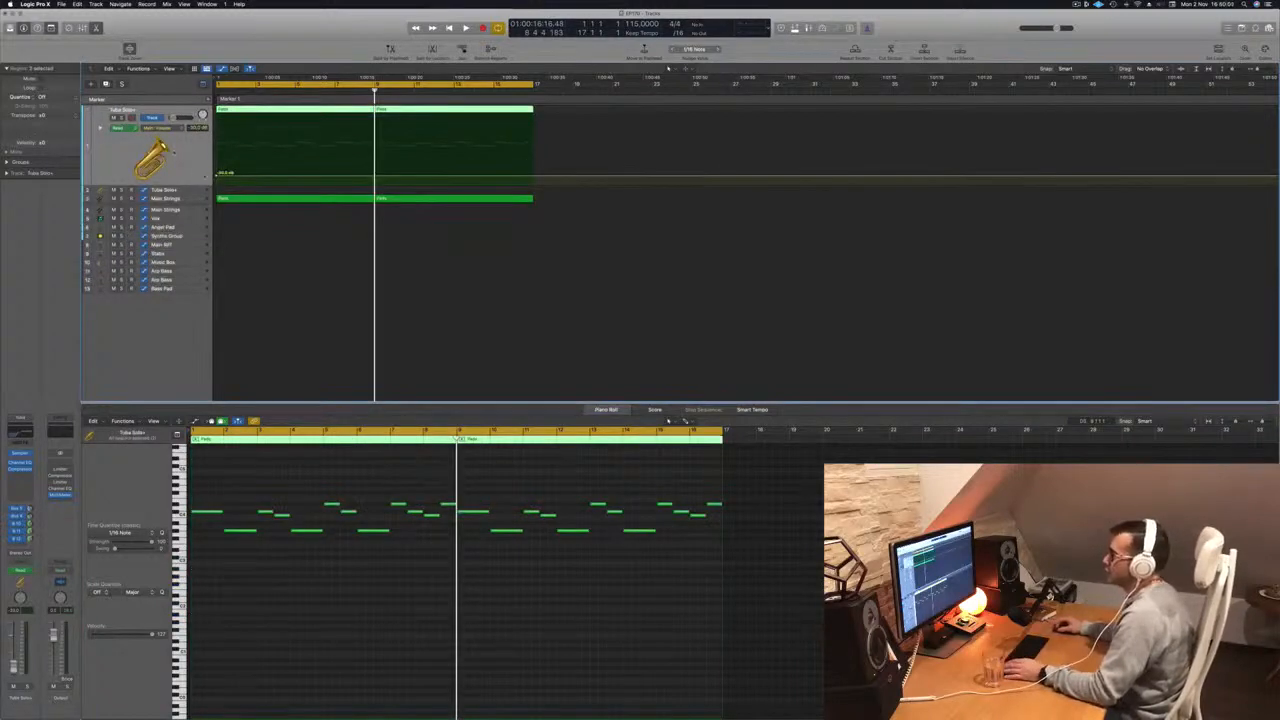
{"action": "key", "text": "shift+d"}
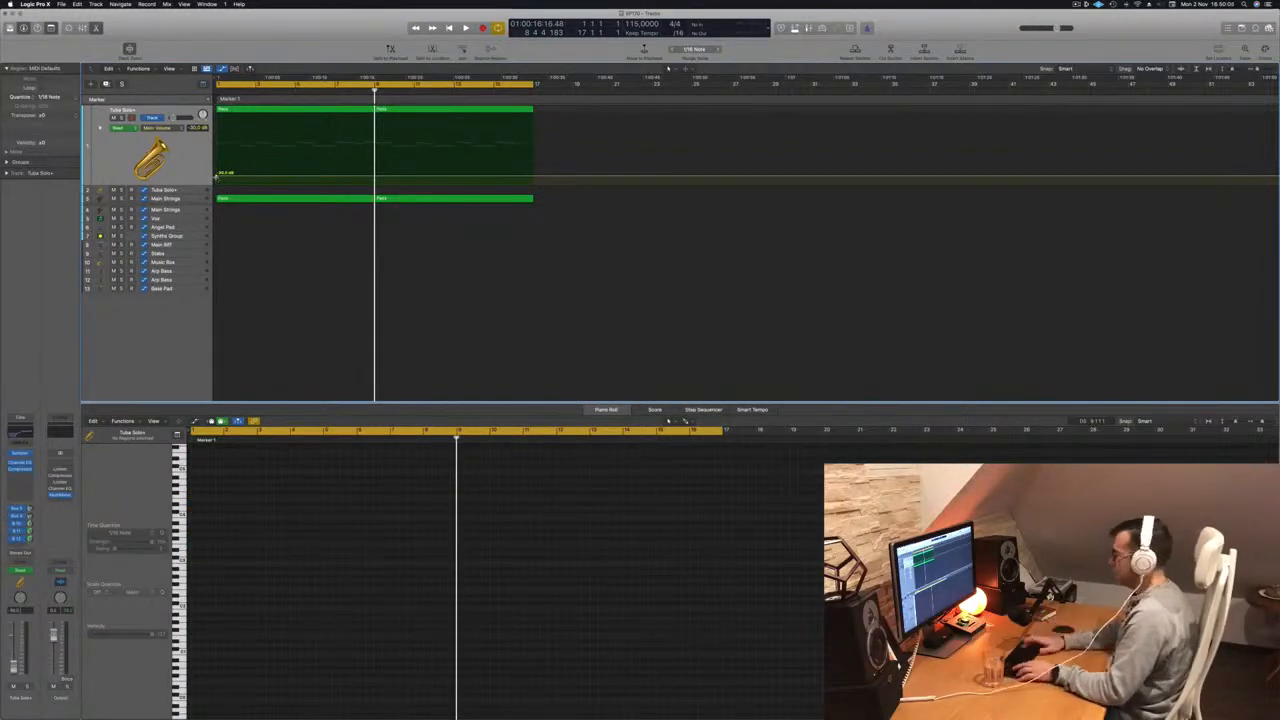
{"action": "key", "text": "super+a"}
{"action": "key", "text": "Return"}
{"action": "key", "text": "space"}
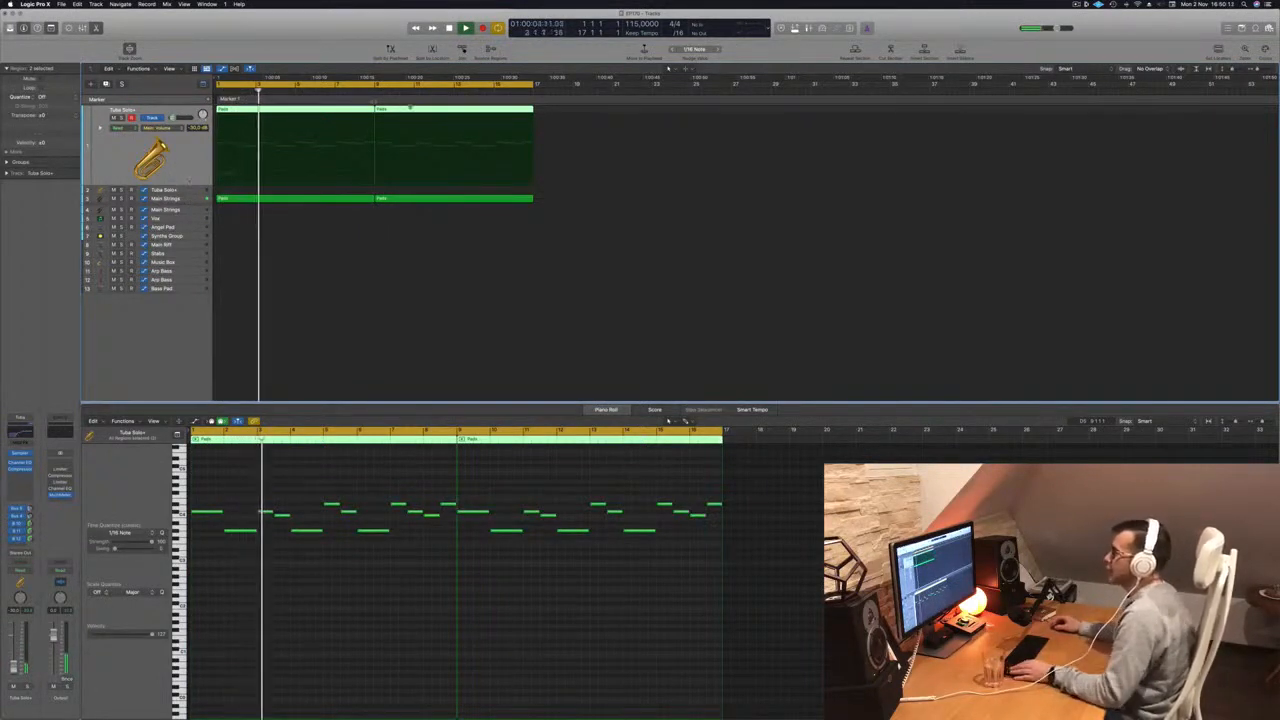
- Copy both Tuba Solo regions onto the second Tuba Solo track and transpose their notes down one octave
{"action": "key", "text": "shift+super+a"}
{"action": "left_click", "coordinate": [493, 111]}
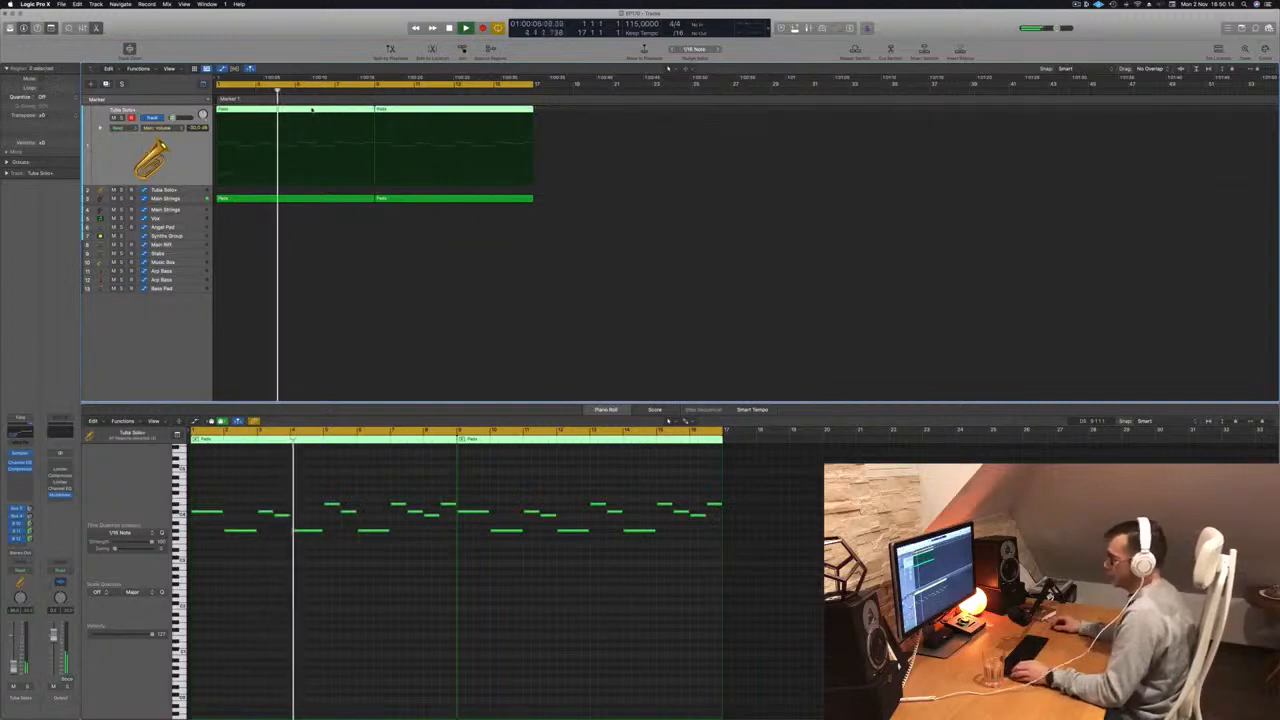
{"action": "left_click_drag", "start_coordinate": [305, 125], "coordinate": [316, 190]}
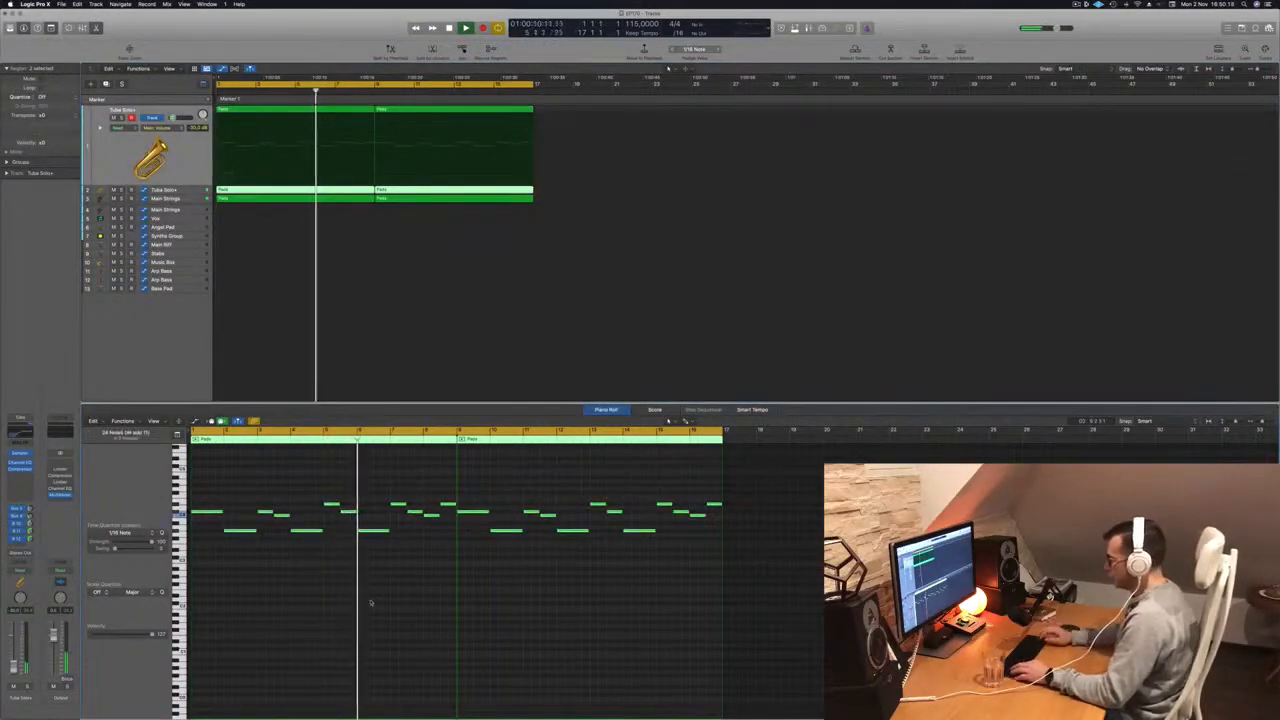
{"action": "scroll", "coordinate": [372, 603], "scroll_direction": "up", "scroll_amount": 2}
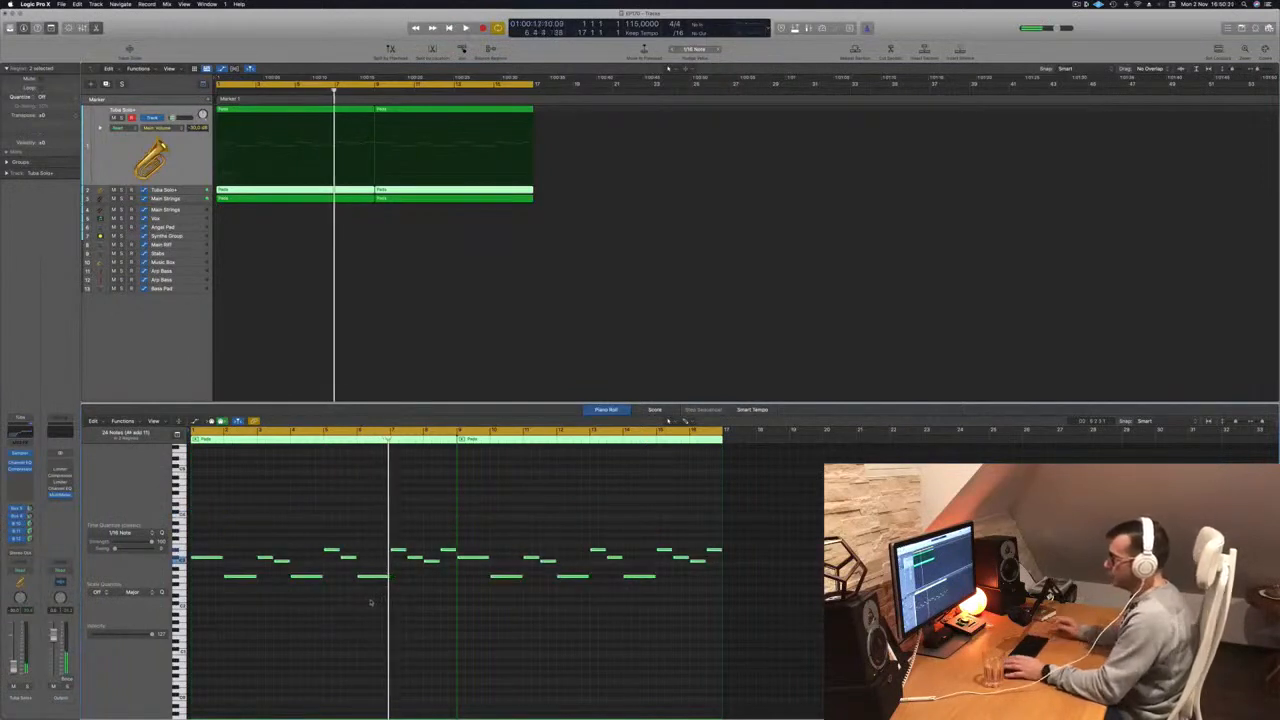
- Clear the second Tuba Solo track's volume automation and play the arrangement from the start
{"action": "key", "text": "Return"}
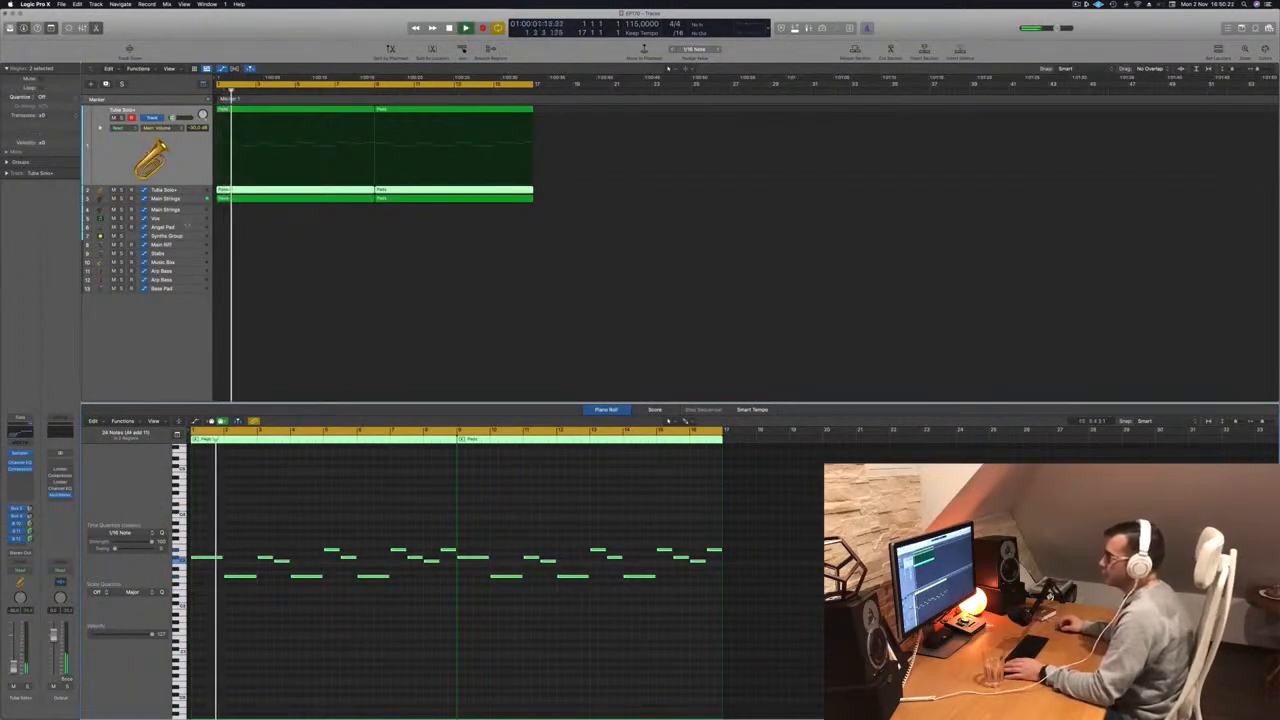
{"action": "left_click", "coordinate": [188, 191]}
{"action": "key", "text": "Return"}
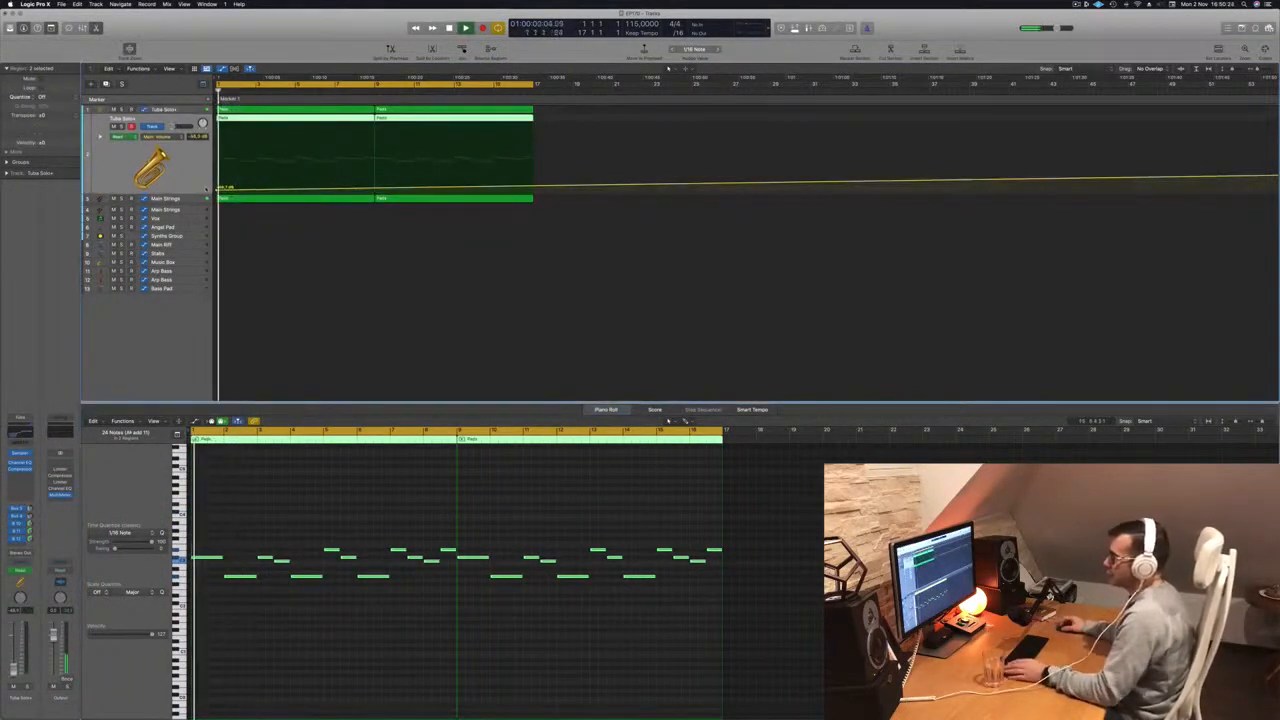
{"action": "key", "text": "ctrl+super+BackSpace"}
{"action": "key", "text": "Return"}
{"action": "key", "text": "Return"}
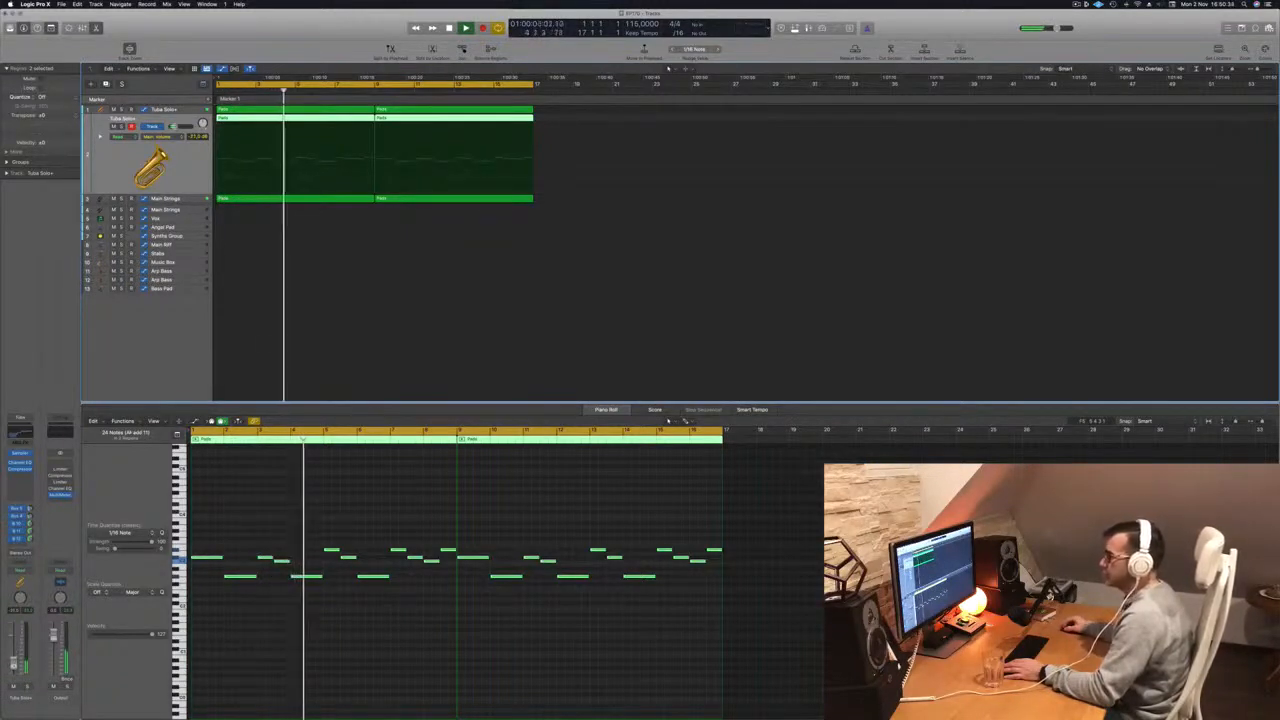
{"action": "scroll", "coordinate": [286, 286], "scroll_direction": "down", "scroll_amount": 3}
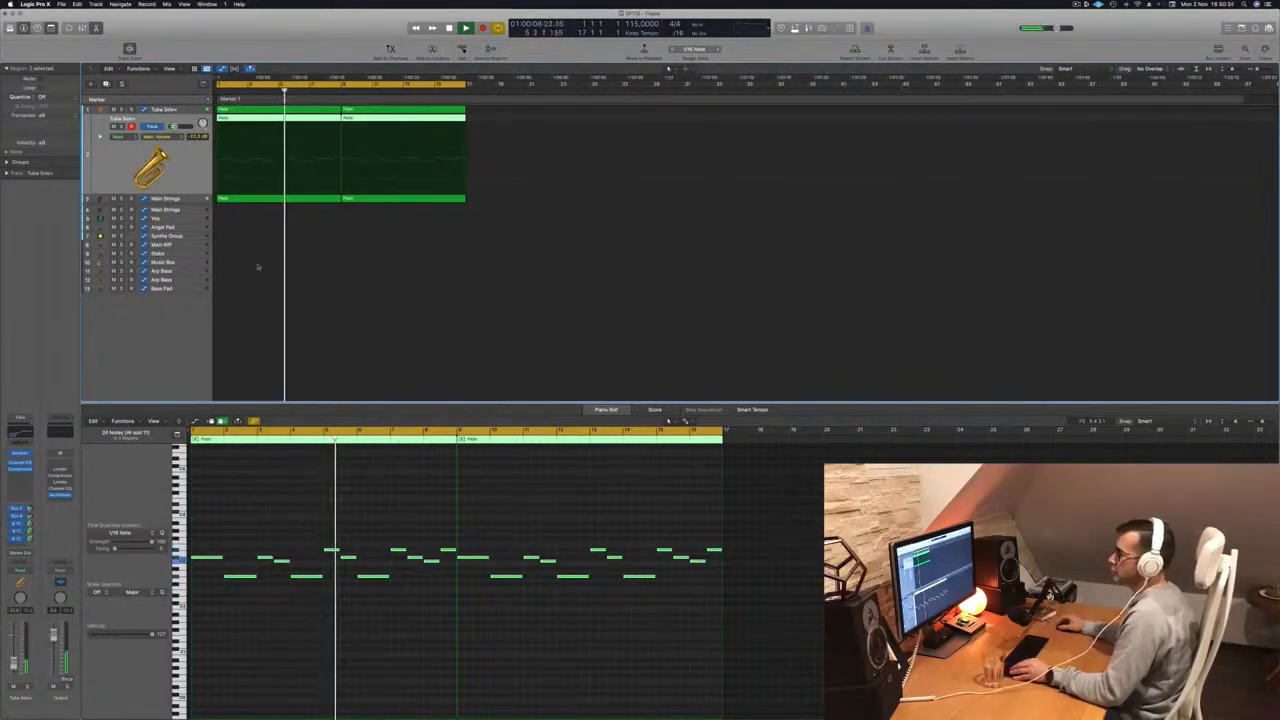
{"action": "scroll", "coordinate": [258, 267], "scroll_direction": "up", "scroll_amount": 2}
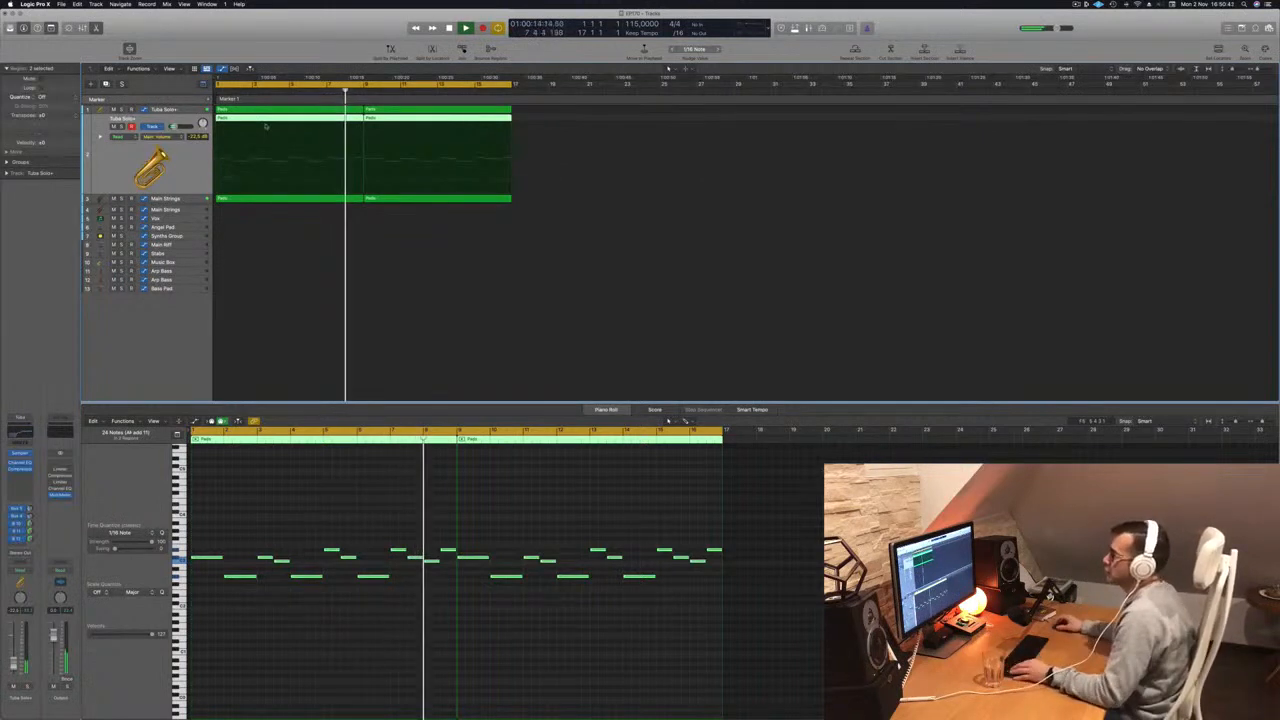
- Move the first Main Strings region to the Bass Pad track and delete its melody and middle notes, keeping the low line
{"action": "left_click", "coordinate": [308, 240]}
{"action": "left_click", "coordinate": [268, 199]}
{"action": "left_click_drag", "start_coordinate": [270, 200], "coordinate": [268, 292]}
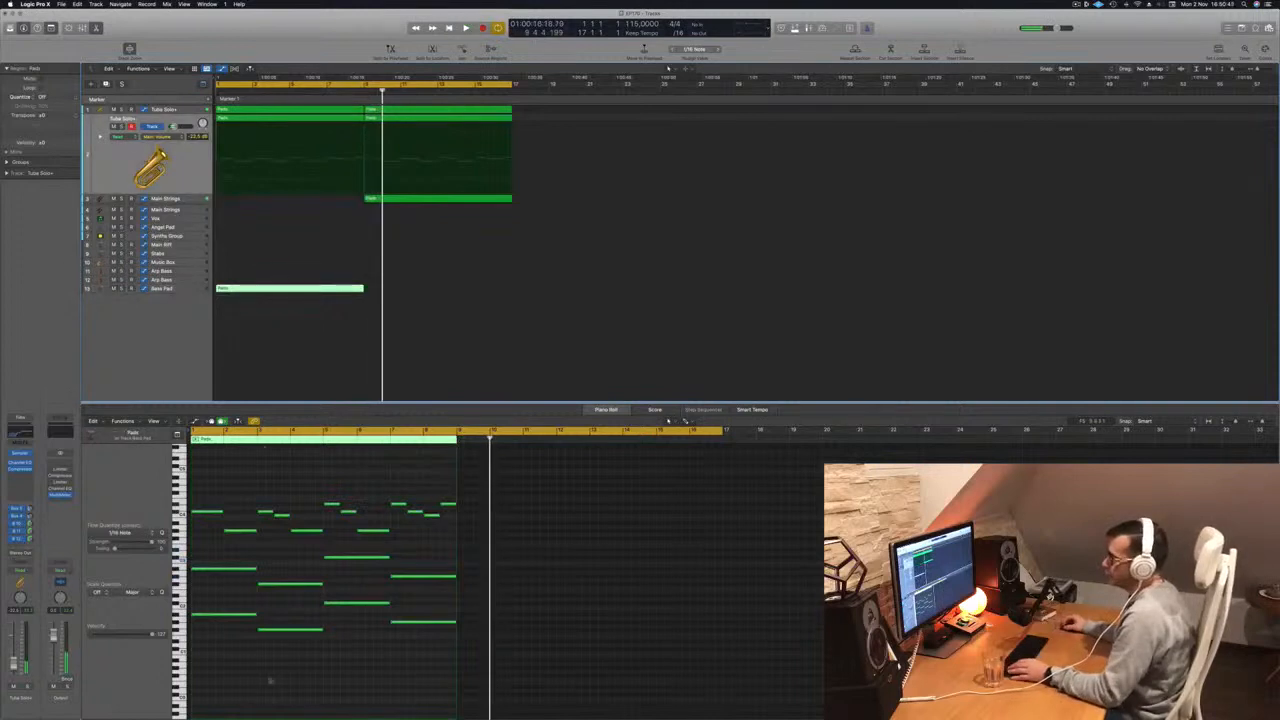
{"action": "left_click_drag", "start_coordinate": [215, 490], "coordinate": [432, 587]}
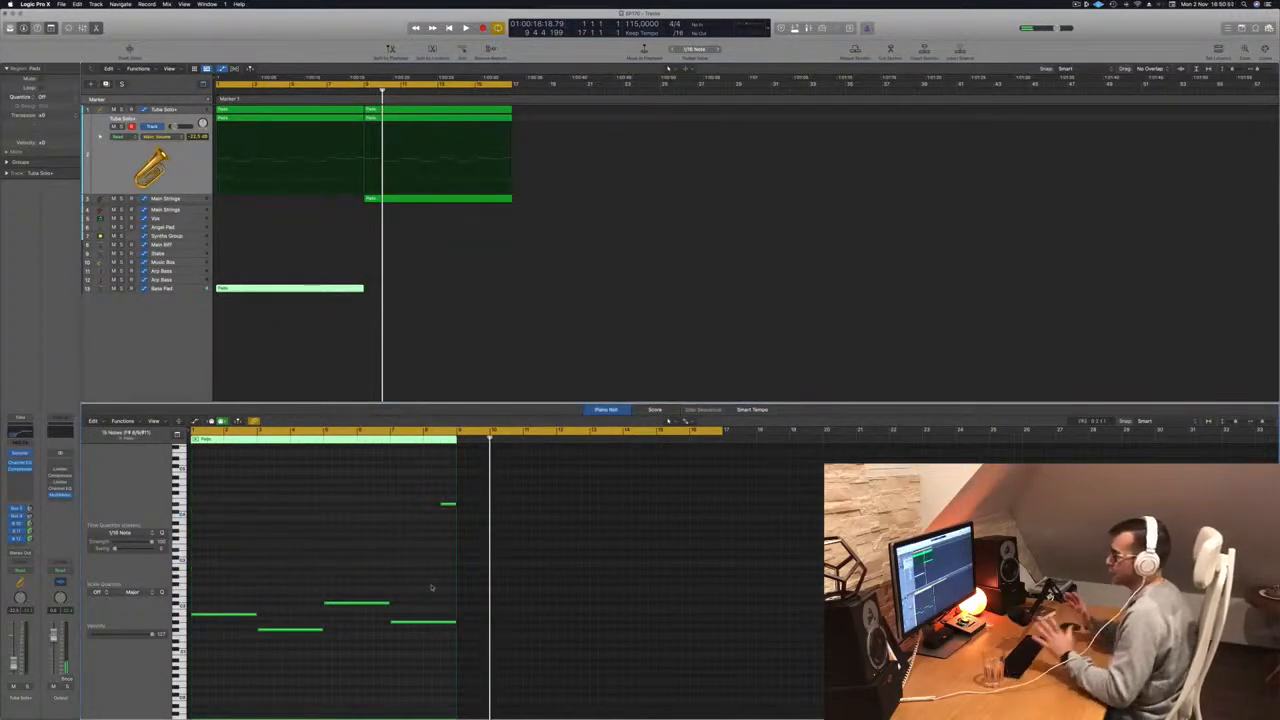
- Copy the remaining Main Strings region back to bar 1 and the Bass Pad region to bar 9
{"action": "left_click", "coordinate": [411, 199]}
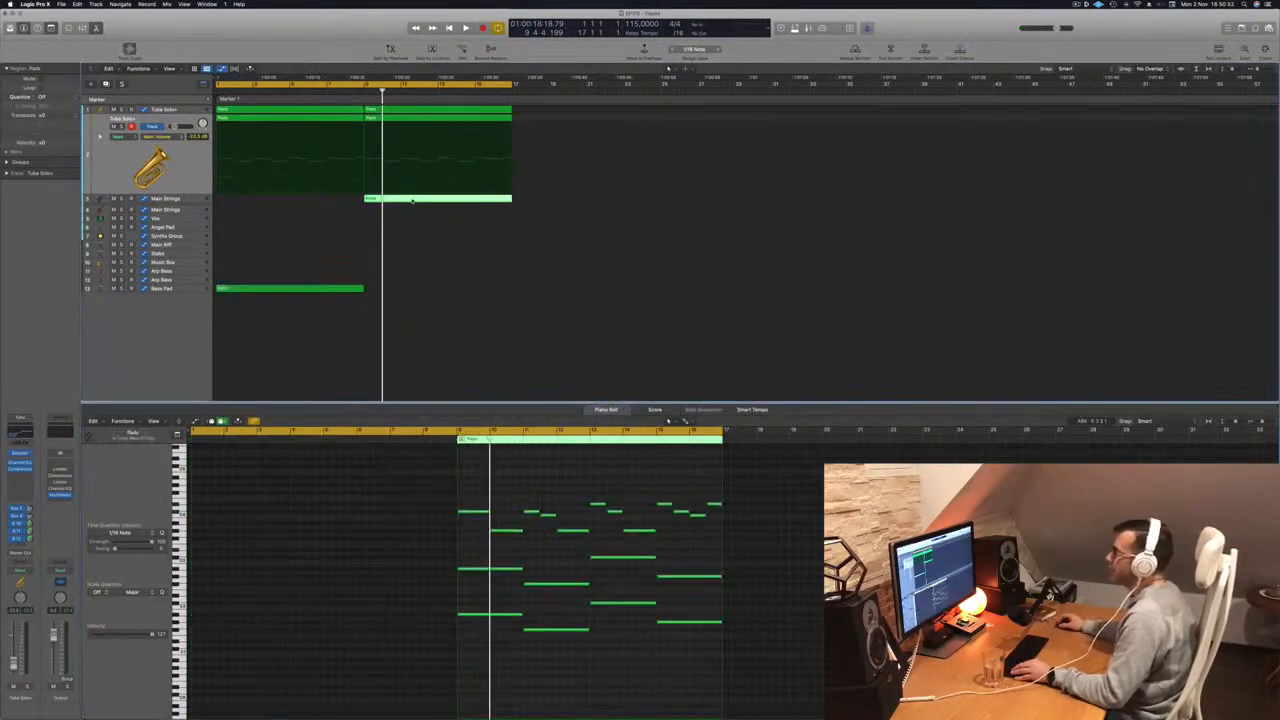
{"action": "left_click_drag", "start_coordinate": [382, 199], "coordinate": [256, 201]}
{"action": "left_click", "coordinate": [291, 290]}
{"action": "left_click_drag", "start_coordinate": [282, 290], "coordinate": [427, 292]}
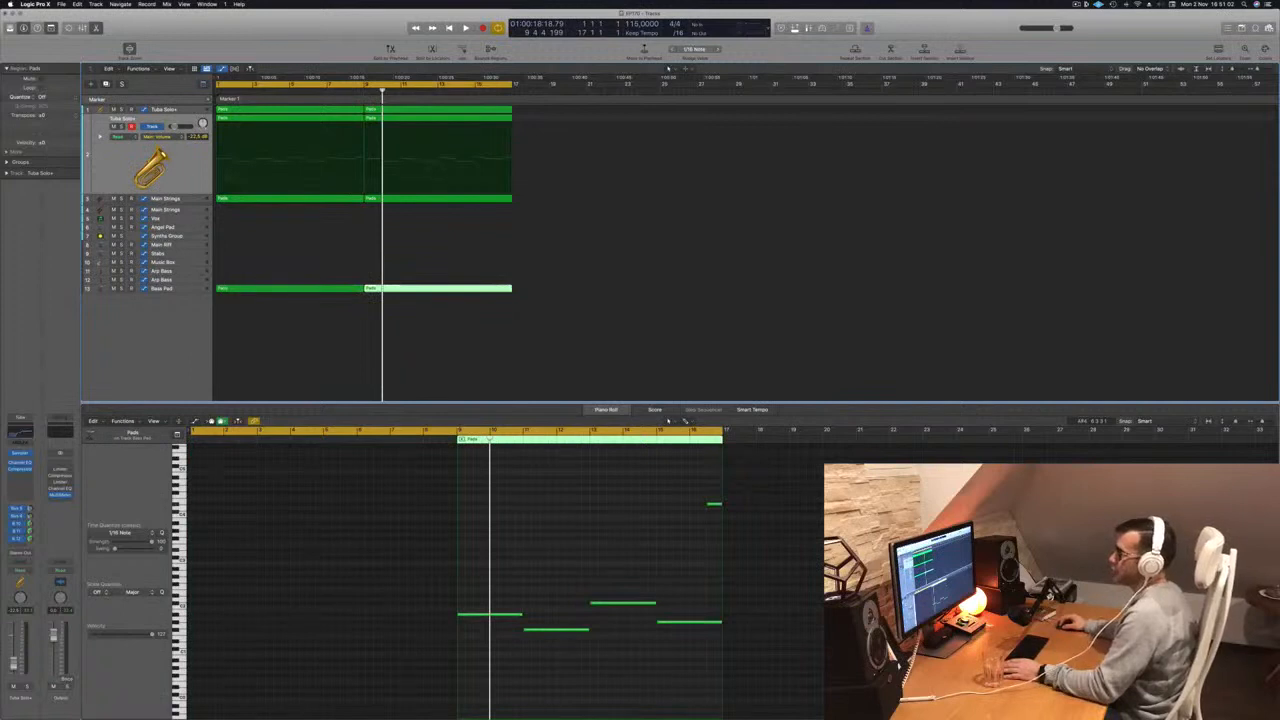
- Clear the Bass Pad track's high-cut automation and delete the short high note at the end of each Bass Pad region
{"action": "left_click", "coordinate": [186, 288]}
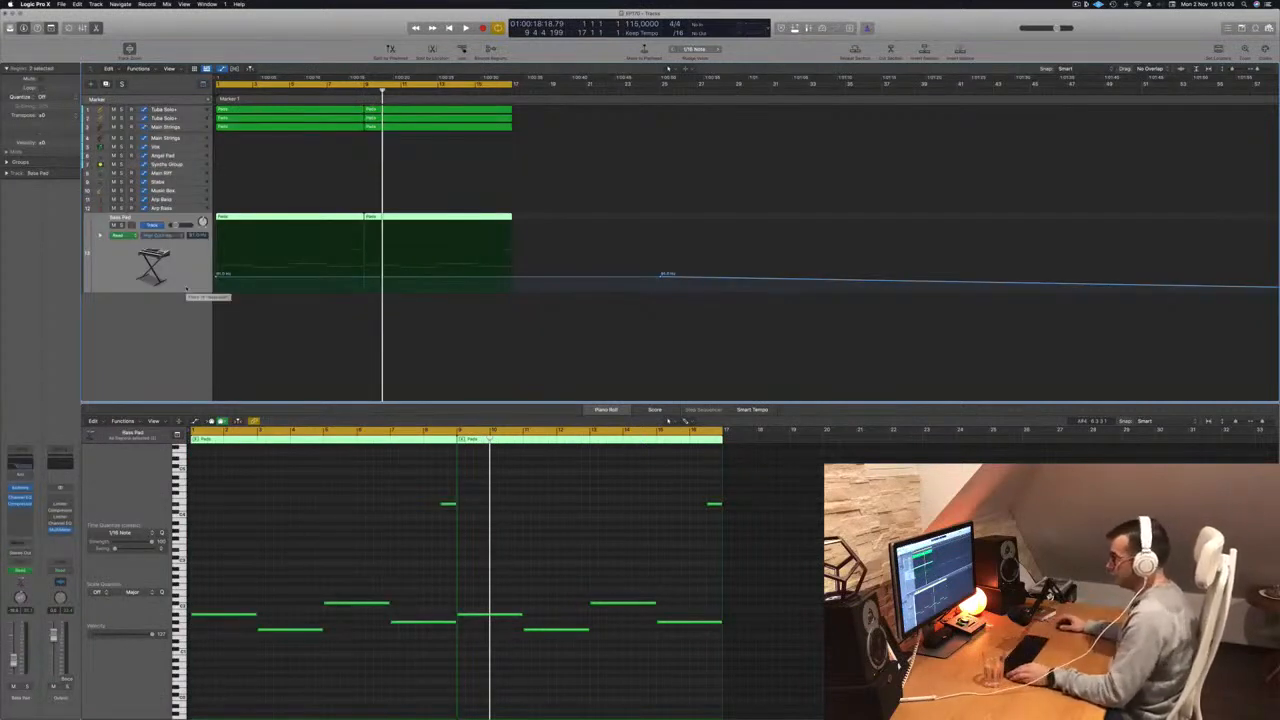
{"action": "left_click", "coordinate": [186, 288]}
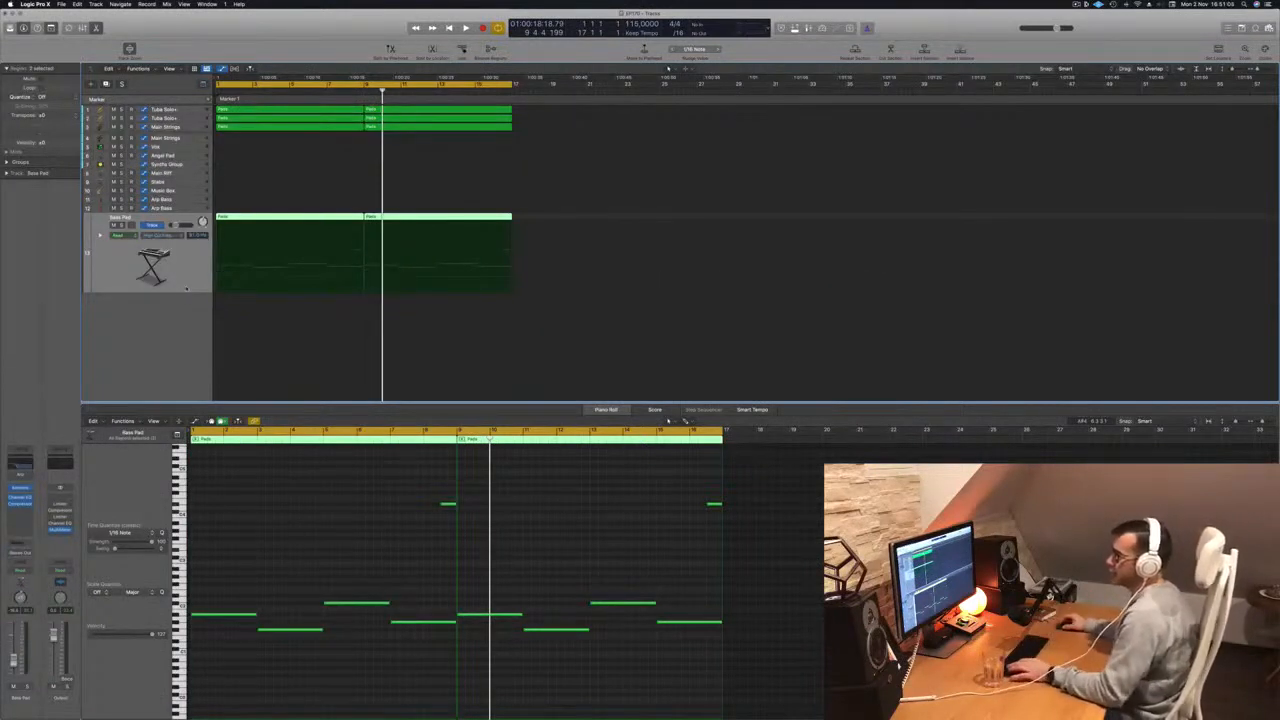
{"action": "left_click", "coordinate": [165, 235]}
{"action": "left_click", "coordinate": [118, 277]}
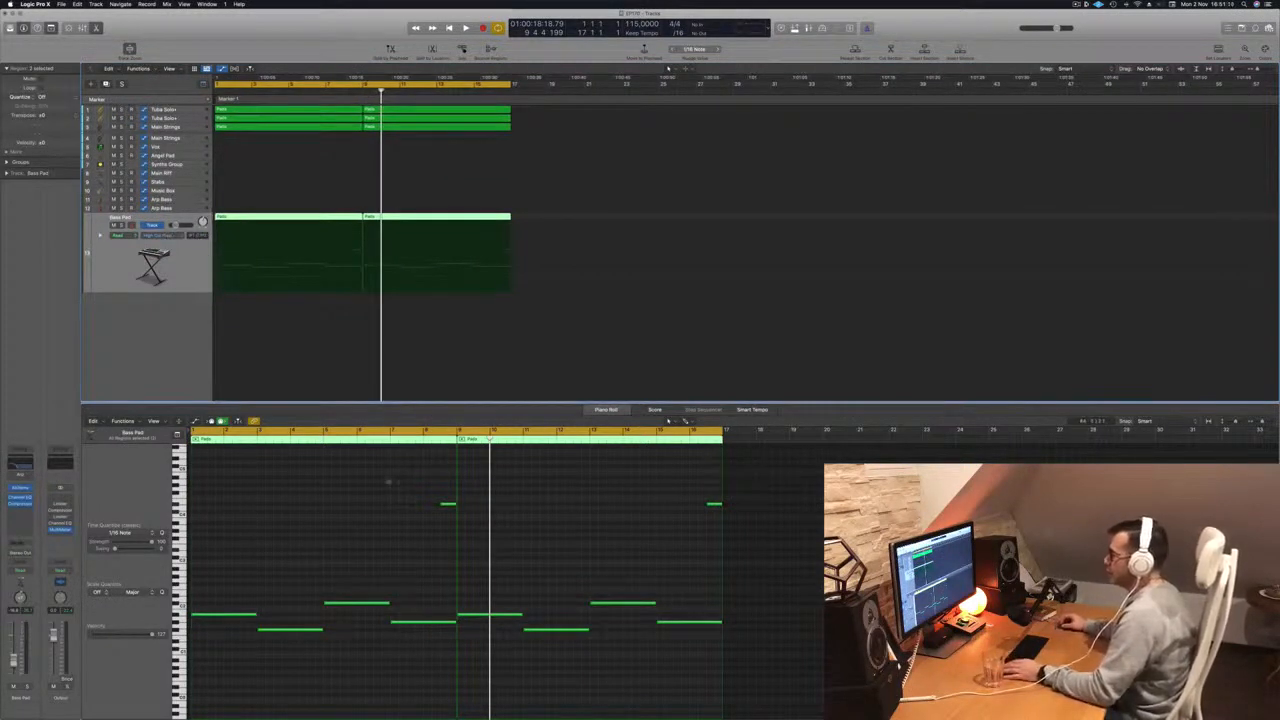
{"action": "left_click_drag", "start_coordinate": [388, 482], "coordinate": [749, 500]}
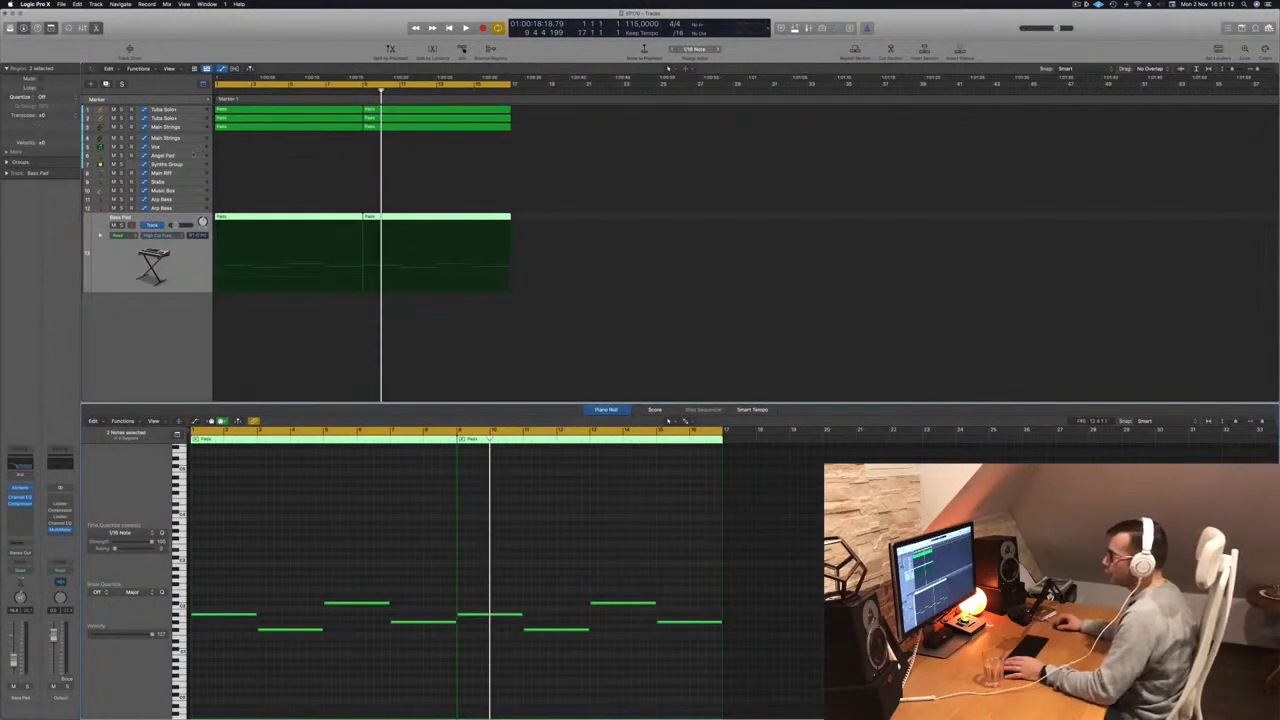
{"action": "left_click", "coordinate": [101, 265]}
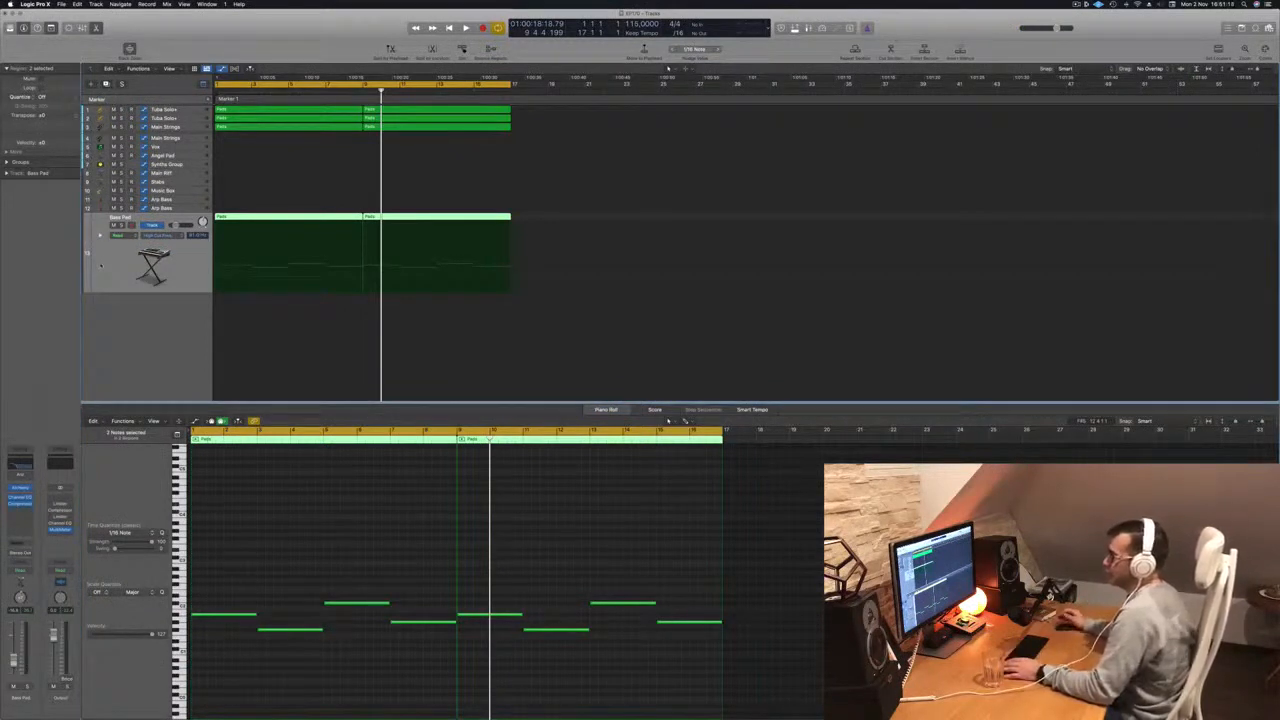
- Play the arrangement from the start to check how the Bass Pad sits with the strings and tubas
{"action": "key", "text": "space"}
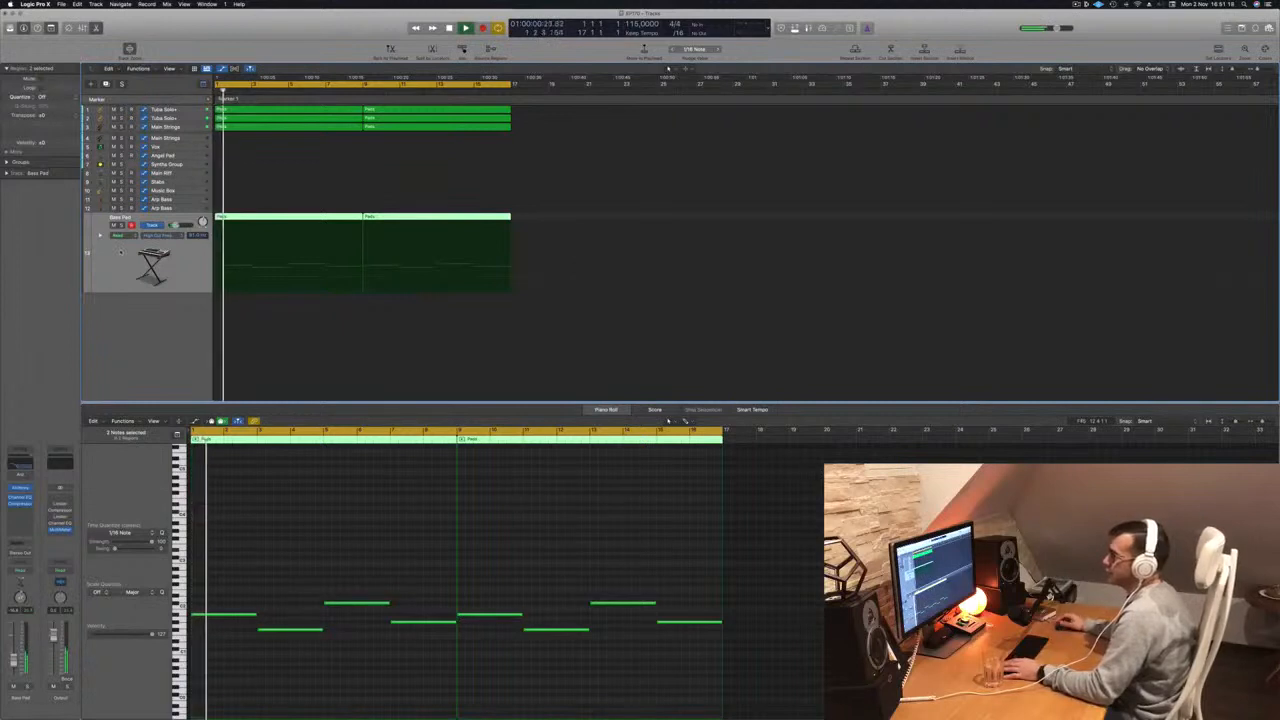
{"action": "scroll", "coordinate": [218, 343], "scroll_direction": "left", "scroll_amount": 2}
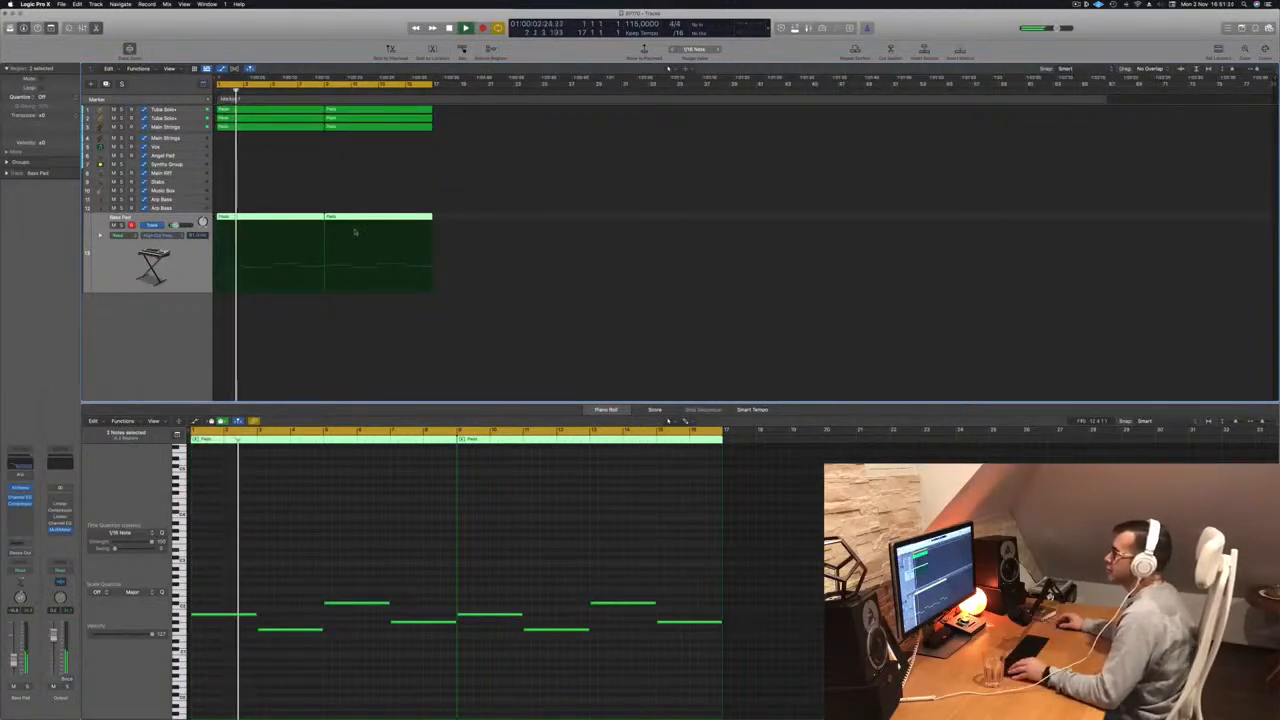
{"action": "scroll", "coordinate": [285, 186], "scroll_direction": "up", "scroll_amount": 2}
{"action": "scroll", "coordinate": [311, 177], "scroll_direction": "right", "scroll_amount": 2}
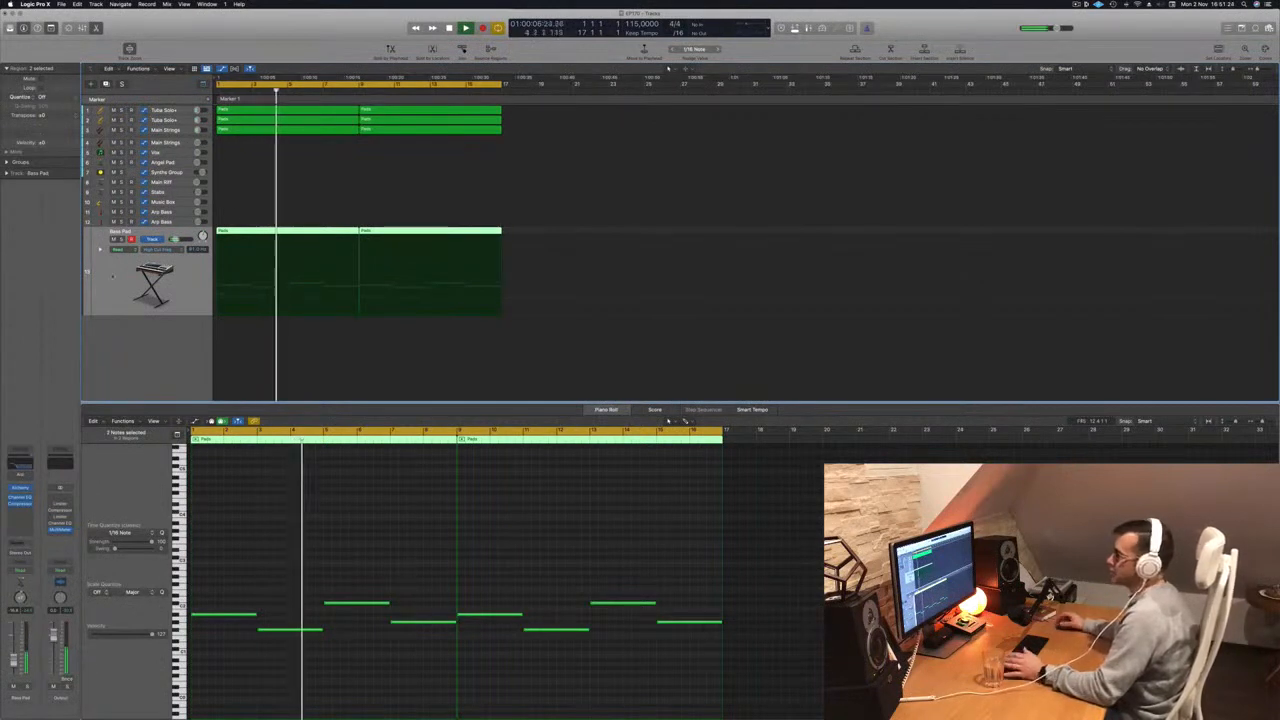
{"action": "key", "text": "space"}
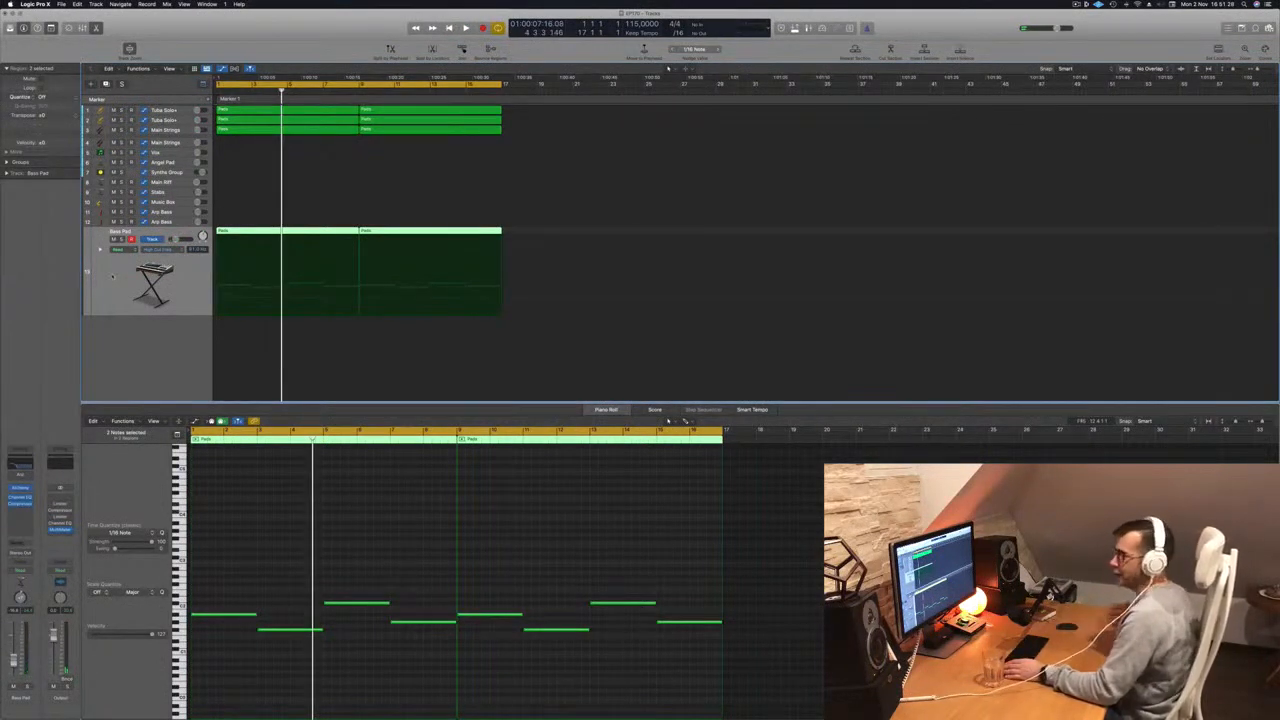
{"action": "key", "text": "Return"}
{"action": "key", "text": "space"}
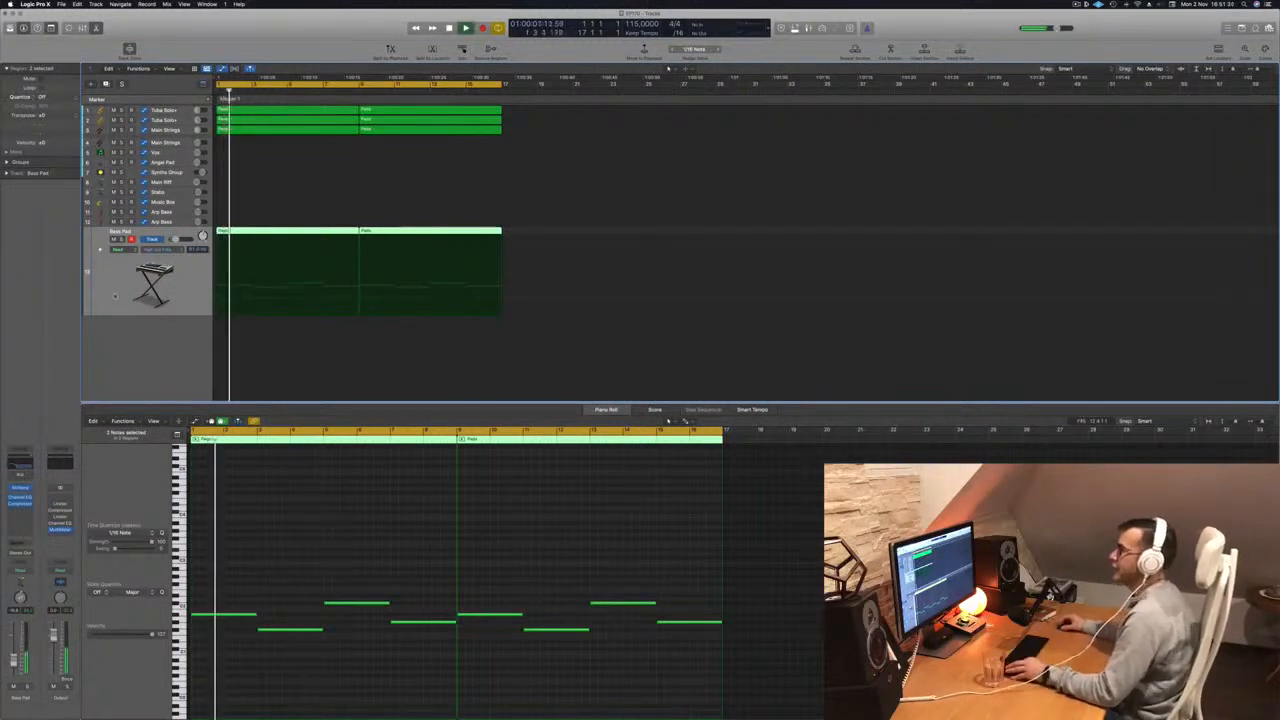
{"action": "scroll", "coordinate": [189, 178], "scroll_direction": "up", "scroll_amount": 4}
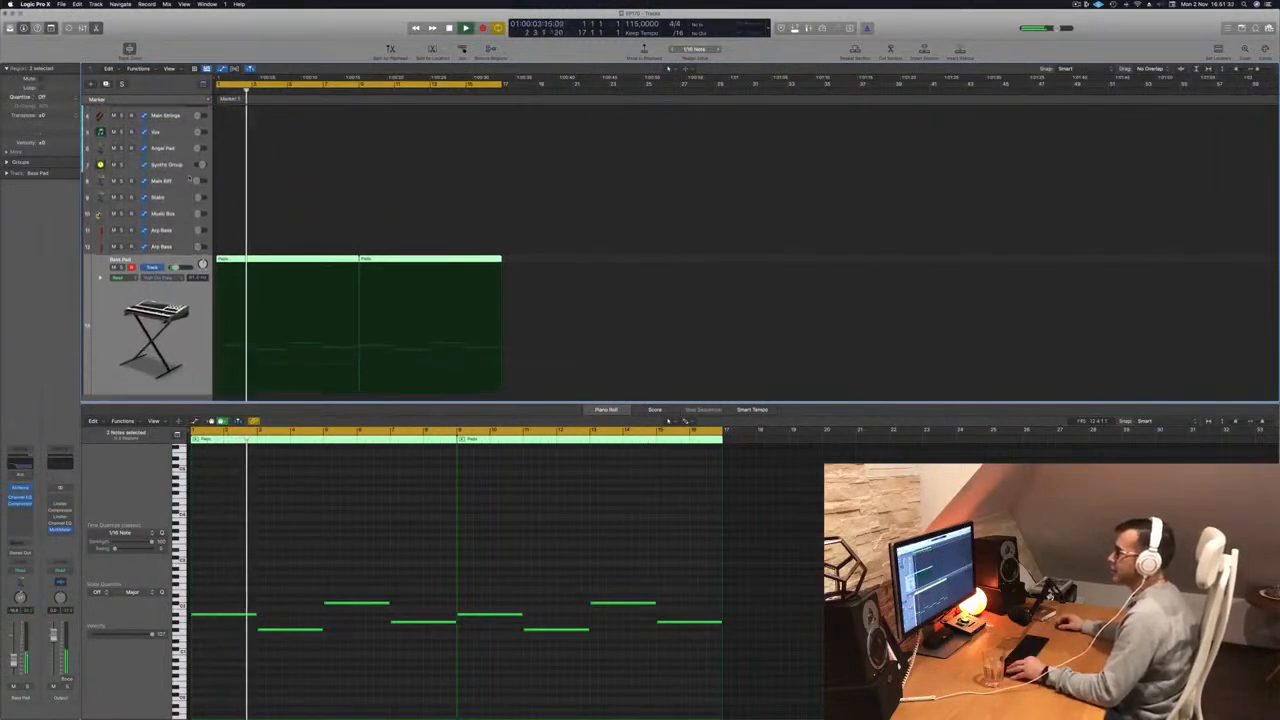
{"action": "scroll", "coordinate": [189, 178], "scroll_direction": "down", "scroll_amount": 4}
- Copy the first Main Strings region to the second Main Strings track, delete its melody notes and transpose the remaining notes up one octave
{"action": "left_click", "coordinate": [266, 145]}
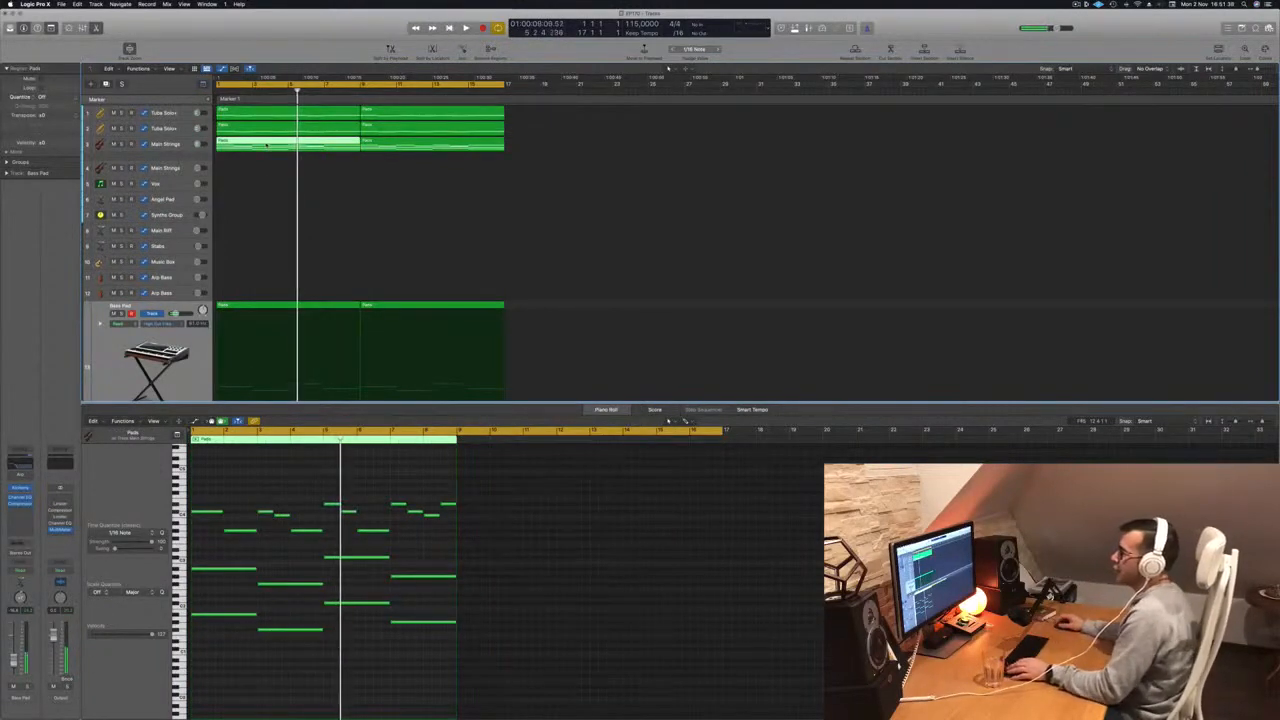
{"action": "left_click_drag", "start_coordinate": [266, 148], "coordinate": [262, 170]}
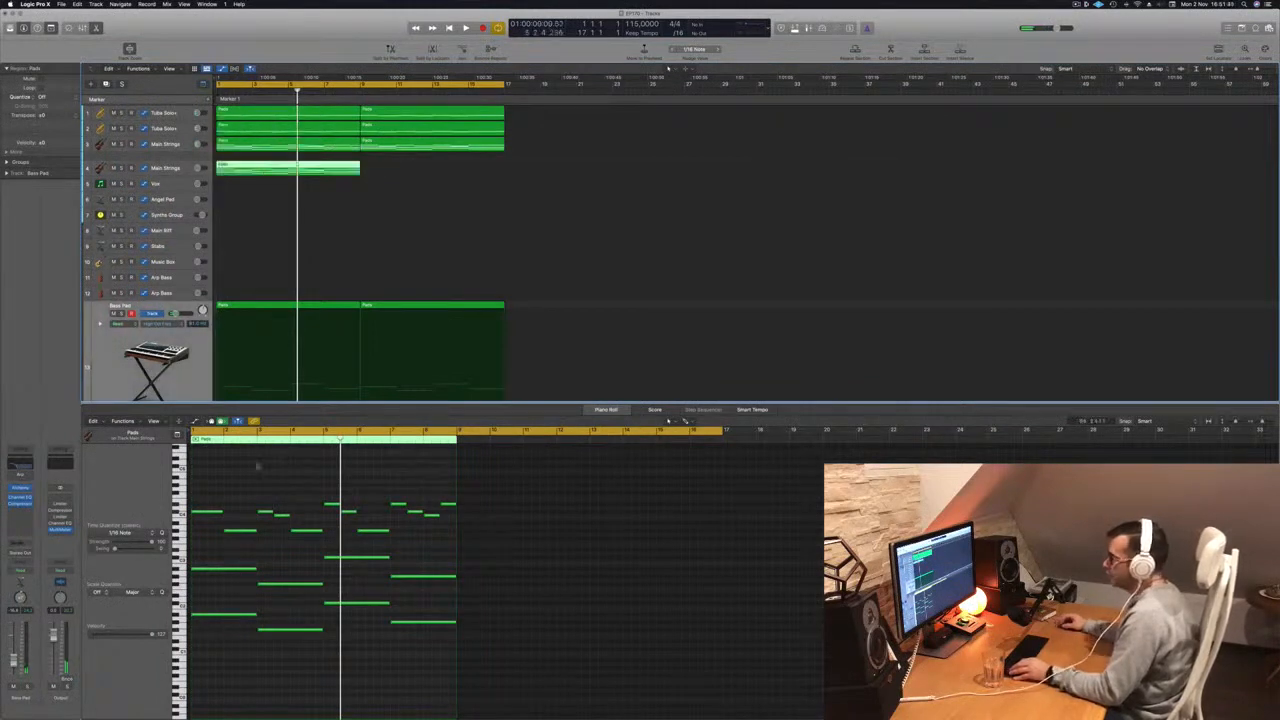
{"action": "left_click_drag", "start_coordinate": [214, 486], "coordinate": [447, 542]}
{"action": "left_click_drag", "start_coordinate": [208, 537], "coordinate": [470, 672]}
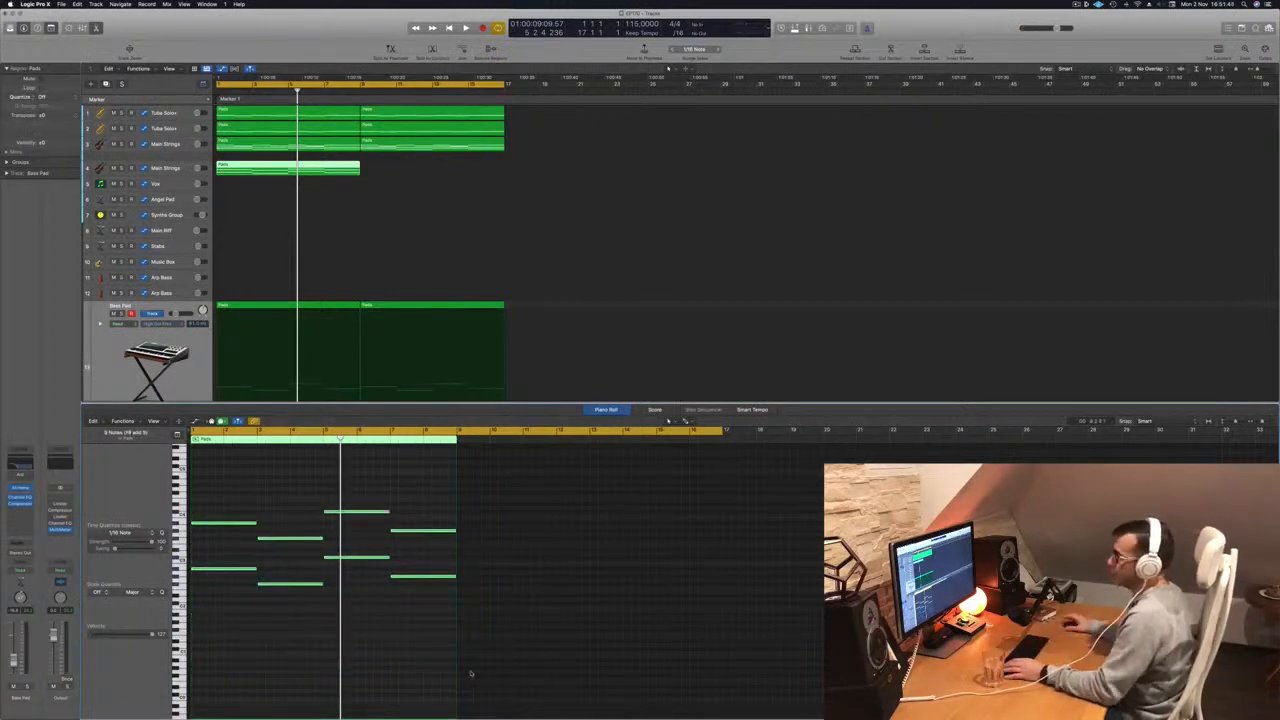
- Clear the second Main Strings track's high-cut automation and play the arrangement from the start
{"action": "left_click", "coordinate": [172, 170]}
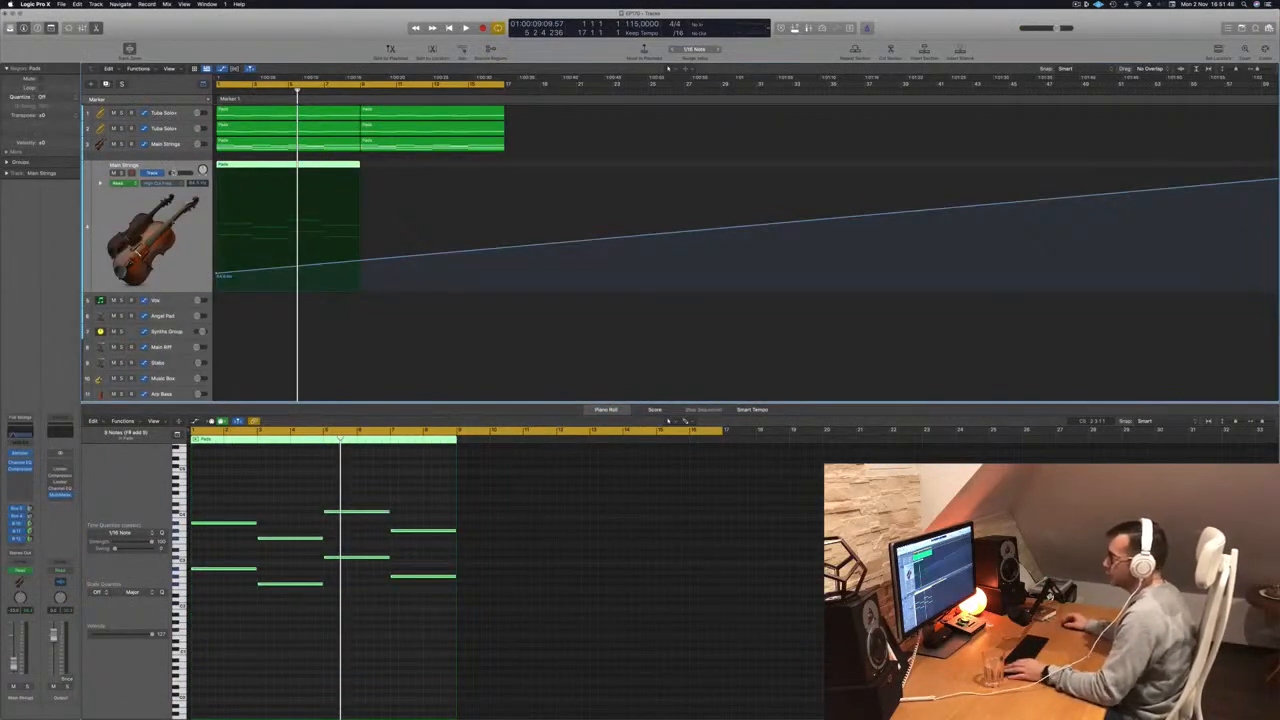
{"action": "key", "text": "a"}
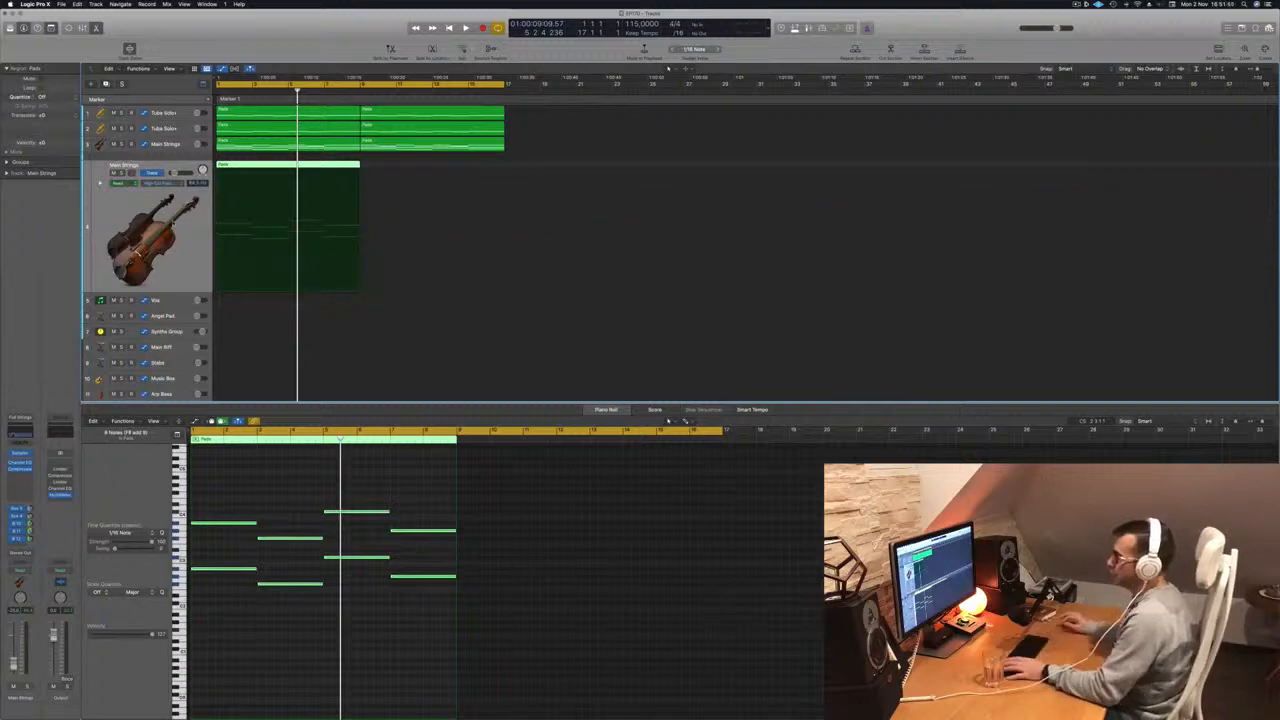
{"action": "key", "text": "space"}
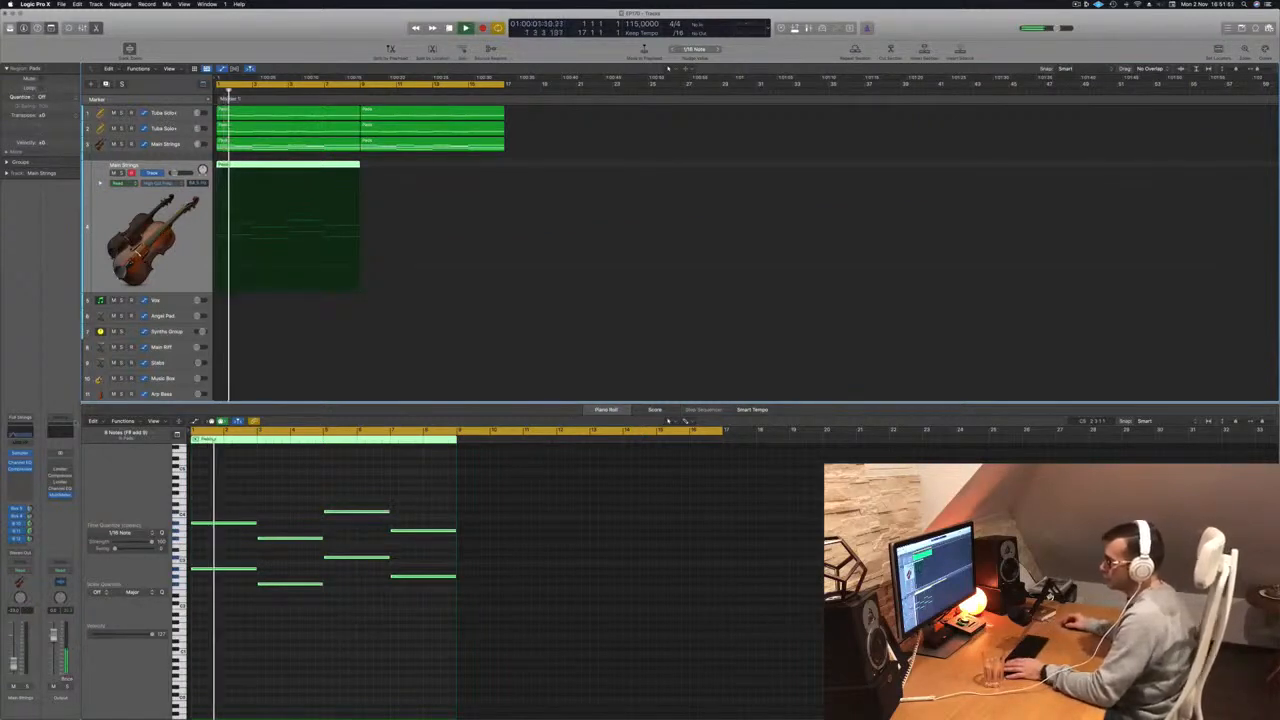
- Raise the low-cut frequency in the second Main Strings track's Channel EQ to 640 Hz during playback
{"action": "left_click", "coordinate": [25, 436]}
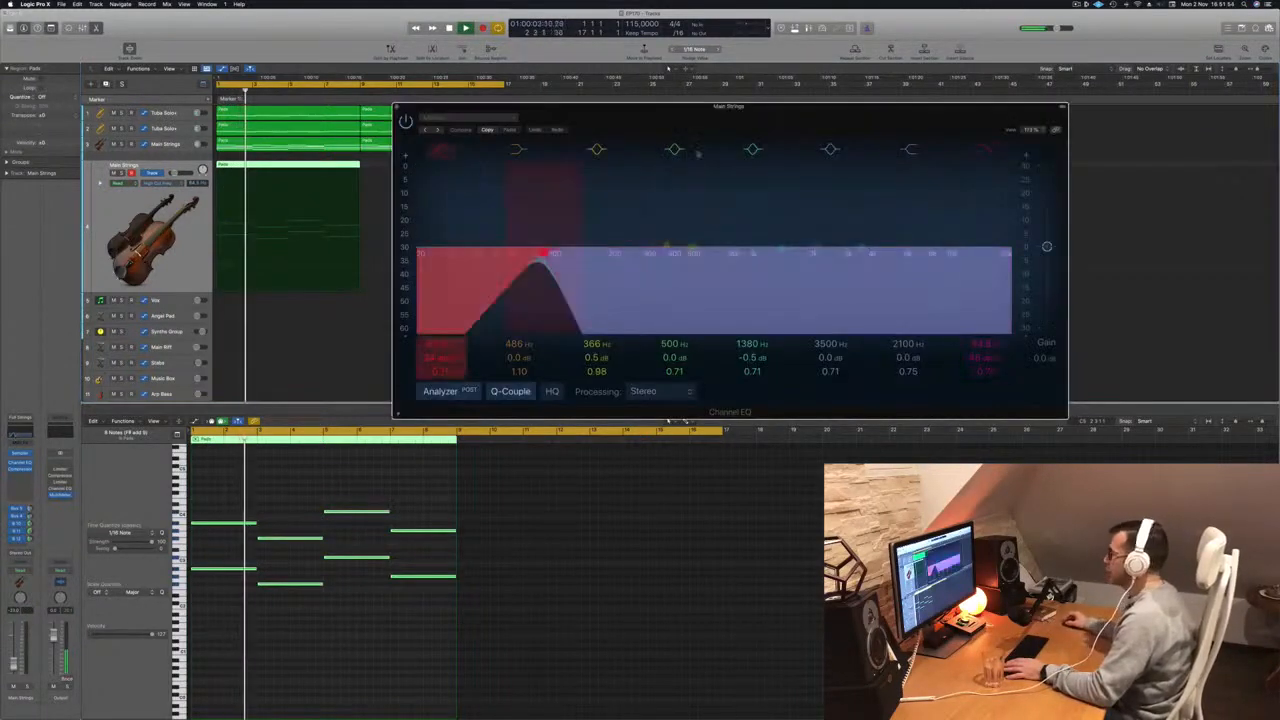
{"action": "key", "text": "space"}
{"action": "key", "text": "space"}
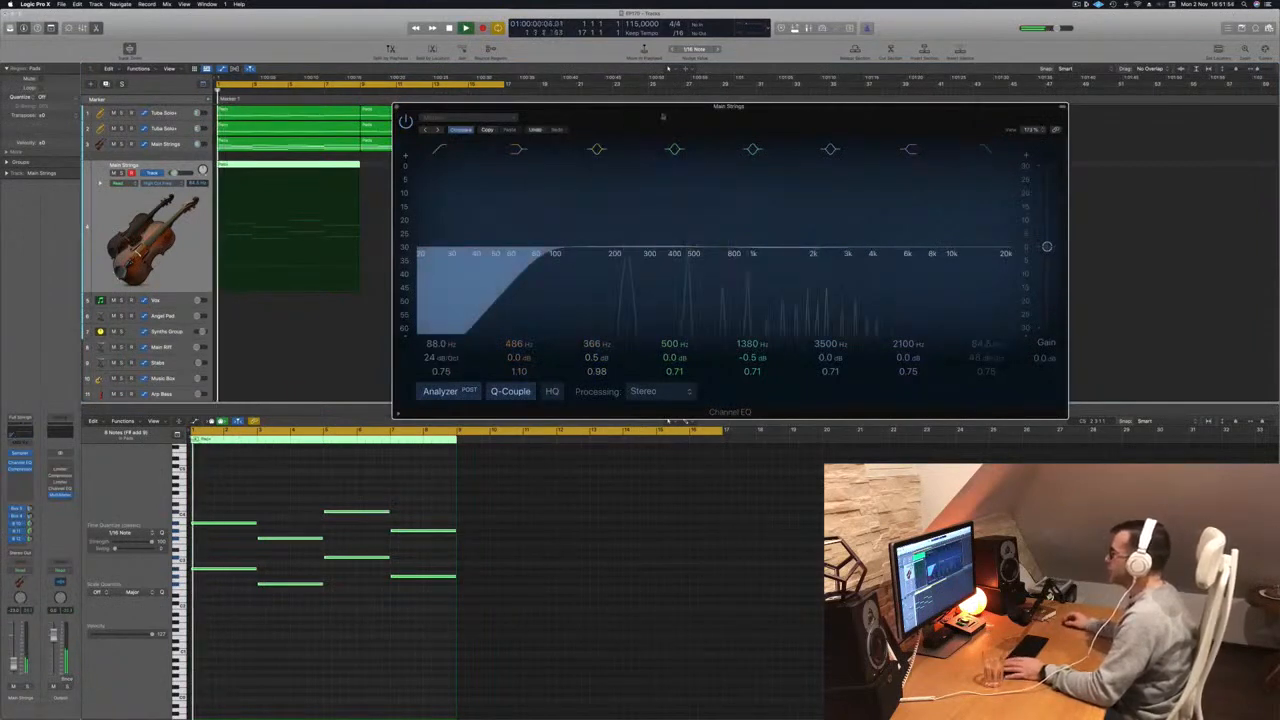
{"action": "left_click_drag", "start_coordinate": [662, 116], "coordinate": [753, 114]}
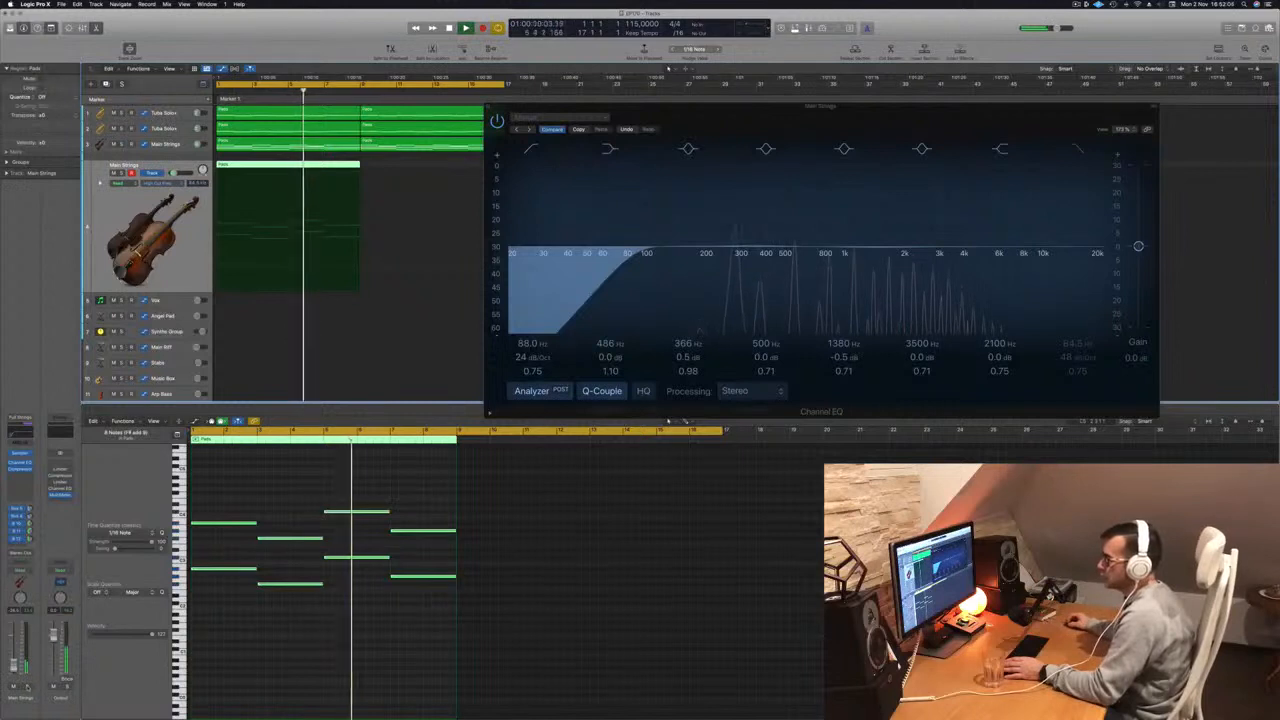
{"action": "left_click_drag", "start_coordinate": [632, 250], "coordinate": [806, 253]}
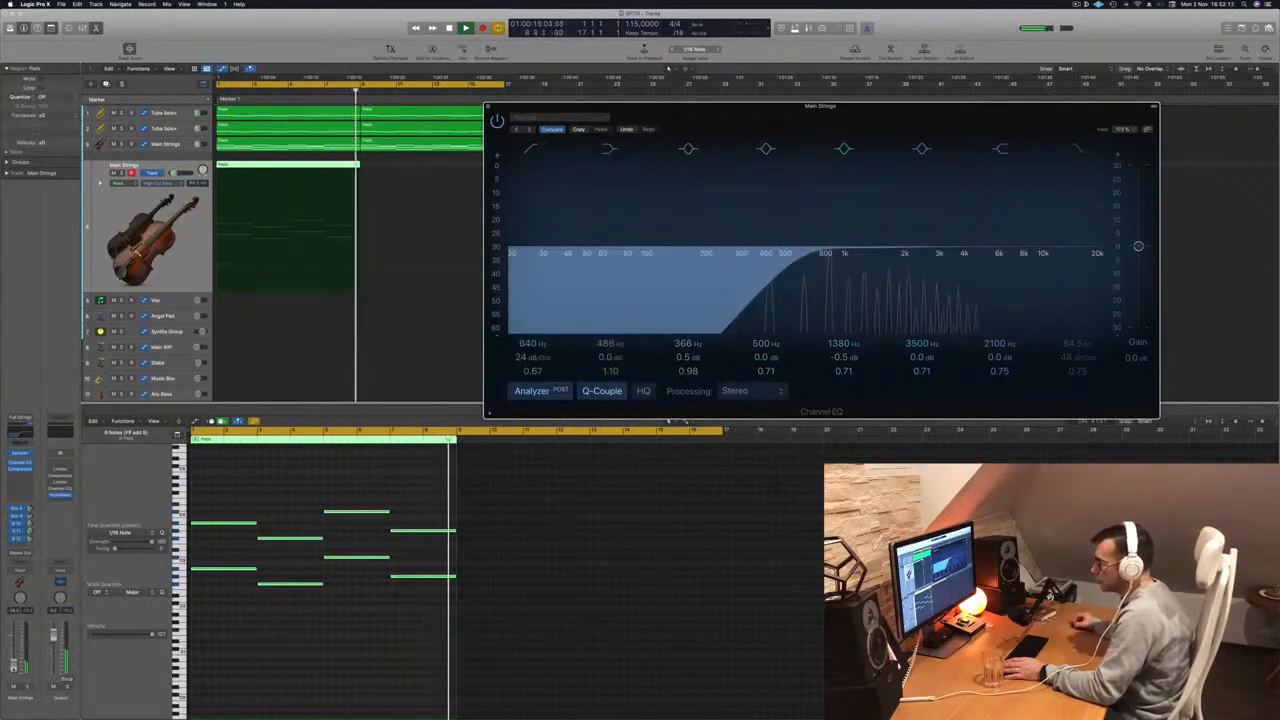
{"action": "left_click_drag", "start_coordinate": [766, 106], "coordinate": [627, 362]}
{"action": "key", "text": "space"}
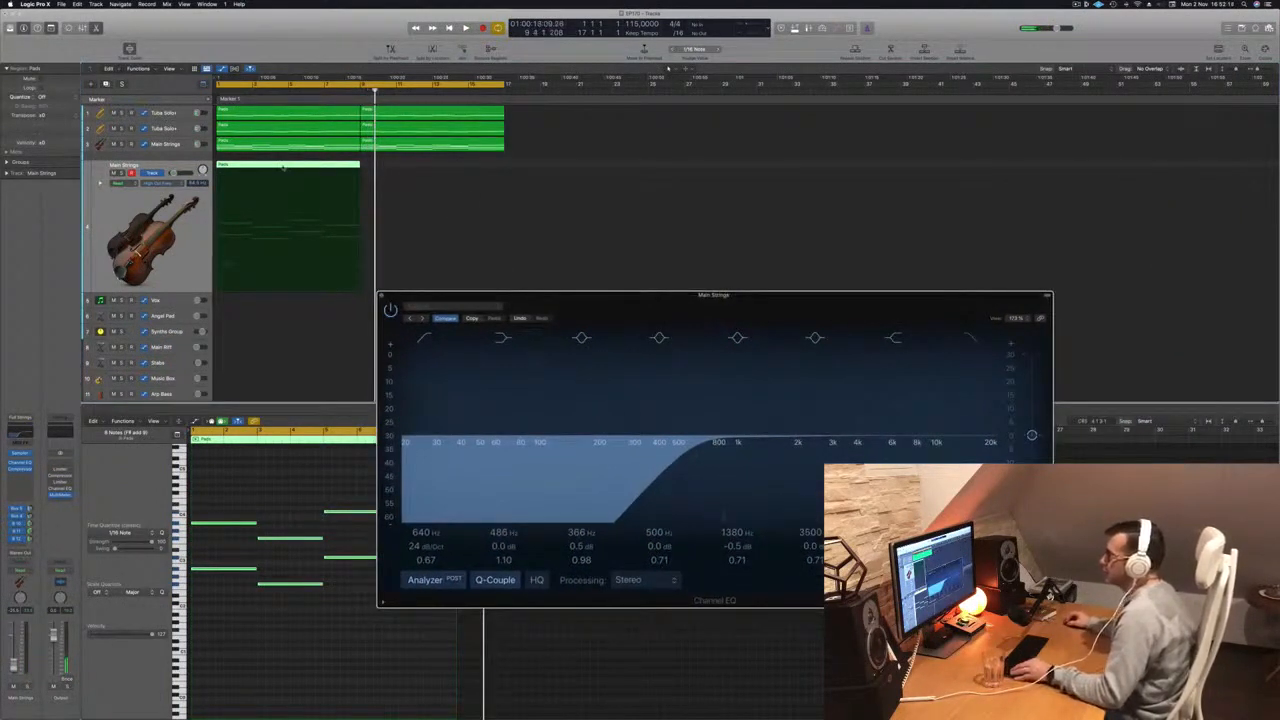
- Copy the second Main Strings track's region to bar 9 and play the arrangement from the start
{"action": "left_click_drag", "start_coordinate": [283, 167], "coordinate": [428, 176]}
{"action": "key", "text": "Return"}
{"action": "key", "text": "space"}
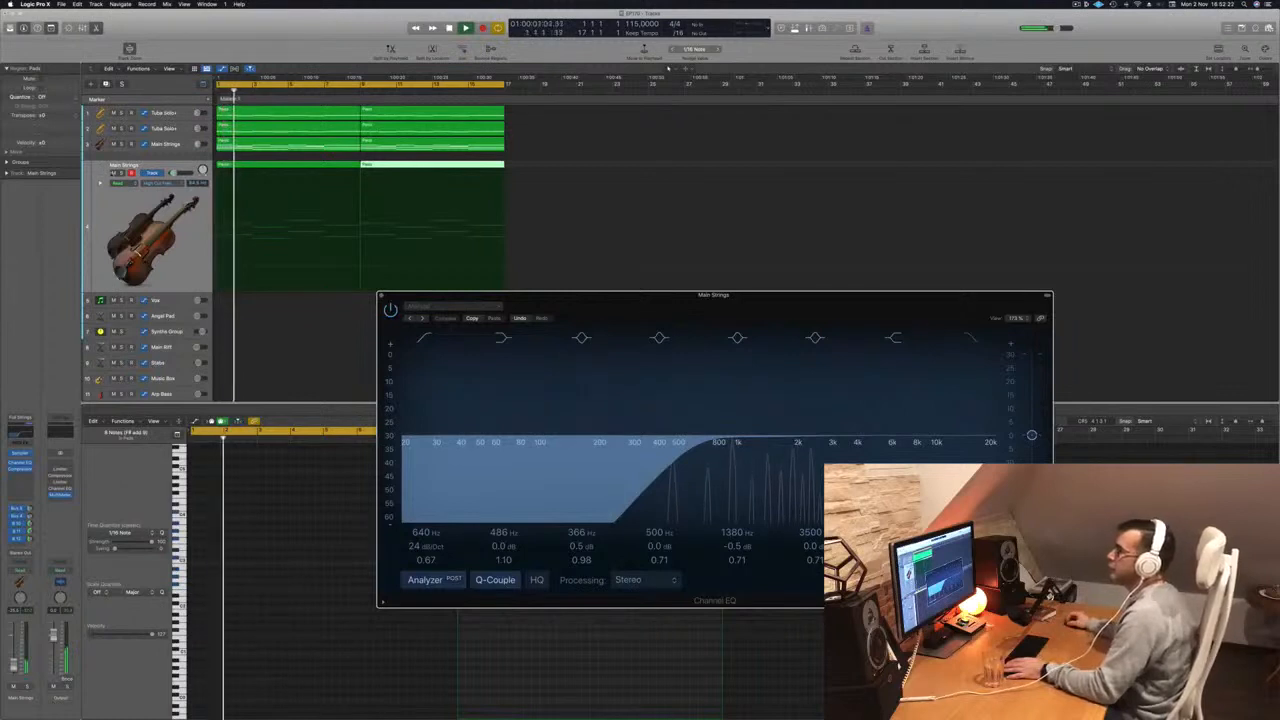
- Mute and unmute the second Main Strings track to compare the mix, and close its Channel EQ
{"action": "left_click", "coordinate": [113, 173]}
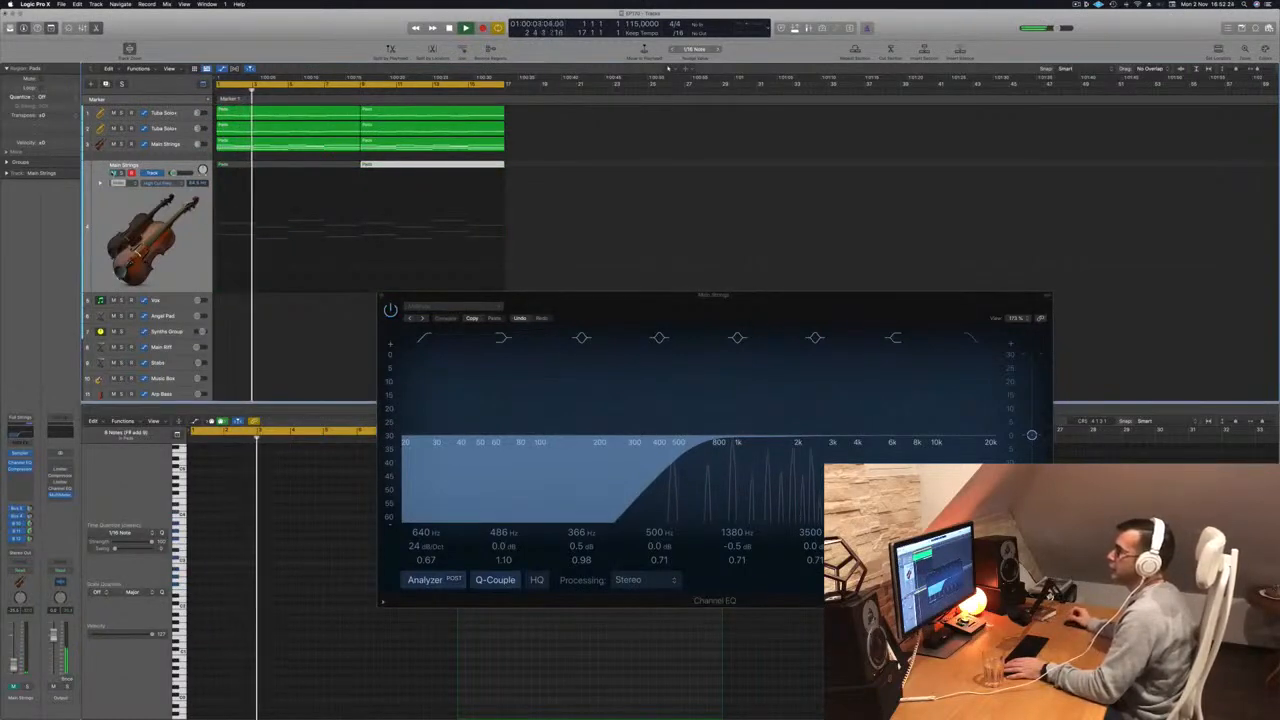
{"action": "key", "text": "ctrl+m"}
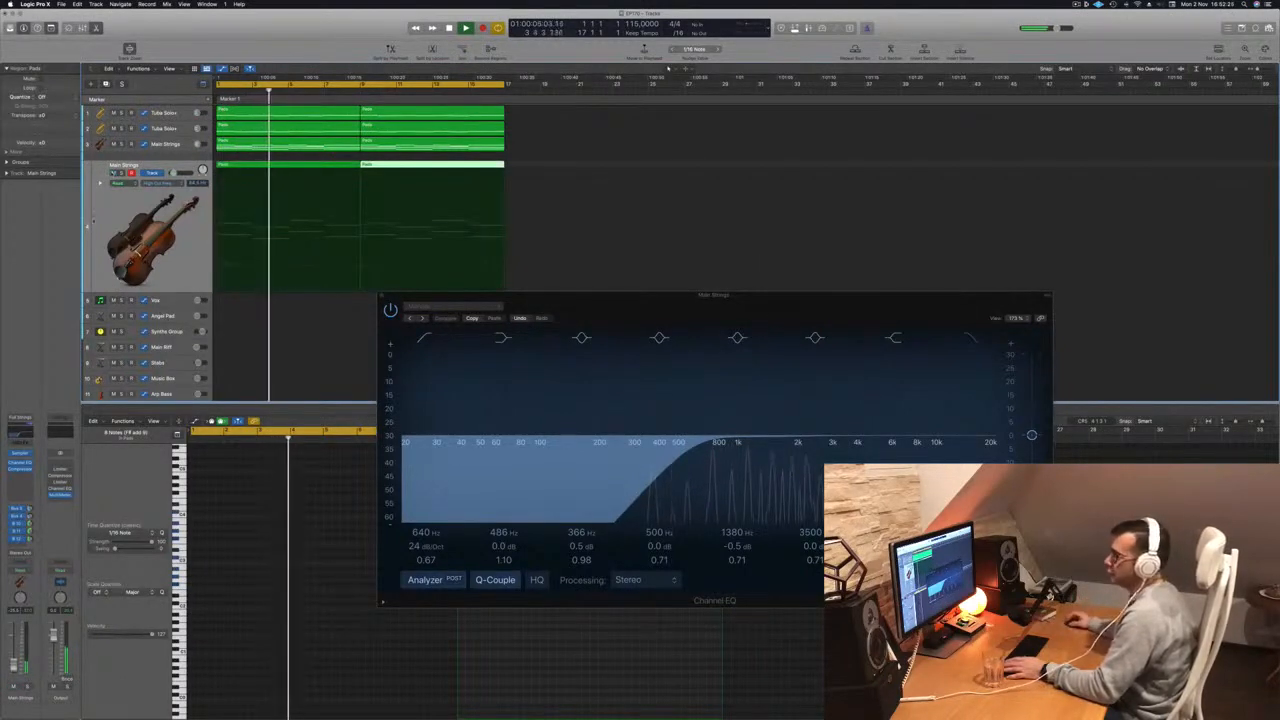
{"action": "key", "text": "Return"}
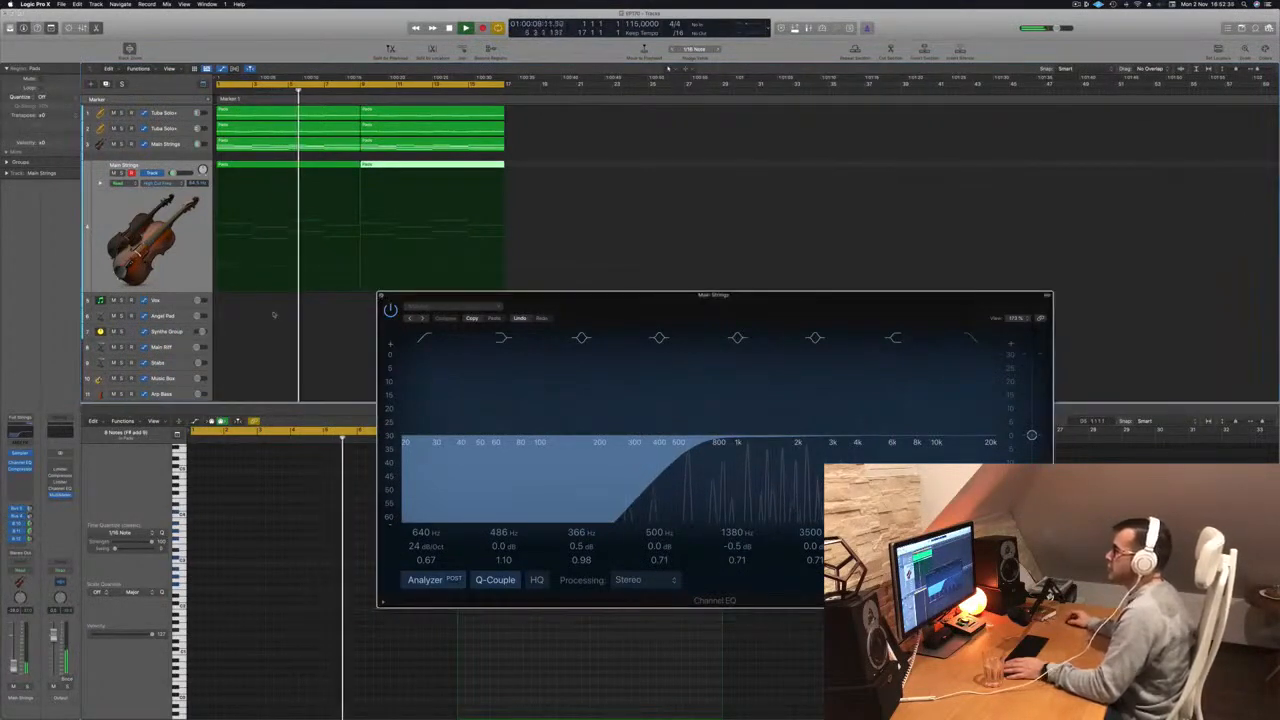
{"action": "left_click", "coordinate": [383, 297]}
- Copy the second Main Strings track's first region to the first Arp Bass track and repeat it at bar 9
{"action": "scroll", "coordinate": [273, 291], "scroll_direction": "down", "scroll_amount": 2}
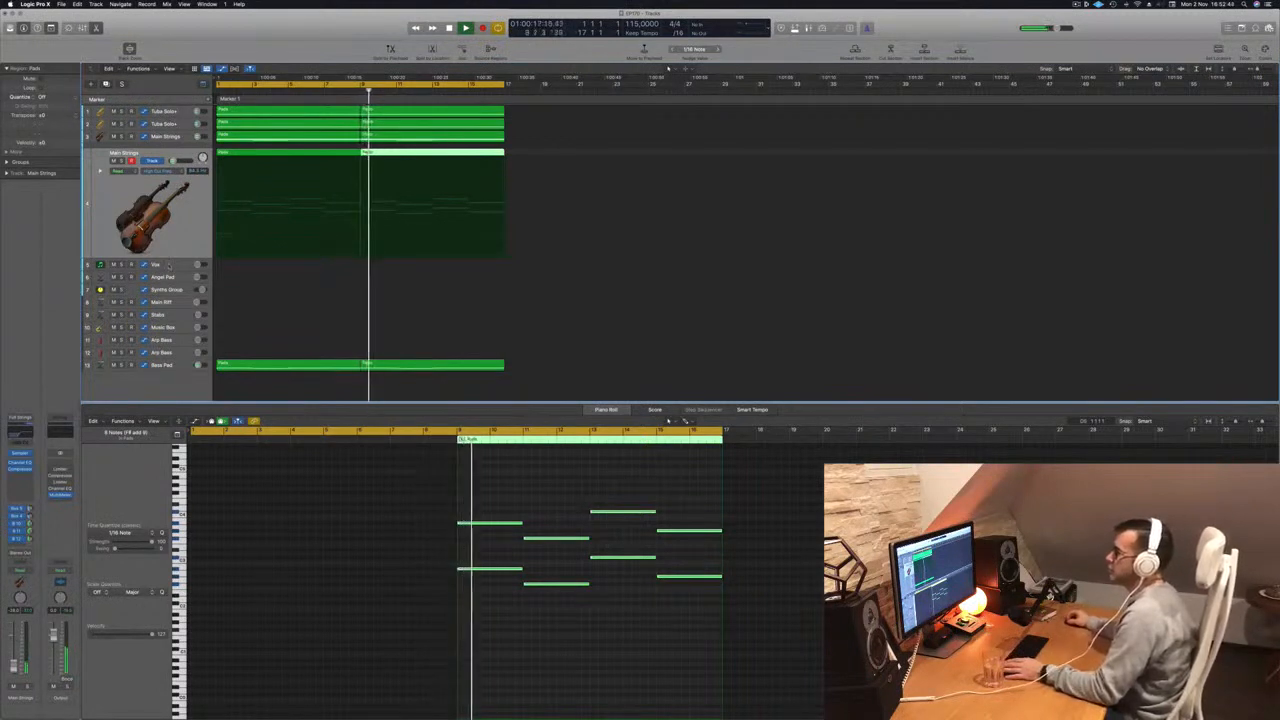
{"action": "key", "text": "Down"}
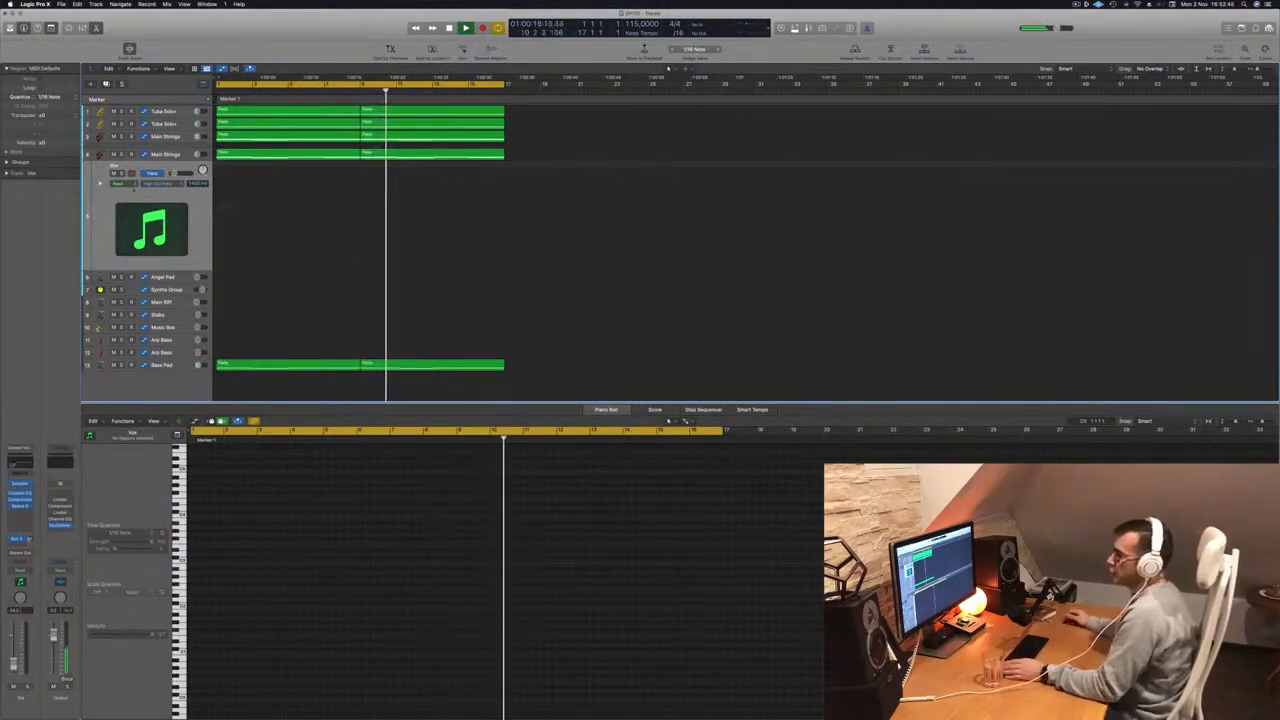
{"action": "left_click", "coordinate": [281, 154]}
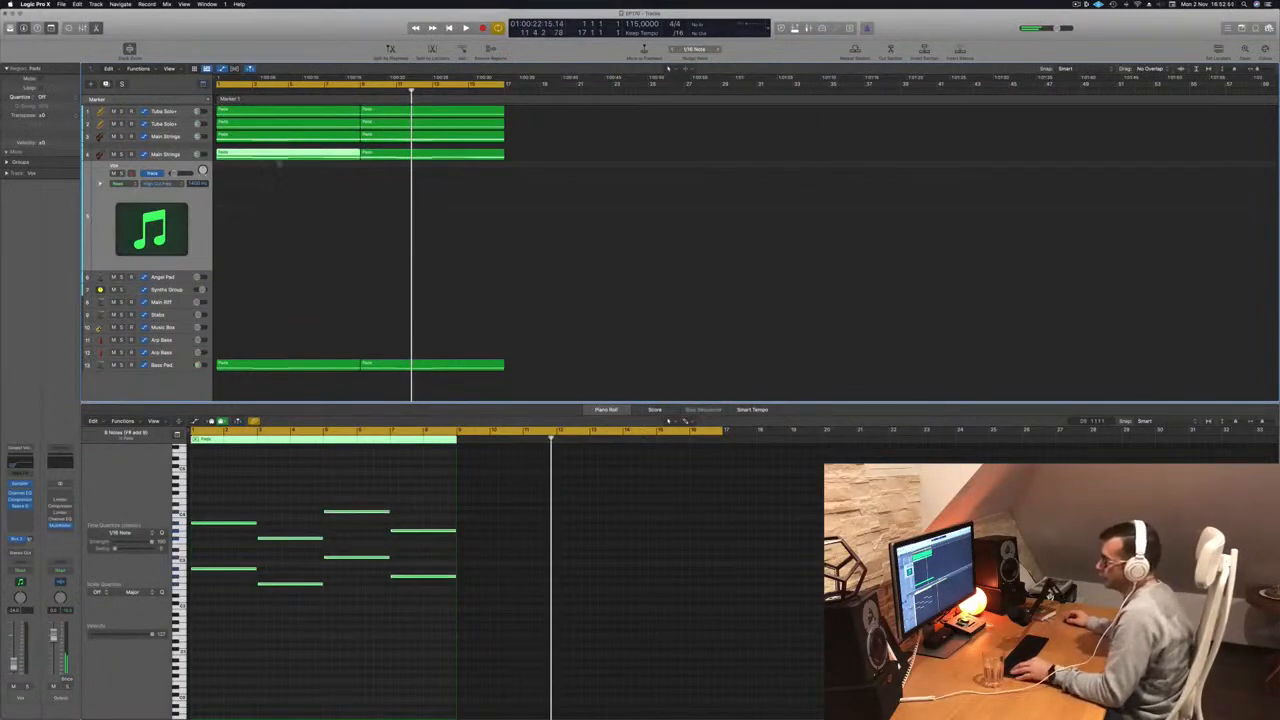
{"action": "left_click_drag", "start_coordinate": [275, 154], "coordinate": [267, 345]}
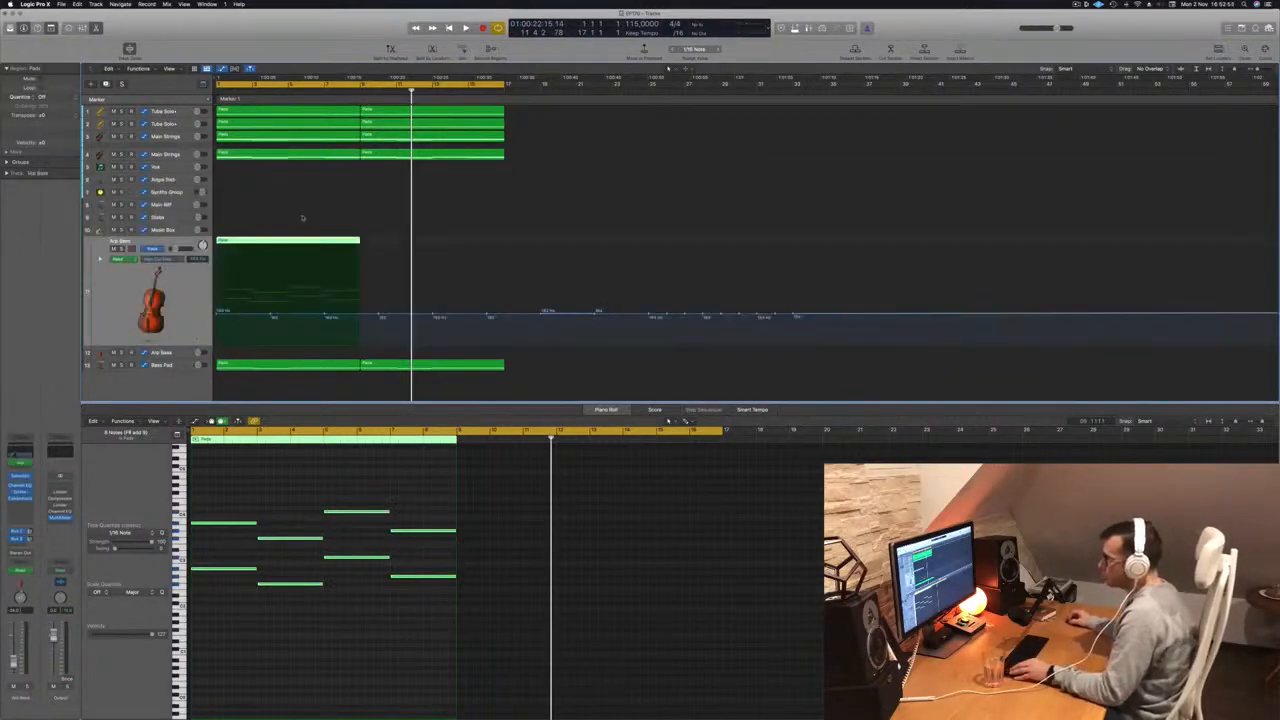
{"action": "left_click_drag", "start_coordinate": [296, 242], "coordinate": [441, 256]}
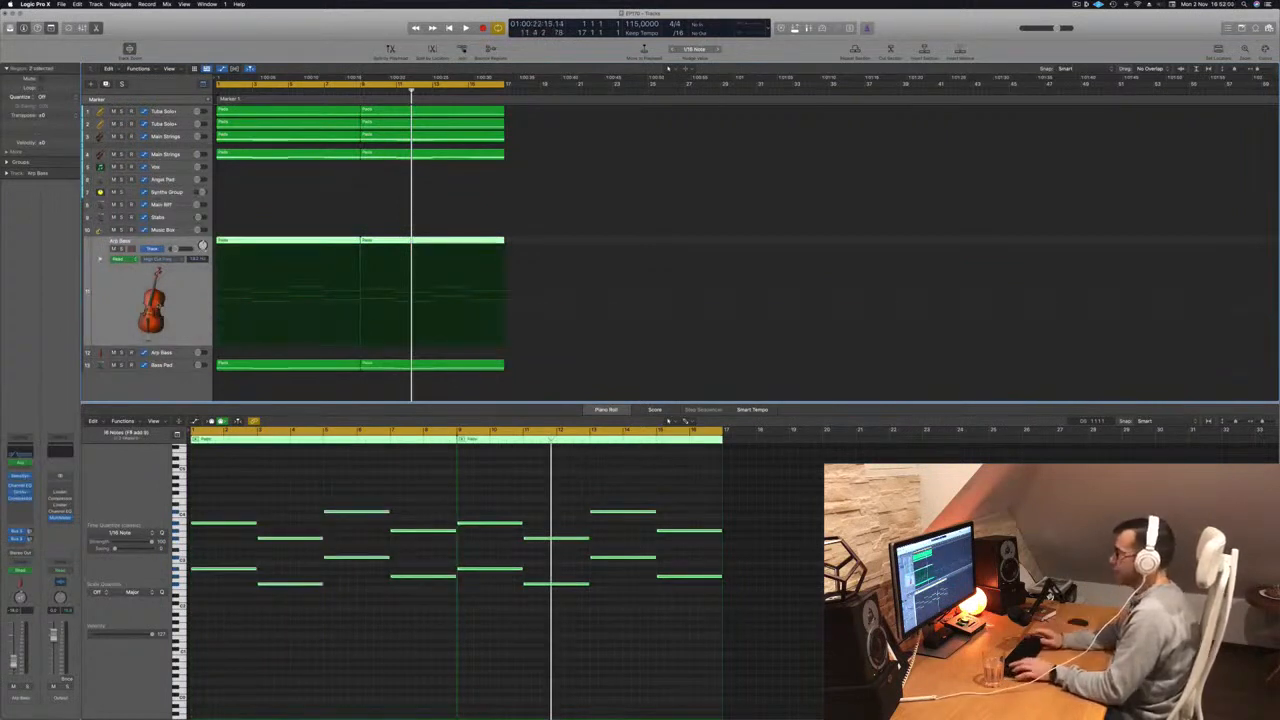
- Clear the first Arp Bass track's arpeggiator automation and play the arrangement from the start
{"action": "key", "text": "Return"}
{"action": "key", "text": "space"}
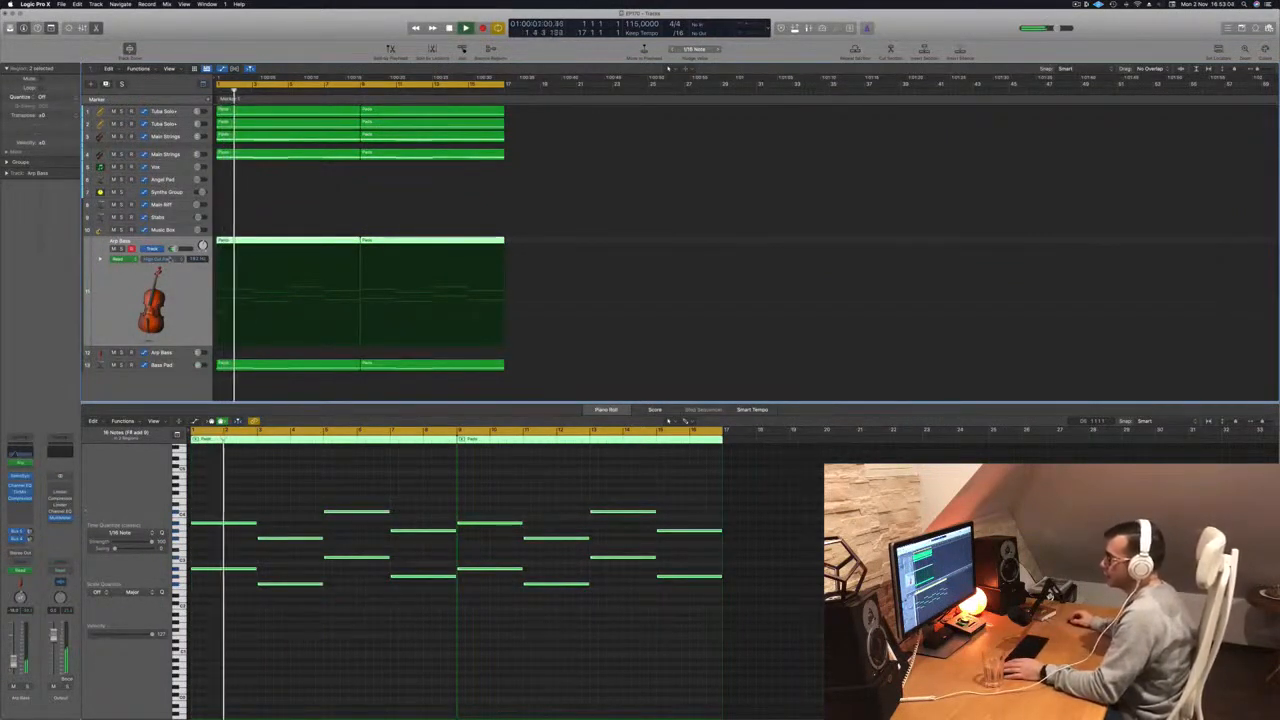
{"action": "left_click", "coordinate": [160, 259]}
{"action": "left_click", "coordinate": [197, 362]}
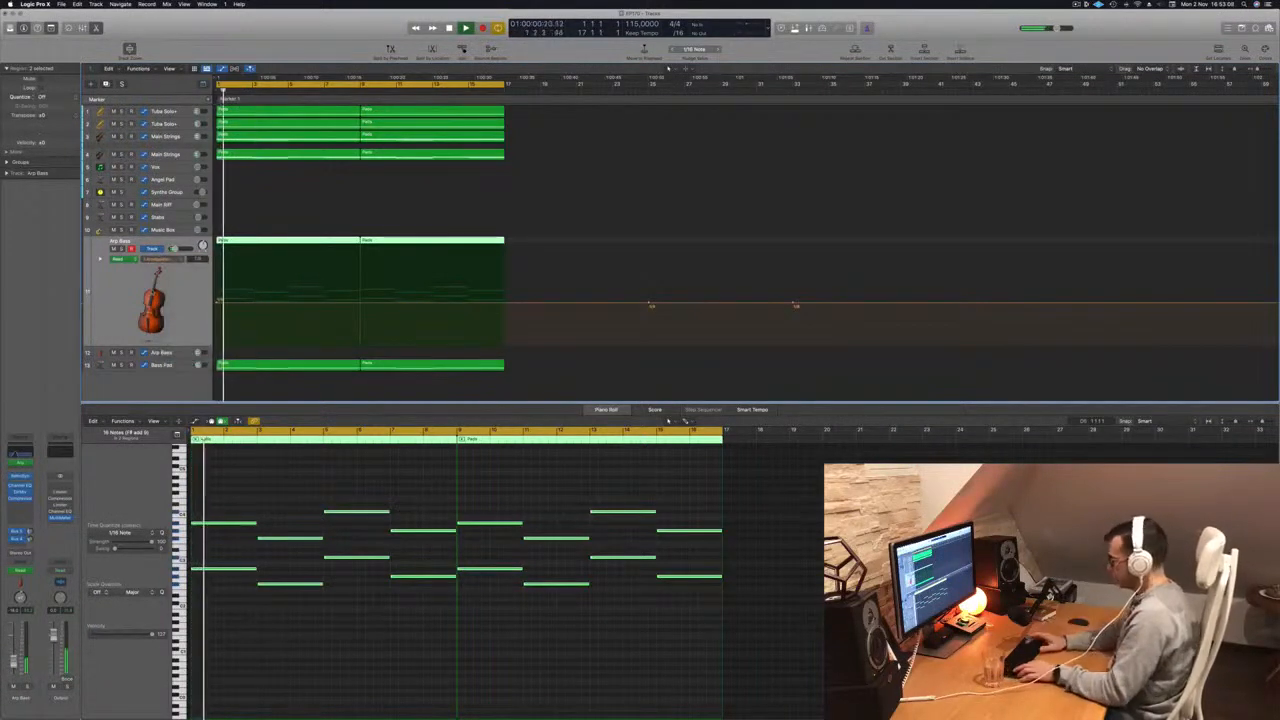
{"action": "key", "text": "a"}
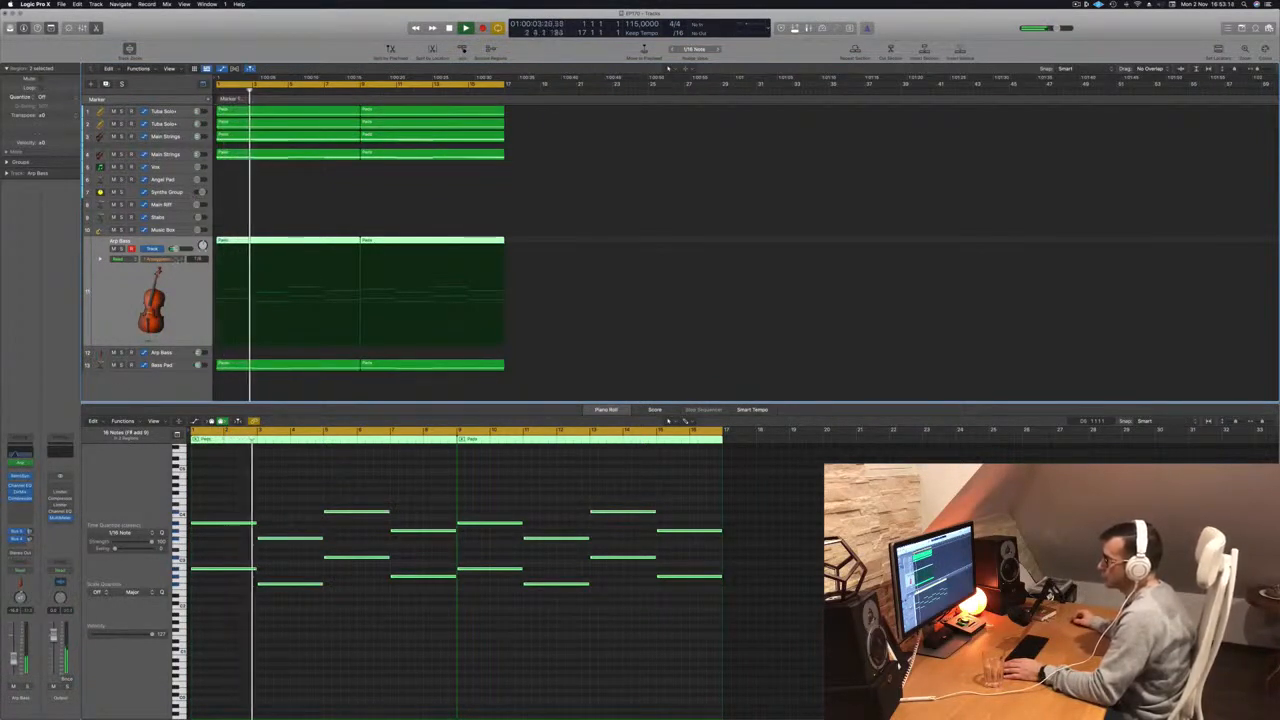
{"action": "left_click", "coordinate": [174, 259]}
{"action": "key", "text": "Escape"}
{"action": "key", "text": "space"}
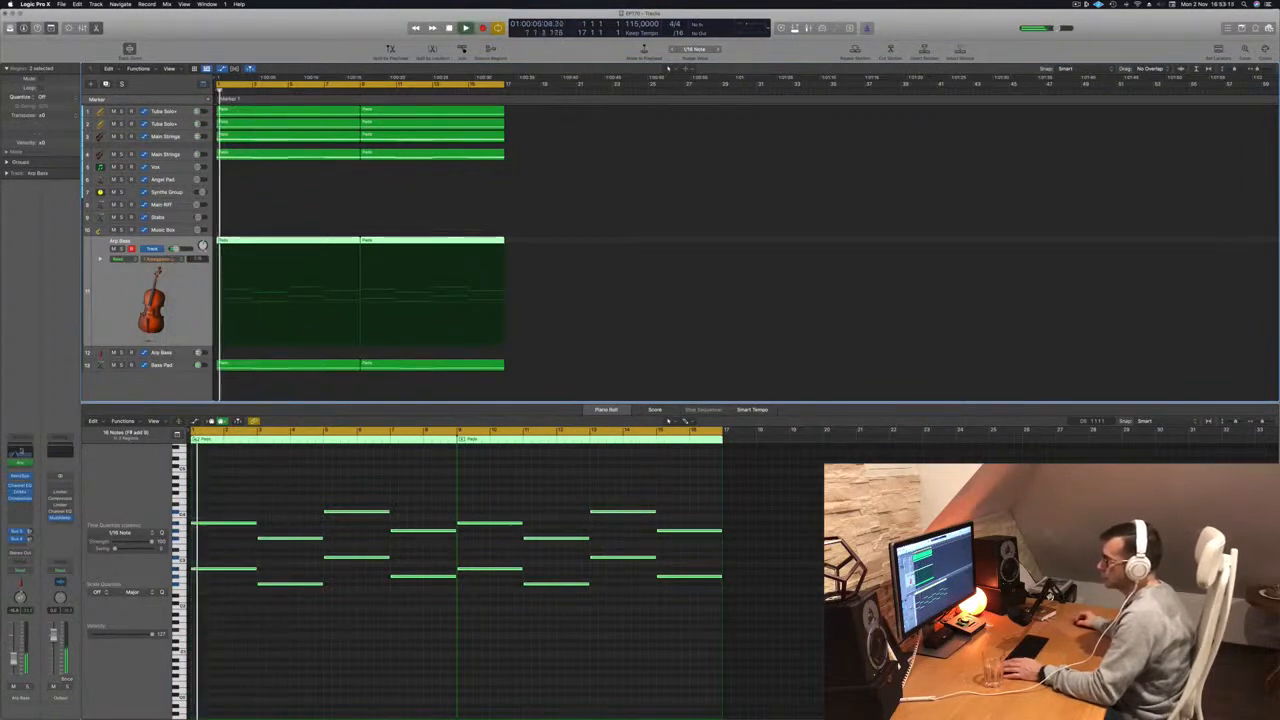
- Set the high-cut frequency of the first Arp Bass track's Channel EQ to 180 Hz while listening to the arrangement
{"action": "key", "text": "e"}
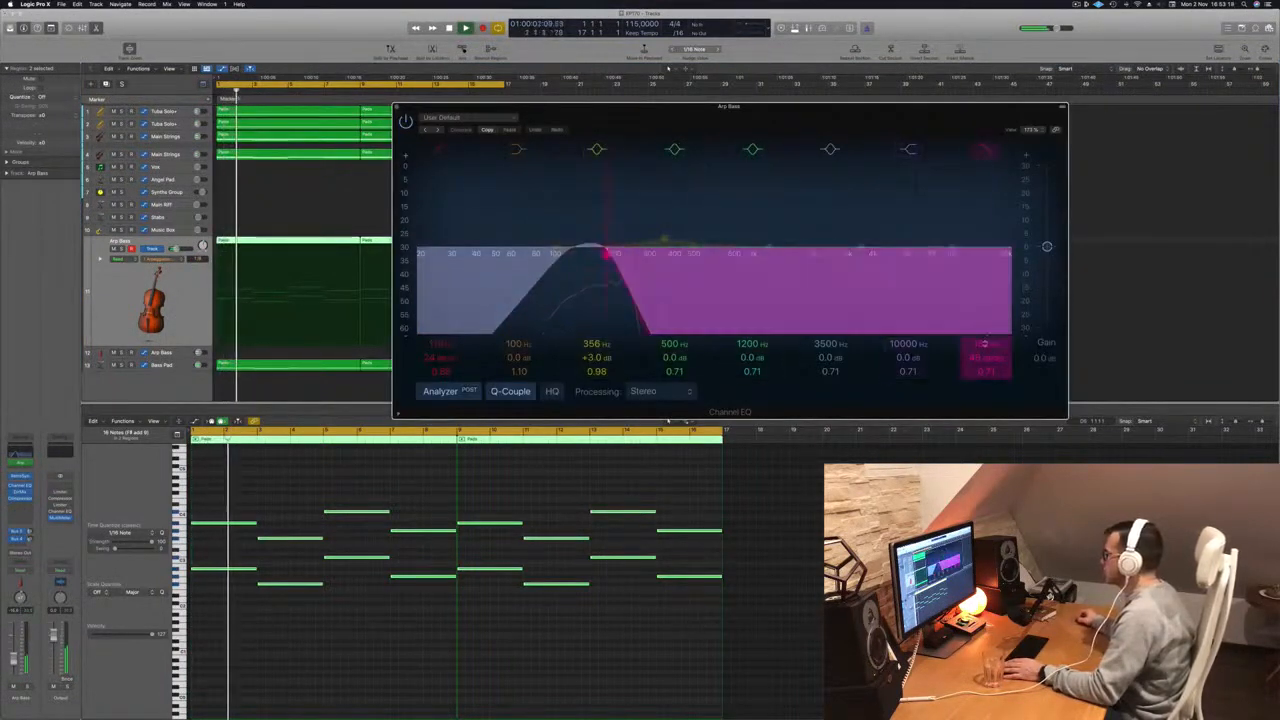
{"action": "mouse_move", "coordinate": [605, 253]}
{"action": "left_mouse_down"}
{"action": "mouse_move", "coordinate": [667, 253]}
{"action": "mouse_move", "coordinate": [612, 253]}
{"action": "left_mouse_up"}
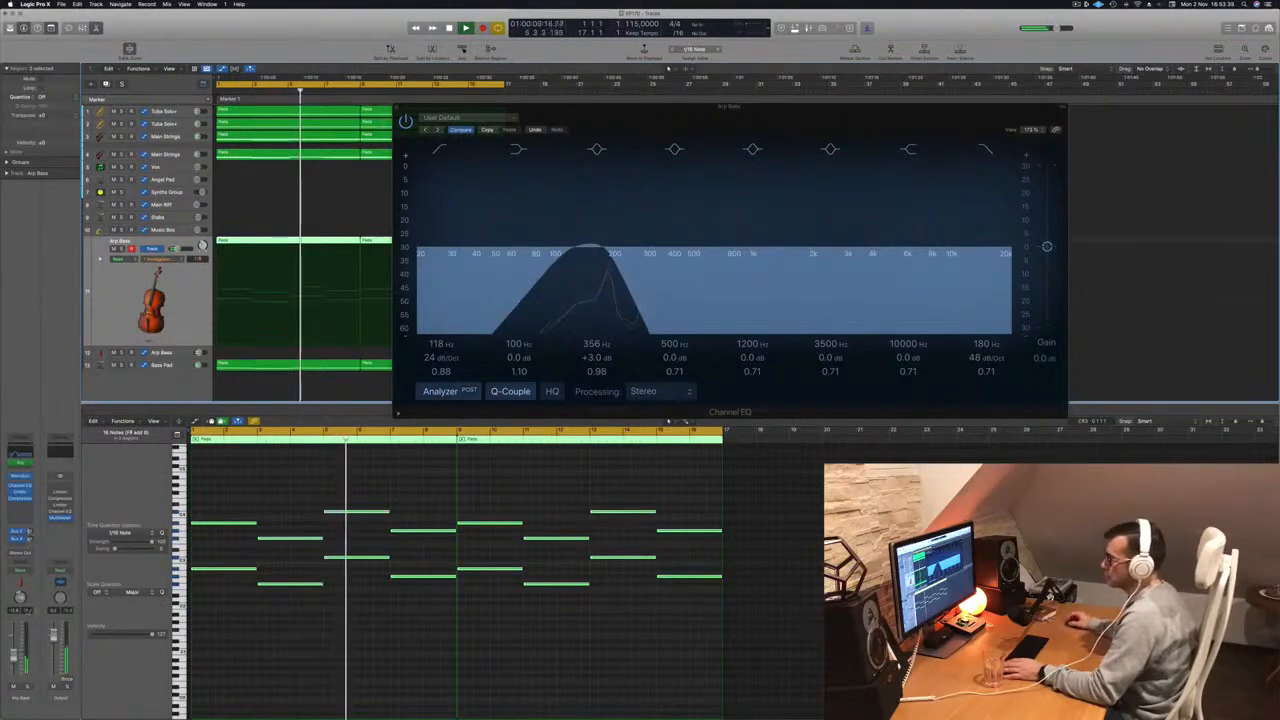
{"action": "left_click_drag", "start_coordinate": [793, 121], "coordinate": [929, 123]}
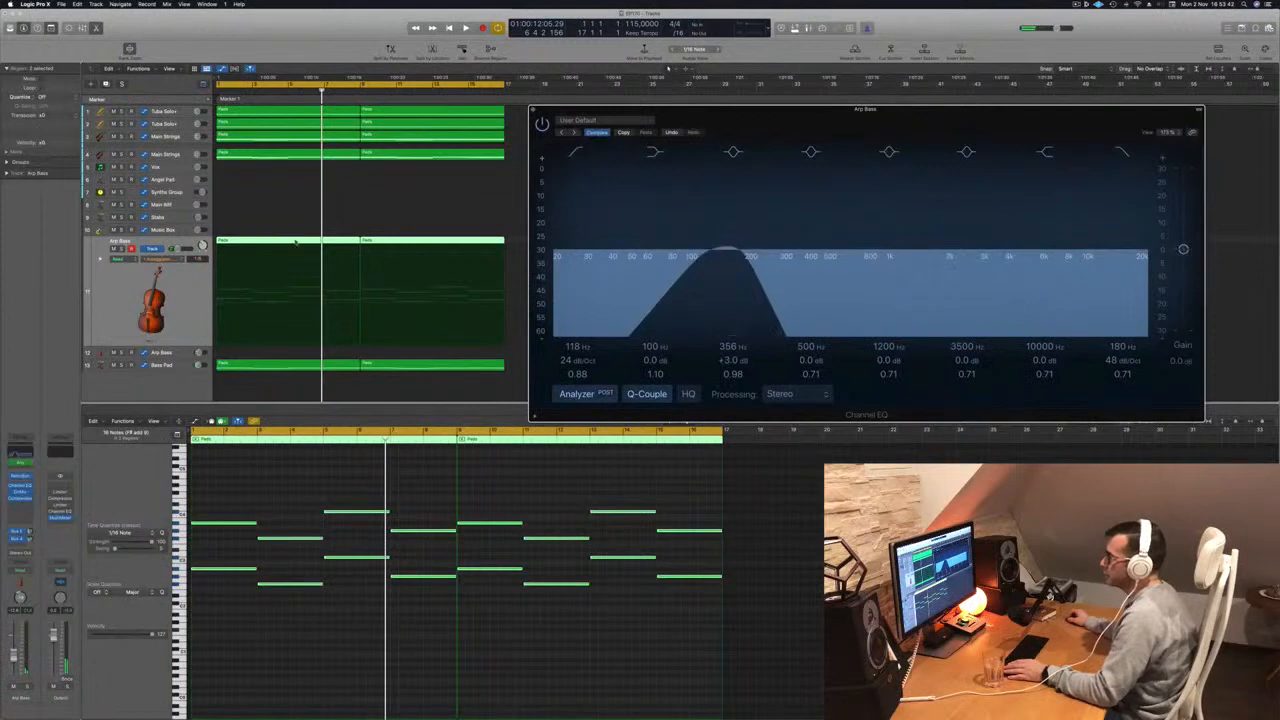
- Try both first Arp Bass regions on the second Arp Bass track, play them and close the Channel EQ
{"action": "left_click_drag", "start_coordinate": [295, 242], "coordinate": [285, 357]}
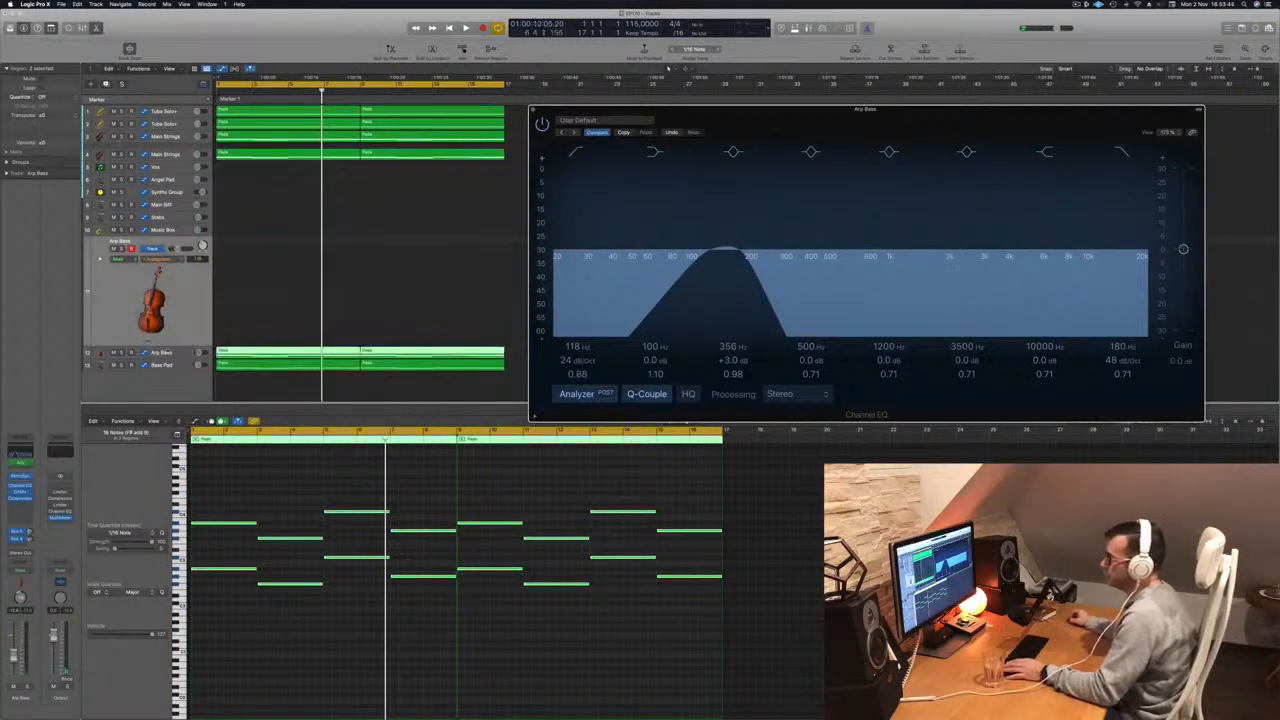
{"action": "key", "text": "space"}
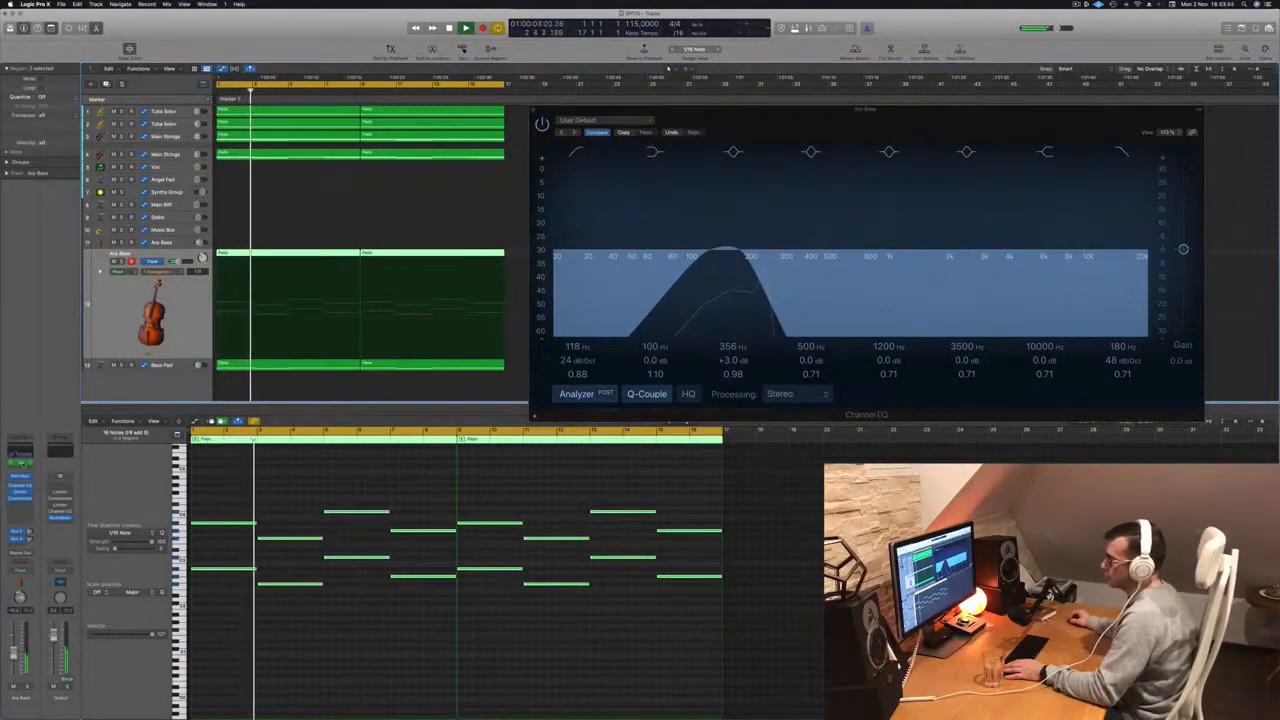
{"action": "key", "text": "super+w"}
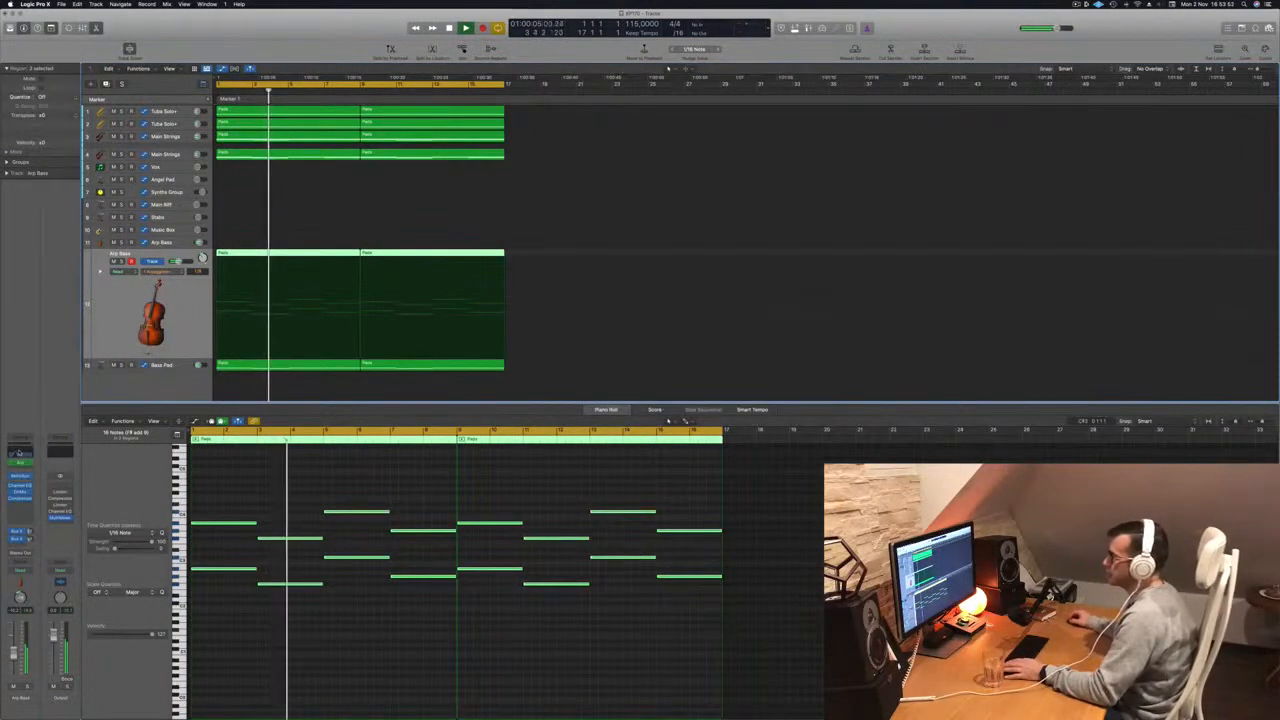
- Hide the plug-in windows and delete both regions from the second Arp Bass track
{"action": "key", "text": "v"}
{"action": "left_click_drag", "start_coordinate": [801, 128], "coordinate": [750, 139]}
{"action": "key", "text": "v"}
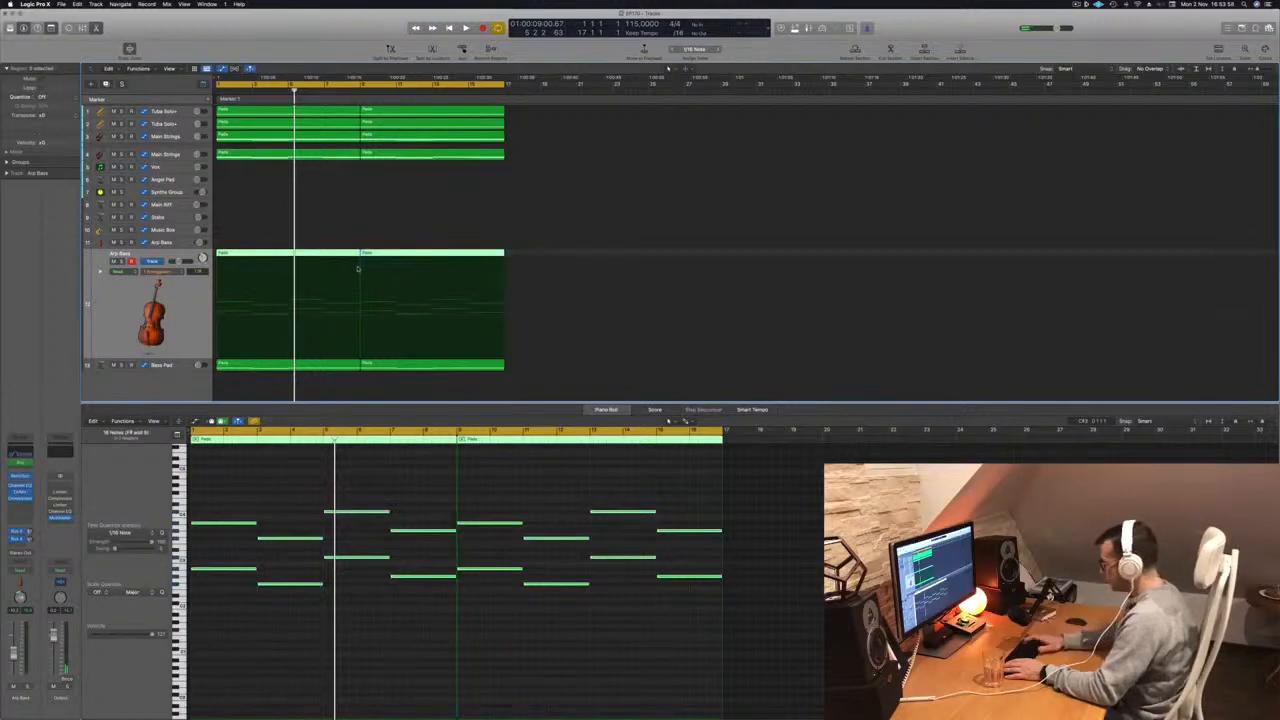
{"action": "key", "text": "Delete"}
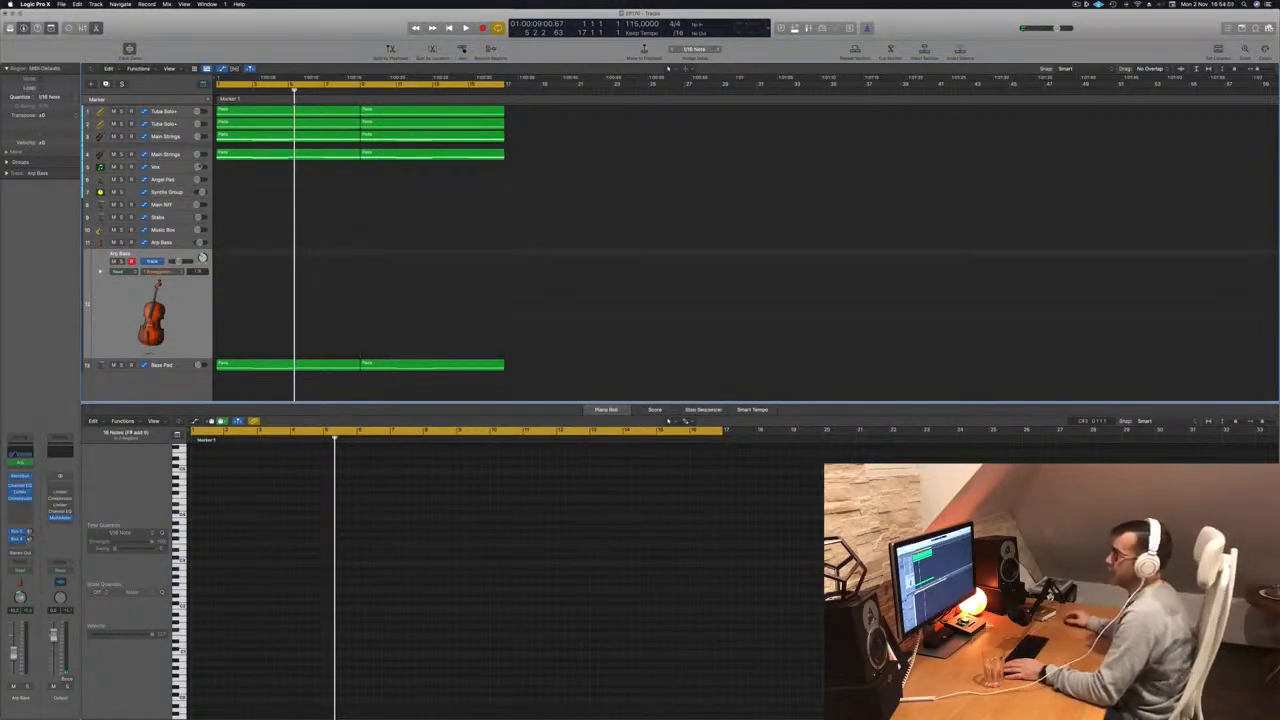
- Clear the Stabs track's High Cut Freq automation and return the playhead to the start
{"action": "left_click", "coordinate": [169, 216]}
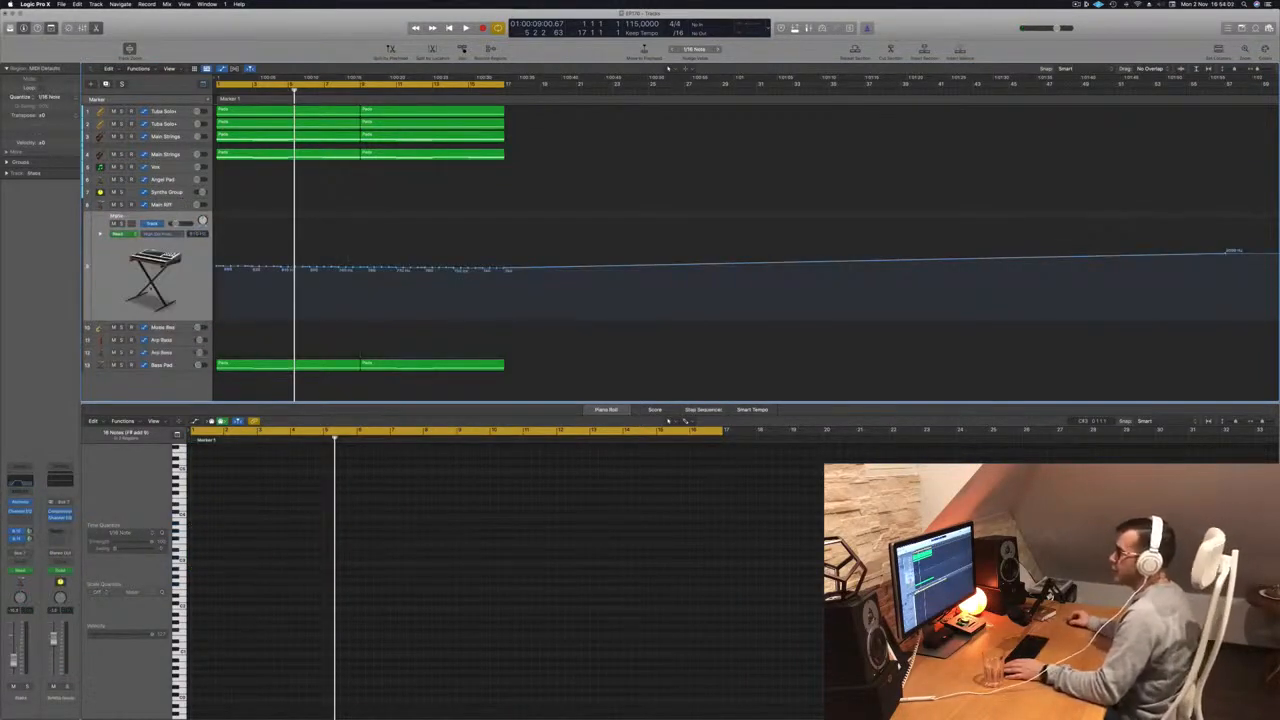
{"action": "key", "text": "a"}
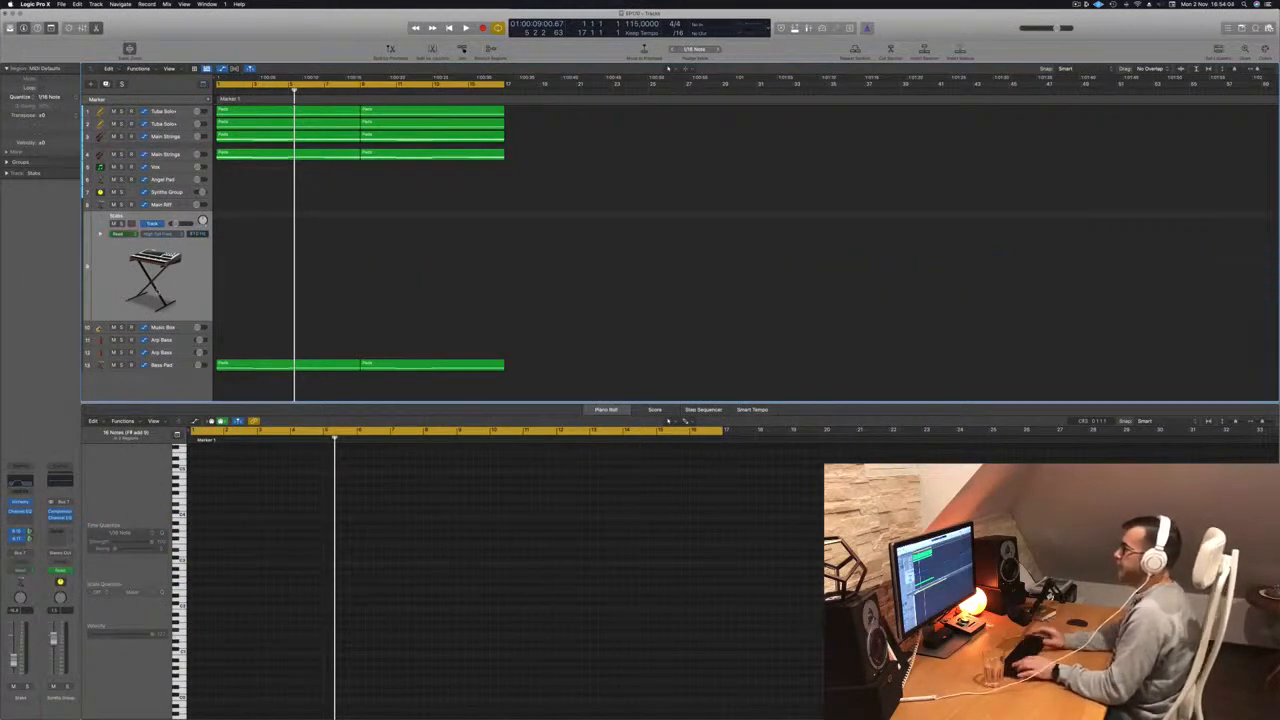
{"action": "key", "text": "Return"}
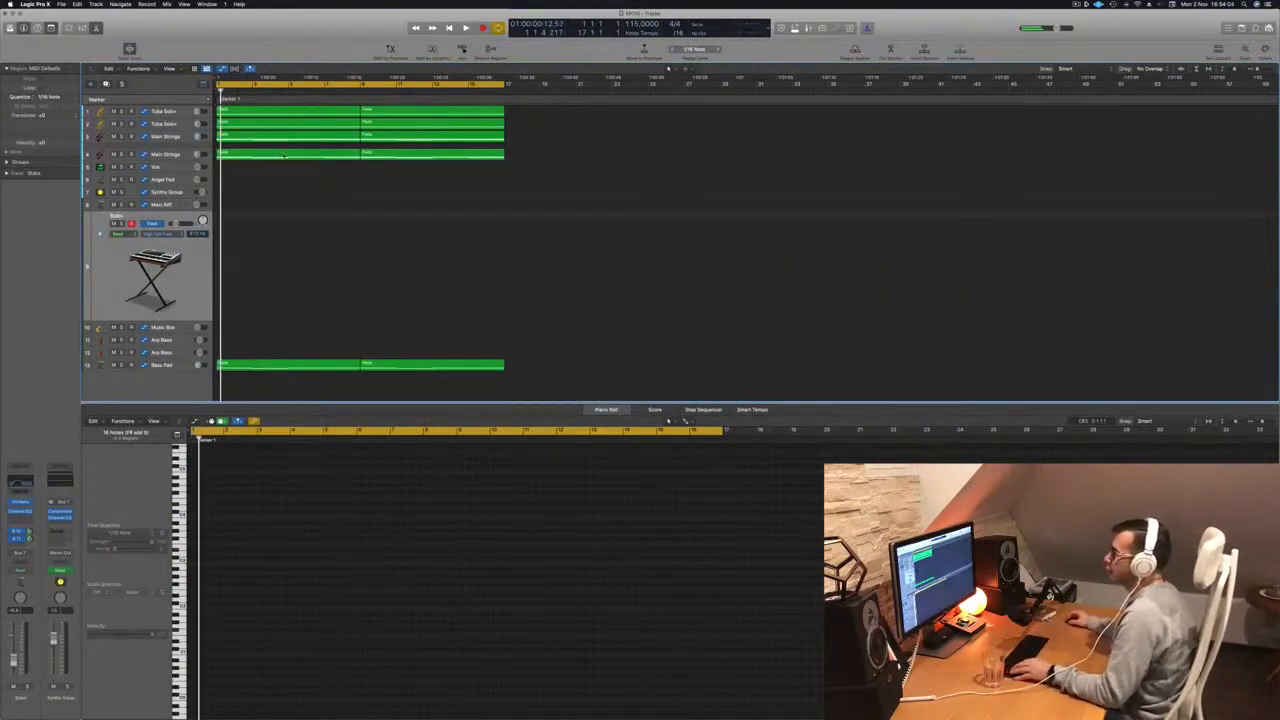
- Copy the first Main Strings track's region at bar 1 to the Stabs track
{"action": "left_click", "coordinate": [285, 155]}
{"action": "left_click_drag", "start_coordinate": [283, 194], "coordinate": [278, 274]}
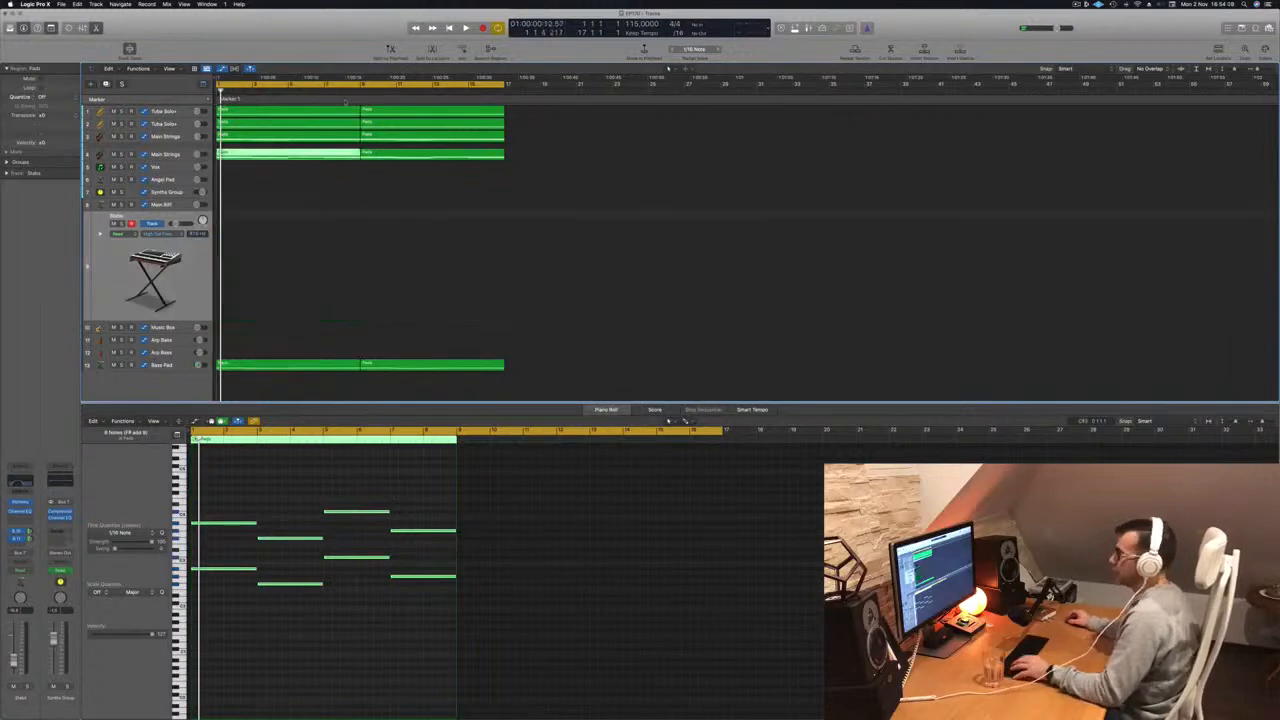
{"action": "left_click", "coordinate": [289, 135]}
{"action": "left_click_drag", "start_coordinate": [289, 135], "coordinate": [285, 270]}
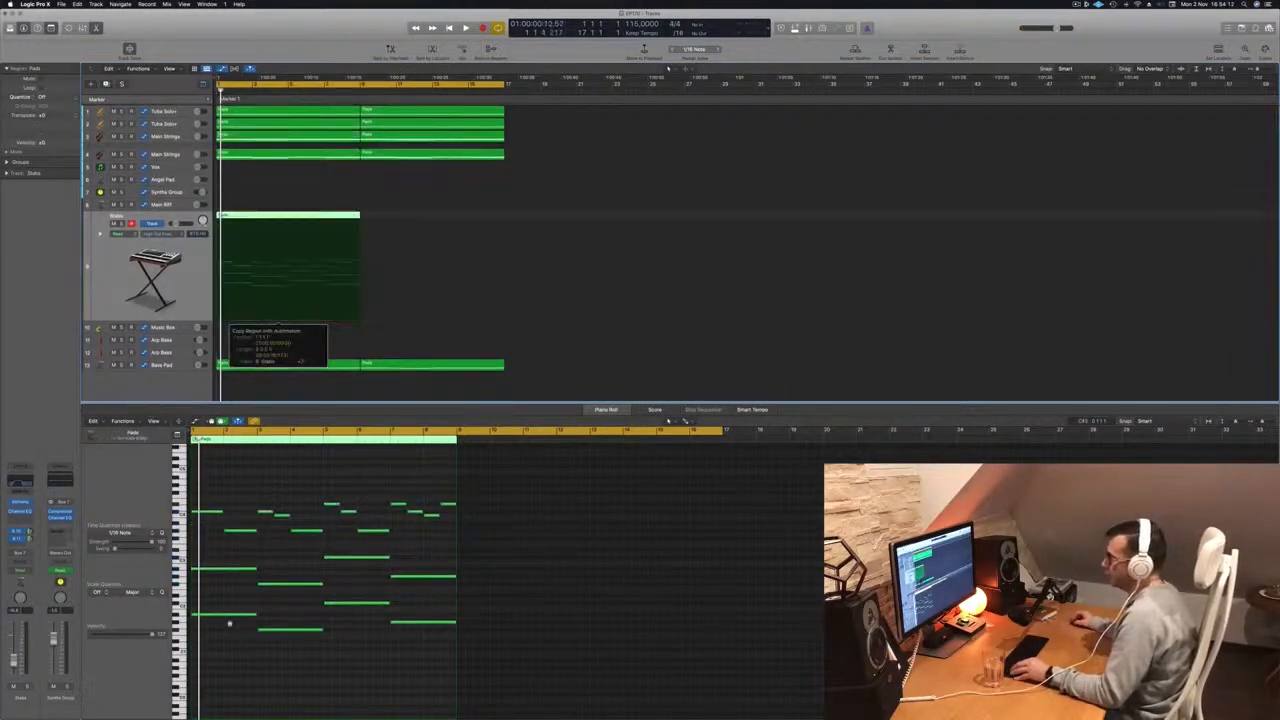
- Delete the moving melody notes in the Stabs region, keeping each chord's first top note, and shorten all chords to half a bar
{"action": "left_click", "coordinate": [237, 530]}
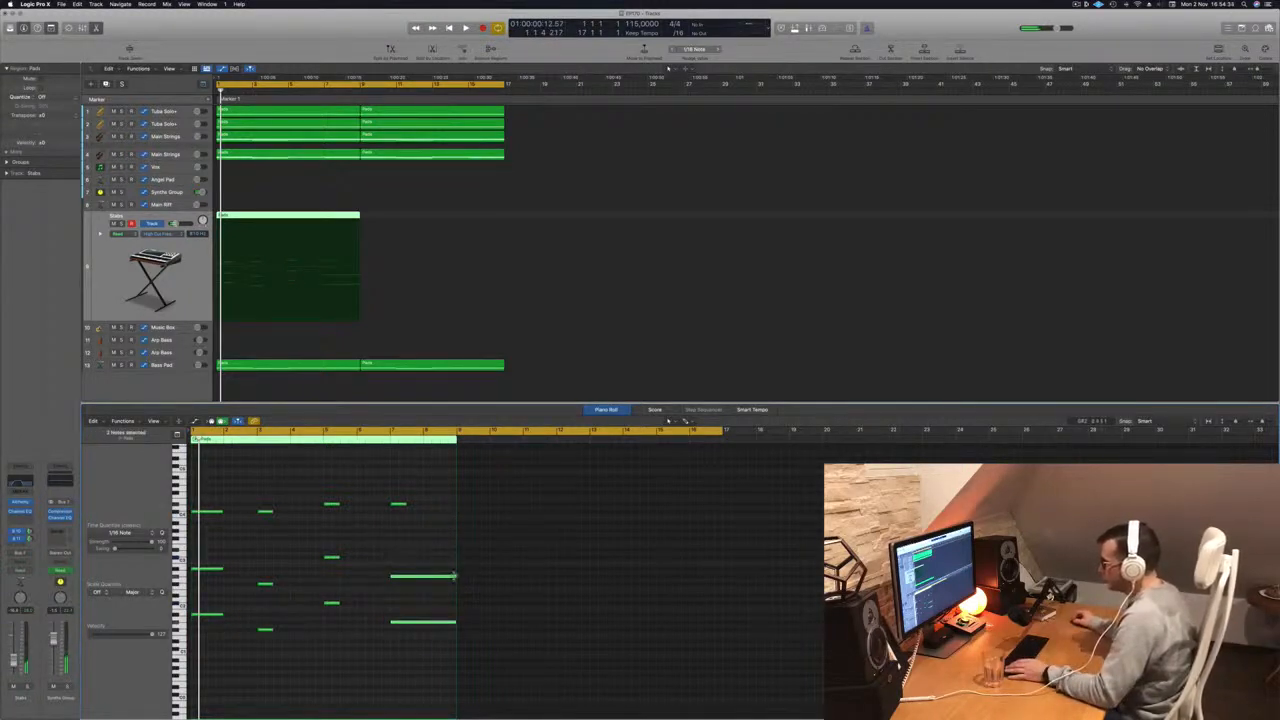
{"action": "left_click_drag", "start_coordinate": [454, 576], "coordinate": [396, 579]}
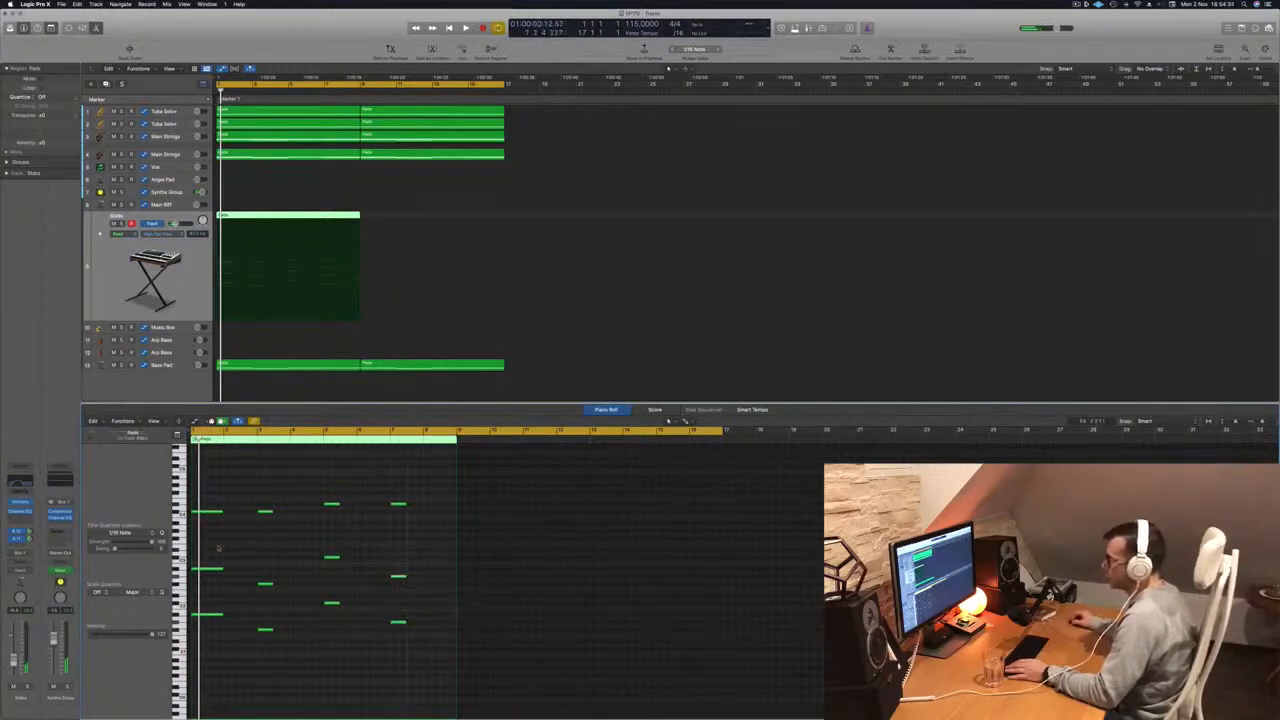
{"action": "mouse_move", "coordinate": [238, 656]}
{"action": "left_mouse_down"}
{"action": "mouse_move", "coordinate": [202, 491]}
{"action": "mouse_move", "coordinate": [208, 520]}
{"action": "left_mouse_up"}
{"action": "scroll", "coordinate": [217, 531], "scroll_direction": "down", "scroll_amount": 5}
{"action": "scroll", "coordinate": [217, 531], "scroll_direction": "up", "scroll_amount": 7}
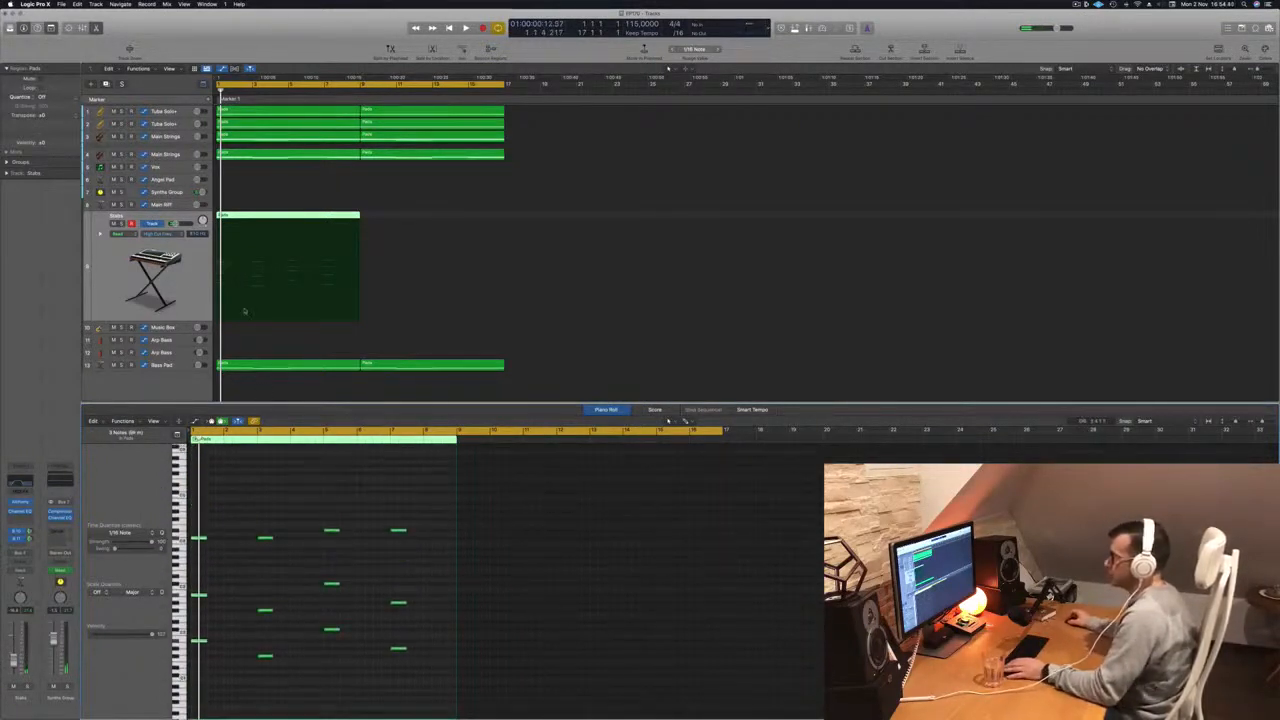
- Copy the Stabs region to bar 9 and play the arrangement from the start
{"action": "left_click", "coordinate": [166, 286]}
{"action": "key", "text": "space"}
{"action": "key", "text": "super+Left"}
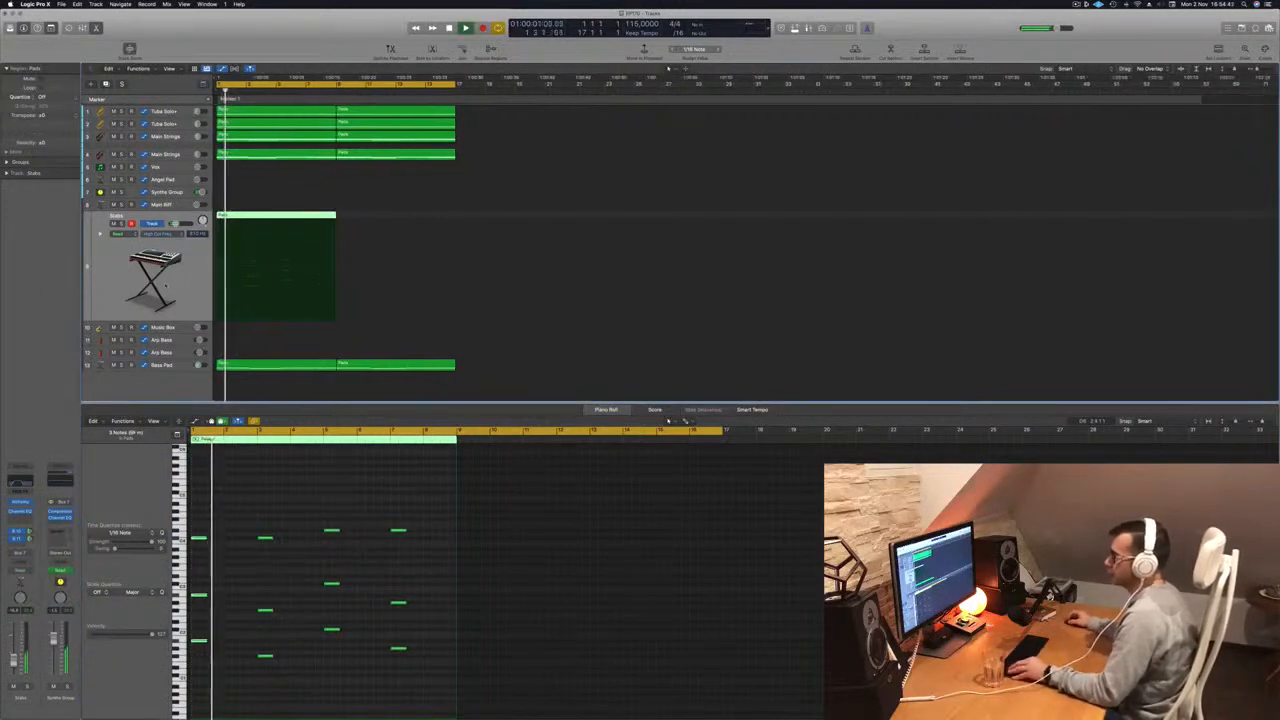
{"action": "key", "text": "super+Left"}
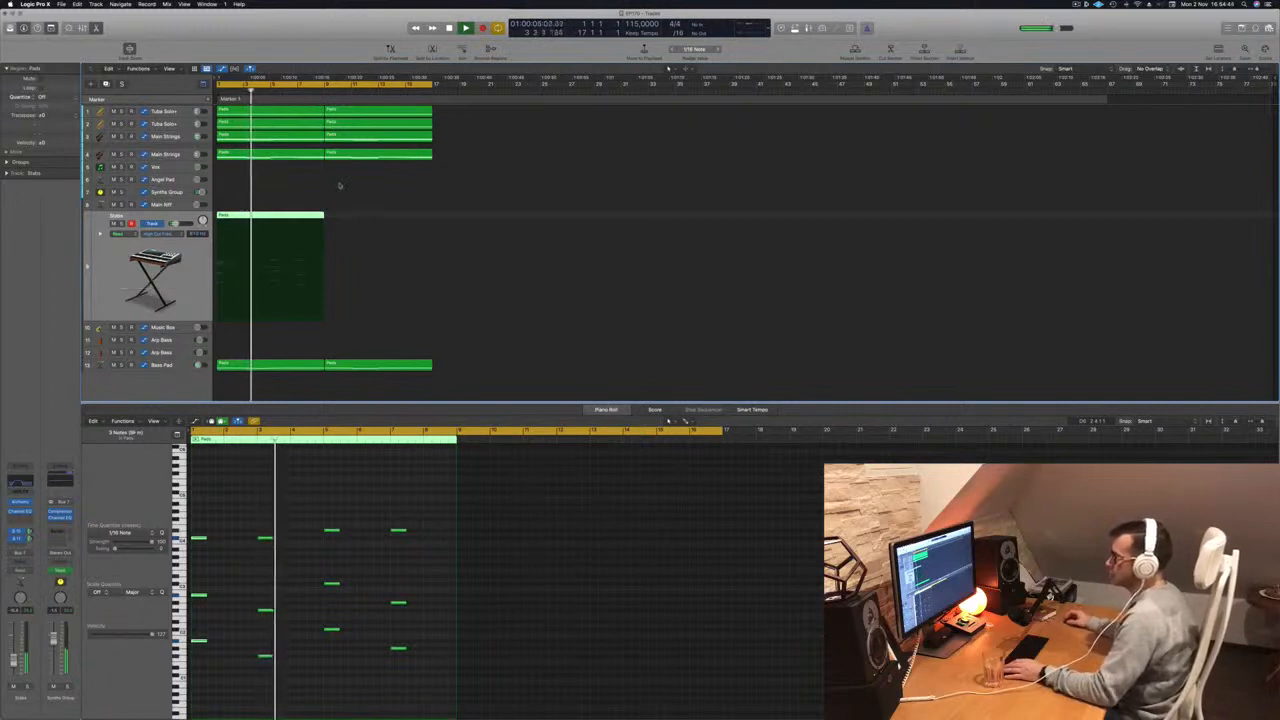
{"action": "left_click", "coordinate": [380, 223]}
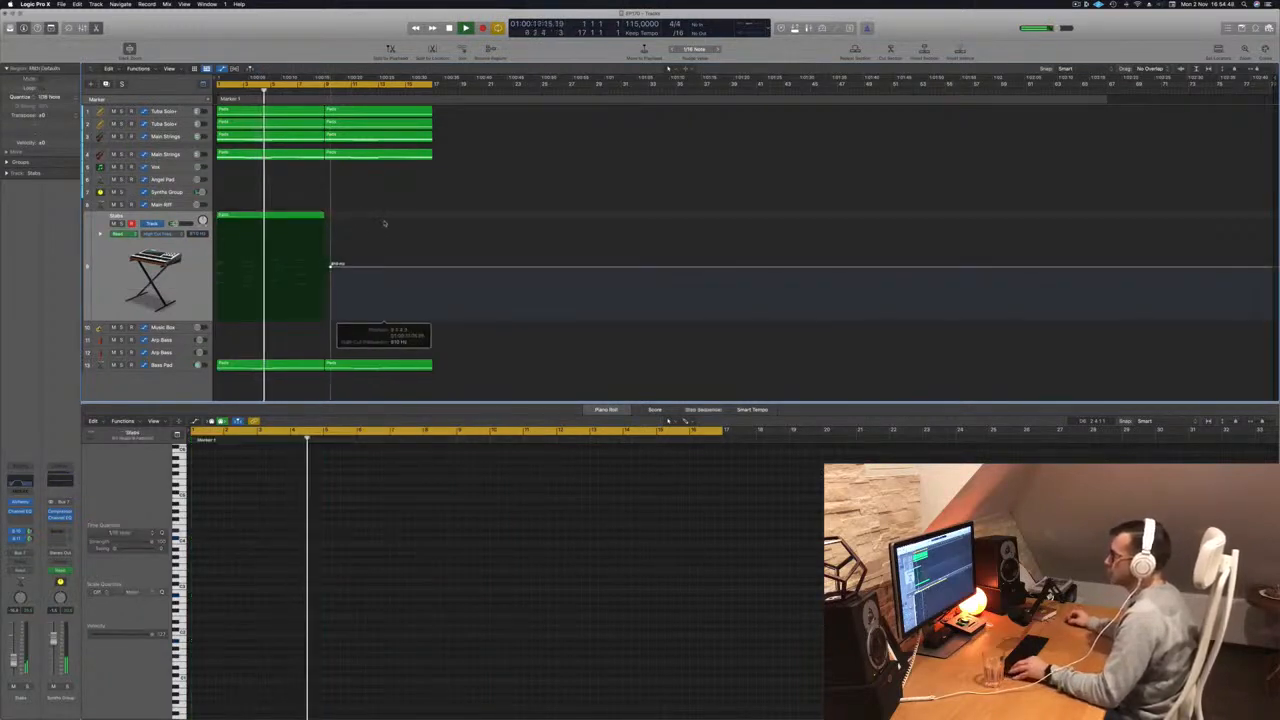
{"action": "left_click_drag", "start_coordinate": [259, 232], "coordinate": [369, 235]}
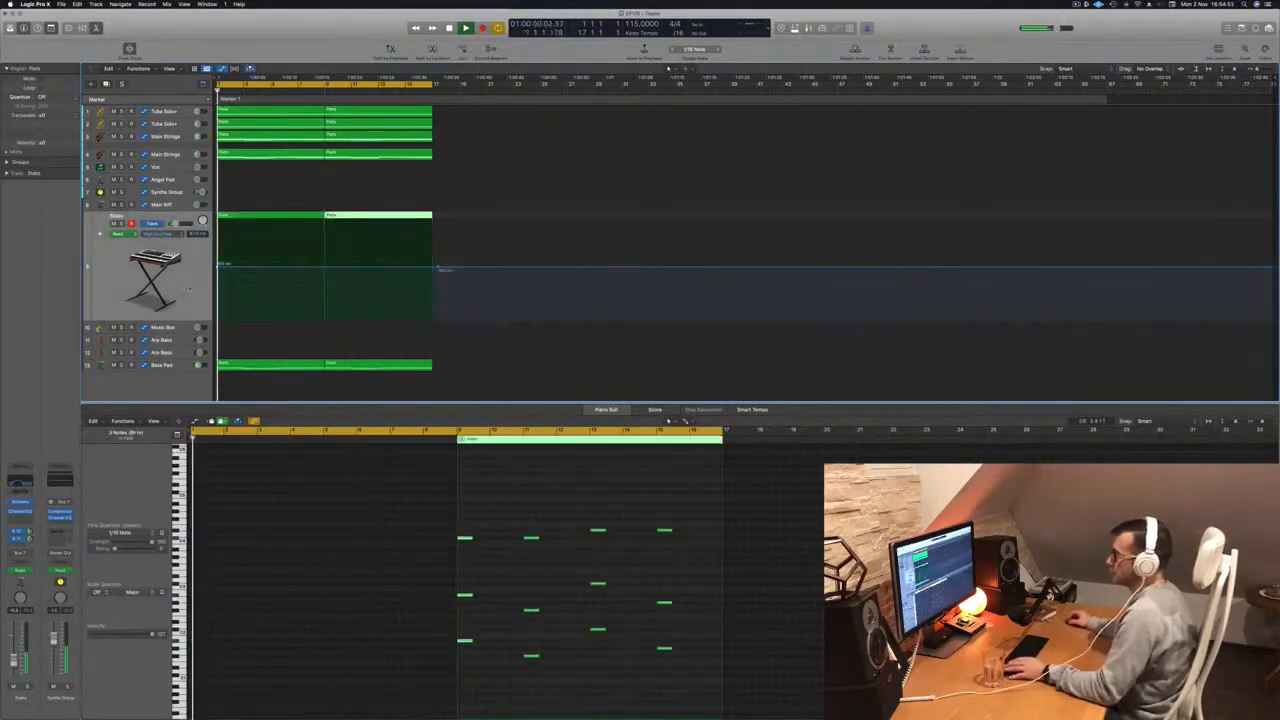
{"action": "key", "text": "space"}
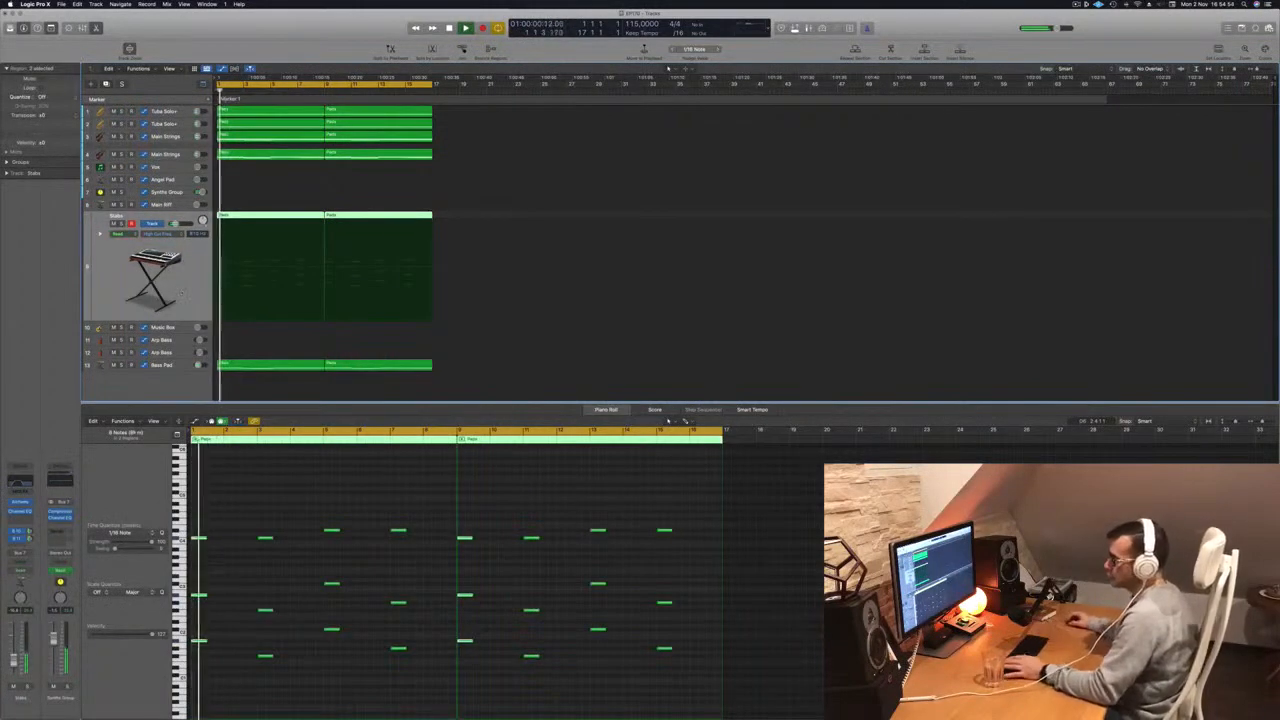
- Open the Stabs track's Channel EQ, switch off its high-cut band and play the arrangement
{"action": "left_click", "coordinate": [31, 484]}
{"action": "key", "text": "space"}
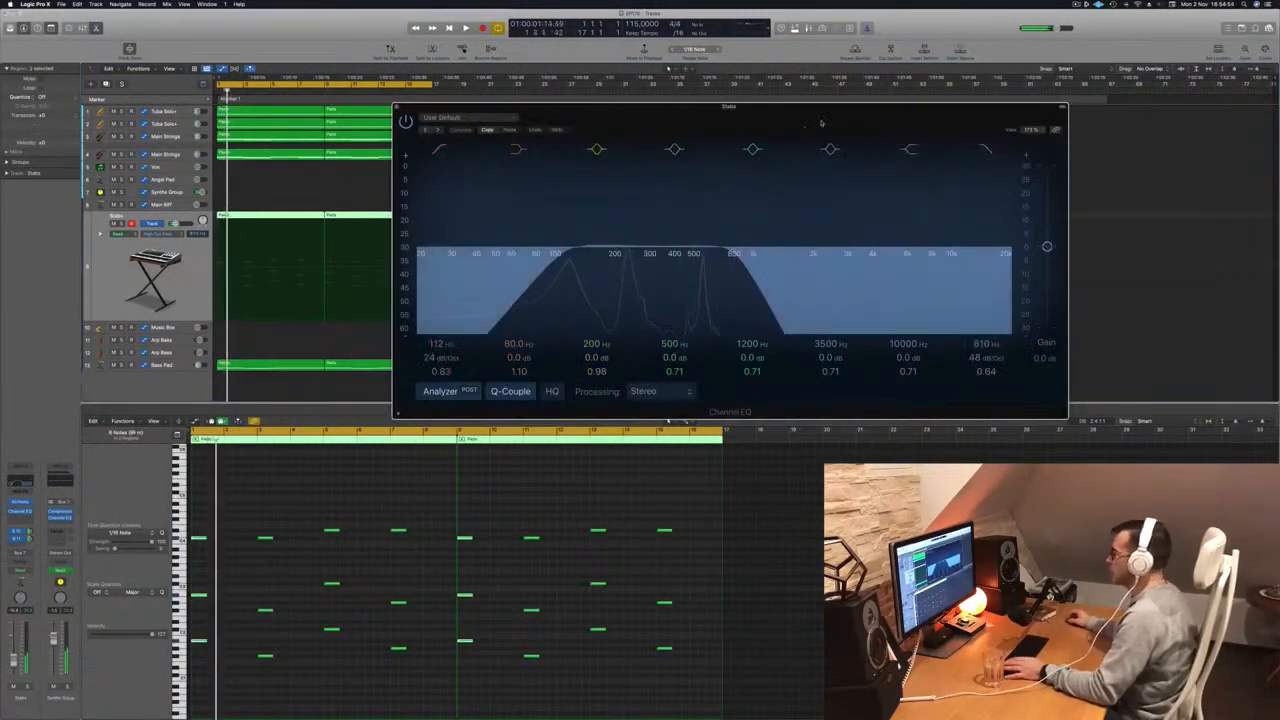
{"action": "left_click", "coordinate": [987, 152]}
{"action": "key", "text": "space"}
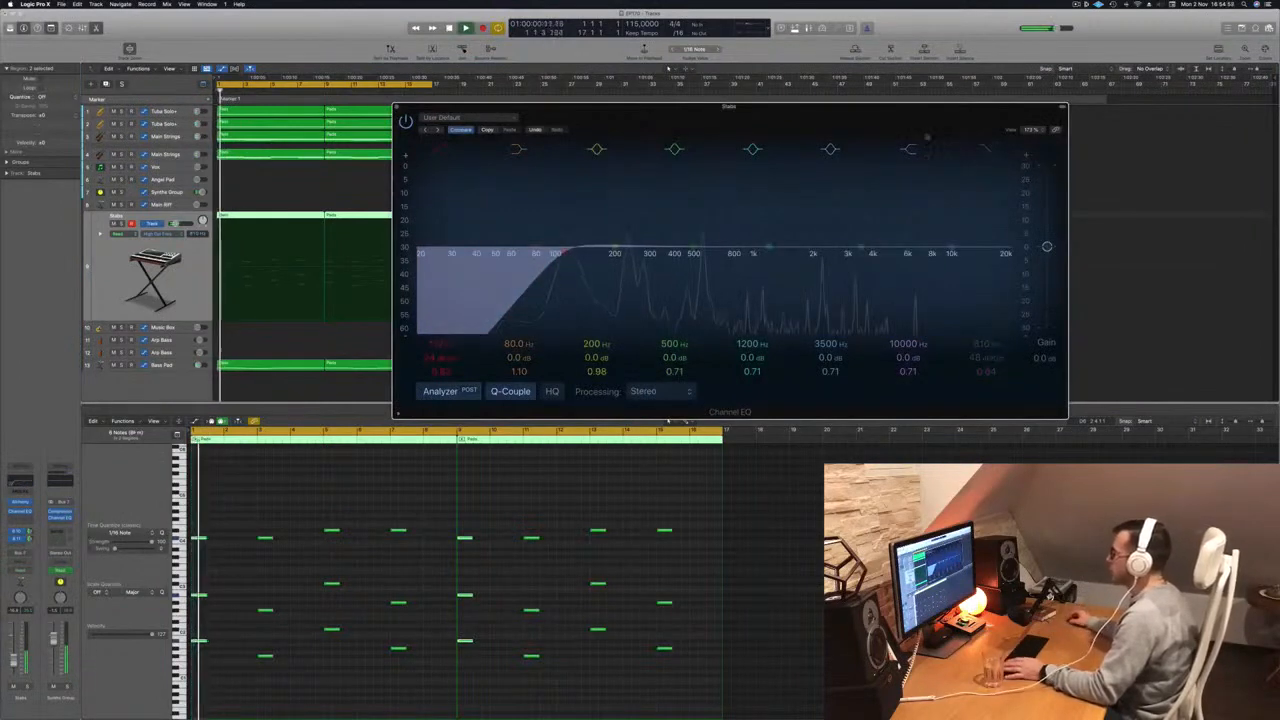
{"action": "left_click_drag", "start_coordinate": [840, 116], "coordinate": [957, 121]}
{"action": "key", "text": "space"}
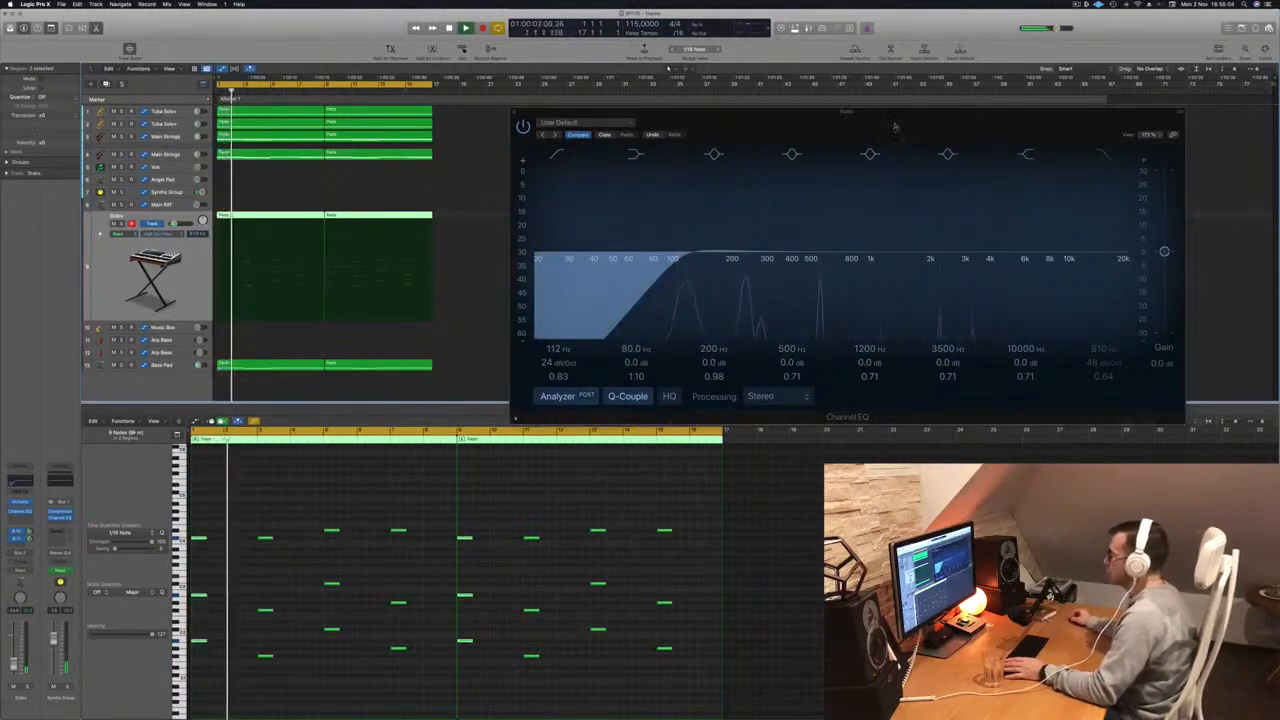
{"action": "left_click_drag", "start_coordinate": [894, 127], "coordinate": [831, 164]}
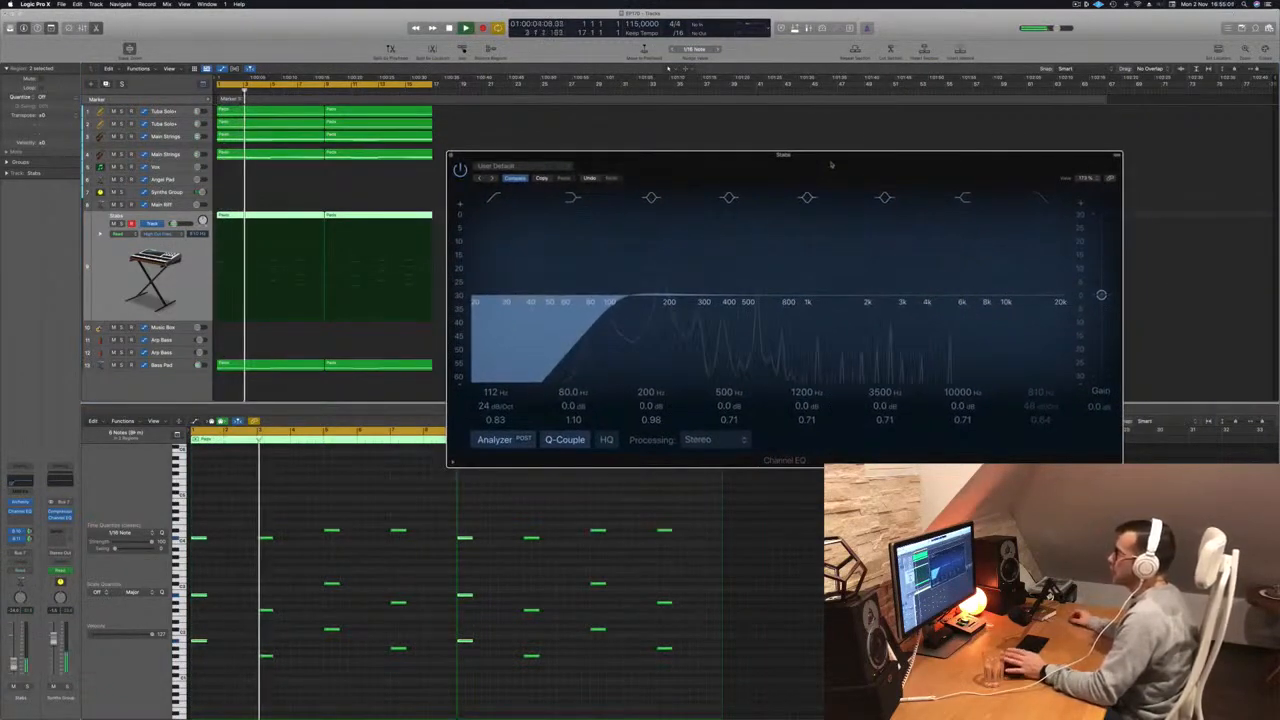
- Set the Stabs EQ's low cut to 196 Hz and its re-enabled high cut to 1560 Hz, and hide the plug-in window
{"action": "key", "text": "Return"}
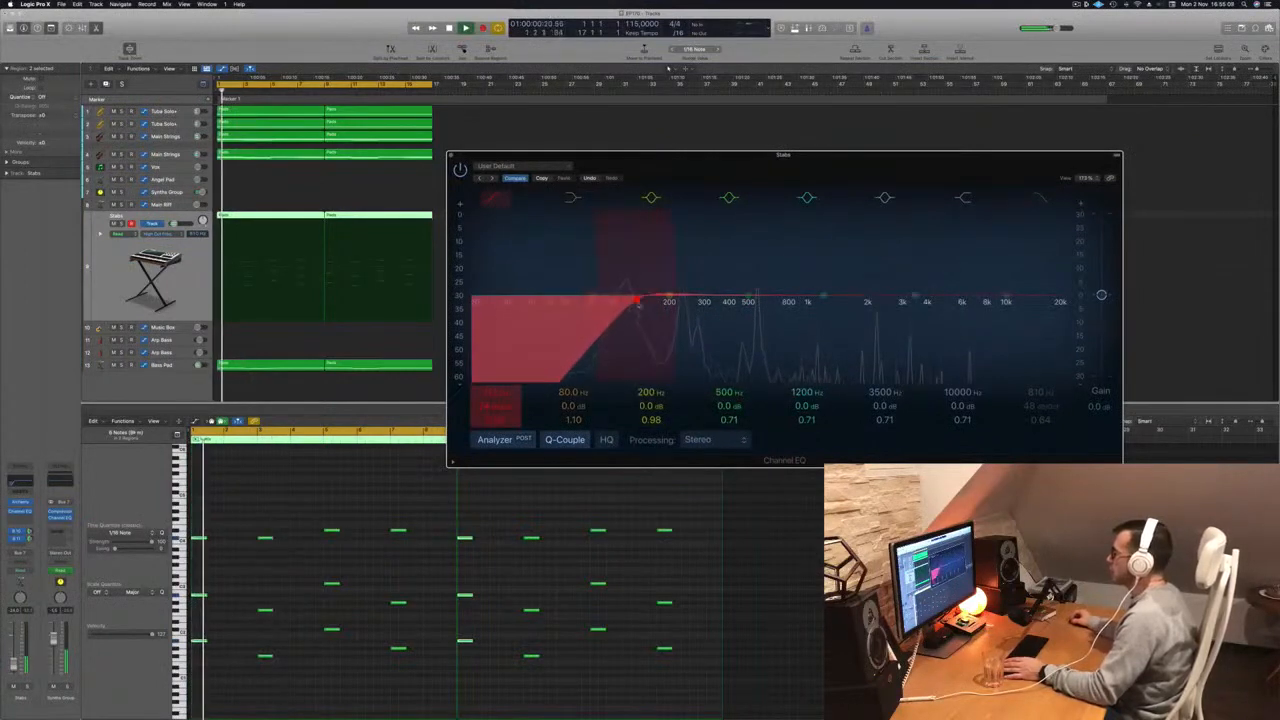
{"action": "mouse_move", "coordinate": [746, 165]}
{"action": "left_mouse_down"}
{"action": "mouse_move", "coordinate": [658, 174]}
{"action": "mouse_move", "coordinate": [574, 219]}
{"action": "left_mouse_up"}
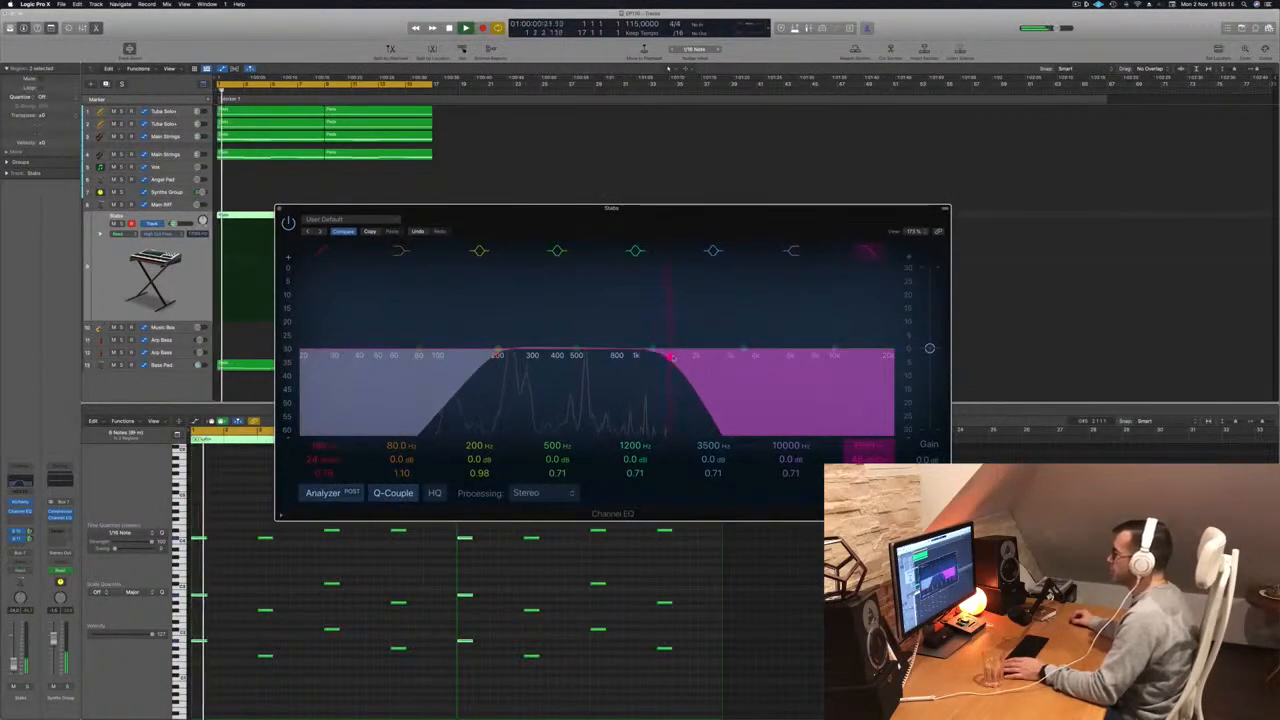
{"action": "key", "text": "space"}
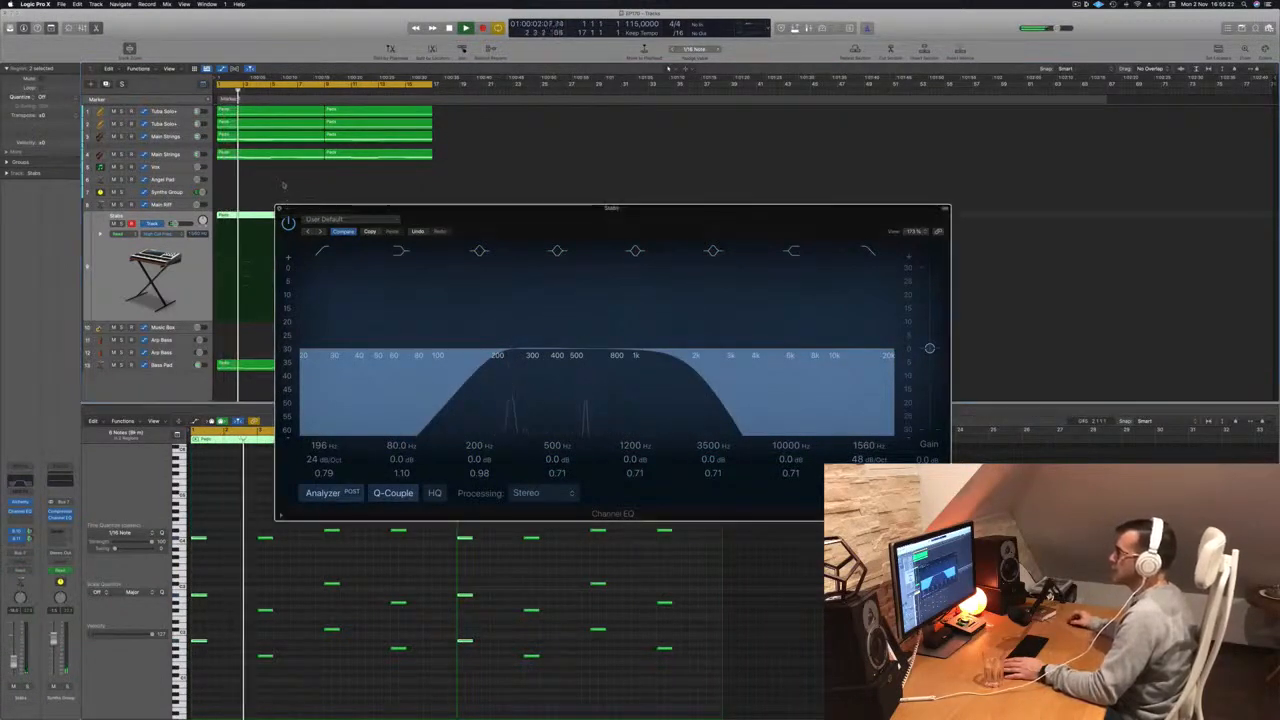
{"action": "key", "text": "v"}
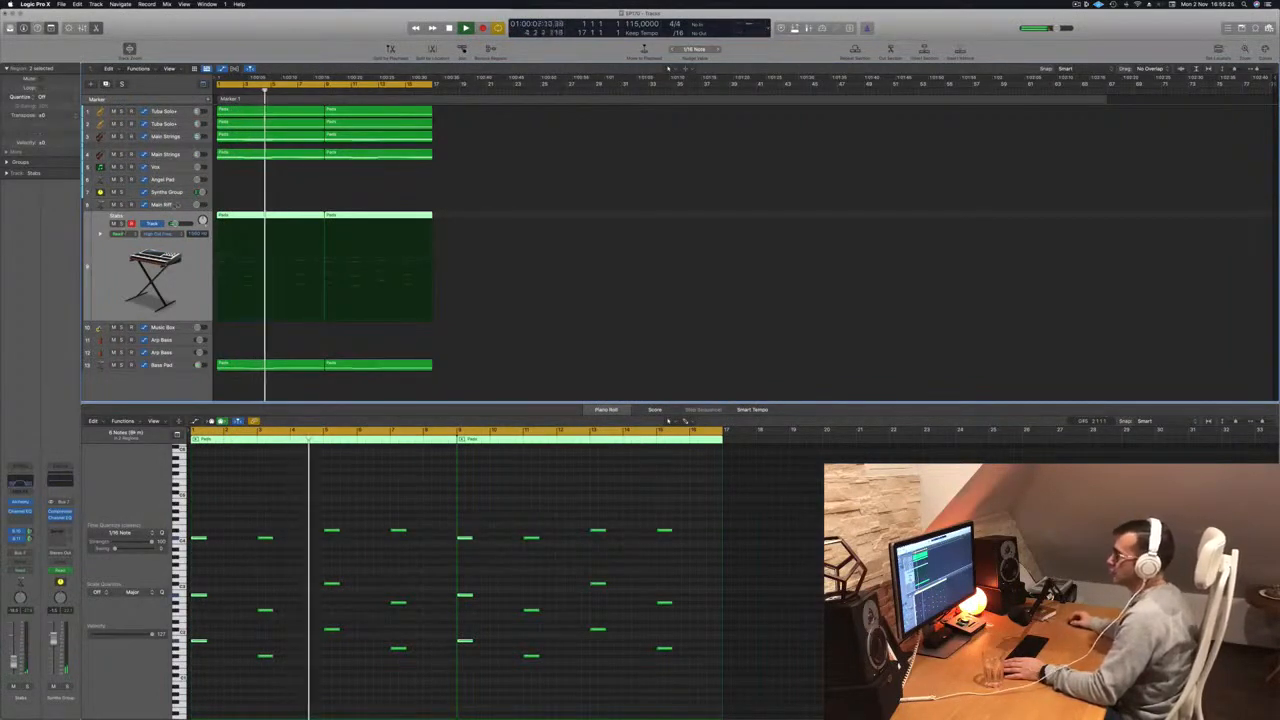
- Clear the Main Riff track's High Cut Freq automation and open the Musical Typing keyboard
{"action": "left_click", "coordinate": [177, 205]}
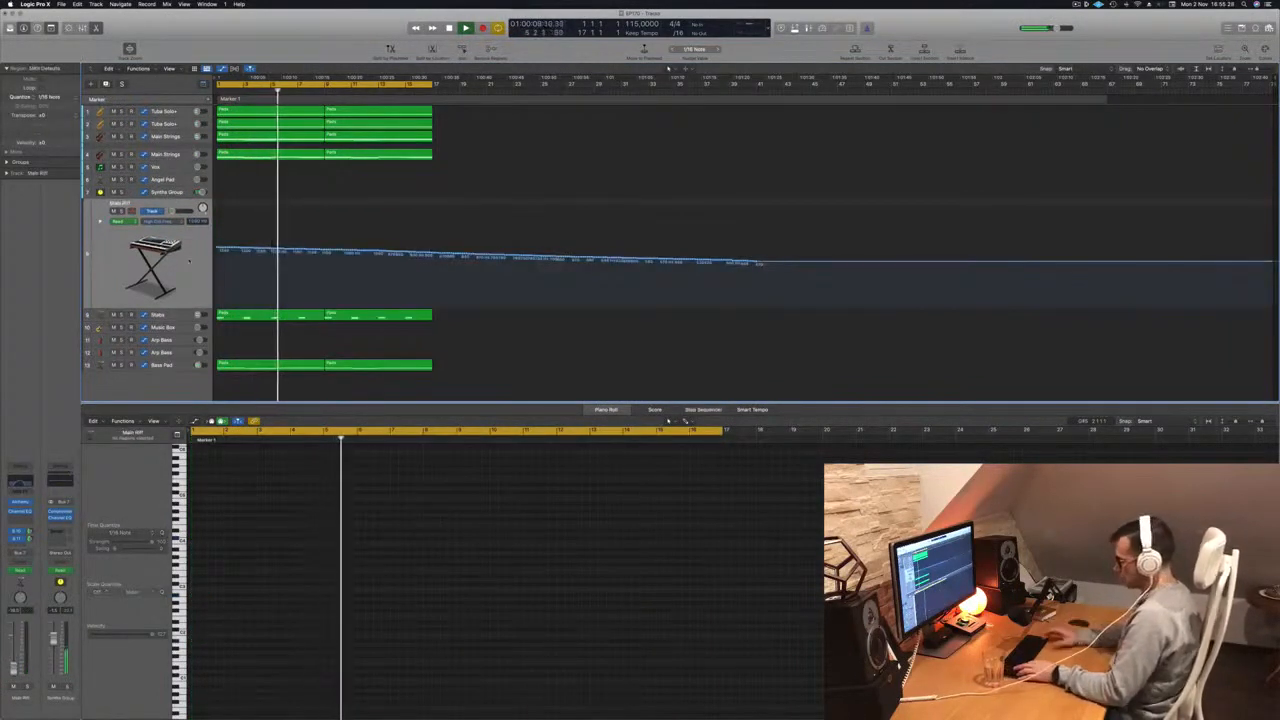
{"action": "key", "text": "ctrl+super+BackSpace"}
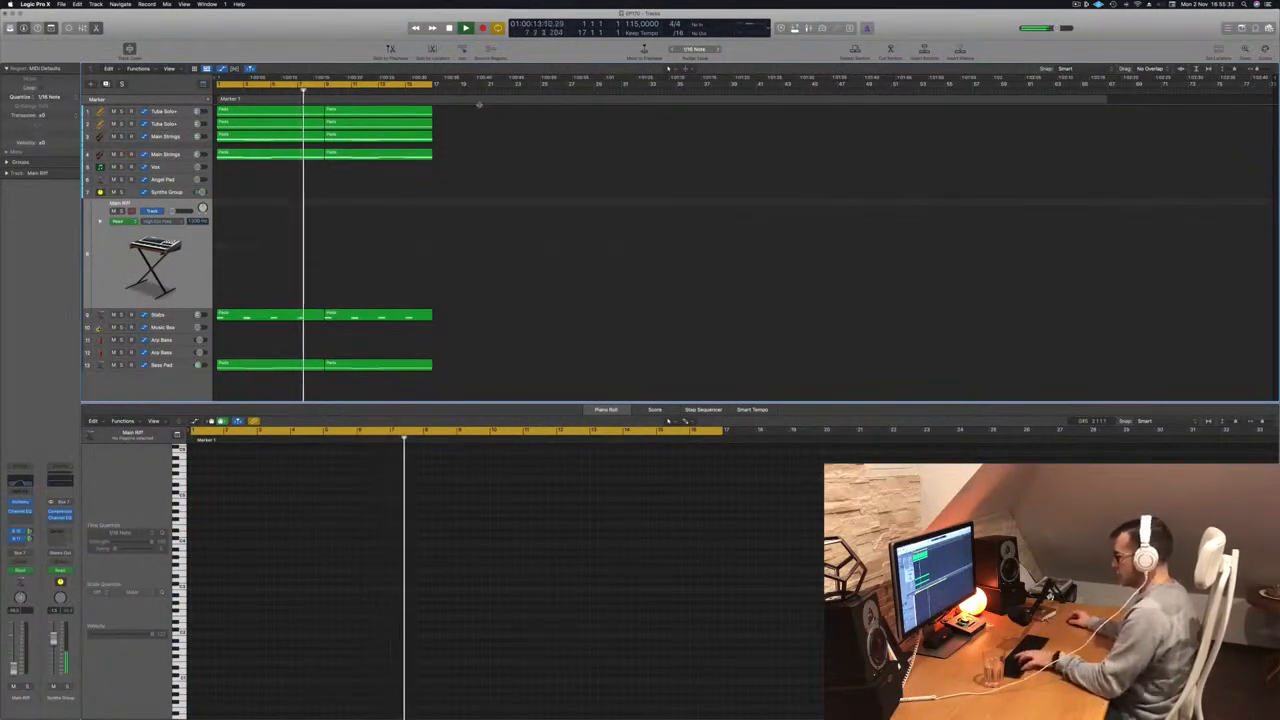
{"action": "key", "text": "super+k"}
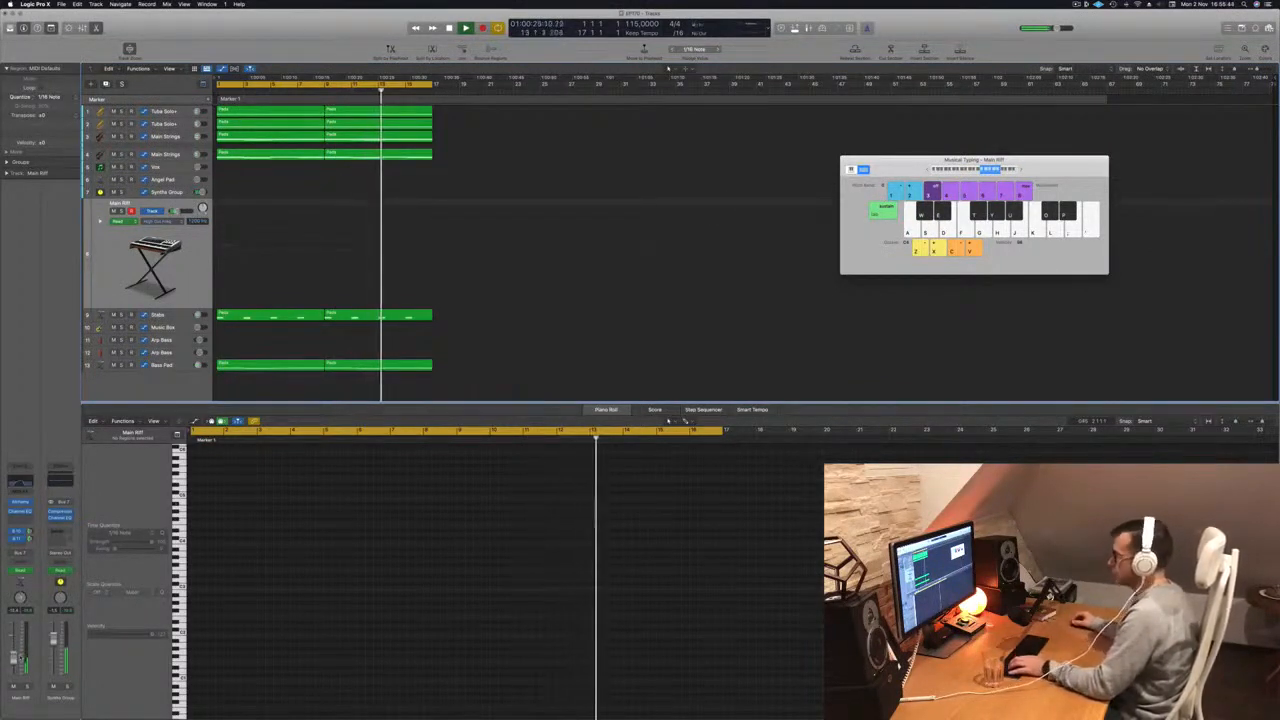
{"action": "key", "text": "r"}
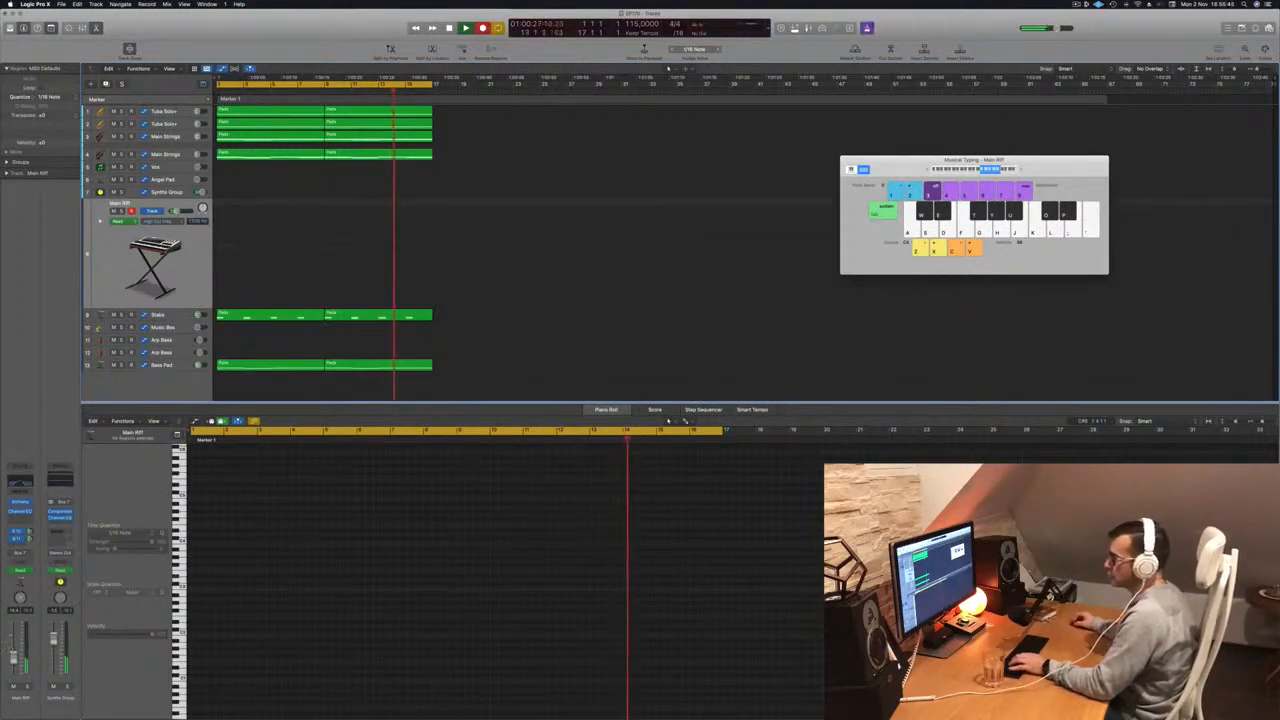
{"action": "key", "text": "r"}
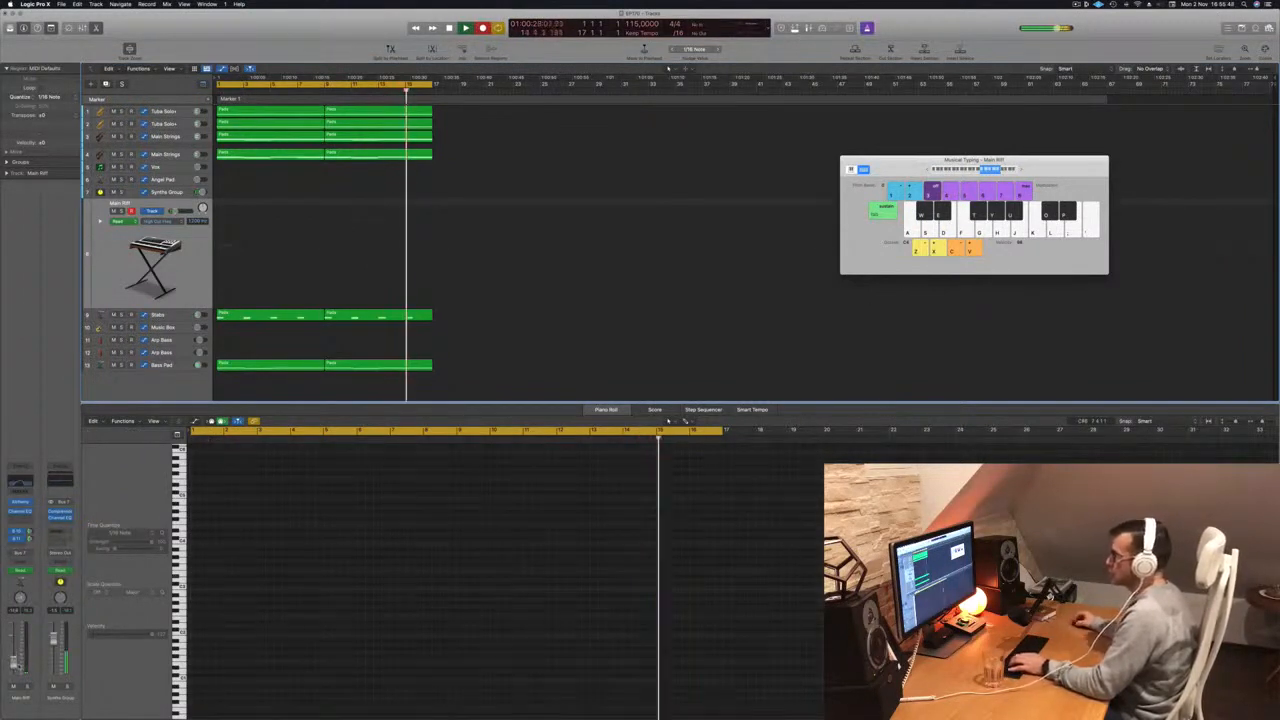
{"action": "key", "text": "Return"}
{"action": "key", "text": "r"}
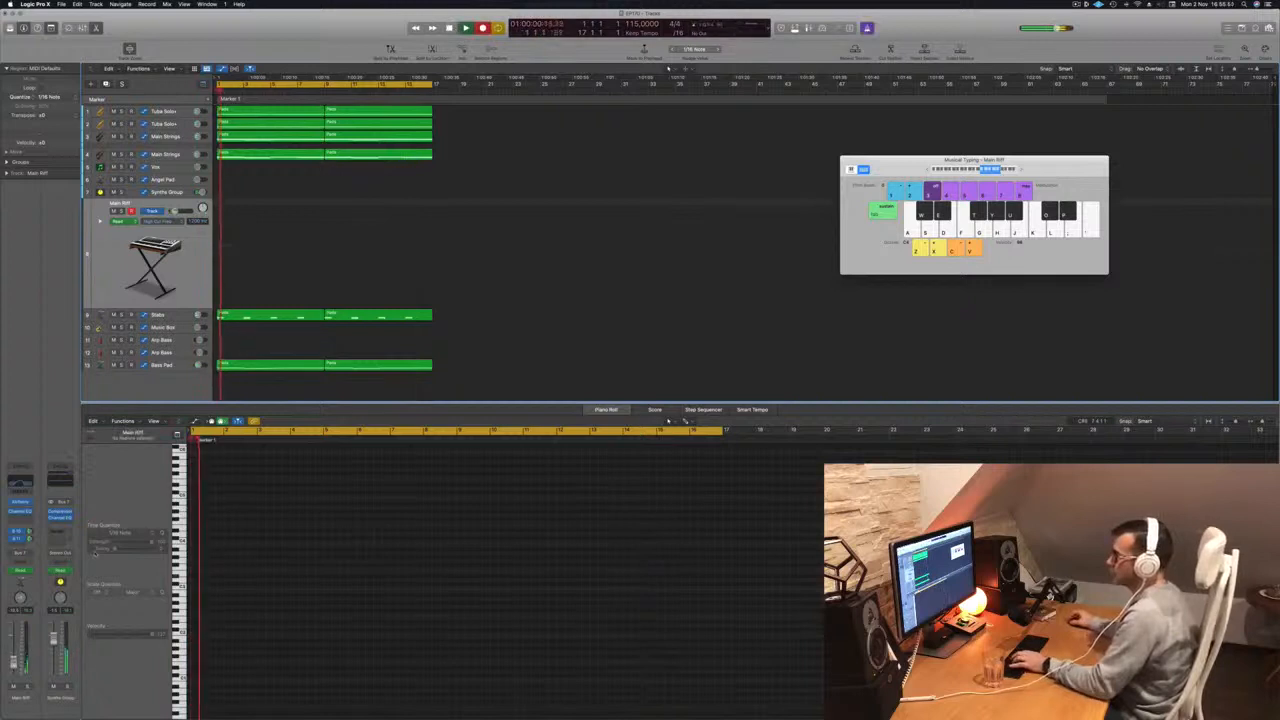
{"action": "key", "text": "space"}
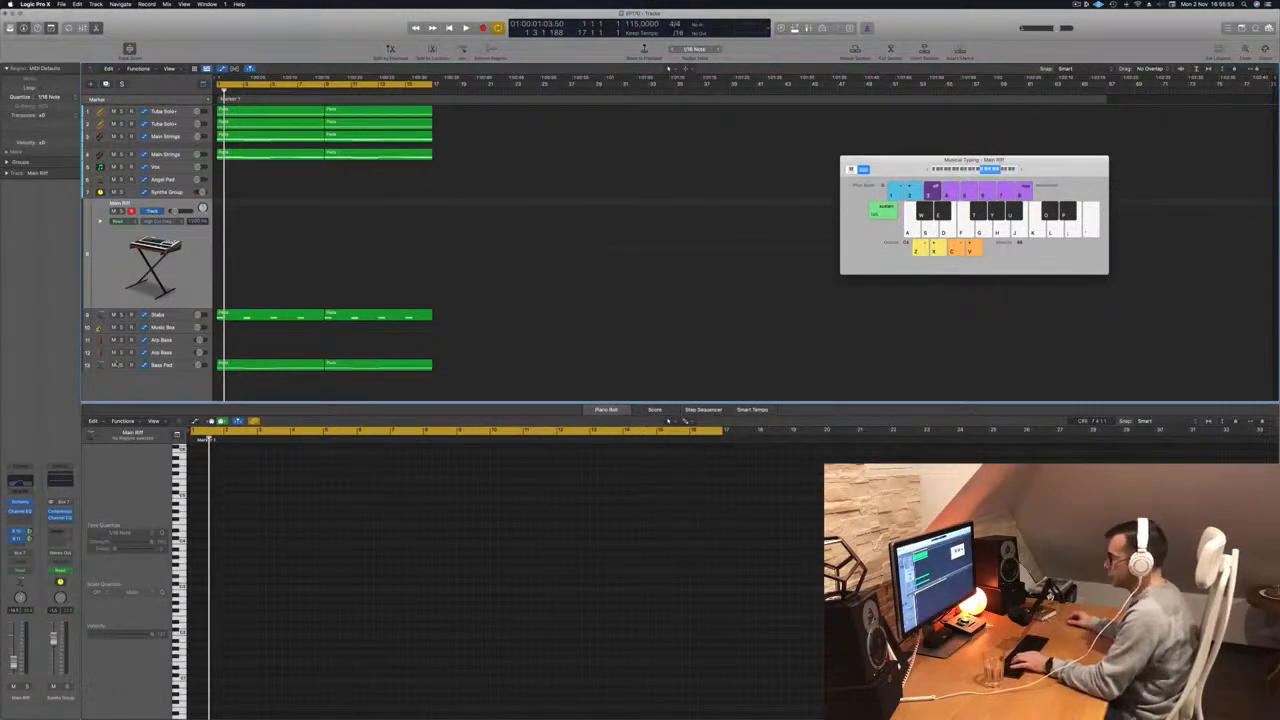
{"action": "key", "text": "Return"}
{"action": "key", "text": "r"}
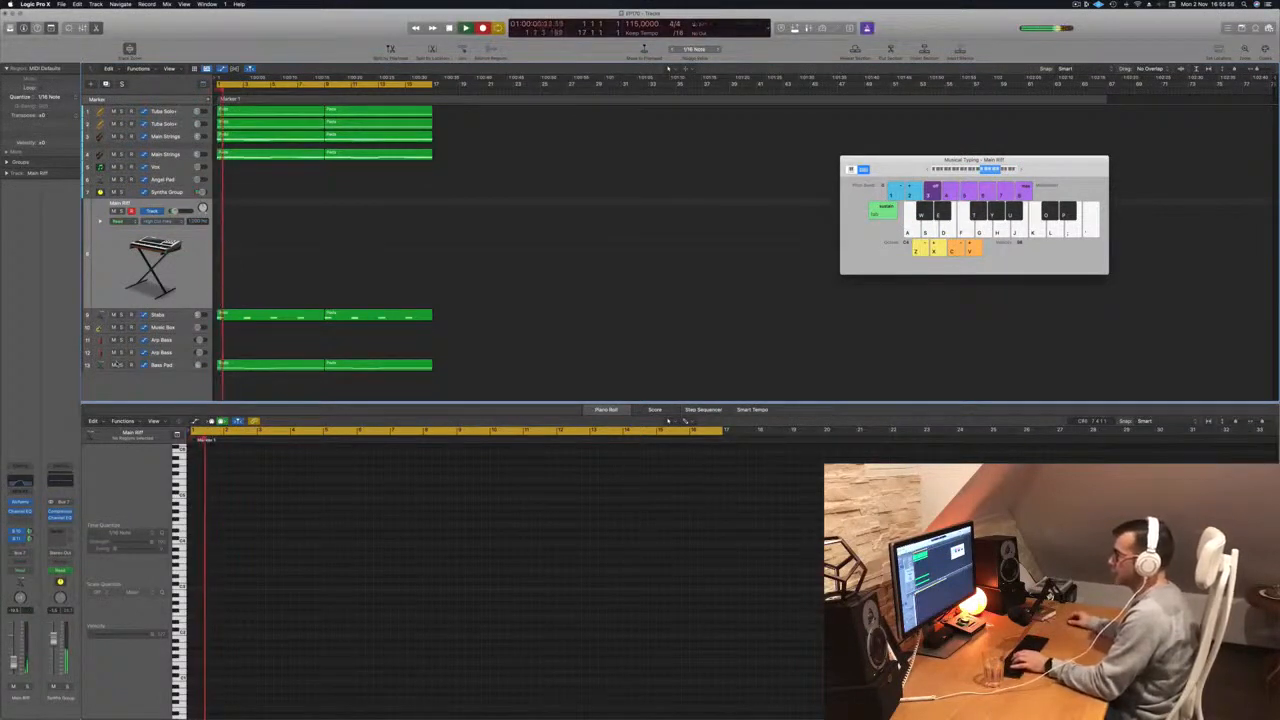
{"action": "key", "text": "space"}
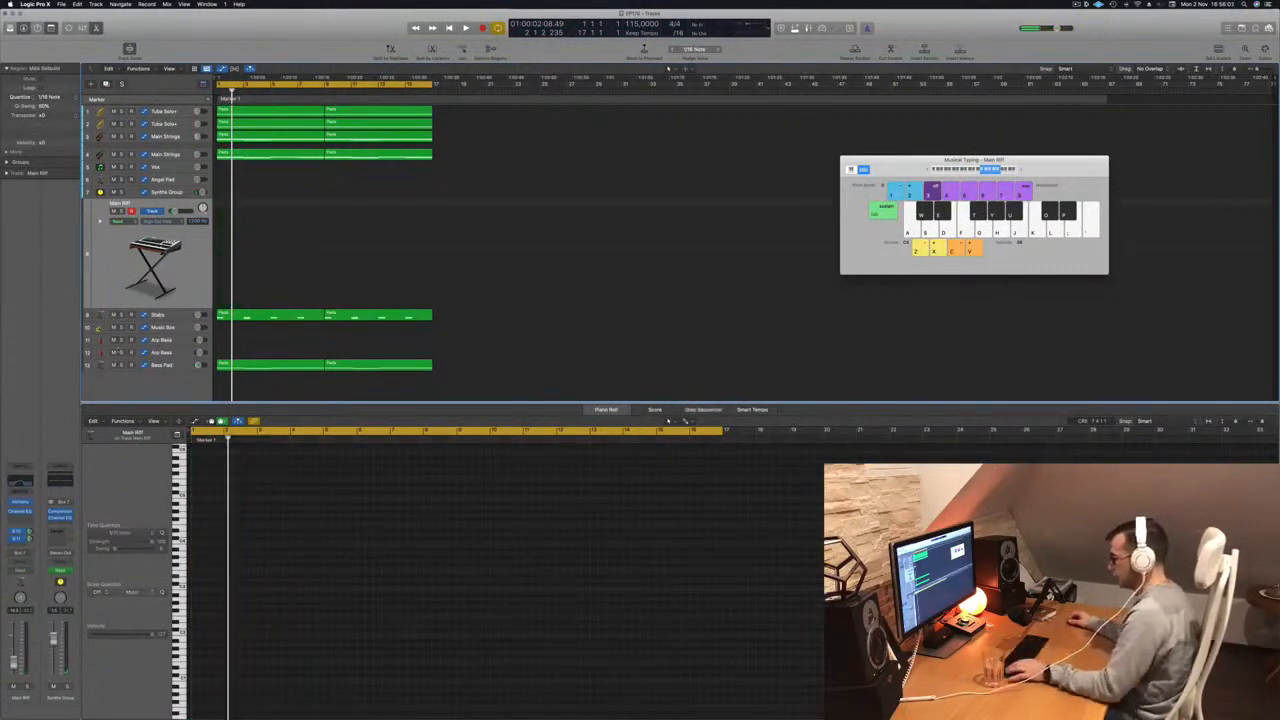
{"action": "key", "text": "i"}
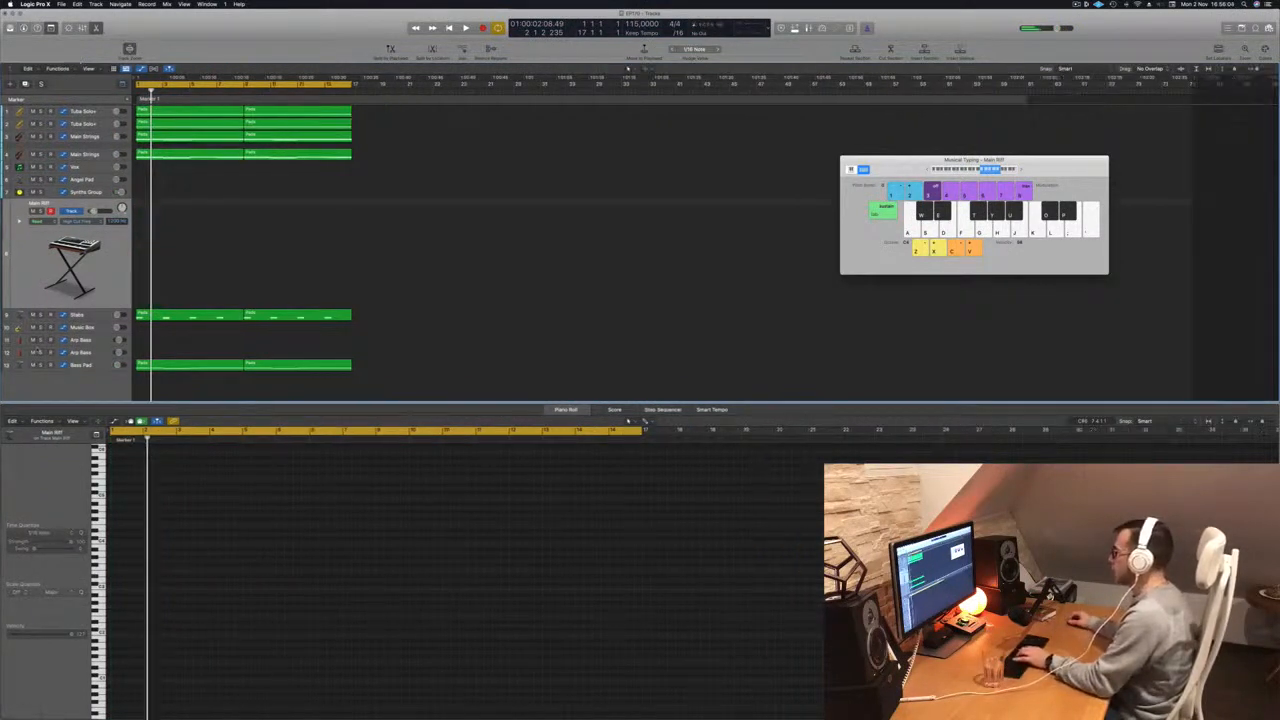
{"action": "key", "text": "i"}
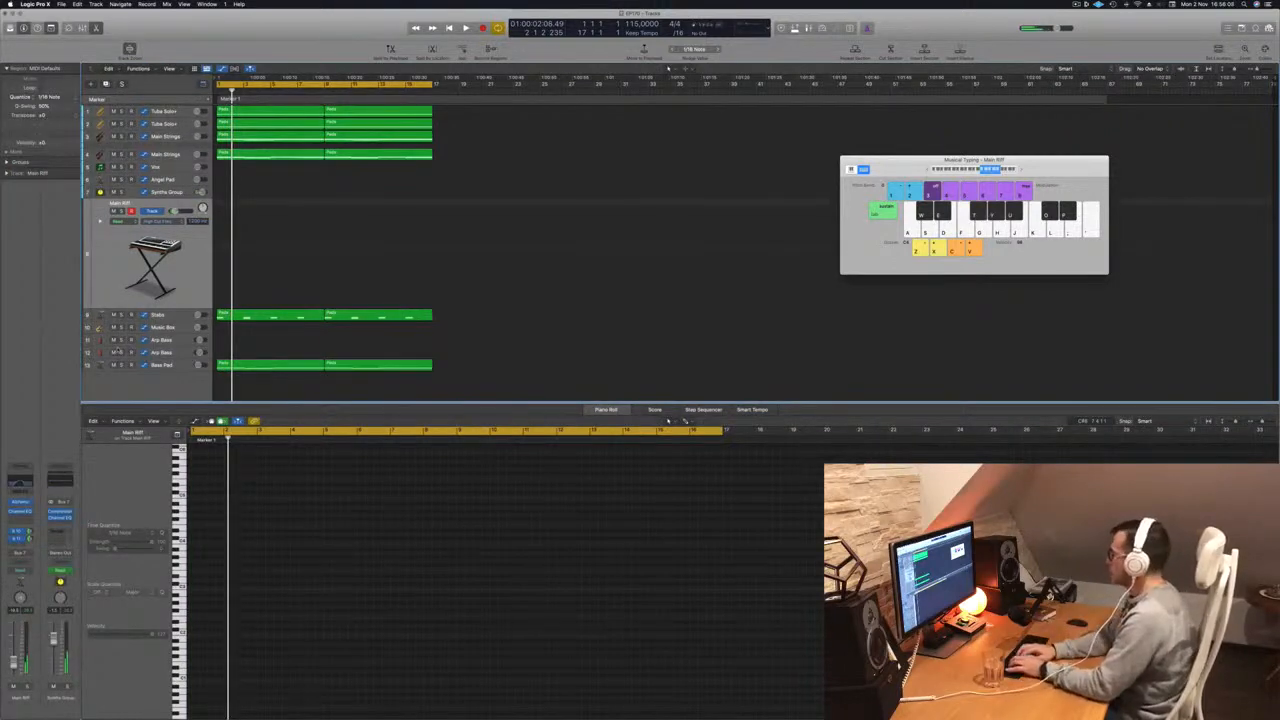
- Play the arrangement and set the Main Riff Channel EQ's low cut to 97.5 Hz and high cut to 755 Hz
{"action": "key", "text": "space"}
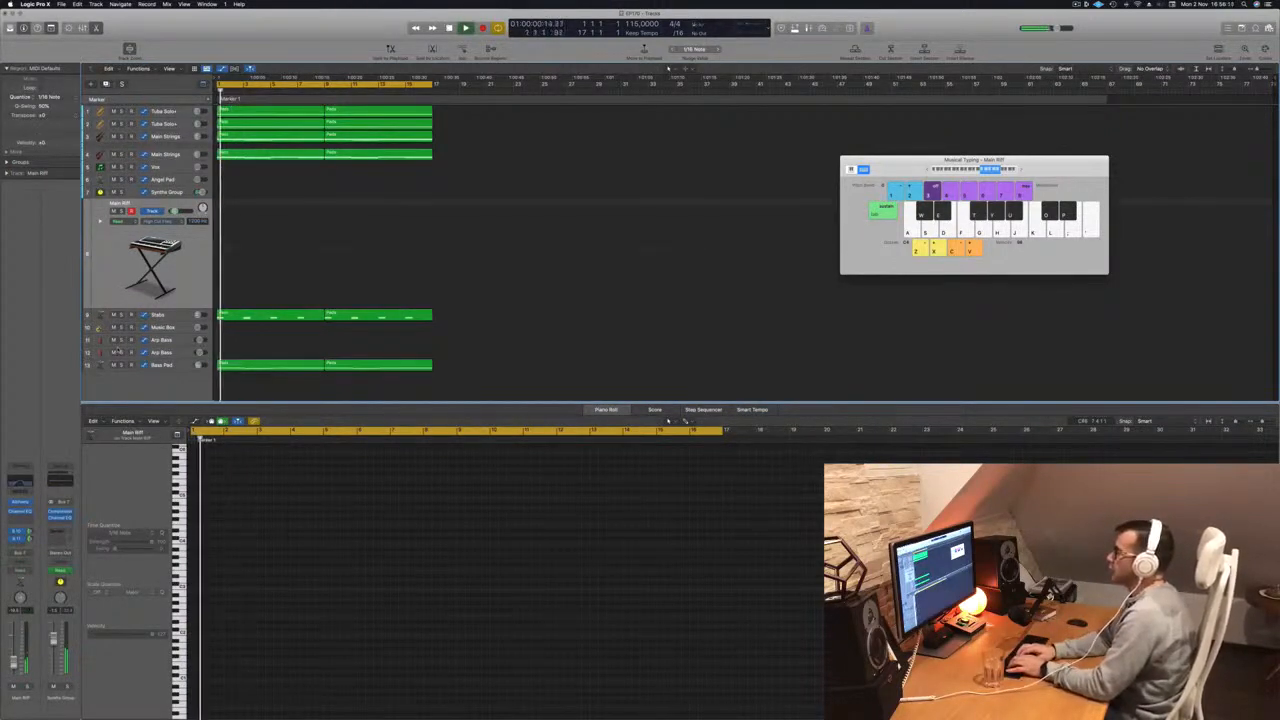
{"action": "key", "text": "i"}
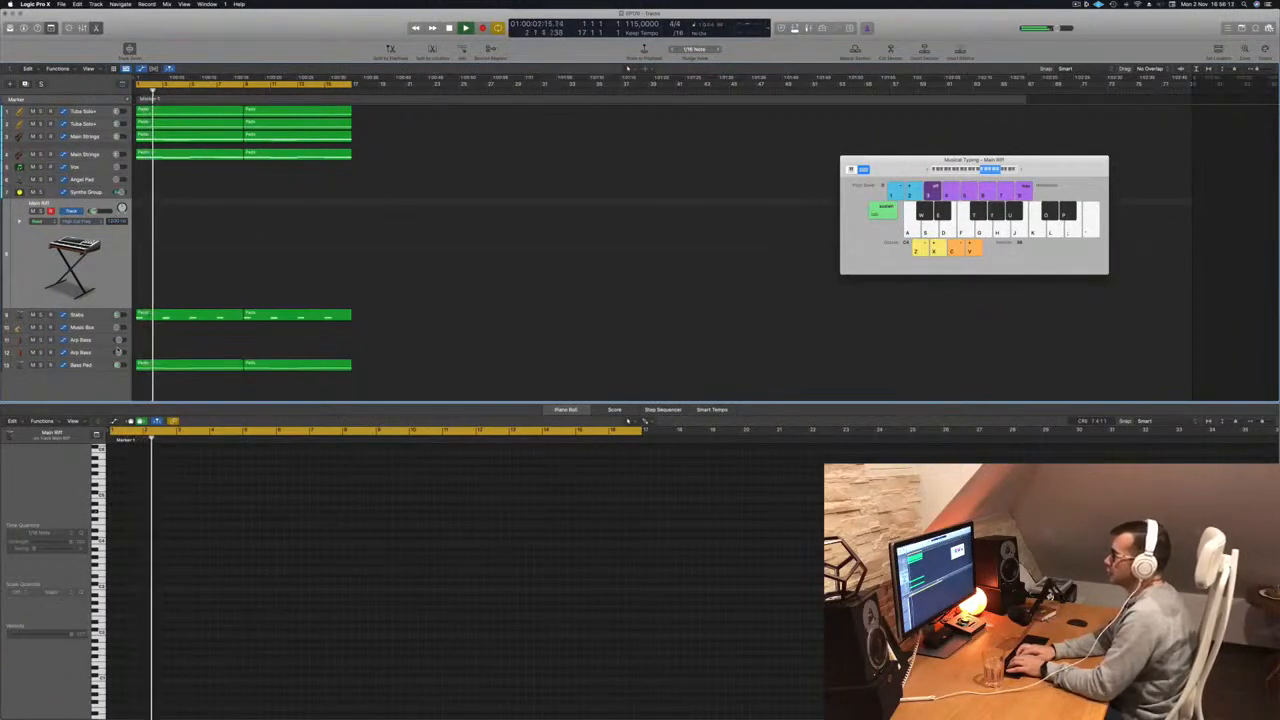
{"action": "key", "text": "i"}
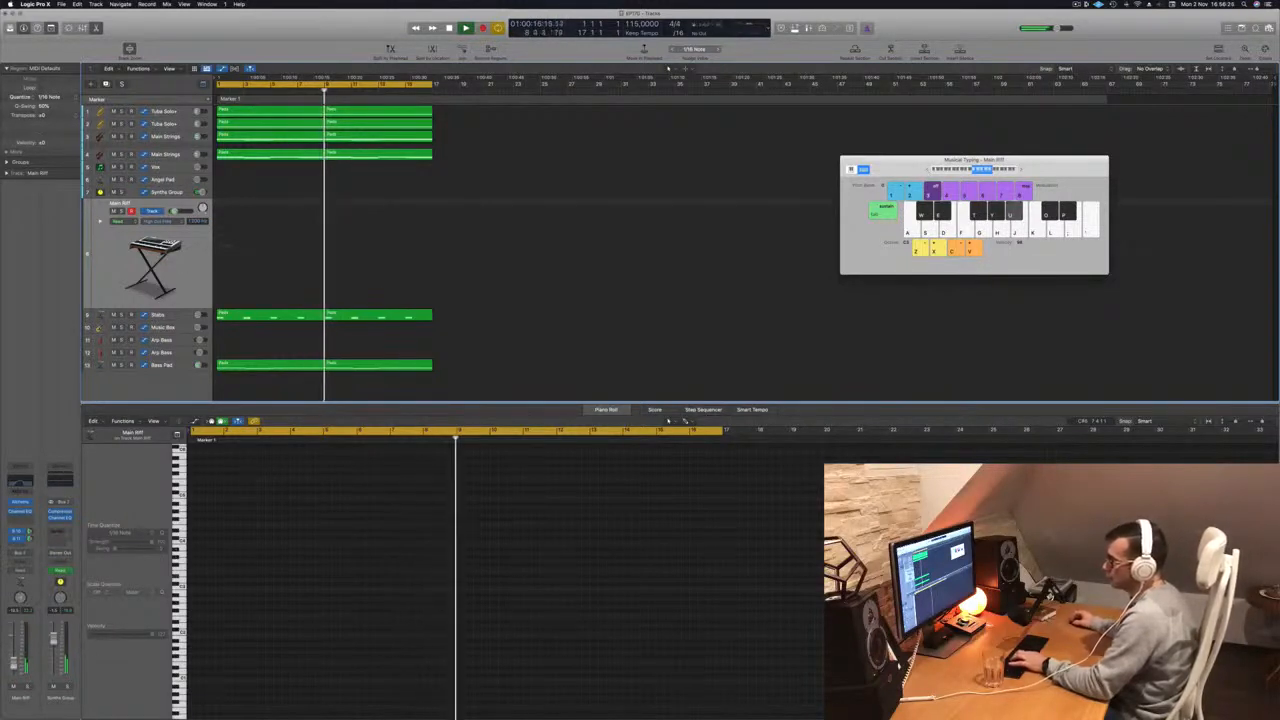
{"action": "left_click", "coordinate": [20, 481]}
{"action": "left_click_drag", "start_coordinate": [523, 250], "coordinate": [557, 256]}
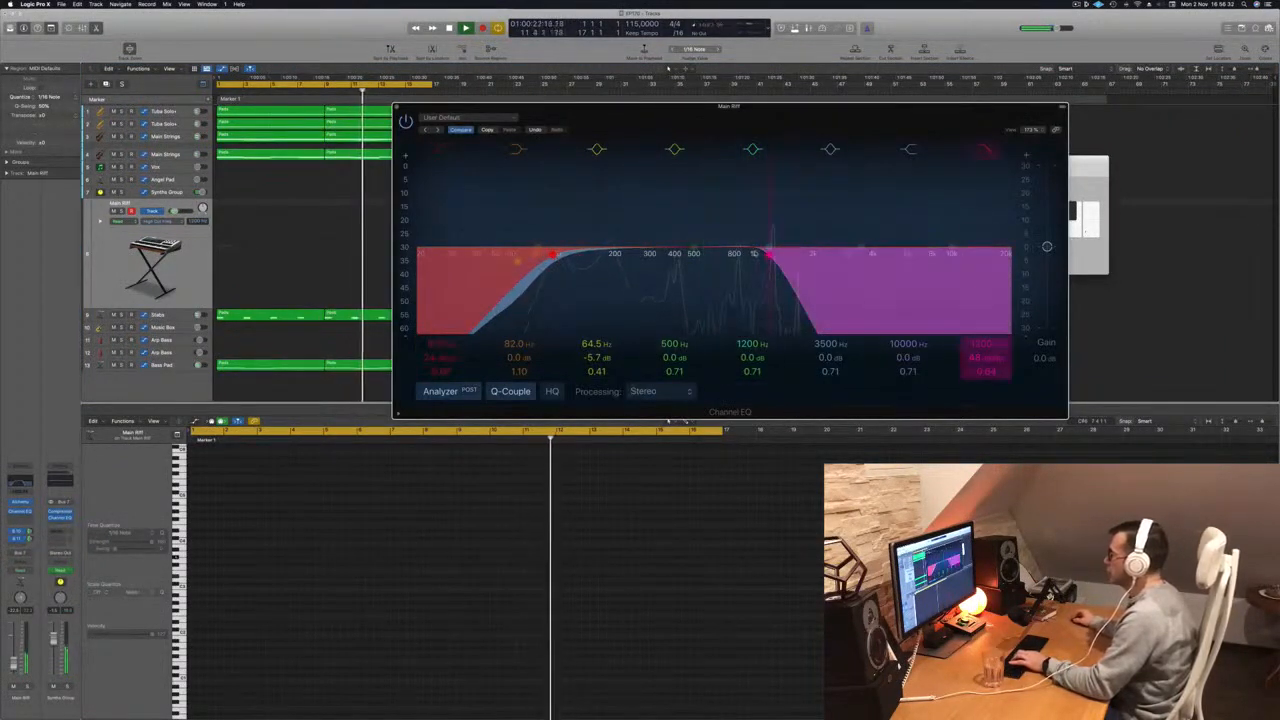
{"action": "left_click_drag", "start_coordinate": [768, 253], "coordinate": [737, 253]}
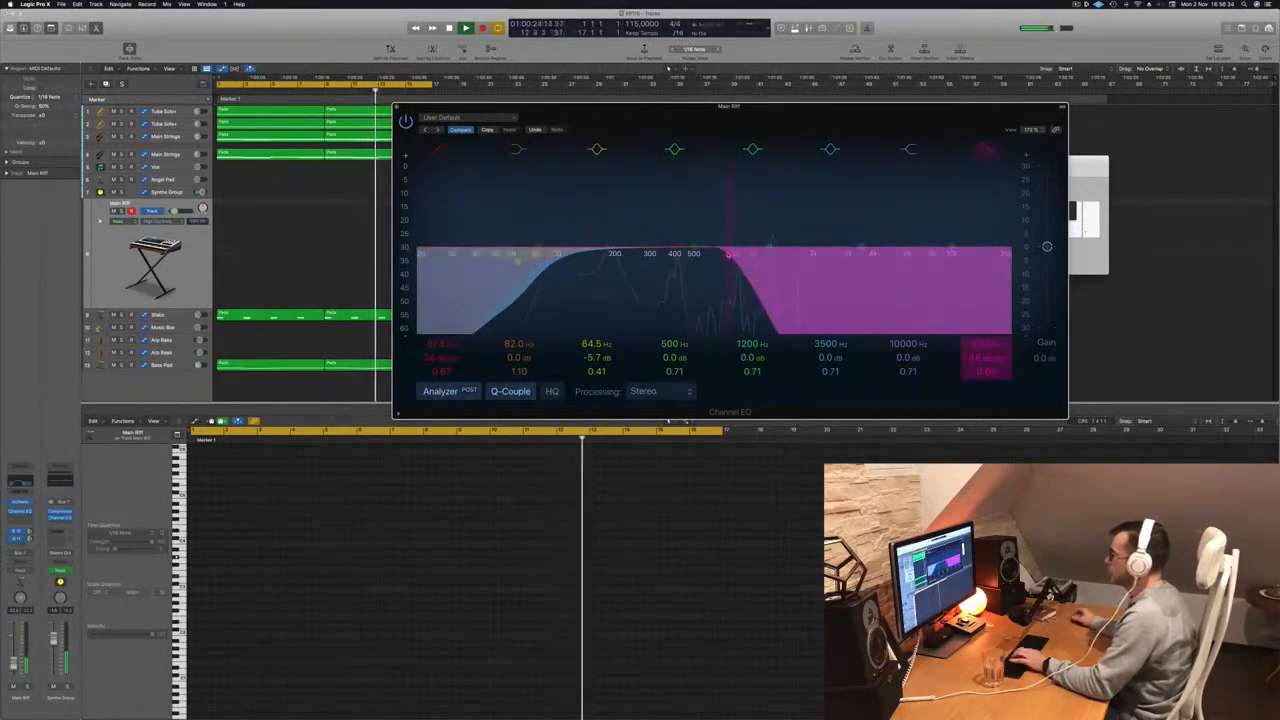
- Open the Main Riff track's Alchemy instrument and try recording a short take around bar 3
{"action": "left_click", "coordinate": [22, 503]}
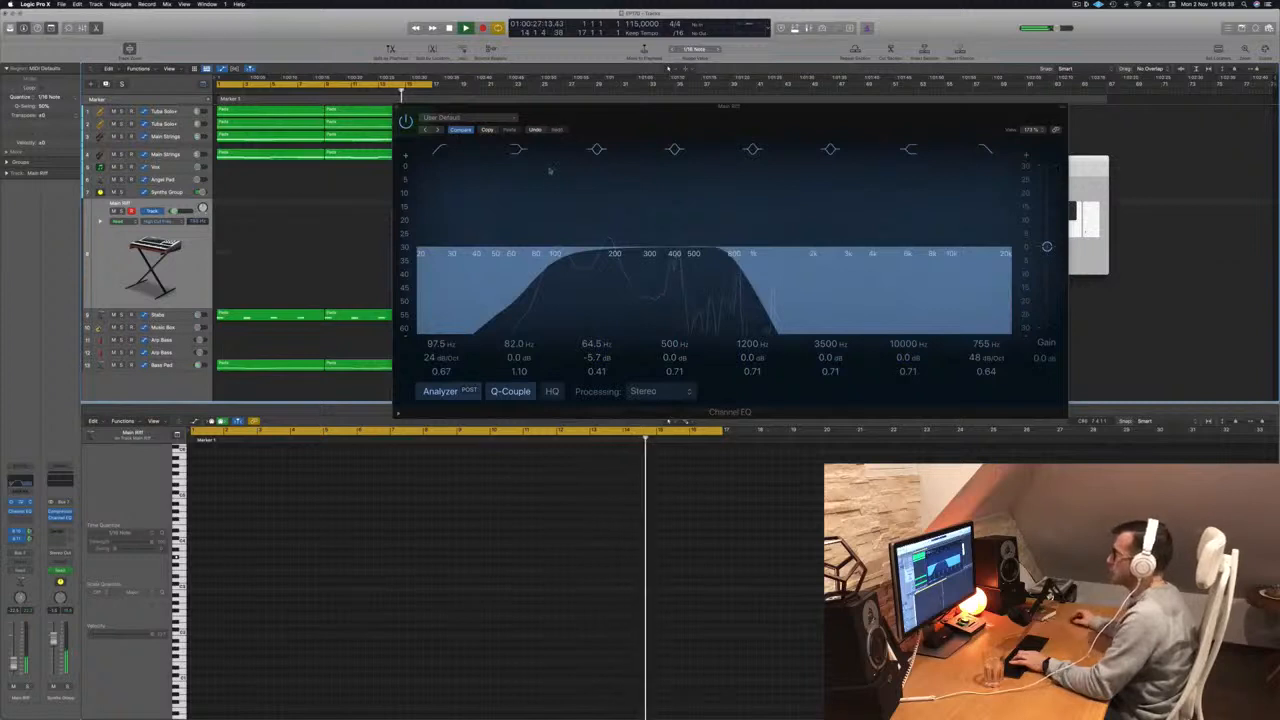
{"action": "left_click_drag", "start_coordinate": [596, 123], "coordinate": [712, 163]}
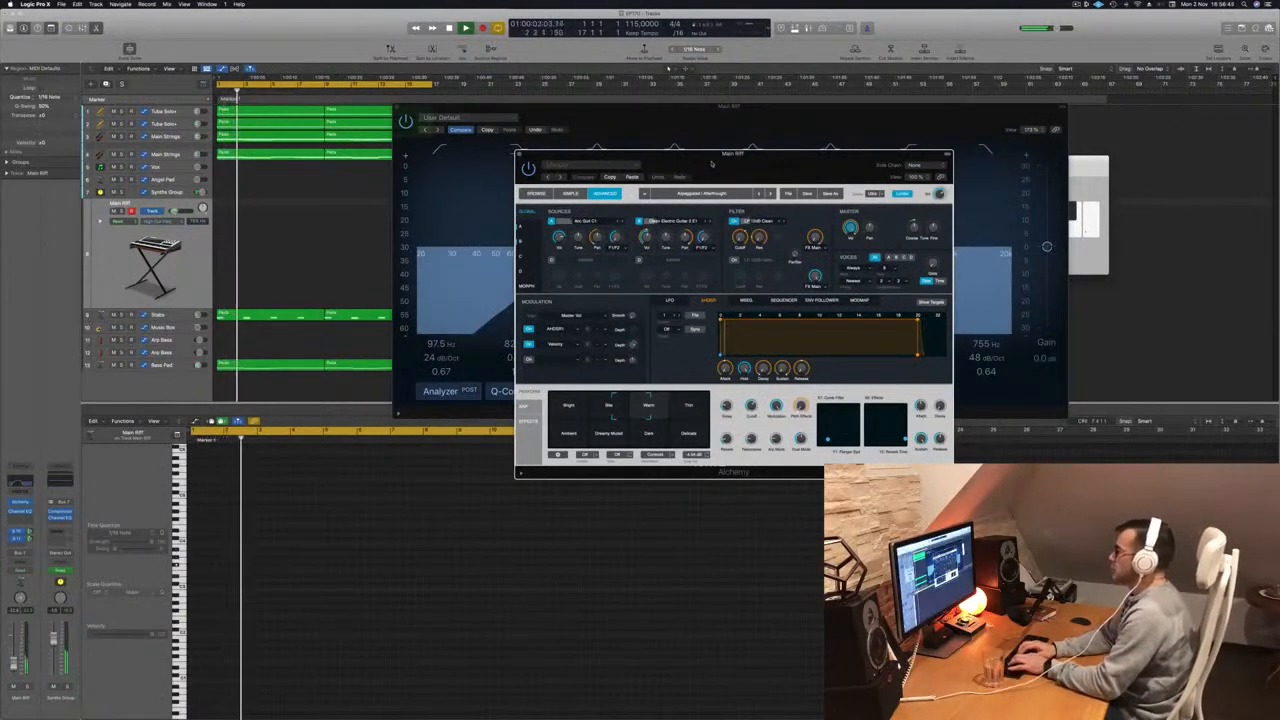
{"action": "key", "text": "r"}
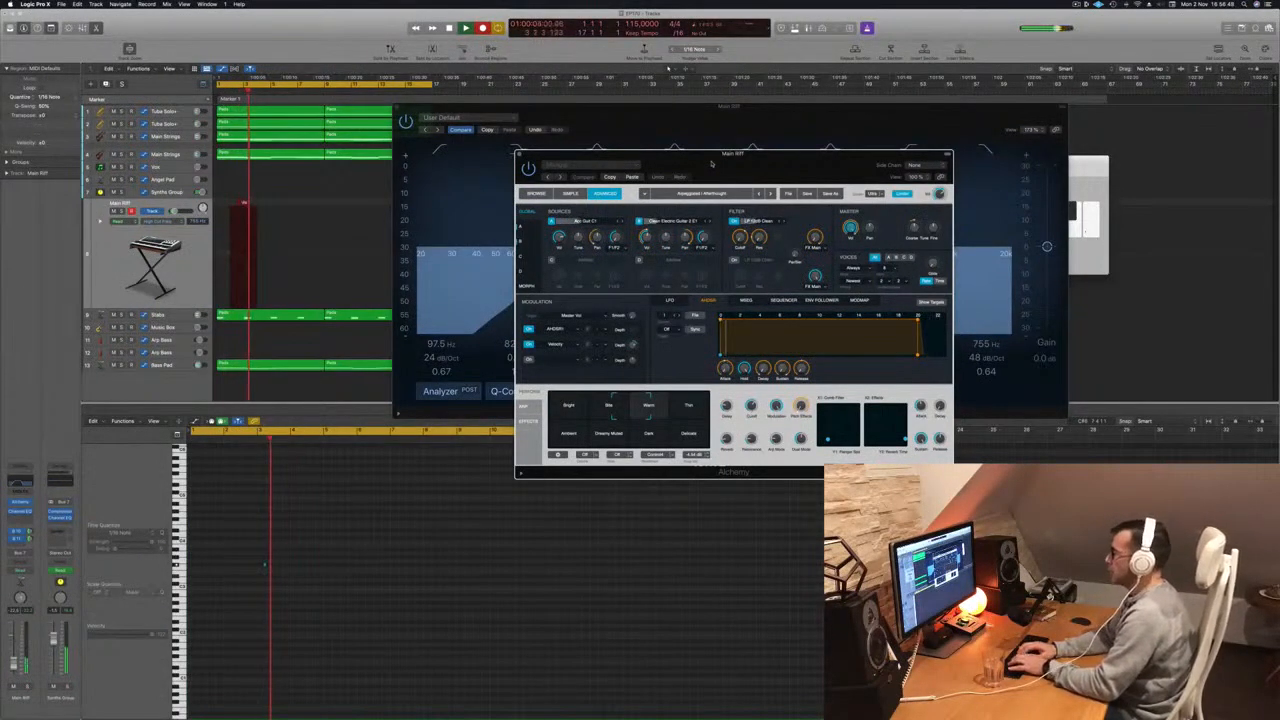
{"action": "key", "text": "space"}
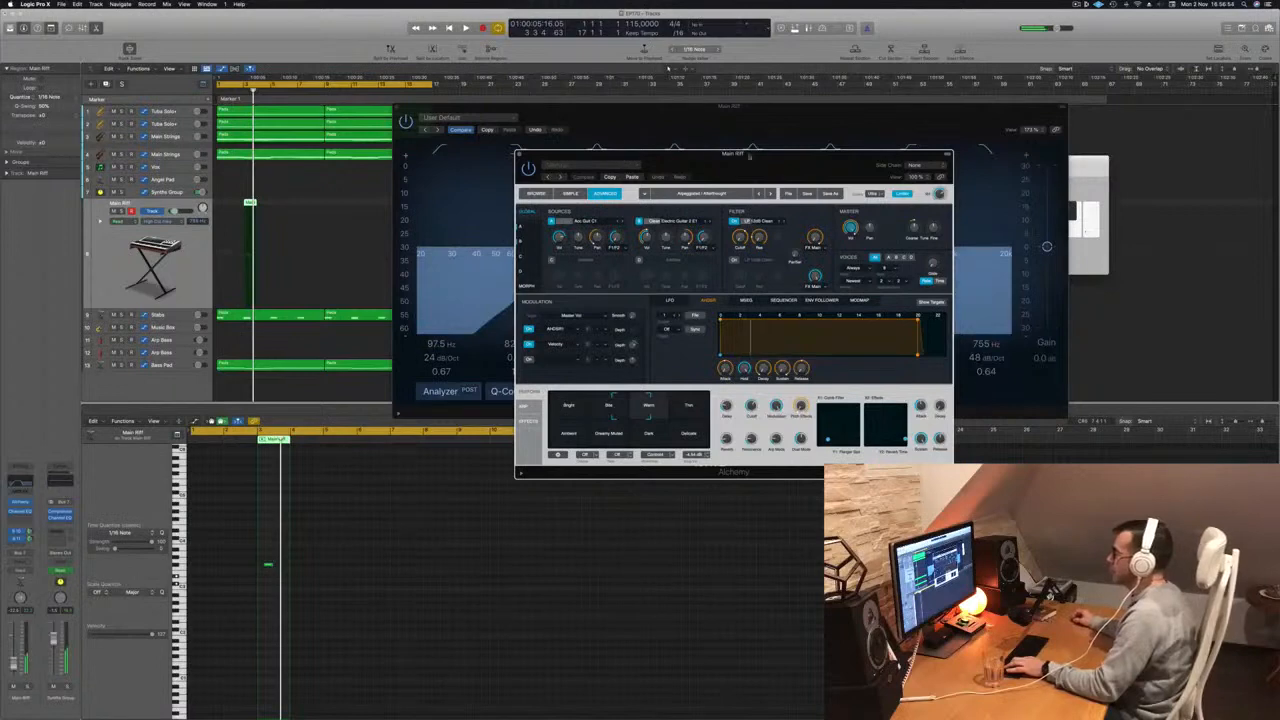
- Show the arpeggiator settings in Alchemy and play the arrangement
{"action": "left_click_drag", "start_coordinate": [749, 156], "coordinate": [658, 161]}
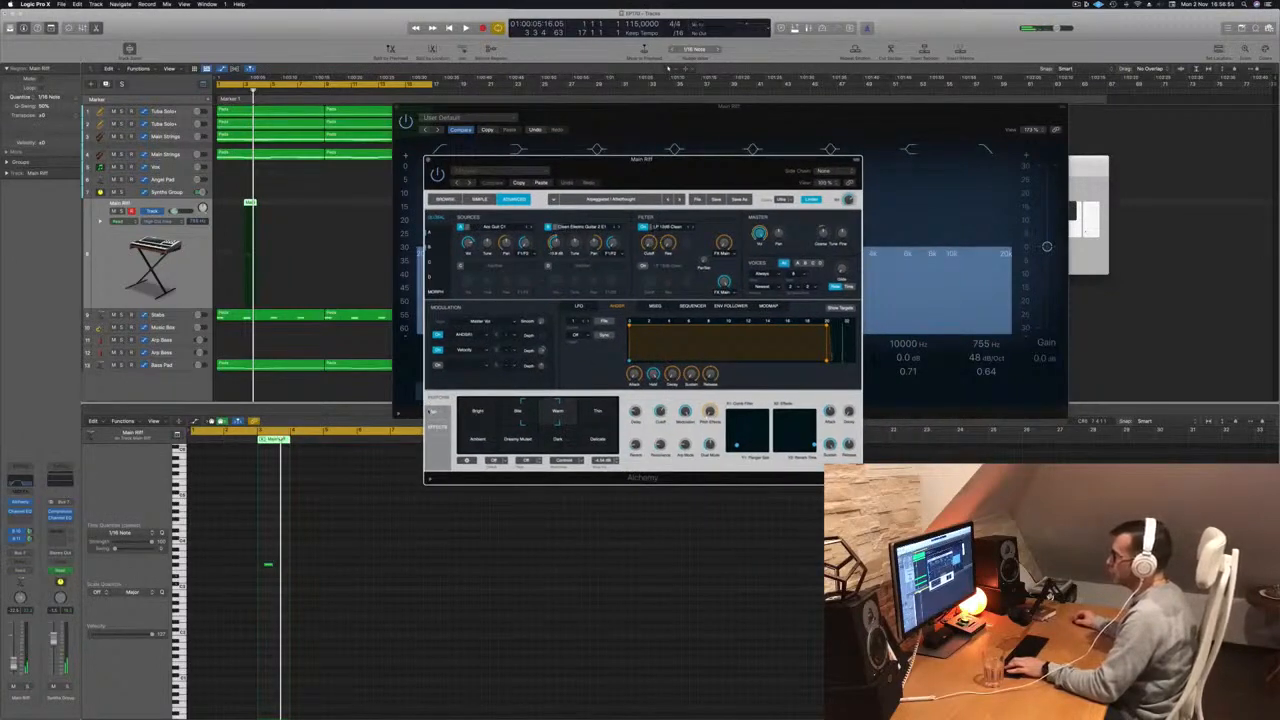
{"action": "left_click", "coordinate": [433, 412]}
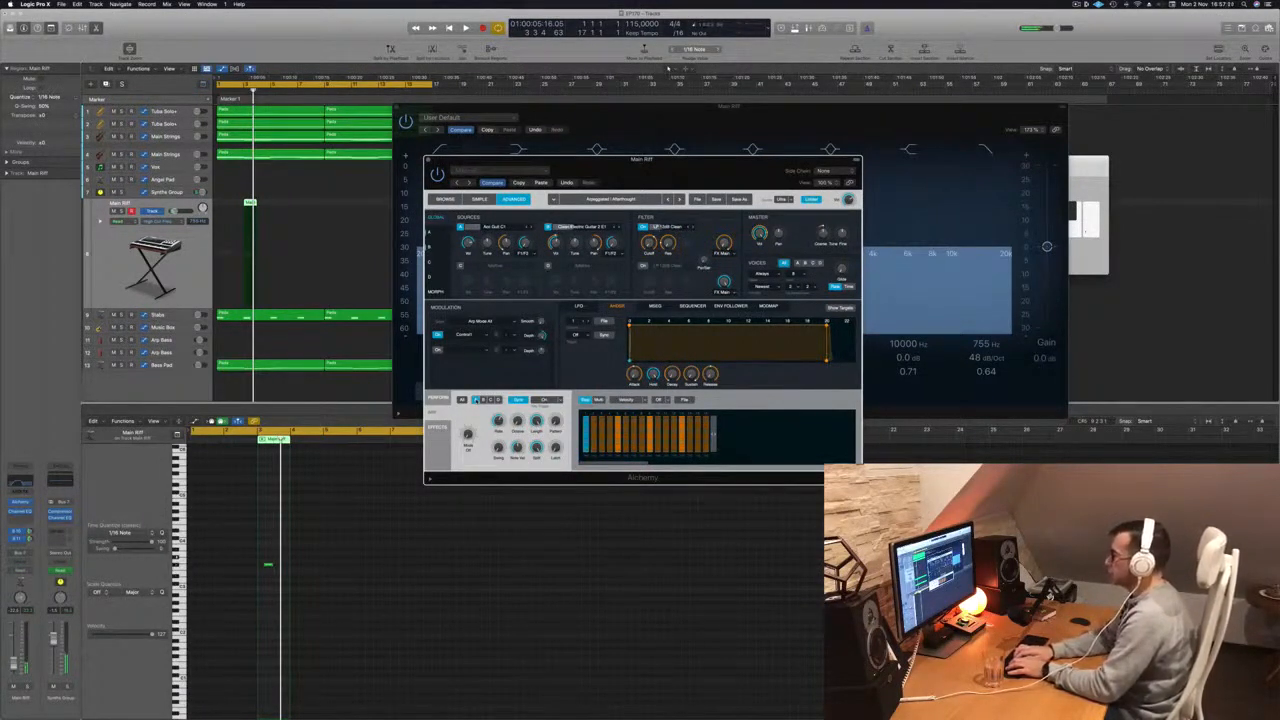
{"action": "key", "text": "space"}
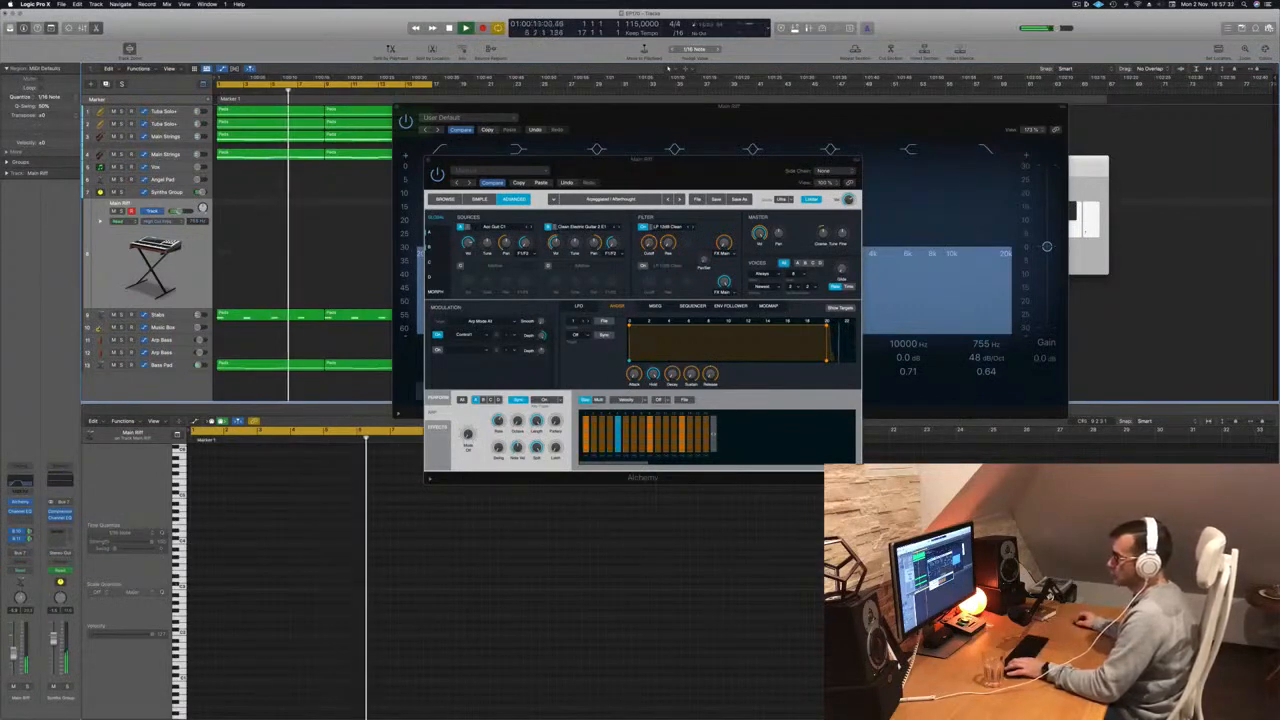
- Open the Musical Typing keyboard and record the riff on the Main Riff track over bars 9 to 16
{"action": "left_click_drag", "start_coordinate": [634, 166], "coordinate": [729, 171]}
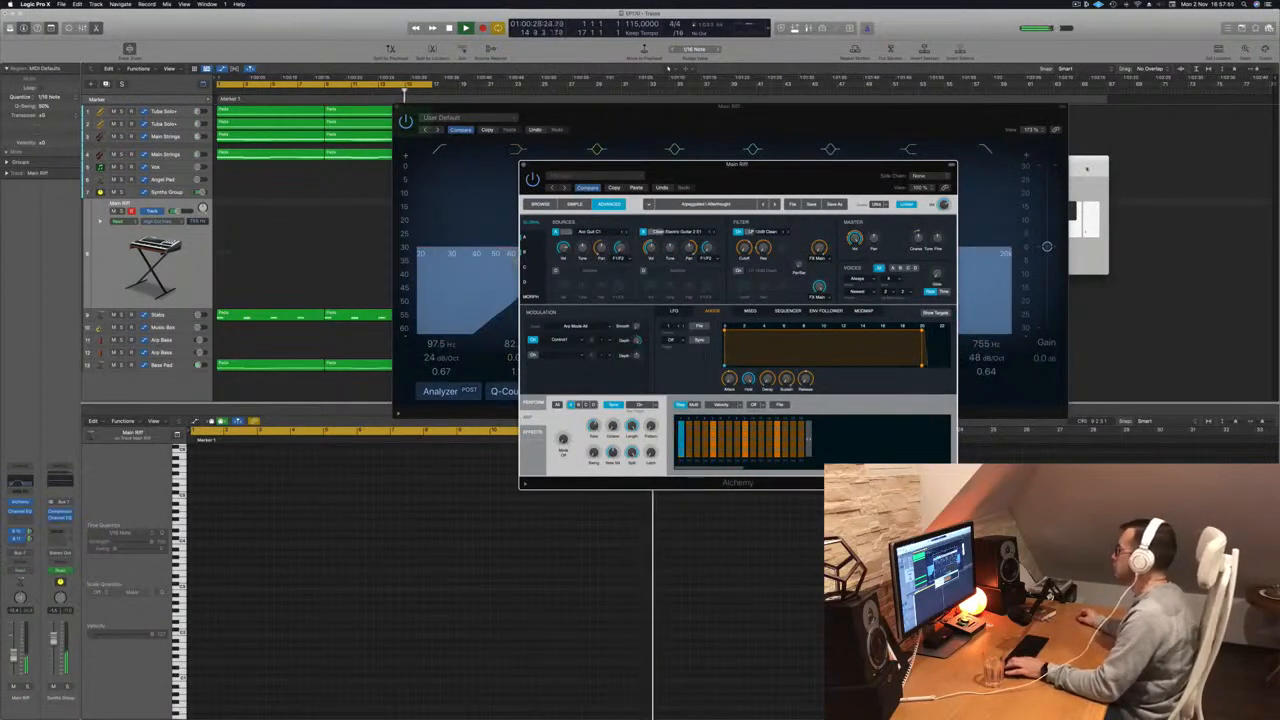
{"action": "key", "text": "super+k"}
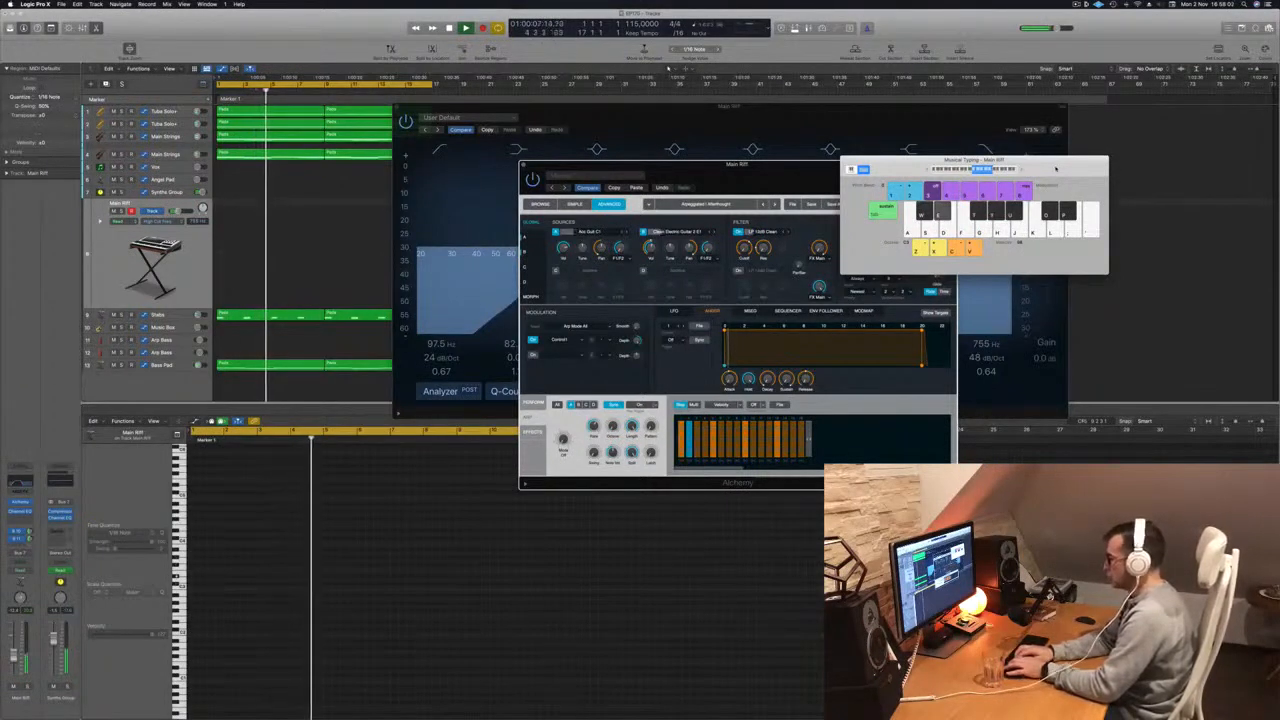
{"action": "key", "text": "r"}
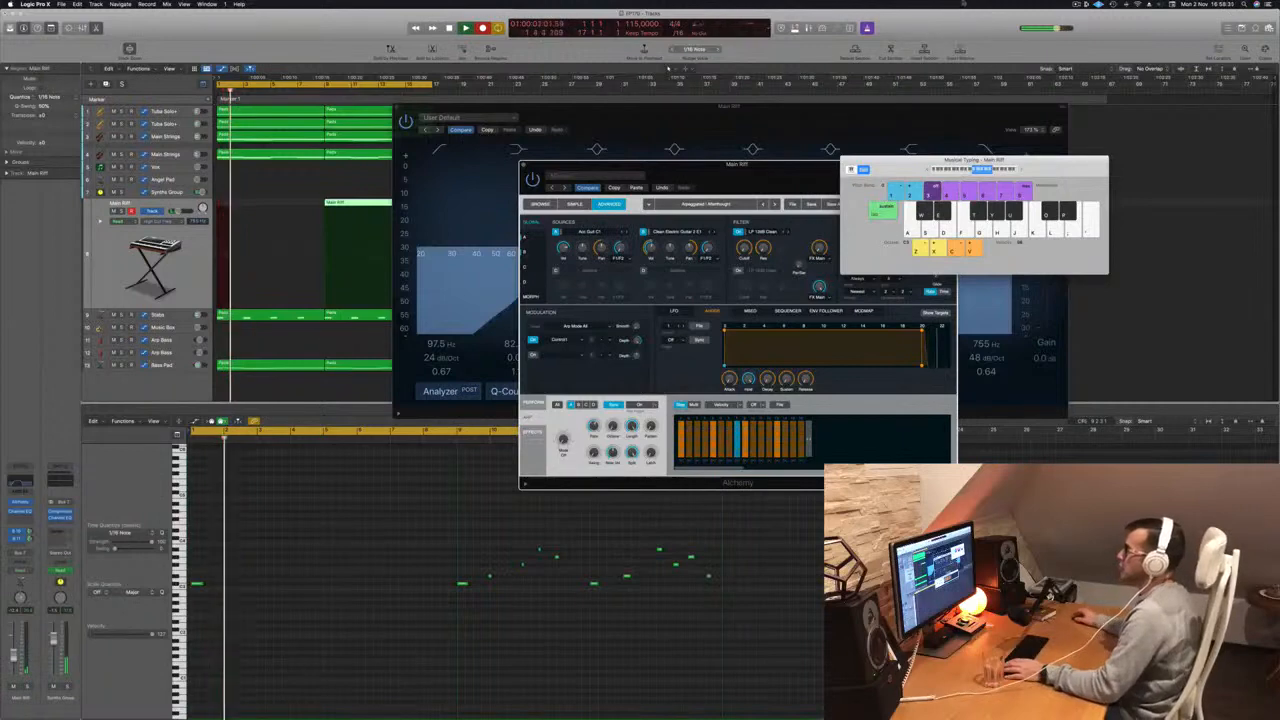
- Split the recorded Main Riff region at bar 13, keep only its second half and move that to bar 1
{"action": "left_click_drag", "start_coordinate": [580, 119], "coordinate": [1039, 103]}
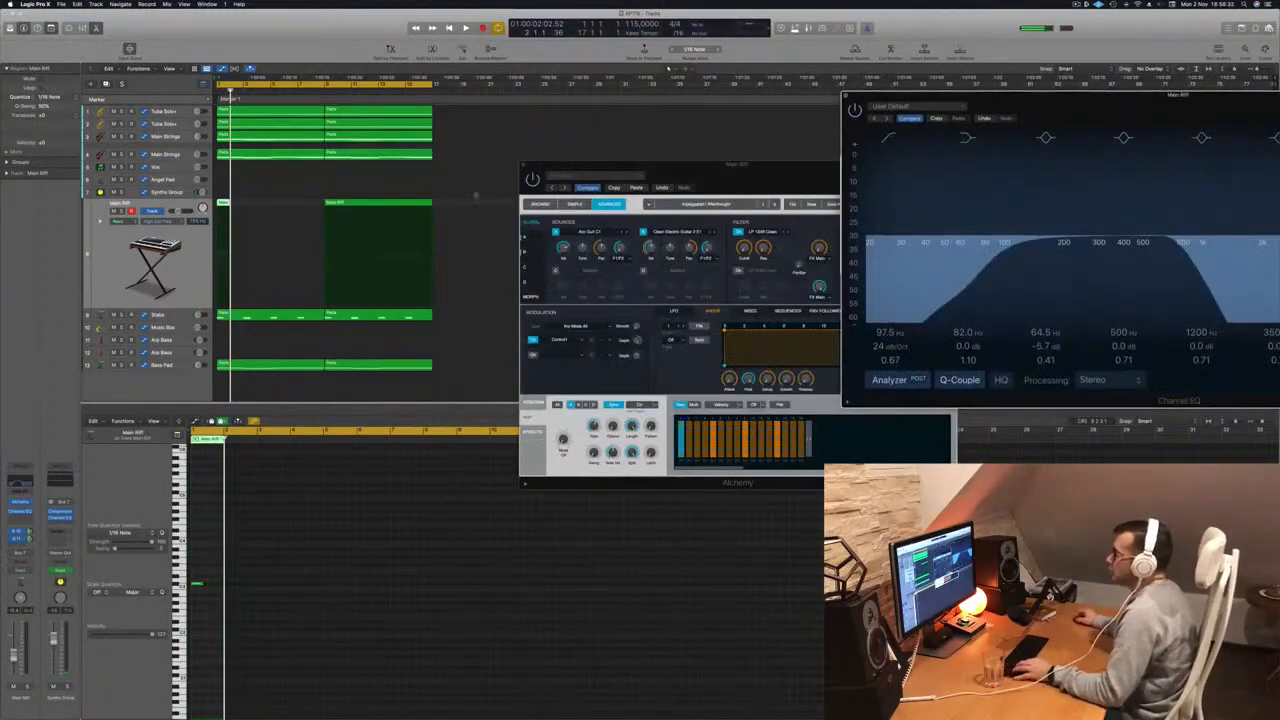
{"action": "left_click", "coordinate": [381, 206]}
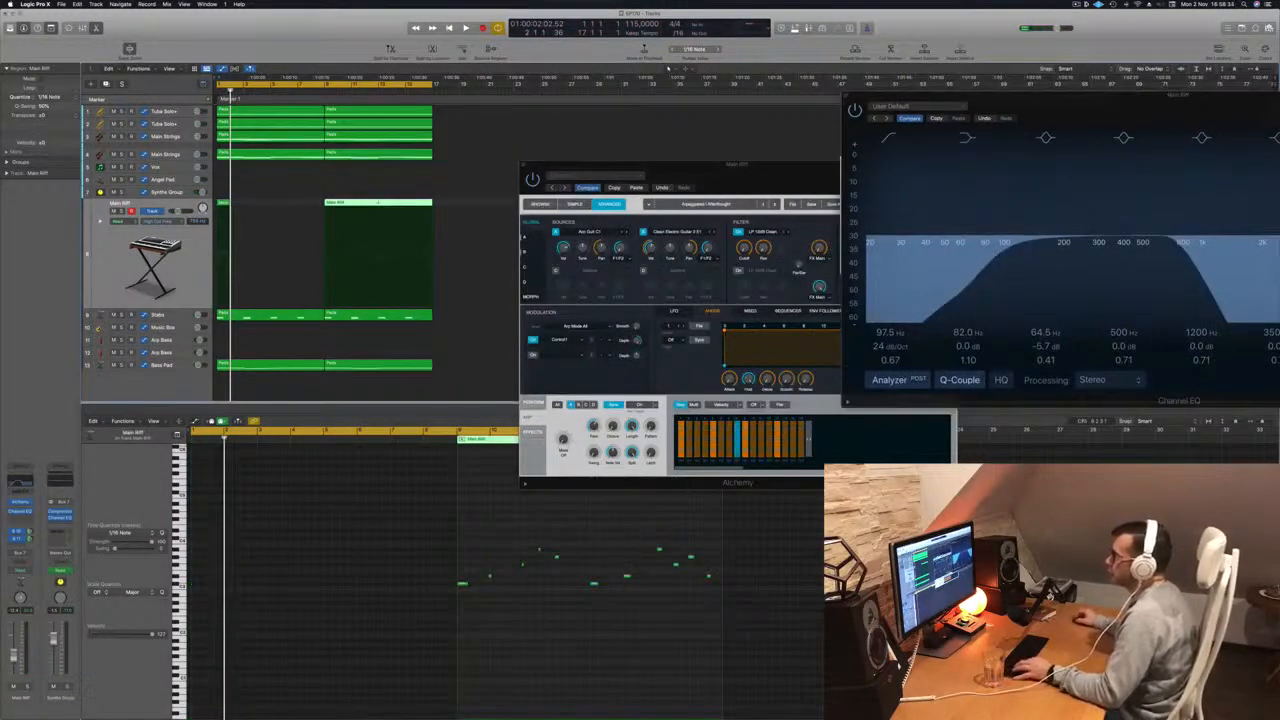
{"action": "left_click", "coordinate": [378, 203], "text": "super"}
{"action": "left_click", "coordinate": [356, 204]}
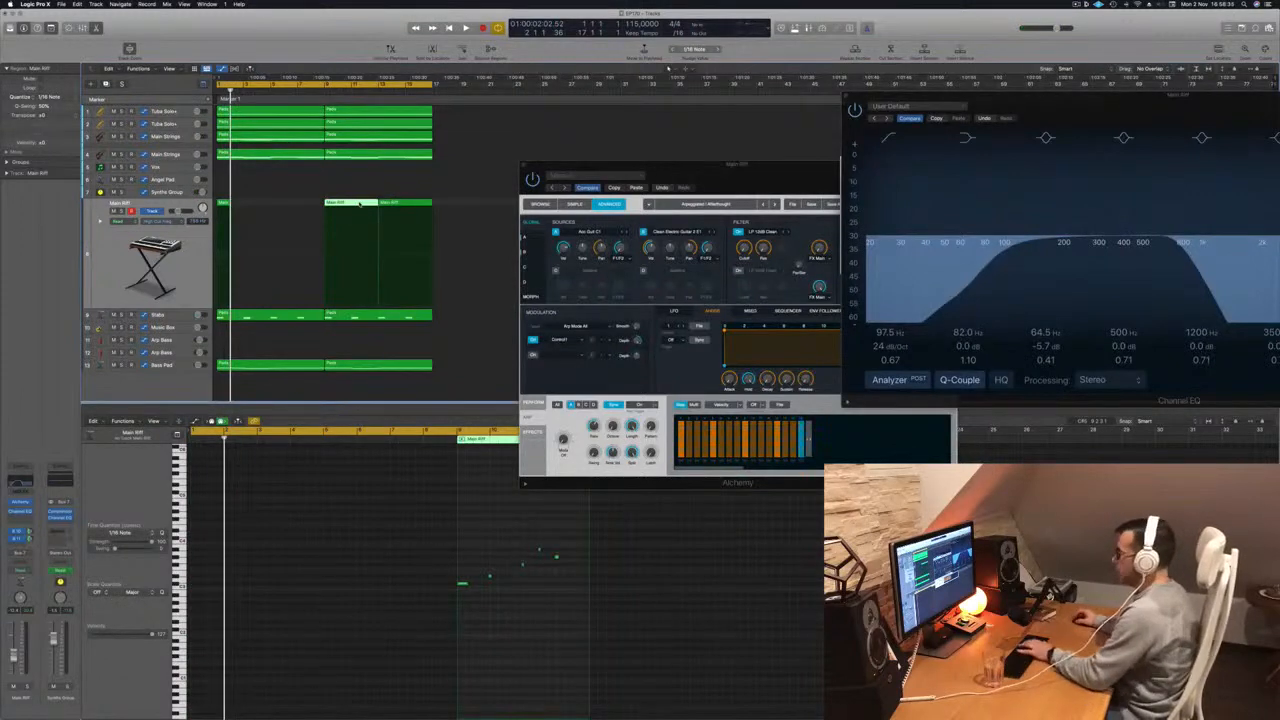
{"action": "key", "text": "Delete"}
{"action": "left_click_drag", "start_coordinate": [393, 205], "coordinate": [233, 213]}
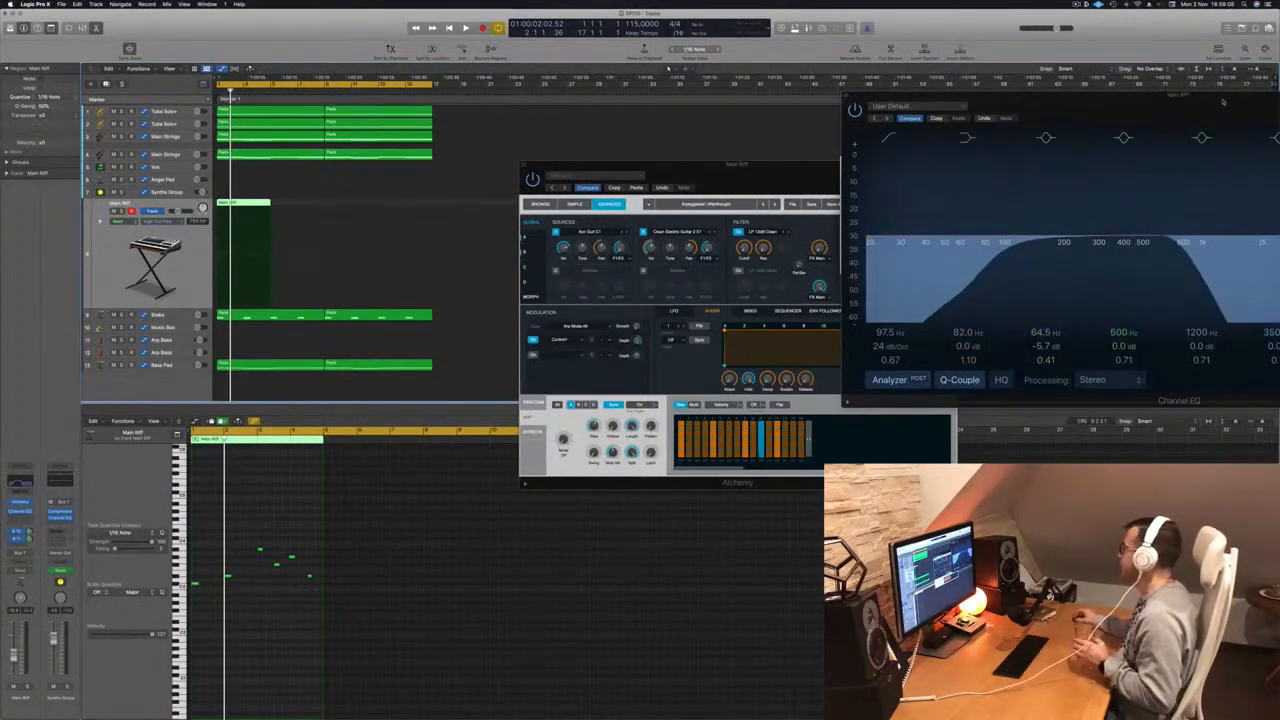
- Lower the velocity of all the riff's notes and mute the Stabs track for playback
{"action": "key", "text": "super+k"}
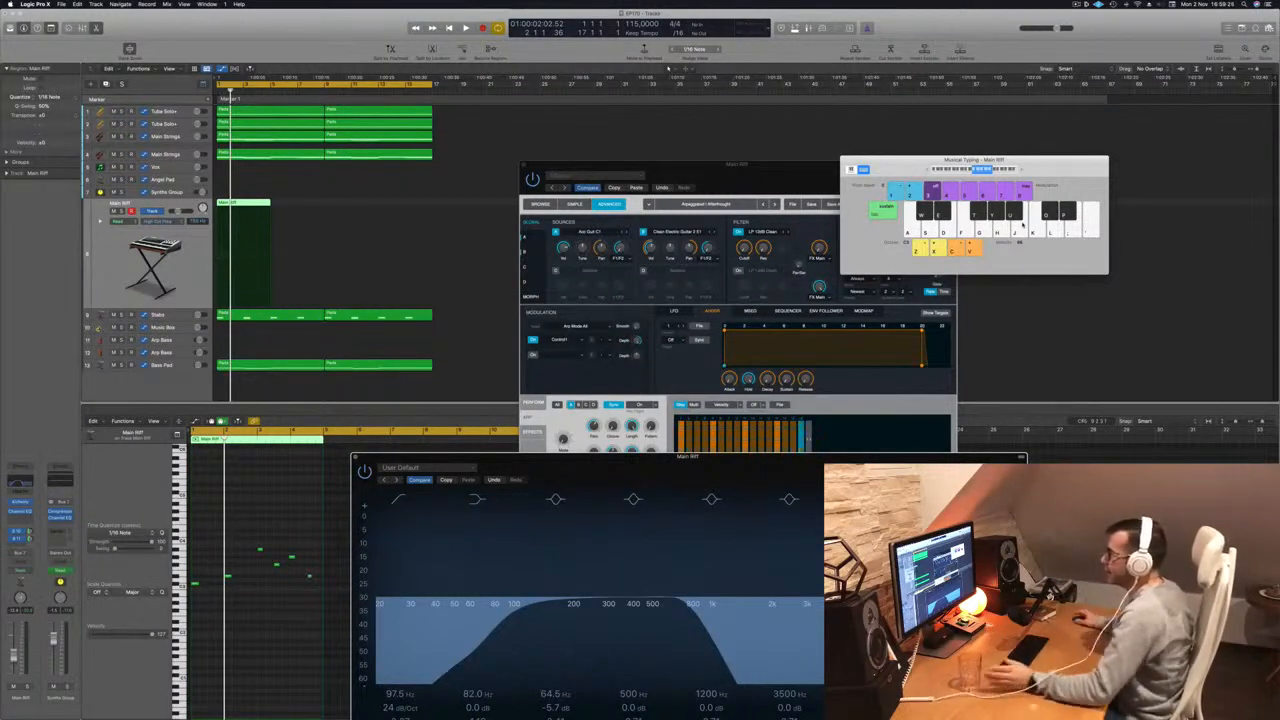
{"action": "left_click", "coordinate": [272, 632]}
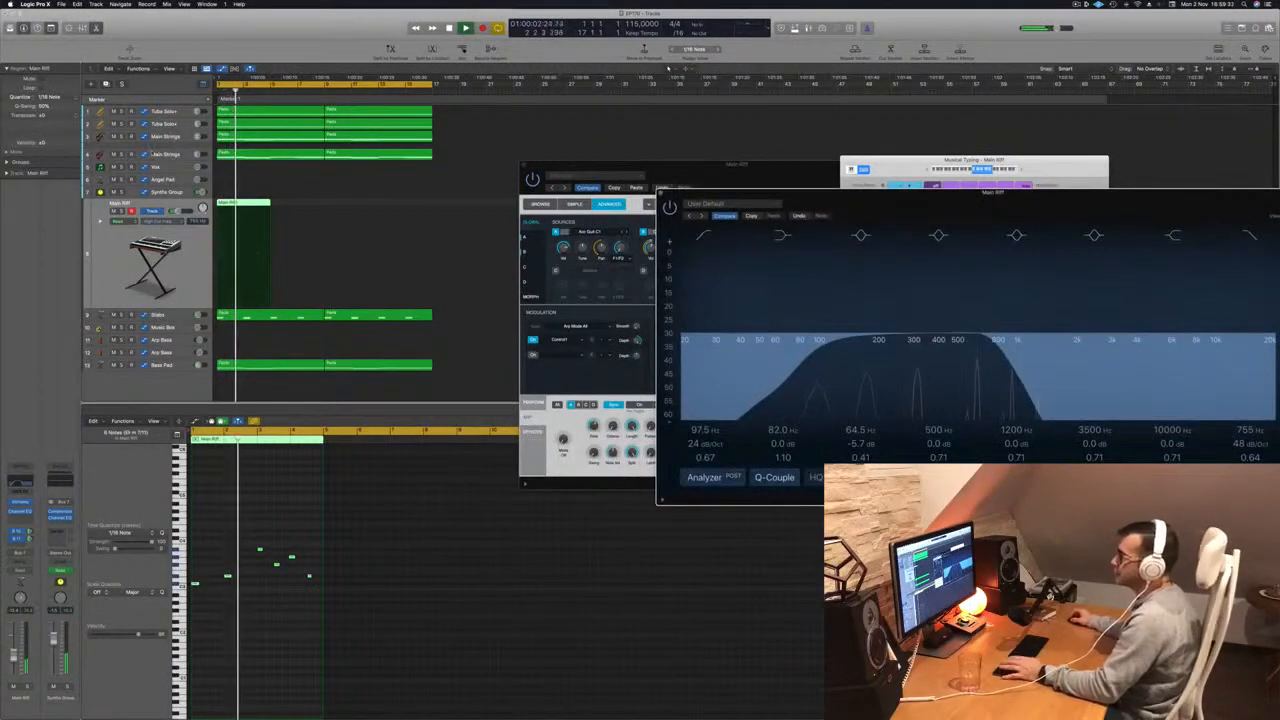
{"action": "key", "text": "space"}
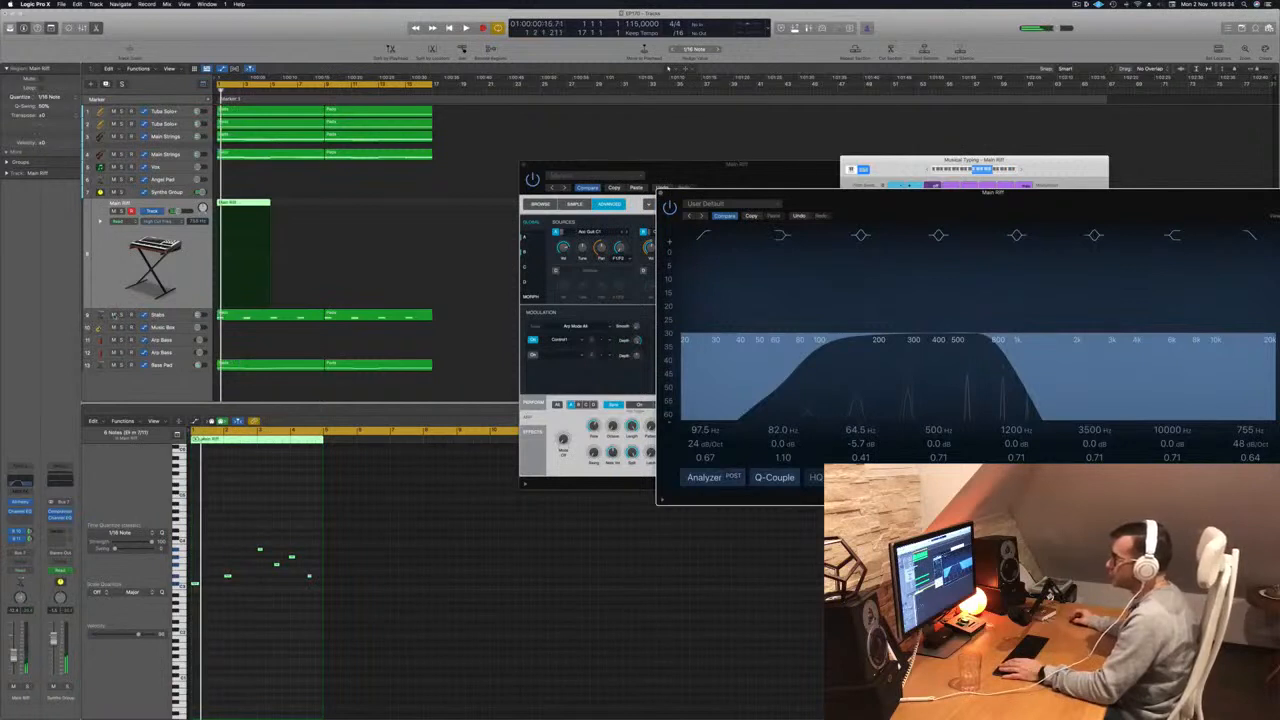
{"action": "left_click", "coordinate": [113, 315]}
{"action": "key", "text": "space"}
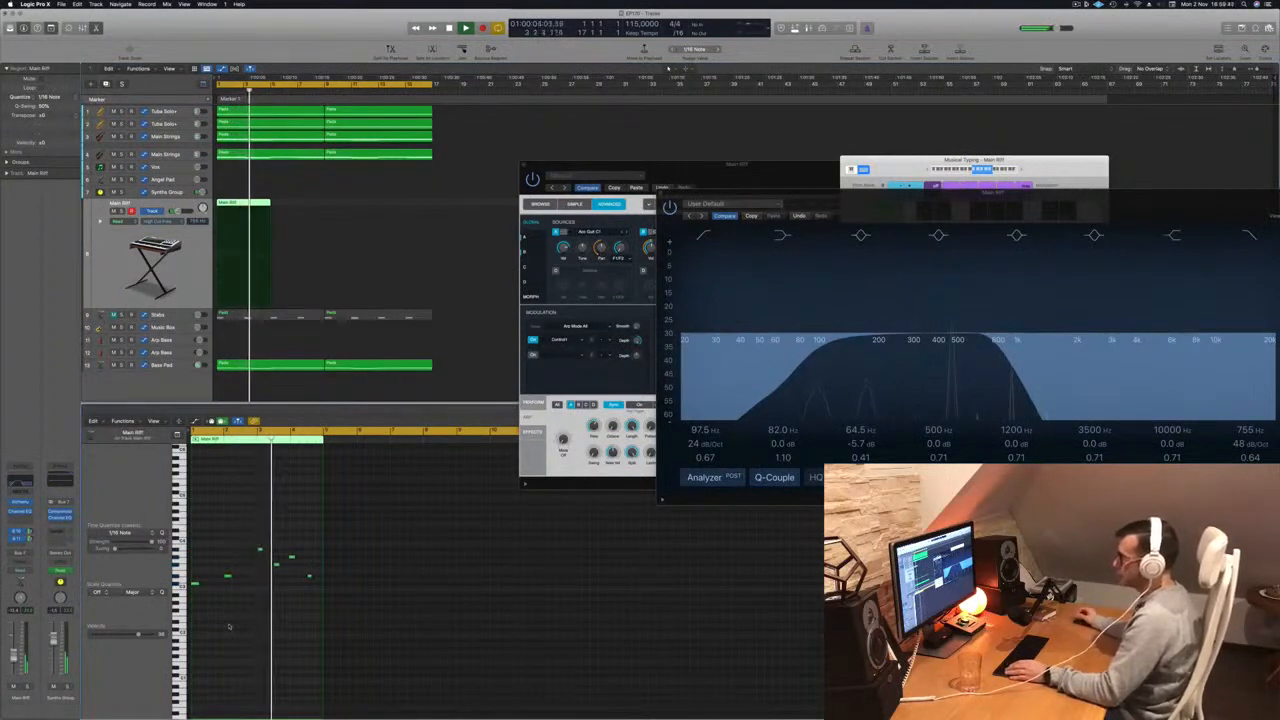
- Shift the riff's fifth note slightly later, transpose all six notes up an octave and replay the riff from the start
{"action": "scroll", "coordinate": [331, 581], "scroll_direction": "up", "scroll_amount": 5}
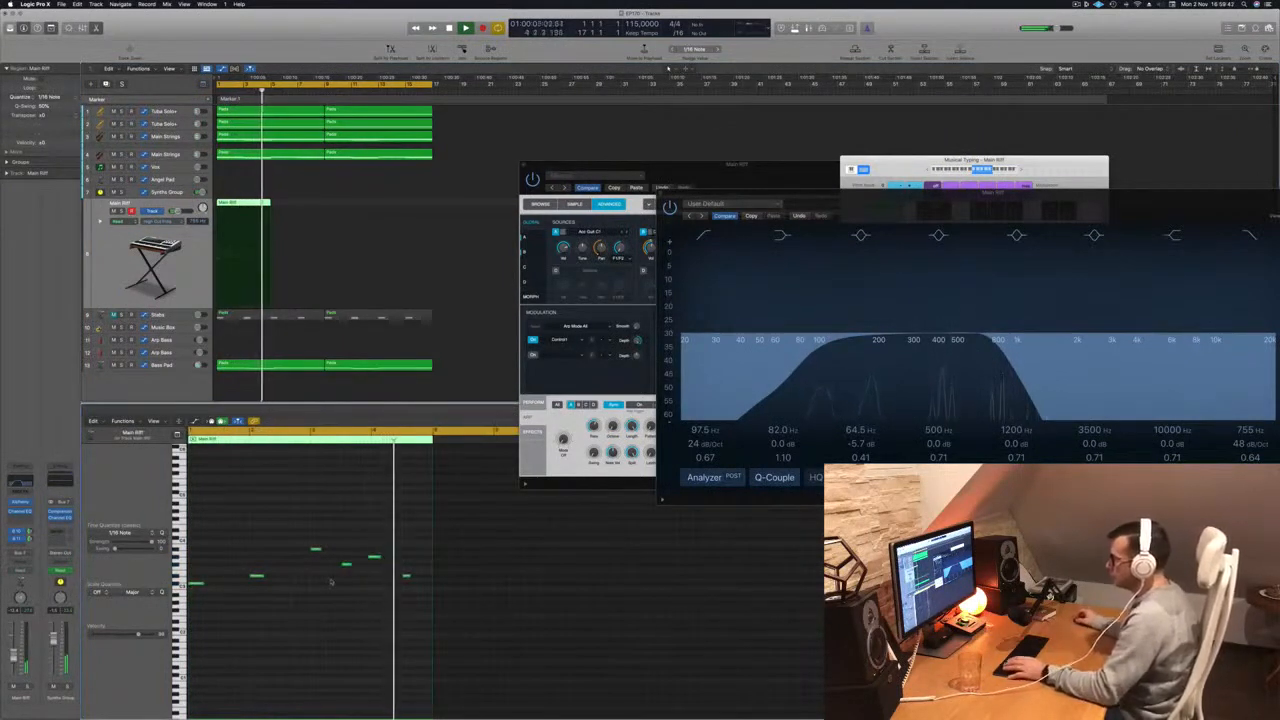
{"action": "key", "text": "space"}
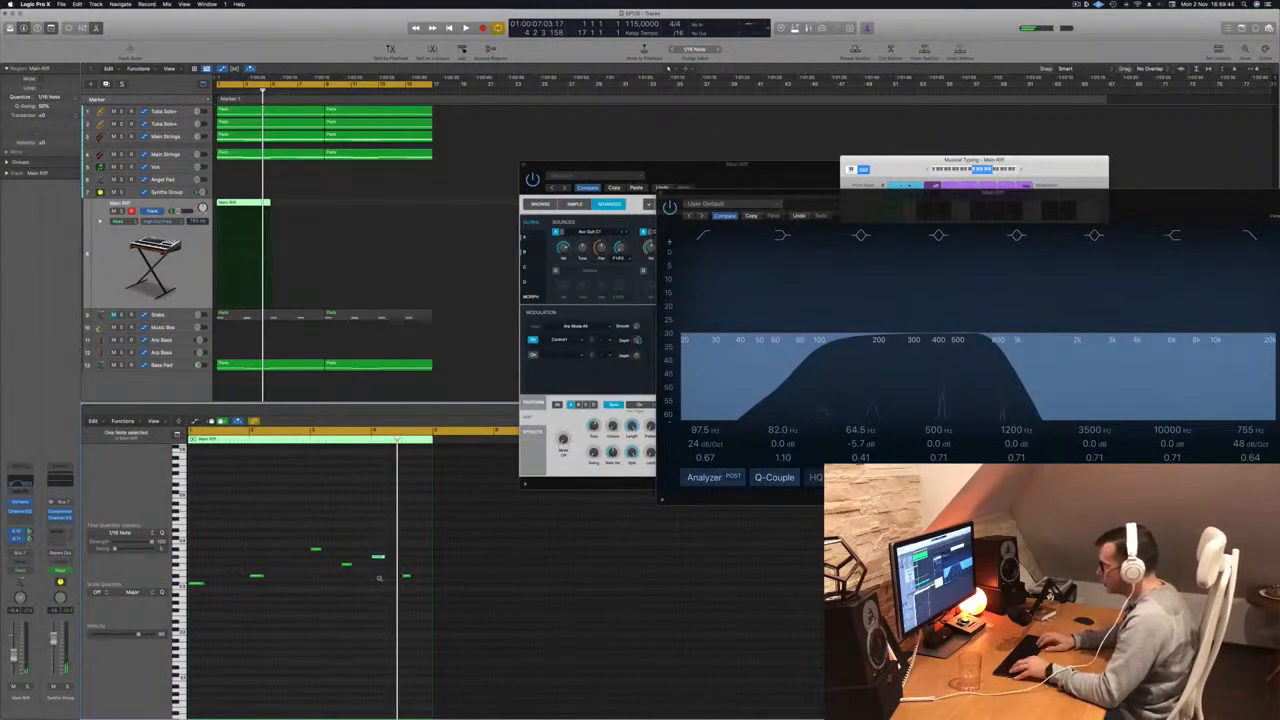
{"action": "key", "text": "space"}
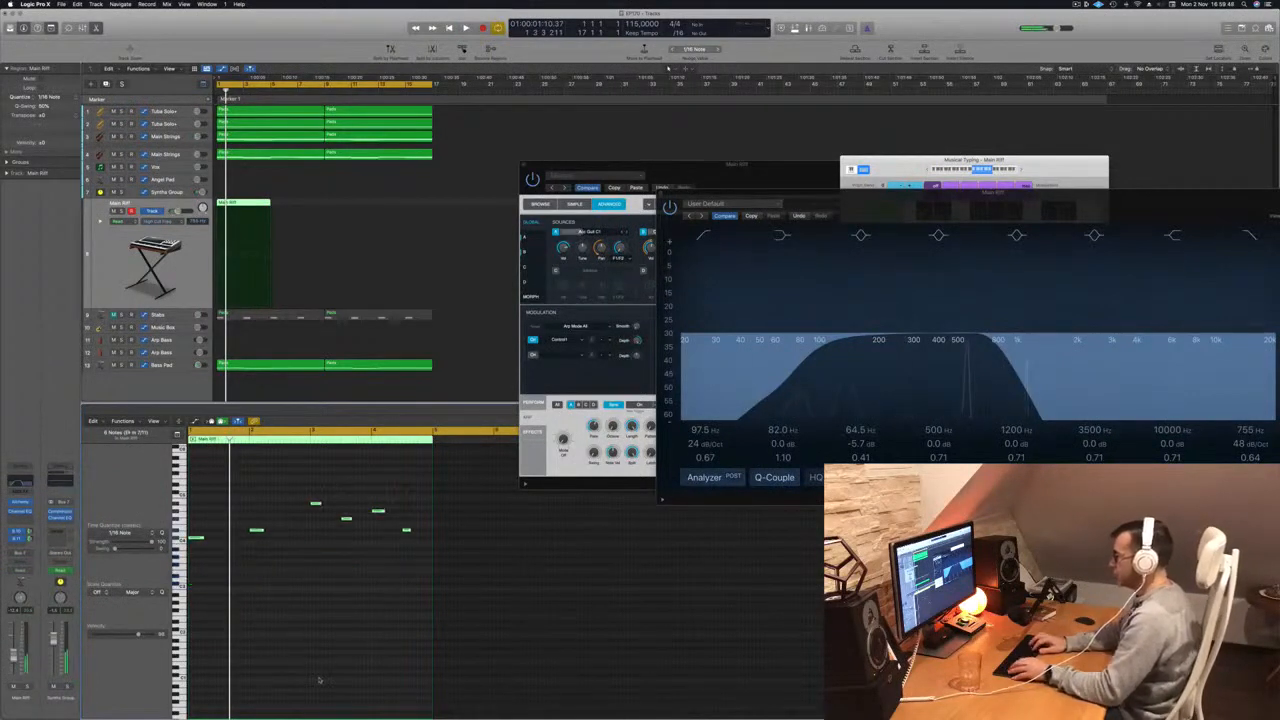
{"action": "key", "text": "space"}
{"action": "key", "text": "space"}
{"action": "key", "text": "space"}
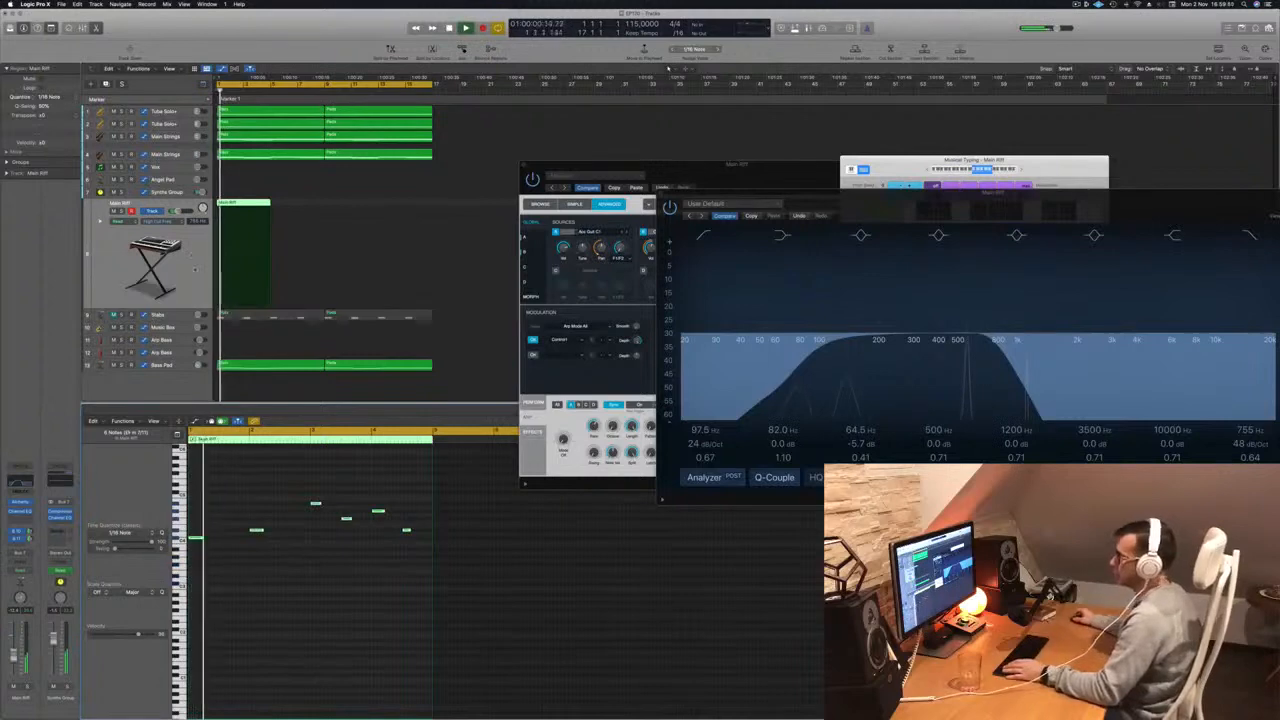
- Move the Main Riff Channel EQ and Alchemy windows aside so the riff's notes in the piano roll are uncovered
{"action": "left_click_drag", "start_coordinate": [760, 197], "coordinate": [380, 330]}
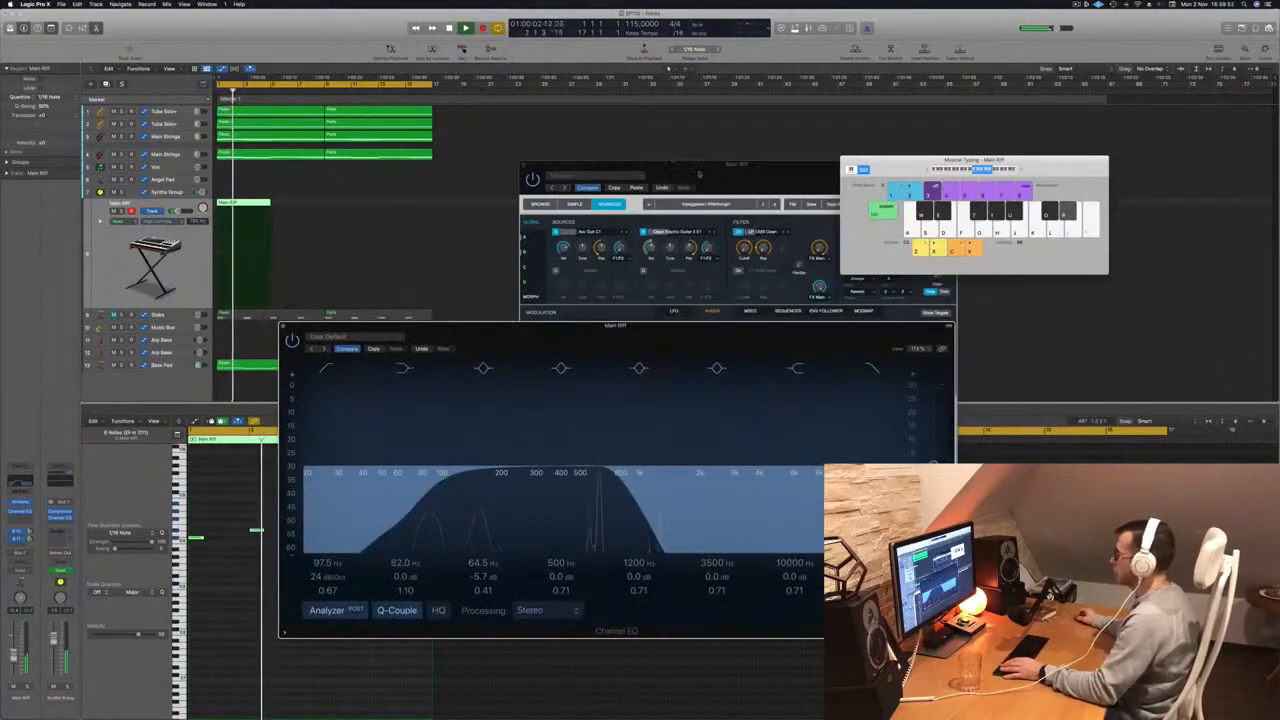
{"action": "left_click_drag", "start_coordinate": [698, 175], "coordinate": [790, 293]}
{"action": "left_click_drag", "start_coordinate": [441, 334], "coordinate": [689, 374]}
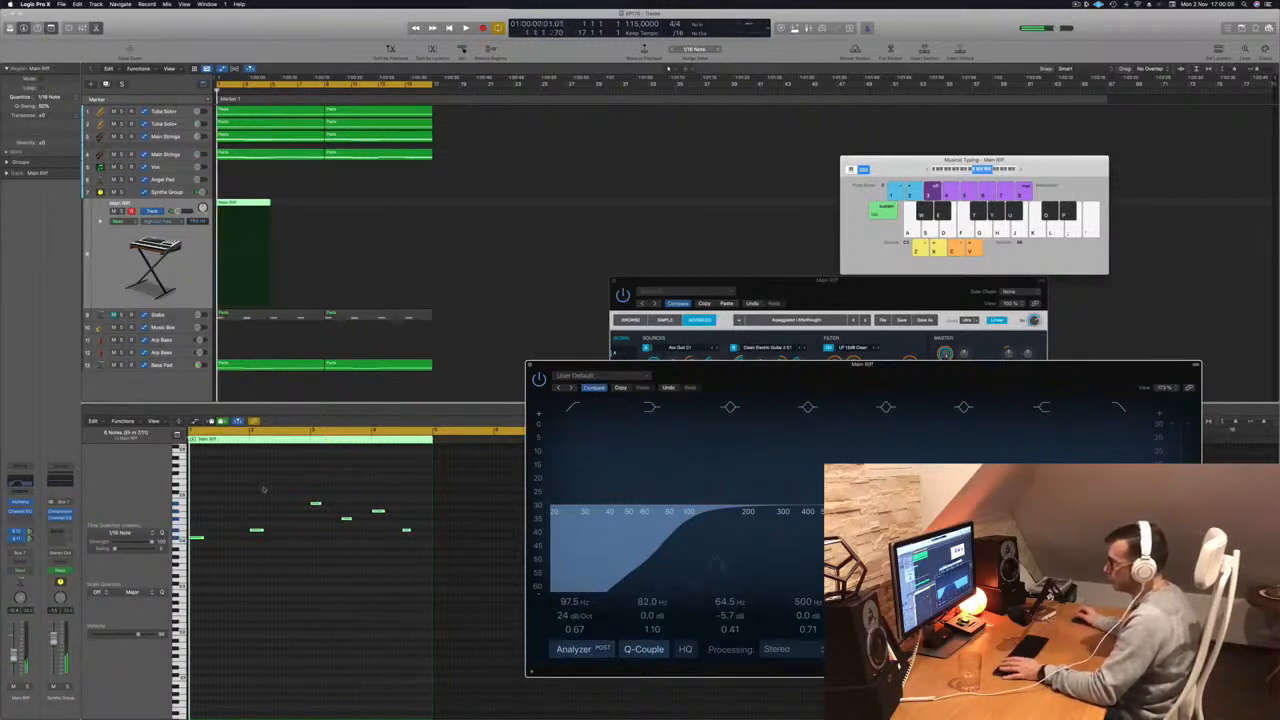
- Move the riff's third note half a bar earlier to bar 2 beat 3 and lower it to the first note's pitch, auditioning the changes
{"action": "key", "text": "space"}
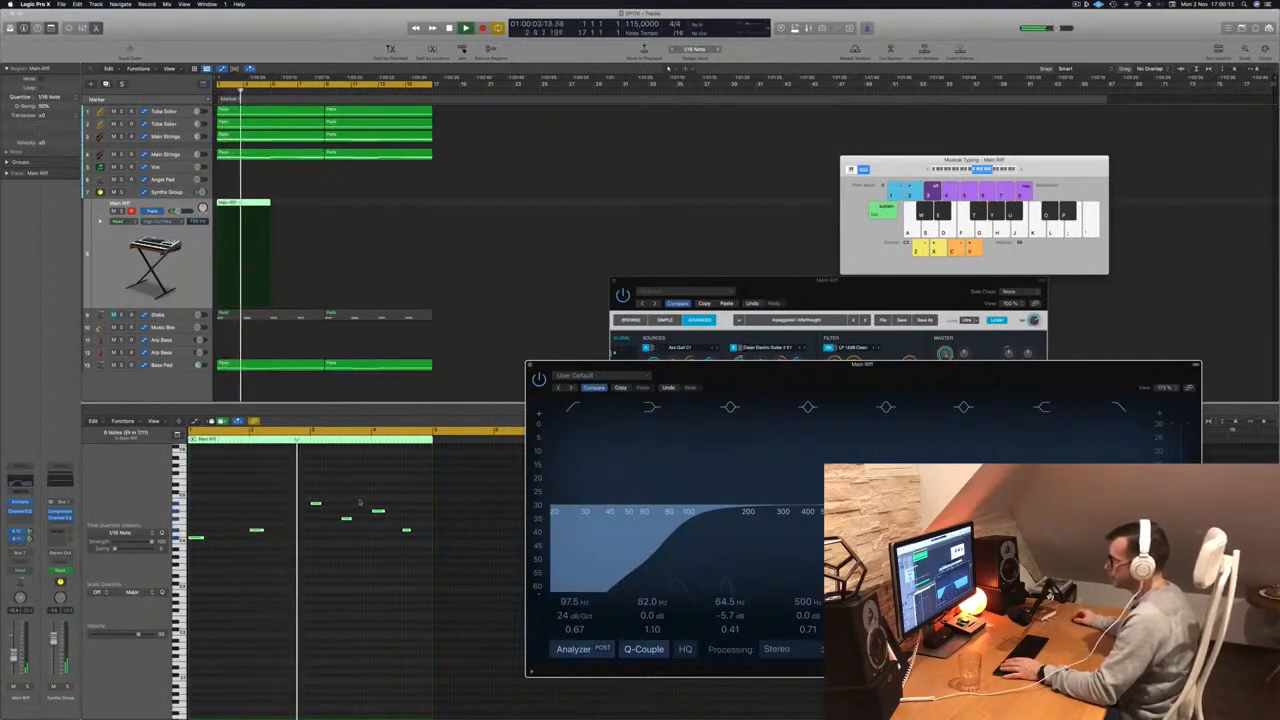
{"action": "key", "text": "space"}
{"action": "left_click", "coordinate": [315, 503]}
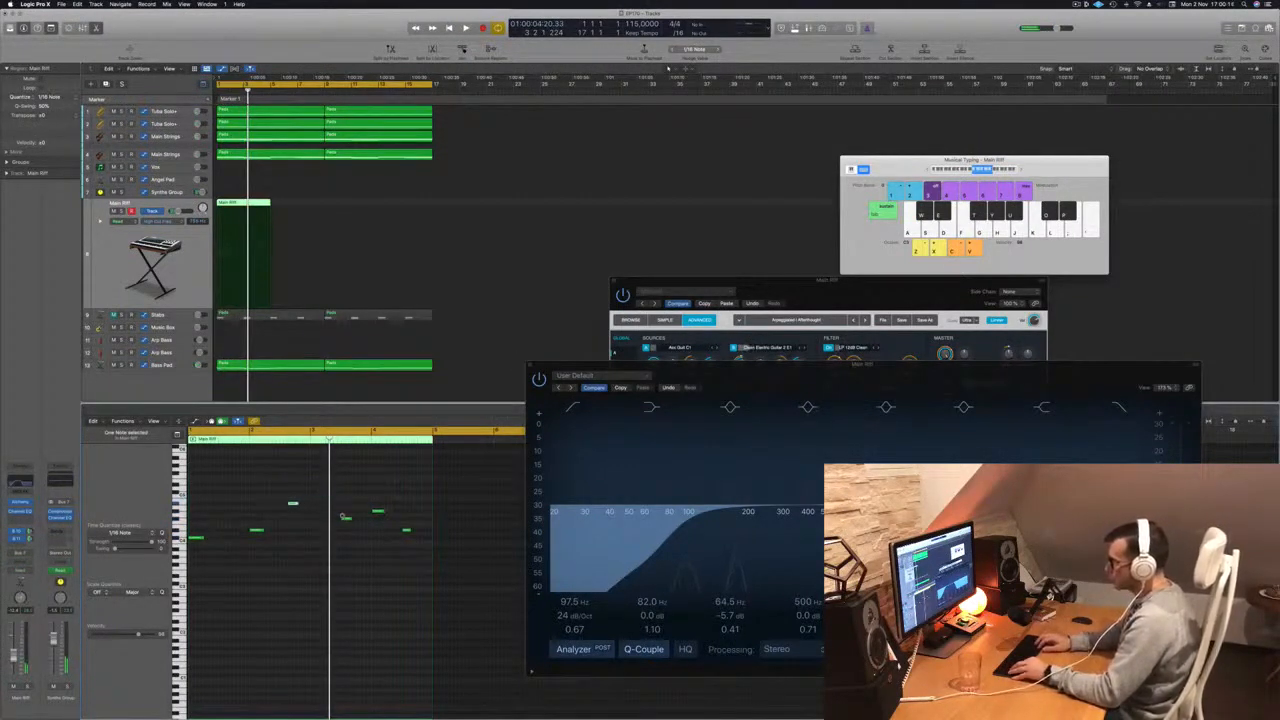
{"action": "key", "text": "space"}
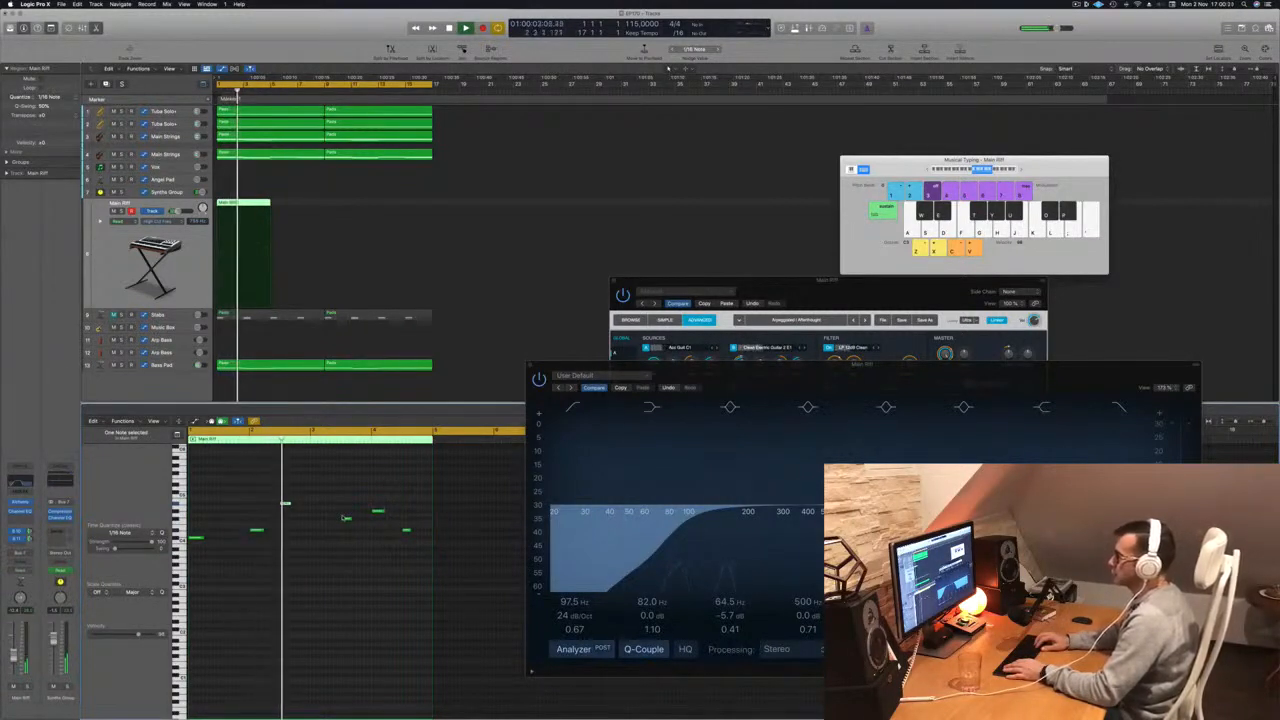
{"action": "key", "text": "space"}
{"action": "key", "text": "space"}
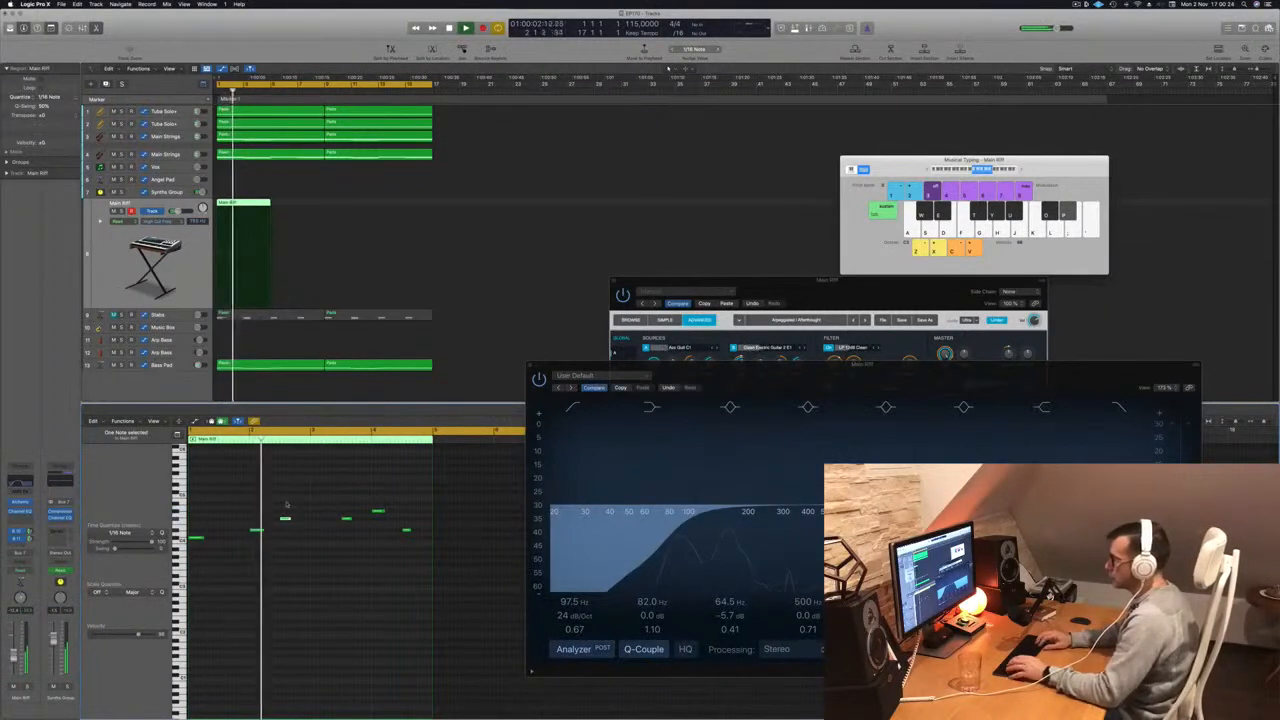
{"action": "key", "text": "space"}
{"action": "key", "text": "space"}
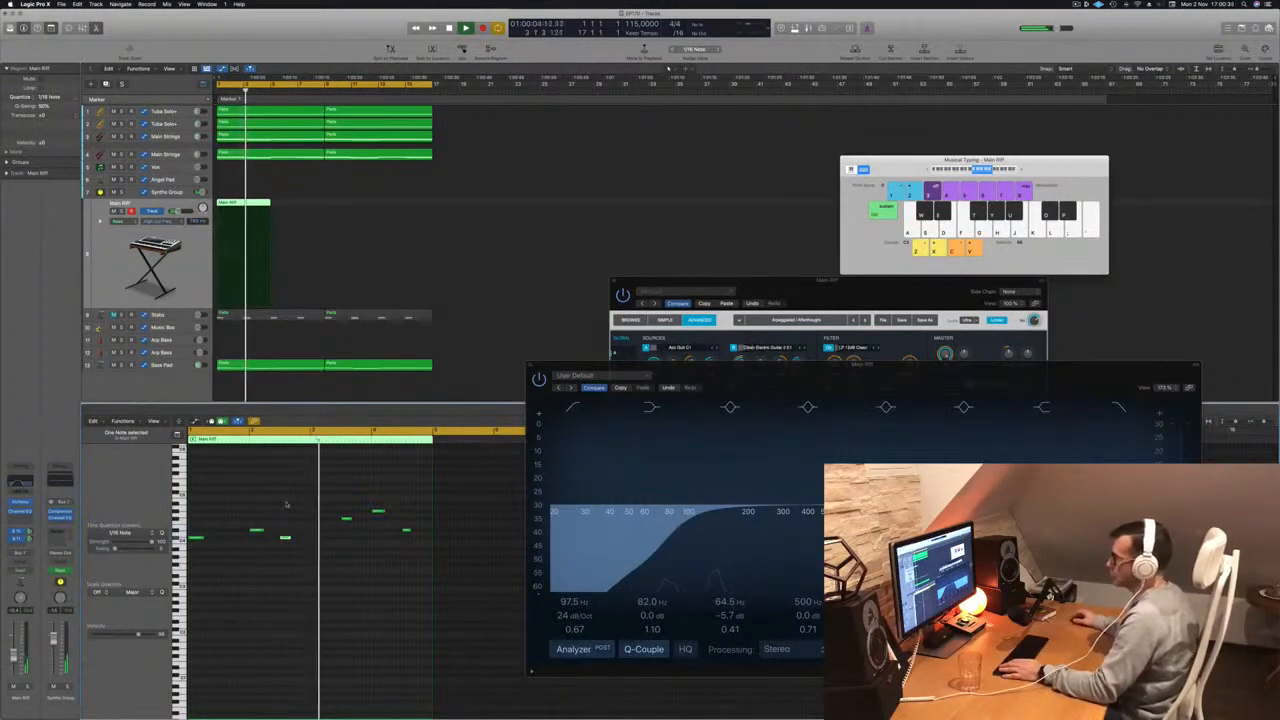
{"action": "key", "text": "space"}
{"action": "key", "text": "space"}
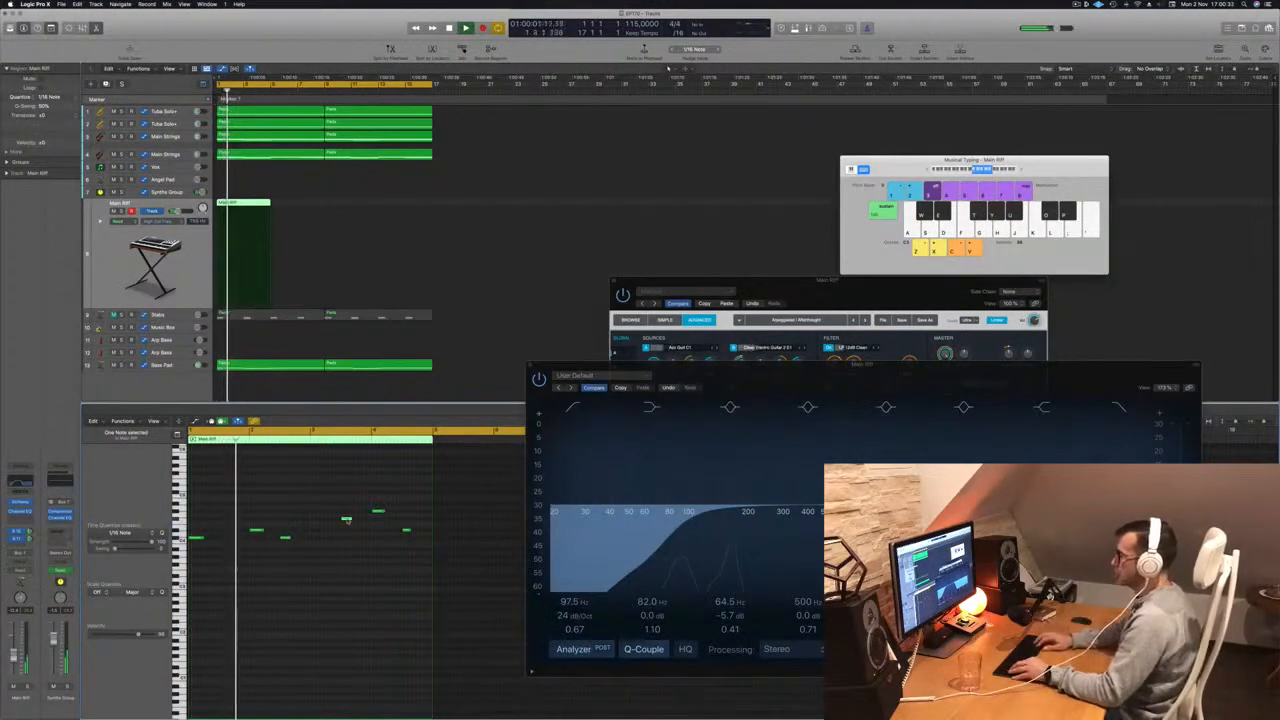
- Move the riff's fourth note half a bar earlier to the start of bar 3 and lower it to the second note's pitch
{"action": "key", "text": "alt+Left"}
{"action": "key", "text": "alt+Left"}
{"action": "key", "text": "alt+Left"}
{"action": "key", "text": "alt+Left"}
{"action": "key", "text": "alt+Left"}
{"action": "key", "text": "alt+Left"}
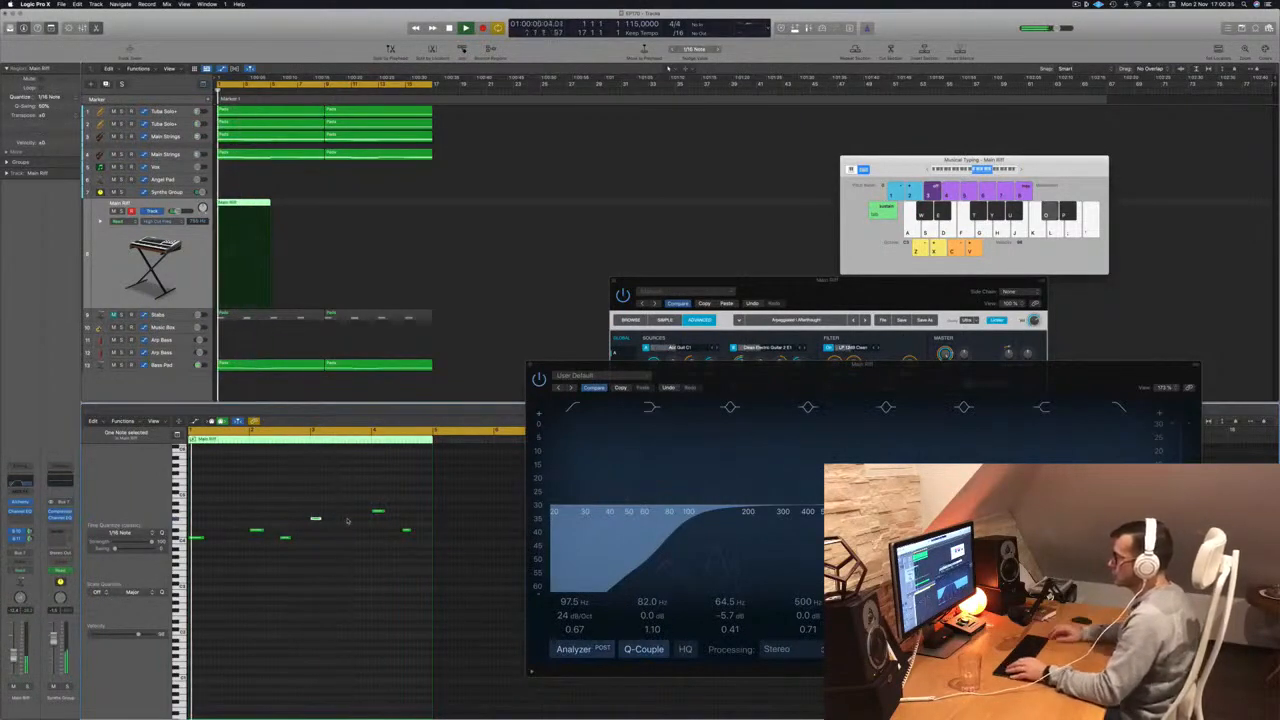
{"action": "key", "text": "alt+Down"}
{"action": "key", "text": "alt+Down"}
{"action": "key", "text": "alt+Down"}
{"action": "key", "text": "alt+Down"}
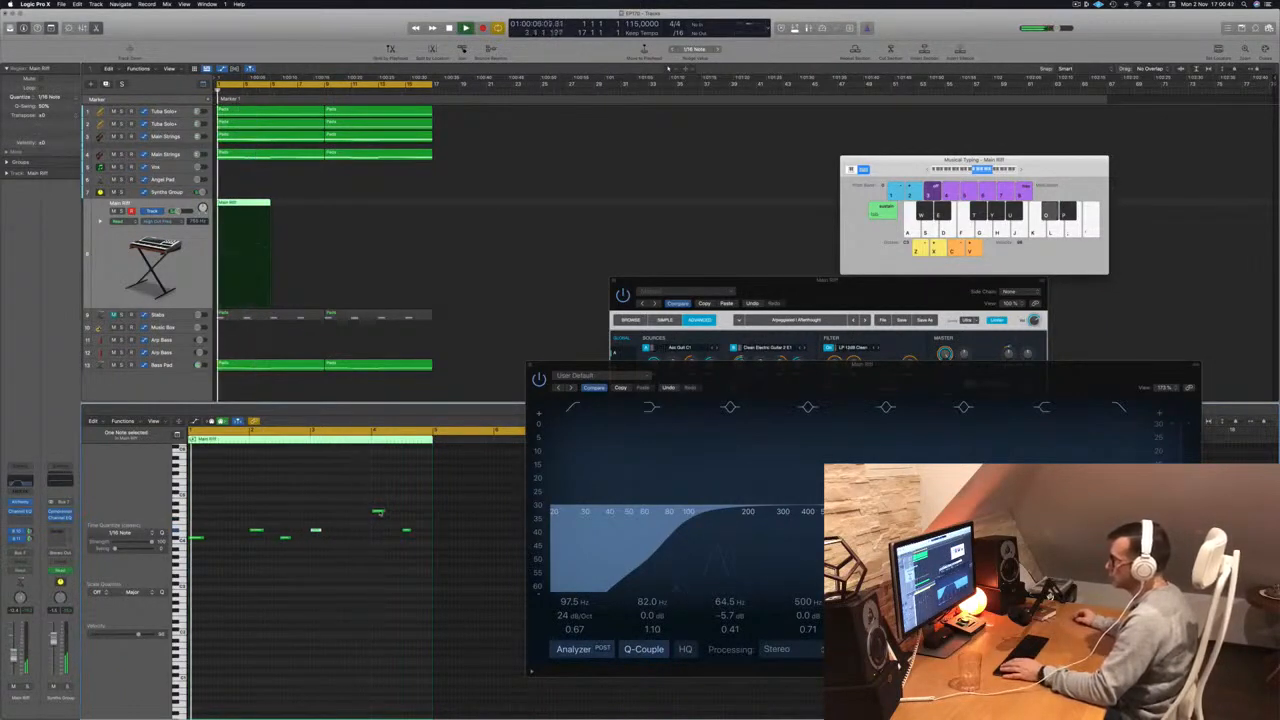
- Move the riff's fifth note to bar 3 beat 2, lower it beneath all the other notes and replay the riff
{"action": "left_click_drag", "start_coordinate": [377, 511], "coordinate": [347, 511]}
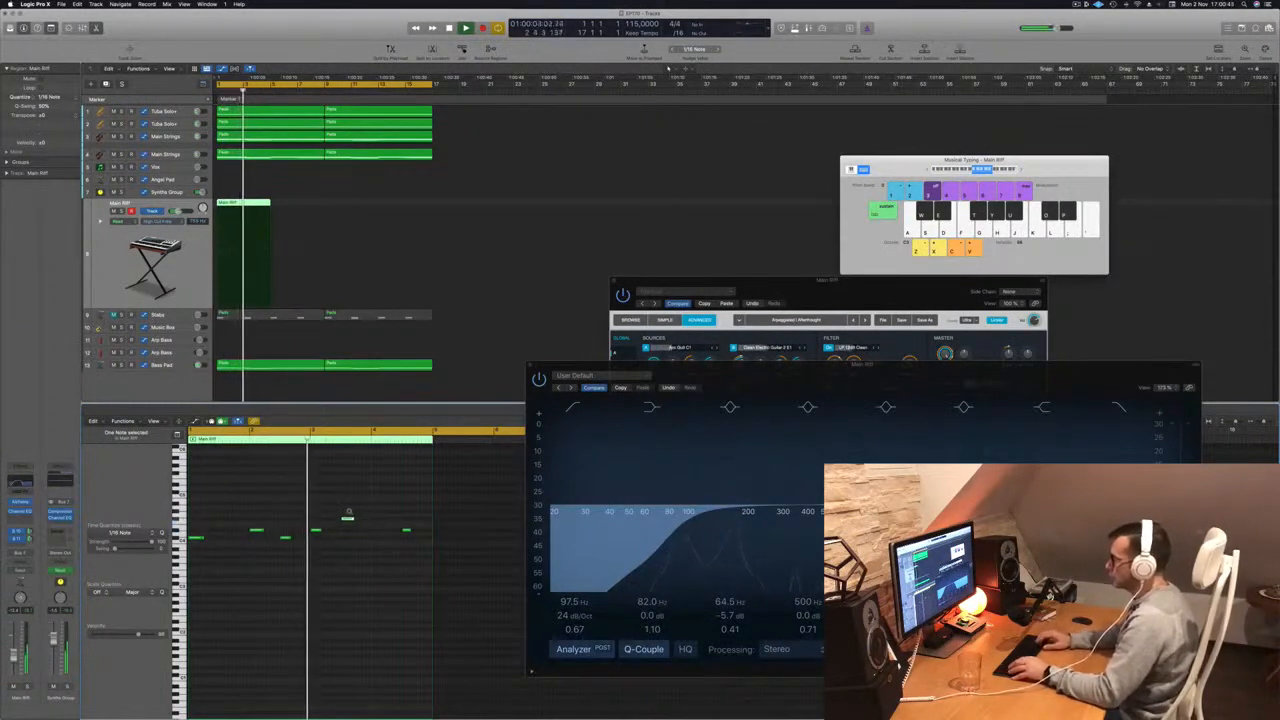
{"action": "key", "text": "Return"}
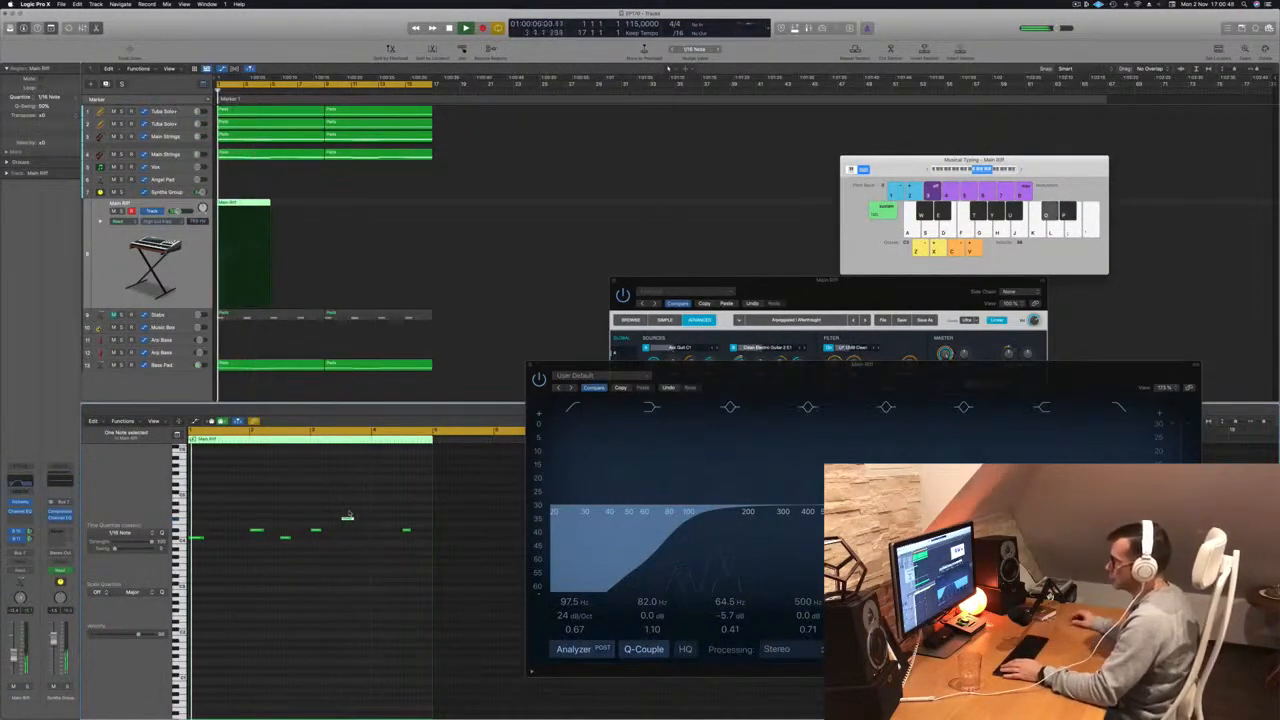
{"action": "key", "text": "alt+Down"}
{"action": "key", "text": "alt+Down"}
{"action": "key", "text": "alt+Down"}
{"action": "key", "text": "alt+Down"}
{"action": "key", "text": "alt+Down"}
{"action": "key", "text": "alt+Down"}
{"action": "key", "text": "alt+Down"}
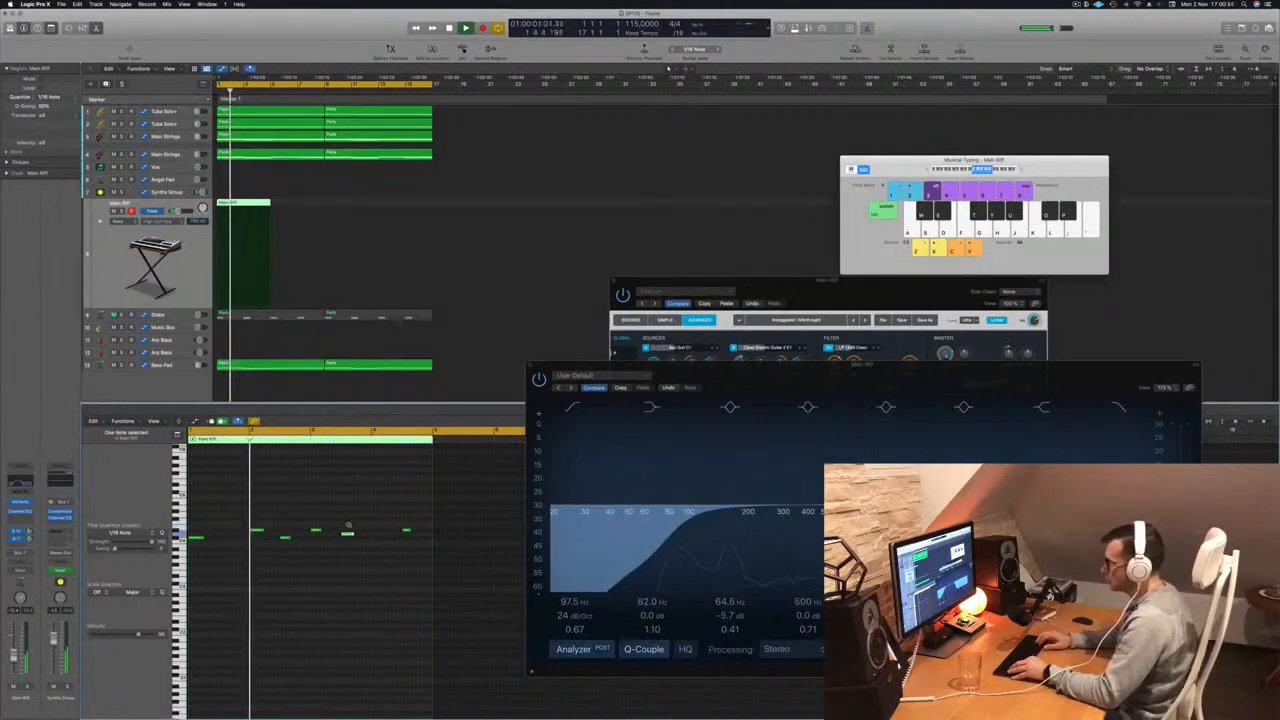
{"action": "key", "text": "alt+Left"}
{"action": "key", "text": "alt+Left"}
{"action": "key", "text": "alt+Left"}
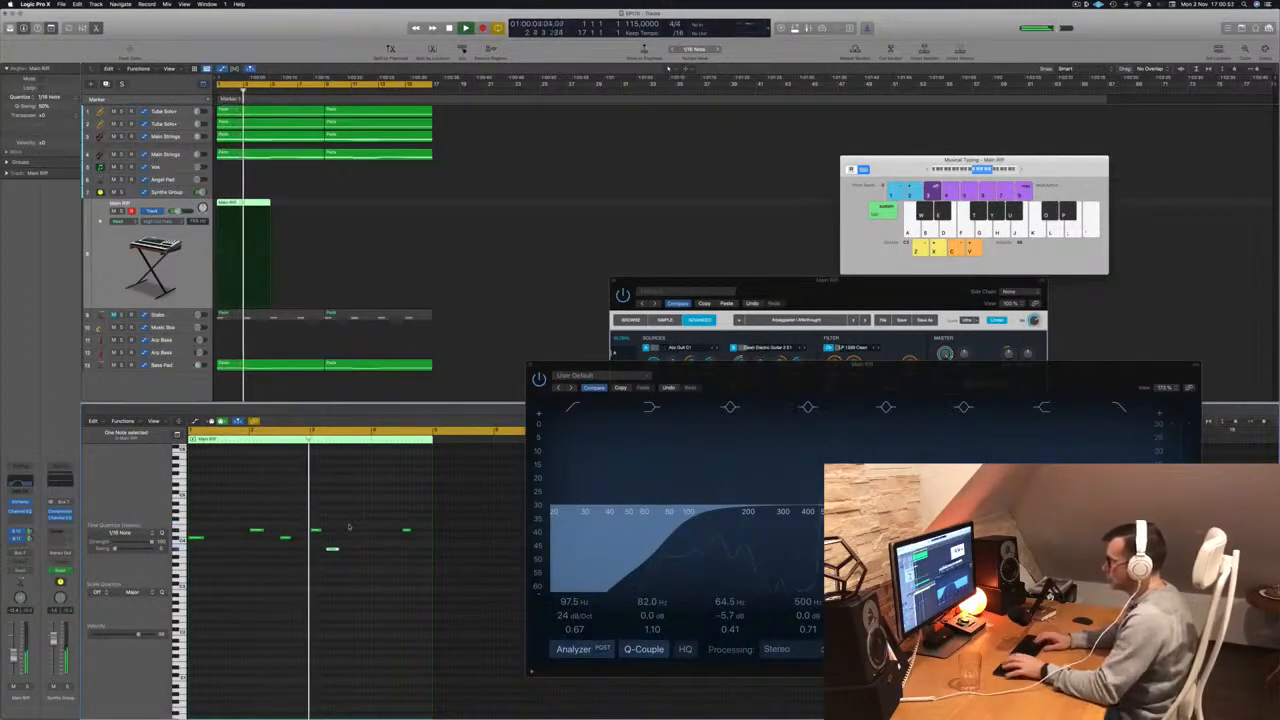
{"action": "key", "text": "Return"}
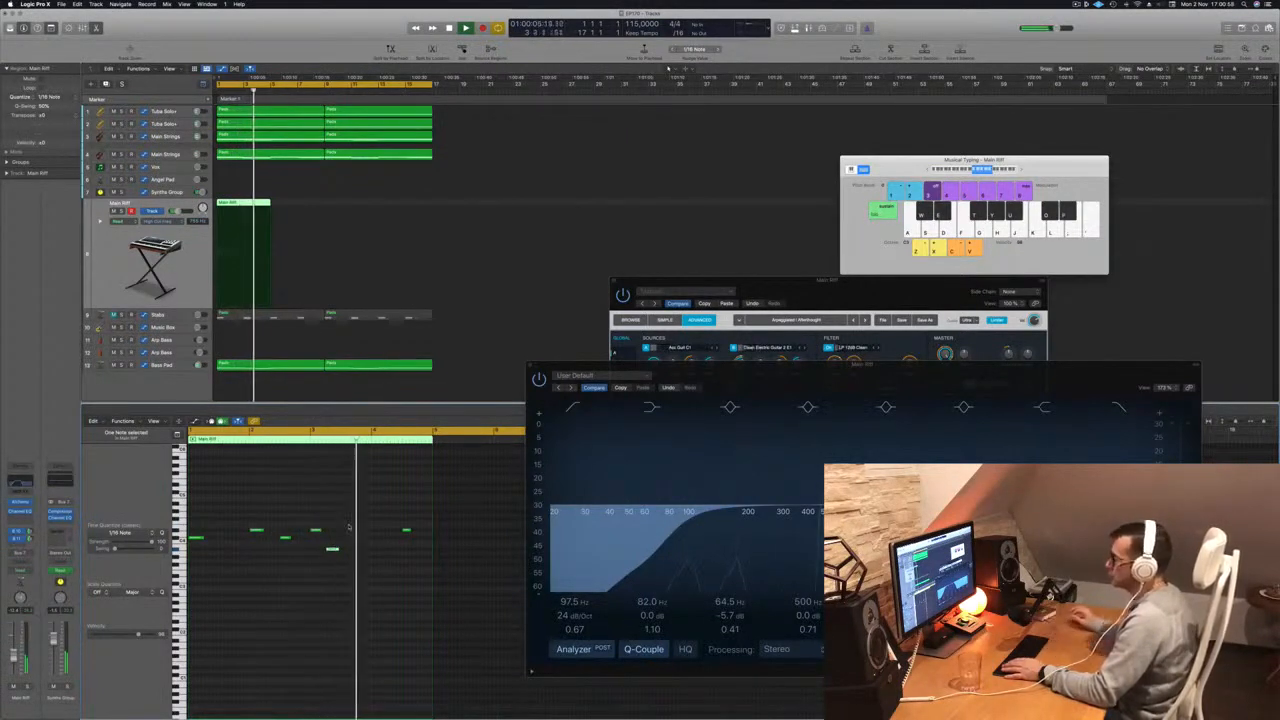
- Swap the positions of the two notes in bar 3 so the lower one starts the bar, and replay the riff
{"action": "key", "text": "Return"}
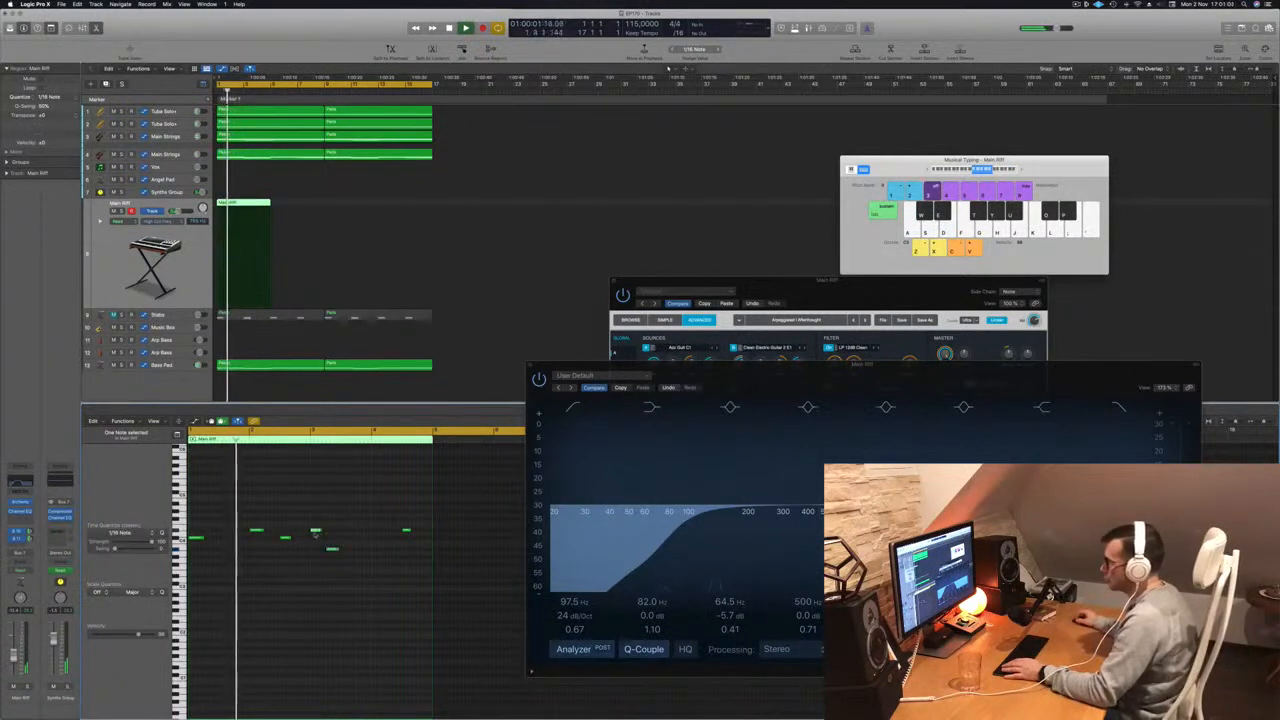
{"action": "mouse_move", "coordinate": [315, 532]}
{"action": "left_mouse_down"}
{"action": "mouse_move", "coordinate": [316, 549]}
{"action": "mouse_move", "coordinate": [337, 532]}
{"action": "left_mouse_up"}
{"action": "left_click", "coordinate": [311, 542]}
{"action": "key", "text": "Return"}
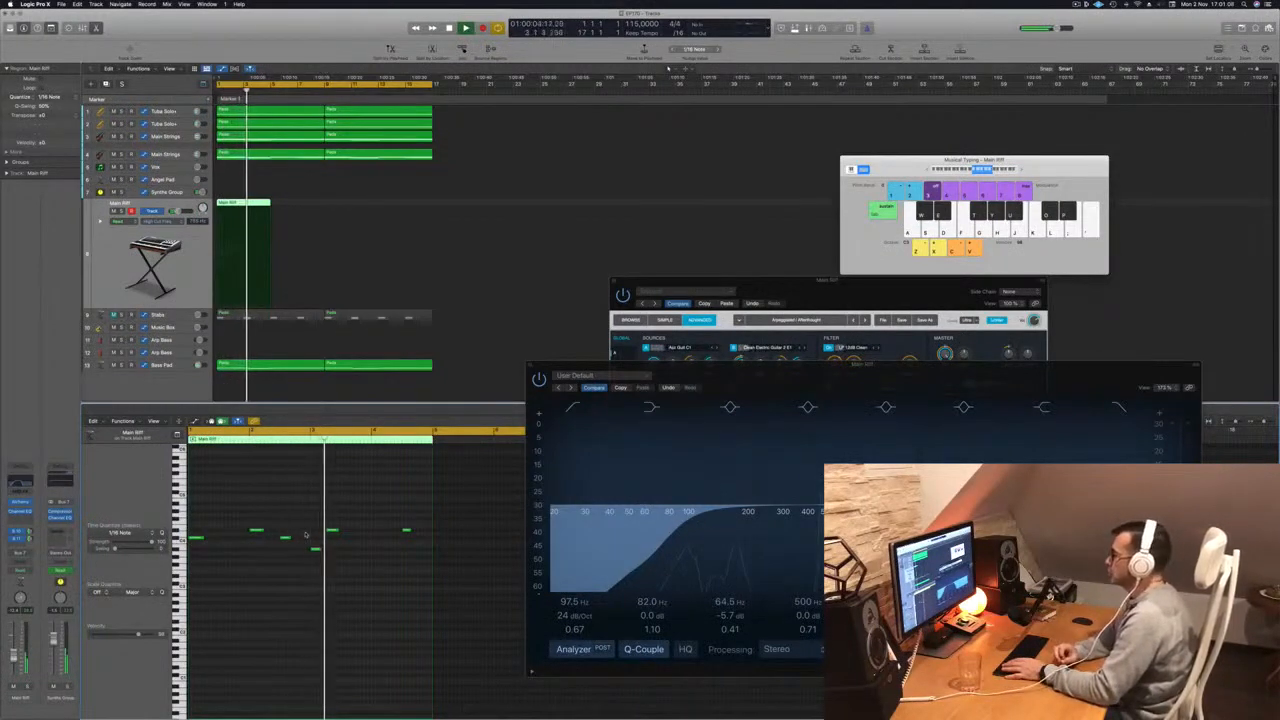
- Move the riff's last note to bar 3 beat 3 at the first note's pitch and listen from the start
{"action": "key", "text": "Return"}
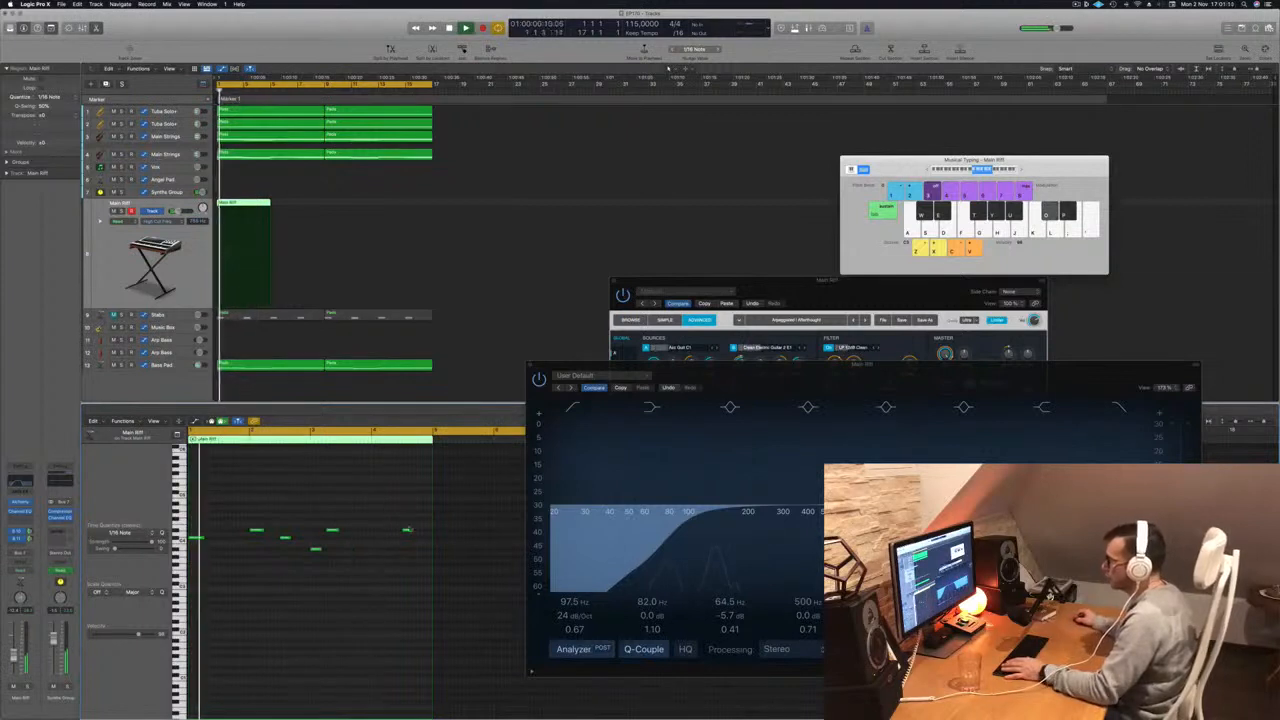
{"action": "left_click_drag", "start_coordinate": [406, 530], "coordinate": [346, 538]}
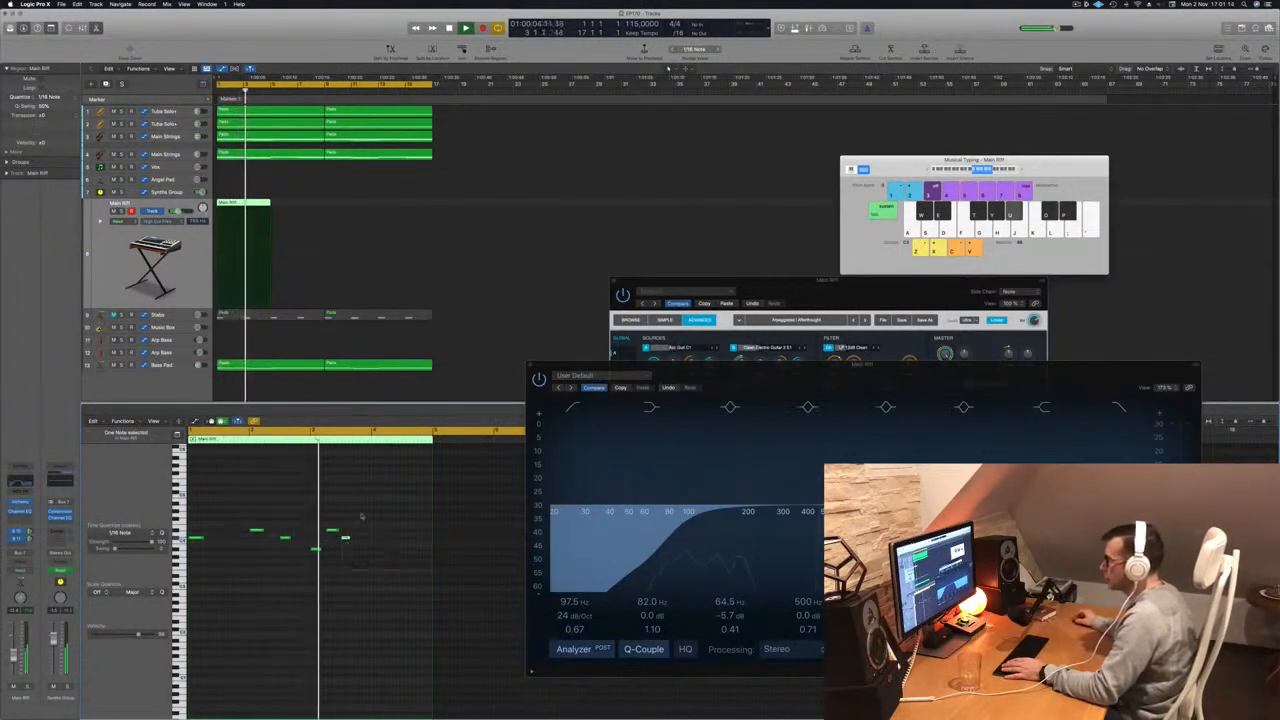
{"action": "key", "text": "Return"}
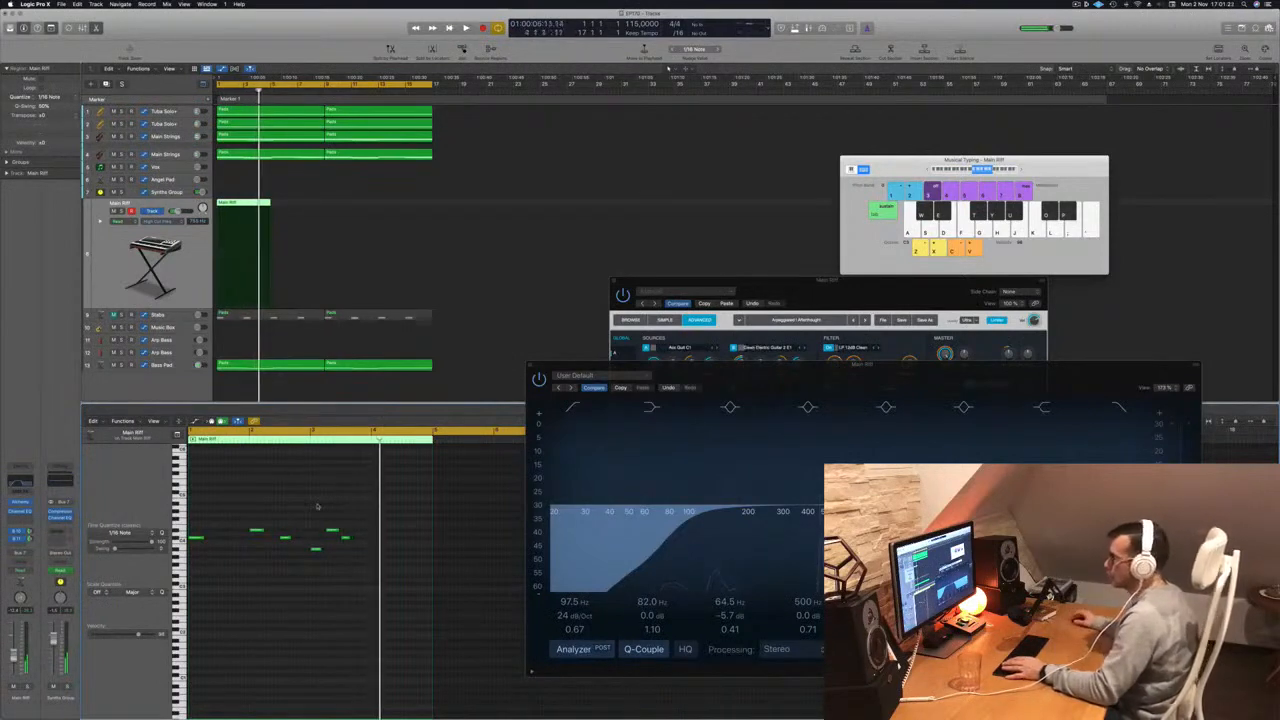
- Extend the riff with four copied notes at varied pitches, one per beat from bar 3 beat 4 to bar 4 beat 3
{"action": "mouse_move", "coordinate": [345, 538]}
{"action": "left_mouse_down"}
{"action": "mouse_move", "coordinate": [366, 541]}
{"action": "mouse_move", "coordinate": [360, 550]}
{"action": "left_mouse_up"}
{"action": "key", "text": "space"}
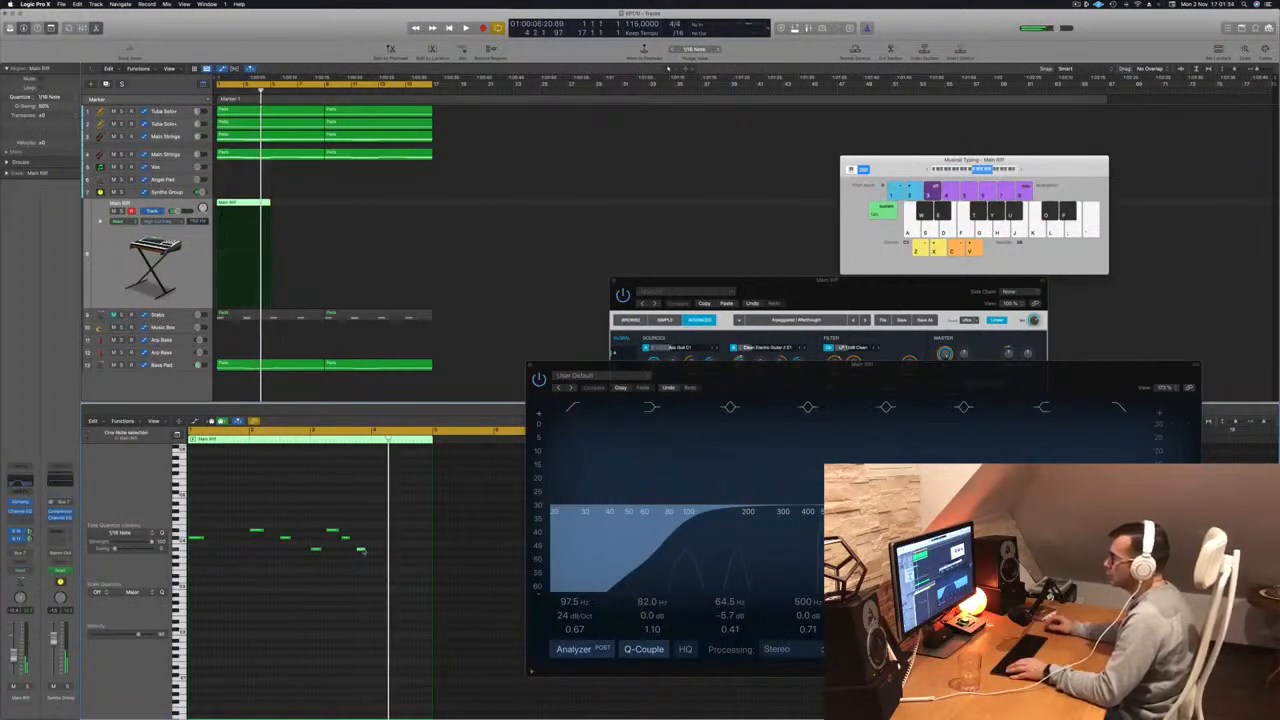
{"action": "mouse_move", "coordinate": [373, 555]}
{"action": "left_mouse_down"}
{"action": "mouse_move", "coordinate": [380, 563]}
{"action": "mouse_move", "coordinate": [391, 540]}
{"action": "left_mouse_up"}
{"action": "key", "text": "space"}
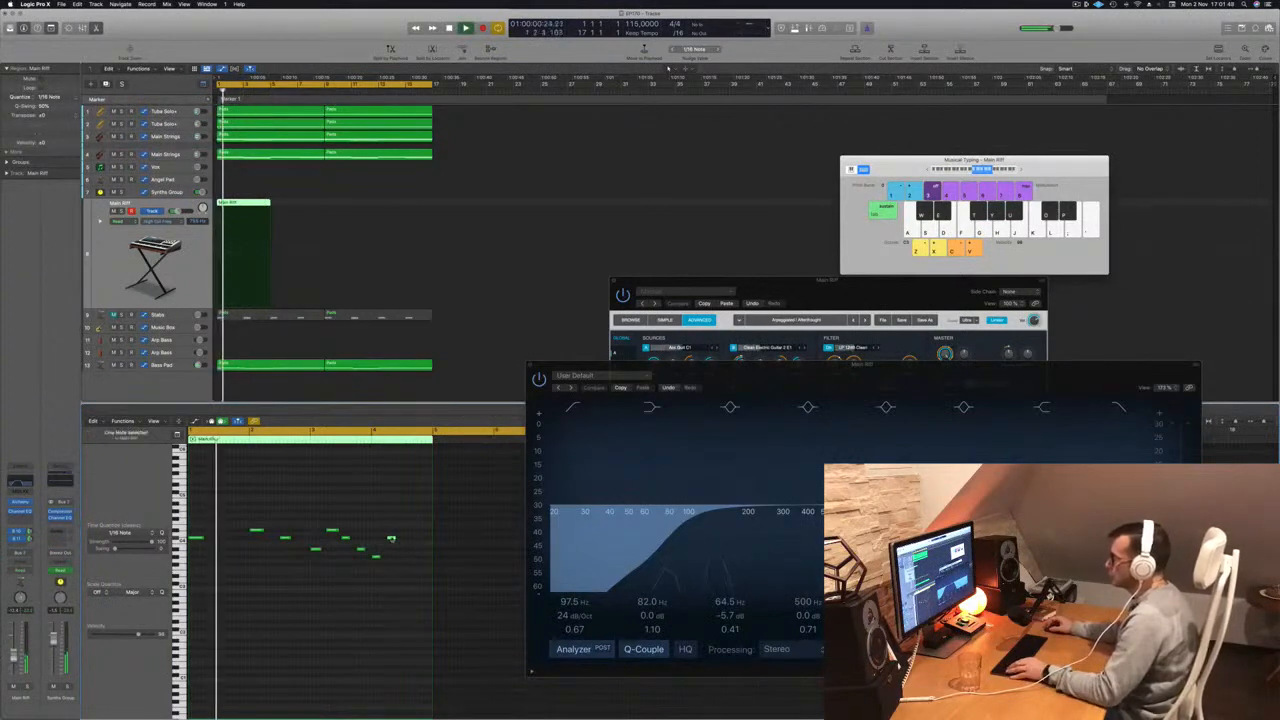
{"action": "left_click_drag", "start_coordinate": [392, 538], "coordinate": [409, 553]}
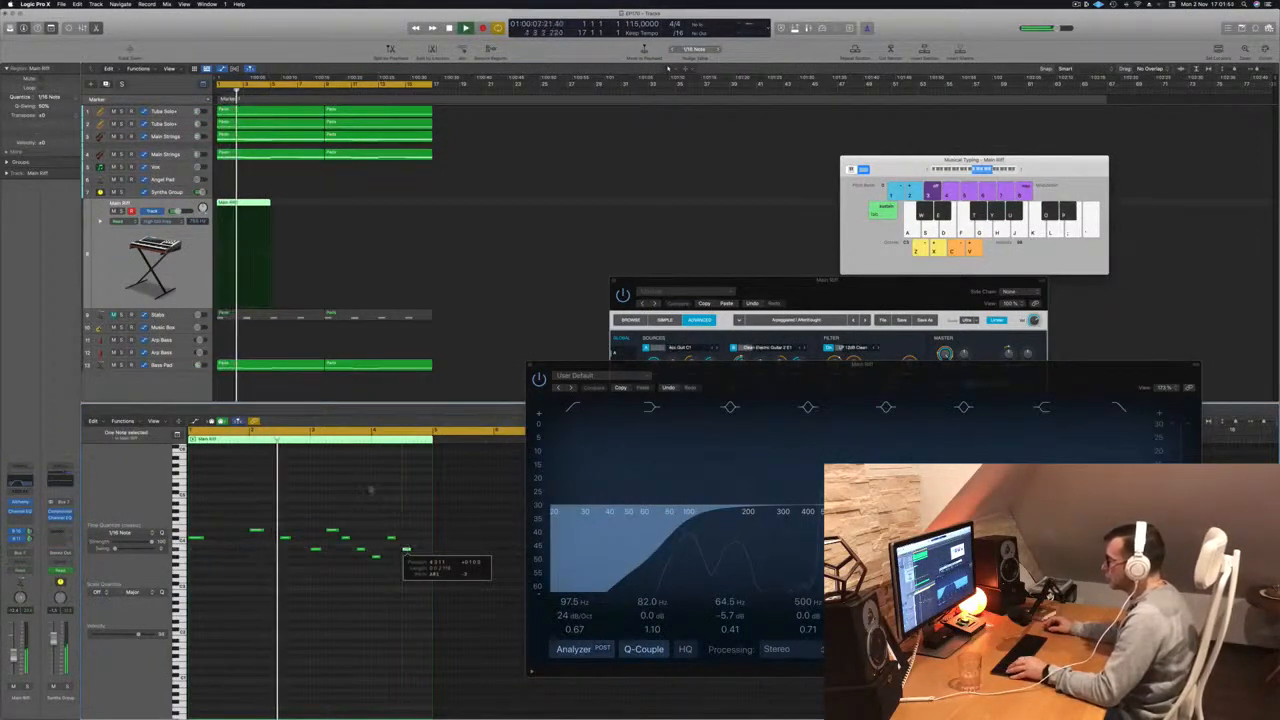
{"action": "left_click", "coordinate": [371, 489]}
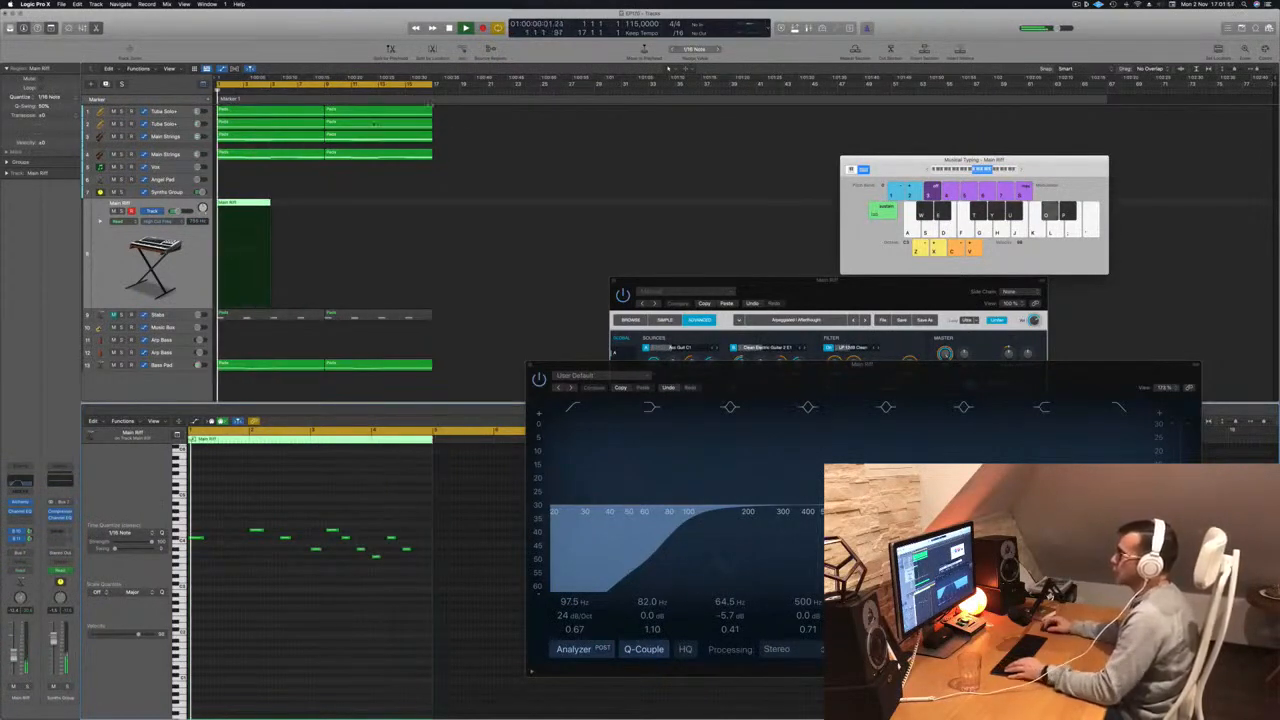
- Copy the Main Riff region to bar 5 and reposition the Channel EQ and Alchemy windows so Alchemy is fully visible
{"action": "left_click_drag", "start_coordinate": [242, 203], "coordinate": [296, 208]}
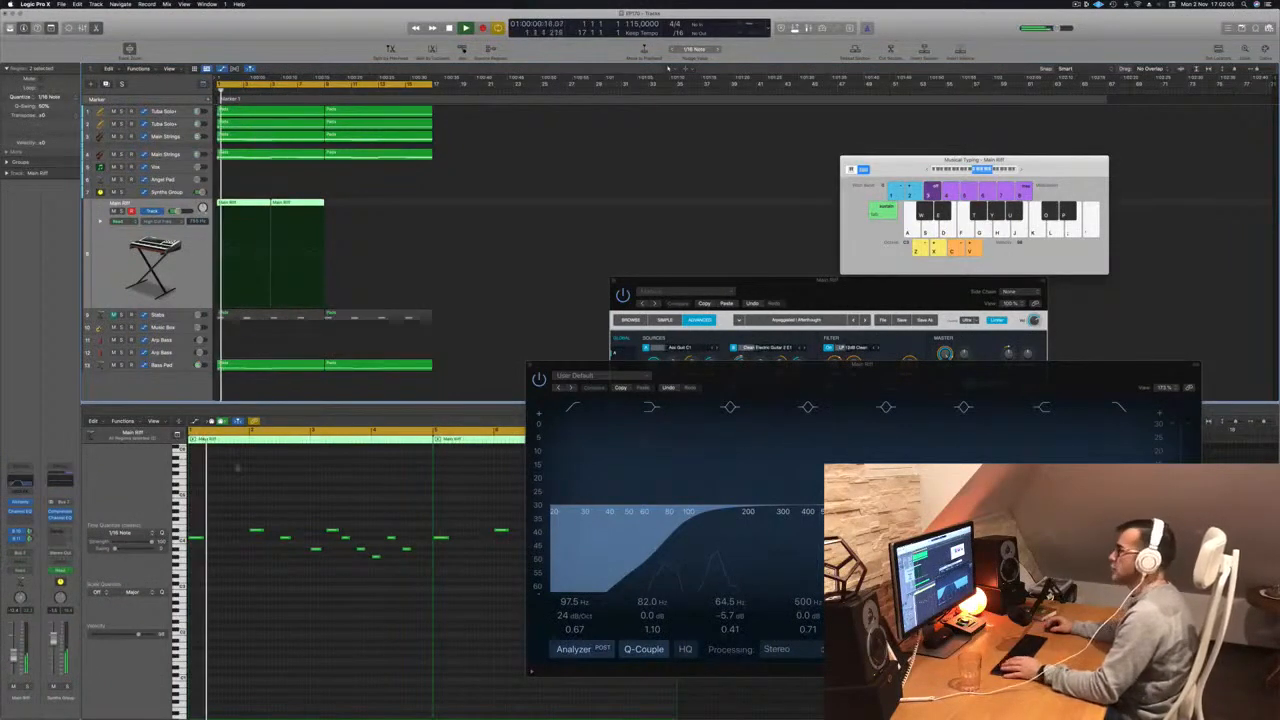
{"action": "left_click_drag", "start_coordinate": [744, 390], "coordinate": [766, 425]}
{"action": "left_click_drag", "start_coordinate": [827, 281], "coordinate": [795, 133]}
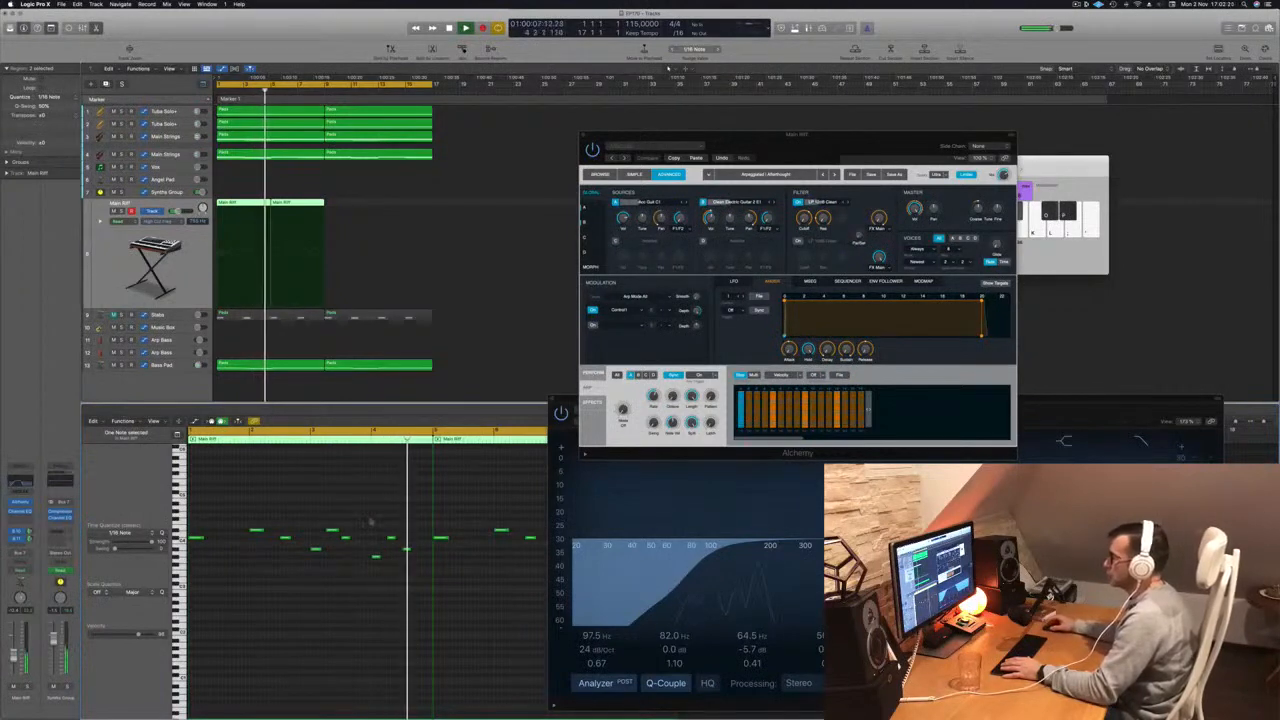
- Repeat the Main Riff region from bar 1 and copy the resulting pair to bar 9, filling all 16 bars
{"action": "left_click", "coordinate": [312, 203]}
{"action": "scroll", "coordinate": [475, 562], "scroll_direction": "right", "scroll_amount": 5}
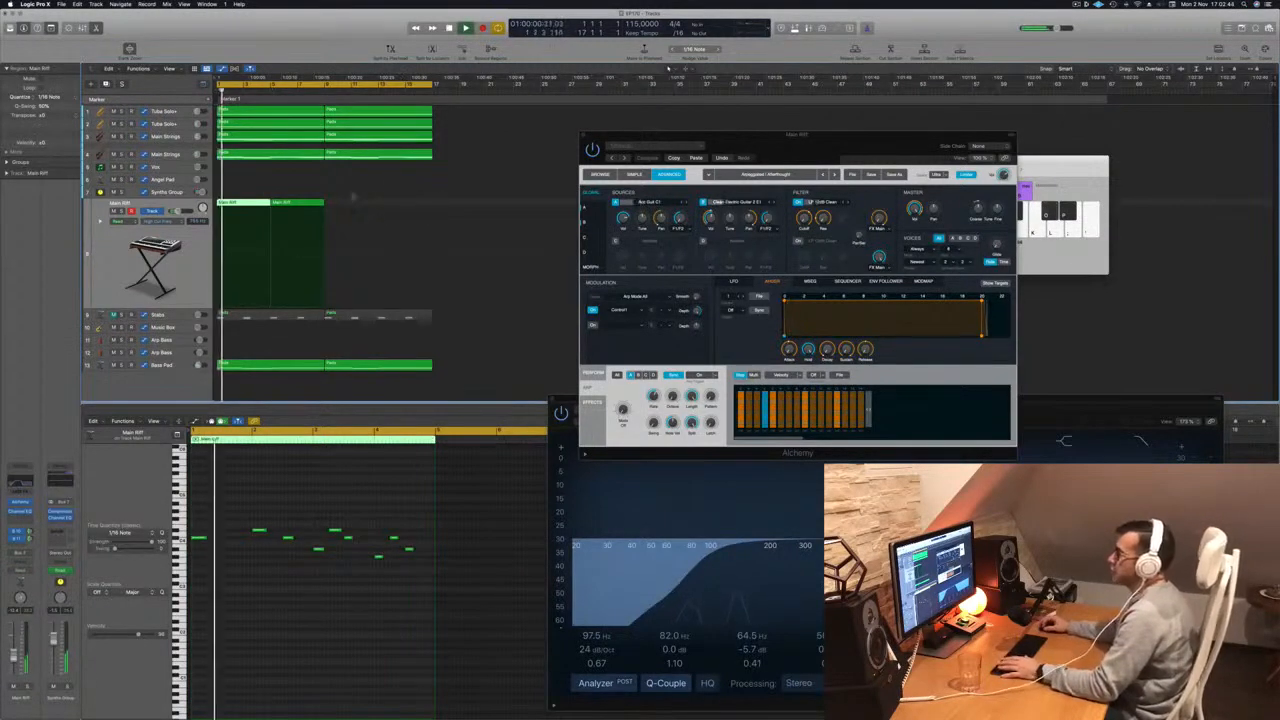
{"action": "key", "text": "super+r"}
{"action": "left_click_drag", "start_coordinate": [240, 209], "coordinate": [352, 214]}
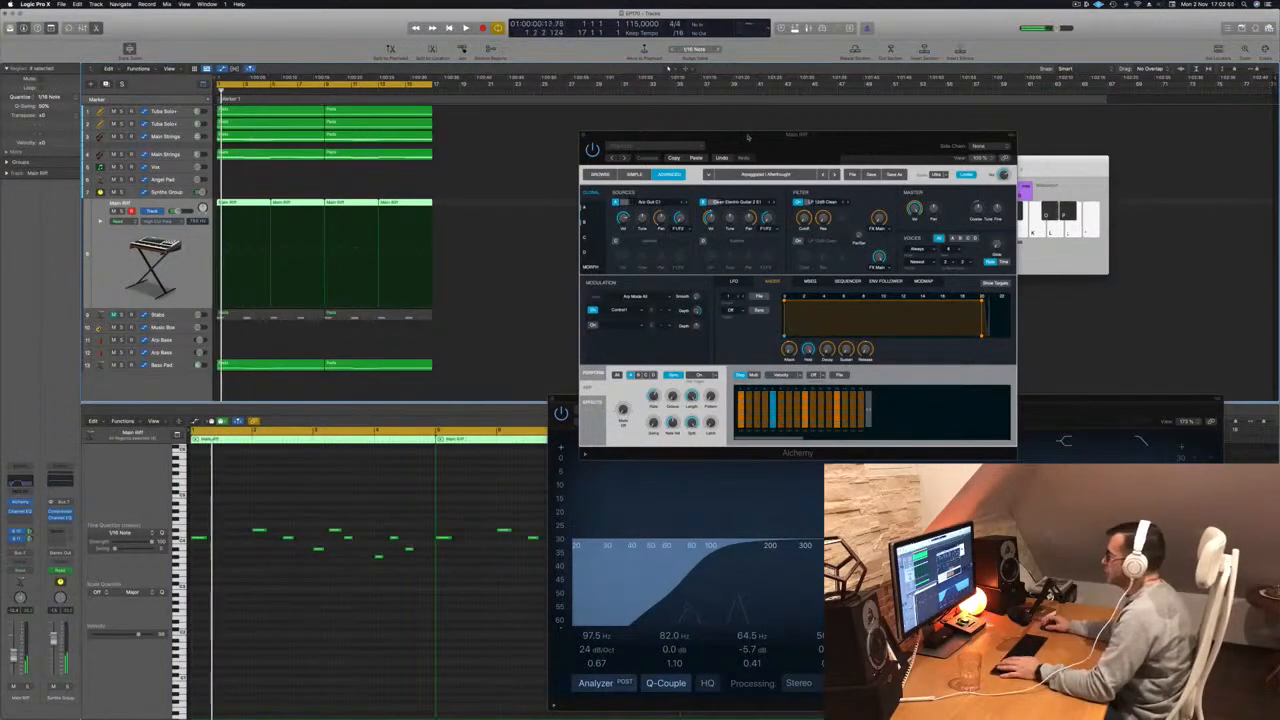
- Look through Alchemy's Browse, Simple and Advanced views for the Main Riff sound, ending on the Browse view
{"action": "left_click_drag", "start_coordinate": [751, 140], "coordinate": [716, 143]}
{"action": "left_click", "coordinate": [566, 177]}
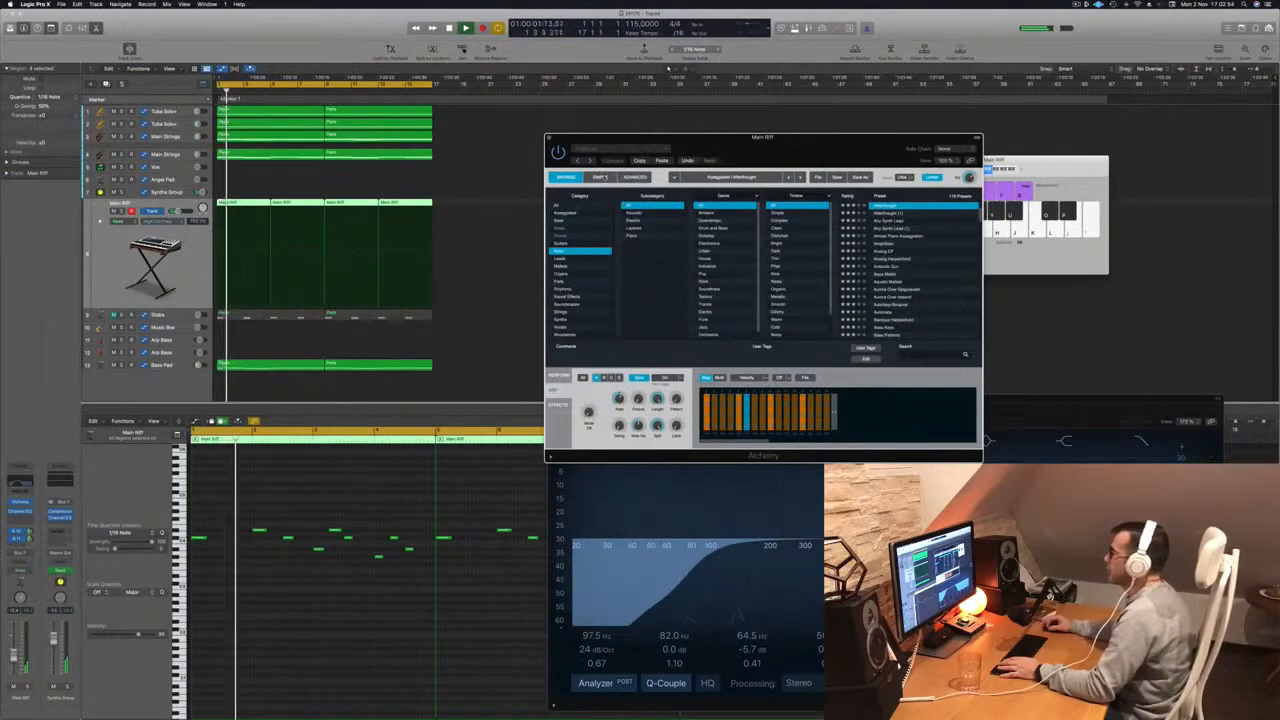
{"action": "left_click", "coordinate": [600, 177]}
{"action": "left_click", "coordinate": [566, 177]}
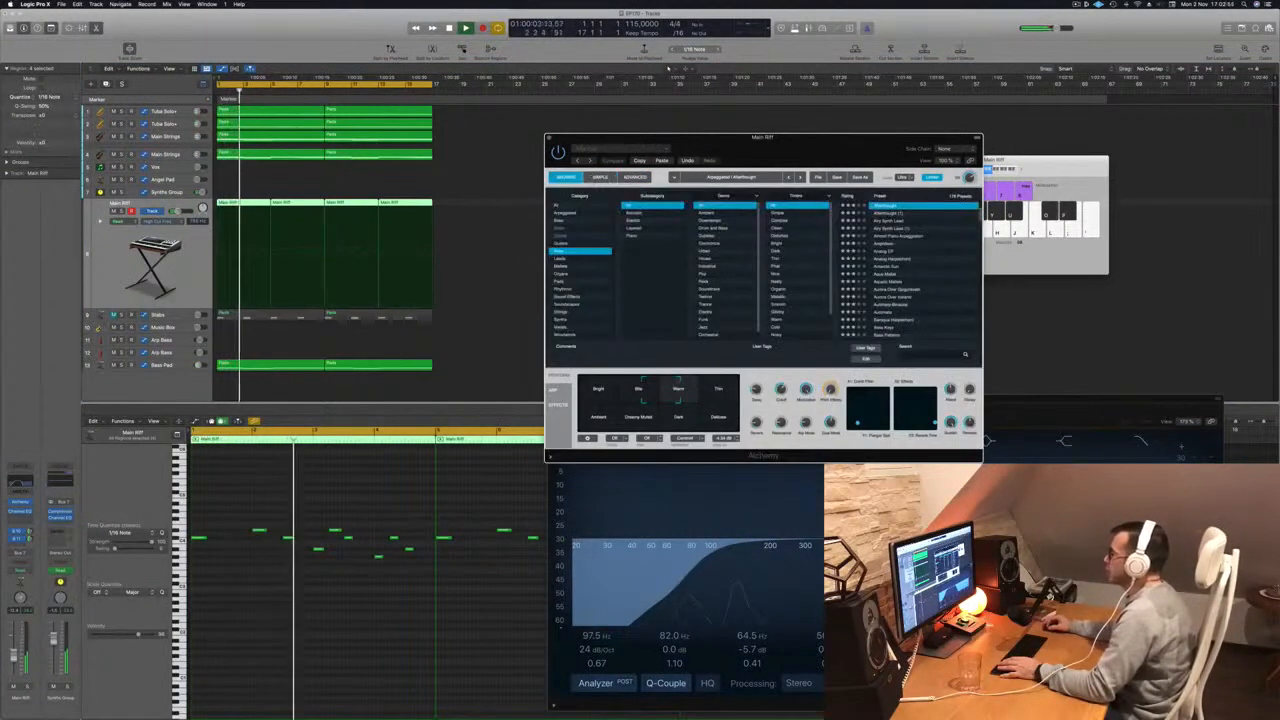
{"action": "left_click", "coordinate": [635, 177]}
{"action": "left_click", "coordinate": [566, 177]}
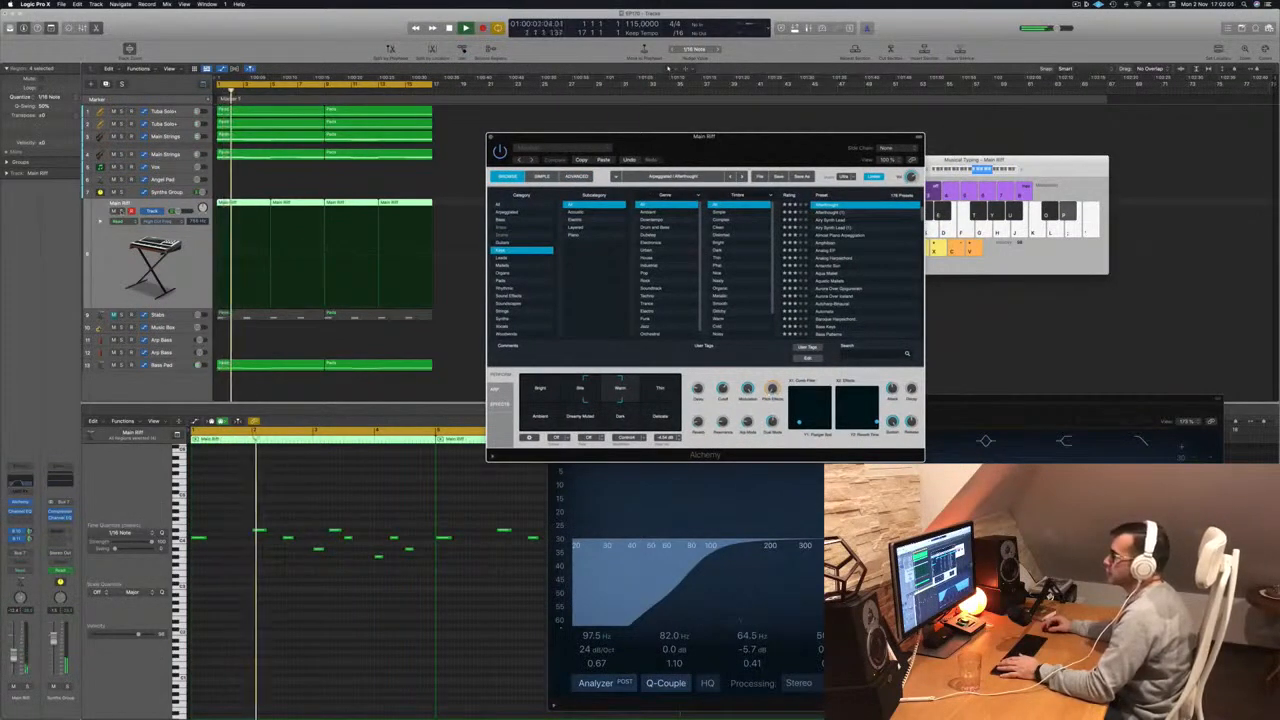
- Solo the Main Riff track, bring its Channel EQ window into view to examine the riff's spectrum, and turn solo off again
{"action": "key", "text": "ctrl+s"}
{"action": "left_click", "coordinate": [724, 364]}
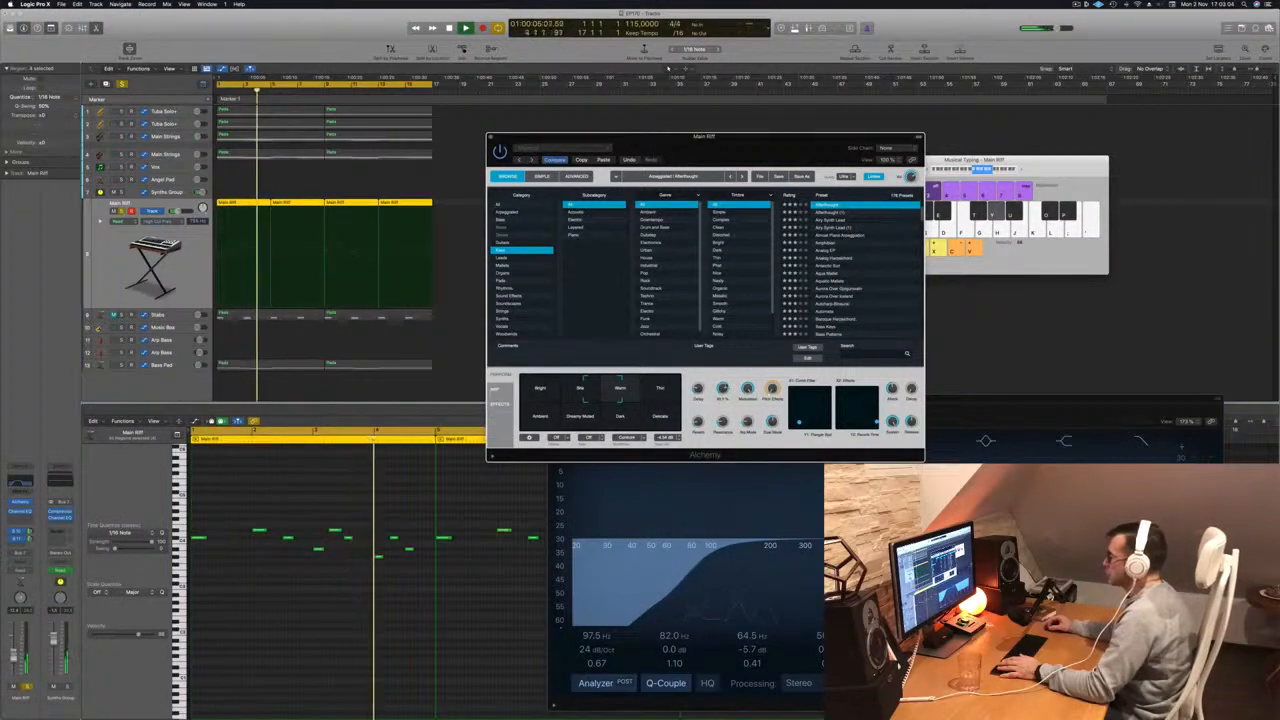
{"action": "left_click", "coordinate": [960, 404]}
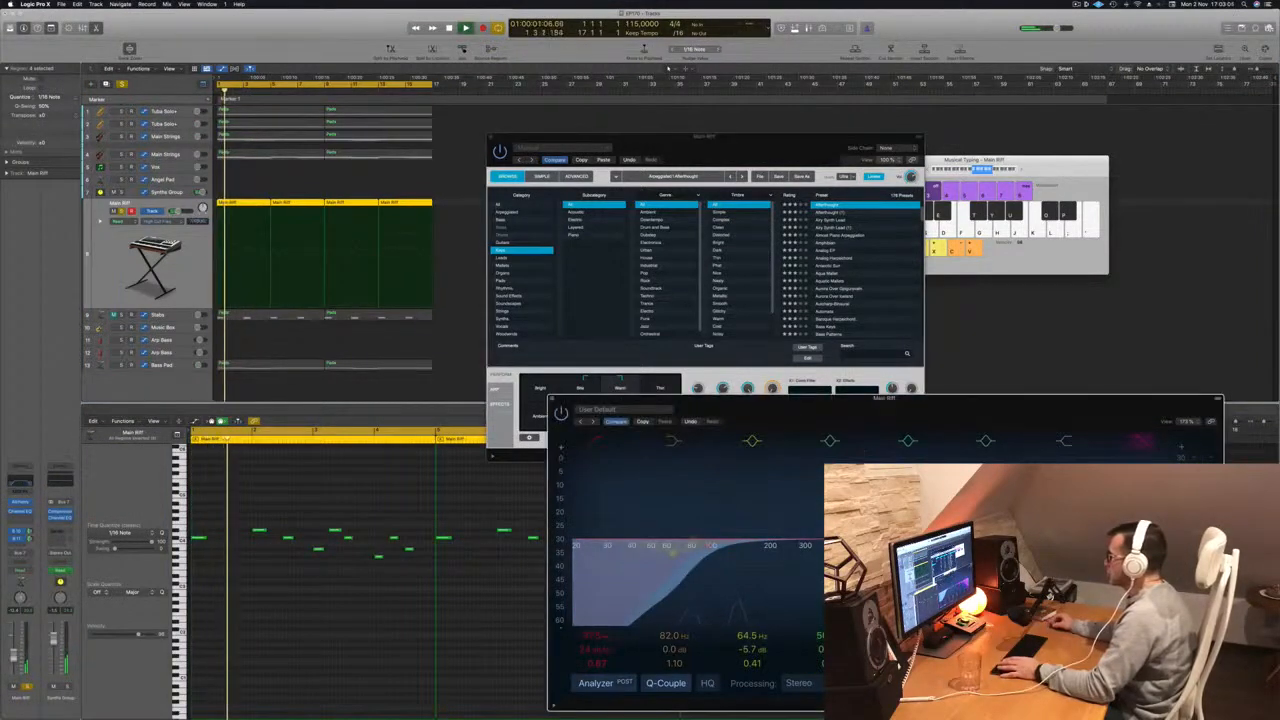
{"action": "left_click_drag", "start_coordinate": [910, 404], "coordinate": [728, 383]}
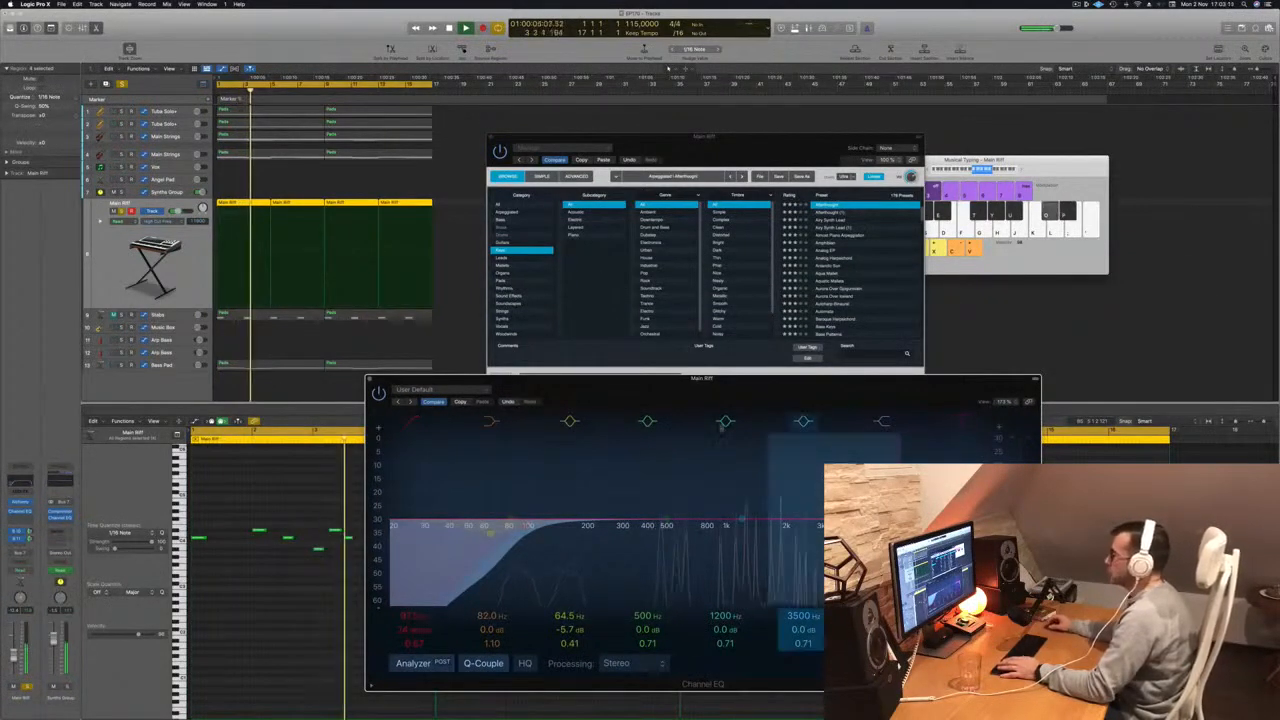
{"action": "left_click", "coordinate": [121, 212]}
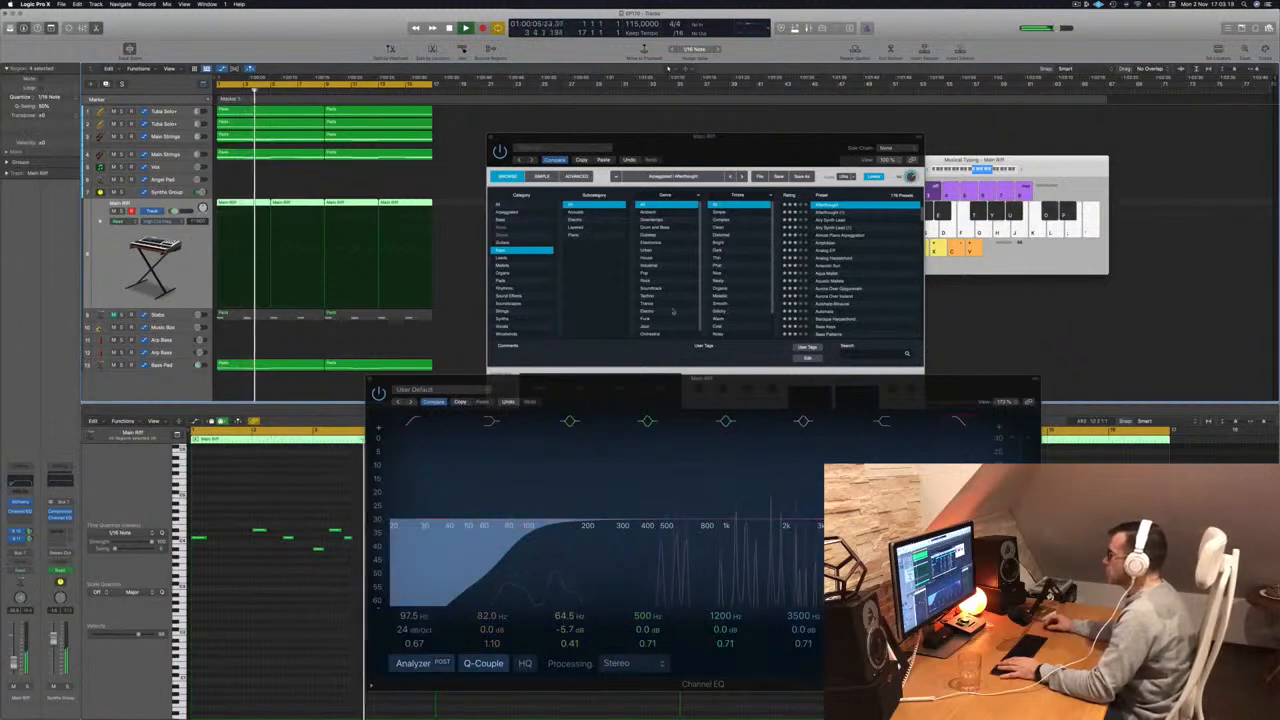
- Reposition the Alchemy window to show its performance controls and audition the Main Riff with another transform pad snapshot
{"action": "left_click_drag", "start_coordinate": [800, 154], "coordinate": [778, 122]}
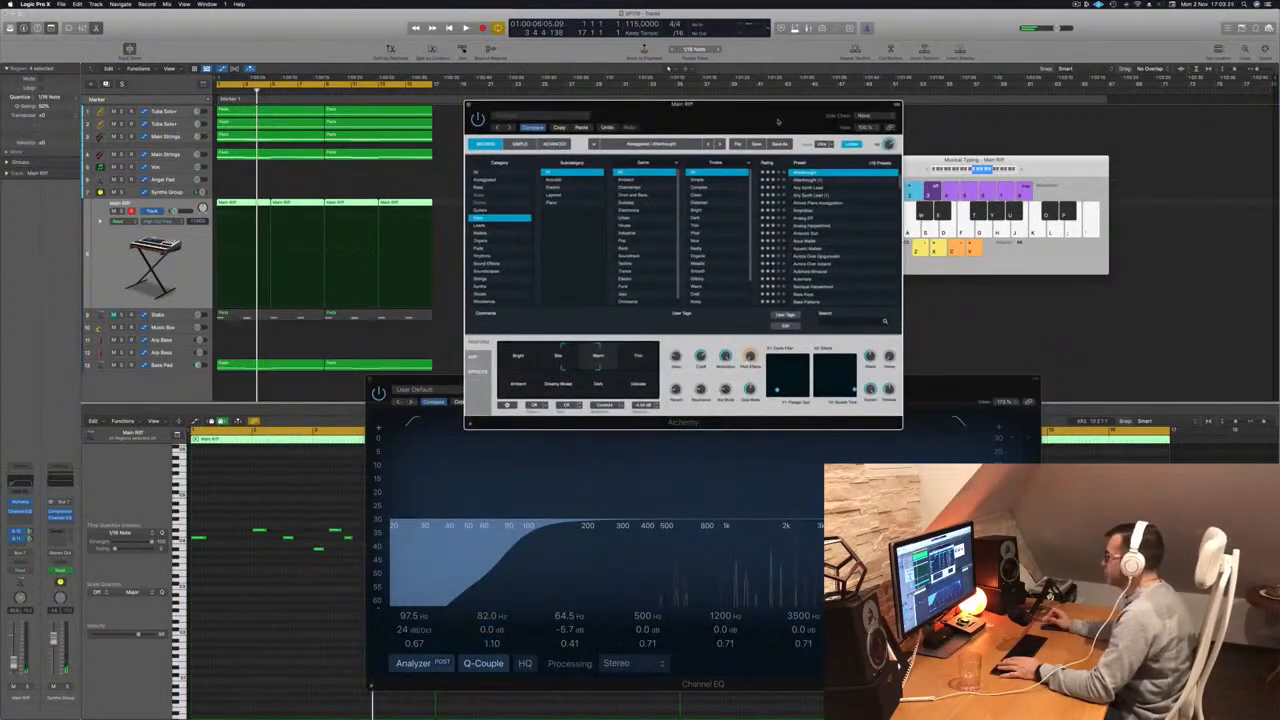
{"action": "key", "text": "space"}
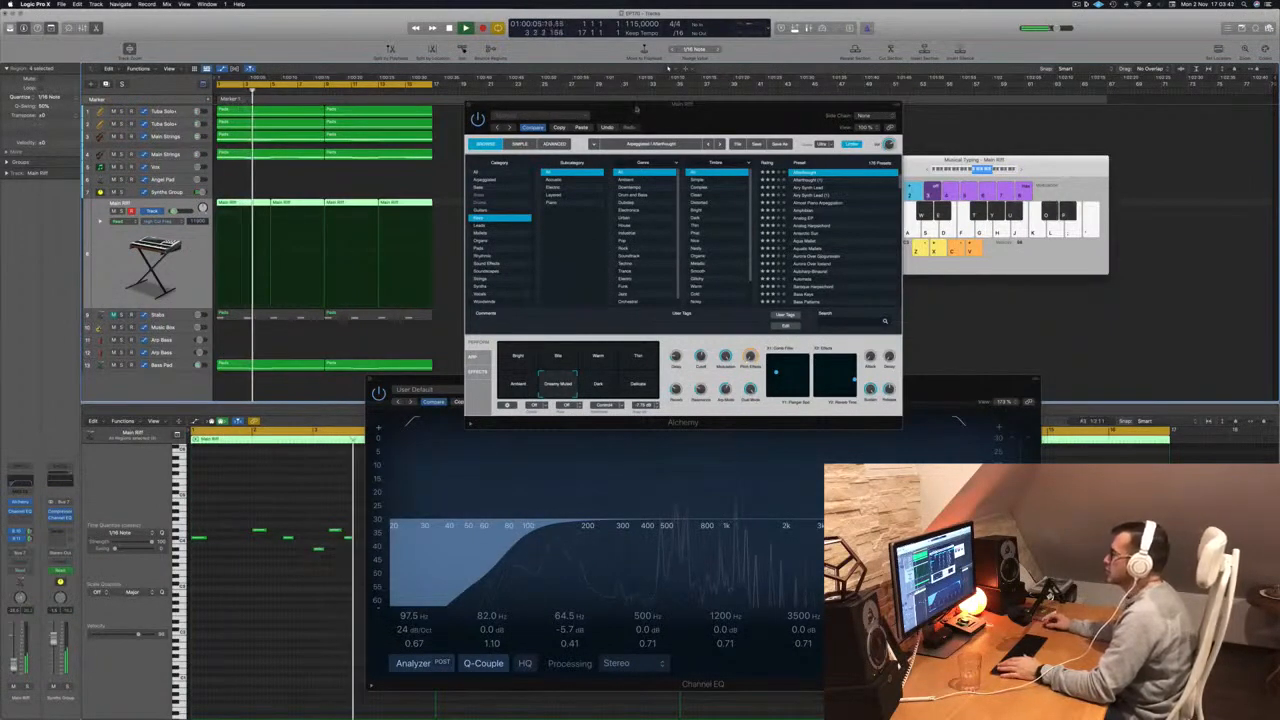
{"action": "left_click_drag", "start_coordinate": [638, 109], "coordinate": [730, 140]}
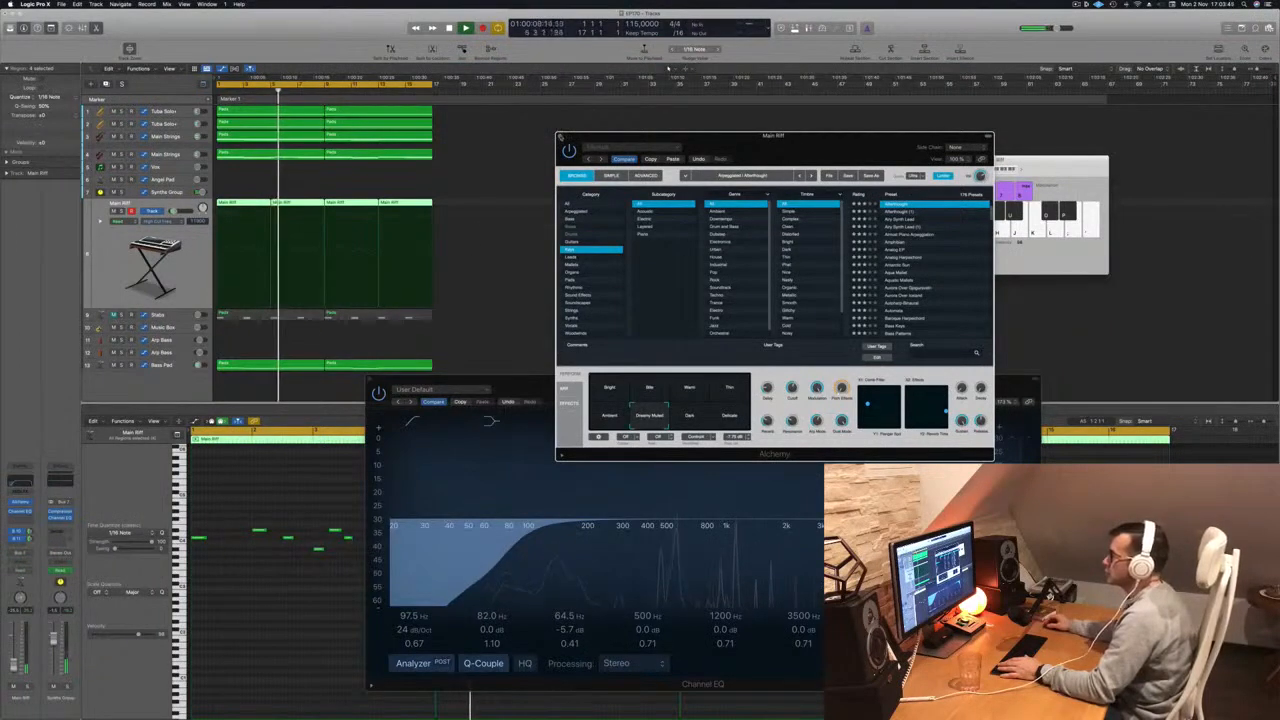
- Close the Main Riff's Alchemy and Channel EQ windows, and unmute the Stabs track for playback
{"action": "left_click", "coordinate": [561, 137]}
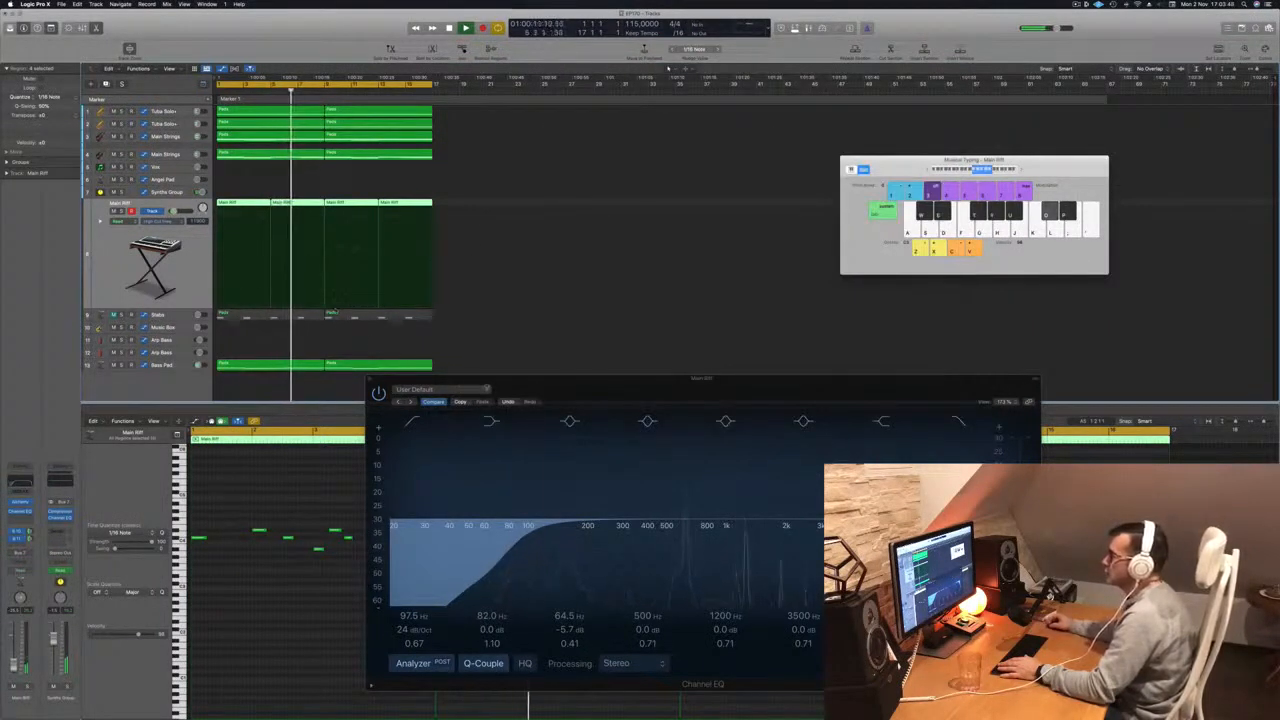
{"action": "left_click", "coordinate": [369, 379]}
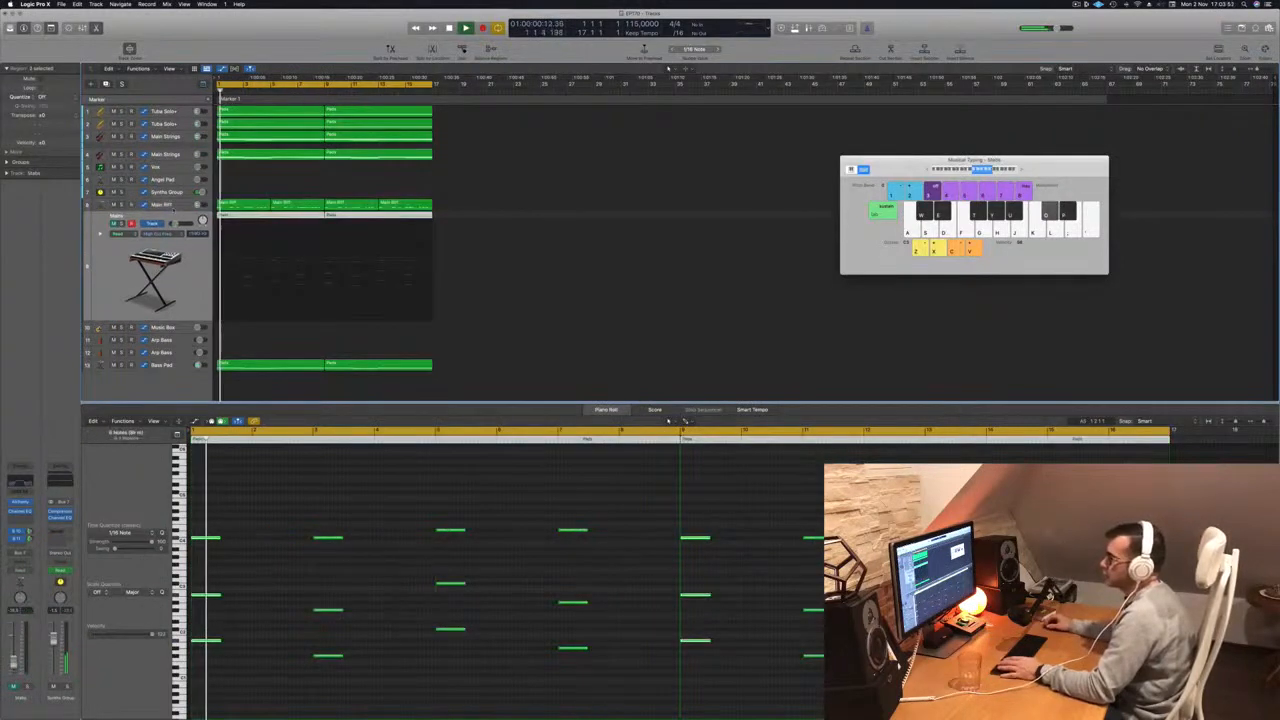
{"action": "key", "text": "space"}
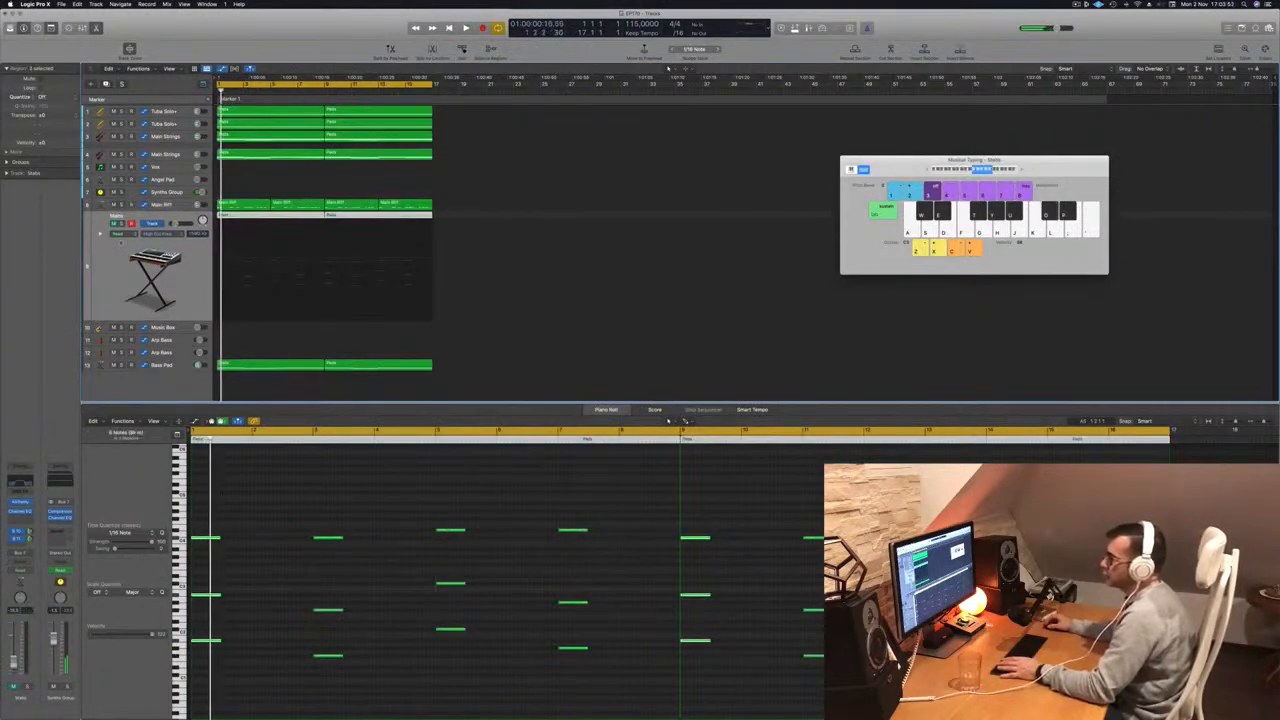
{"action": "key", "text": "space"}
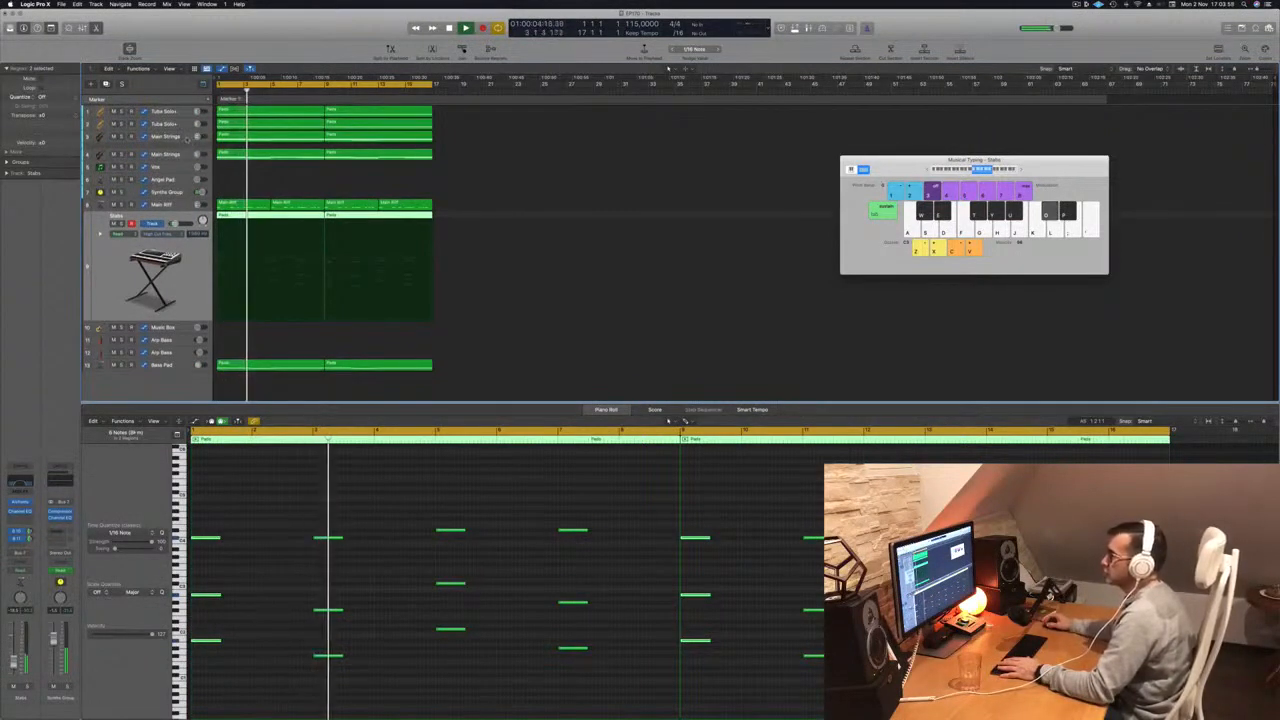
- Open the Channel EQ of the first Main Strings track and enable its high-cut band
{"action": "left_click", "coordinate": [166, 134]}
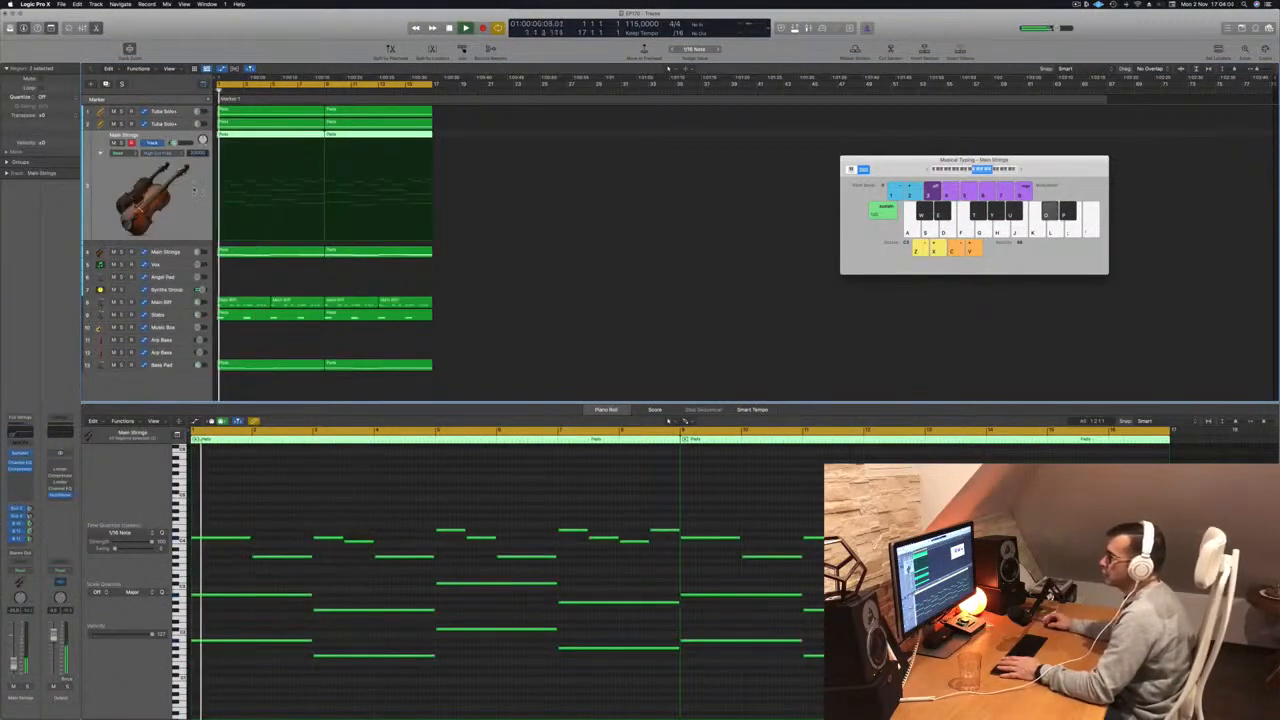
{"action": "left_click", "coordinate": [298, 162]}
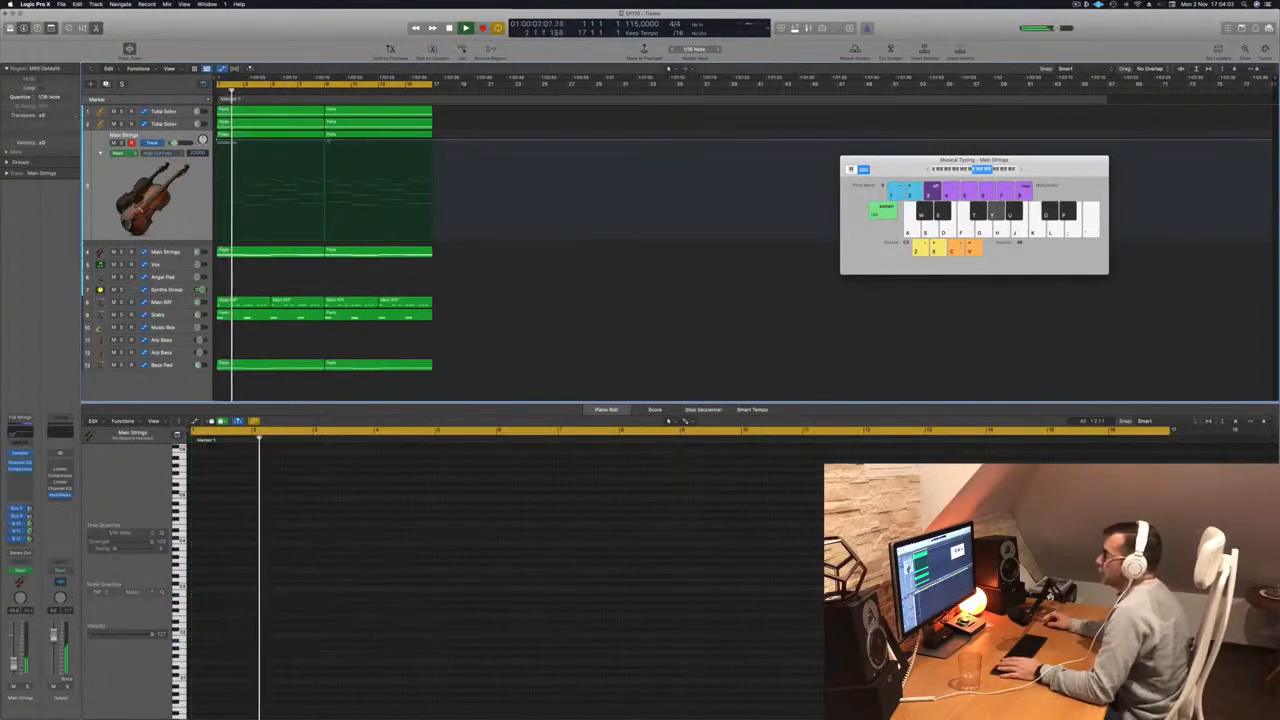
{"action": "key", "text": "space"}
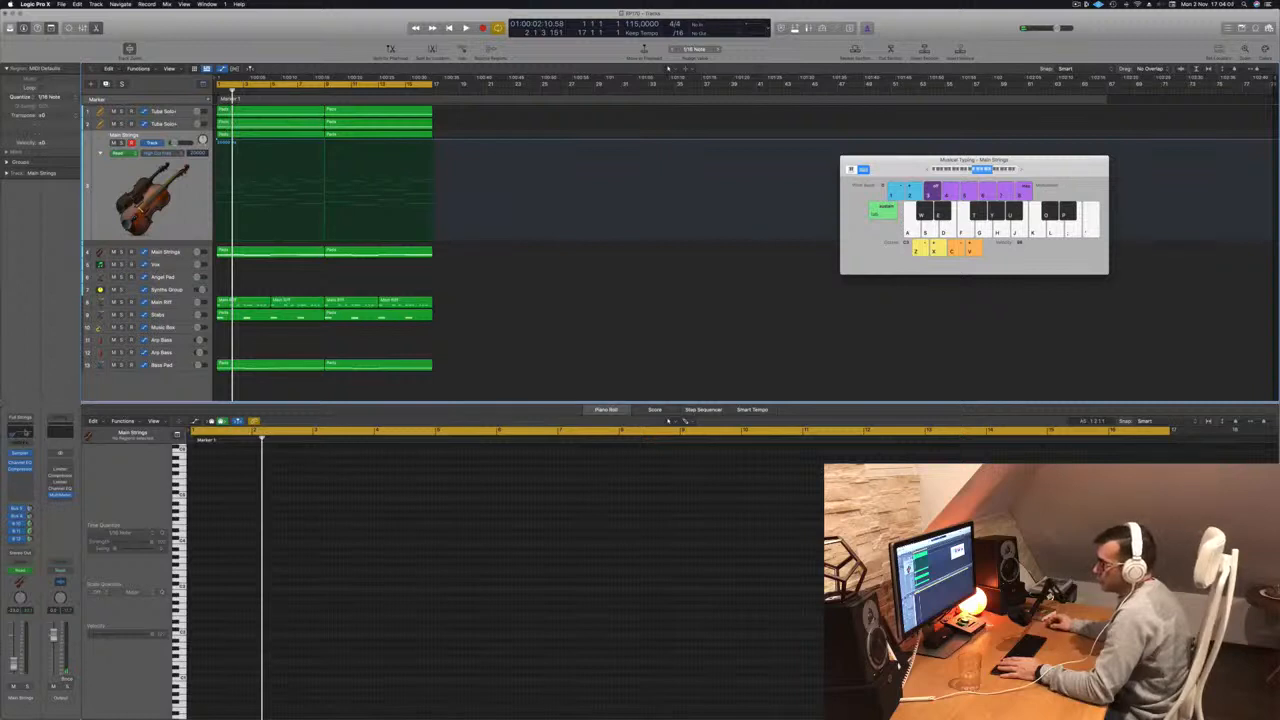
{"action": "left_click", "coordinate": [26, 433]}
{"action": "left_click", "coordinate": [1038, 223]}
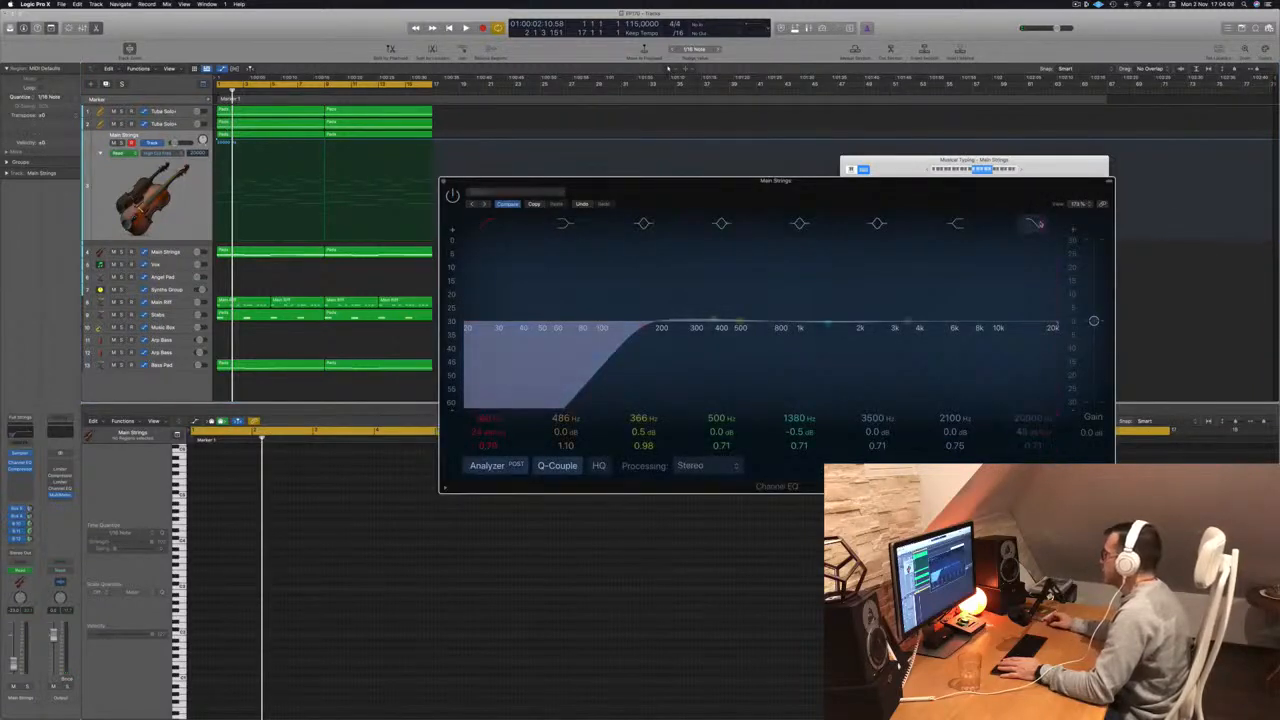
{"action": "key", "text": "space"}
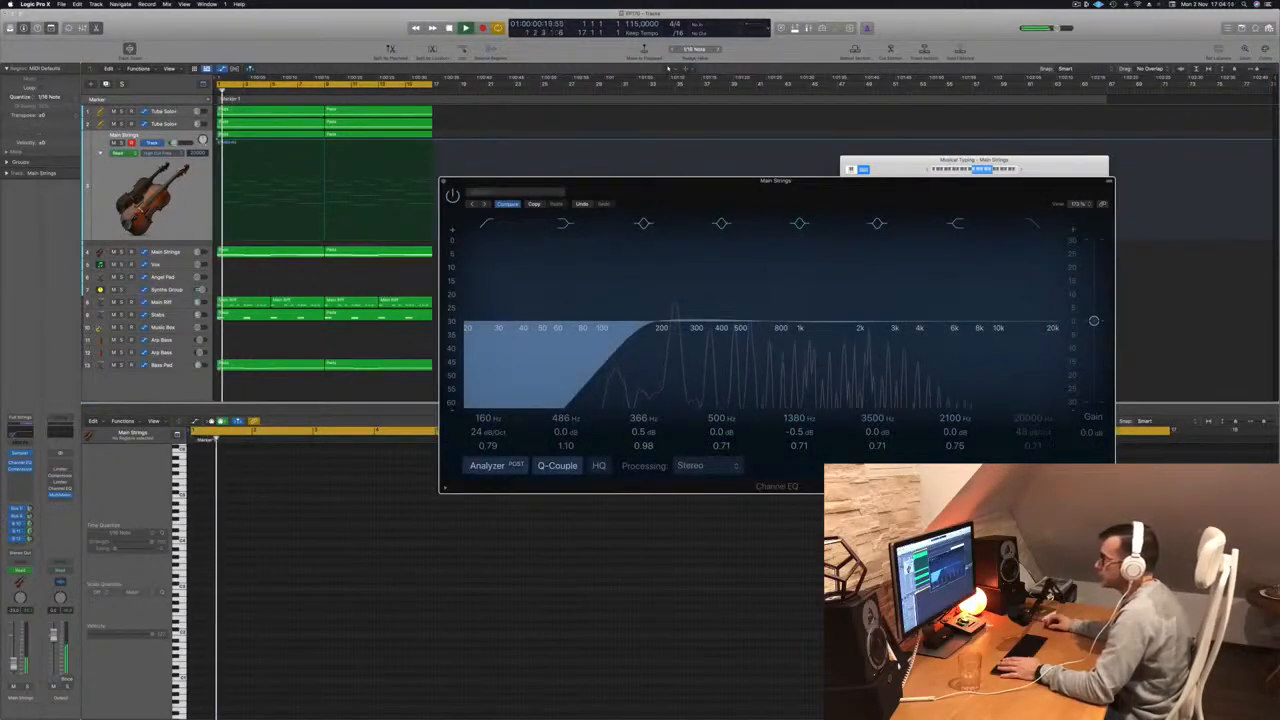
- Automate the first Main Strings high cut to hold at 338 Hz until bar 5 and rise to bar 9, and close its EQ
{"action": "left_click_drag", "start_coordinate": [222, 188], "coordinate": [222, 234]}
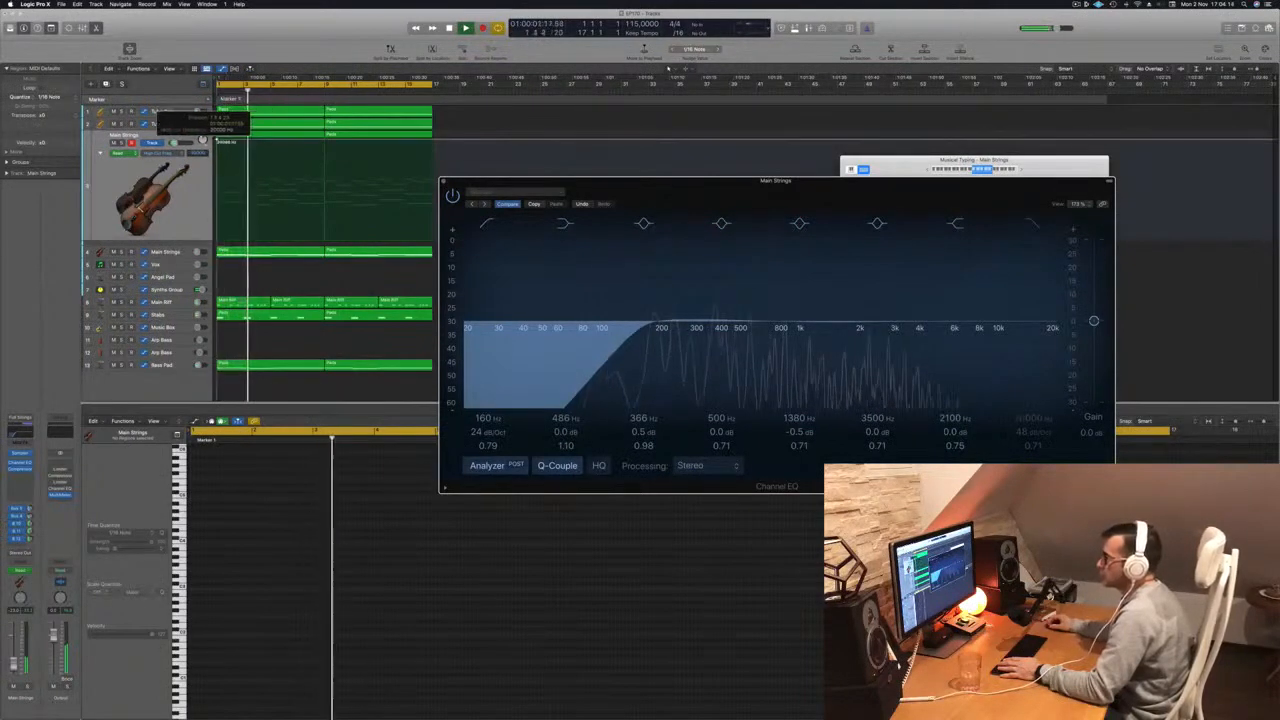
{"action": "key", "text": "space"}
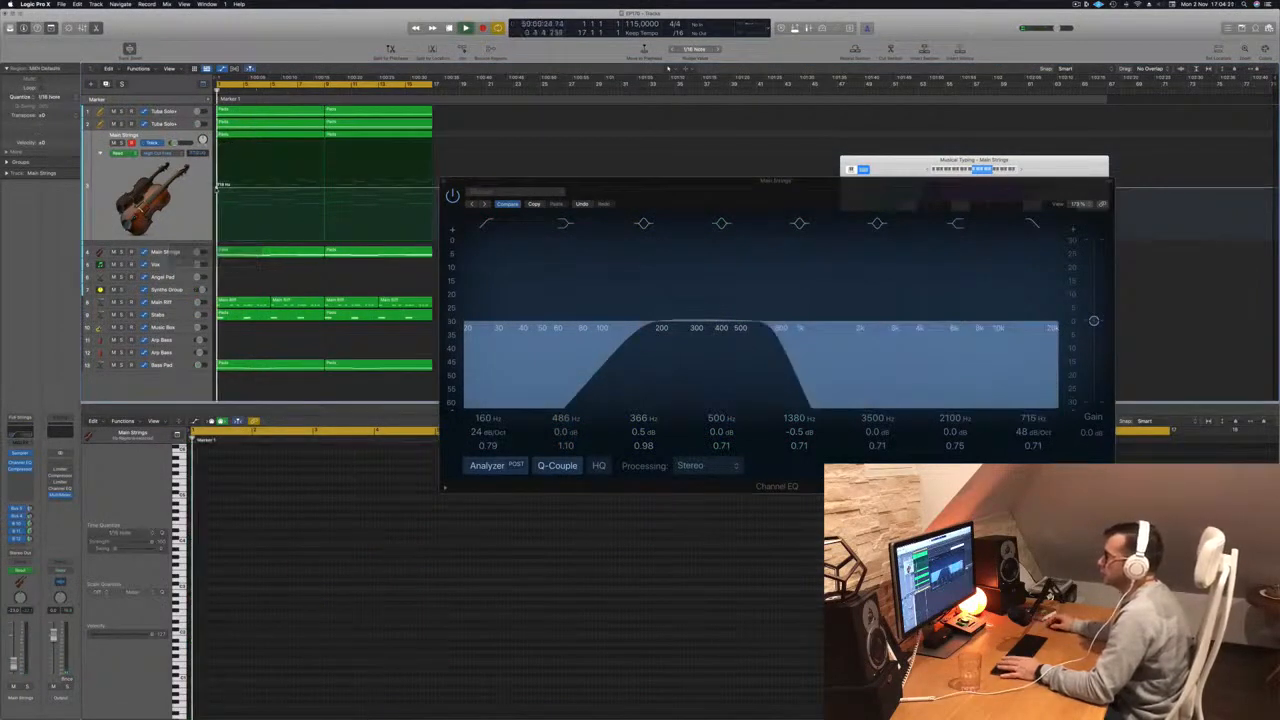
{"action": "left_click_drag", "start_coordinate": [216, 190], "coordinate": [216, 199]}
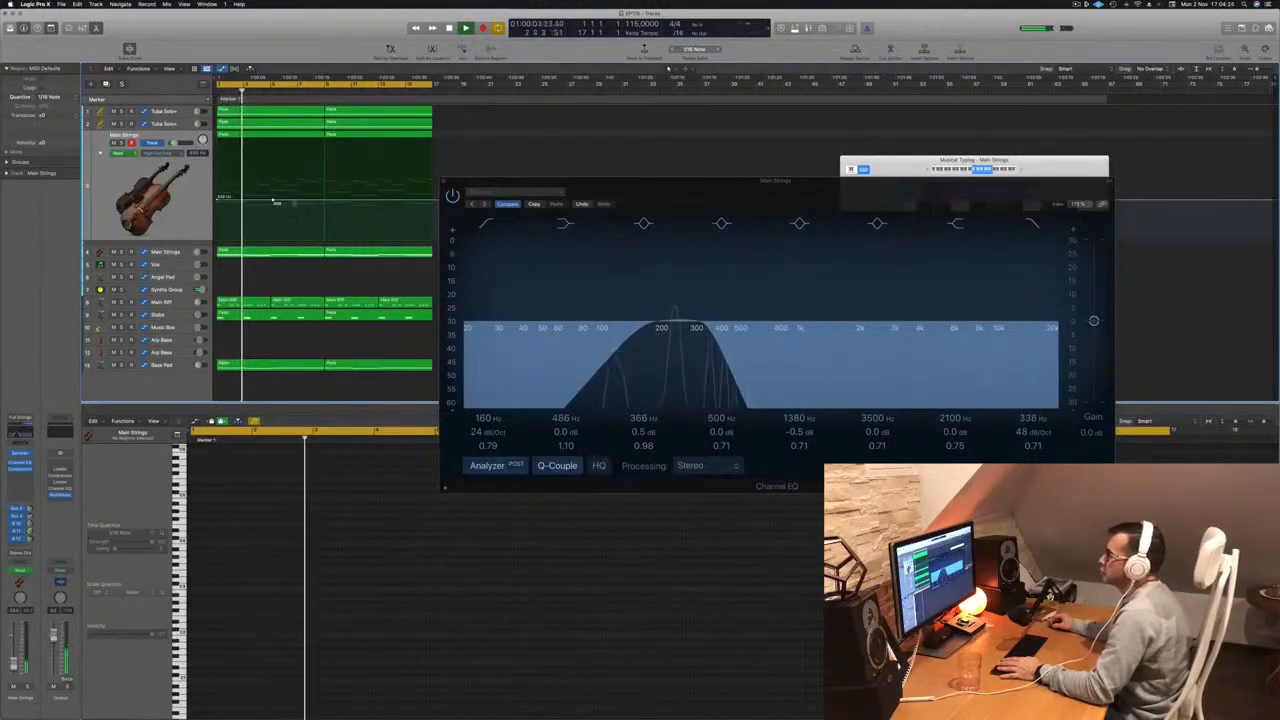
{"action": "left_click_drag", "start_coordinate": [328, 204], "coordinate": [323, 152]}
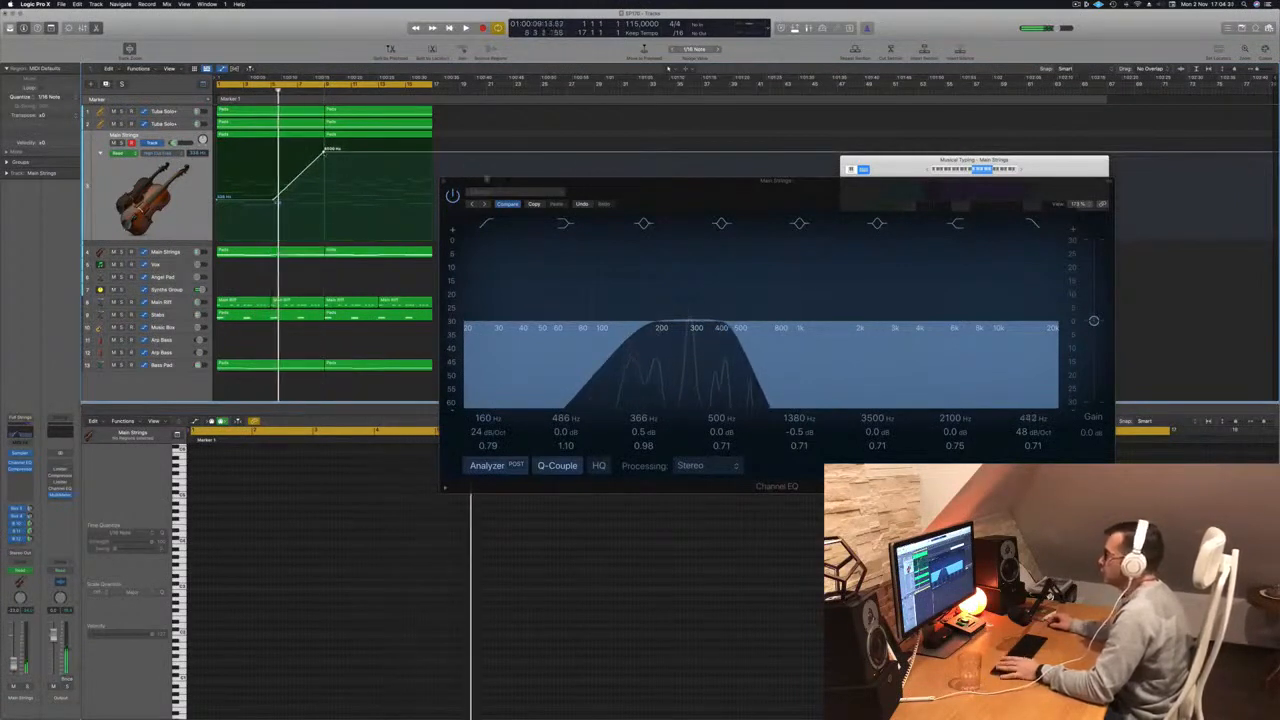
{"action": "left_click_drag", "start_coordinate": [644, 193], "coordinate": [722, 199]}
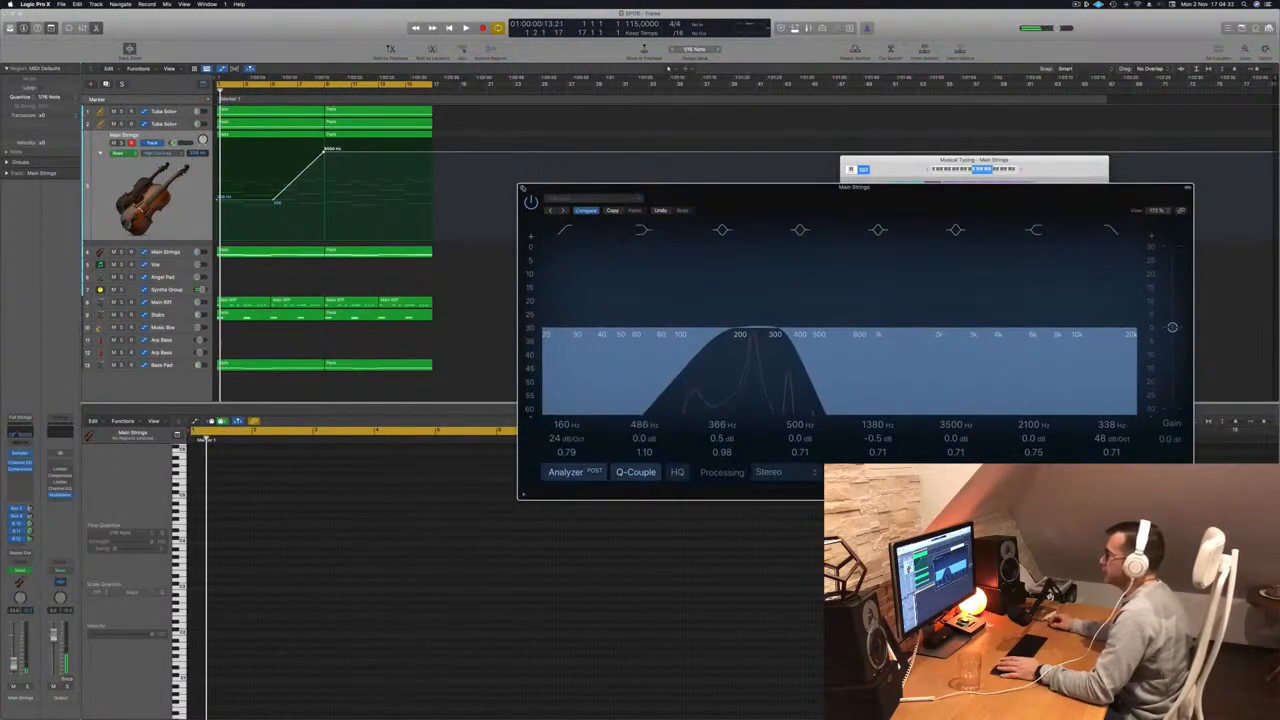
{"action": "left_click", "coordinate": [522, 188]}
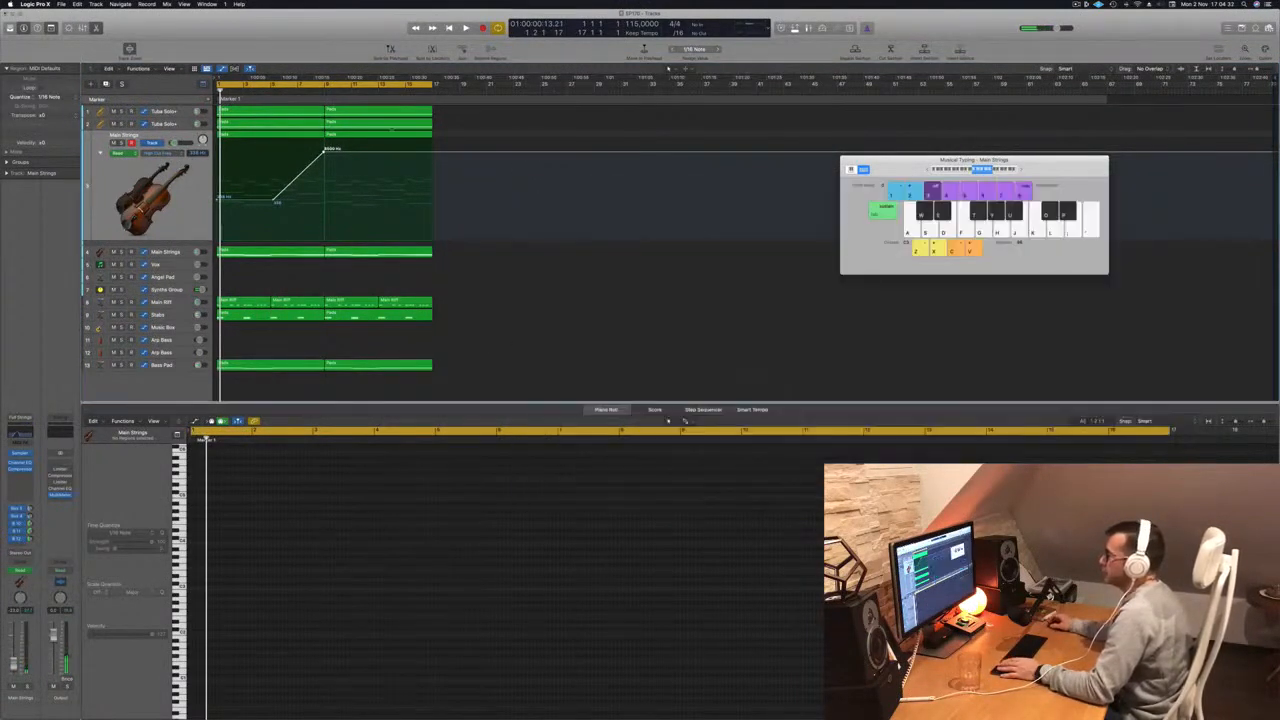
- Repeat the entire 16-bar arrangement with its automation at bar 17 and clear the selection
{"action": "key", "text": "super+r"}
{"action": "key", "text": "space"}
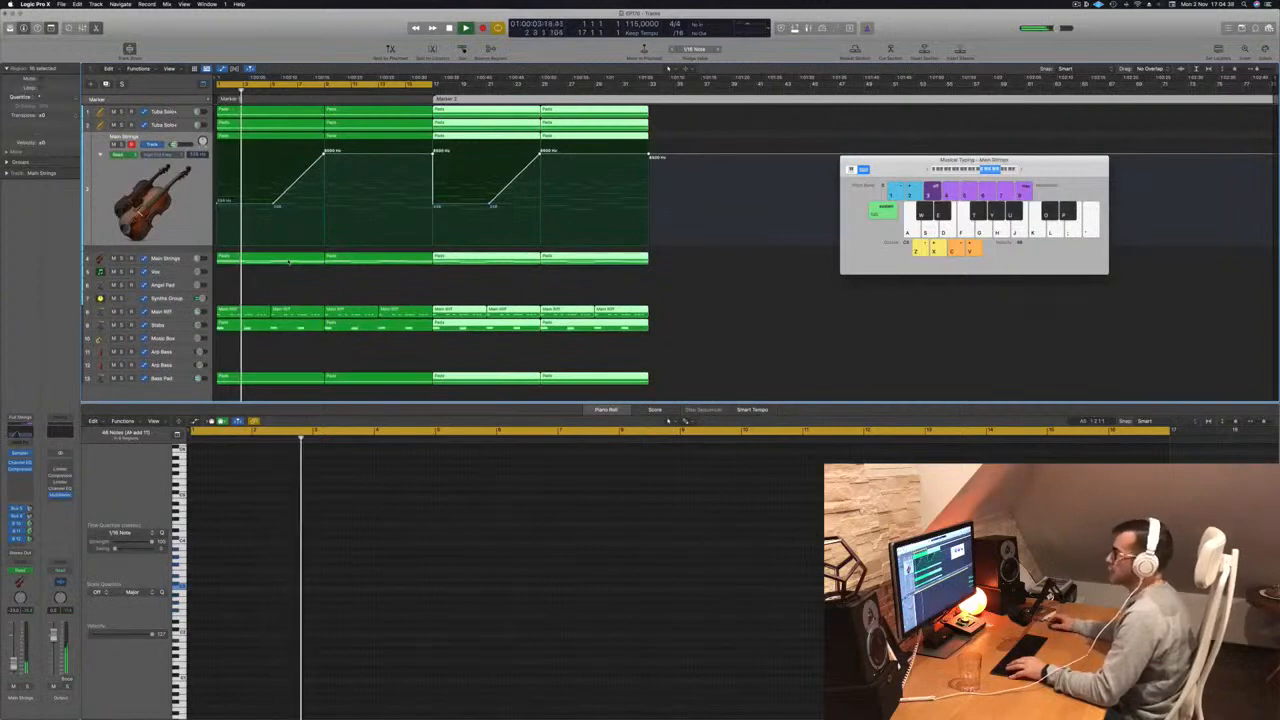
{"action": "left_click", "coordinate": [321, 283]}
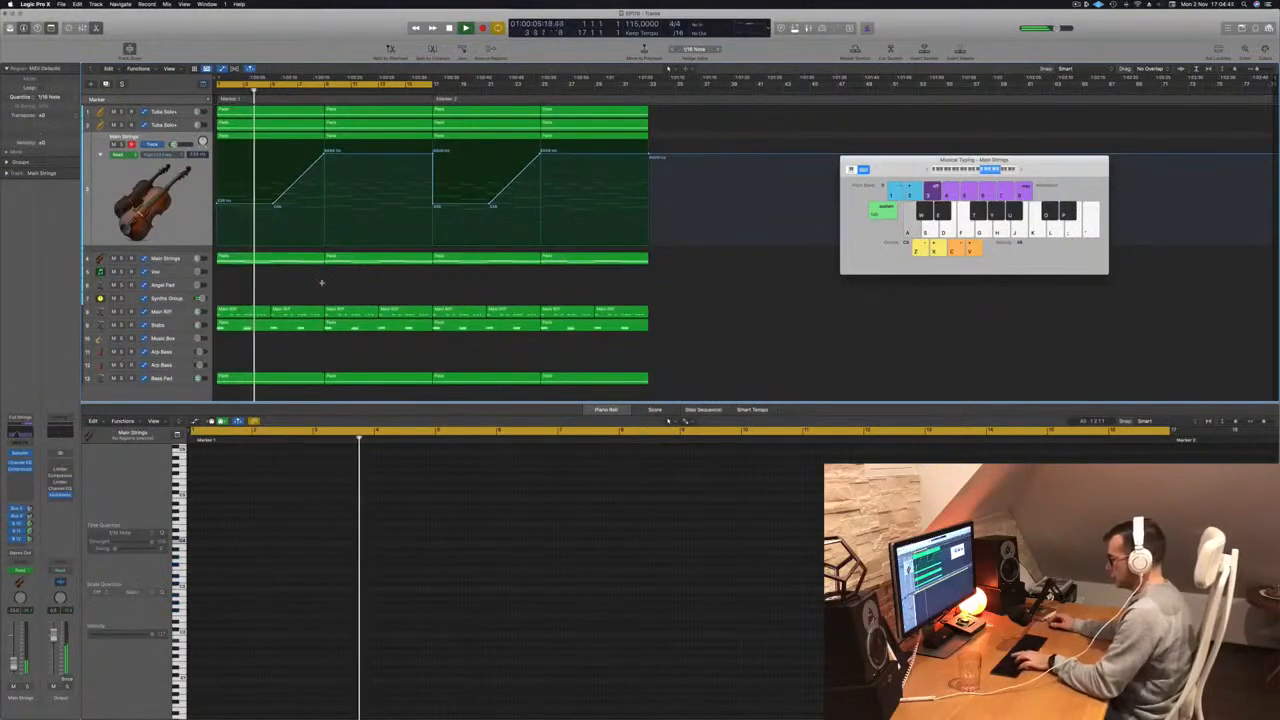
- Close the Musical Typing keyboard and show the Mixer below the arrangement
{"action": "key", "text": "super+k"}
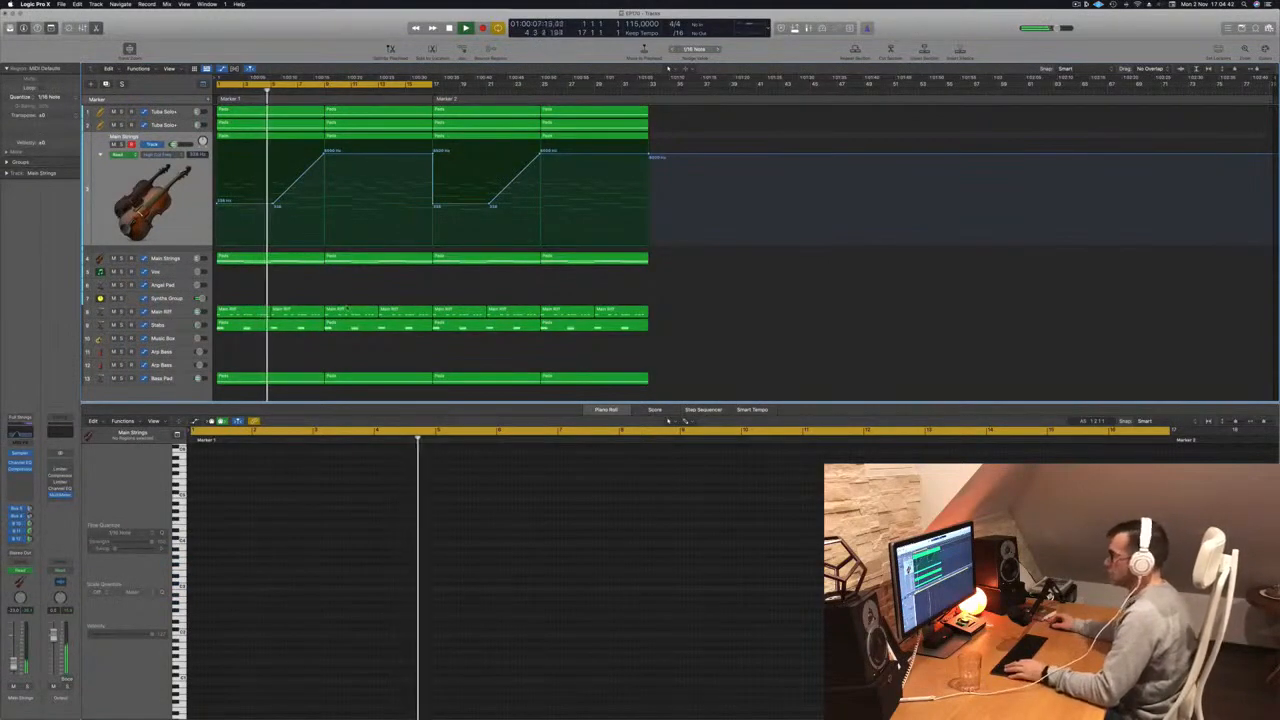
{"action": "key", "text": "x"}
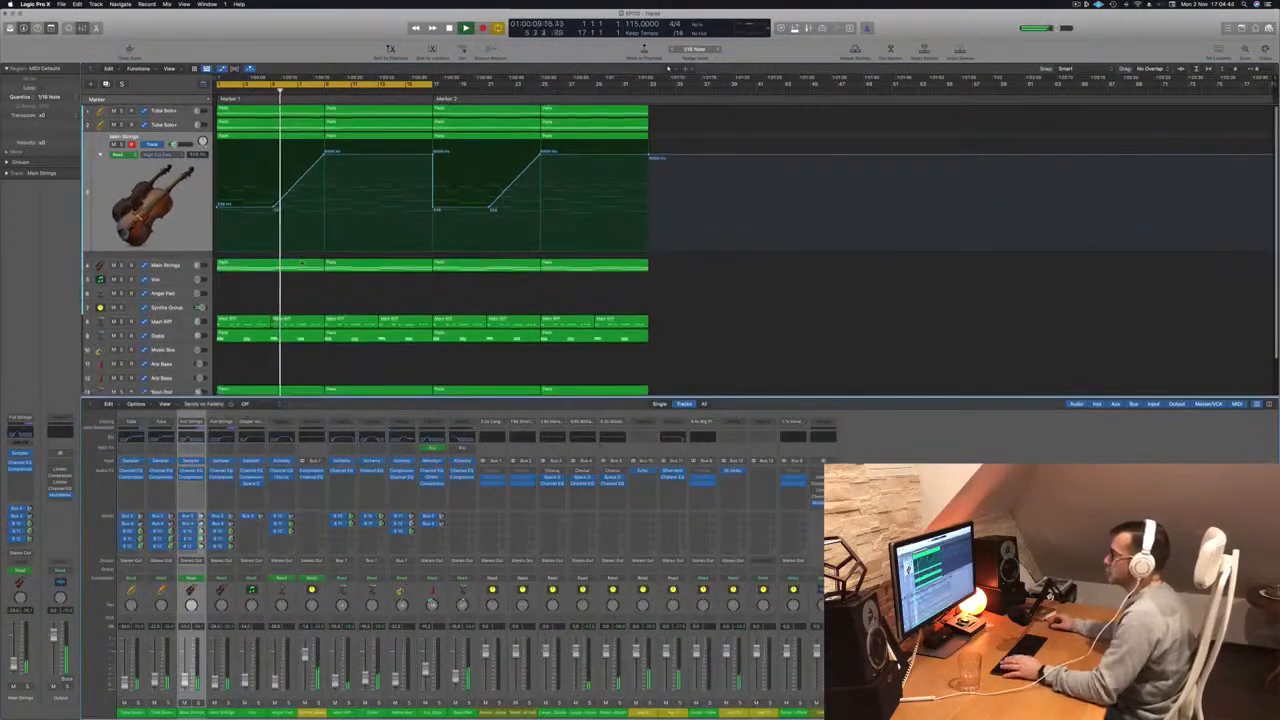
{"action": "scroll", "coordinate": [302, 263], "scroll_direction": "down", "scroll_amount": 3}
- Lower the high-cut frequency in the Stabs track's Channel EQ to 575 Hz during playback and close the EQ
{"action": "key", "text": "space"}
{"action": "left_click", "coordinate": [144, 308]}
{"action": "key", "text": "space"}
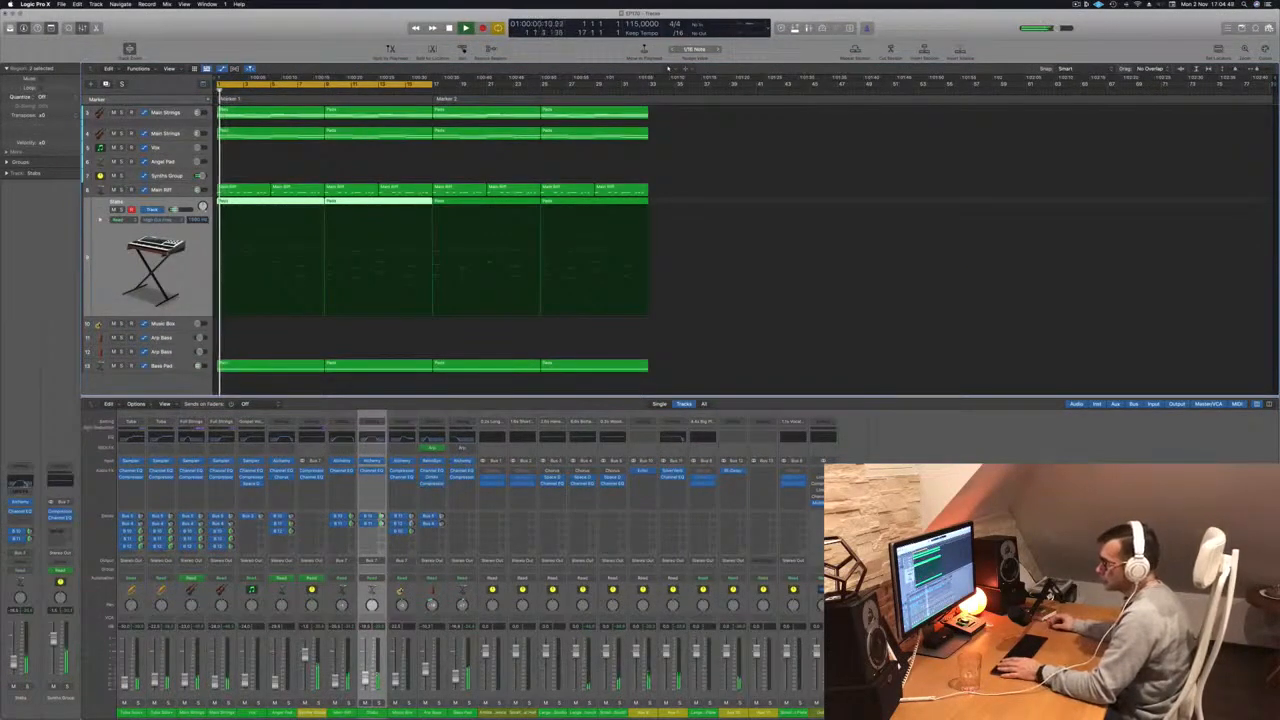
{"action": "left_click", "coordinate": [372, 470]}
{"action": "key", "text": "space"}
{"action": "key", "text": "space"}
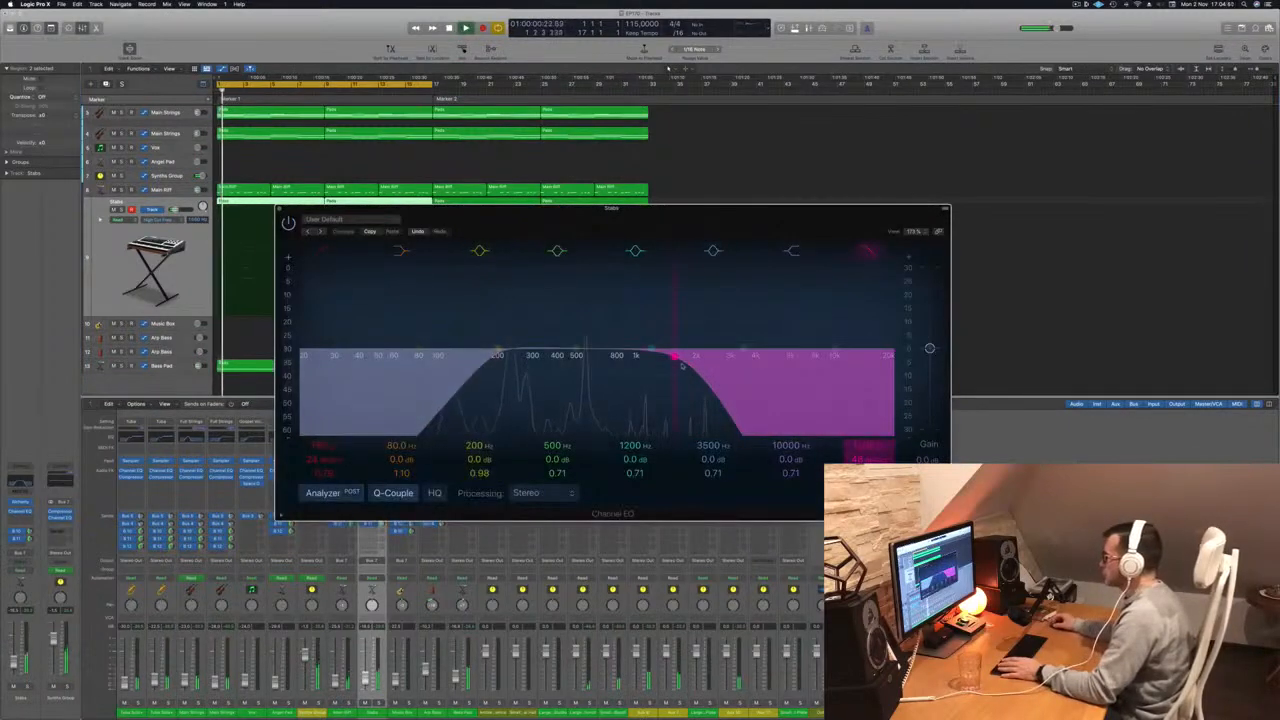
{"action": "left_click_drag", "start_coordinate": [681, 365], "coordinate": [605, 364]}
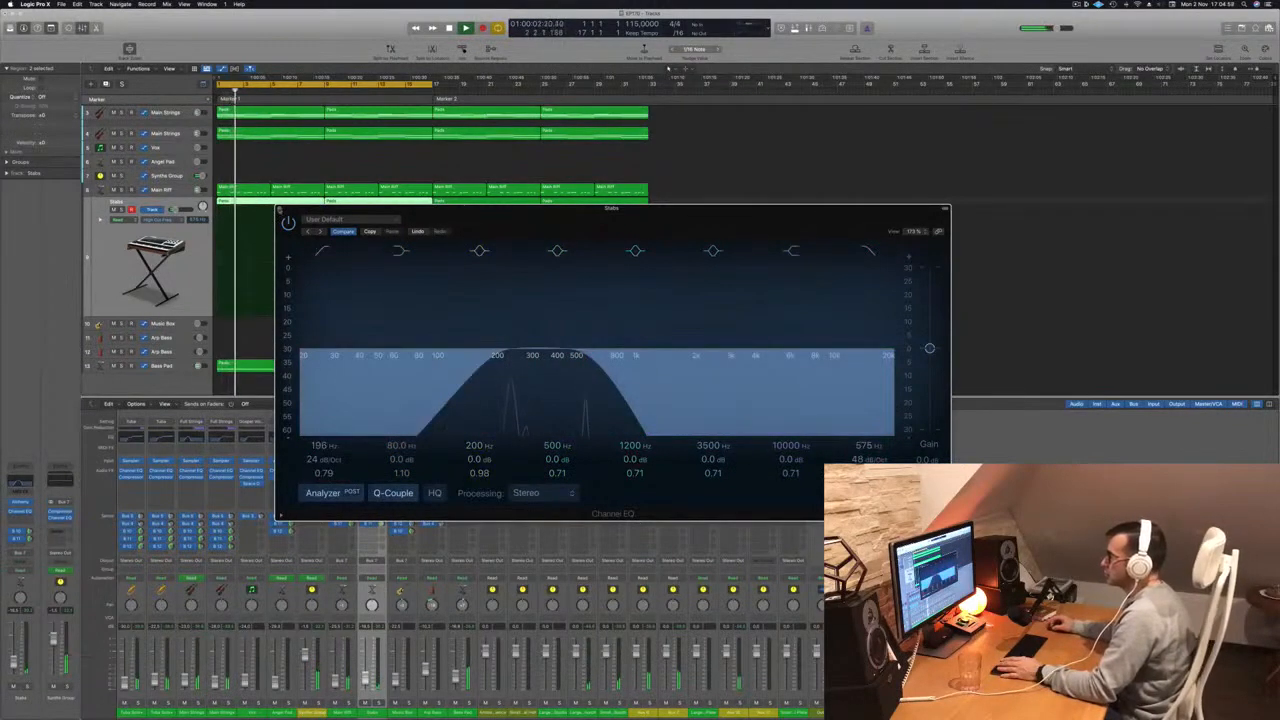
{"action": "key", "text": "super+w"}
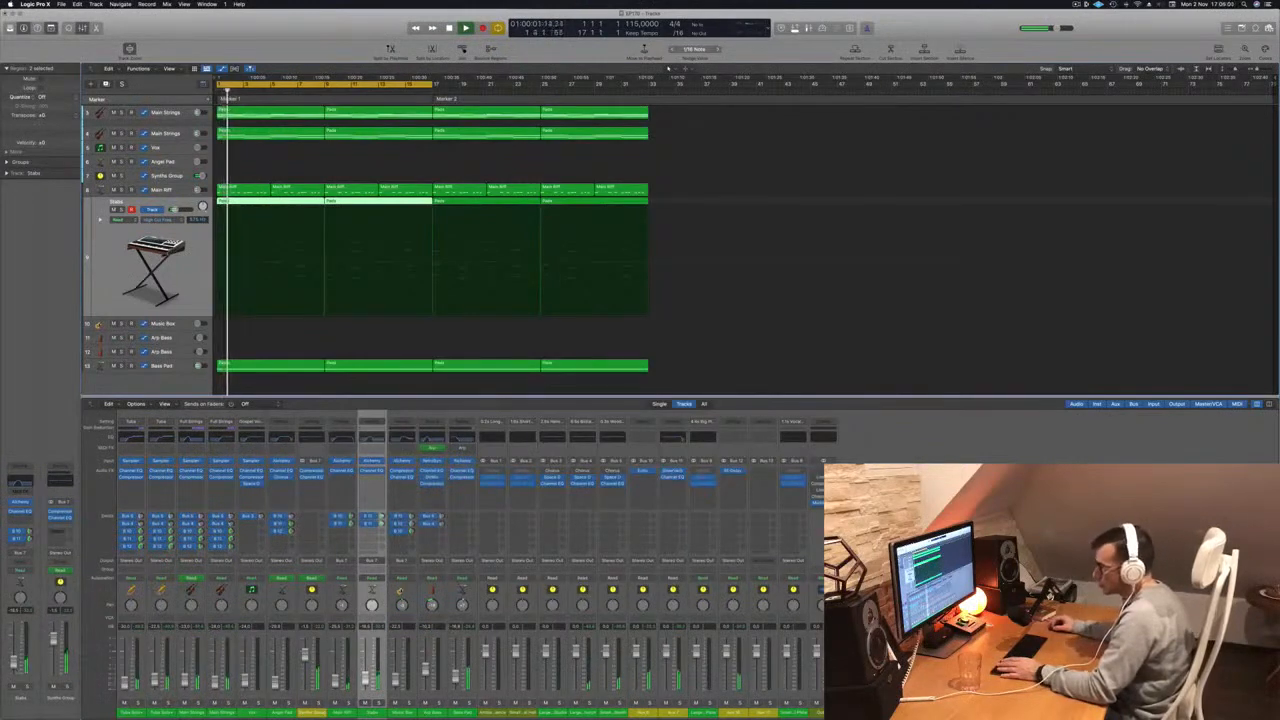
- Open the Channel EQ of the second Main Strings track and enable its high-cut band
{"action": "scroll", "coordinate": [277, 177], "scroll_direction": "up", "scroll_amount": 2}
{"action": "left_click", "coordinate": [155, 152]}
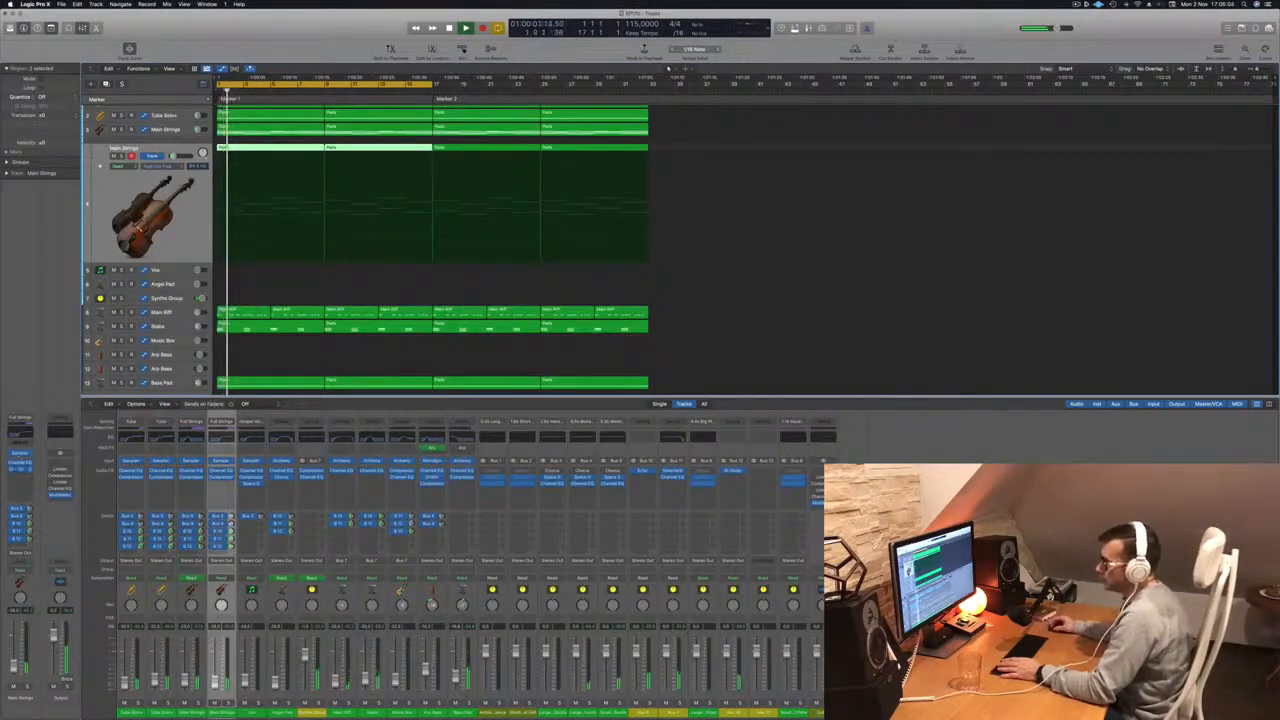
{"action": "key", "text": "v"}
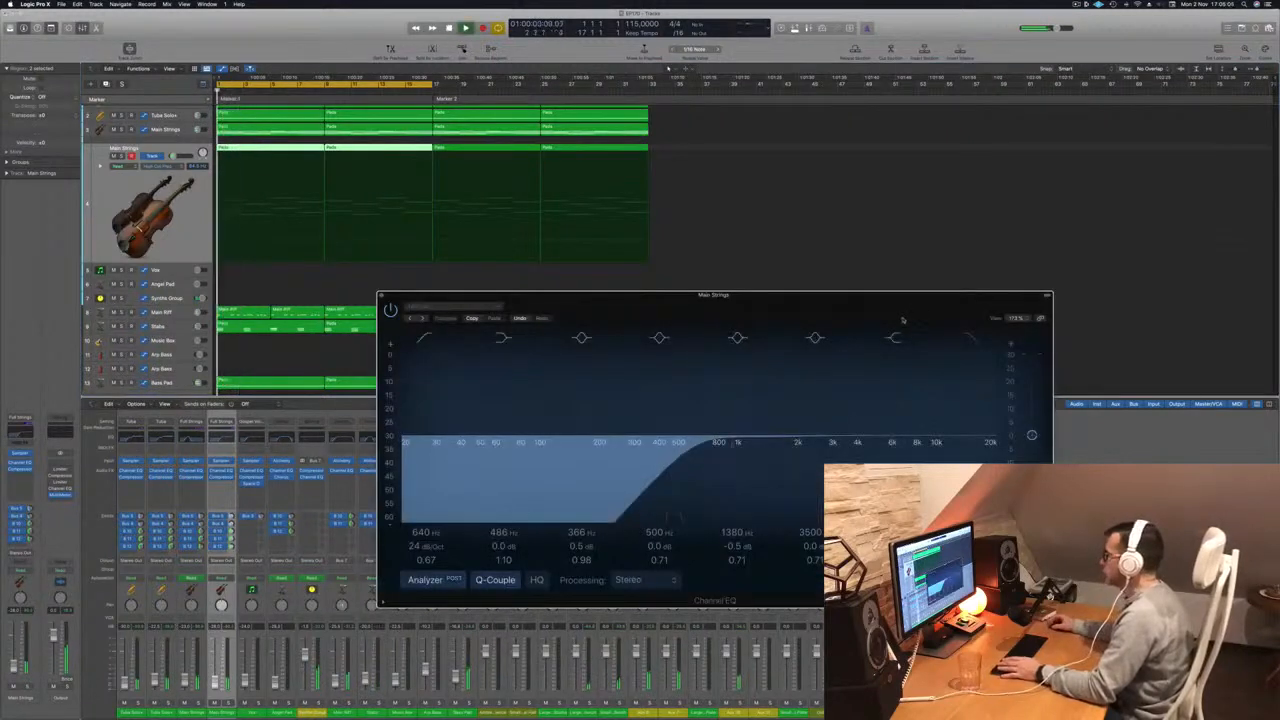
{"action": "left_click", "coordinate": [964, 337]}
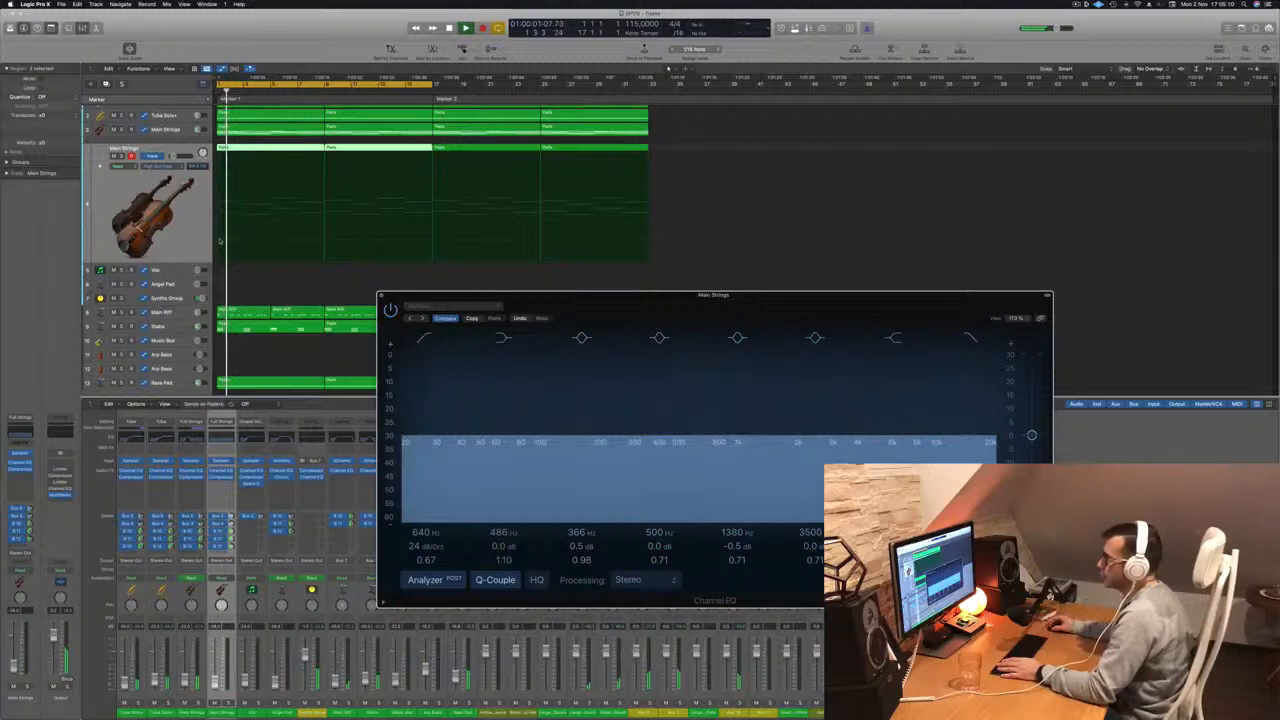
- Automate the second Main Strings high cut to rise gradually from bar 1 to bar 9 and drop back there
{"action": "left_click", "coordinate": [220, 240]}
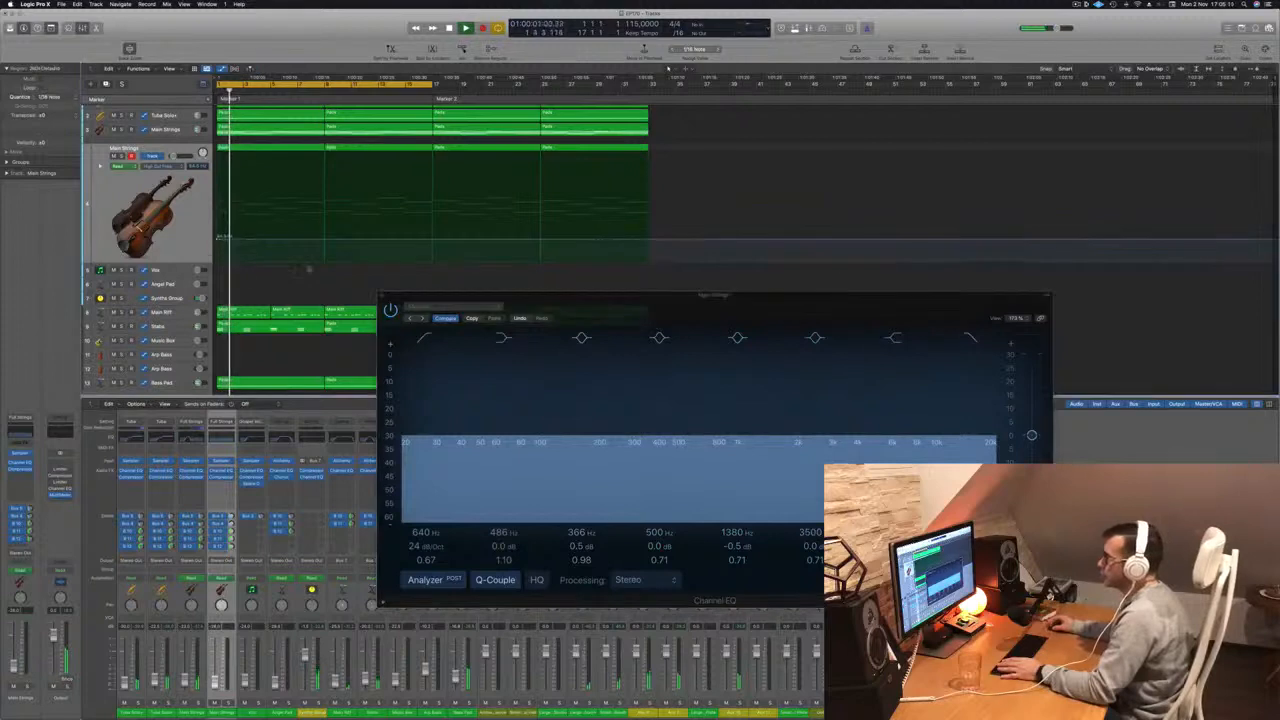
{"action": "key", "text": "space"}
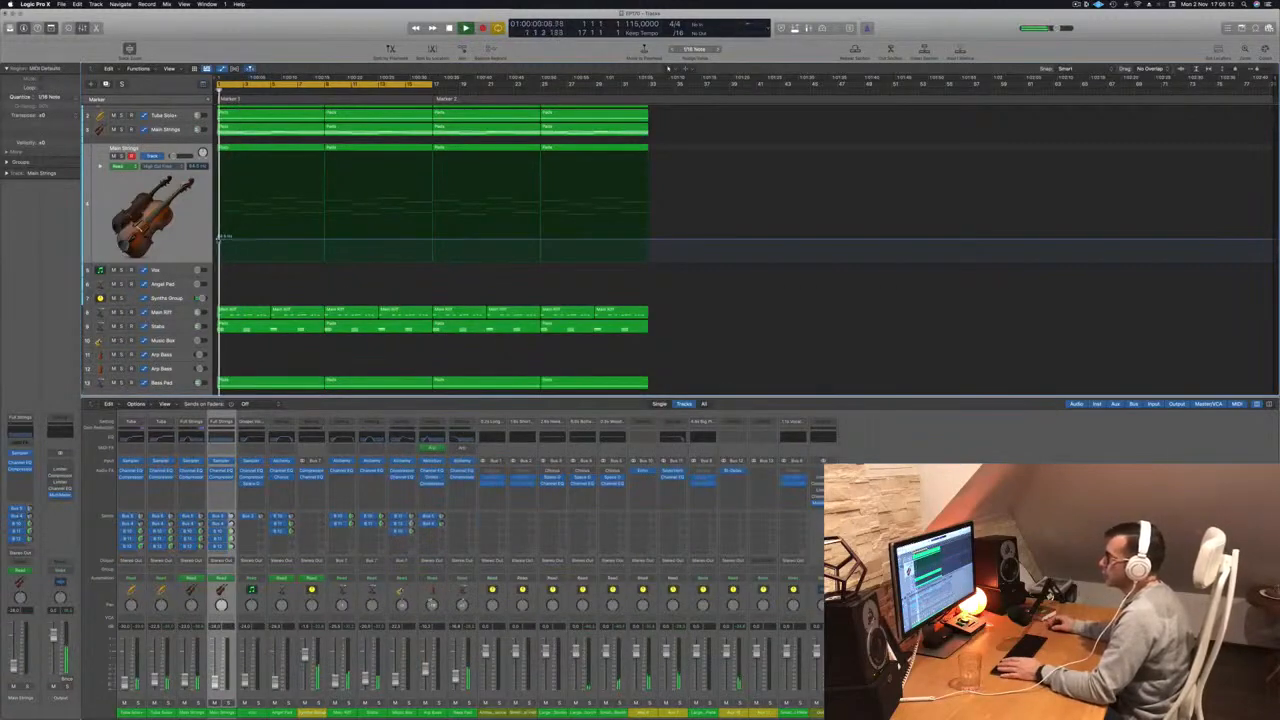
{"action": "left_click_drag", "start_coordinate": [222, 238], "coordinate": [222, 217]}
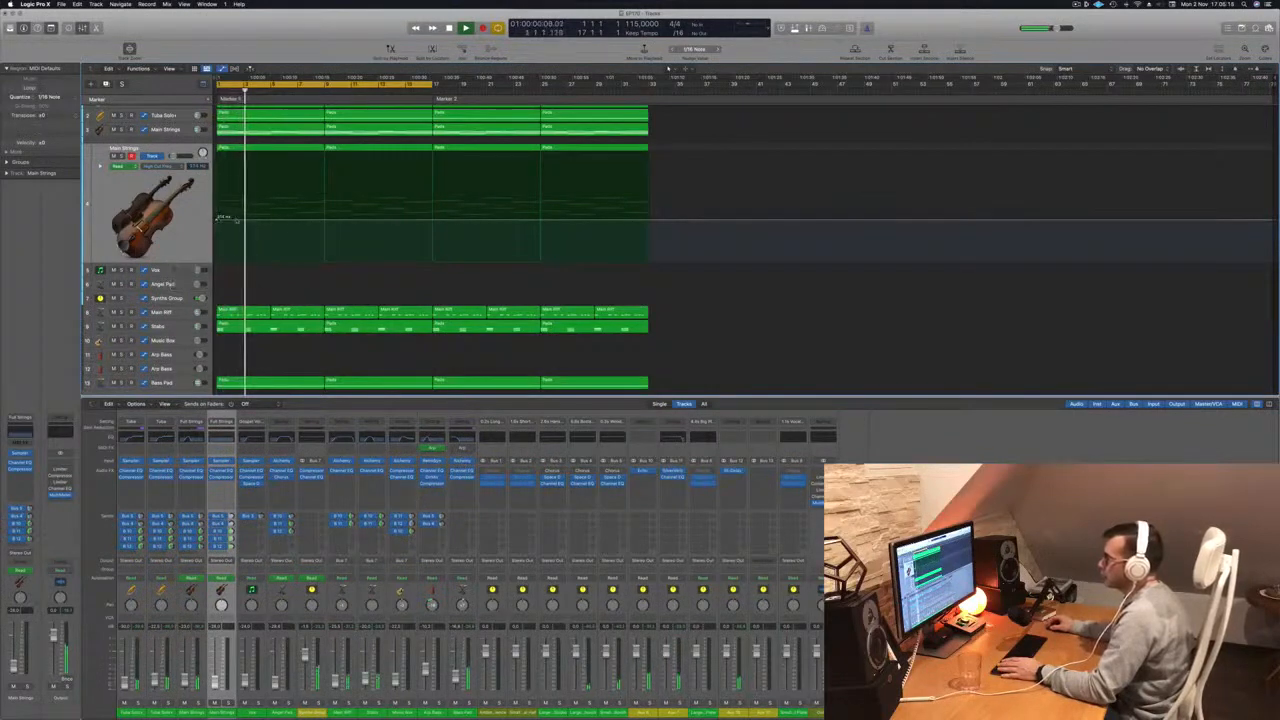
{"action": "mouse_move", "coordinate": [325, 222]}
{"action": "left_mouse_down"}
{"action": "mouse_move", "coordinate": [325, 156]}
{"action": "mouse_move", "coordinate": [324, 221]}
{"action": "left_mouse_up"}
{"action": "key", "text": "Return"}
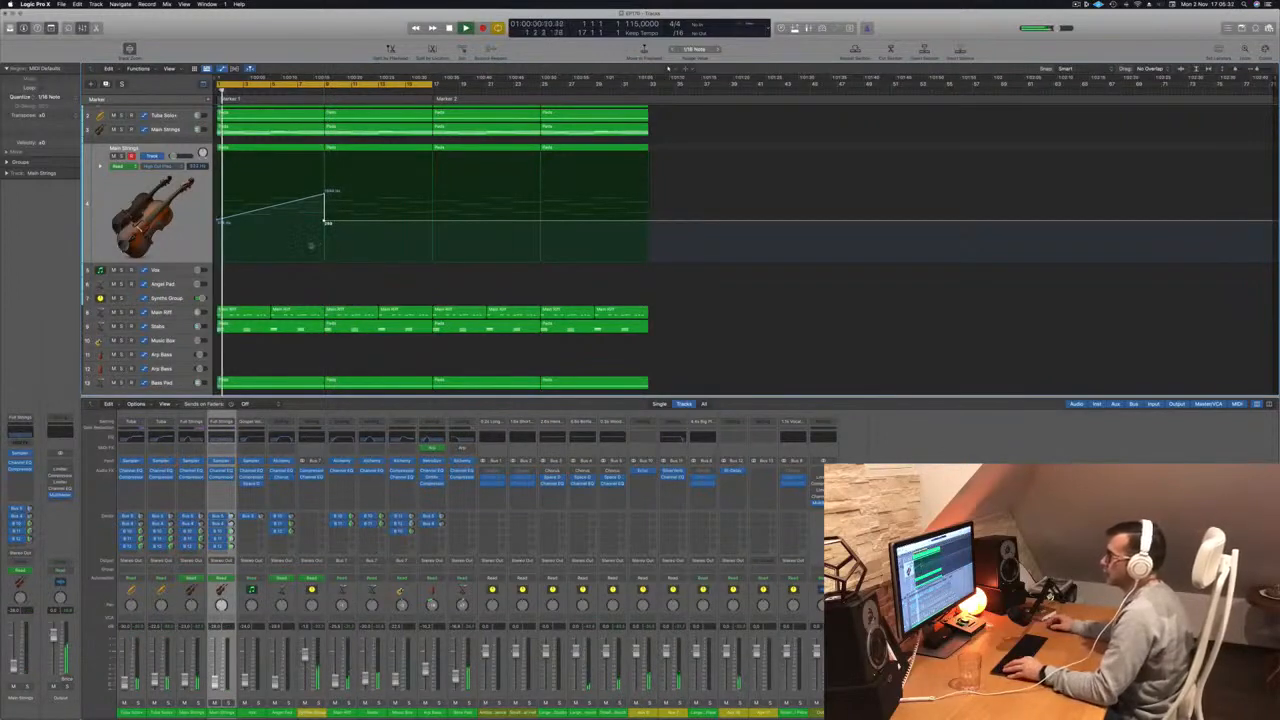
- Delete the Stabs region covering bars 1 to 8 so the part enters at bar 9
{"action": "left_click", "coordinate": [268, 330]}
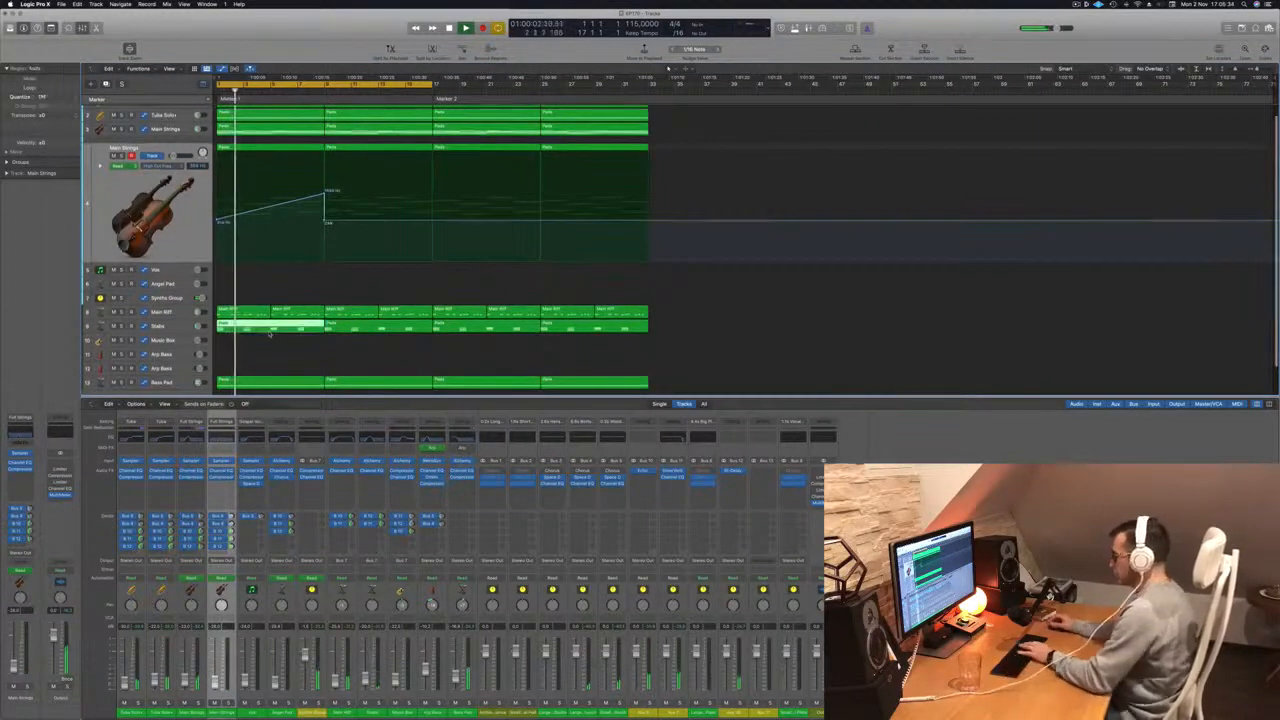
{"action": "key", "text": "Delete"}
{"action": "scroll", "coordinate": [248, 333], "scroll_direction": "up", "scroll_amount": 3}
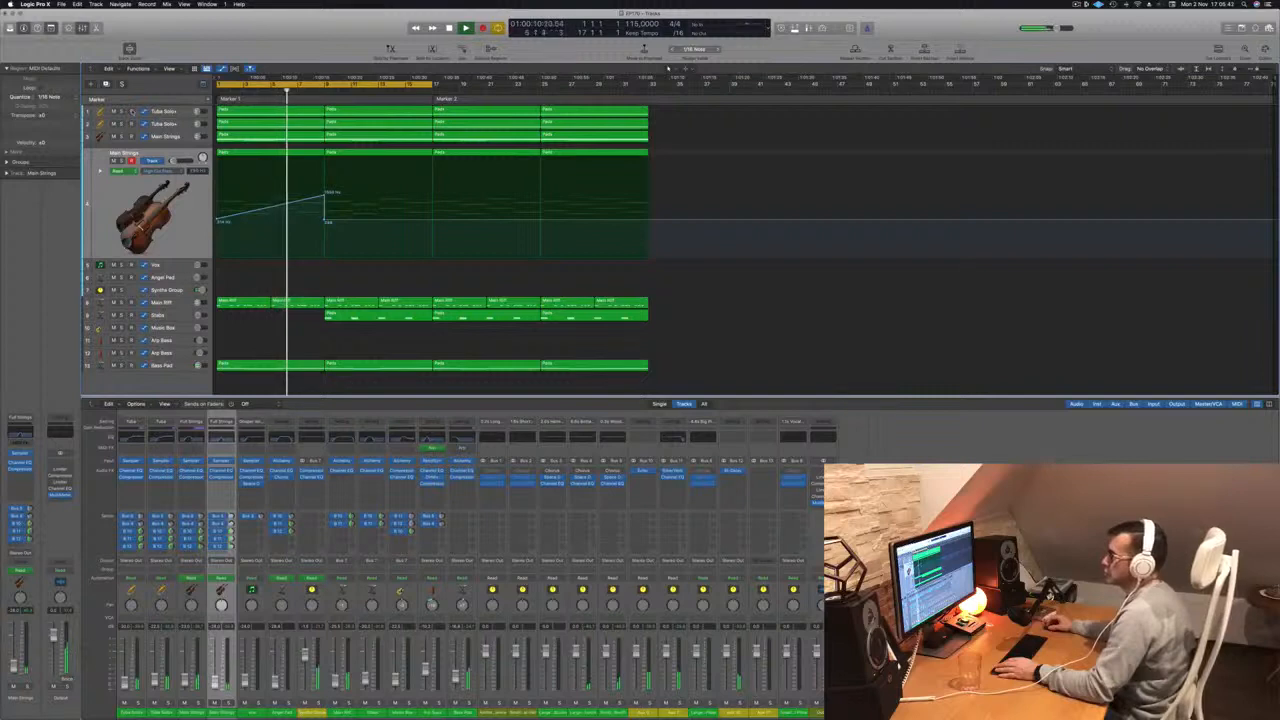
- Audition the first Tube Solo+ track in solo, restart playback, and examine the first Main Strings track's automation
{"action": "key", "text": "s"}
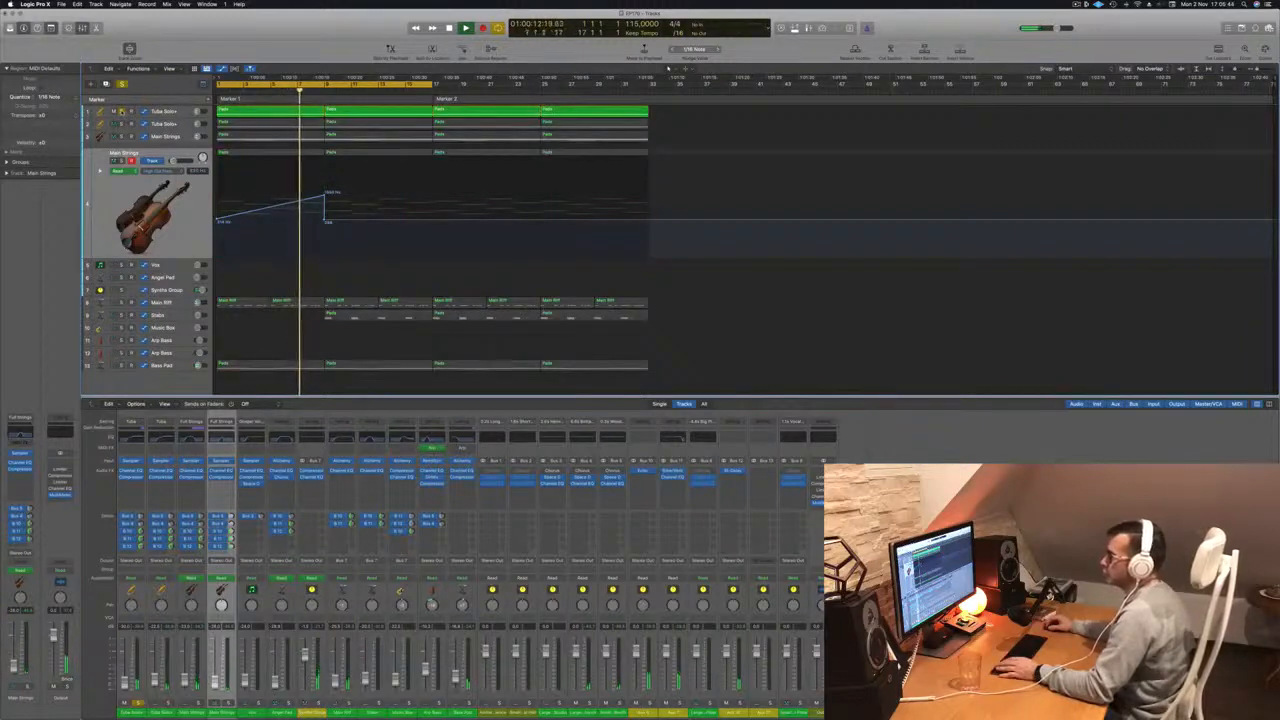
{"action": "key", "text": "s"}
{"action": "key", "text": "Return"}
{"action": "key", "text": "Up"}
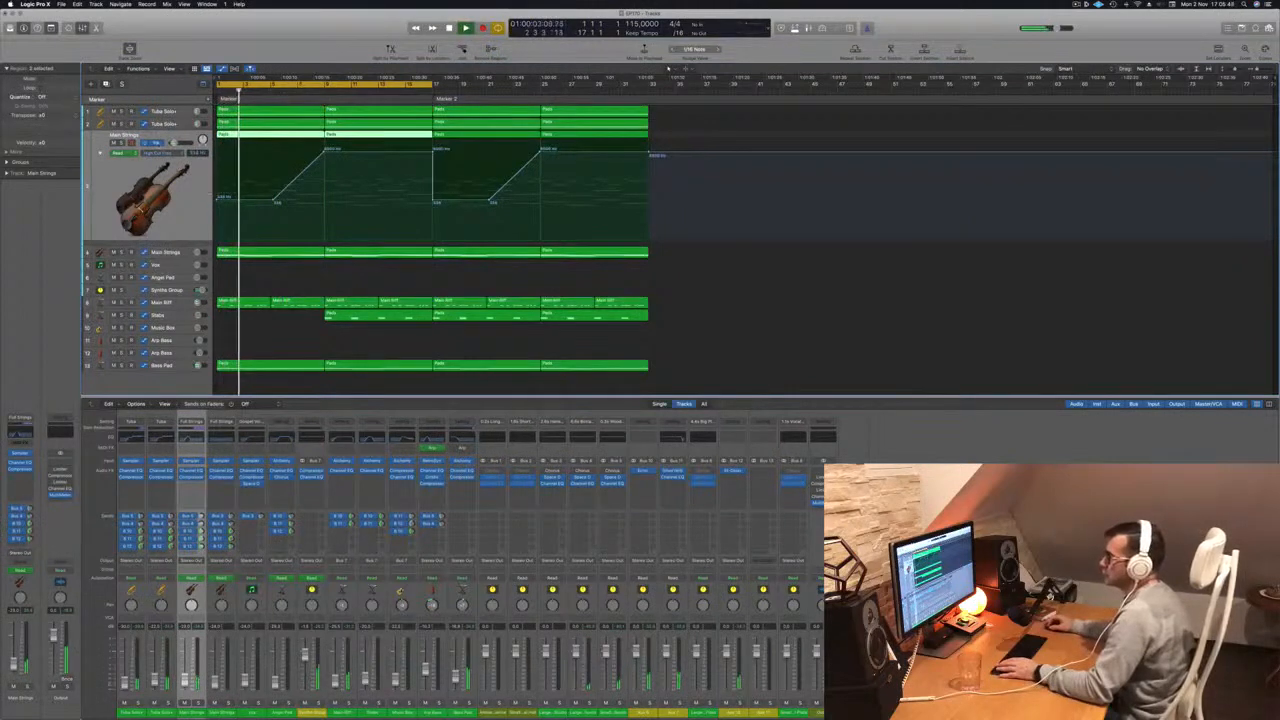
{"action": "key", "text": "s"}
{"action": "key", "text": "s"}
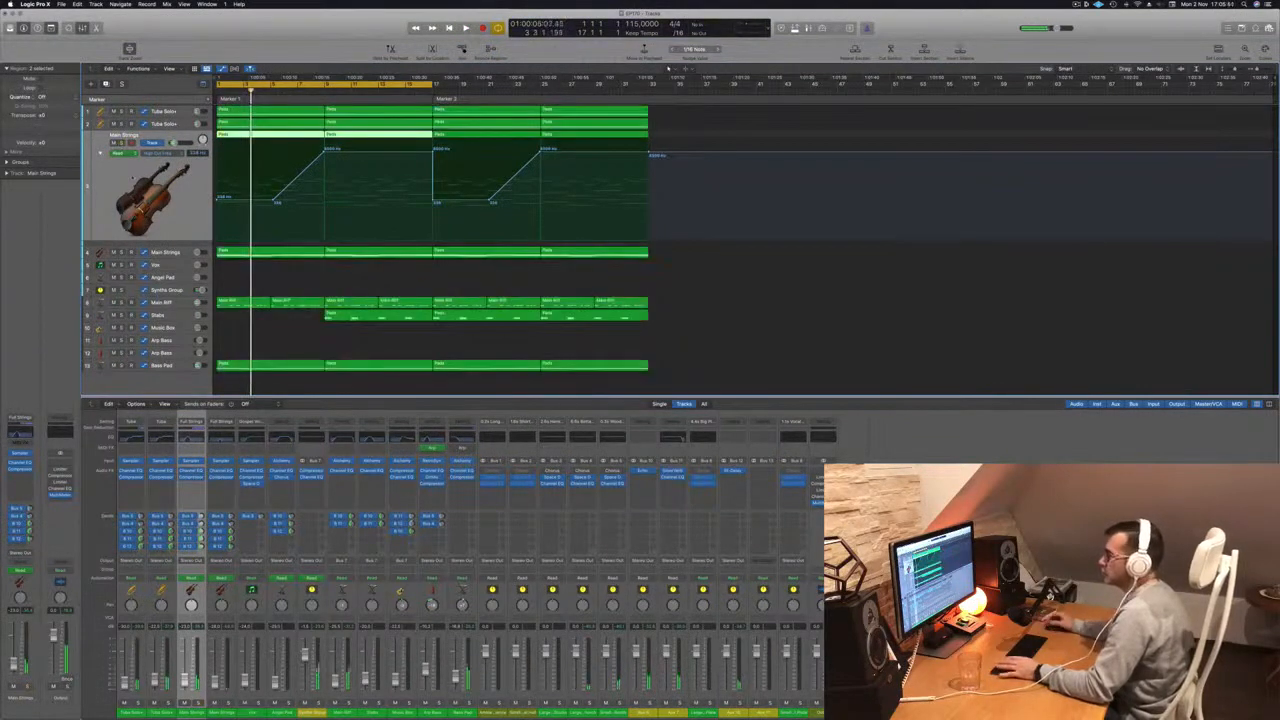
- Lower the first Main Strings high-cut automation point at bar 9 so the filter drops there and rises gradually to bar 17
{"action": "key", "text": "Return"}
{"action": "left_click", "coordinate": [326, 151]}
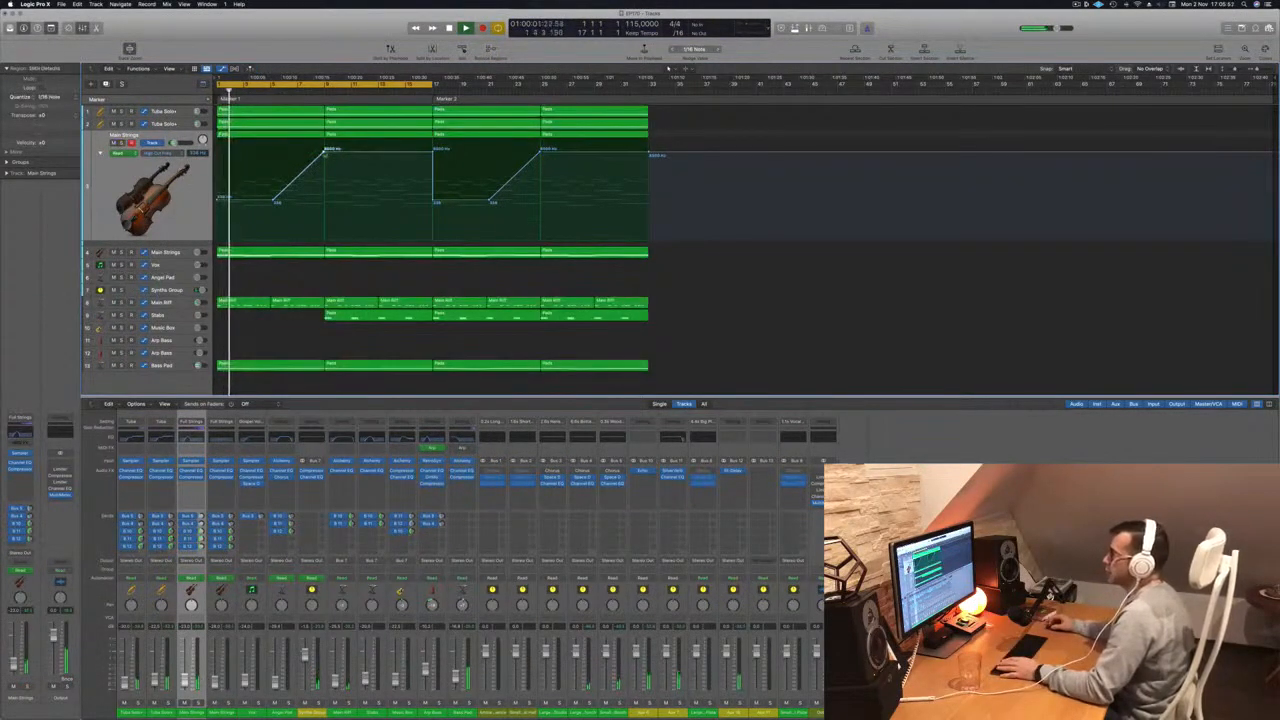
{"action": "left_click_drag", "start_coordinate": [327, 153], "coordinate": [326, 203]}
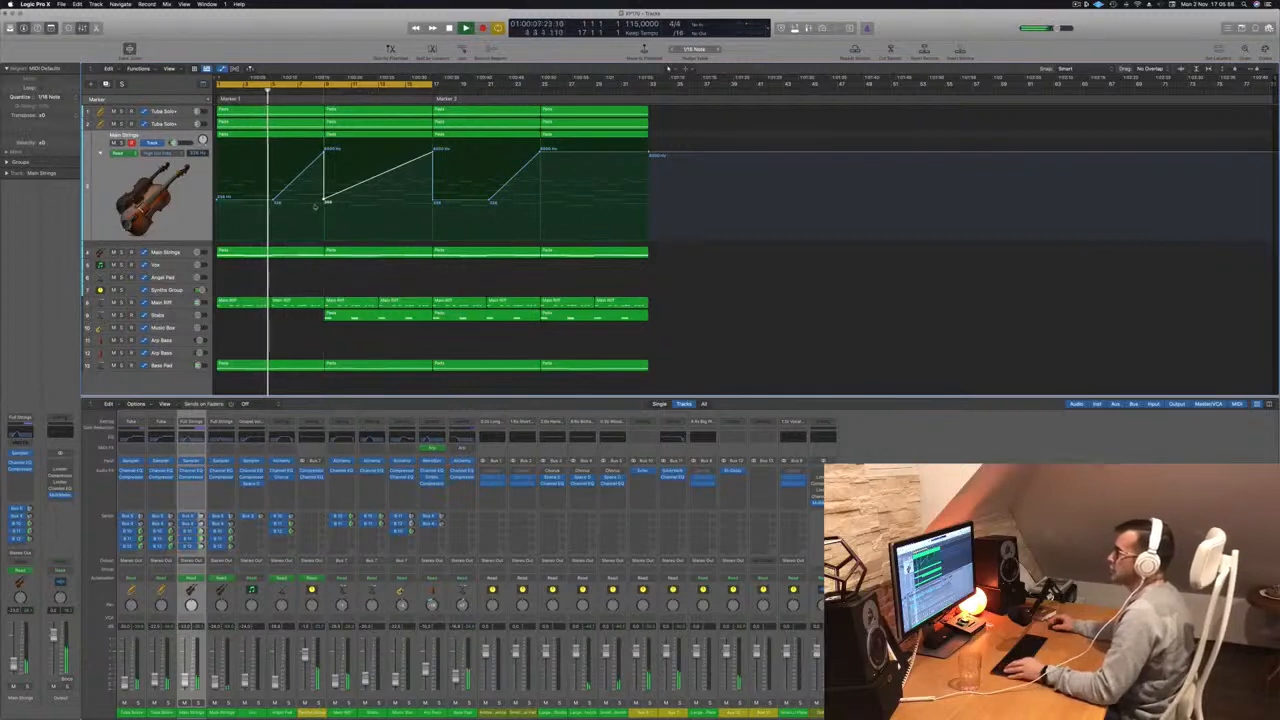
{"action": "key", "text": "super+Right"}
{"action": "key", "text": "super+Left"}
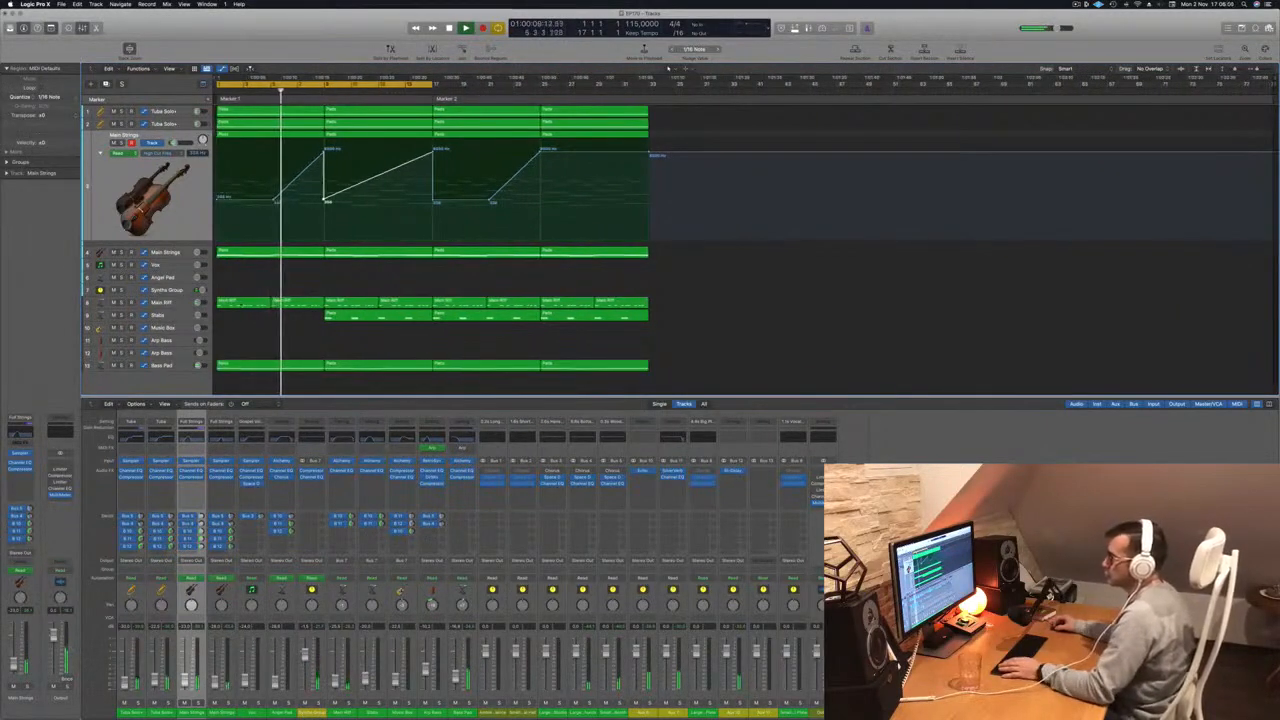
{"action": "scroll", "coordinate": [241, 304], "scroll_direction": "down", "scroll_amount": 1}
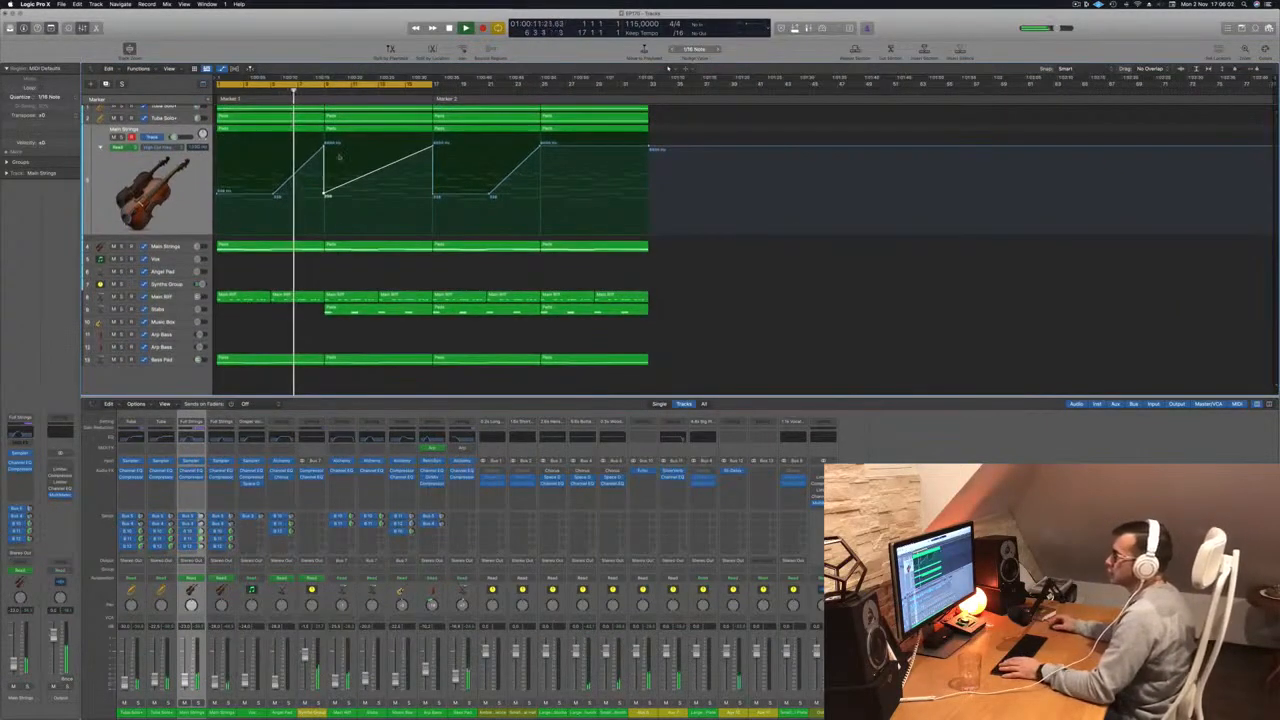
{"action": "scroll", "coordinate": [290, 300], "scroll_direction": "up", "scroll_amount": 1}
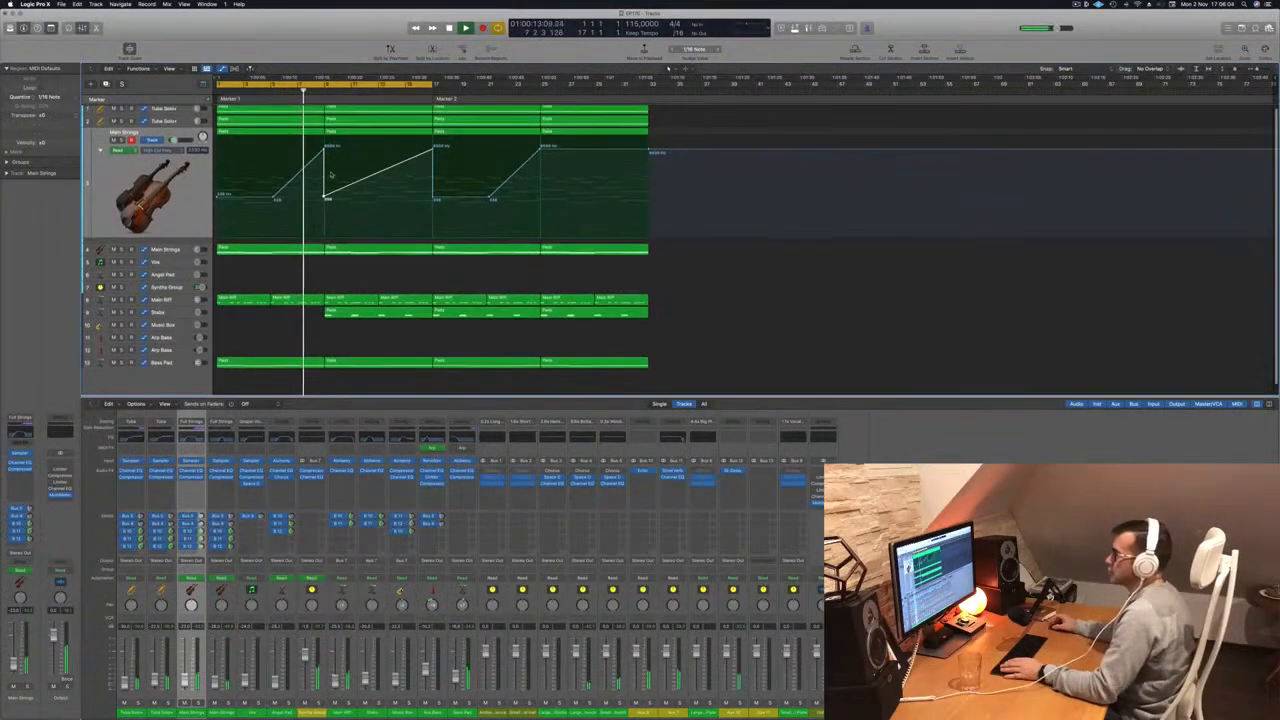
- Copy the Pads region covering bars 1 to 8 from the second Tube Solo+ track to the second Arp Bass track and restart playback
{"action": "left_click", "coordinate": [267, 130]}
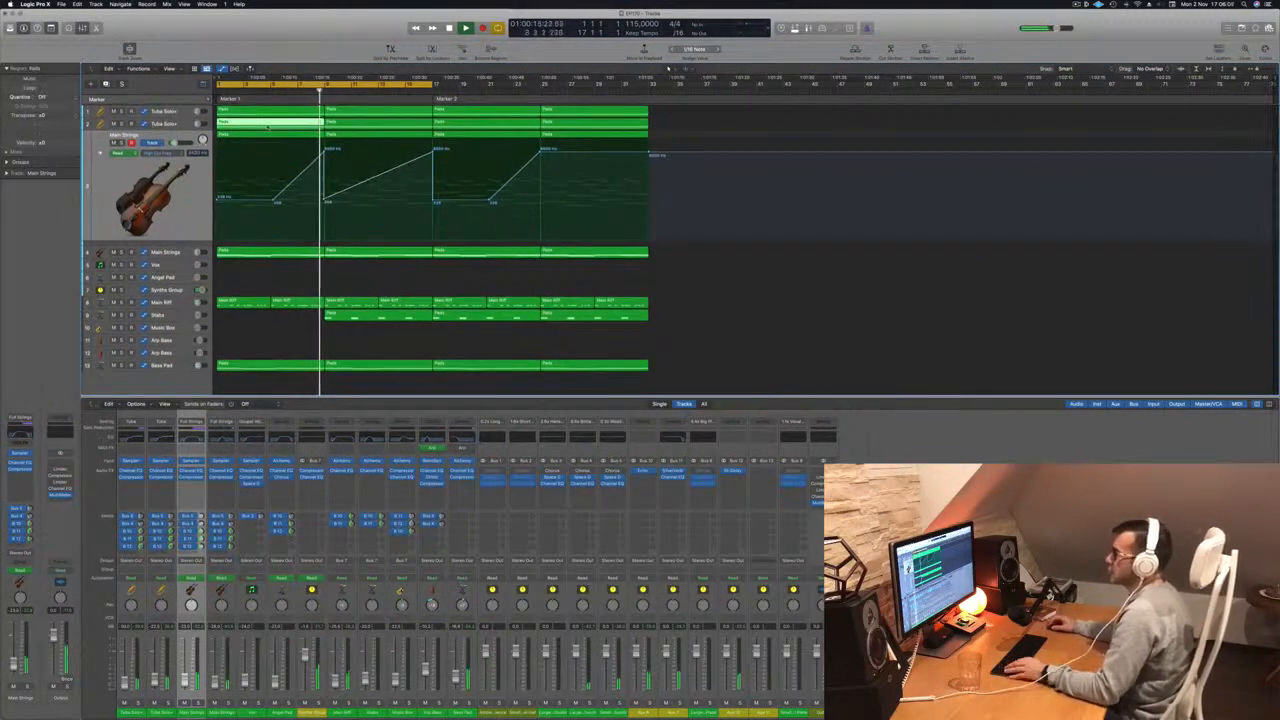
{"action": "left_click_drag", "start_coordinate": [267, 133], "coordinate": [251, 358]}
{"action": "key", "text": "Return"}
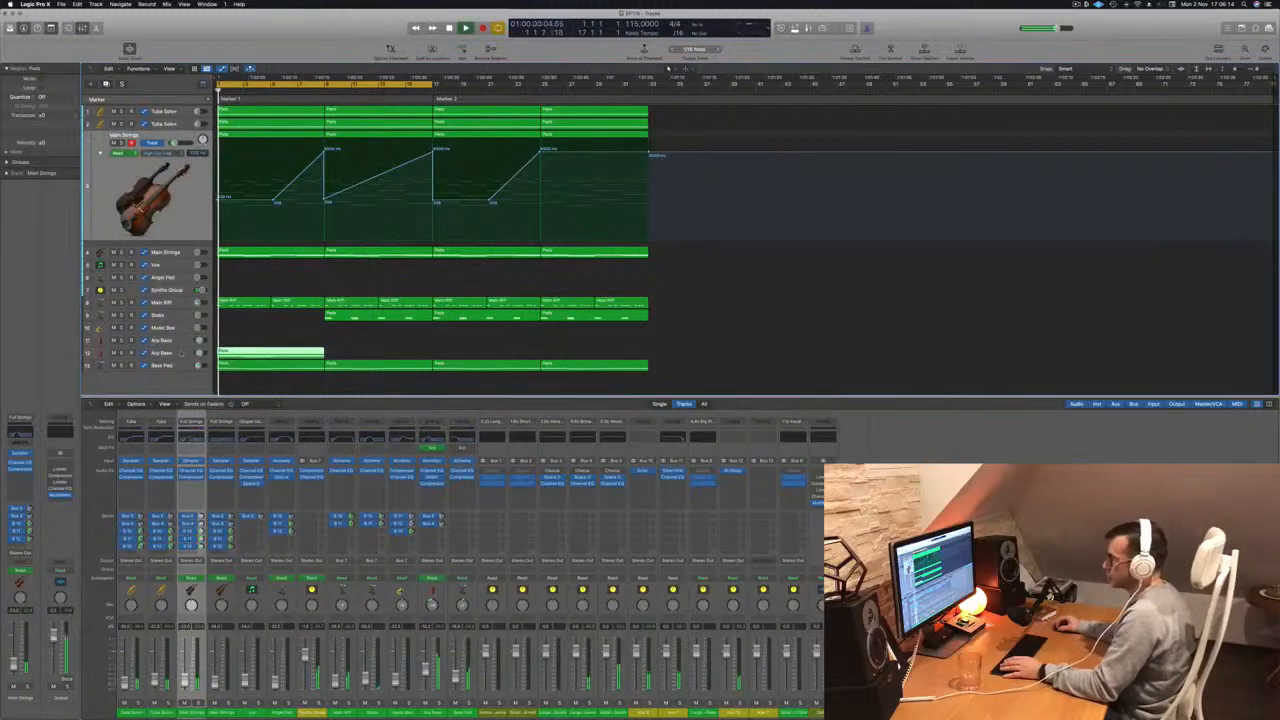
- Open the copied Arp Bass region in the Piano Roll and replace bar 3's two short top notes with one note filling the bar
{"action": "left_click", "coordinate": [256, 351]}
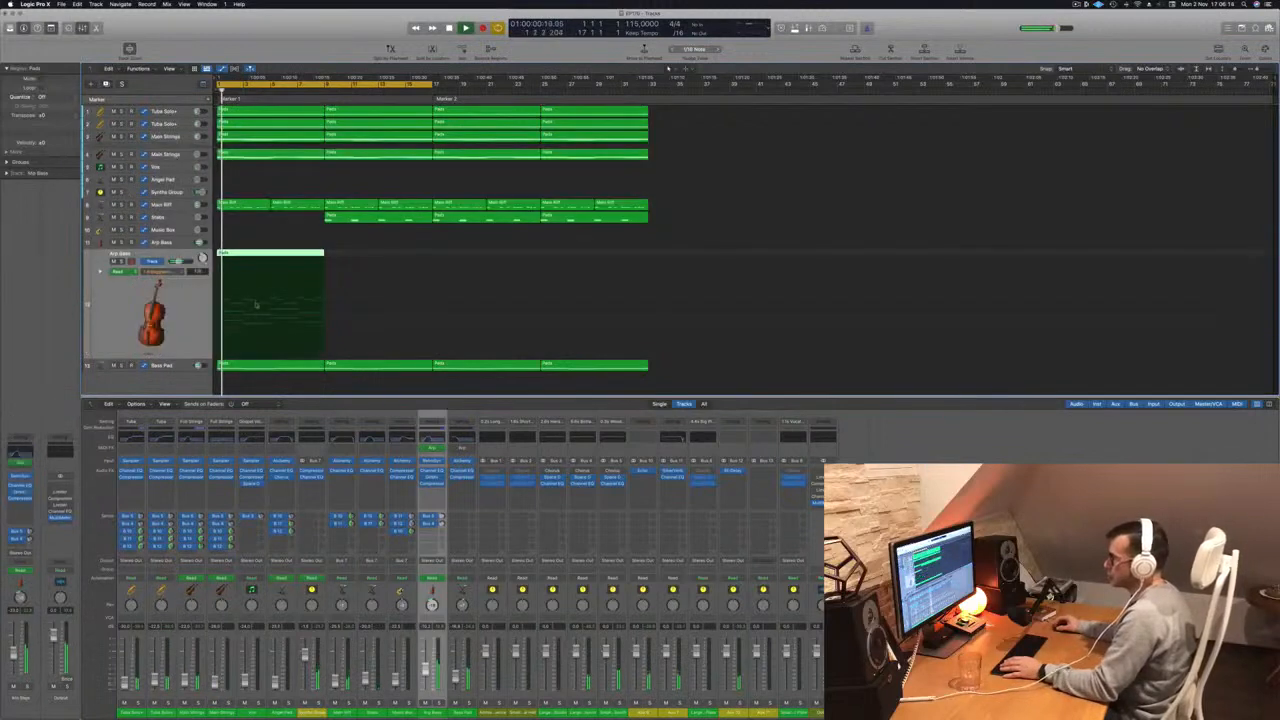
{"action": "double_click", "coordinate": [289, 253]}
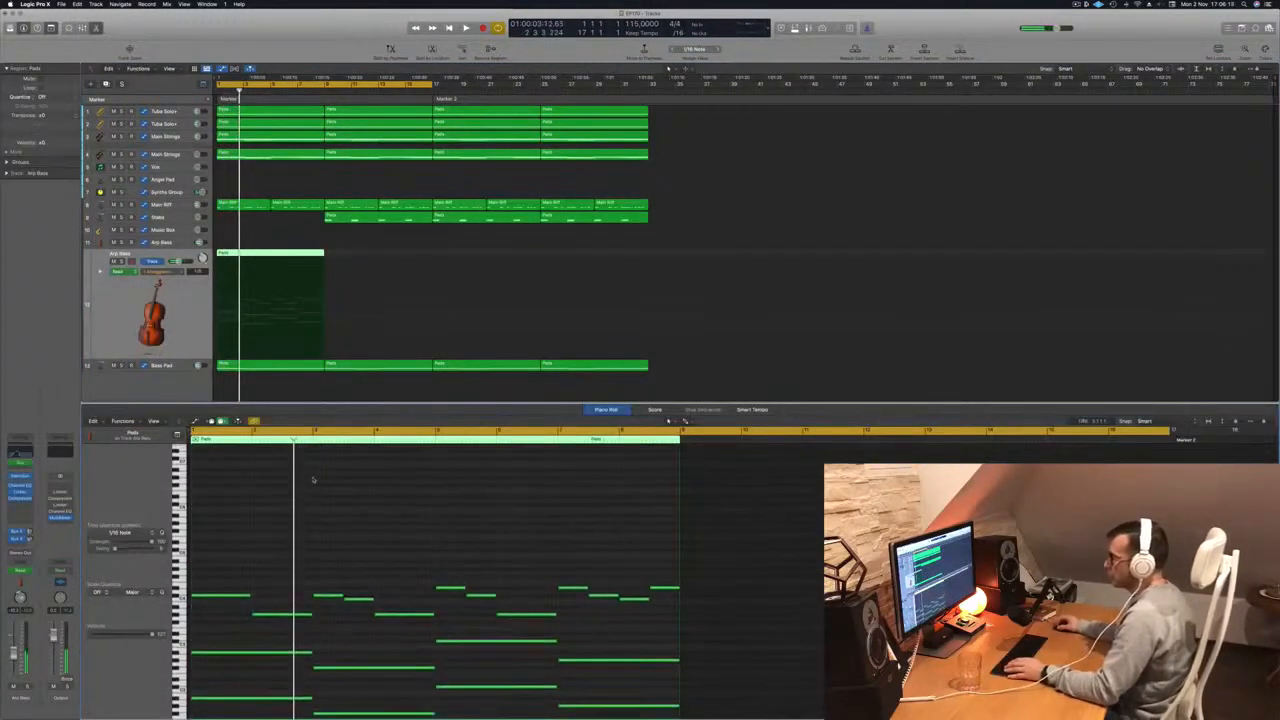
{"action": "scroll", "coordinate": [340, 530], "scroll_direction": "down", "scroll_amount": 2}
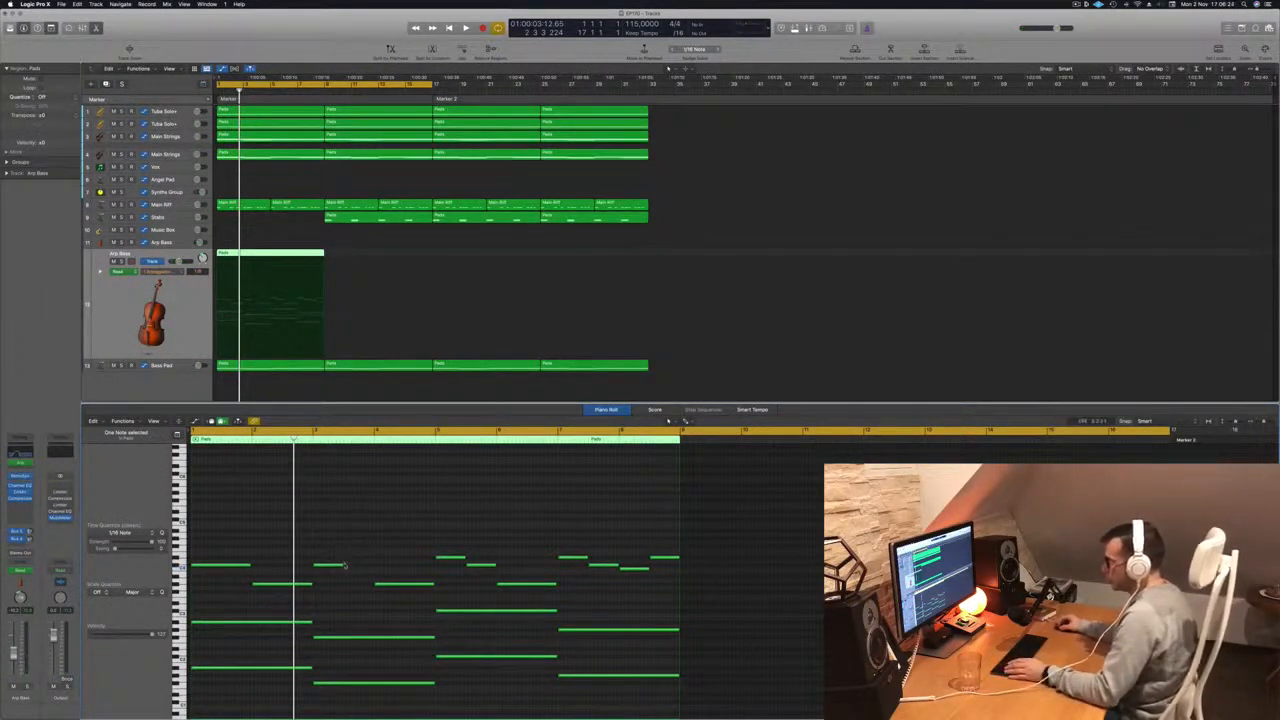
{"action": "left_click_drag", "start_coordinate": [344, 565], "coordinate": [373, 567]}
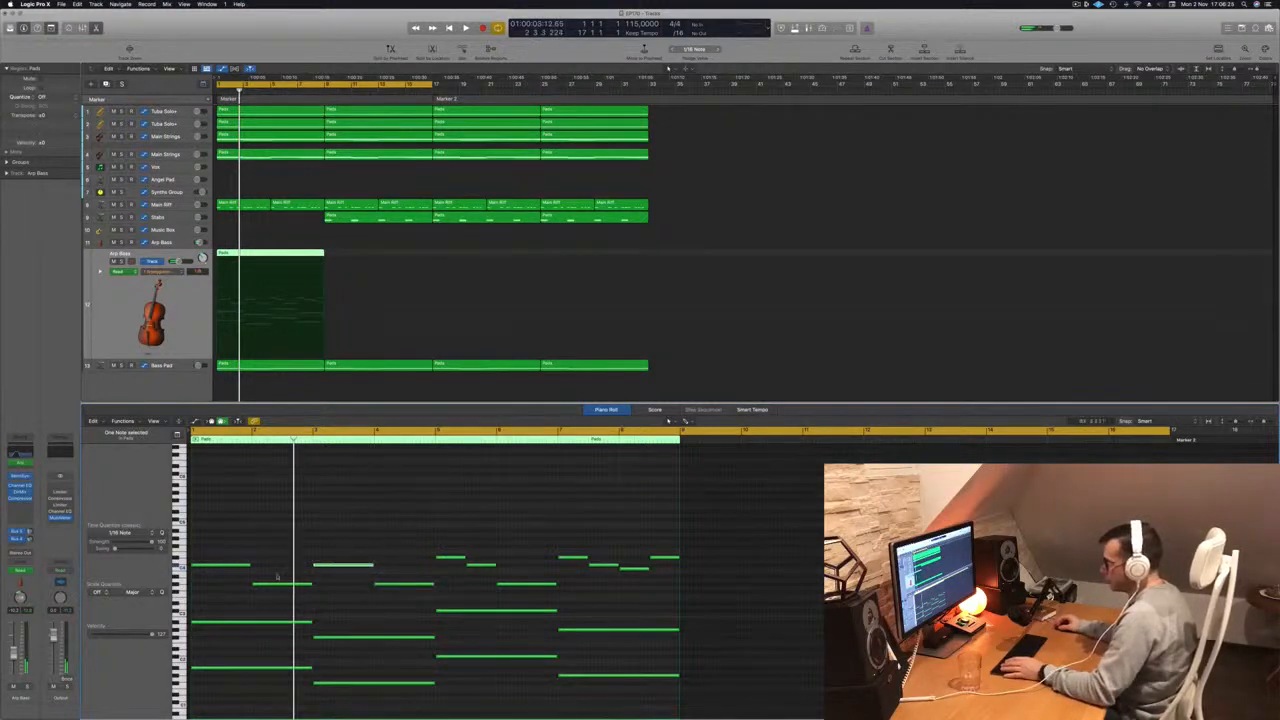
- Shorten the two lower sustained notes in bars 1–2 and 3–4 to one bar and repeat each pair in the following bar
{"action": "left_click_drag", "start_coordinate": [284, 598], "coordinate": [258, 697]}
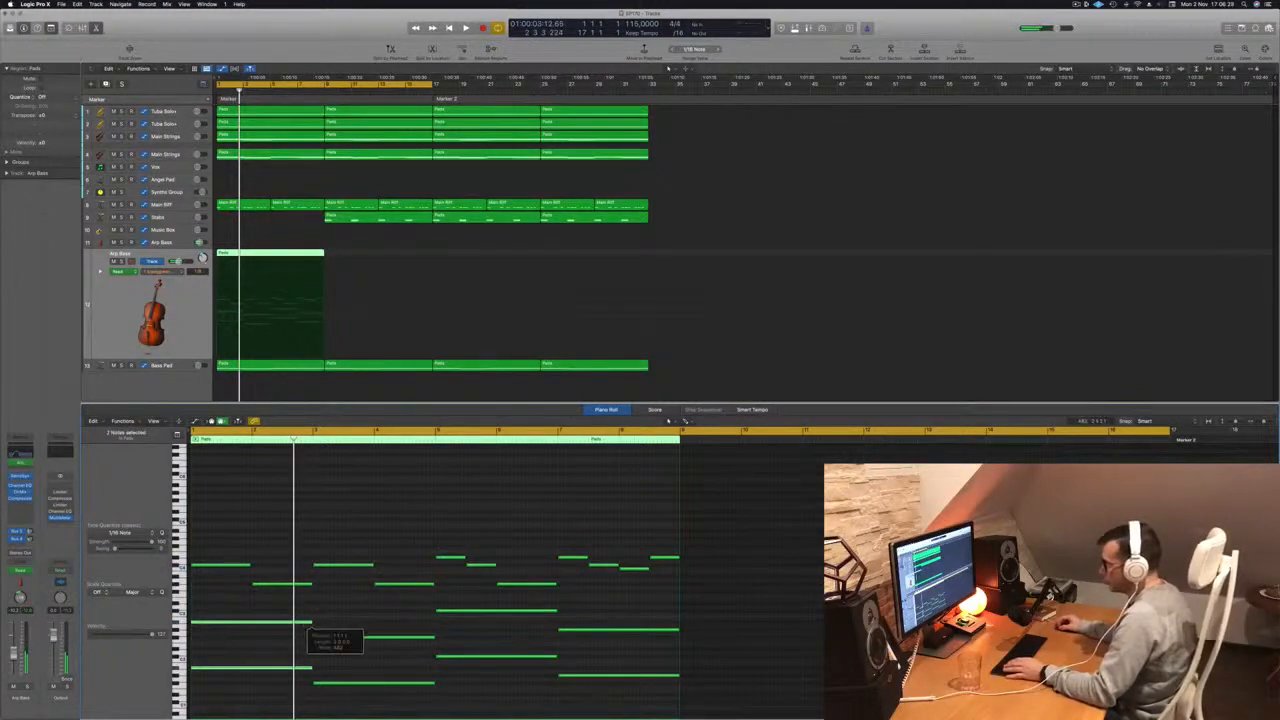
{"action": "left_click_drag", "start_coordinate": [311, 622], "coordinate": [282, 630]}
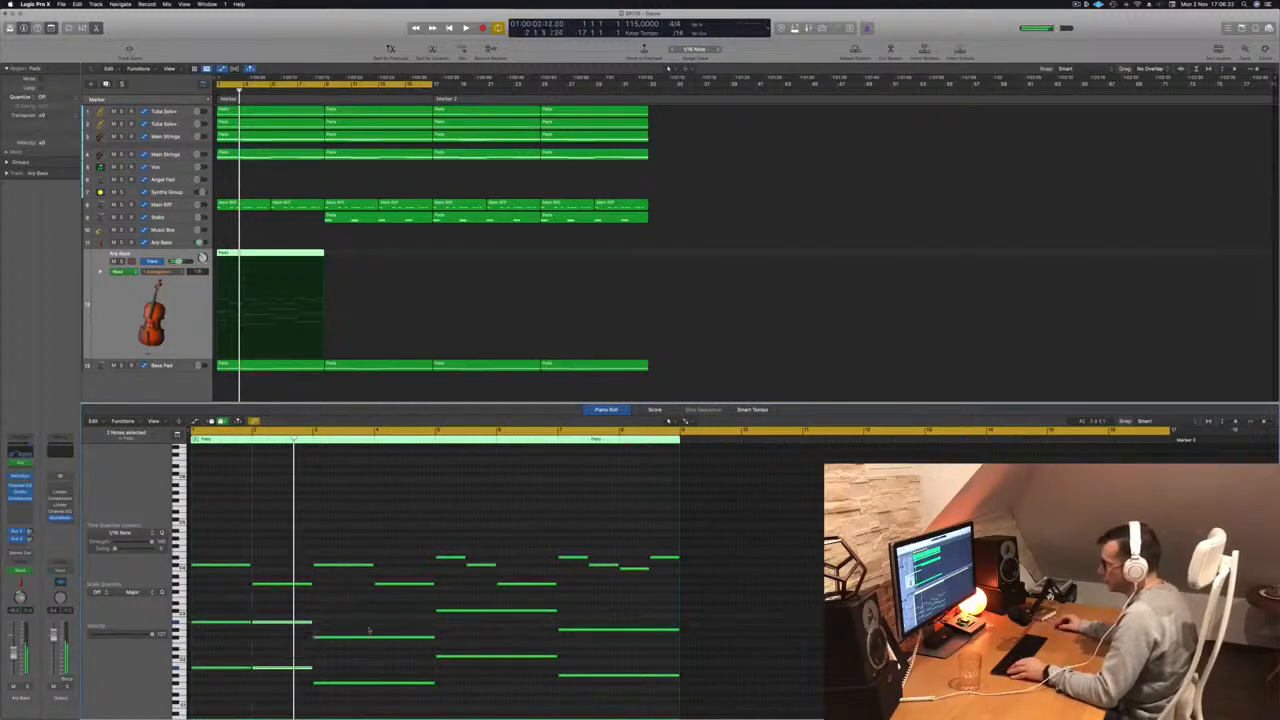
{"action": "left_click_drag", "start_coordinate": [389, 626], "coordinate": [387, 702]}
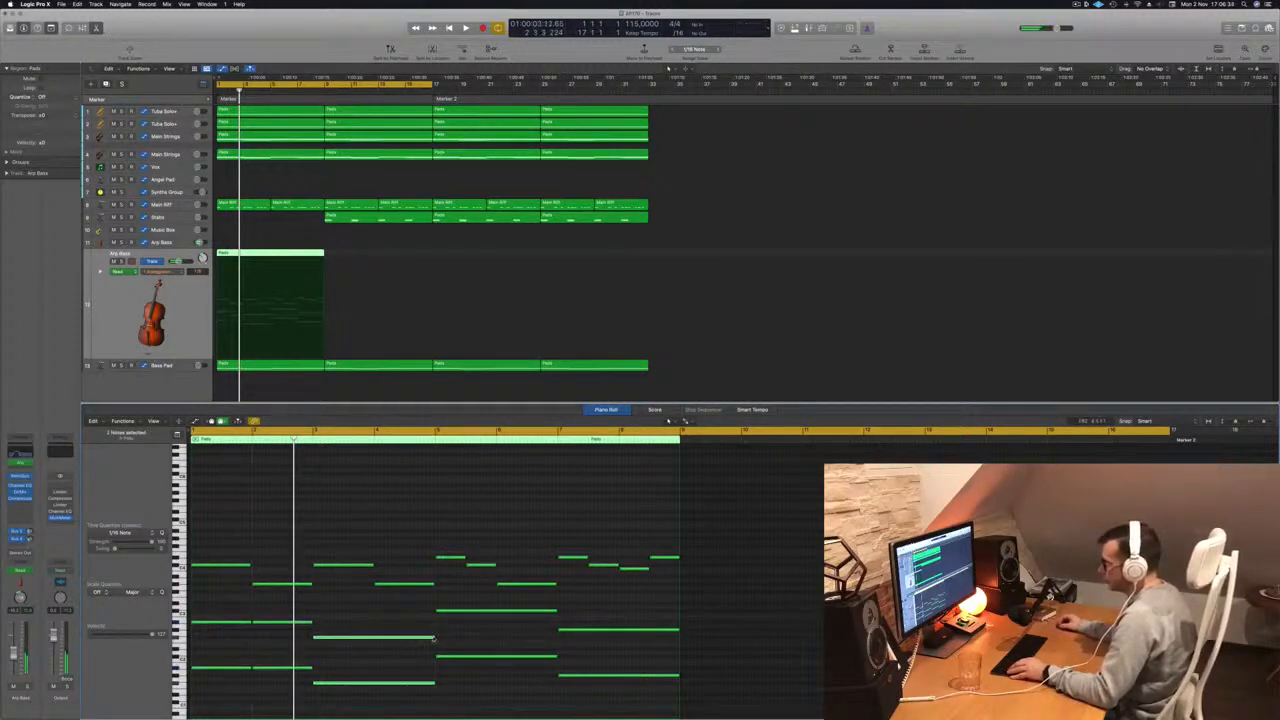
{"action": "left_click_drag", "start_coordinate": [433, 639], "coordinate": [374, 641]}
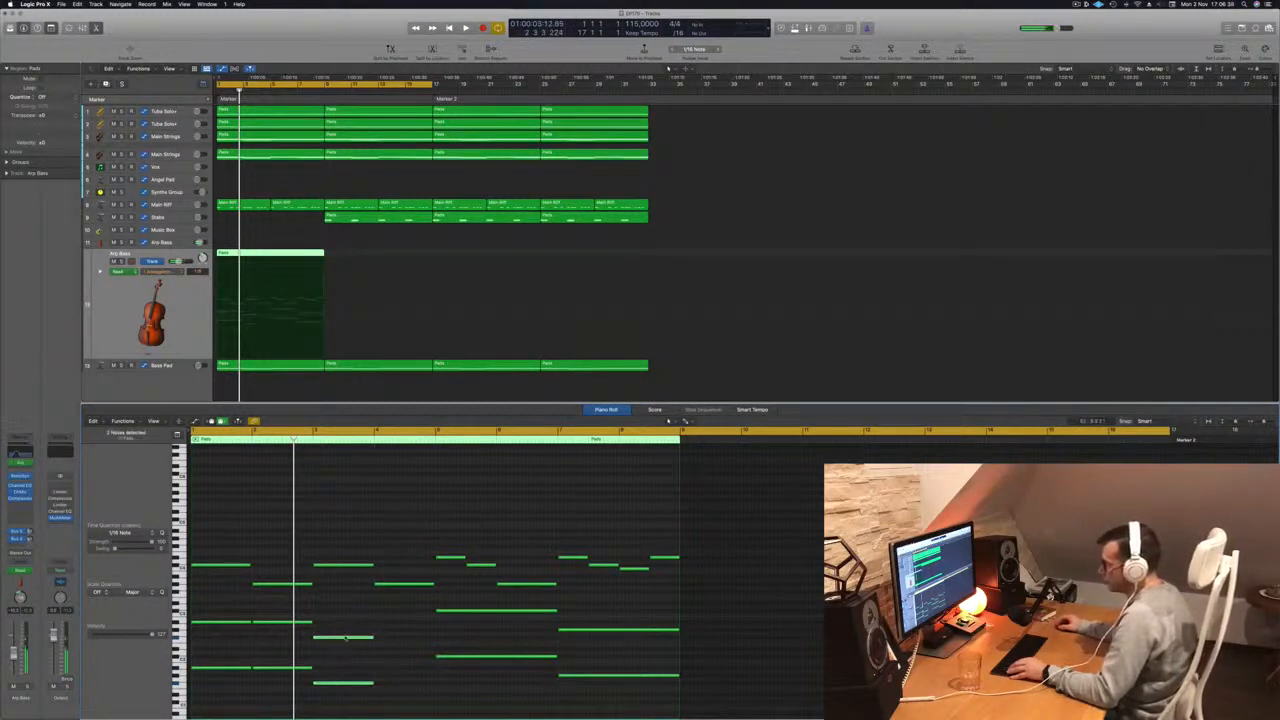
{"action": "left_click_drag", "start_coordinate": [346, 637], "coordinate": [407, 642]}
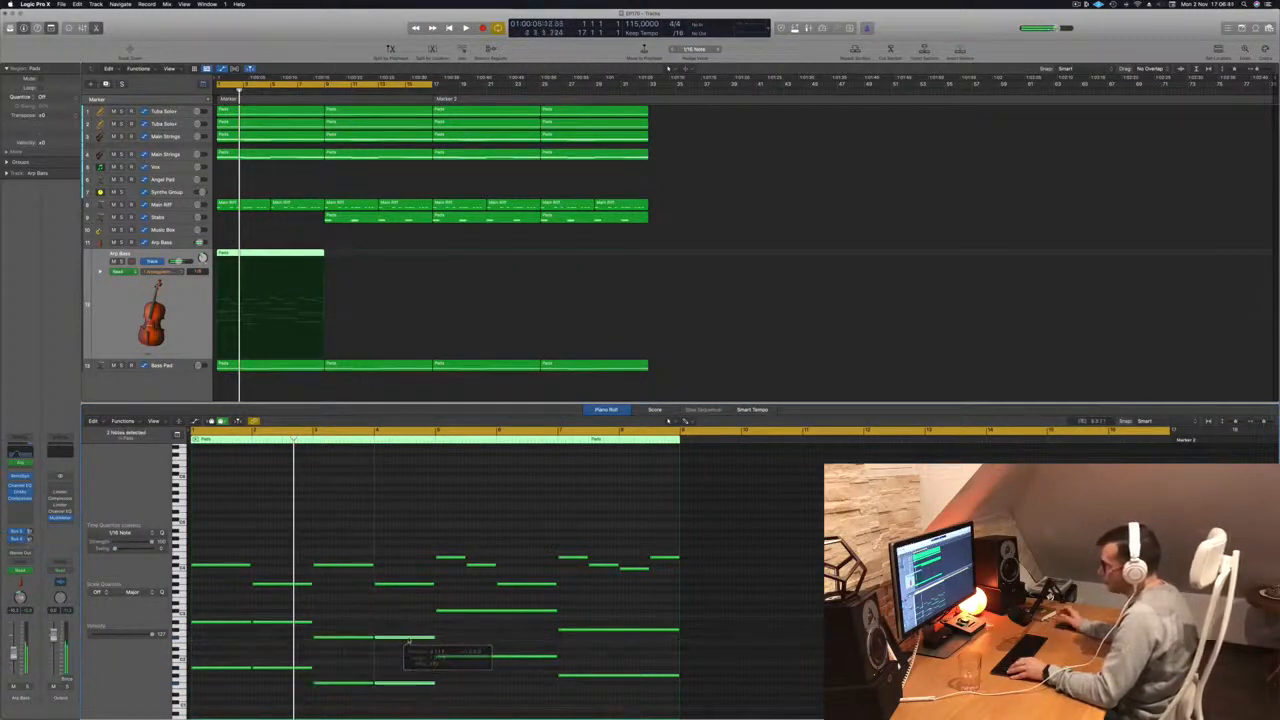
- Shorten the two lower sustained notes in bars 5–6 and 7–8 to one bar, repeating each pair in bars 6 and 8
{"action": "left_click_drag", "start_coordinate": [466, 604], "coordinate": [476, 682]}
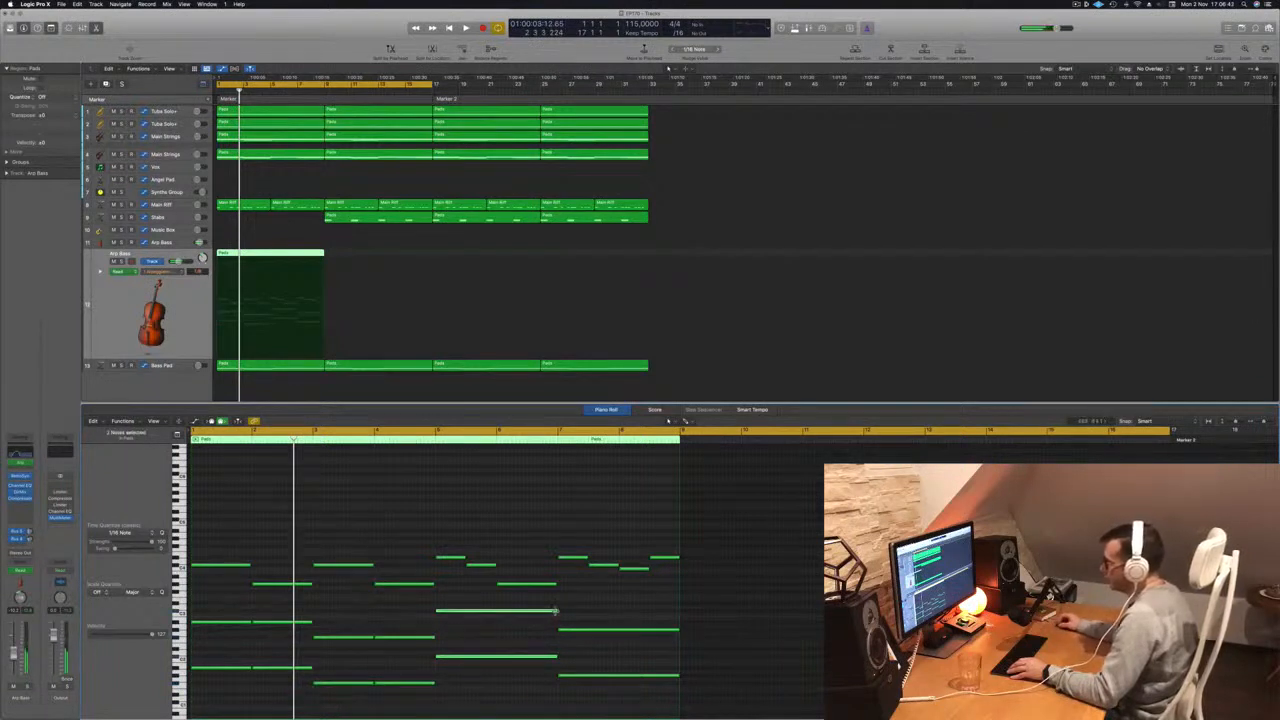
{"action": "mouse_move", "coordinate": [556, 610]}
{"action": "left_mouse_down"}
{"action": "mouse_move", "coordinate": [491, 614]}
{"action": "mouse_move", "coordinate": [538, 616]}
{"action": "left_mouse_up"}
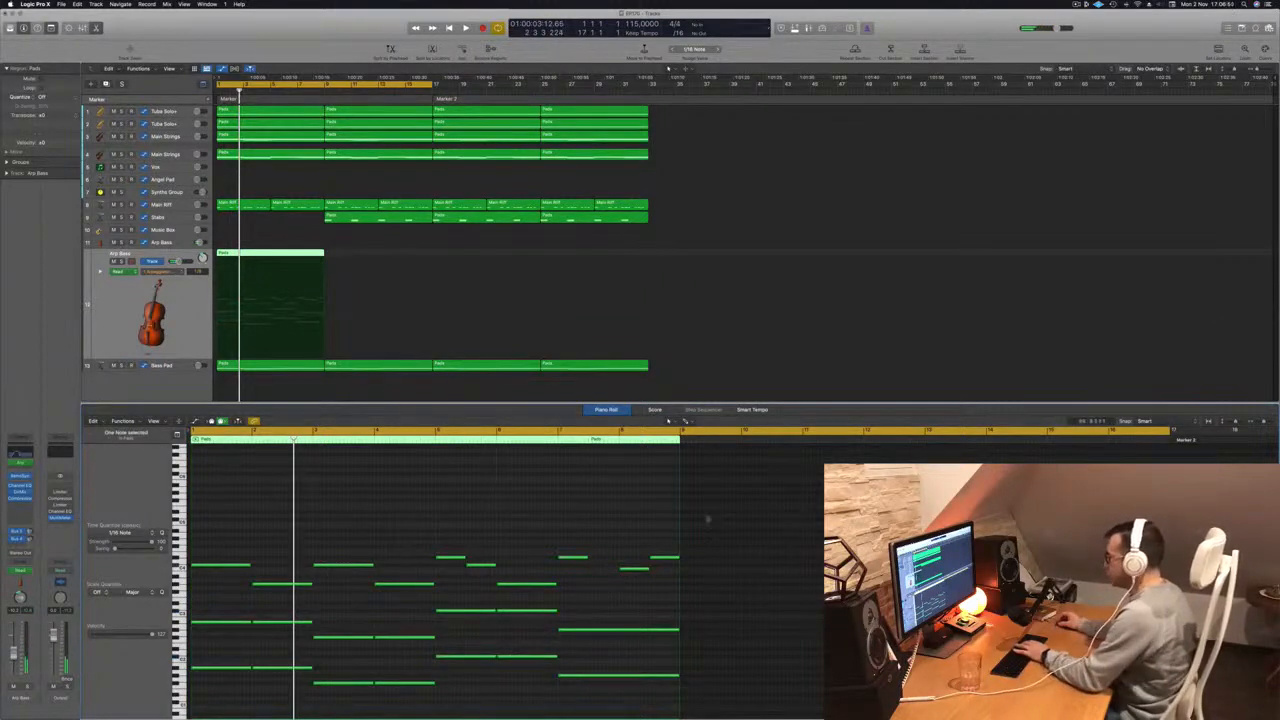
{"action": "scroll", "coordinate": [660, 614], "scroll_direction": "down", "scroll_amount": 1}
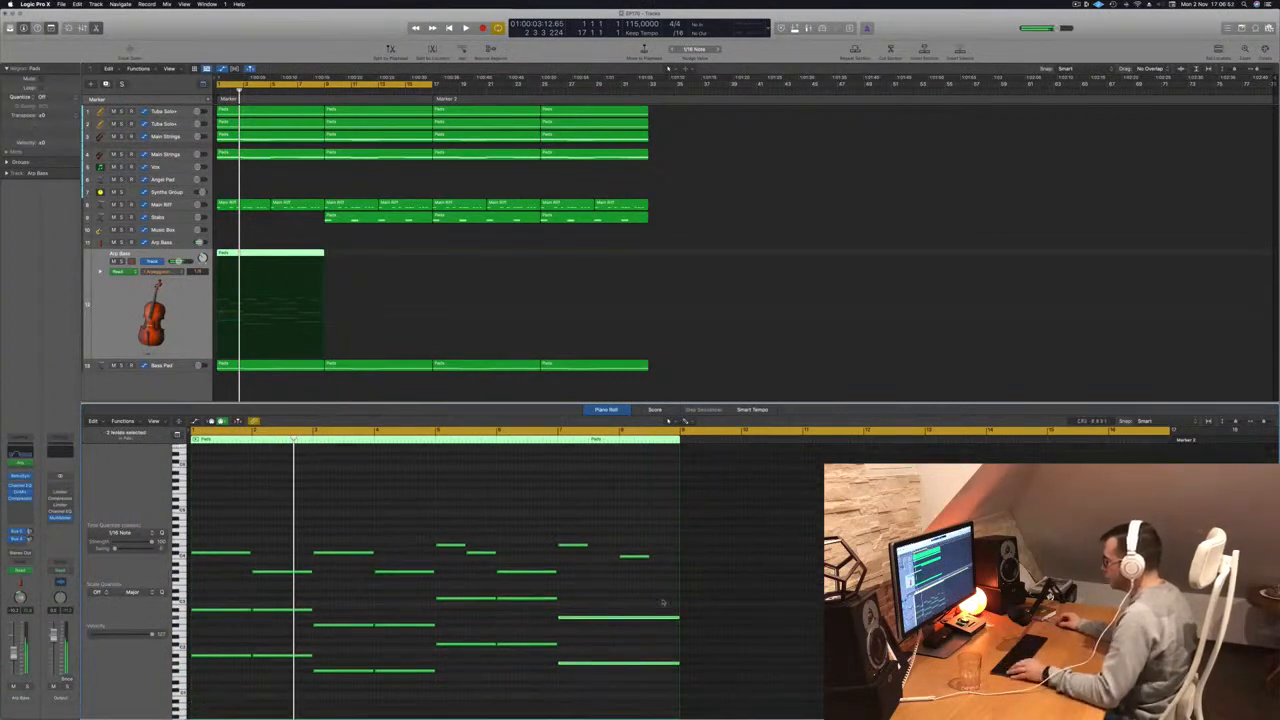
{"action": "left_click_drag", "start_coordinate": [679, 617], "coordinate": [652, 622]}
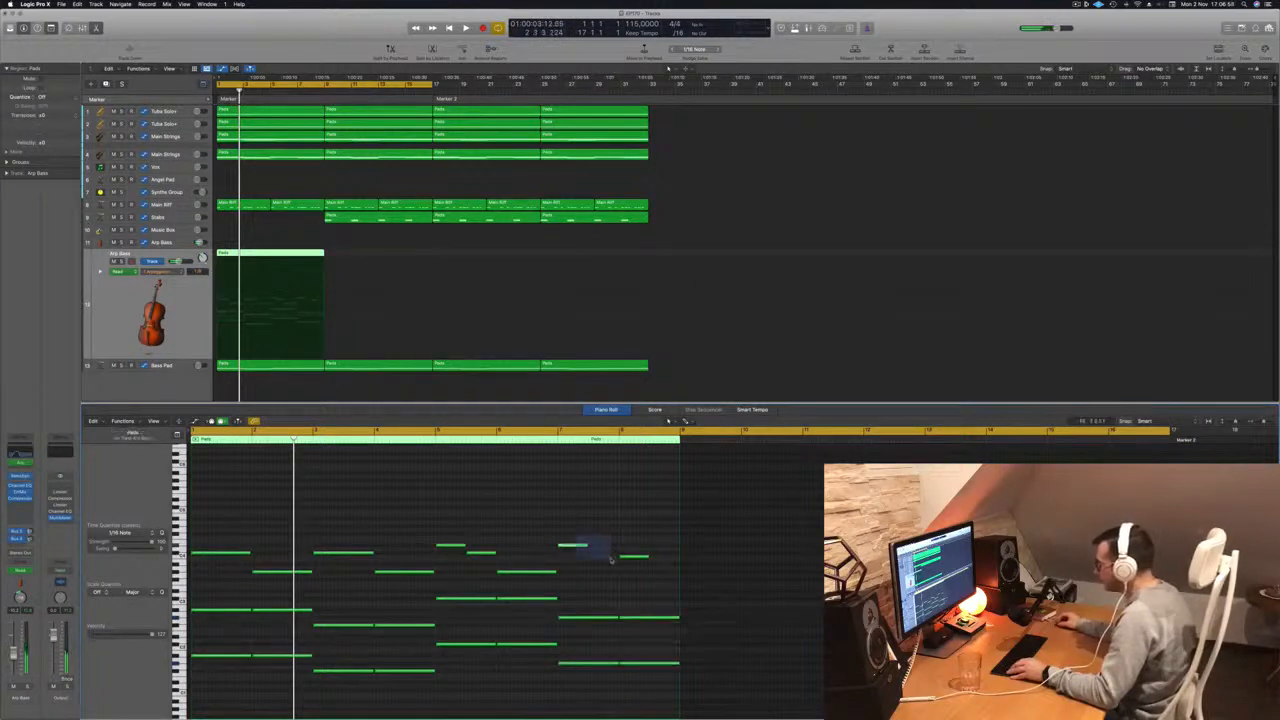
- Lengthen the remaining short top notes in bars 5, 7 and 8 to a full bar each and play from the start
{"action": "left_click_drag", "start_coordinate": [648, 557], "coordinate": [674, 560]}
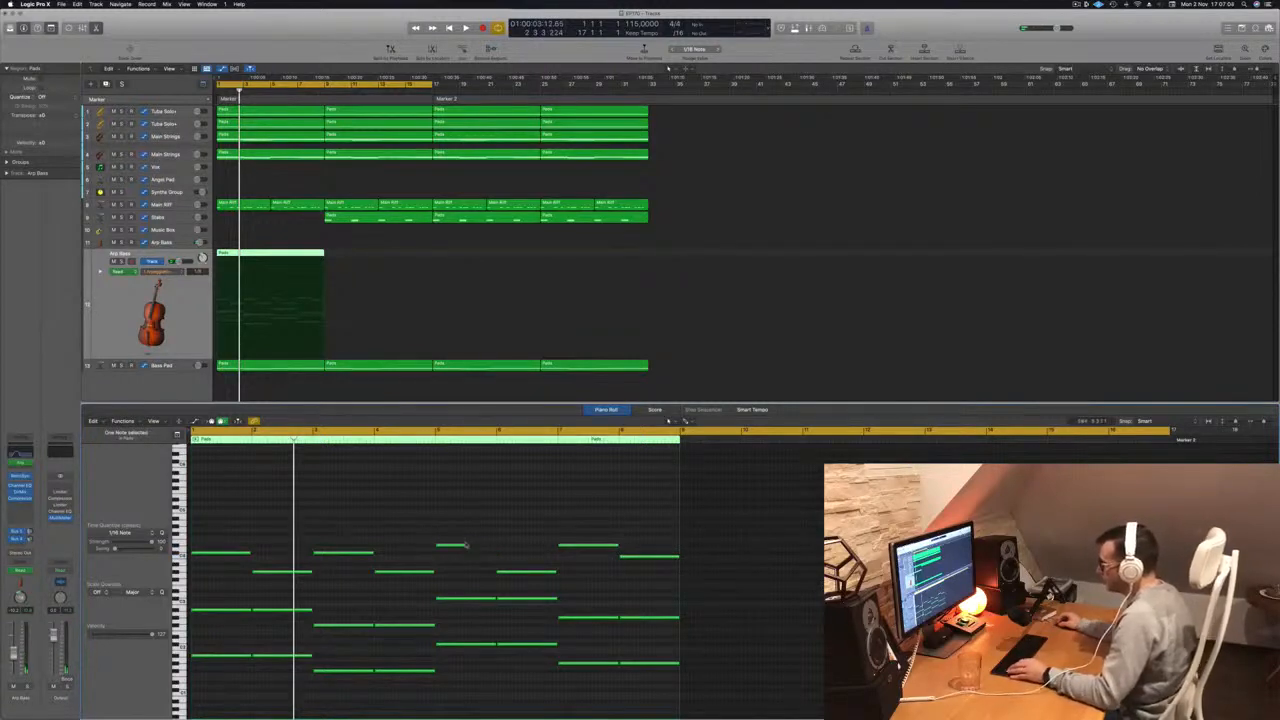
{"action": "left_click_drag", "start_coordinate": [465, 546], "coordinate": [495, 548]}
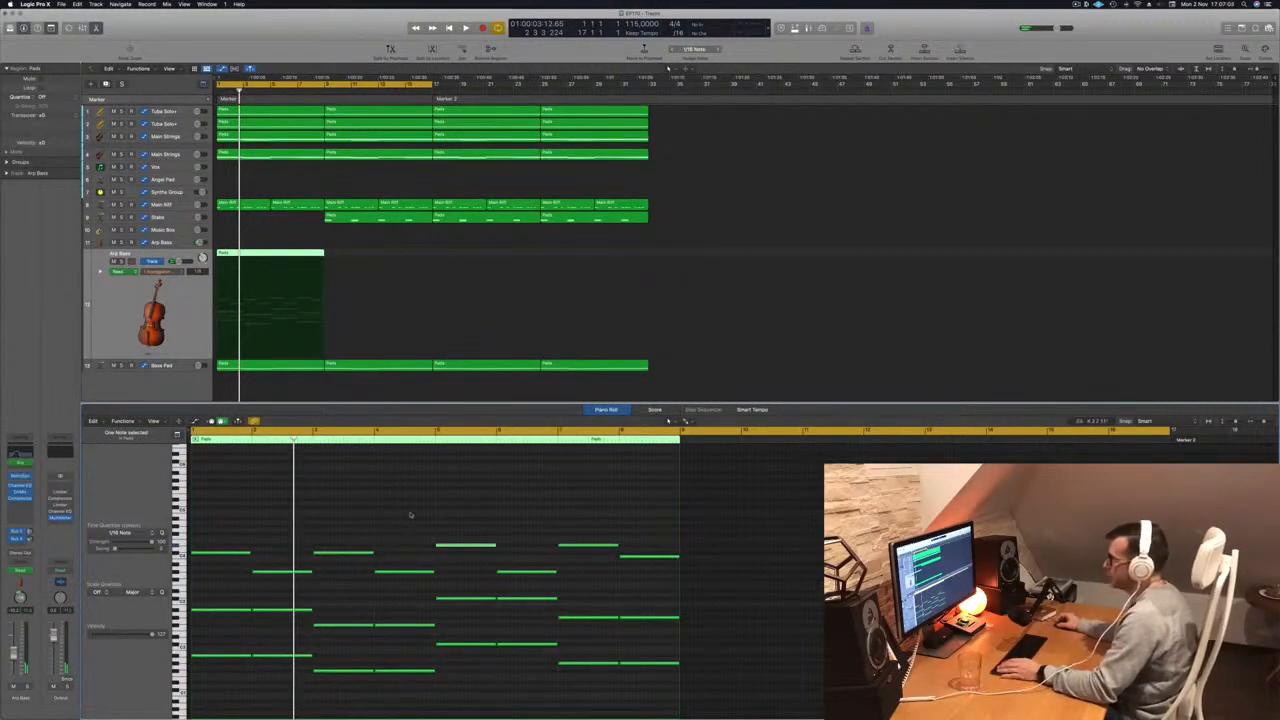
{"action": "key", "text": "Return"}
{"action": "key", "text": "space"}
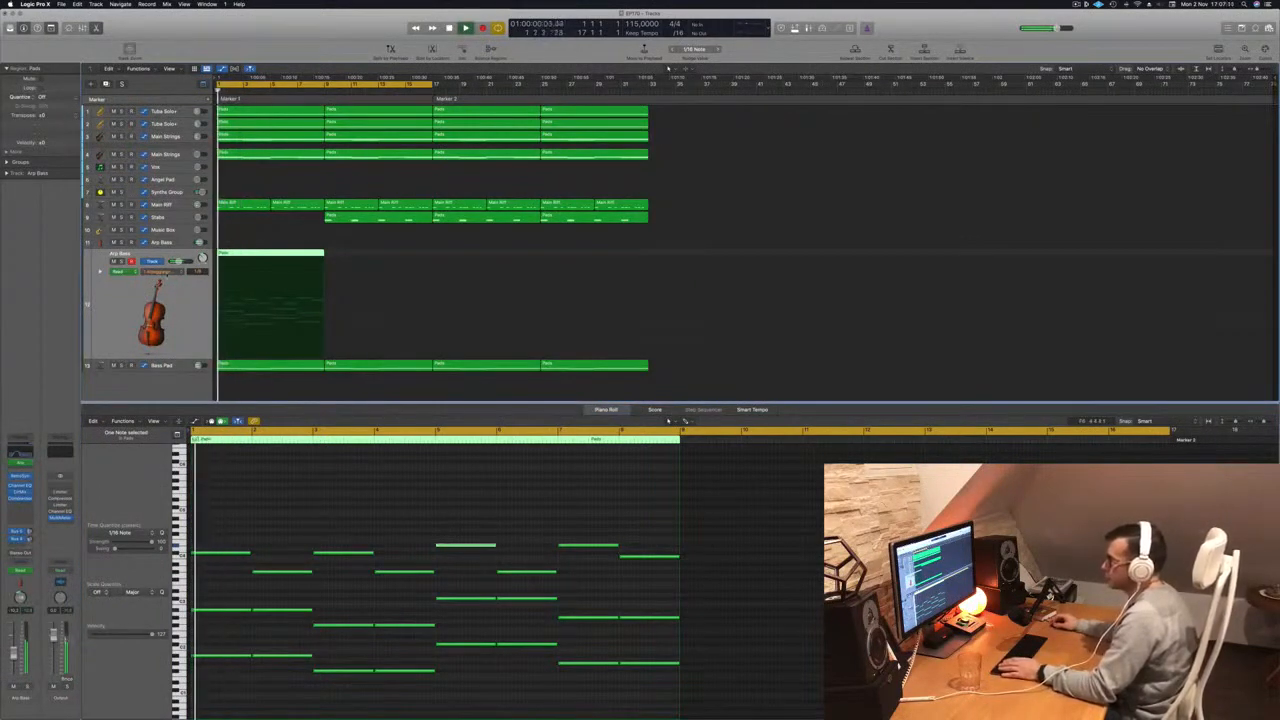
- Expand the lower Arp Bass track's automation lanes and flatten the High Cut Frequency ramp to a low, level line
{"action": "left_click", "coordinate": [166, 273]}
{"action": "left_click", "coordinate": [152, 290]}
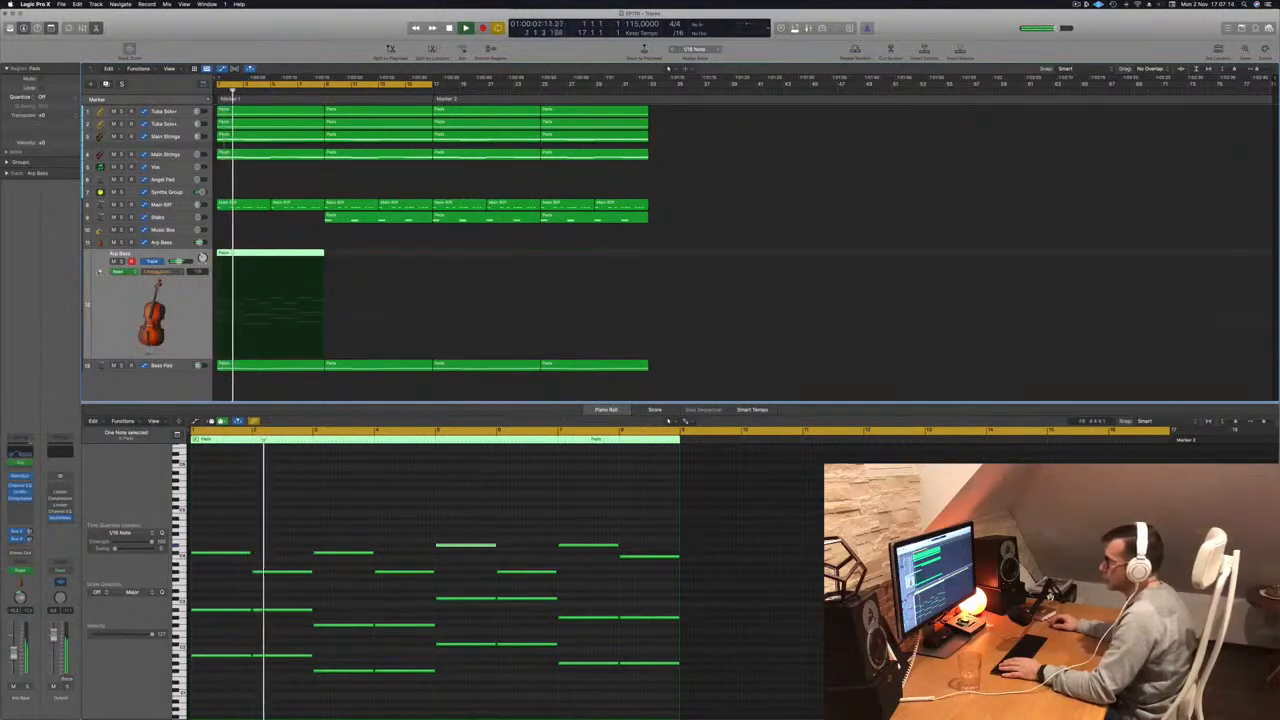
{"action": "left_click", "coordinate": [101, 272]}
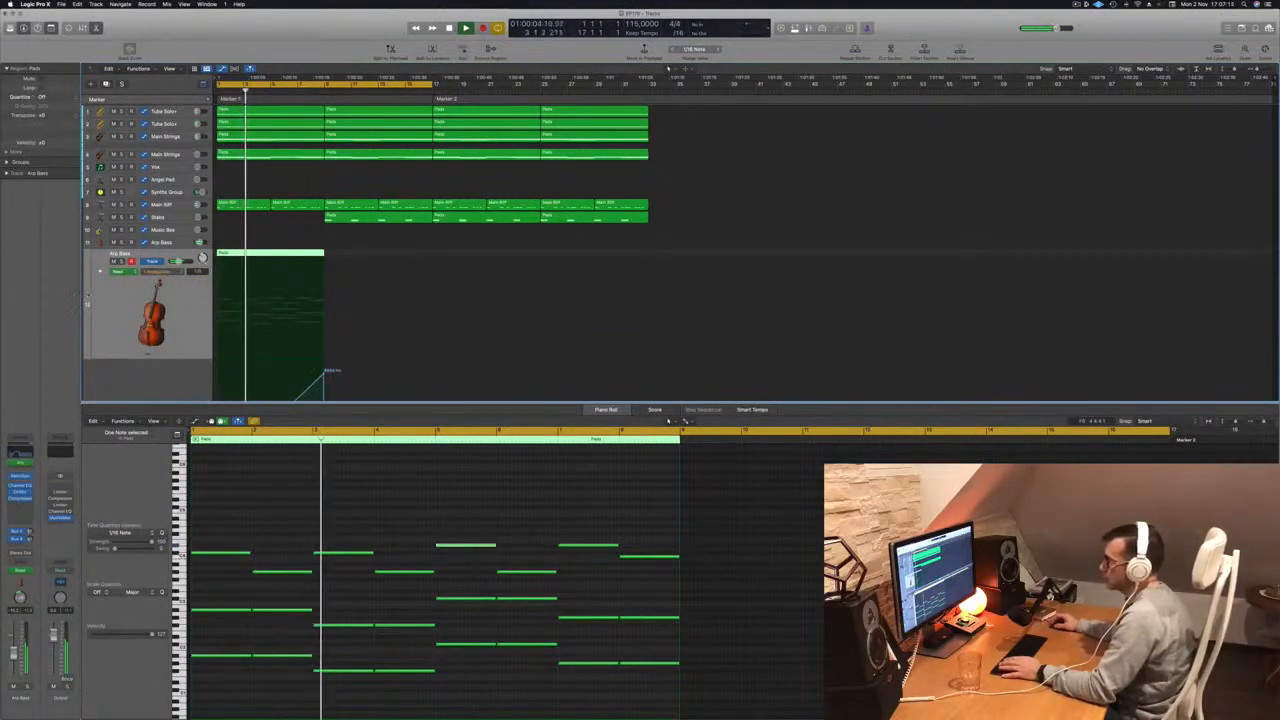
{"action": "key", "text": "space"}
{"action": "scroll", "coordinate": [258, 326], "scroll_direction": "down", "scroll_amount": 3}
{"action": "scroll", "coordinate": [260, 325], "scroll_direction": "down", "scroll_amount": 3}
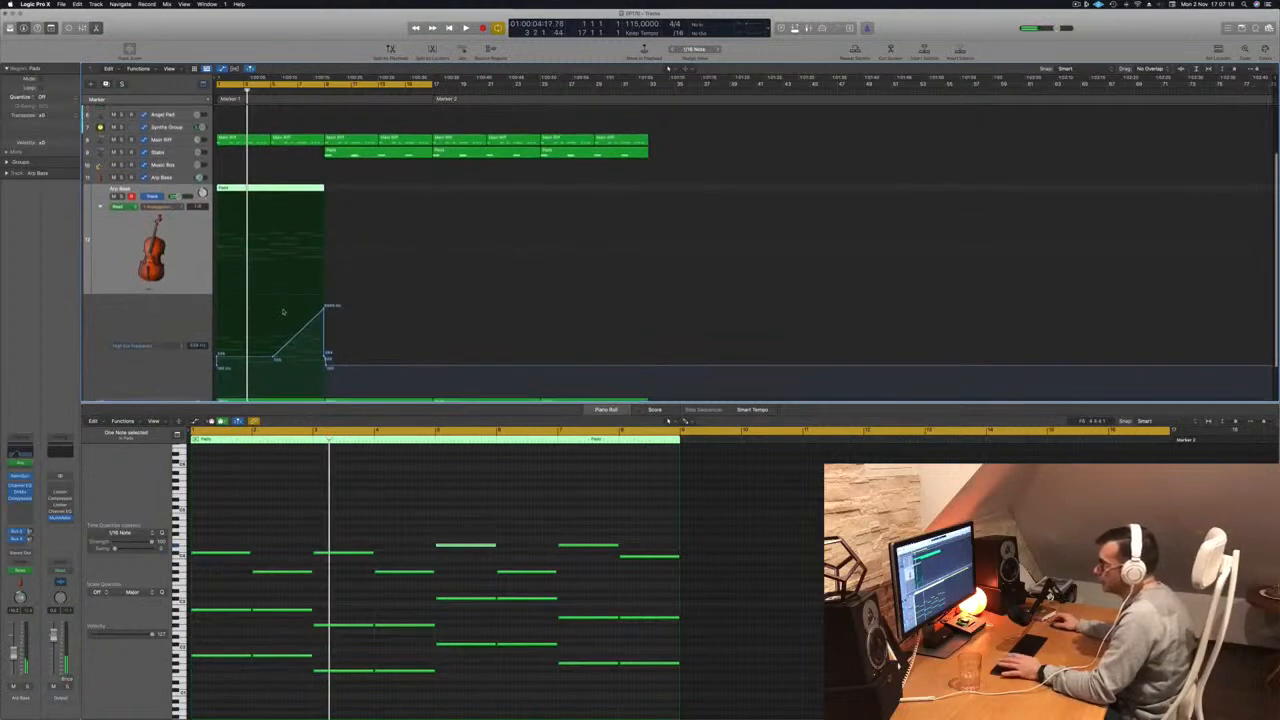
{"action": "key", "text": "space"}
{"action": "left_click", "coordinate": [325, 309]}
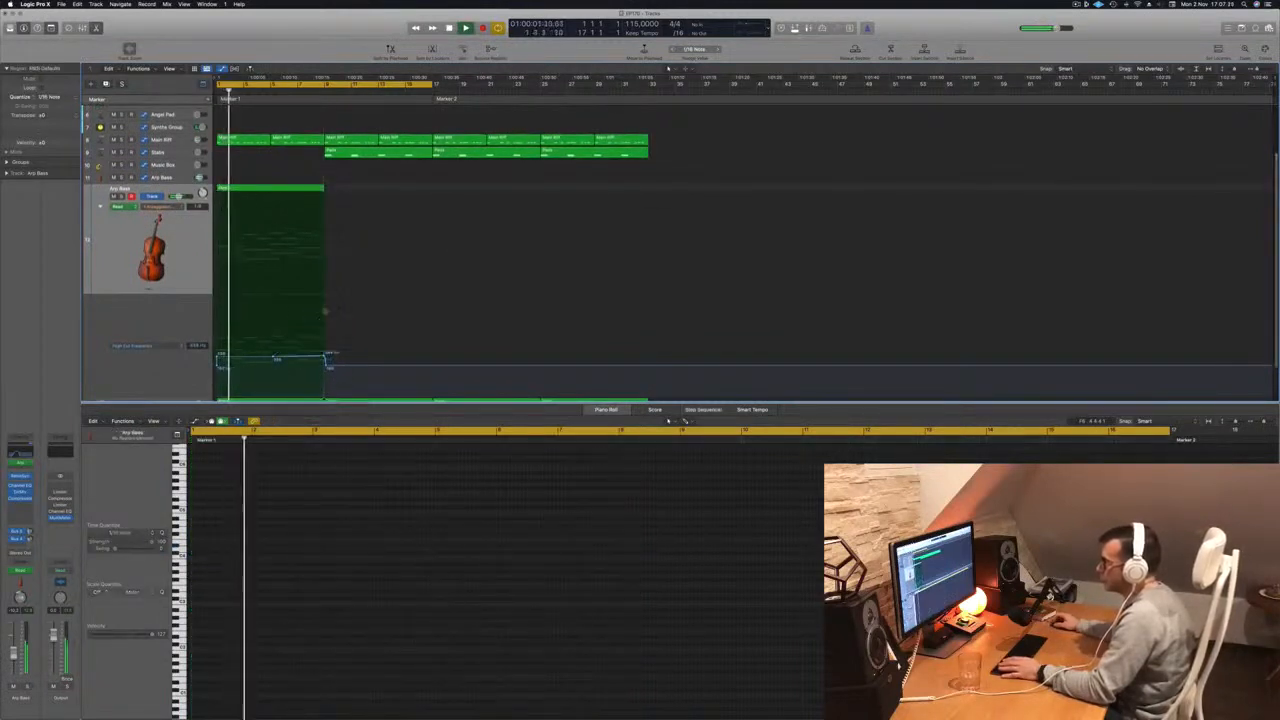
{"action": "left_click_drag", "start_coordinate": [325, 357], "coordinate": [217, 367]}
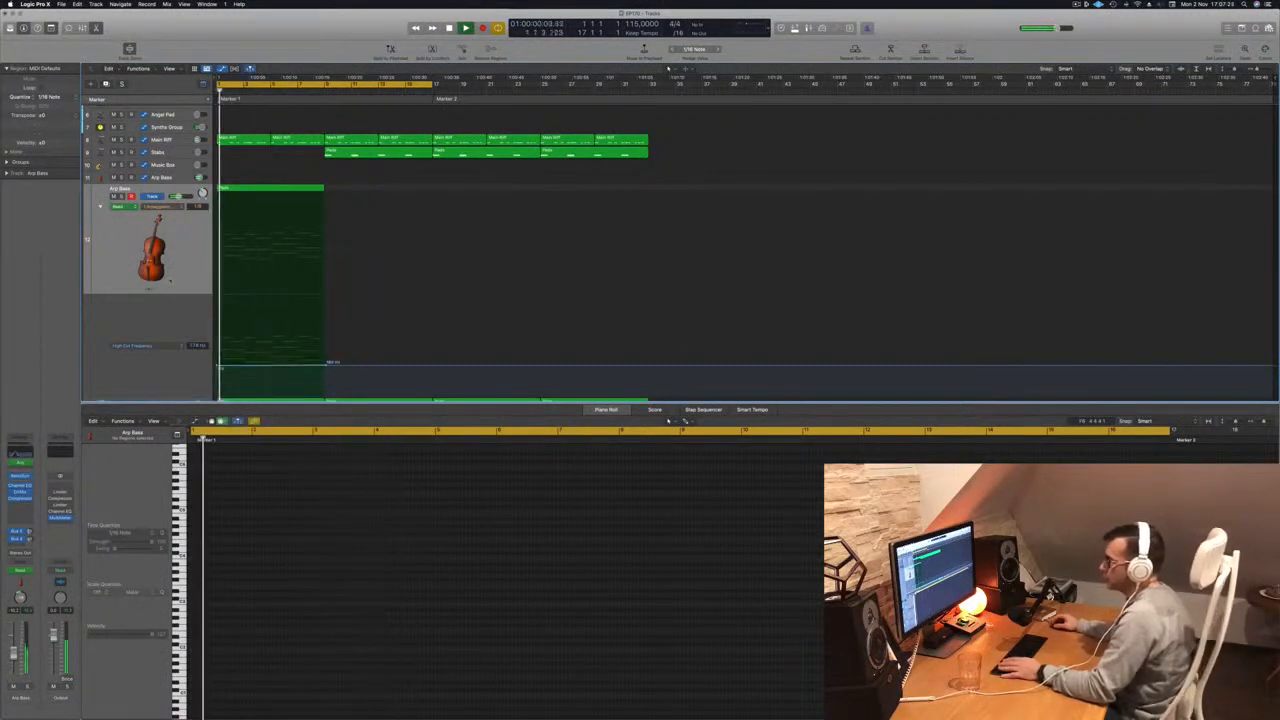
- Add Arpeggiator rate automation at the start of the lower Arp Bass track and raise it to 1/16
{"action": "left_click", "coordinate": [197, 246]}
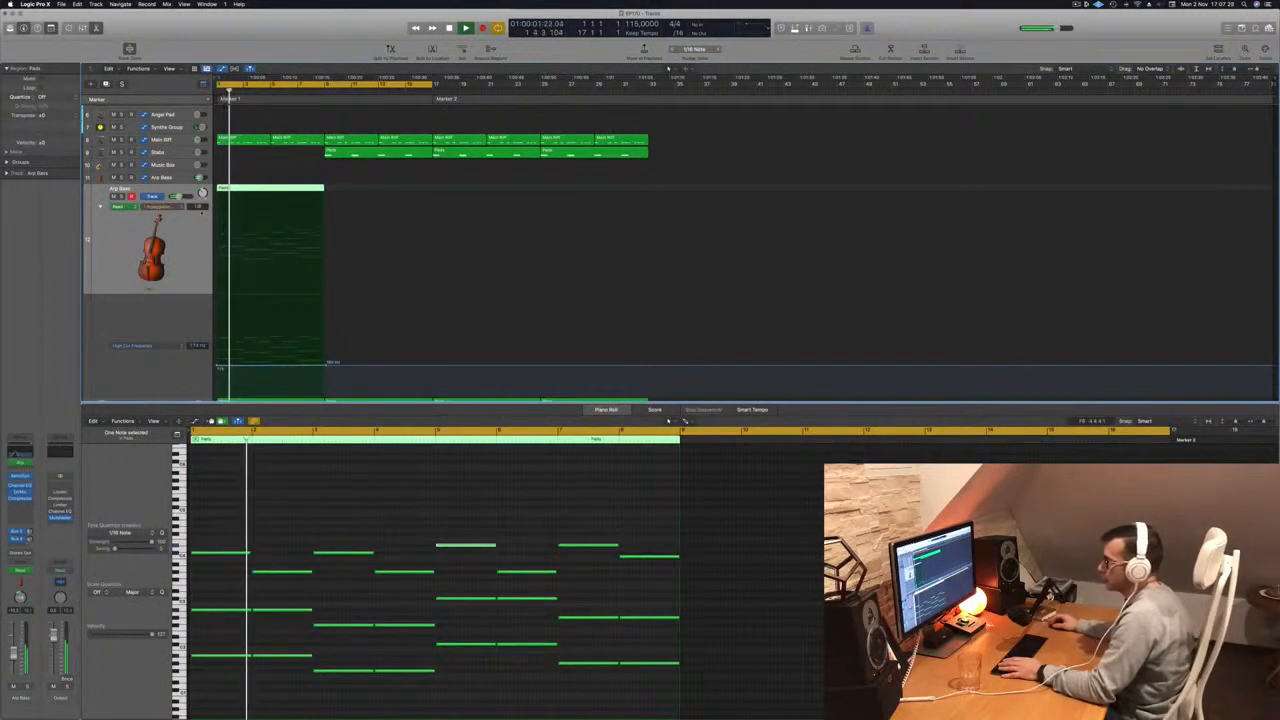
{"action": "left_click", "coordinate": [219, 250]}
{"action": "left_click_drag", "start_coordinate": [219, 250], "coordinate": [218, 235]}
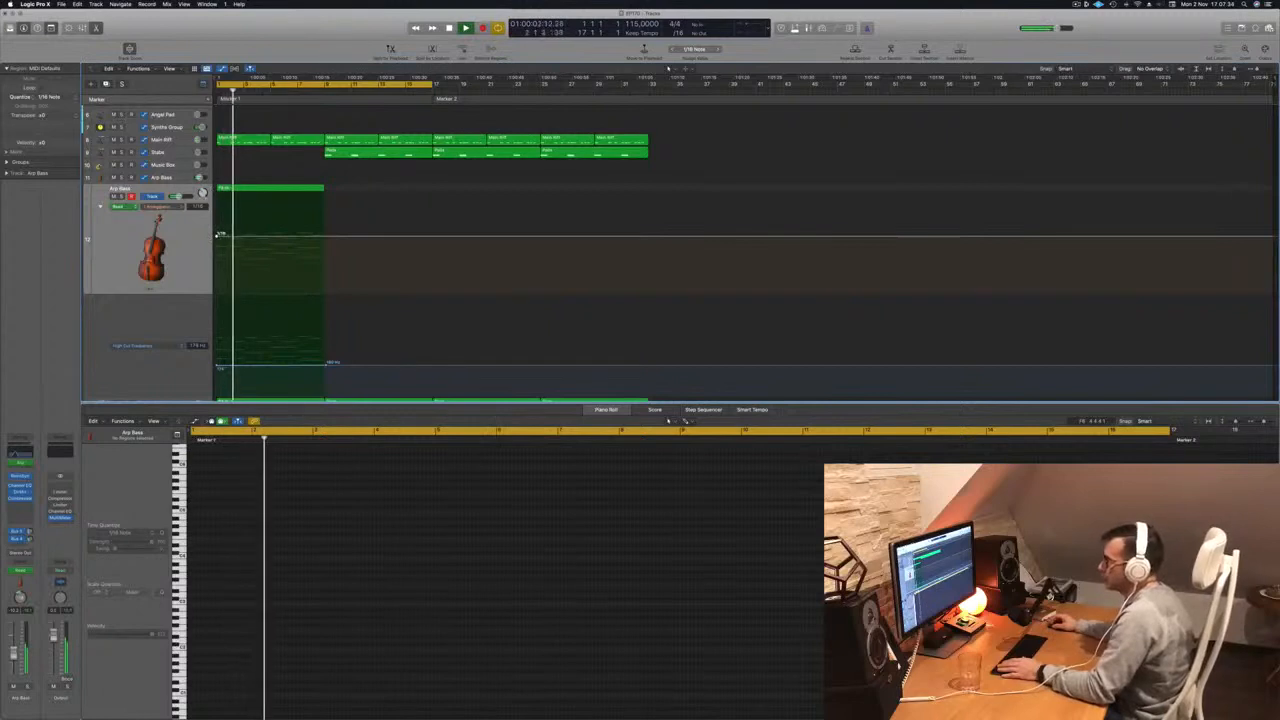
{"action": "left_click", "coordinate": [189, 259]}
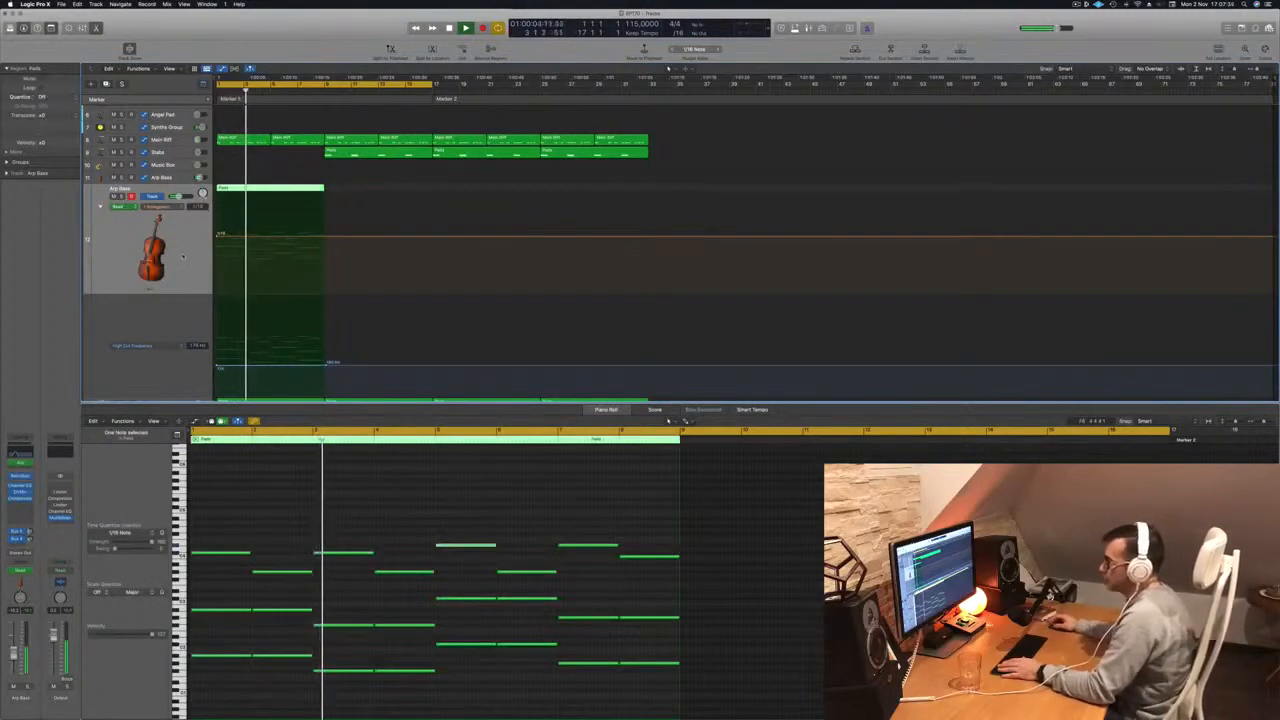
{"action": "key", "text": "Return"}
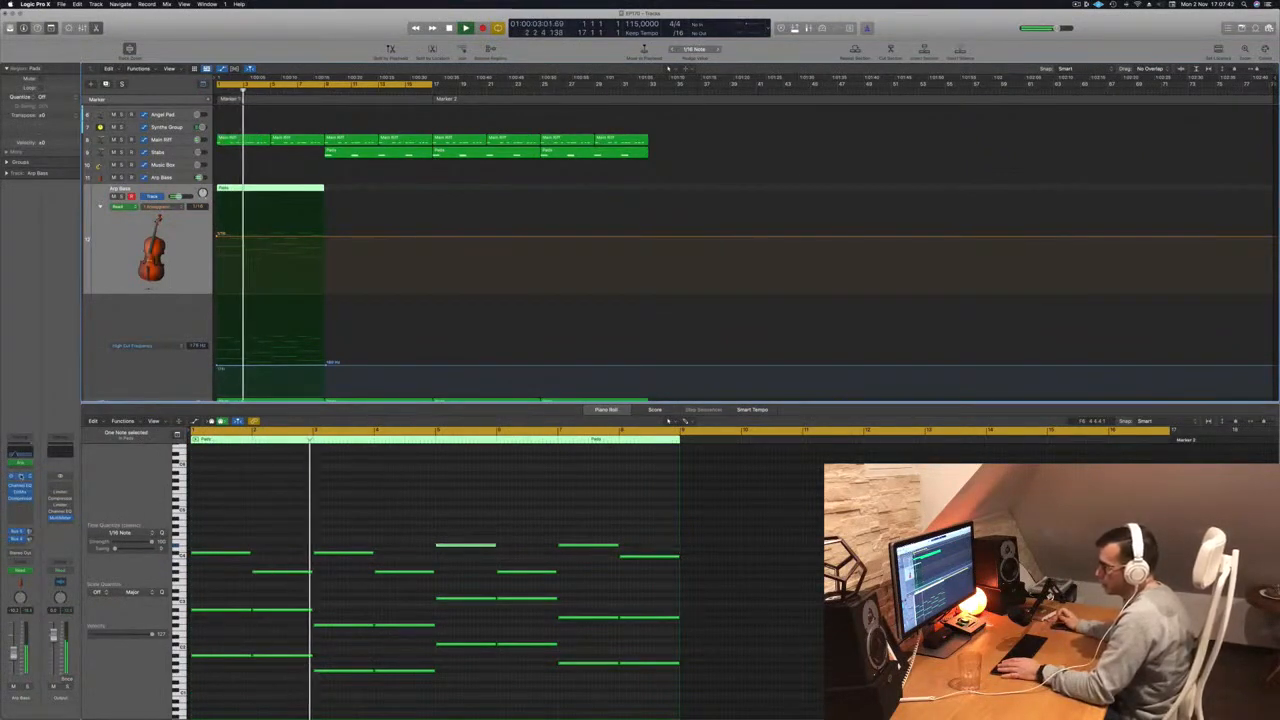
- Open the Arp Bass Arpeggiator, recall its default setting, and close the plug-in windows
{"action": "key", "text": "v"}
{"action": "left_click", "coordinate": [20, 463]}
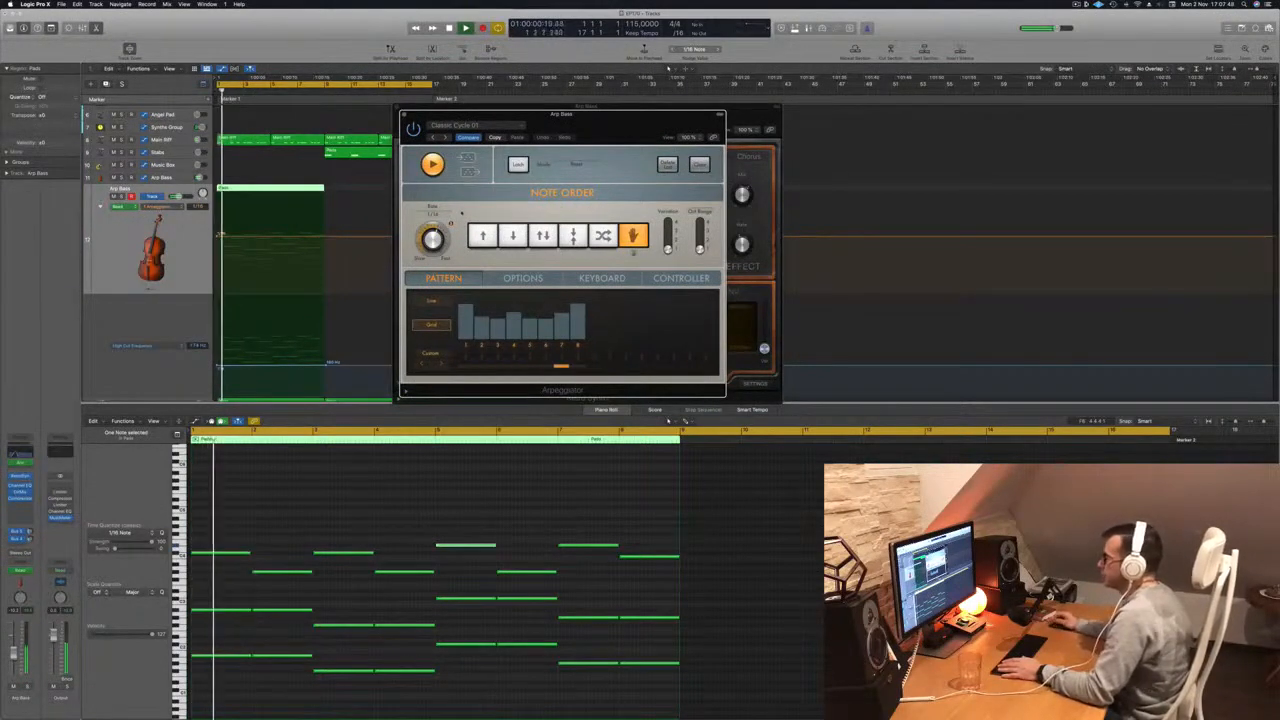
{"action": "left_click_drag", "start_coordinate": [606, 127], "coordinate": [763, 137]}
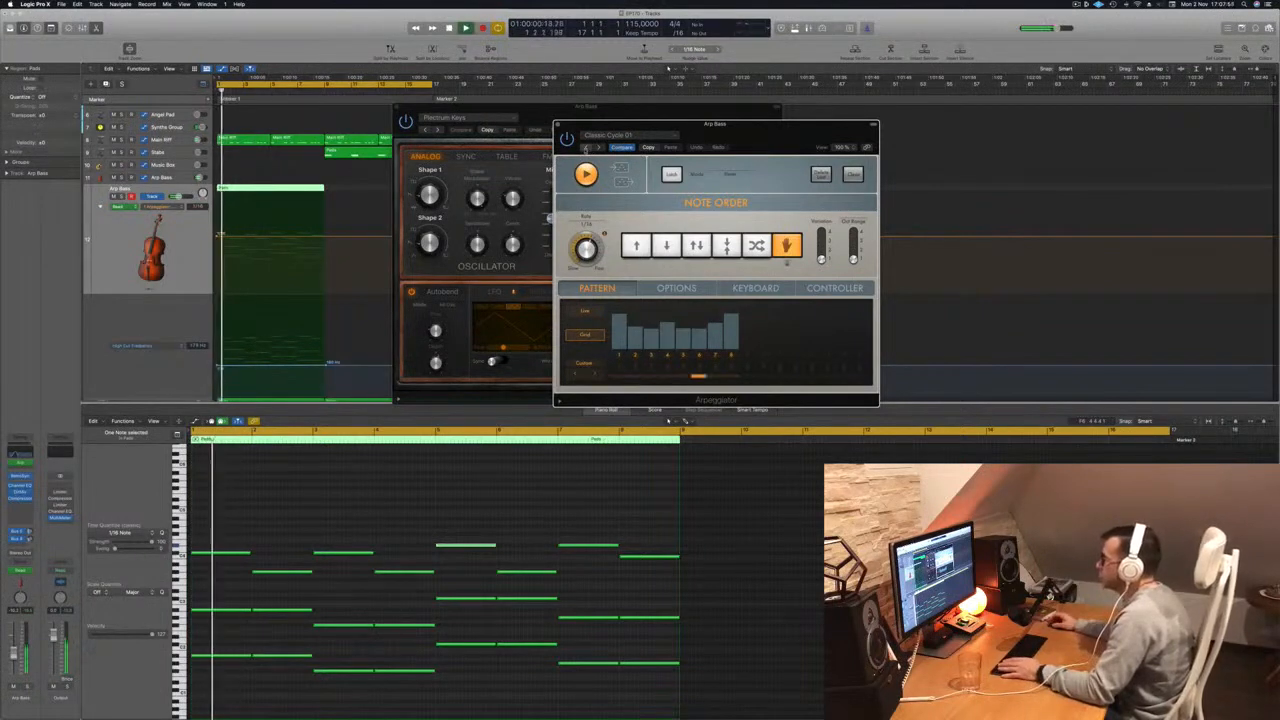
{"action": "left_click", "coordinate": [594, 147]}
{"action": "left_click", "coordinate": [609, 136]}
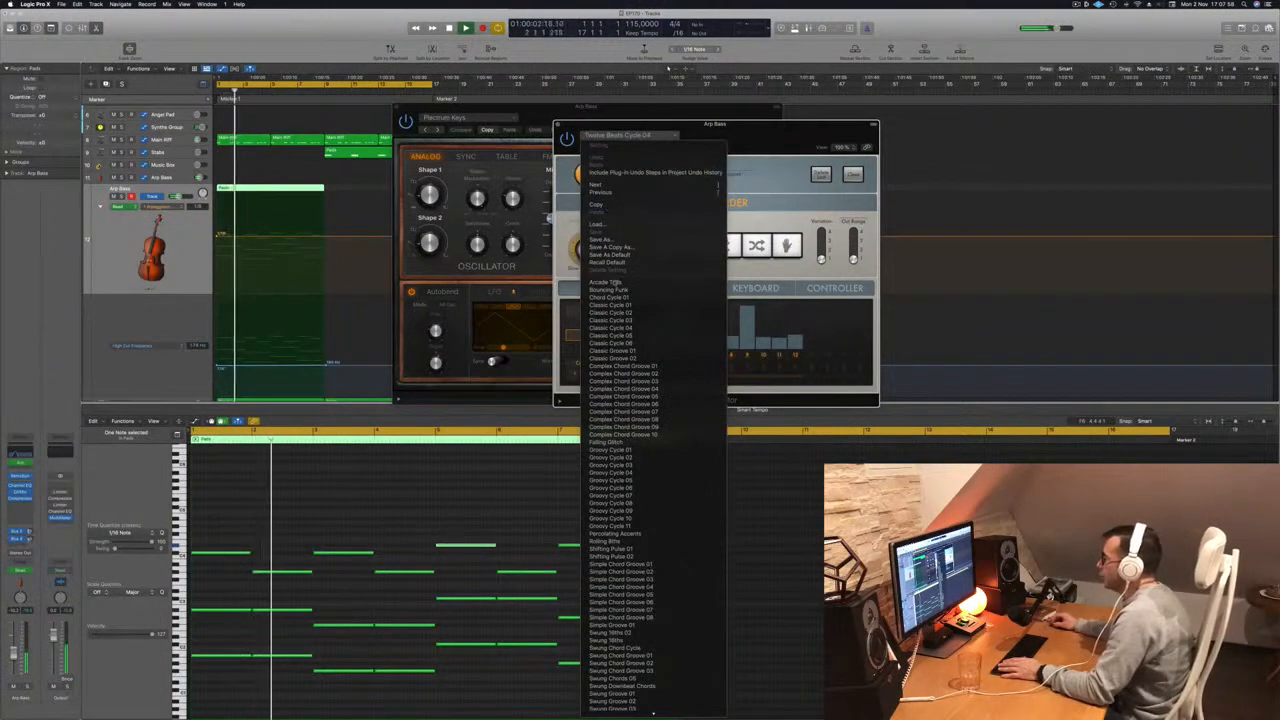
{"action": "left_click", "coordinate": [612, 262]}
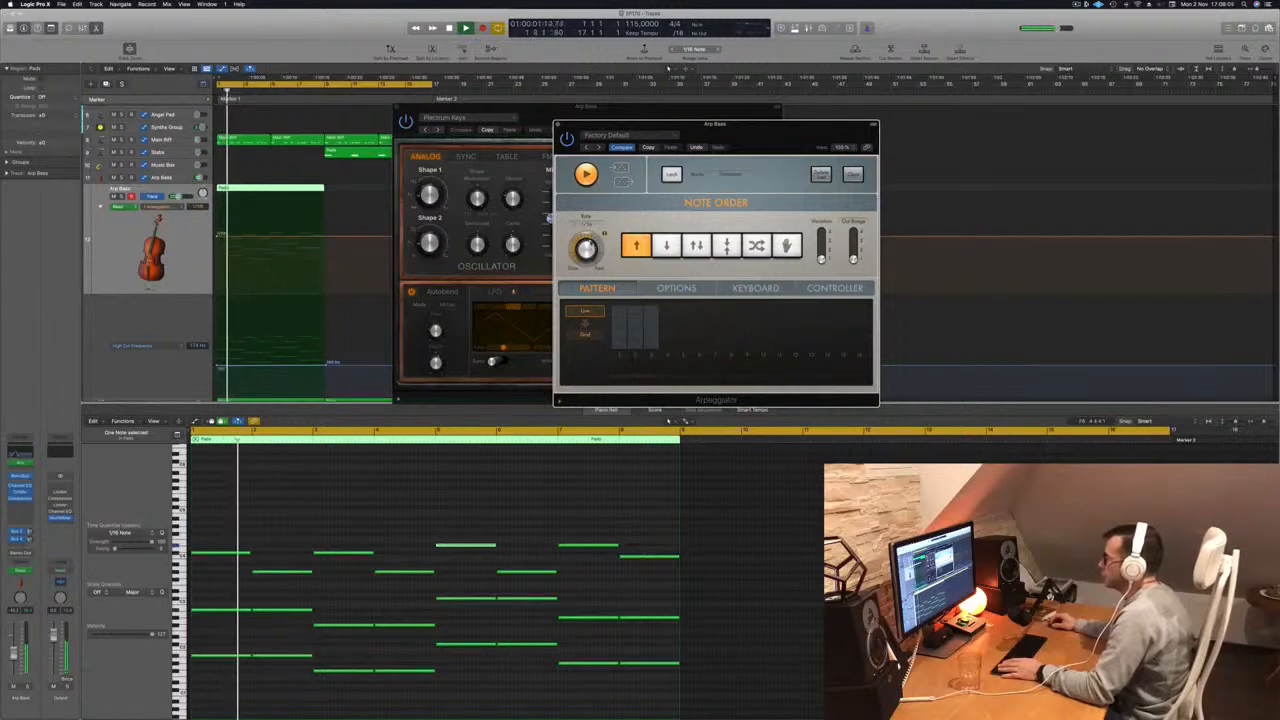
{"action": "left_click_drag", "start_coordinate": [711, 132], "coordinate": [774, 134]}
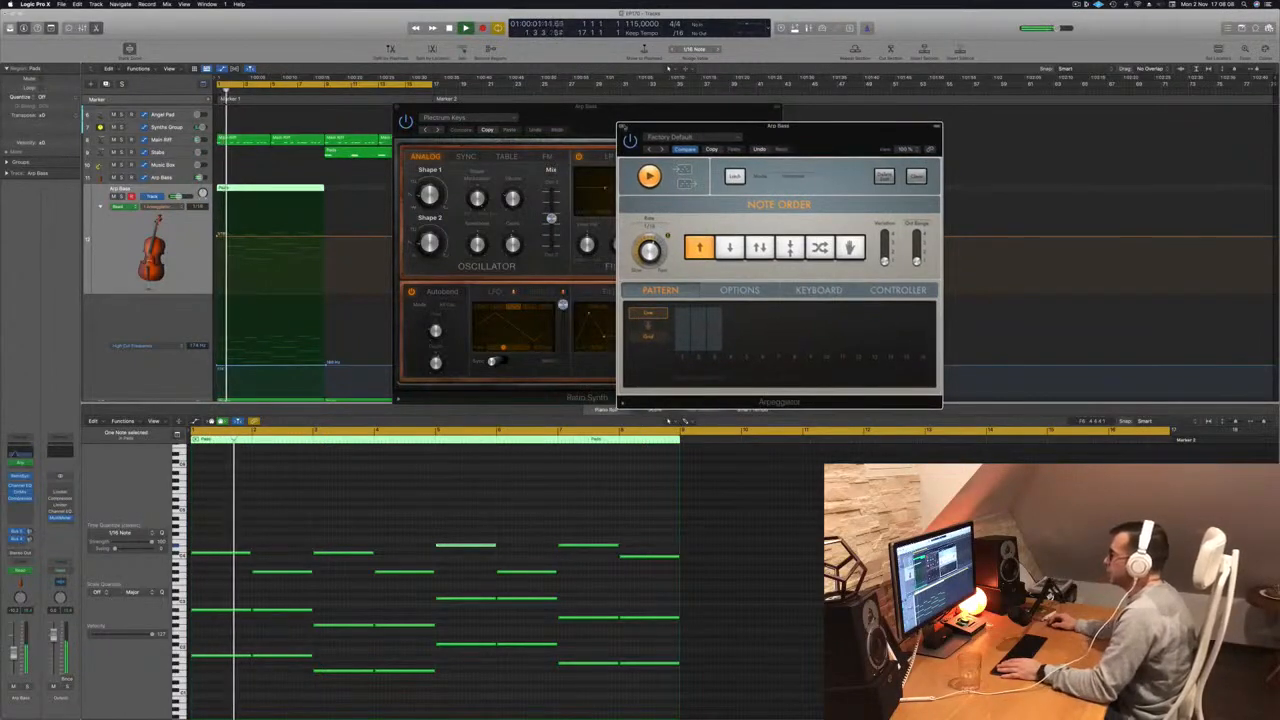
{"action": "left_click", "coordinate": [611, 128]}
{"action": "left_click_drag", "start_coordinate": [558, 128], "coordinate": [574, 160]}
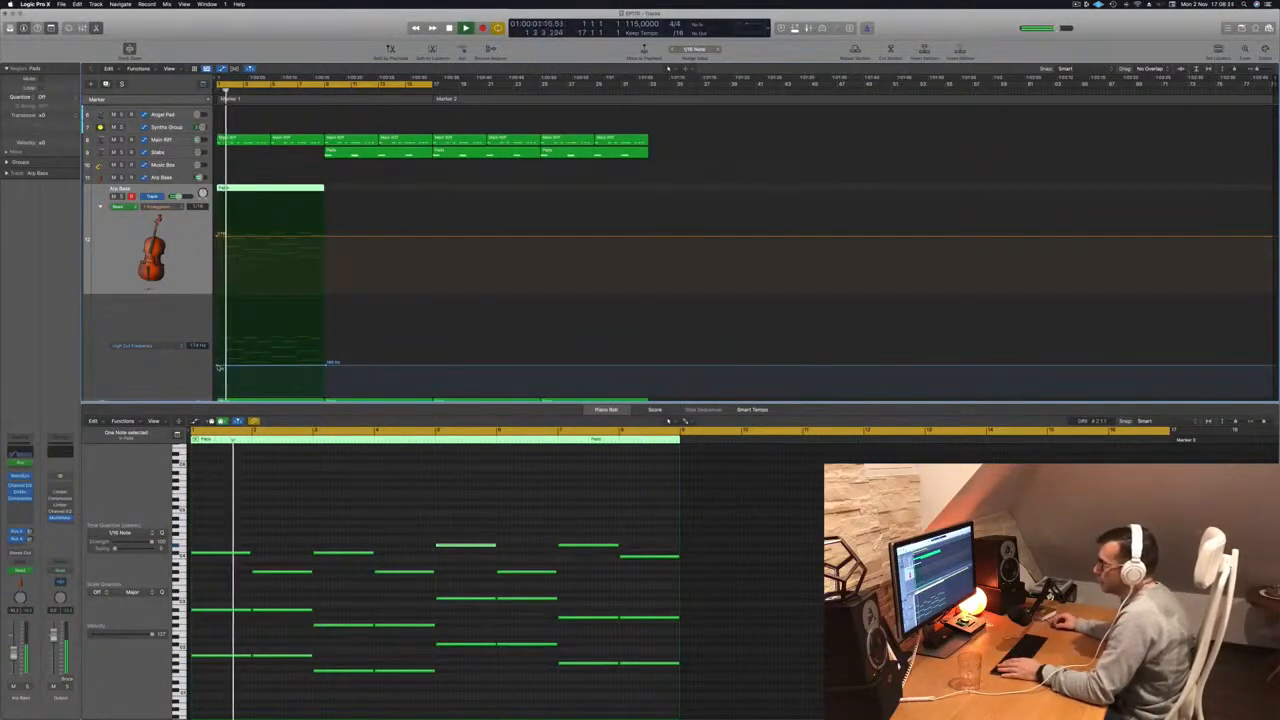
- Shape the High Cut Frequency automation into a slight rise across the Arp Bass region and replay it from the start
{"action": "left_click_drag", "start_coordinate": [217, 366], "coordinate": [217, 366]}
{"action": "left_click_drag", "start_coordinate": [326, 366], "coordinate": [326, 361]}
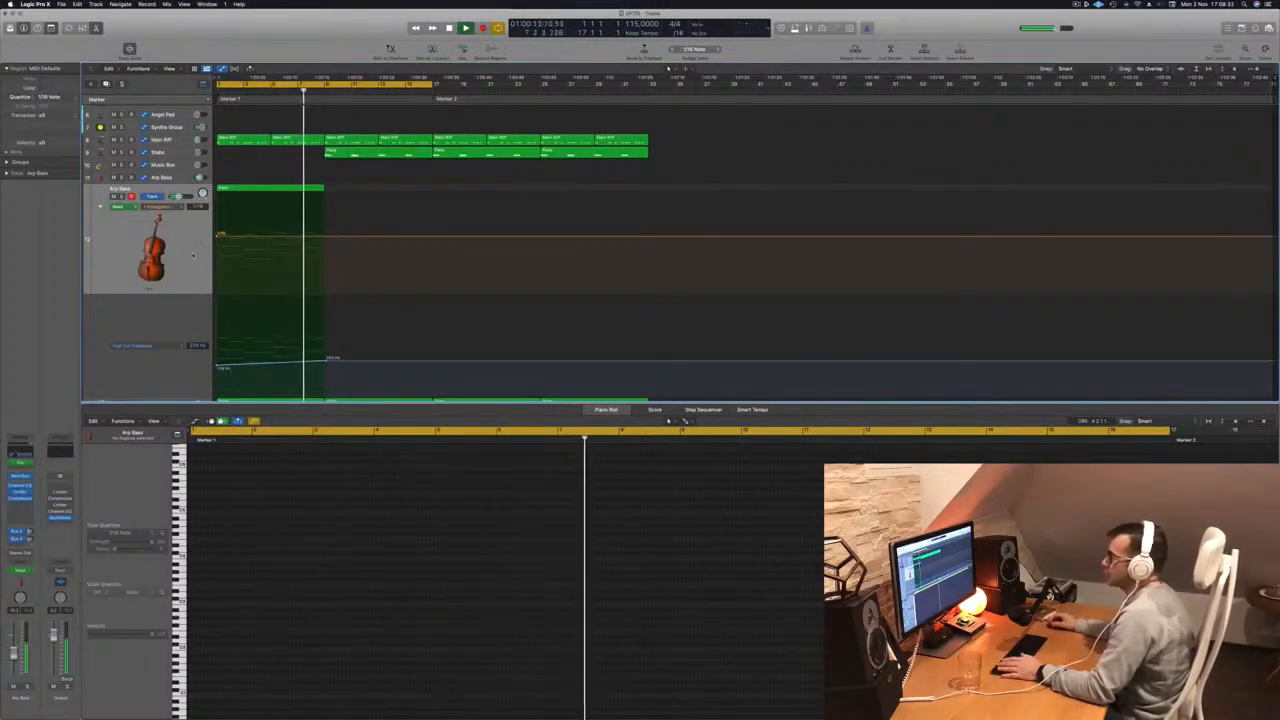
{"action": "key", "text": "Return"}
{"action": "scroll", "coordinate": [198, 263], "scroll_direction": "down", "scroll_amount": 1}
{"action": "scroll", "coordinate": [198, 263], "scroll_direction": "down", "scroll_amount": 1}
{"action": "scroll", "coordinate": [230, 230], "scroll_direction": "up", "scroll_amount": 2}
{"action": "key", "text": "space"}
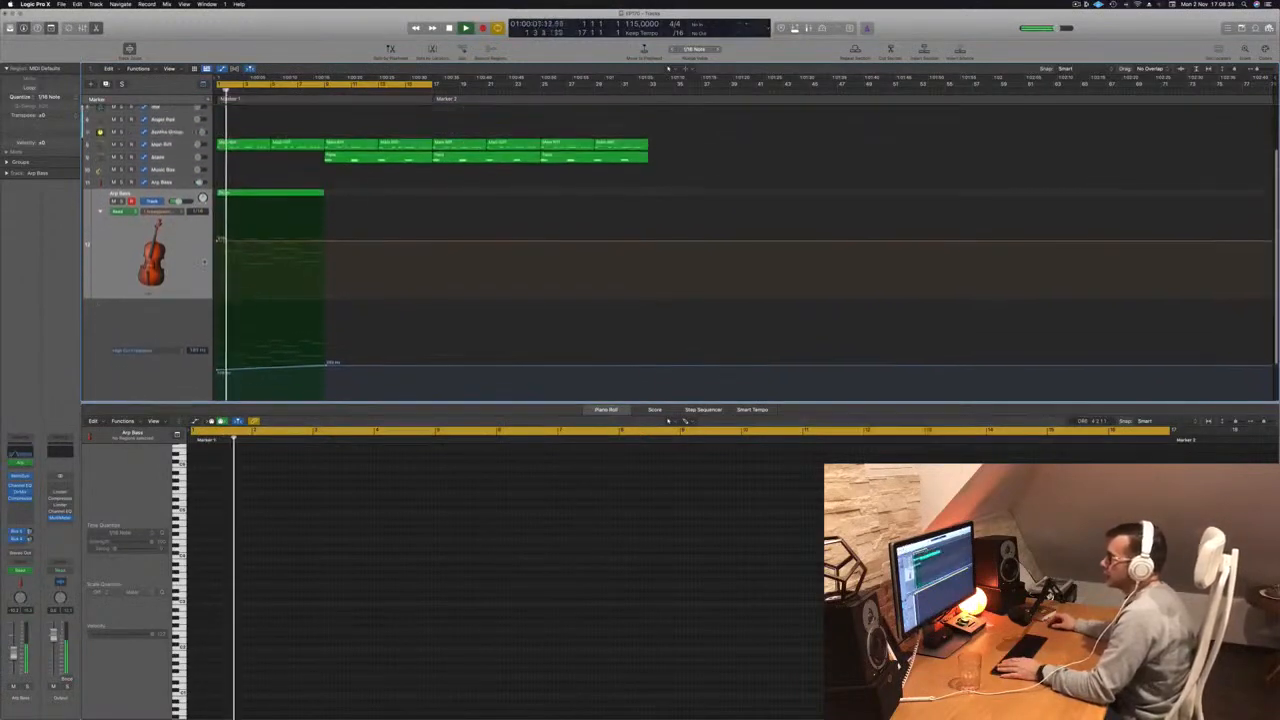
- Copy the edited region with its automation onto the Arp Bass track above and mute the Arp Bass tracks
{"action": "left_click_drag", "start_coordinate": [258, 230], "coordinate": [260, 222]}
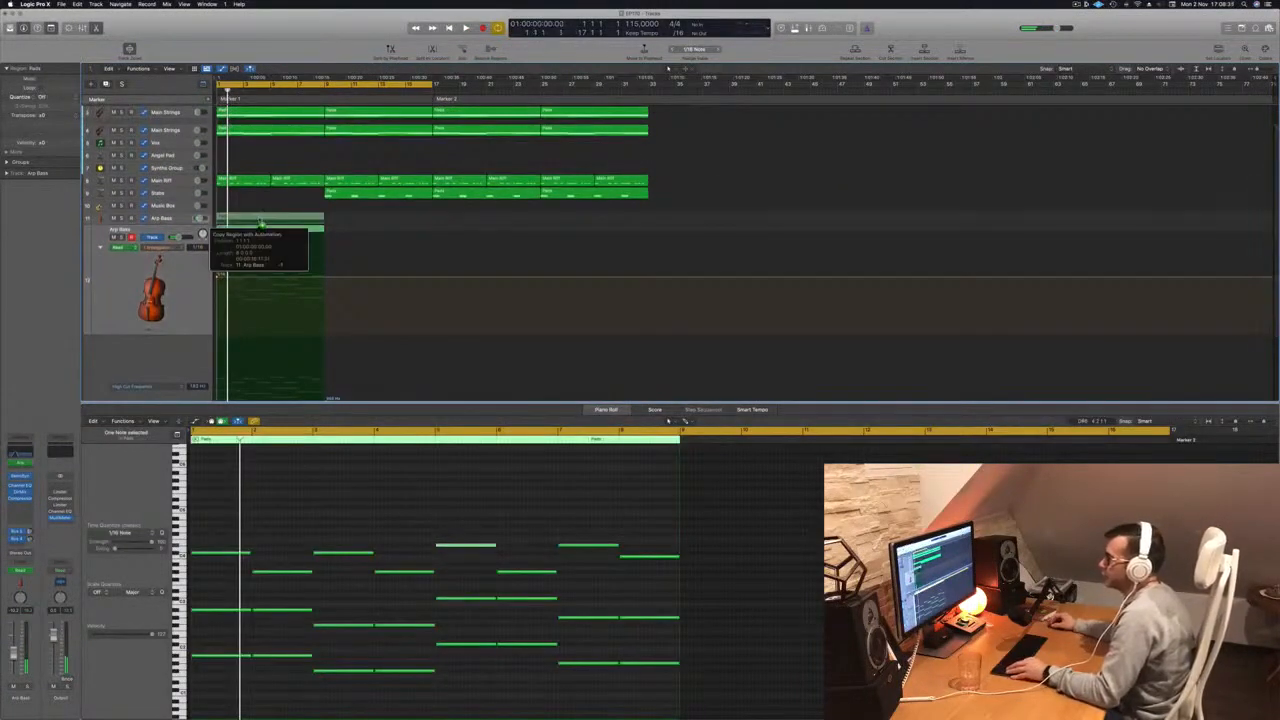
{"action": "left_click_drag", "start_coordinate": [183, 266], "coordinate": [177, 292]}
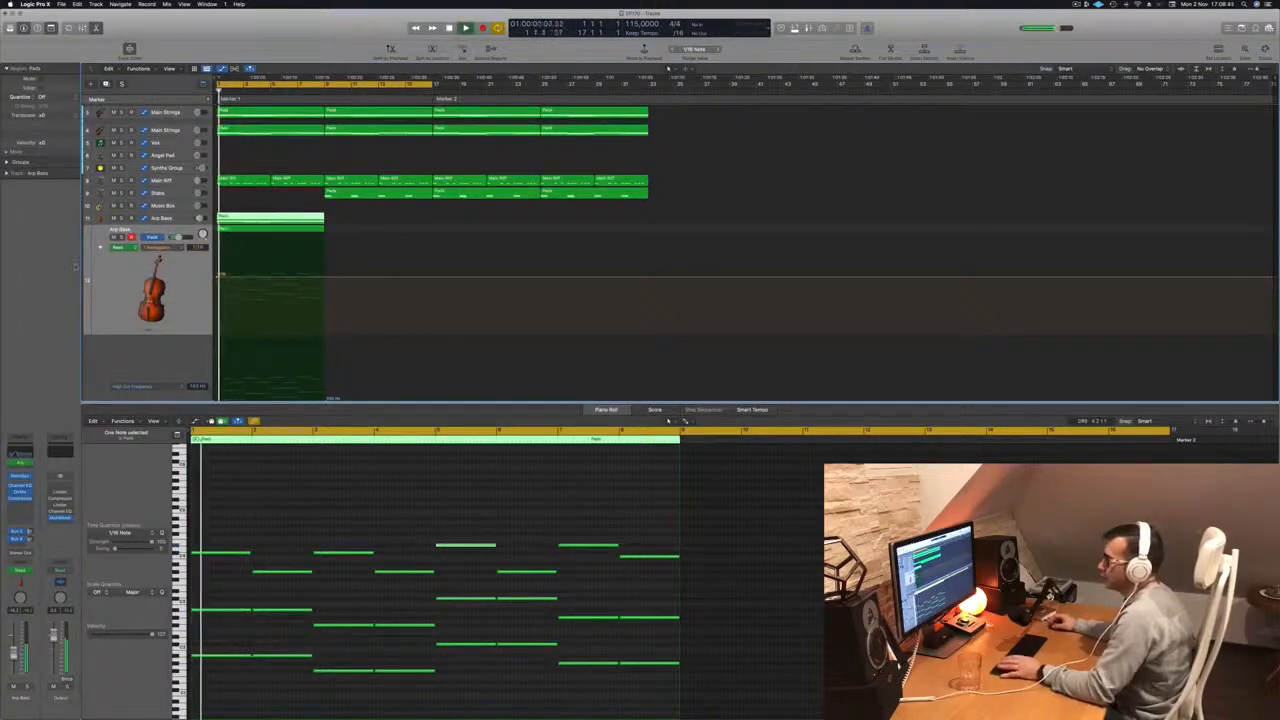
{"action": "left_click", "coordinate": [113, 238]}
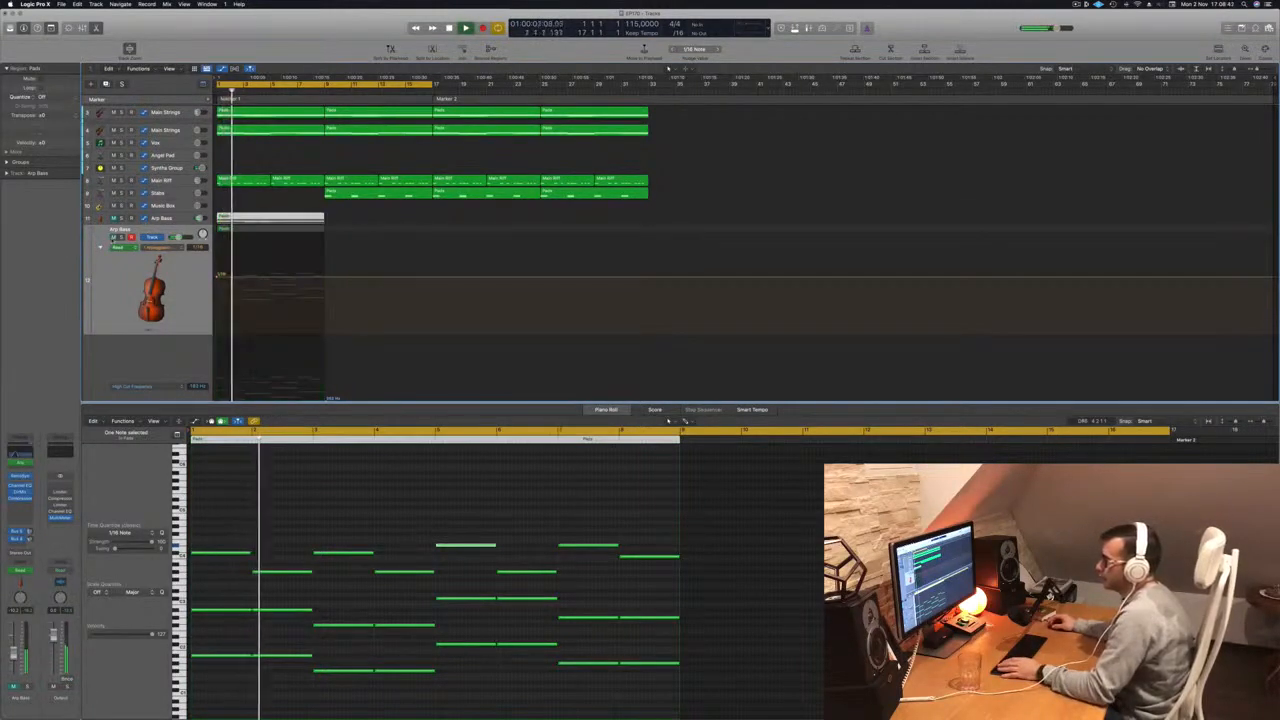
- Duplicate the upper Arp Bass track as a new empty track with the same settings
{"action": "key", "text": "super+Up"}
{"action": "key", "text": "super+Up"}
{"action": "key", "text": "super+Up"}
{"action": "key", "text": "super+Up"}
{"action": "key", "text": "super+Up"}
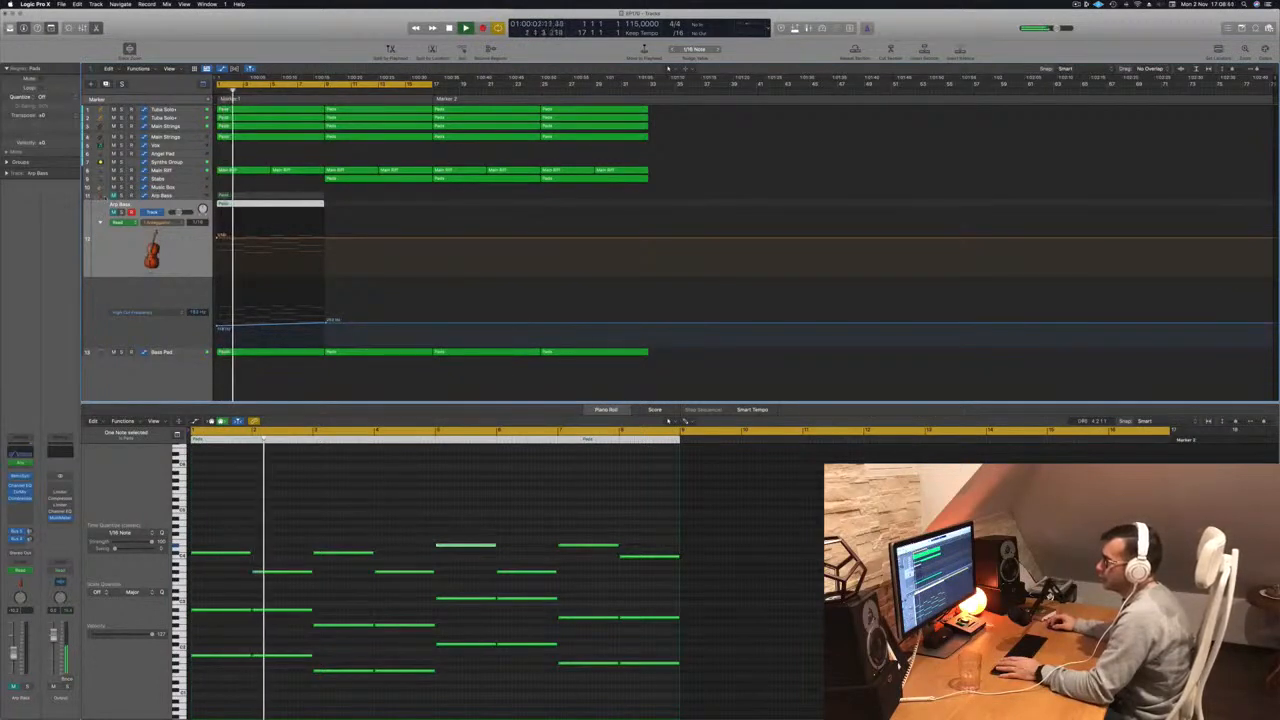
{"action": "left_click", "coordinate": [104, 197]}
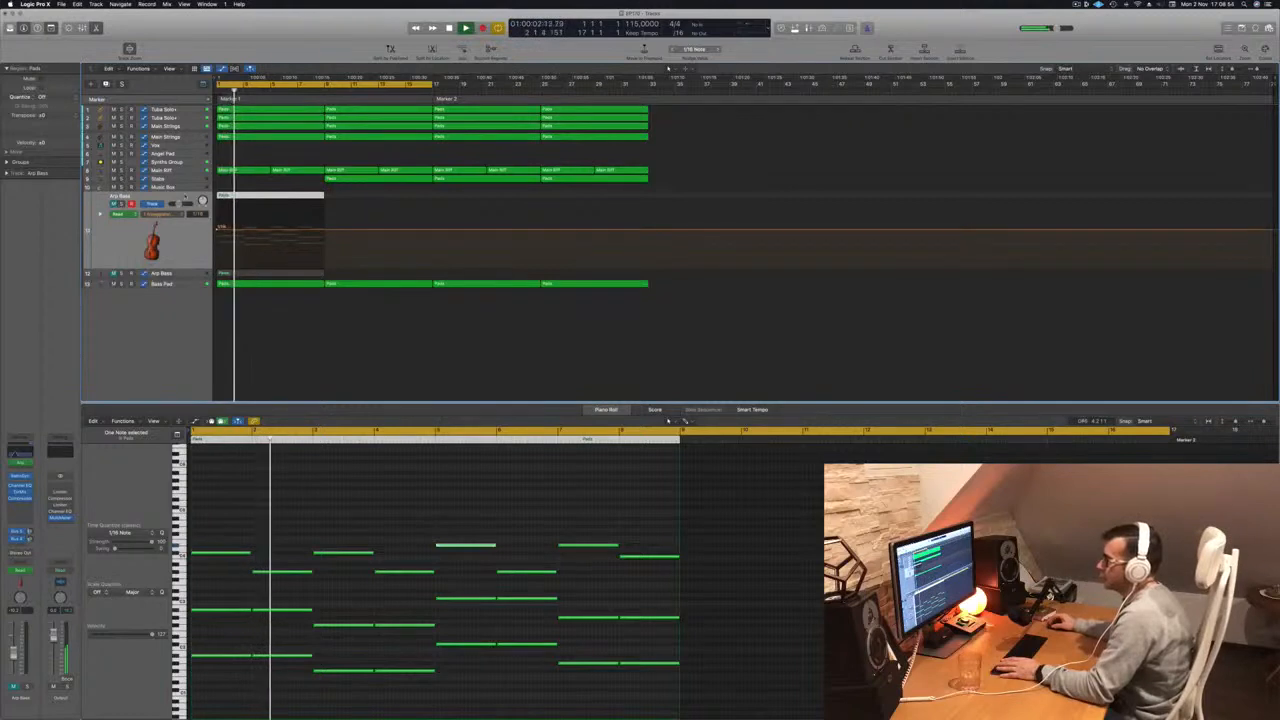
{"action": "key", "text": "super+d"}
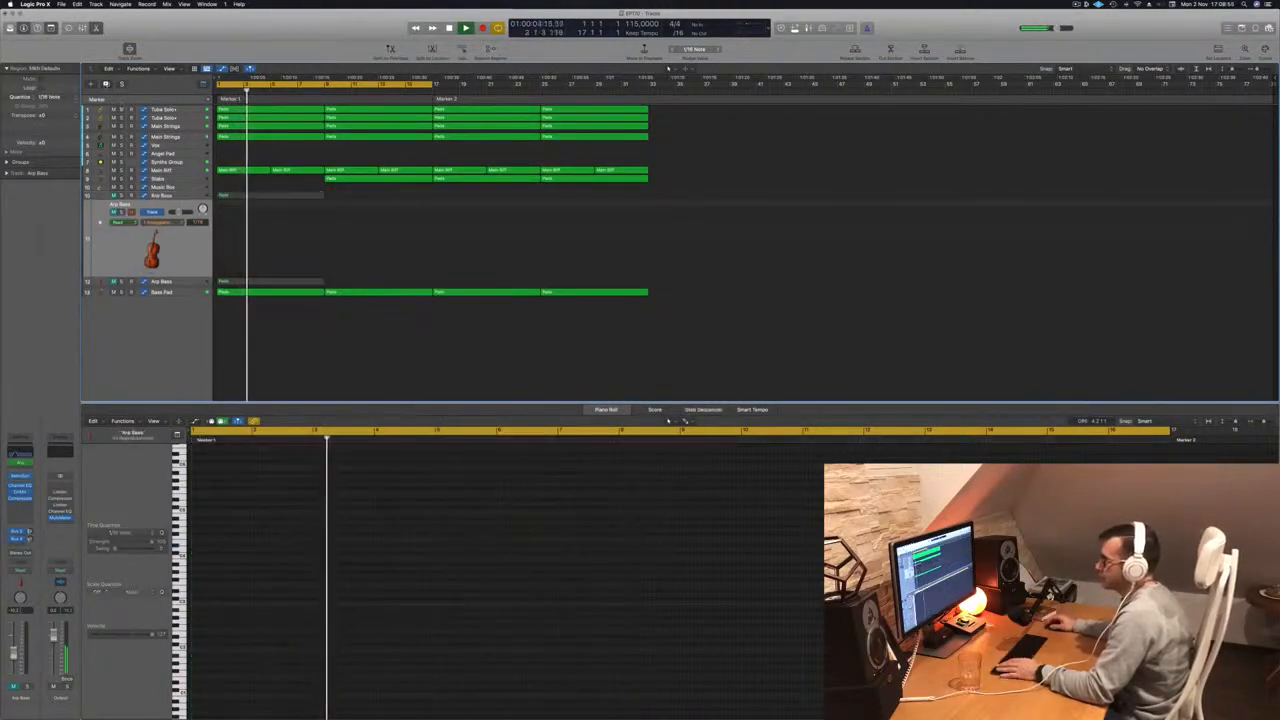
- Move the new empty Arp Bass track above the other two, shift the neighbouring track's region onto it, and play from the start
{"action": "left_click_drag", "start_coordinate": [187, 250], "coordinate": [197, 185]}
{"action": "left_click", "coordinate": [251, 275]}
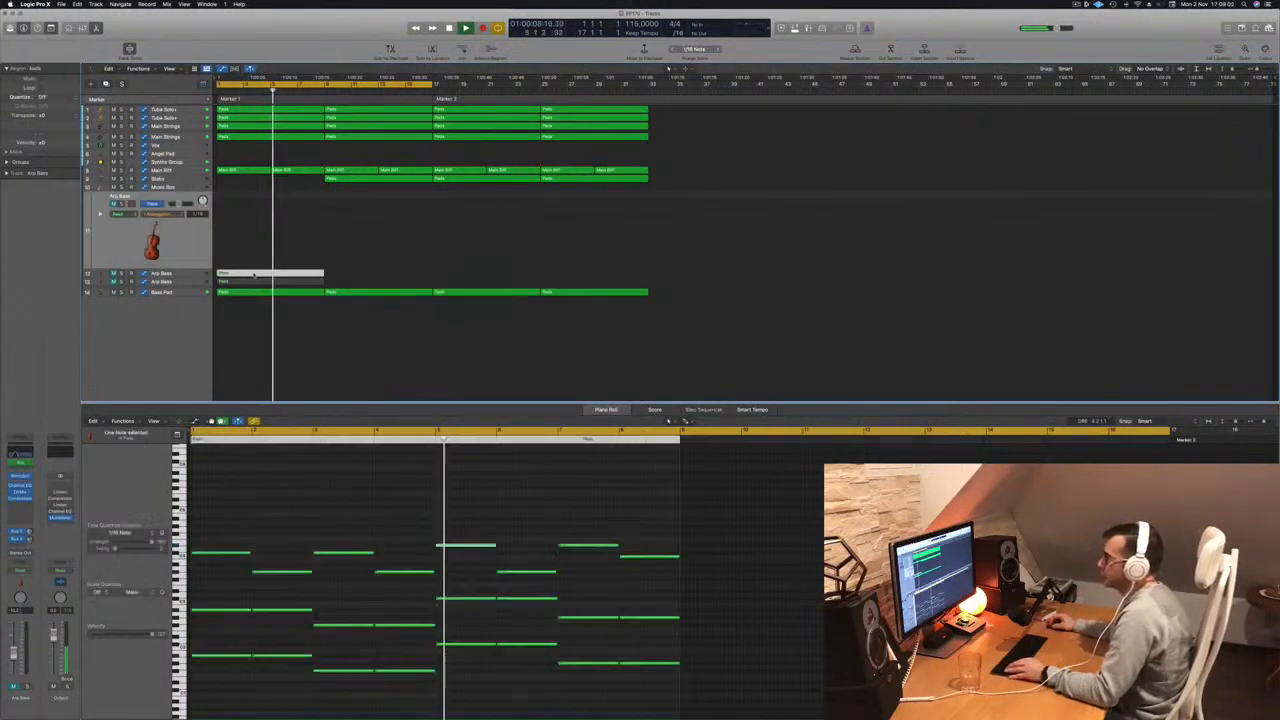
{"action": "left_click_drag", "start_coordinate": [251, 275], "coordinate": [250, 238]}
{"action": "key", "text": "space"}
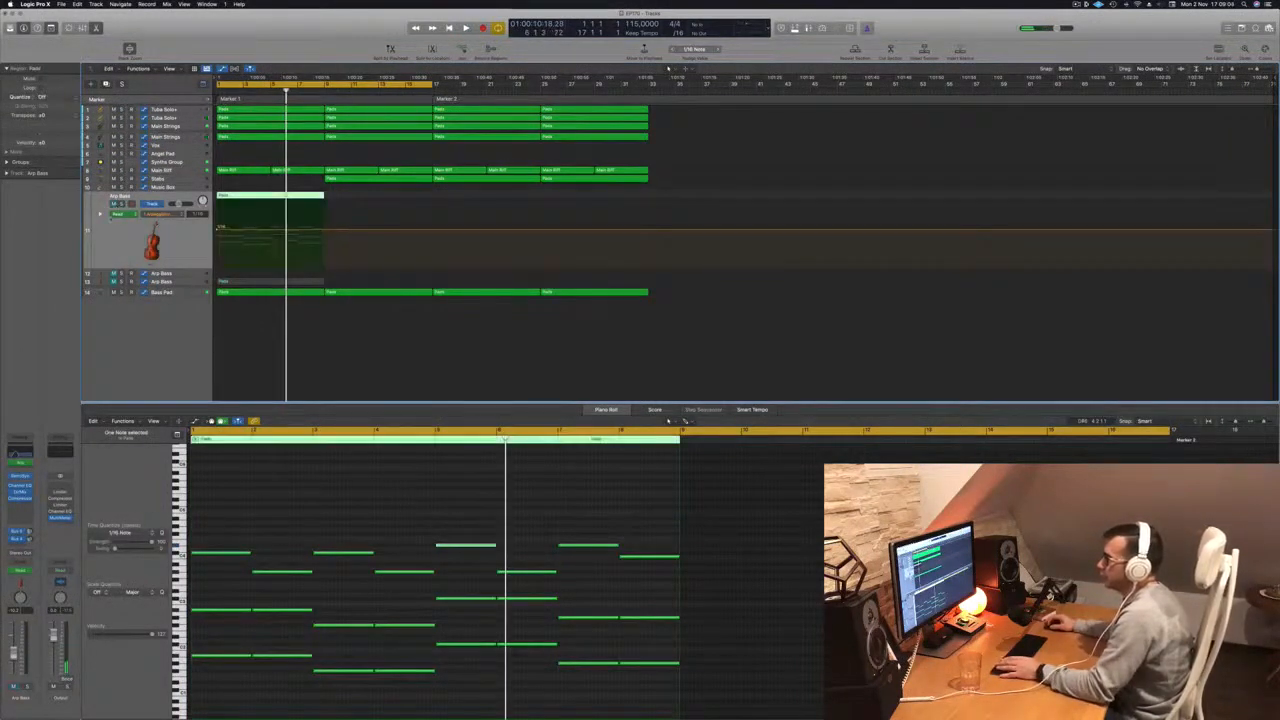
{"action": "key", "text": "Return"}
{"action": "key", "text": "space"}
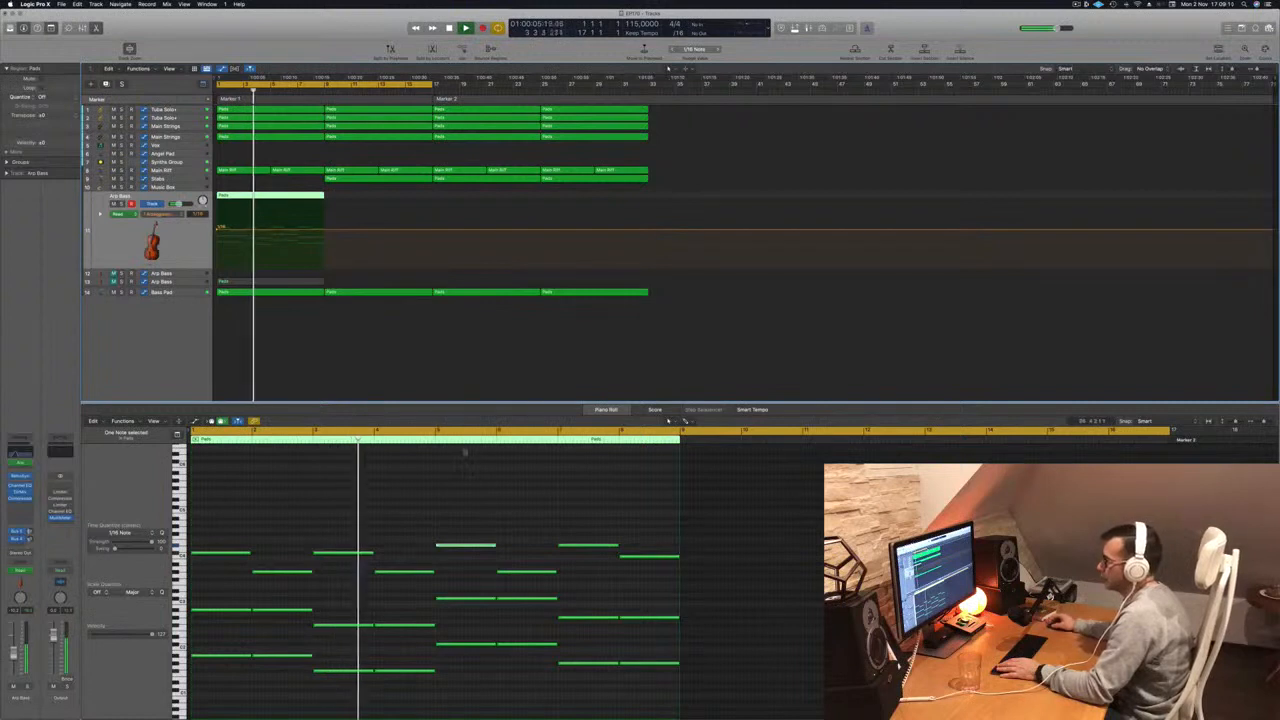
- Delete the lowest note of each chord in the uppermost Arp Bass region and replay it from the start
{"action": "left_click", "coordinate": [354, 486]}
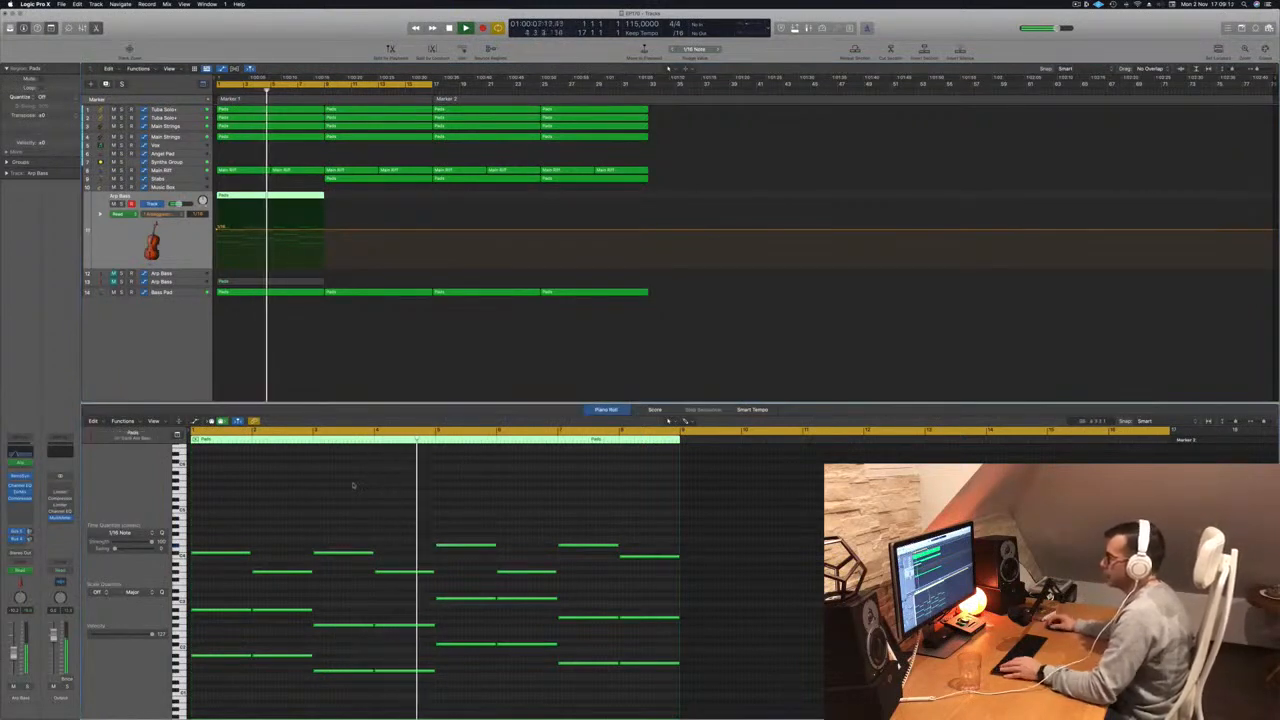
{"action": "key", "text": "super+Left"}
{"action": "key", "text": "super+Left"}
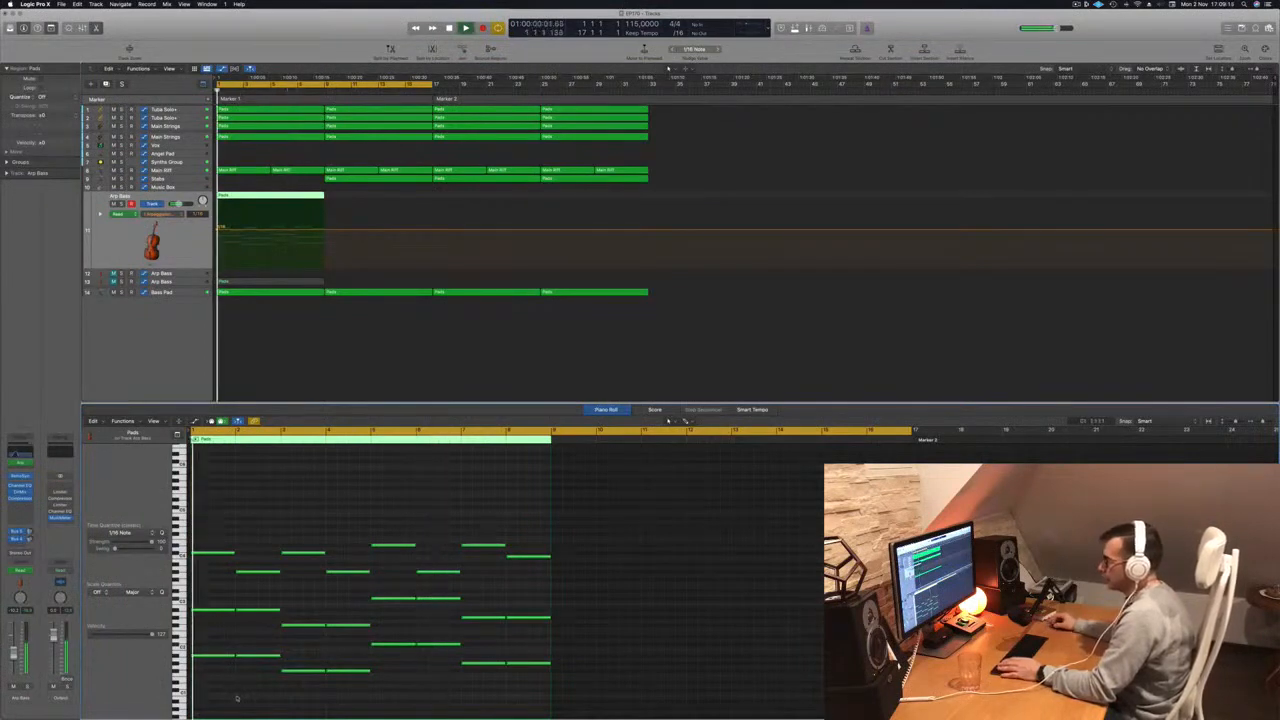
{"action": "left_click_drag", "start_coordinate": [237, 697], "coordinate": [534, 645]}
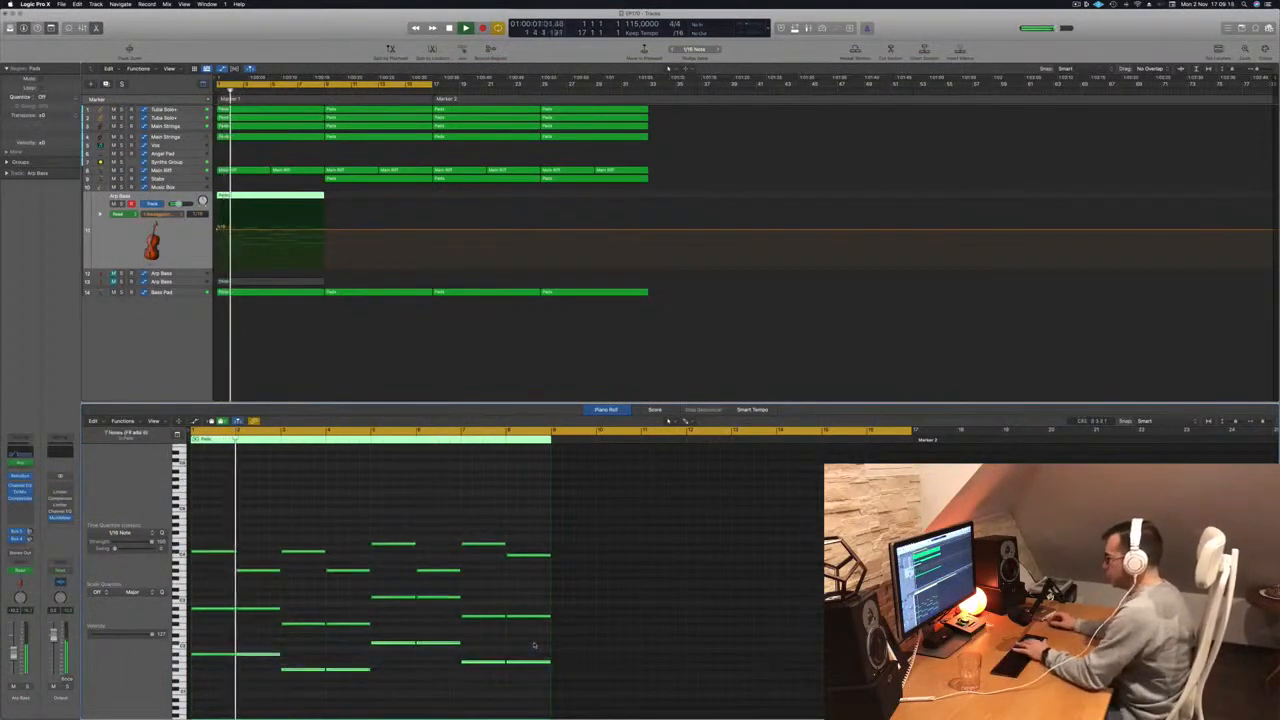
{"action": "key", "text": "Delete"}
{"action": "key", "text": "space"}
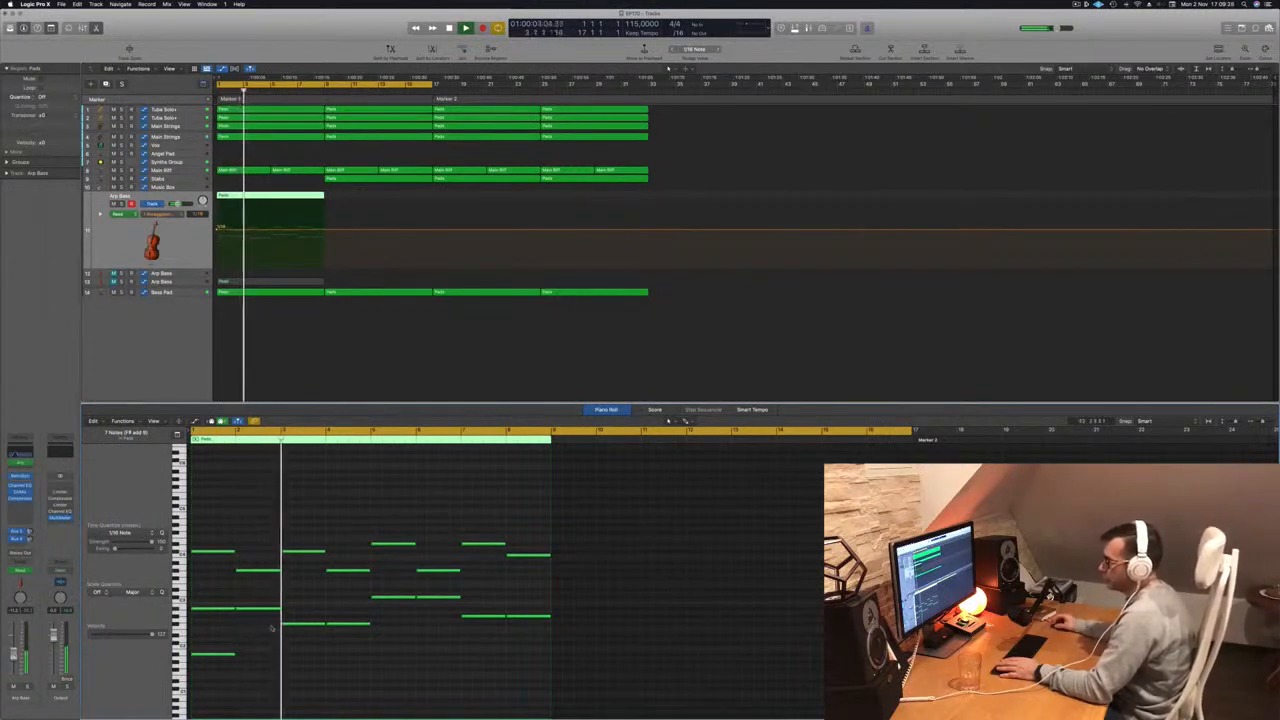
{"action": "key", "text": "Return"}
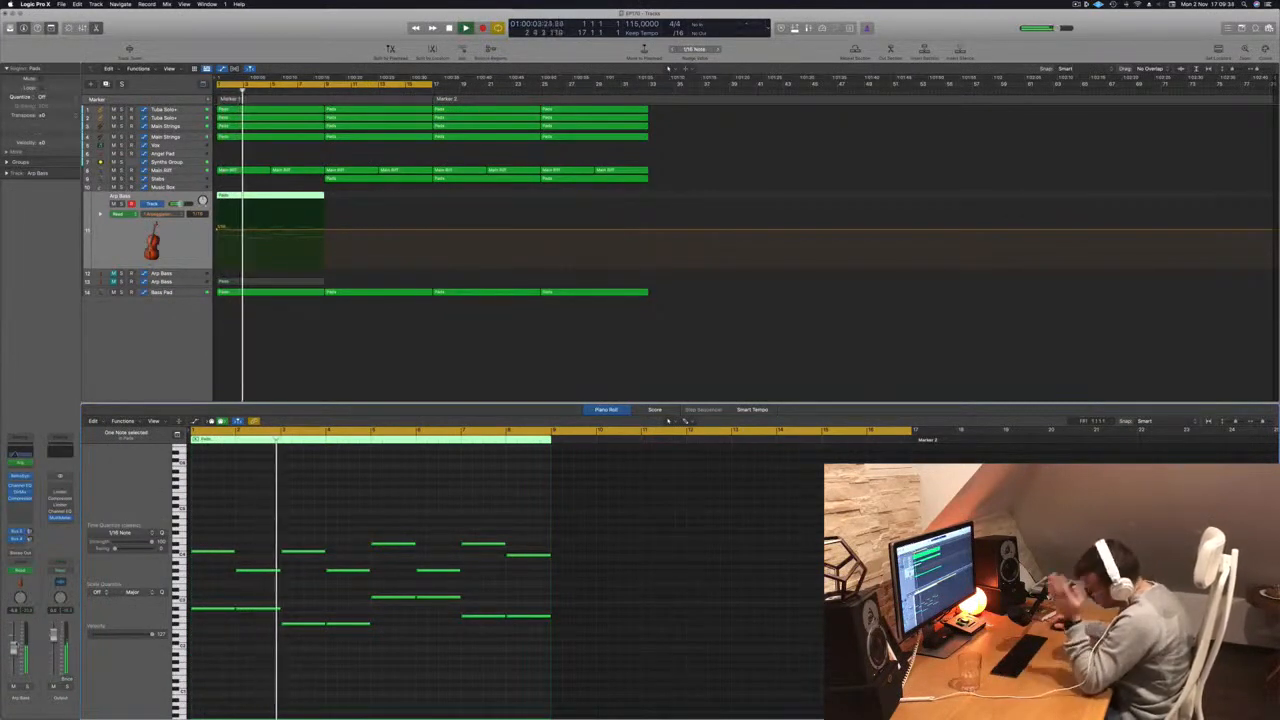
- Transpose all remaining notes of the uppermost Arp Bass region down an octave and listen to the result
{"action": "key", "text": "super+a"}
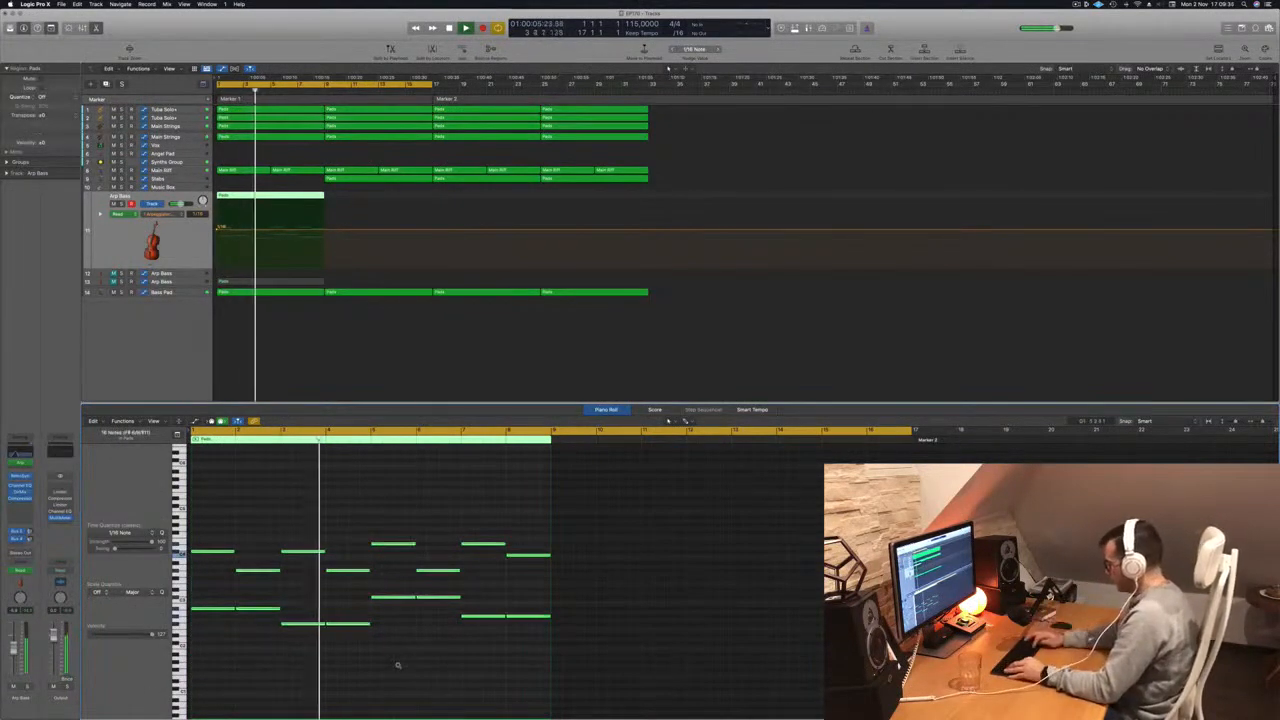
{"action": "scroll", "coordinate": [397, 665], "scroll_direction": "up", "scroll_amount": 3}
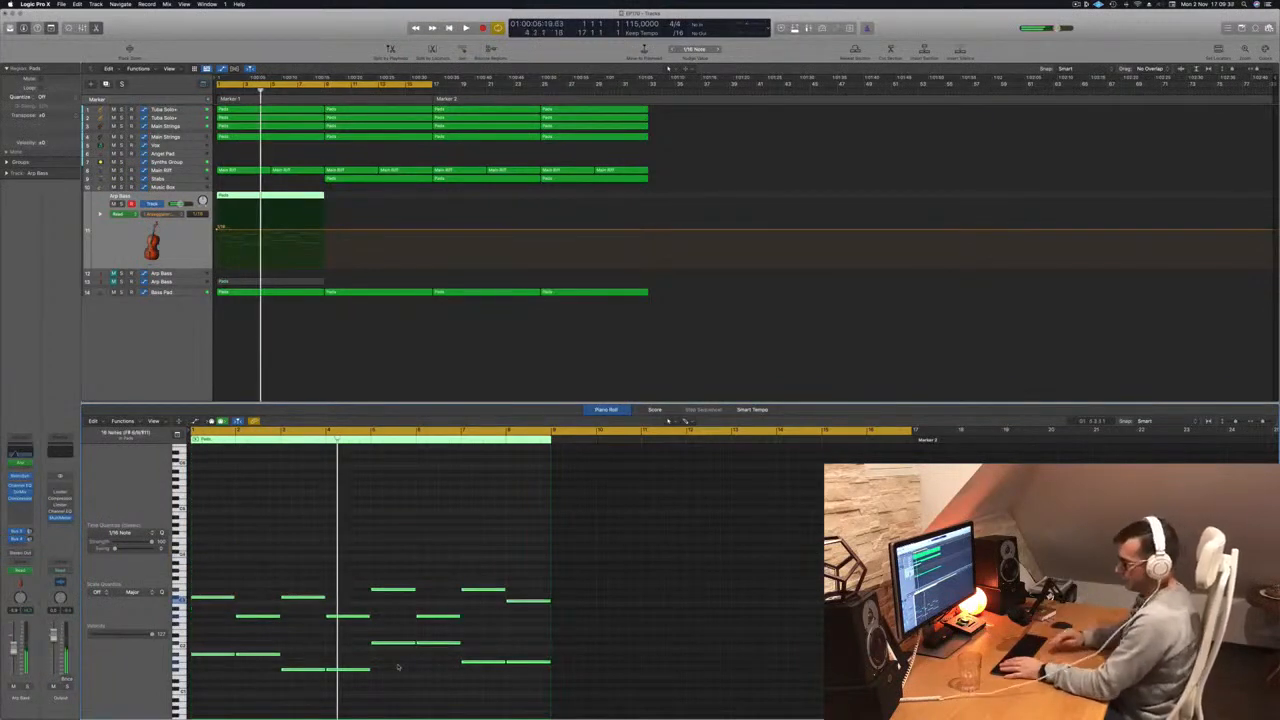
{"action": "key", "text": "space"}
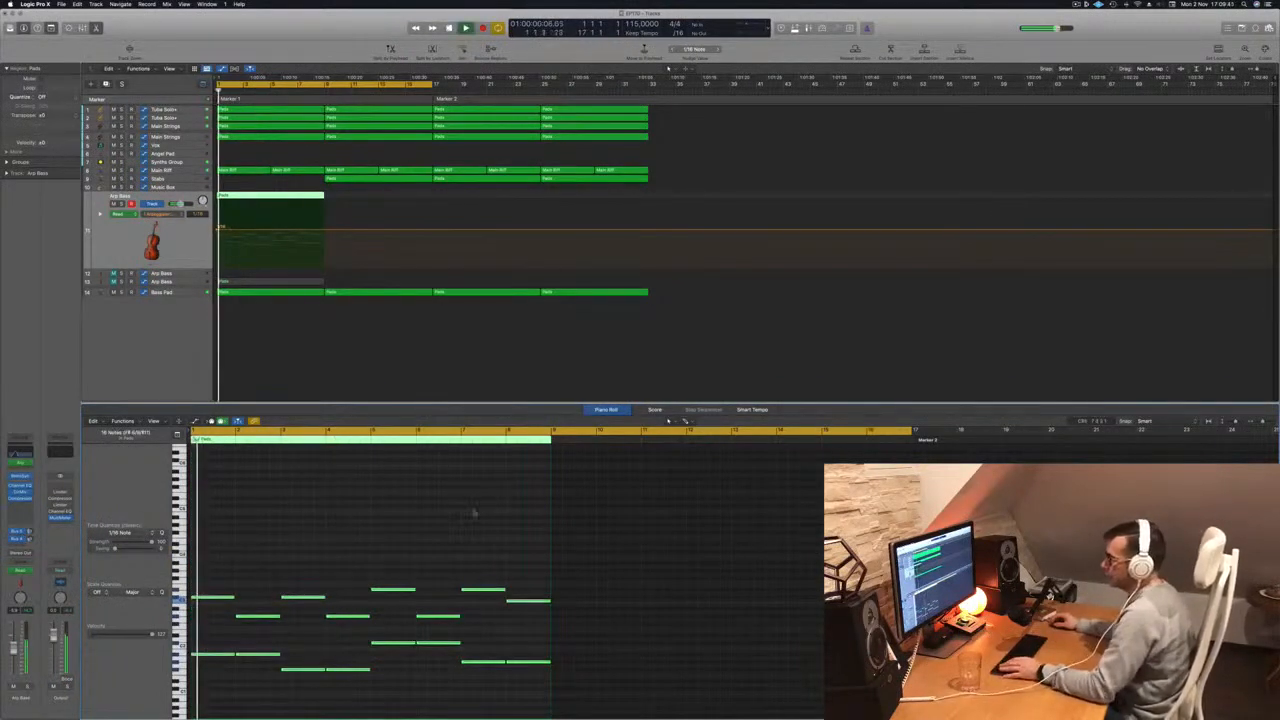
{"action": "key", "text": "super+Left"}
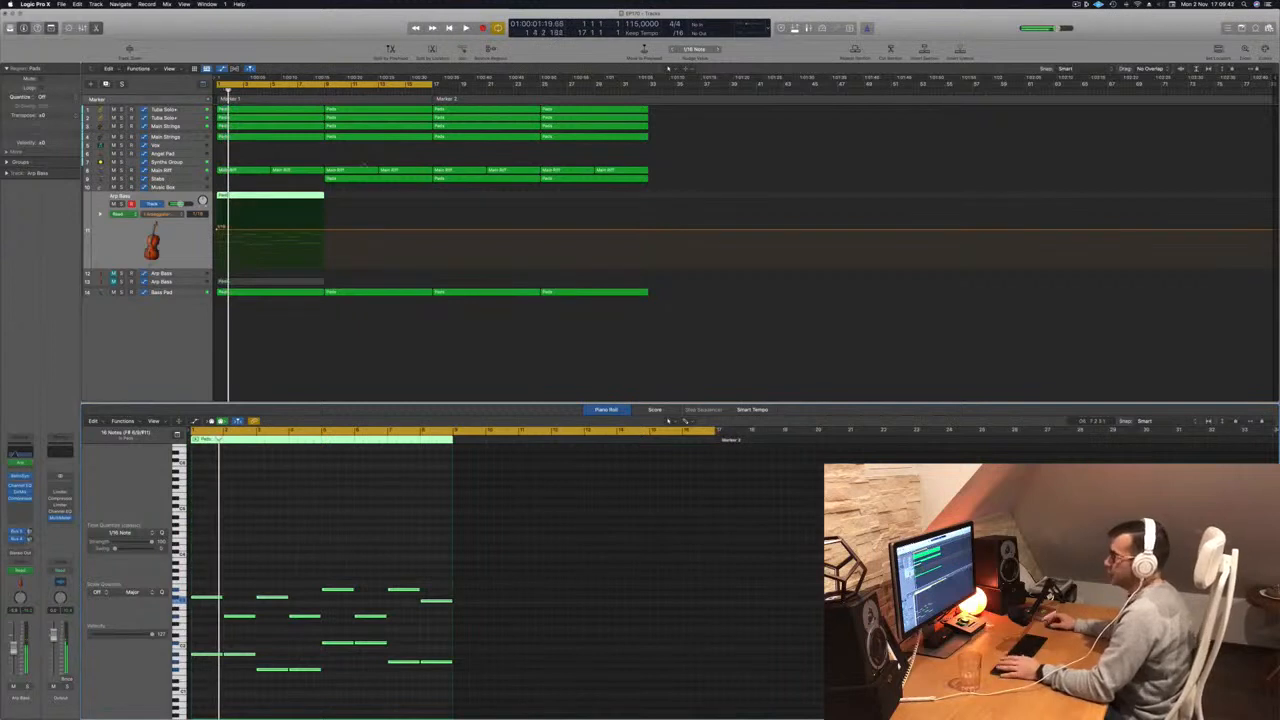
- Delete the region from the uppermost Arp Bass track and resume playback
{"action": "left_click", "coordinate": [255, 195]}
{"action": "key", "text": "Delete"}
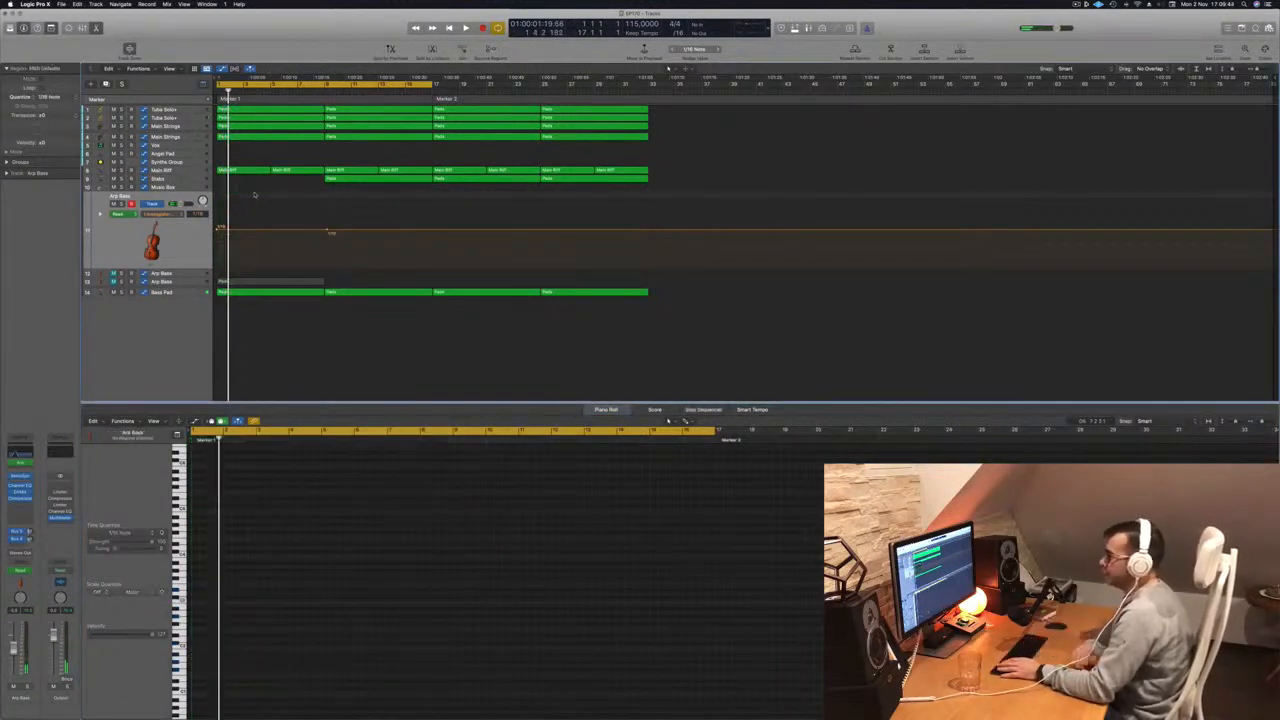
{"action": "key", "text": "super+z"}
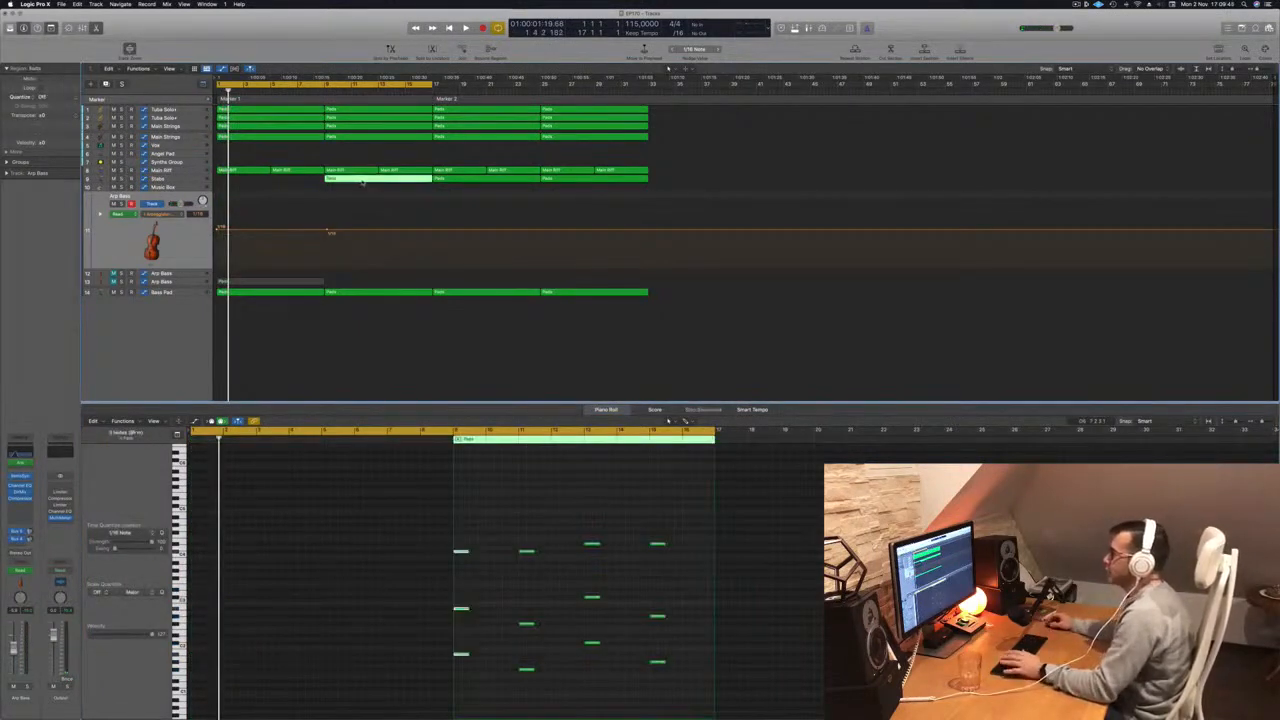
{"action": "key", "text": "space"}
{"action": "left_click", "coordinate": [239, 280]}
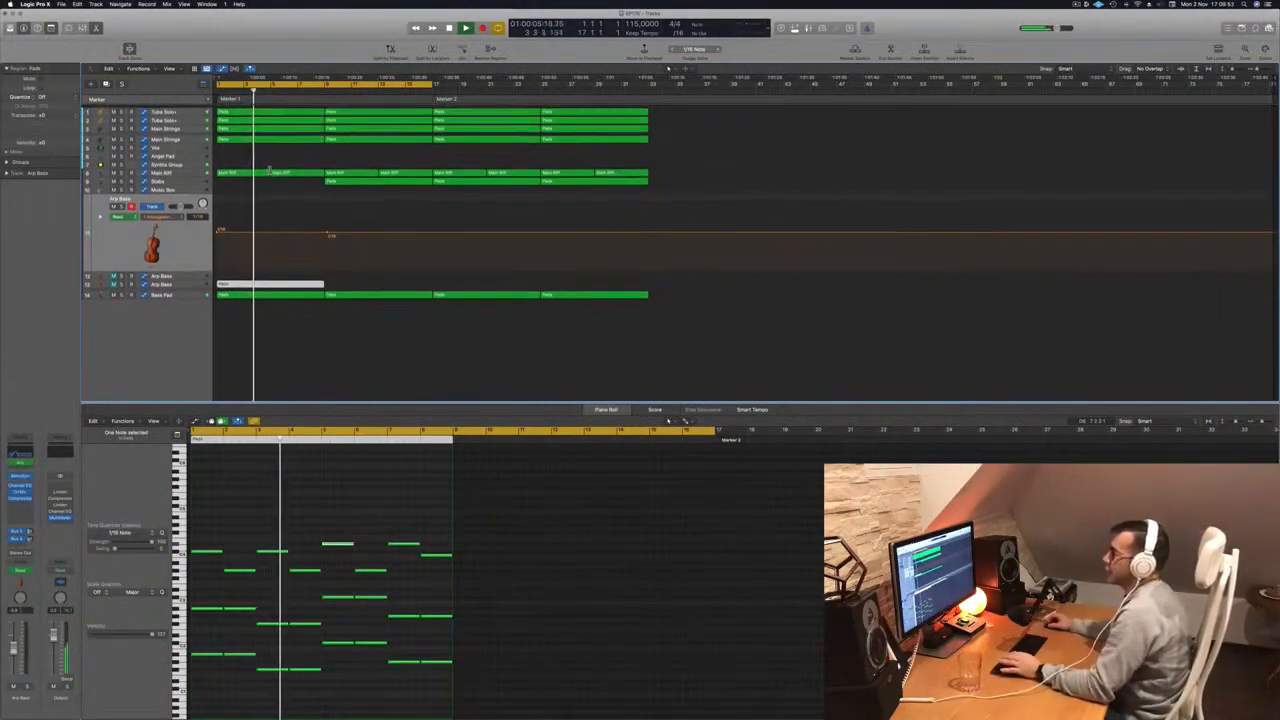
- Select the Vox track, show the Musical Typing keyboard, and try out its sound along with the arrangement
{"action": "left_click", "coordinate": [183, 148]}
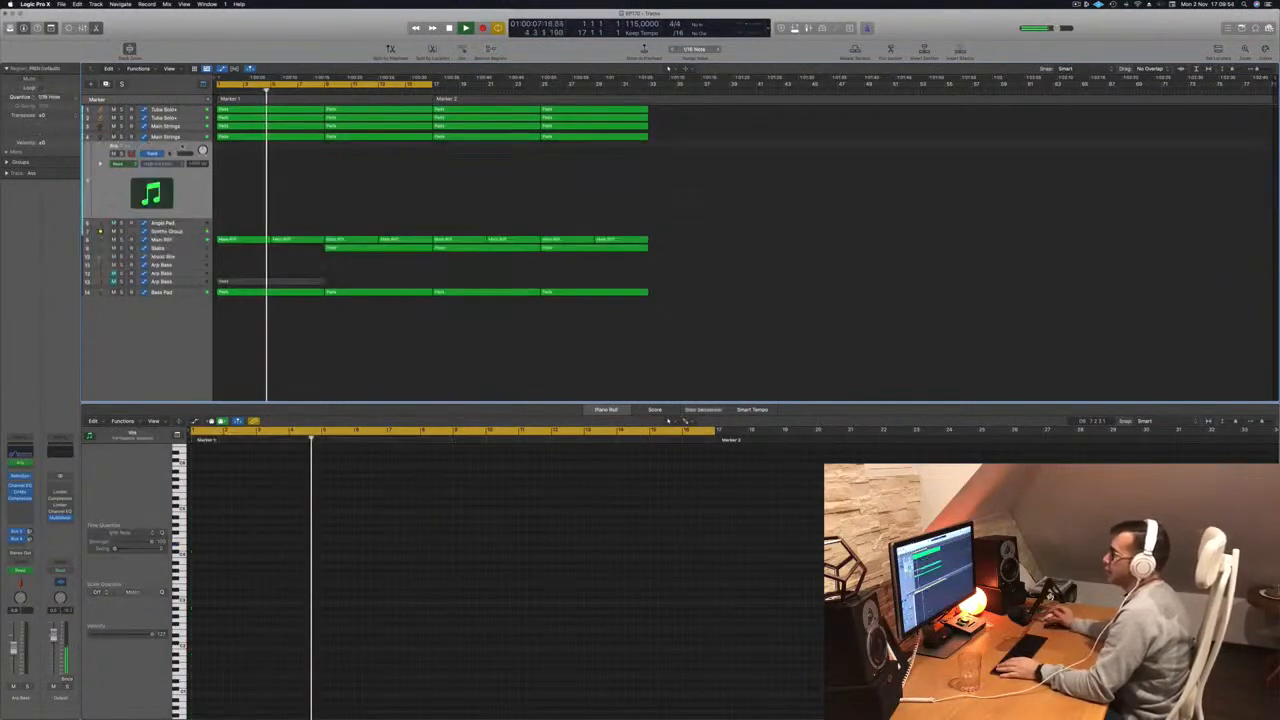
{"action": "key", "text": "Return"}
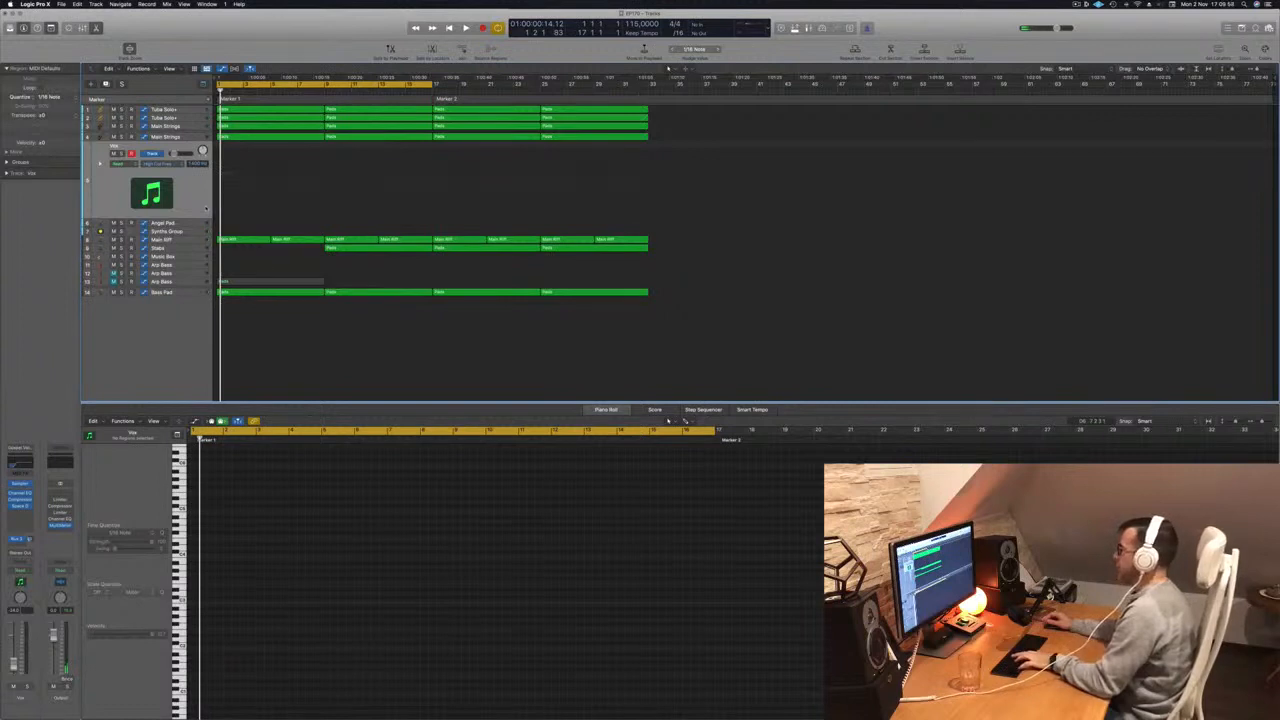
{"action": "key", "text": "super+k"}
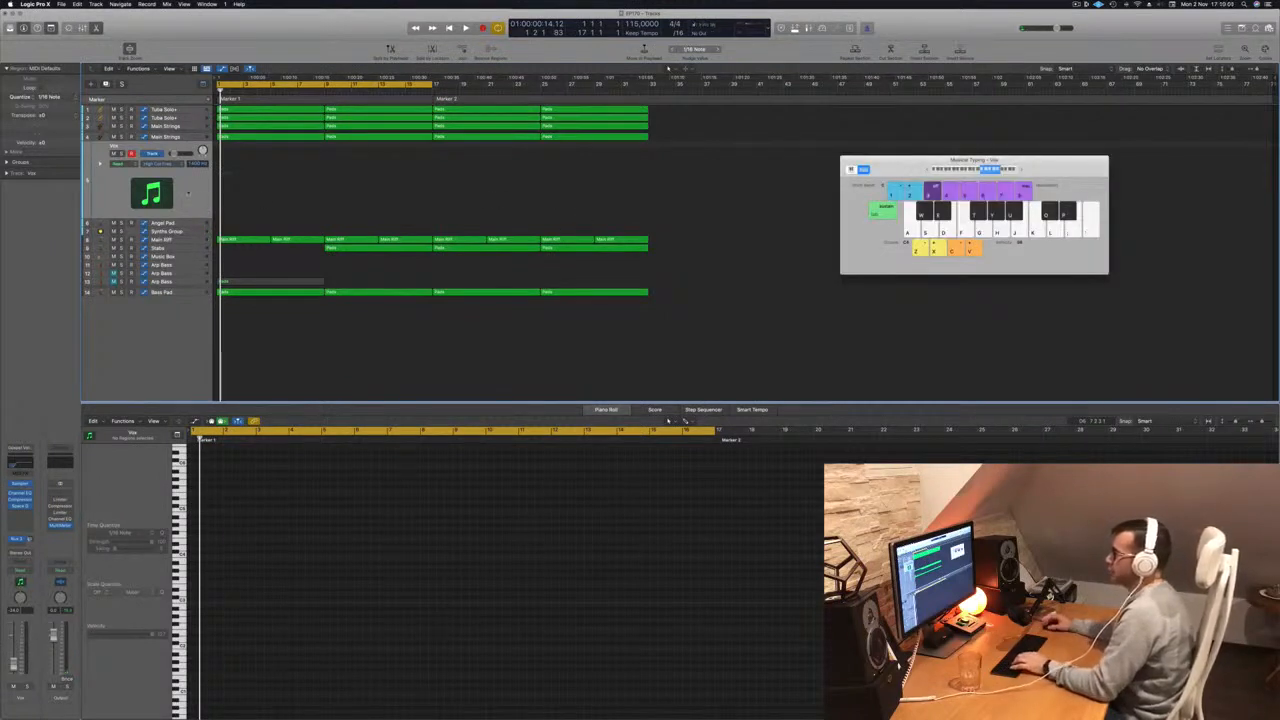
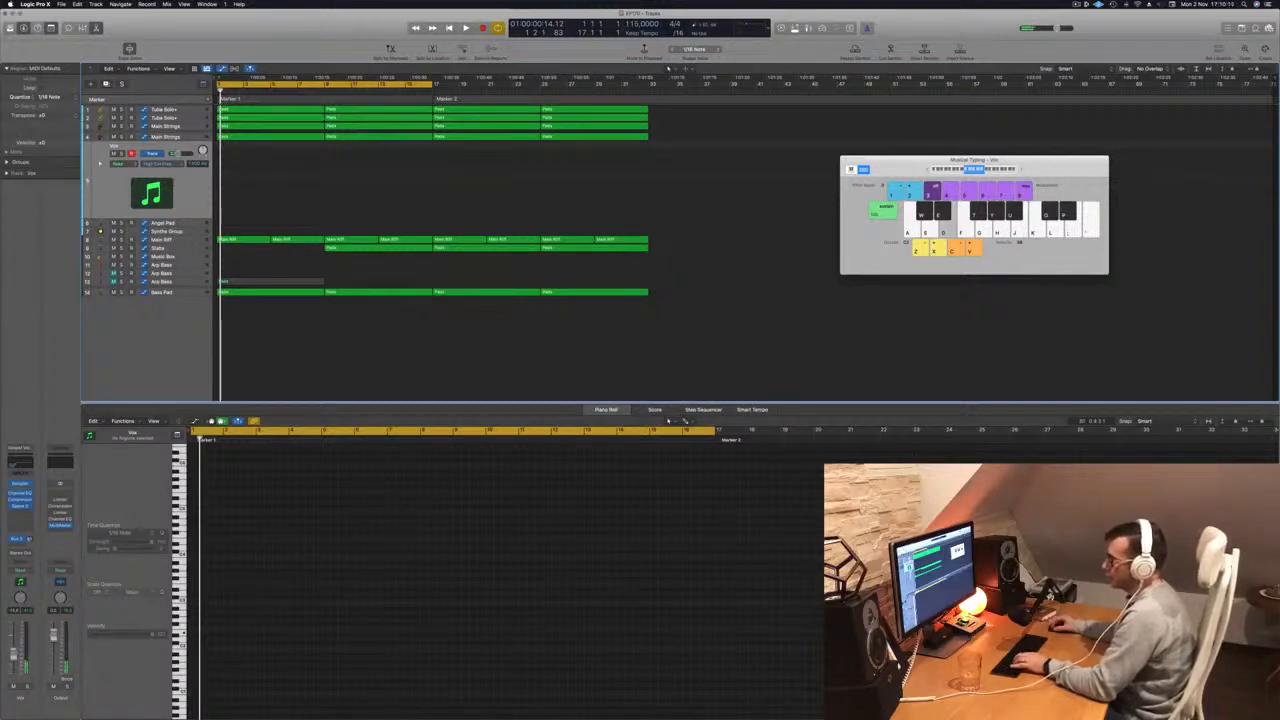
{"action": "key", "text": "space"}
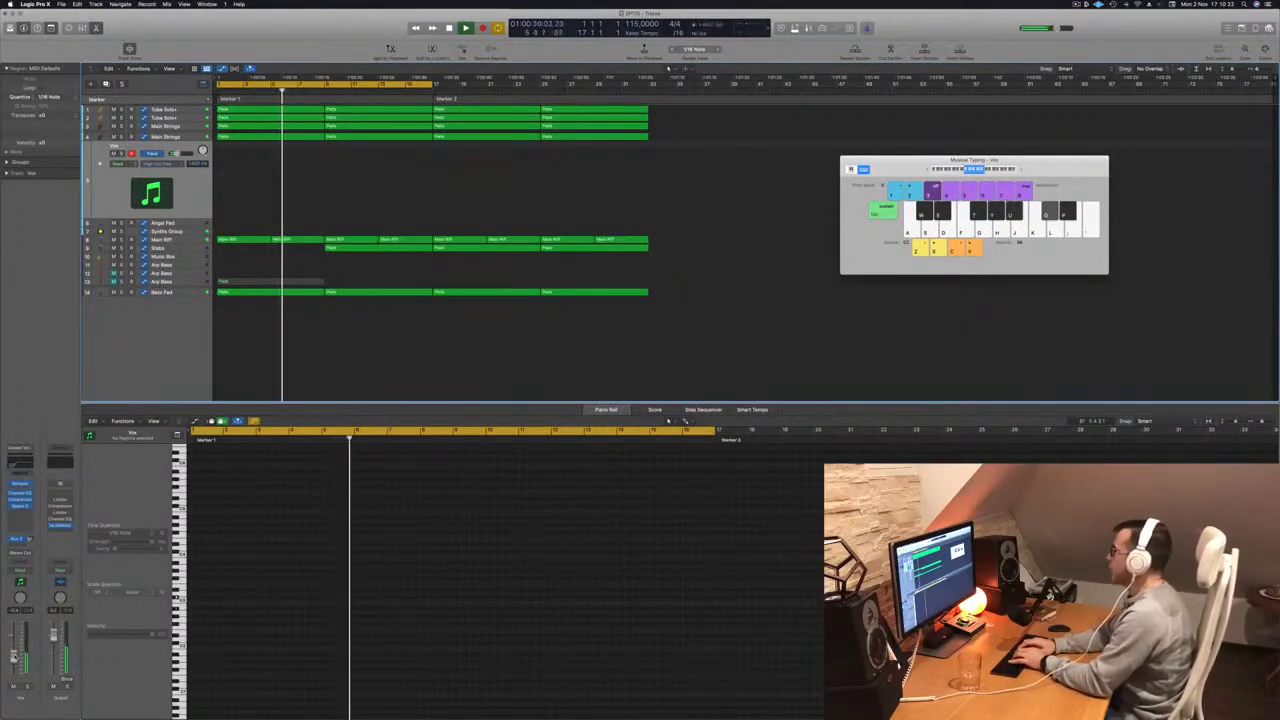
{"action": "key", "text": "i"}
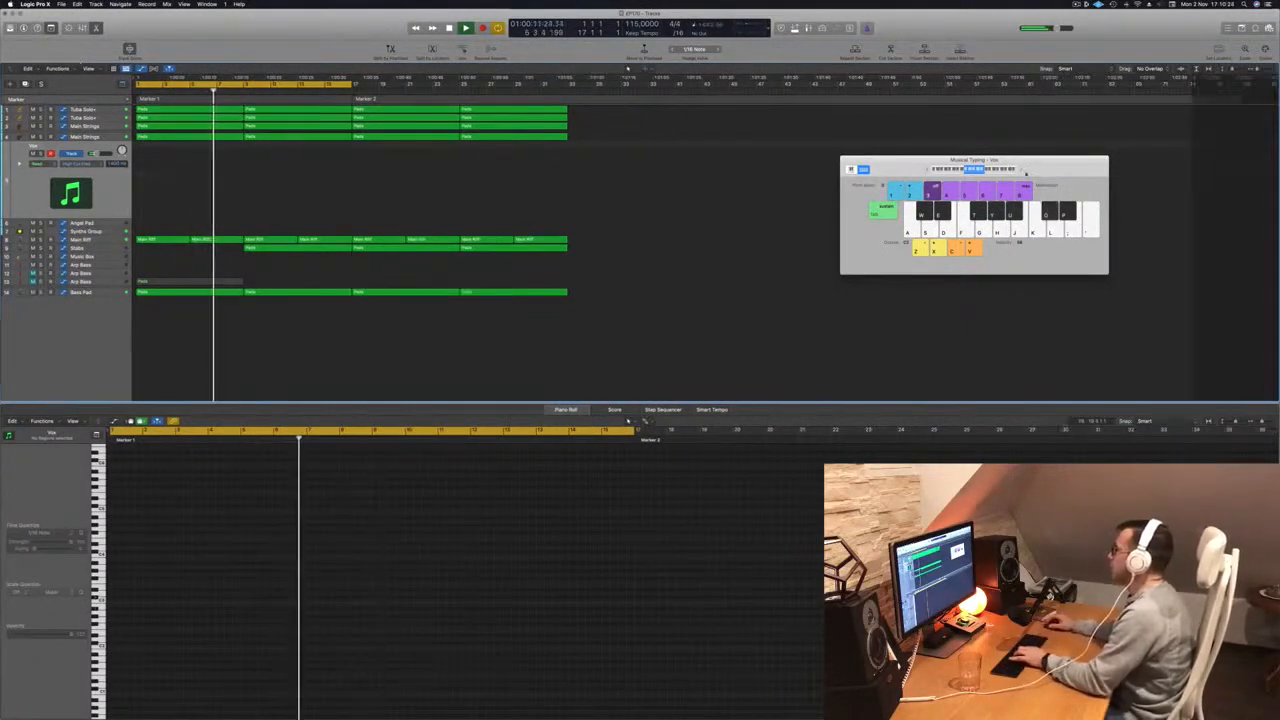
{"action": "key", "text": "i"}
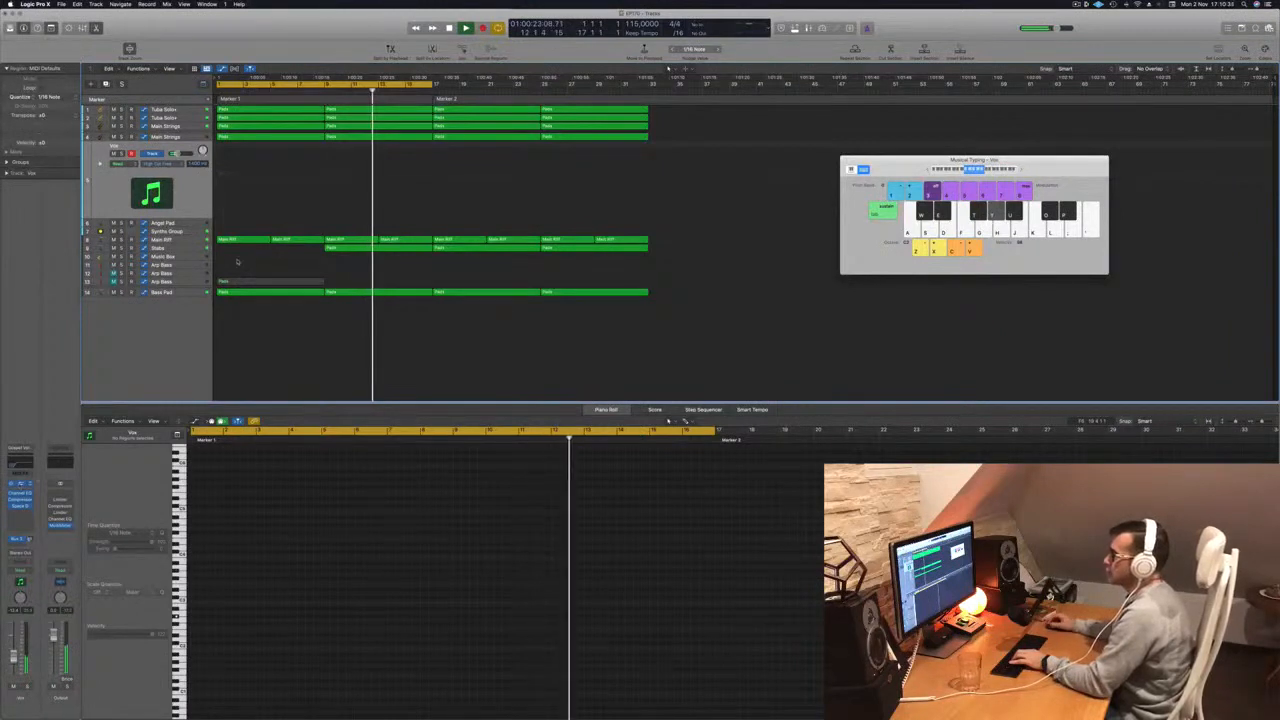
- Show the Vox track's Sampler window with the Mixed Choir sound and move it clear of the arrangement
{"action": "key", "text": "v"}
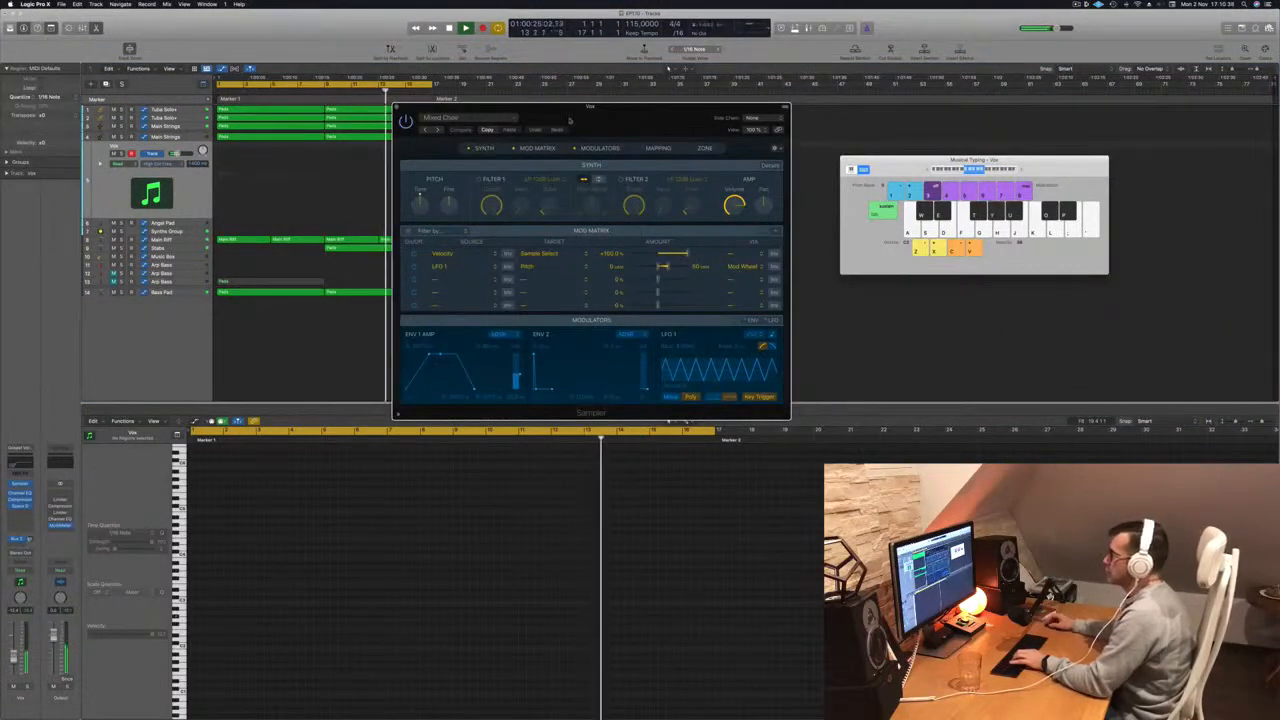
{"action": "left_click_drag", "start_coordinate": [608, 120], "coordinate": [673, 185]}
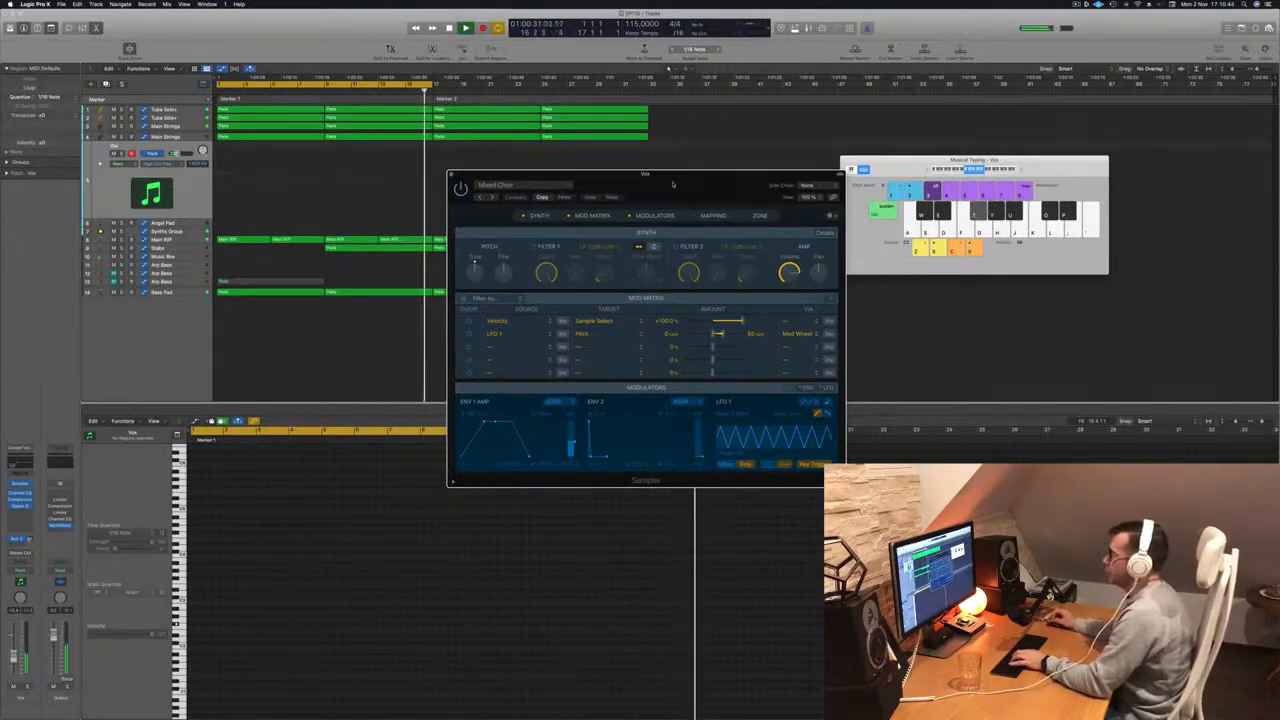
{"action": "left_click_drag", "start_coordinate": [673, 184], "coordinate": [691, 186]}
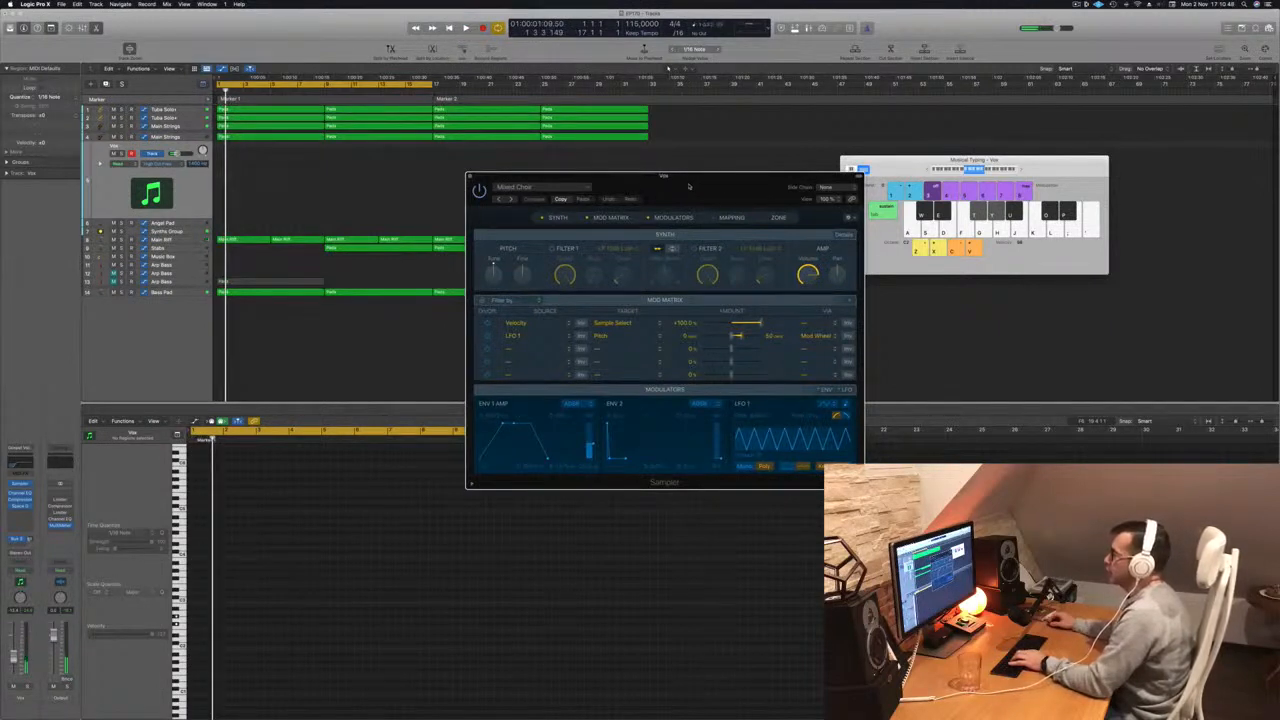
{"action": "left_click_drag", "start_coordinate": [688, 186], "coordinate": [1014, 198]}
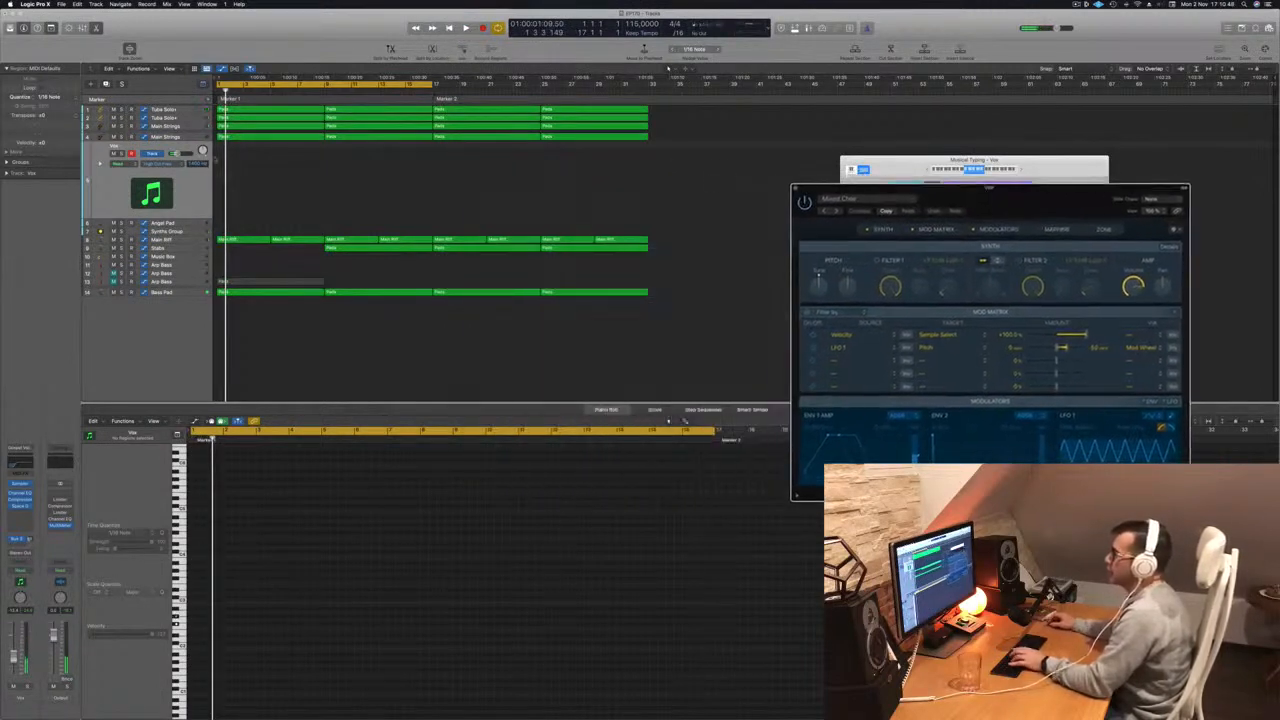
- Copy the first region of the lower Main Strings track onto the Vox track and play it
{"action": "left_click", "coordinate": [253, 136]}
{"action": "left_click", "coordinate": [254, 126]}
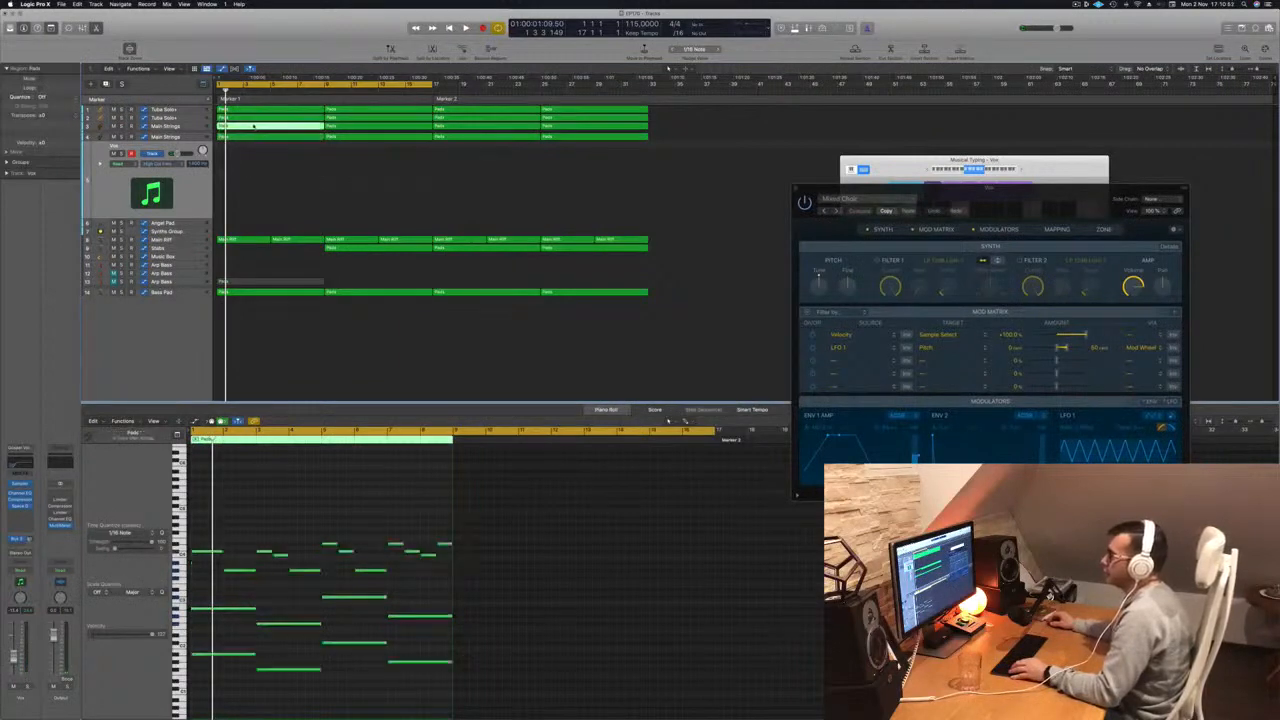
{"action": "left_click", "coordinate": [256, 136]}
{"action": "left_click_drag", "start_coordinate": [256, 136], "coordinate": [256, 146]}
{"action": "key", "text": "space"}
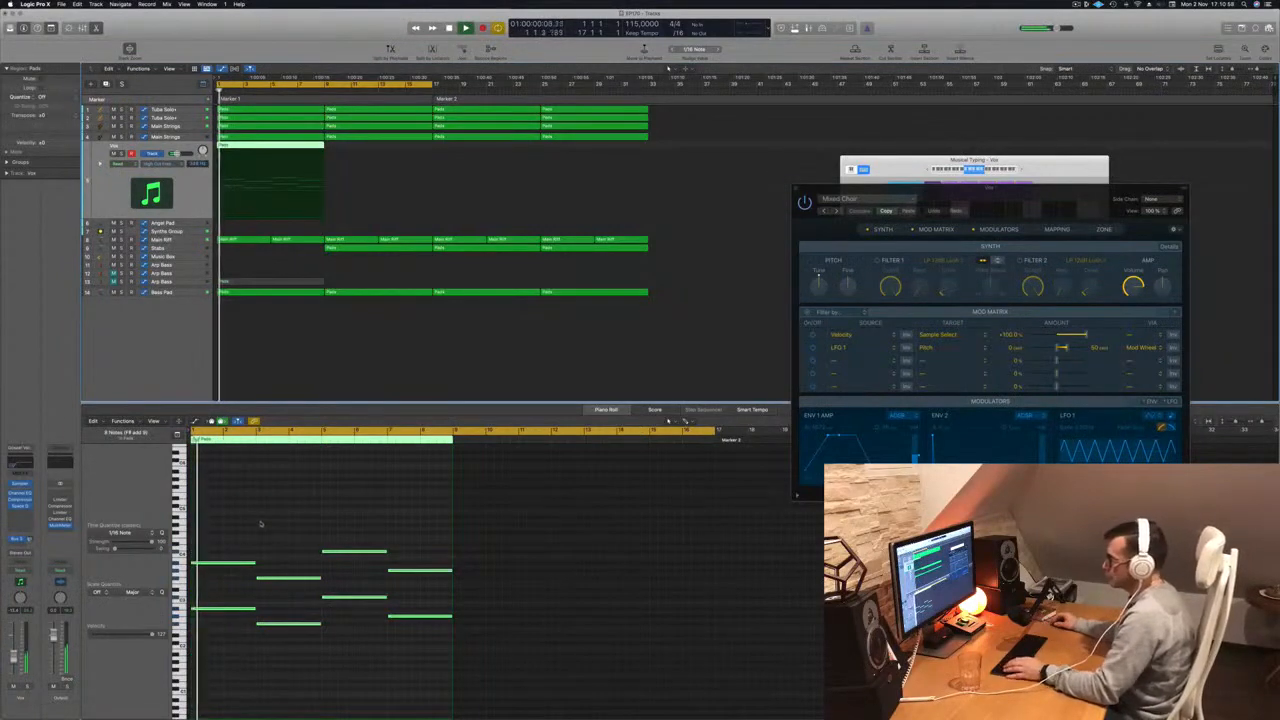
- Transpose all notes of the Vox region down an octave and play it back
{"action": "key", "text": "Tab"}
{"action": "key", "text": "alt+shift+Down"}
{"action": "key", "text": "space"}
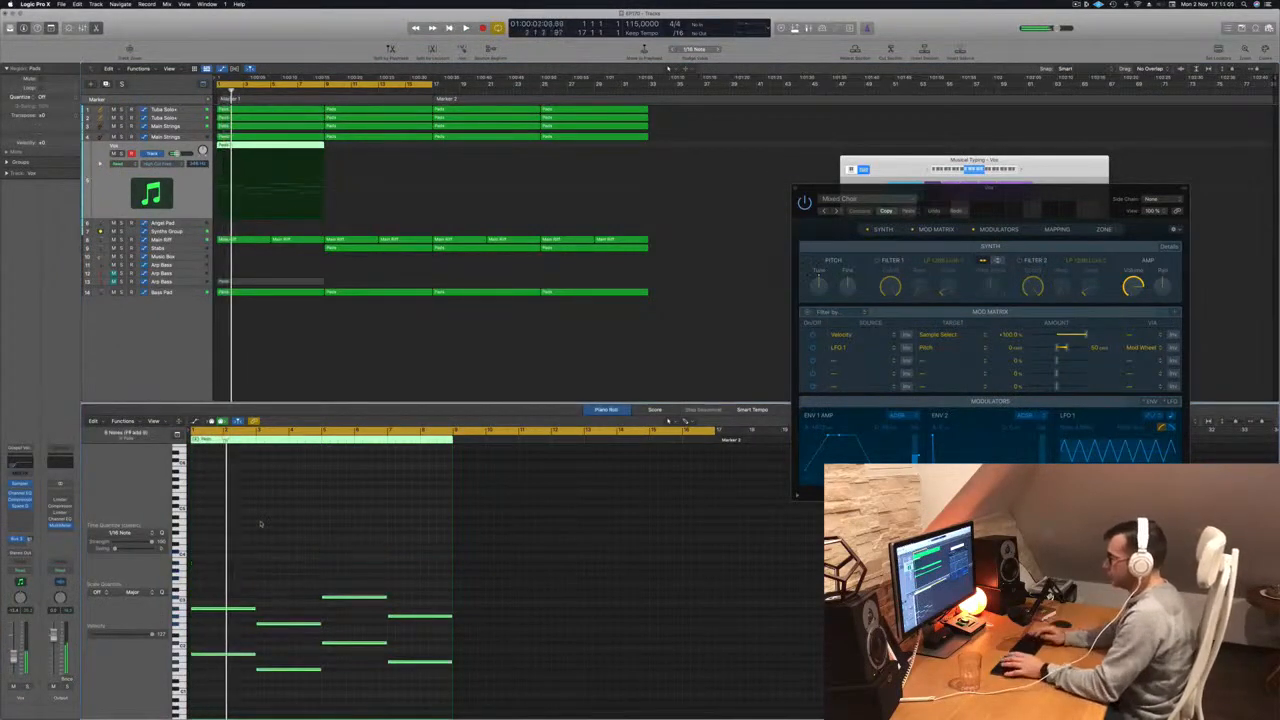
{"action": "key", "text": "space"}
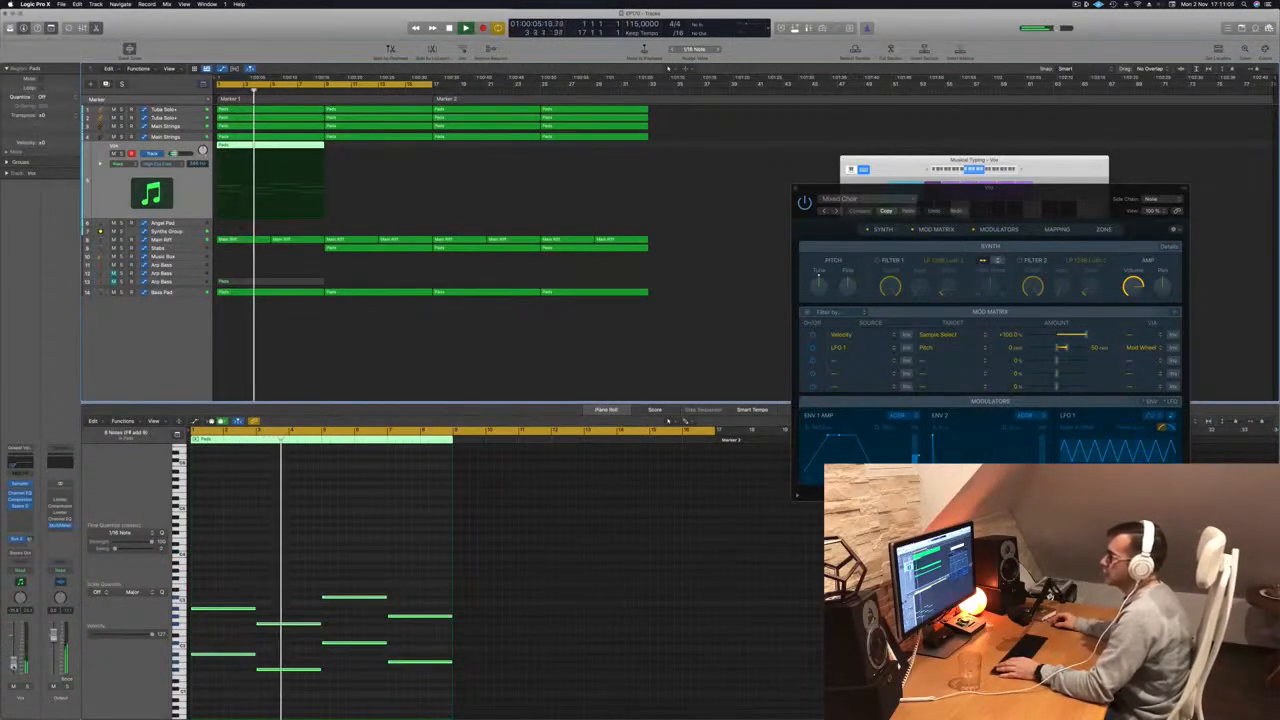
- Repeat the Vox region along the whole arrangement and rename all regions after their tracks
{"action": "left_click_drag", "start_coordinate": [268, 153], "coordinate": [520, 155]}
{"action": "left_click", "coordinate": [305, 146], "text": "shift"}
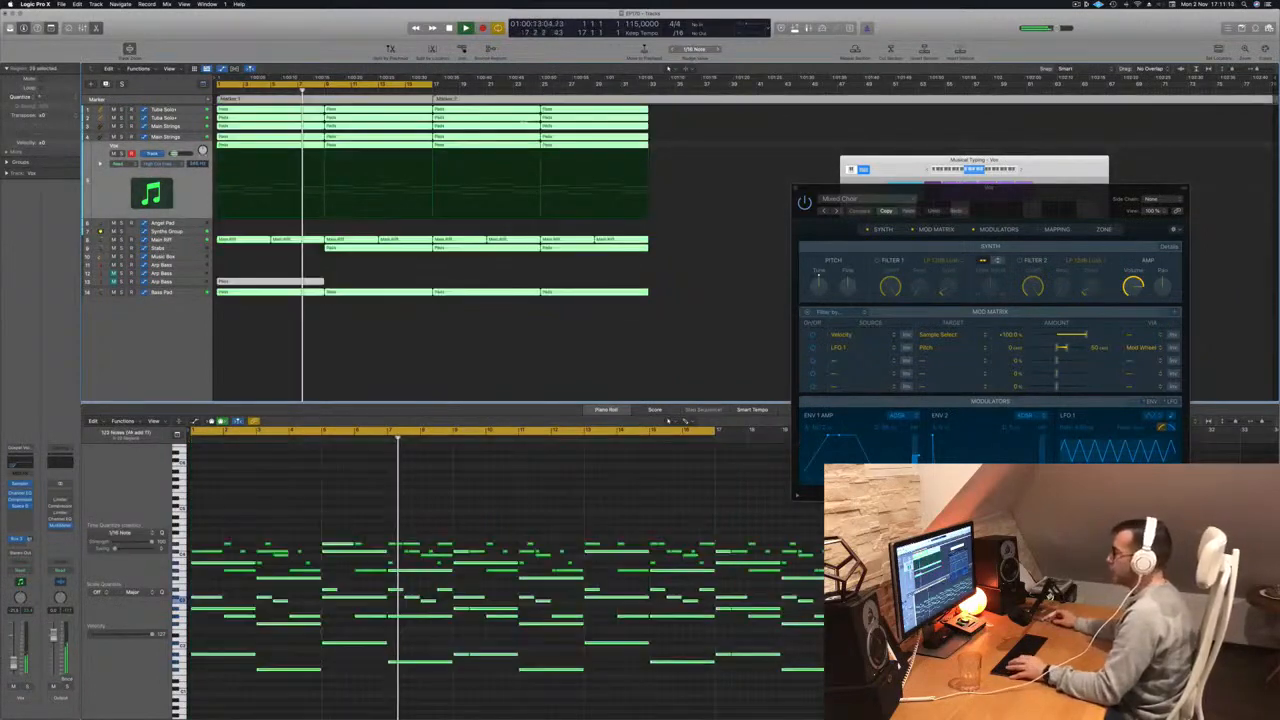
{"action": "right_click", "coordinate": [503, 137]}
{"action": "left_click", "coordinate": [537, 145]}
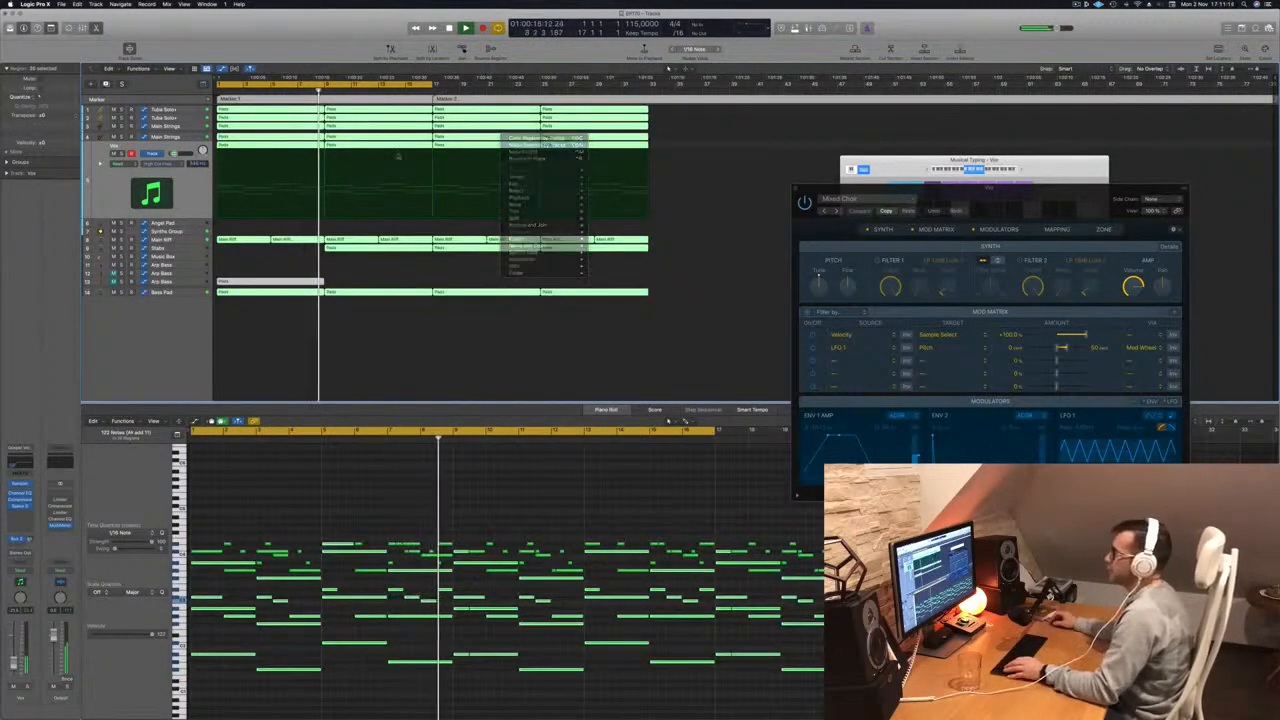
{"action": "left_click", "coordinate": [366, 315]}
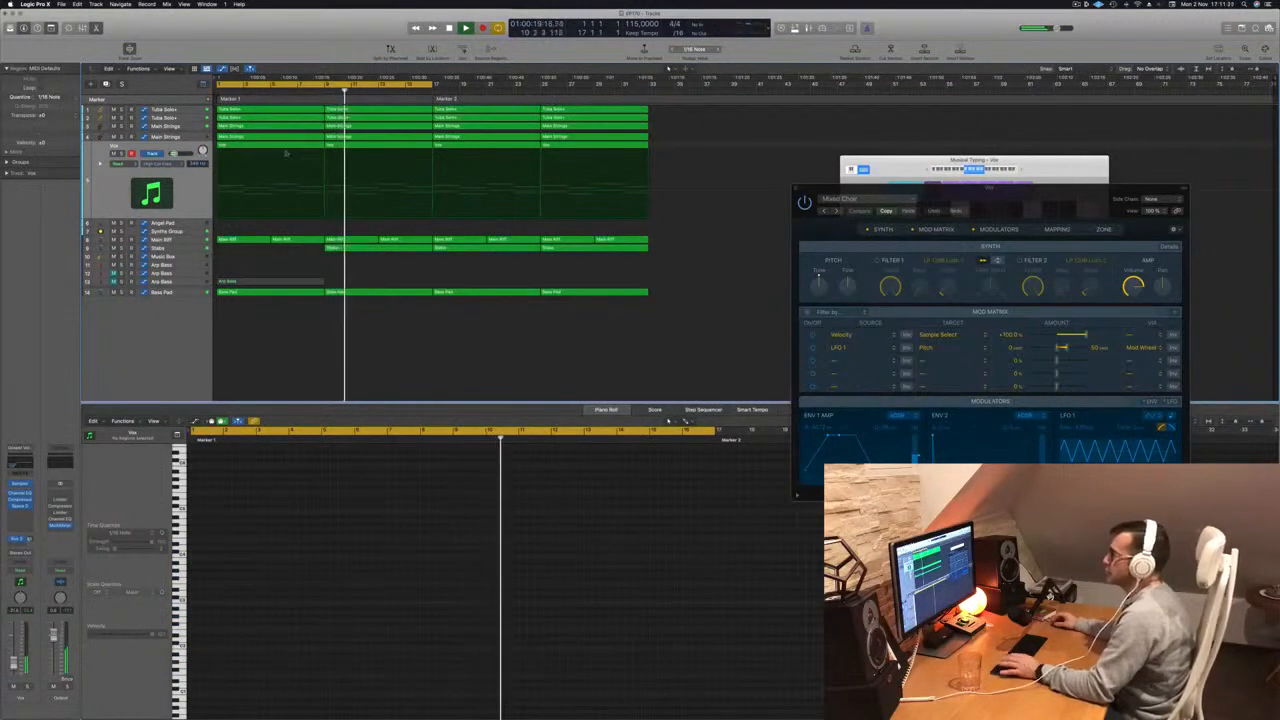
- Select the Main Riff track with its regions inside the cycle range and stop playback
{"action": "left_click", "coordinate": [186, 242]}
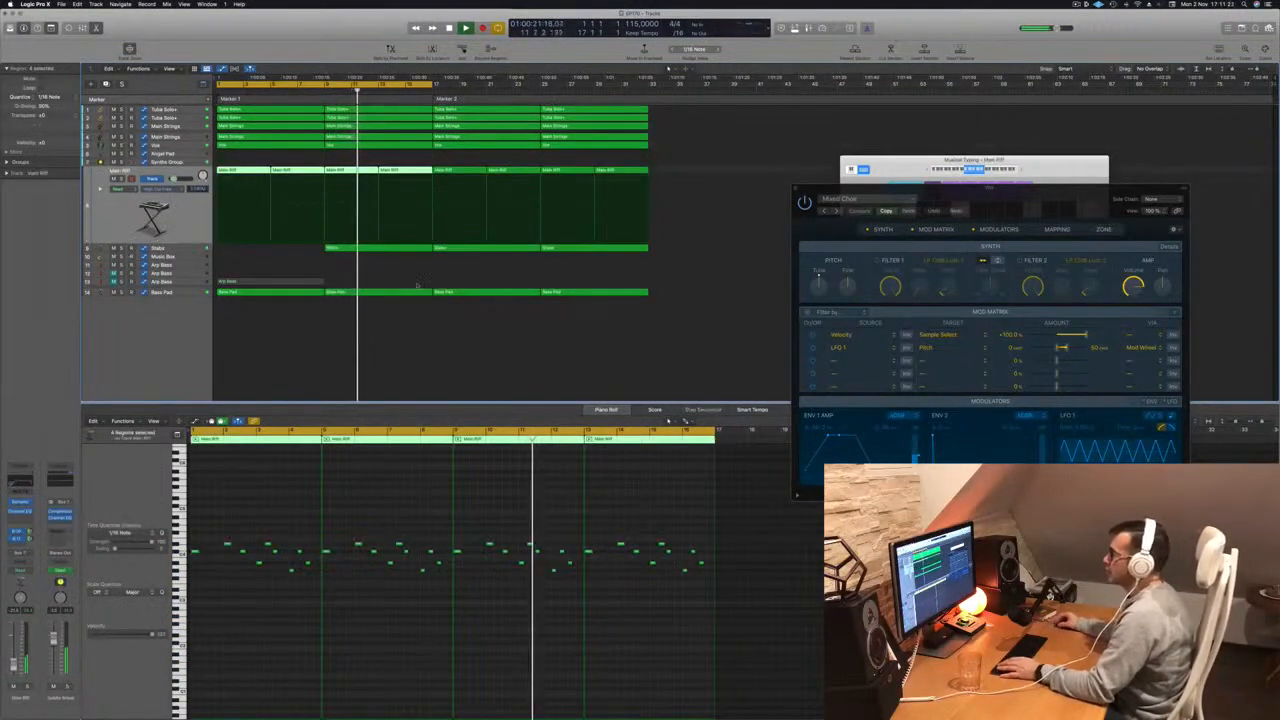
{"action": "key", "text": "space"}
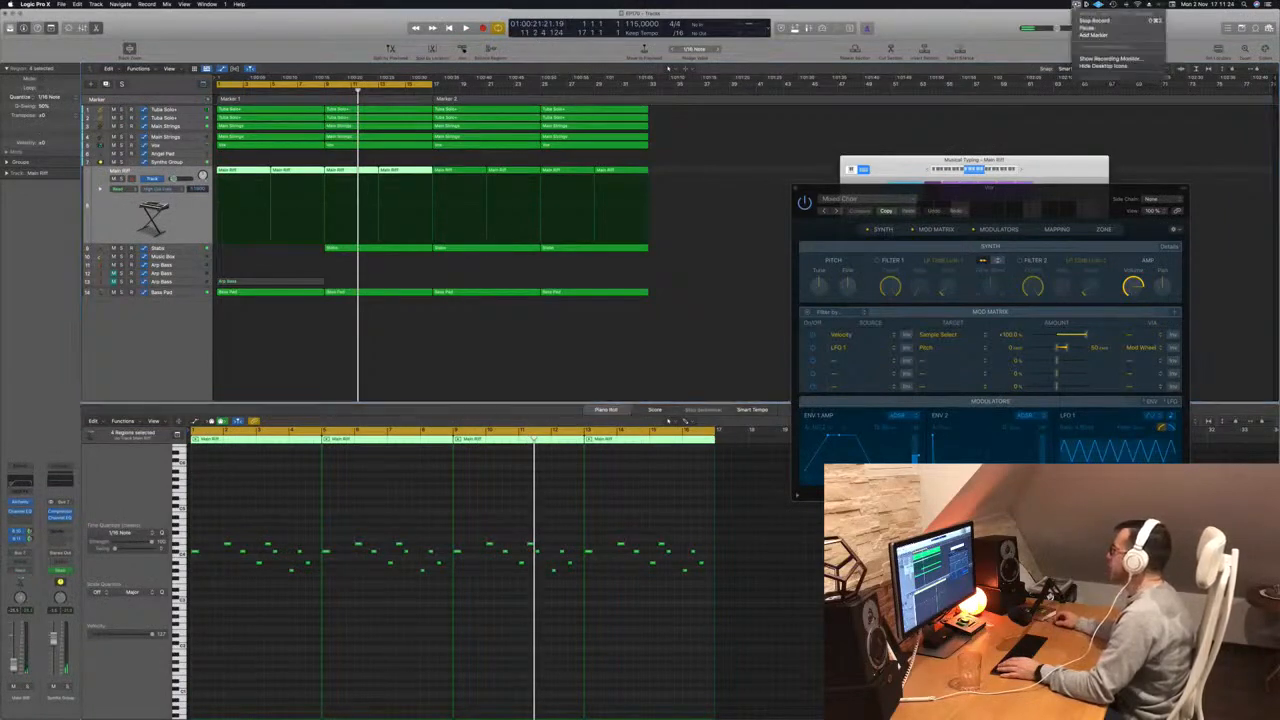
- Delete the first two Main Riff regions, in the first half of the Marker 1 section
{"action": "key", "text": "Return"}
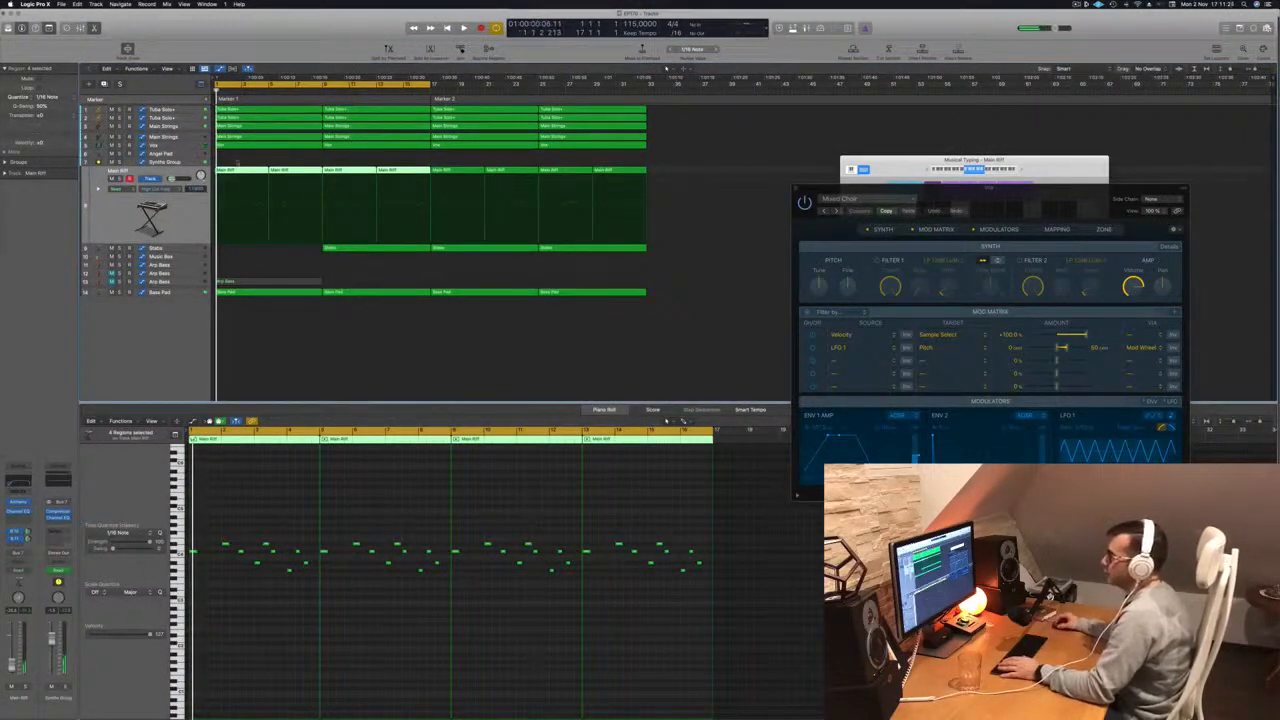
{"action": "left_click_drag", "start_coordinate": [237, 161], "coordinate": [301, 178]}
{"action": "key", "text": "Delete"}
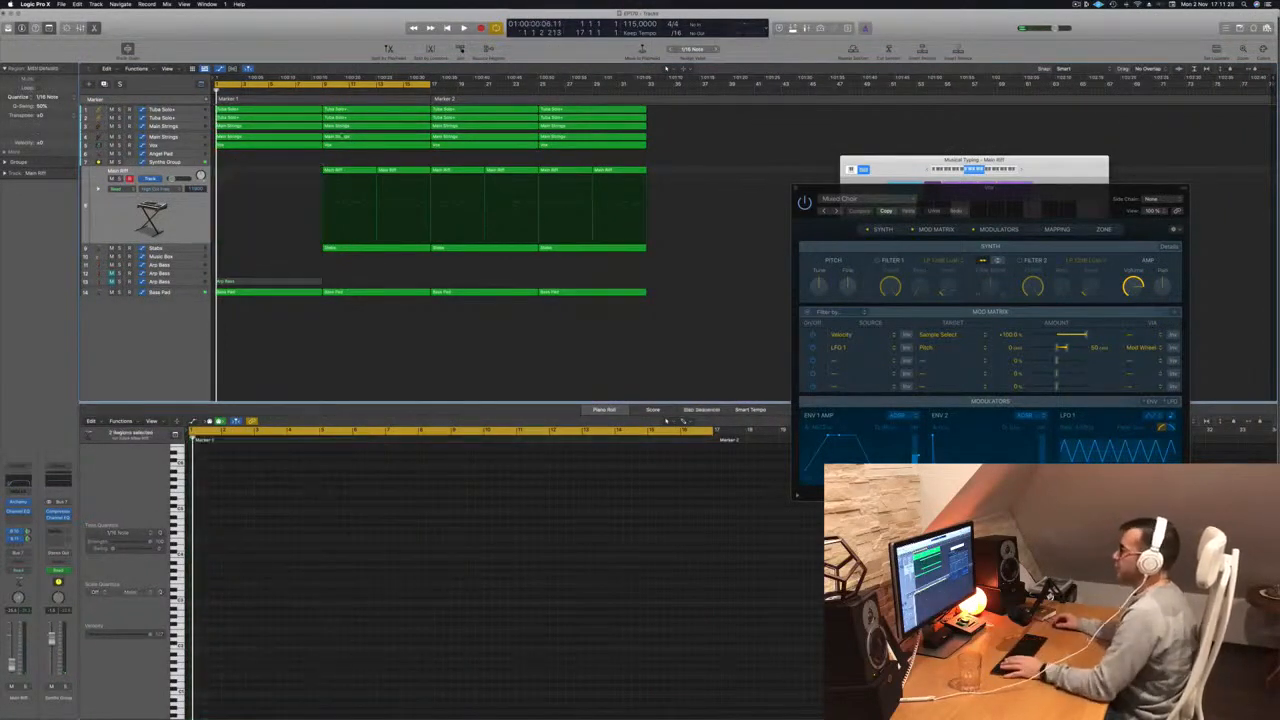
- Move the cycle range to the Marker 2 section and repeat that section twice to extend the arrangement
{"action": "left_click_drag", "start_coordinate": [382, 84], "coordinate": [597, 95]}
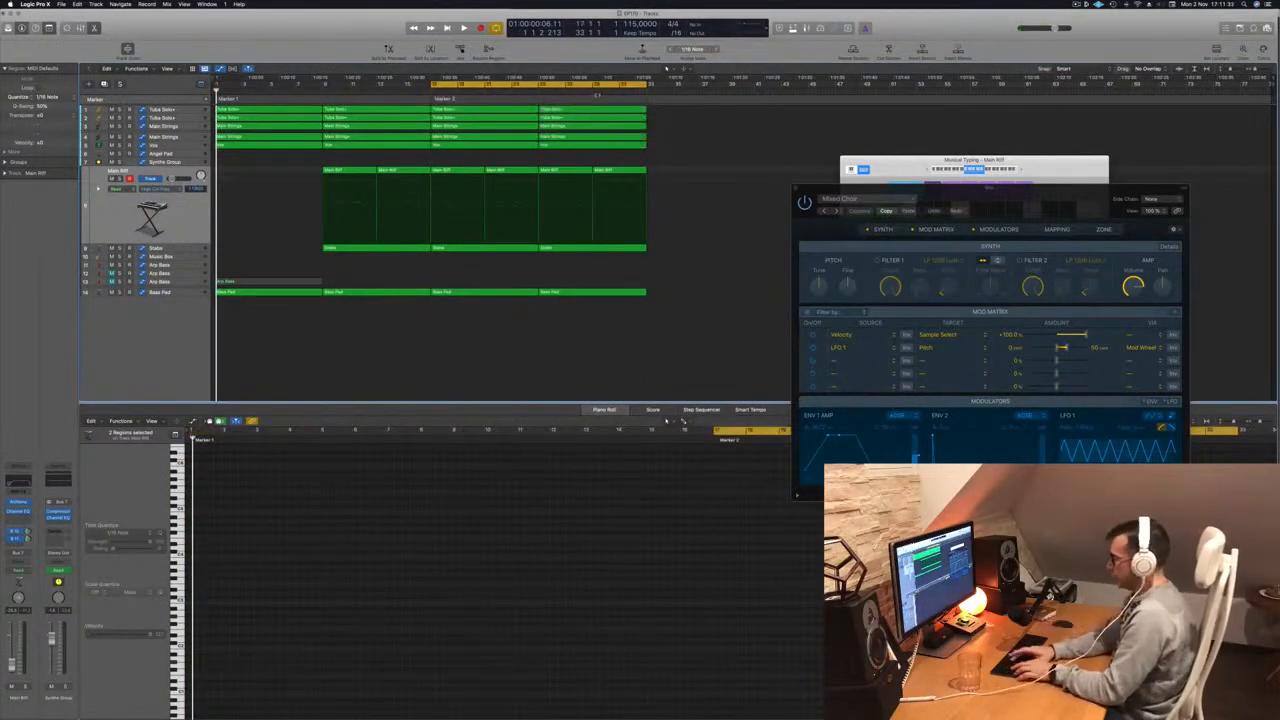
{"action": "key", "text": "ctrl+super+r"}
{"action": "key", "text": "ctrl+super+r"}
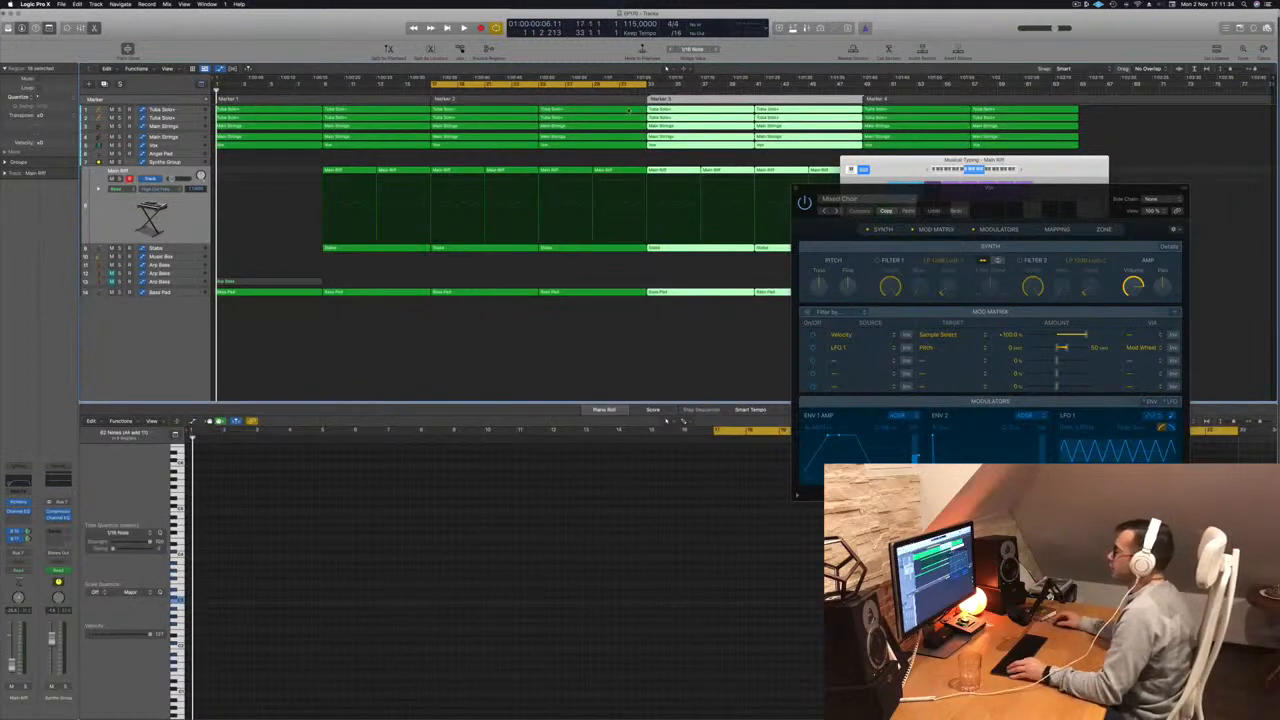
- Close the Mixed Choir instrument window and move the Musical Typing keyboard below the regions
{"action": "left_click_drag", "start_coordinate": [860, 188], "coordinate": [708, 198]}
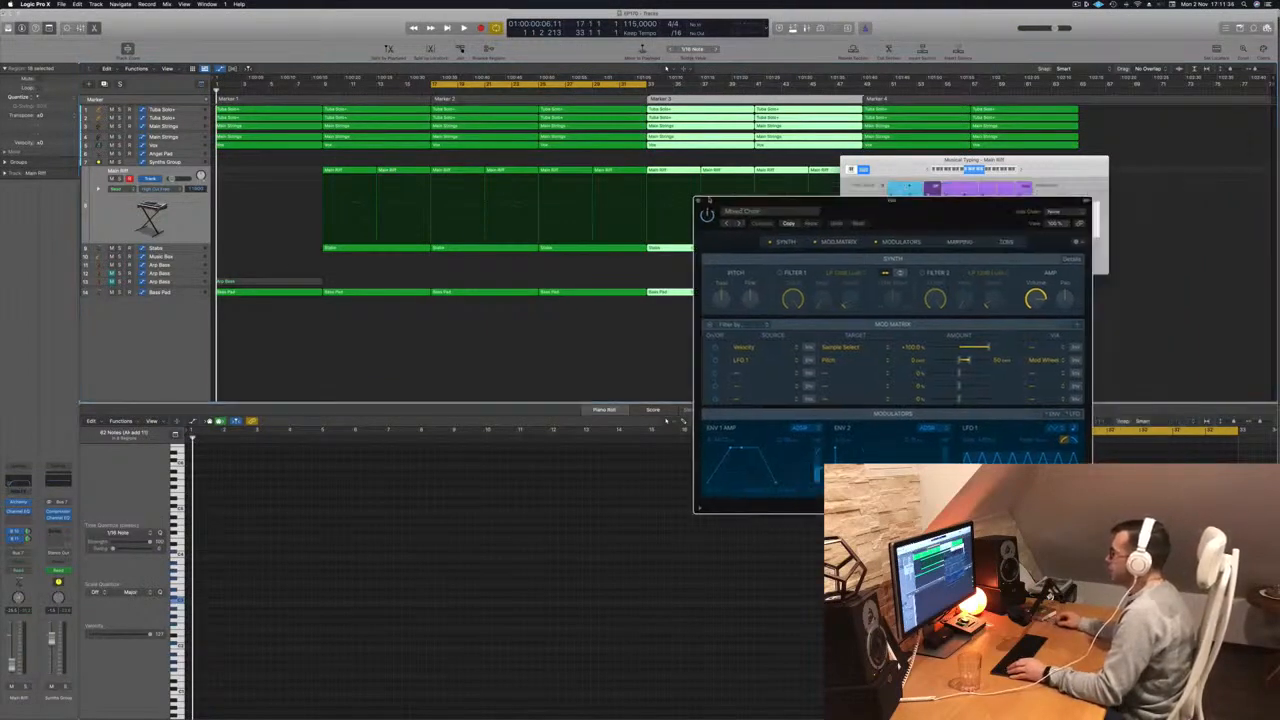
{"action": "left_click", "coordinate": [698, 200]}
{"action": "left_click_drag", "start_coordinate": [960, 160], "coordinate": [828, 374]}
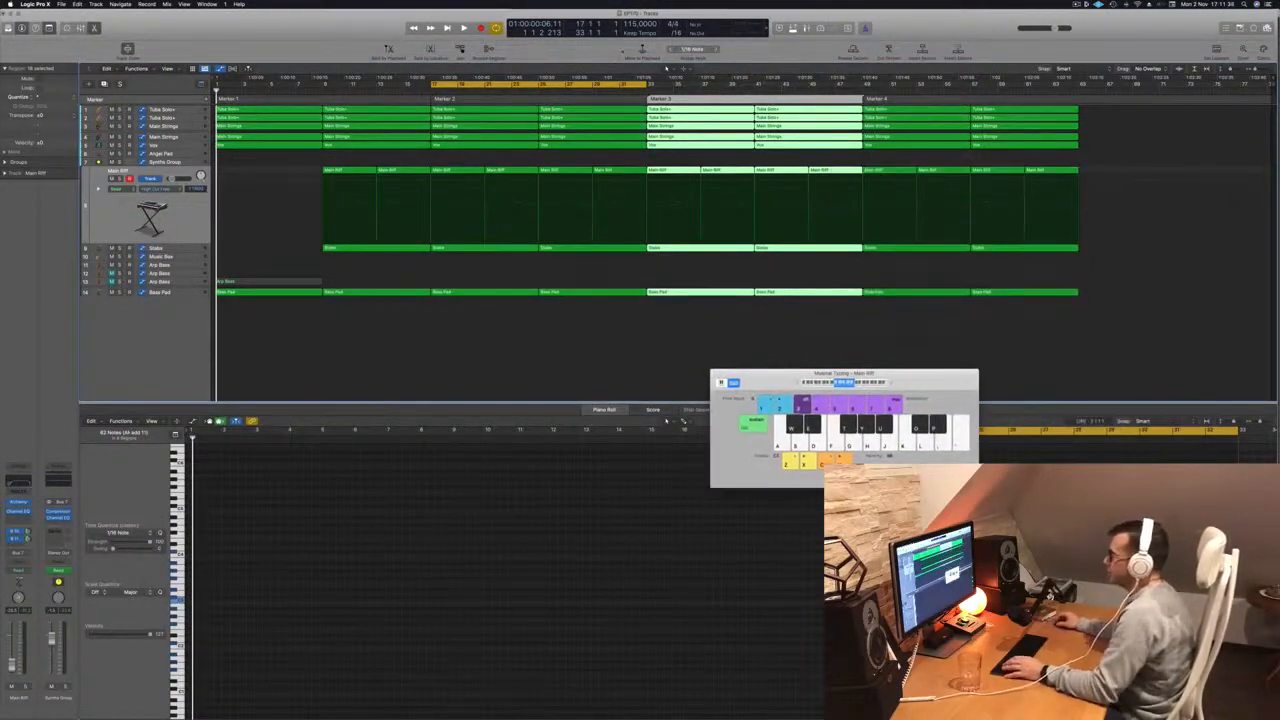
{"action": "key", "text": "space"}
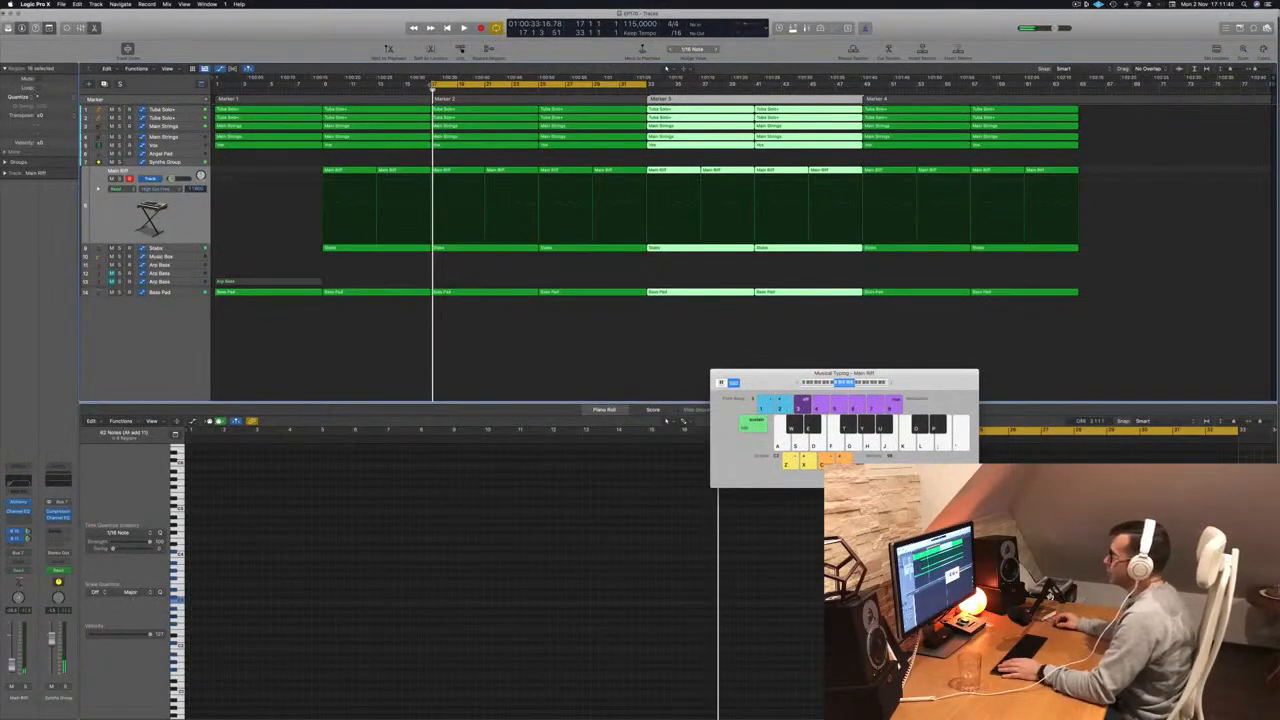
- Extend the cycle range back to bar 1, make the tracks taller and deselect all regions
{"action": "left_click_drag", "start_coordinate": [434, 84], "coordinate": [216, 84]}
{"action": "scroll", "coordinate": [258, 245], "scroll_direction": "up", "scroll_amount": 2}
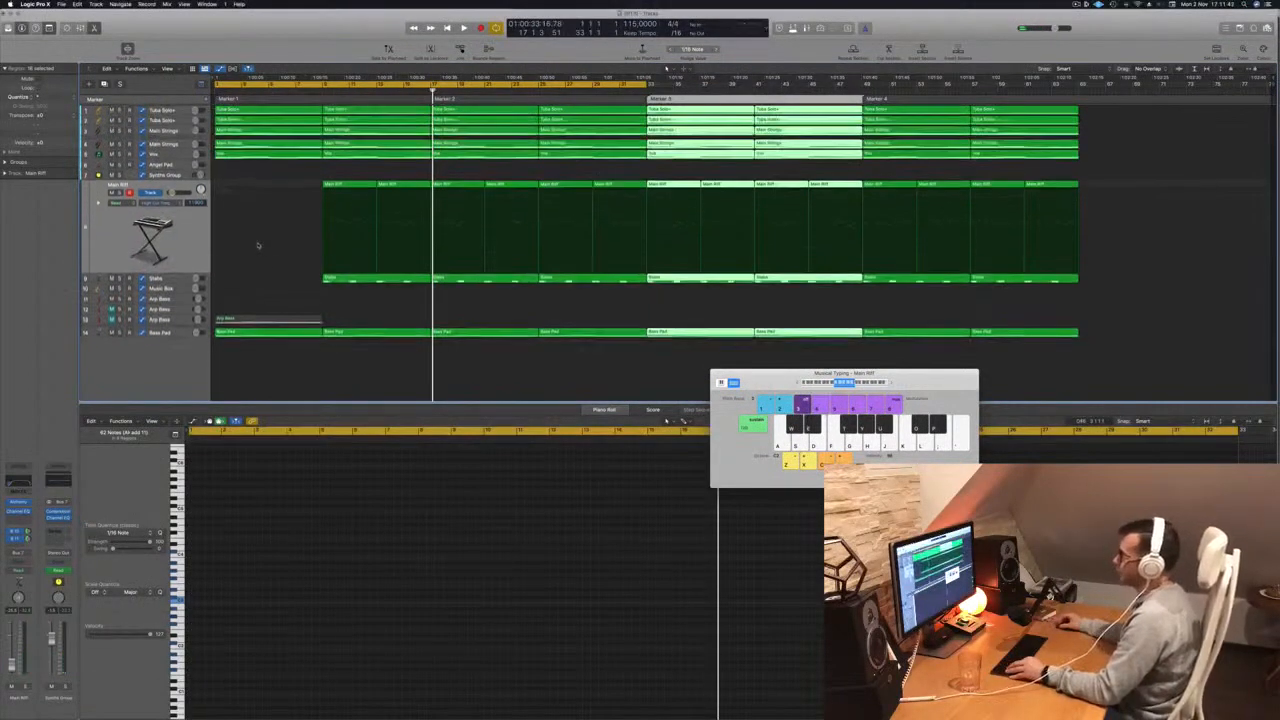
{"action": "scroll", "coordinate": [258, 245], "scroll_direction": "up", "scroll_amount": 2}
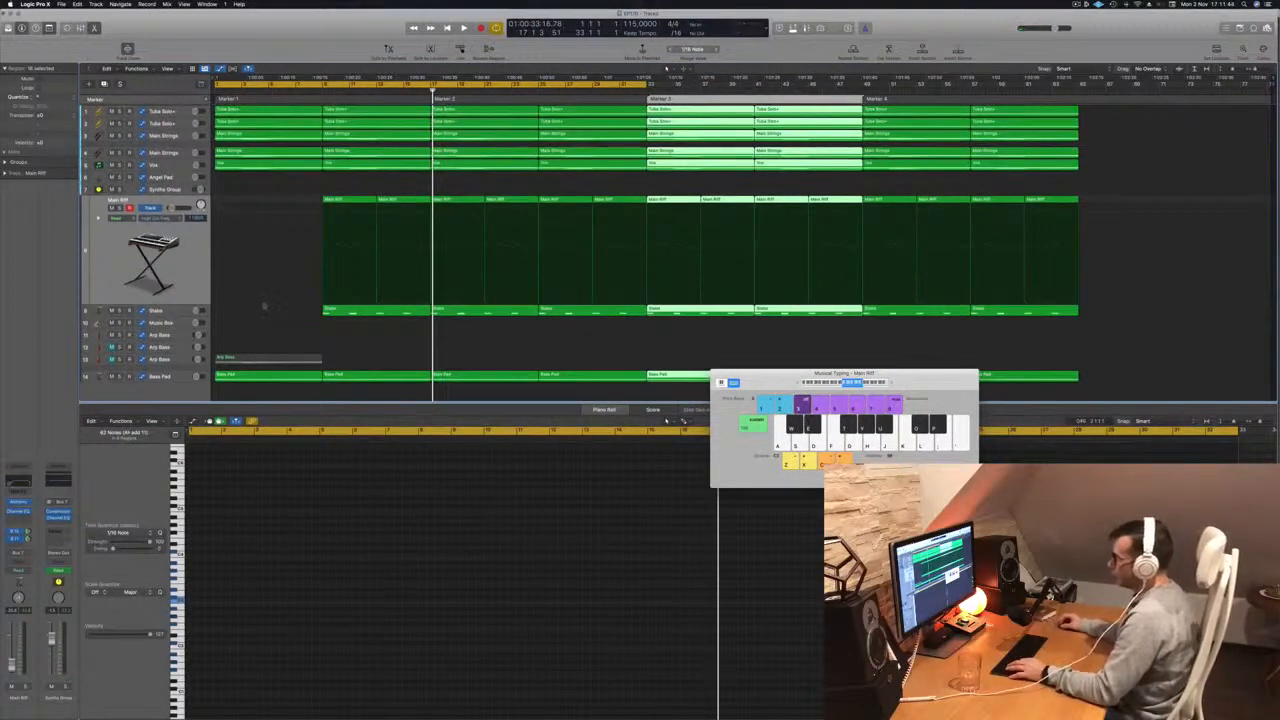
{"action": "left_click", "coordinate": [264, 306]}
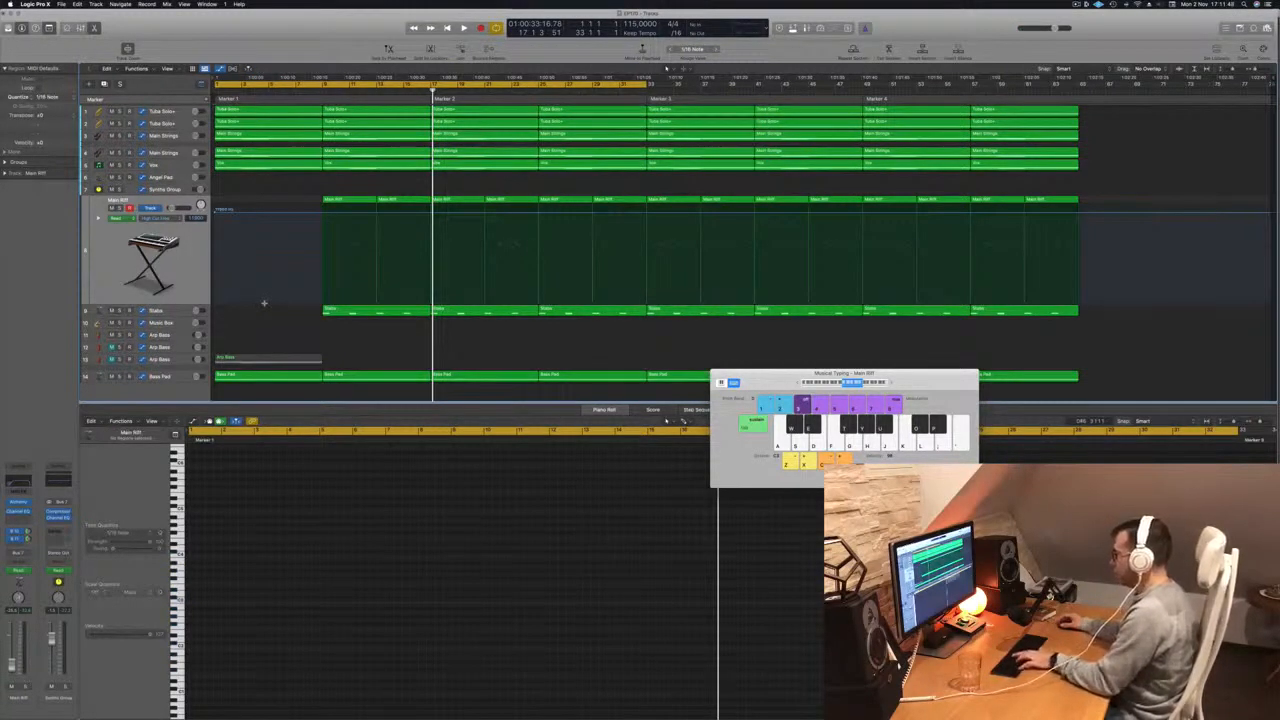
- Hide the Musical Typing keyboard and the lower editor pane, leaving the whole window to the arrangement
{"action": "key", "text": "super+k"}
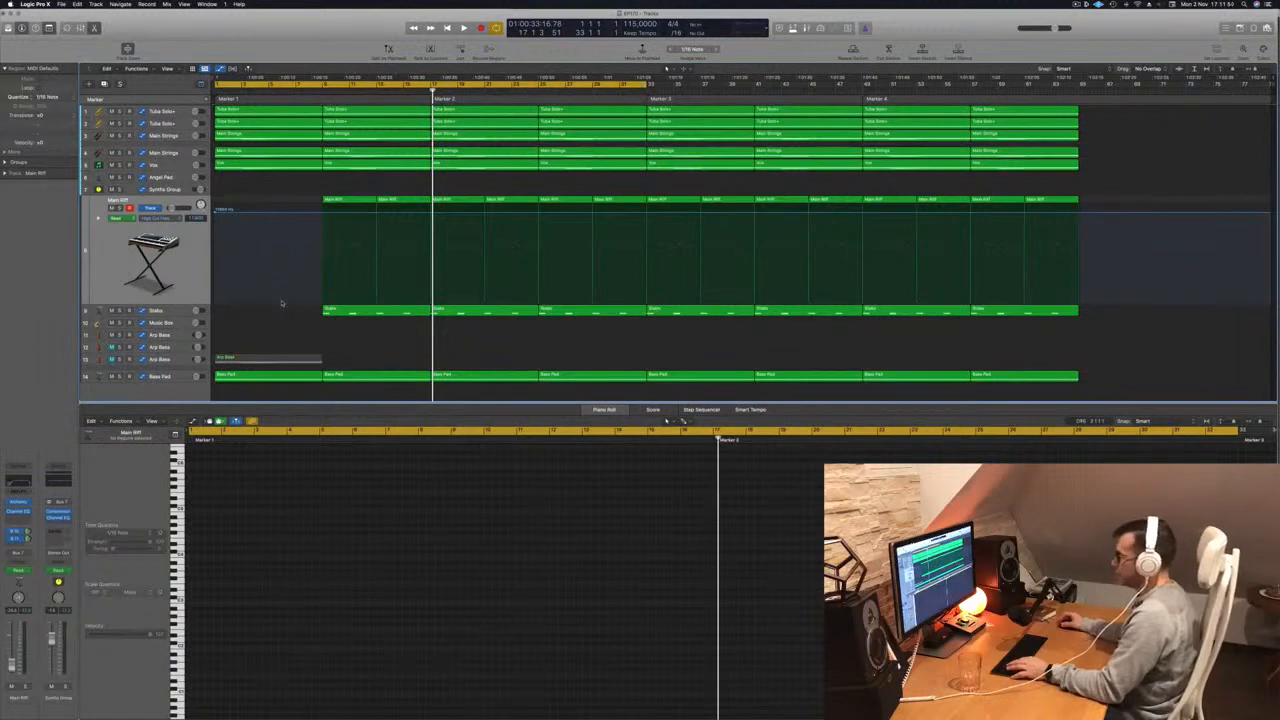
{"action": "key", "text": "x"}
{"action": "key", "text": "x"}
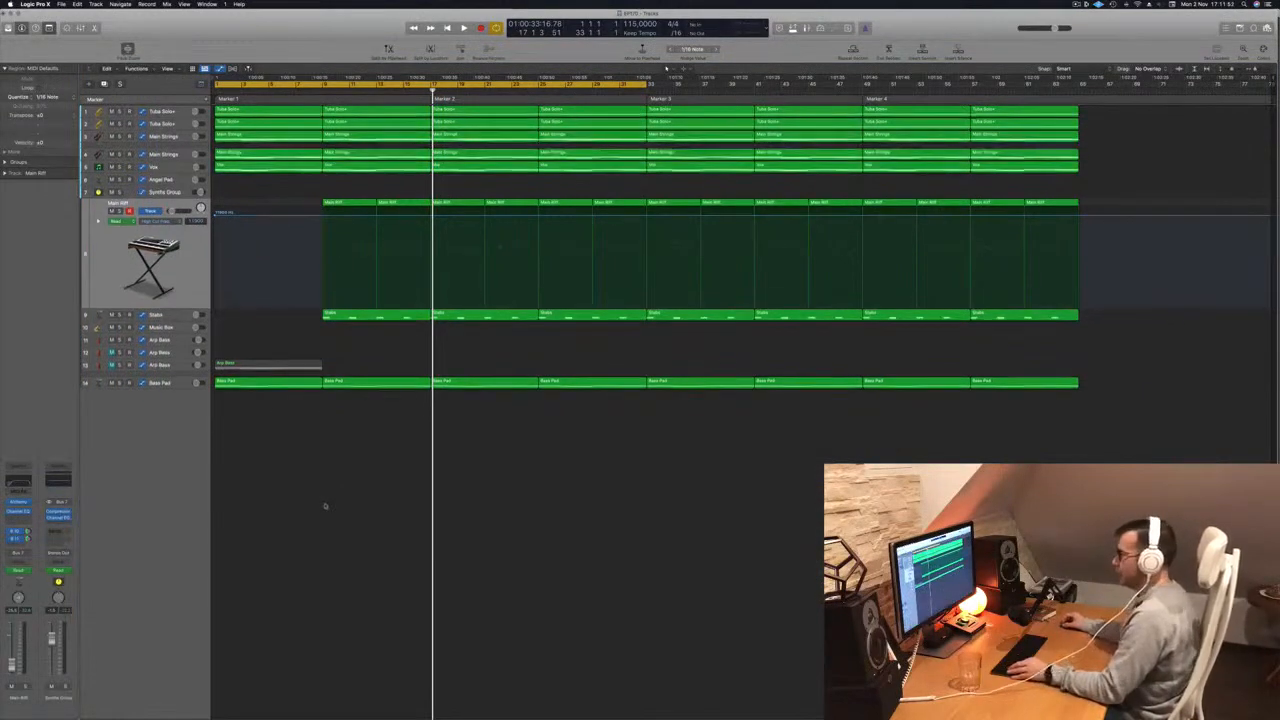
{"action": "key", "text": "super+Down"}
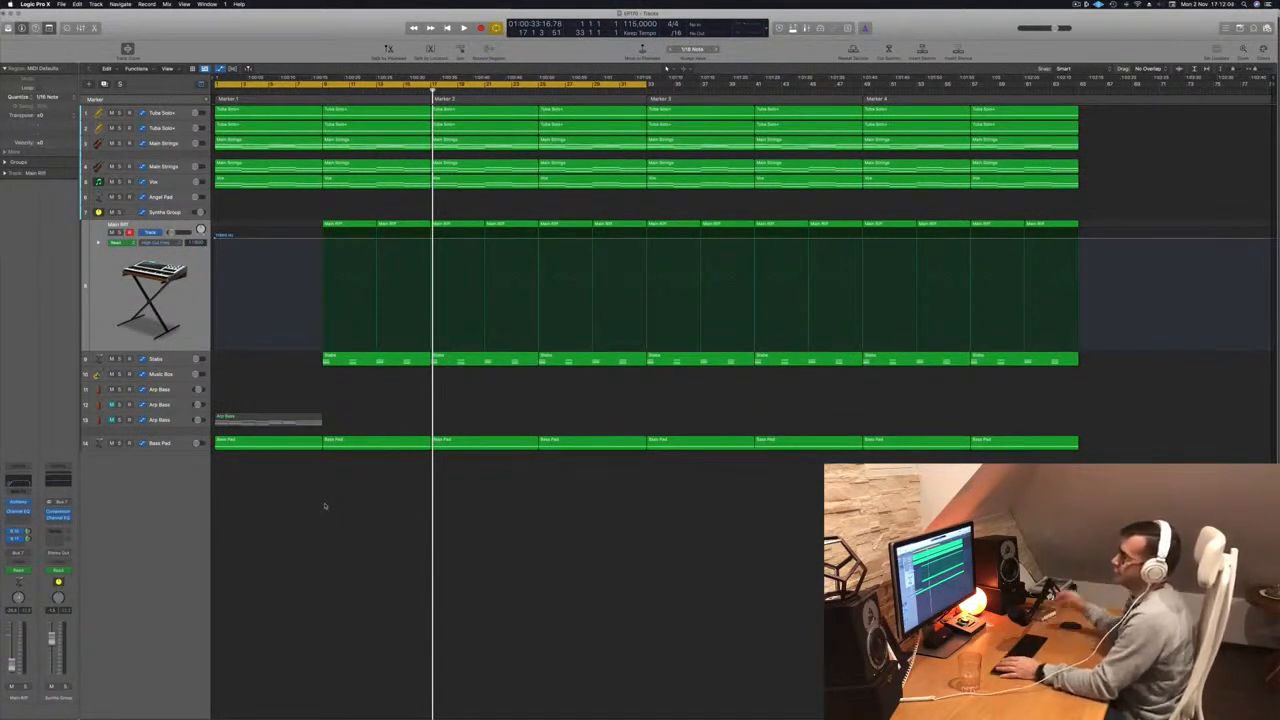
- Play the arrangement from the beginning, select the Vox track and restart playback
{"action": "key", "text": "Return"}
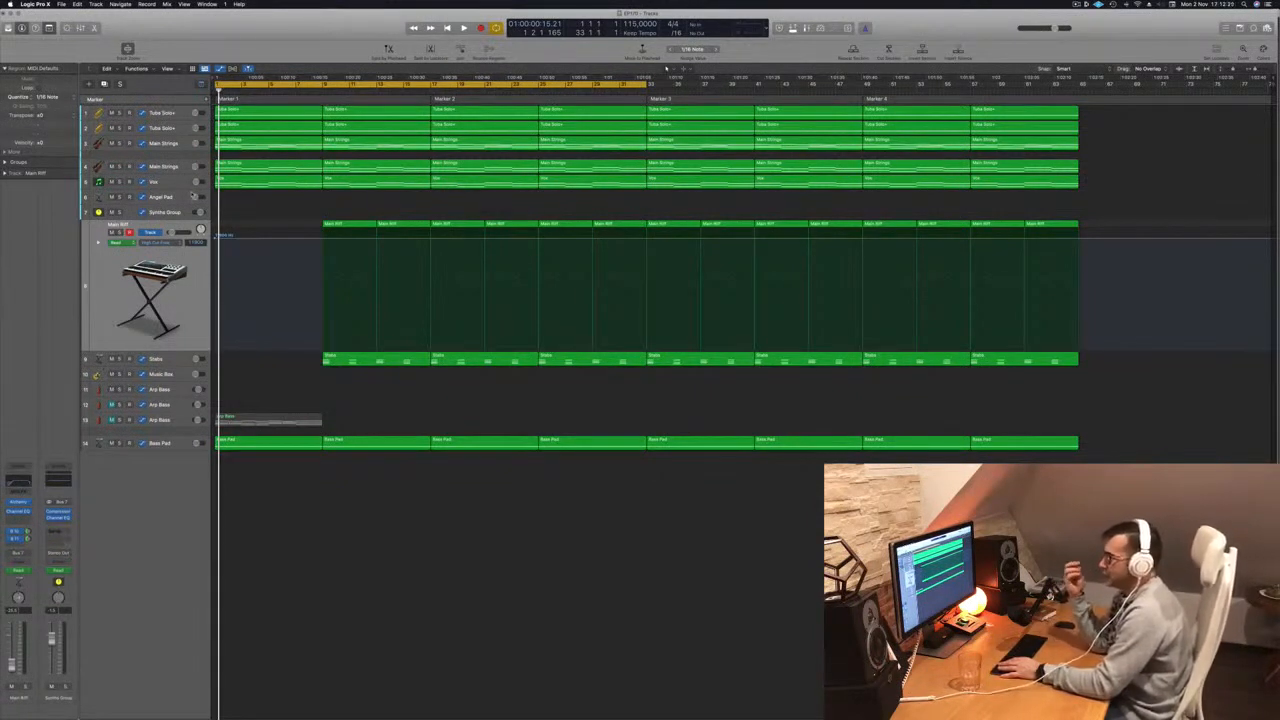
{"action": "key", "text": "space"}
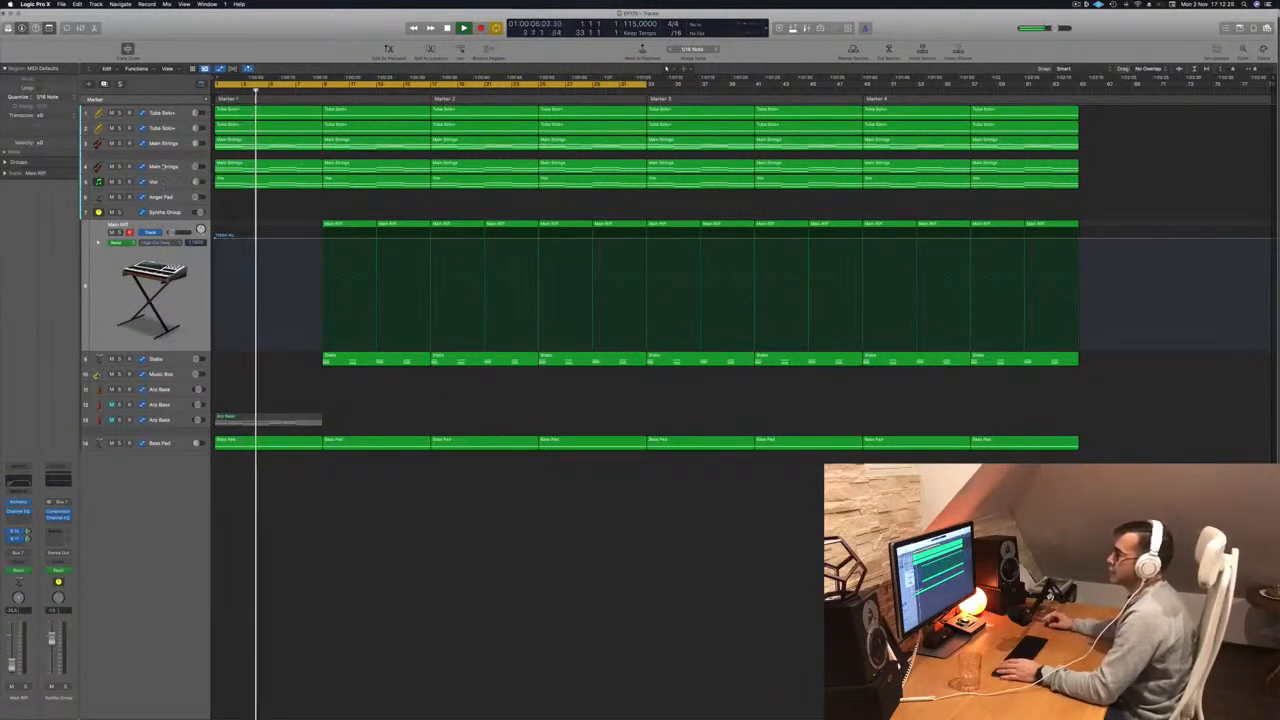
{"action": "key", "text": "s"}
{"action": "key", "text": "s"}
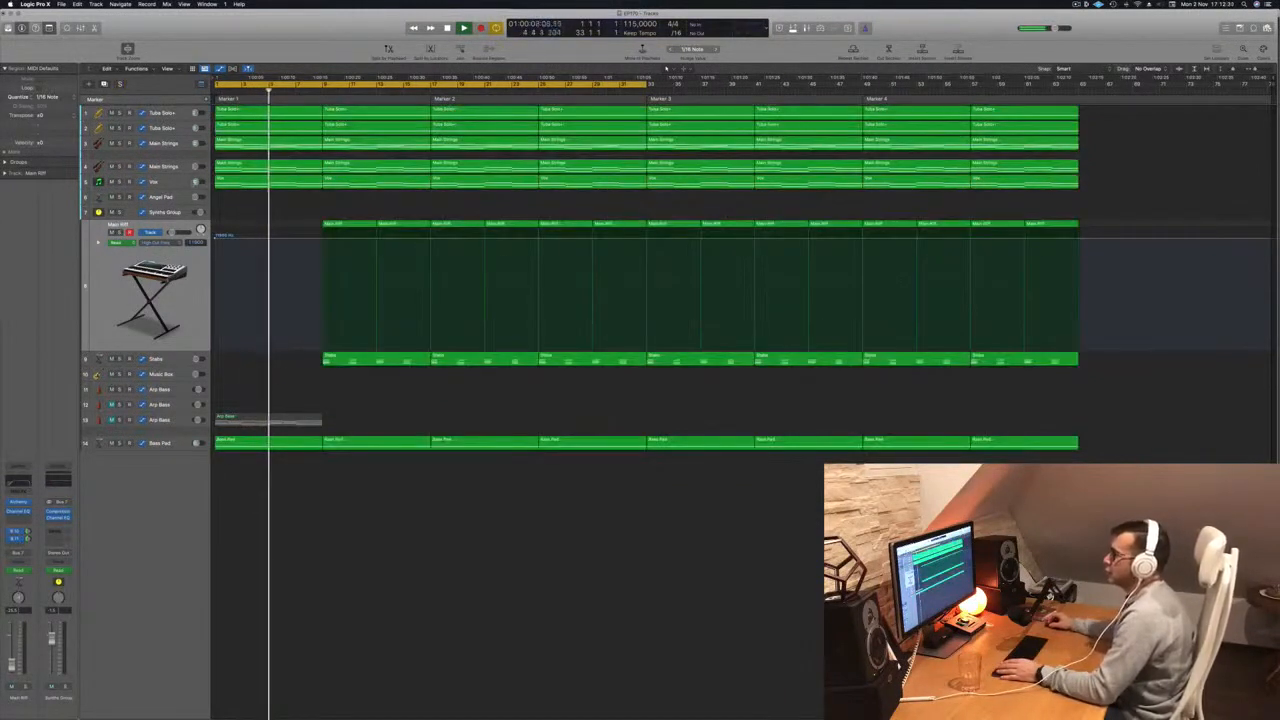
{"action": "key", "text": "Up"}
{"action": "key", "text": "Up"}
{"action": "key", "text": "Return"}
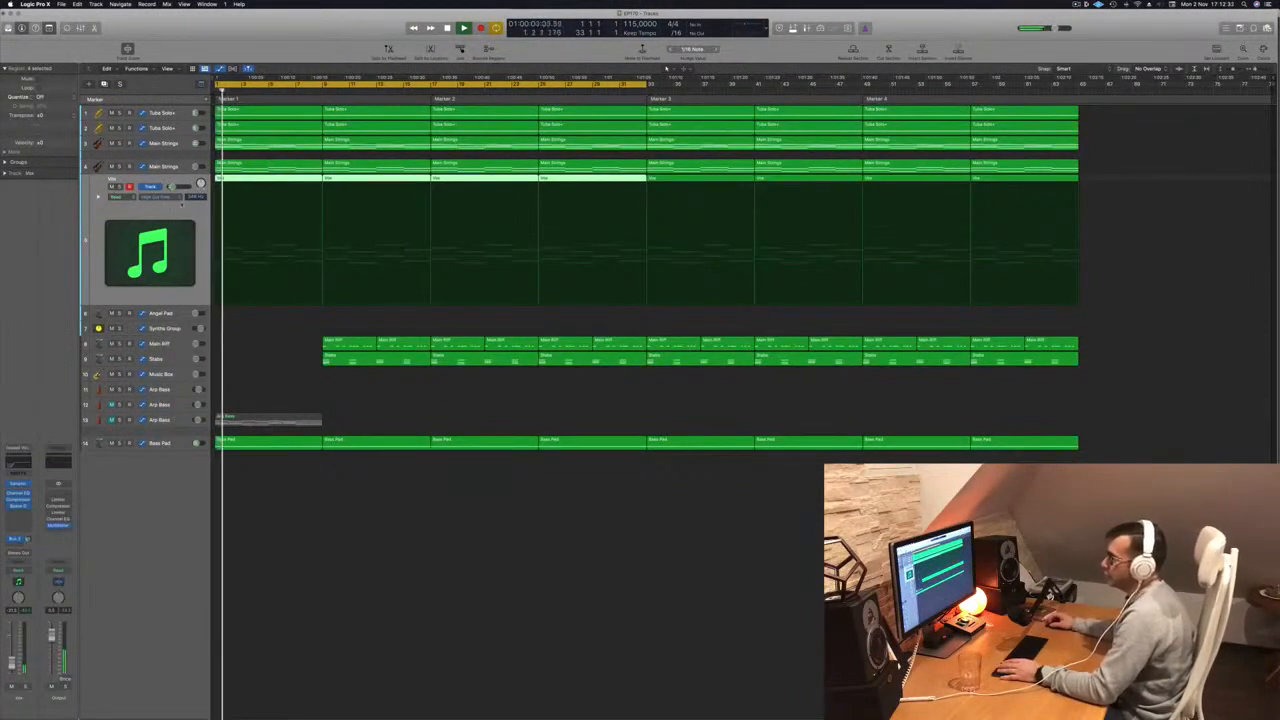
{"action": "left_click", "coordinate": [160, 197]}
{"action": "key", "text": "Escape"}
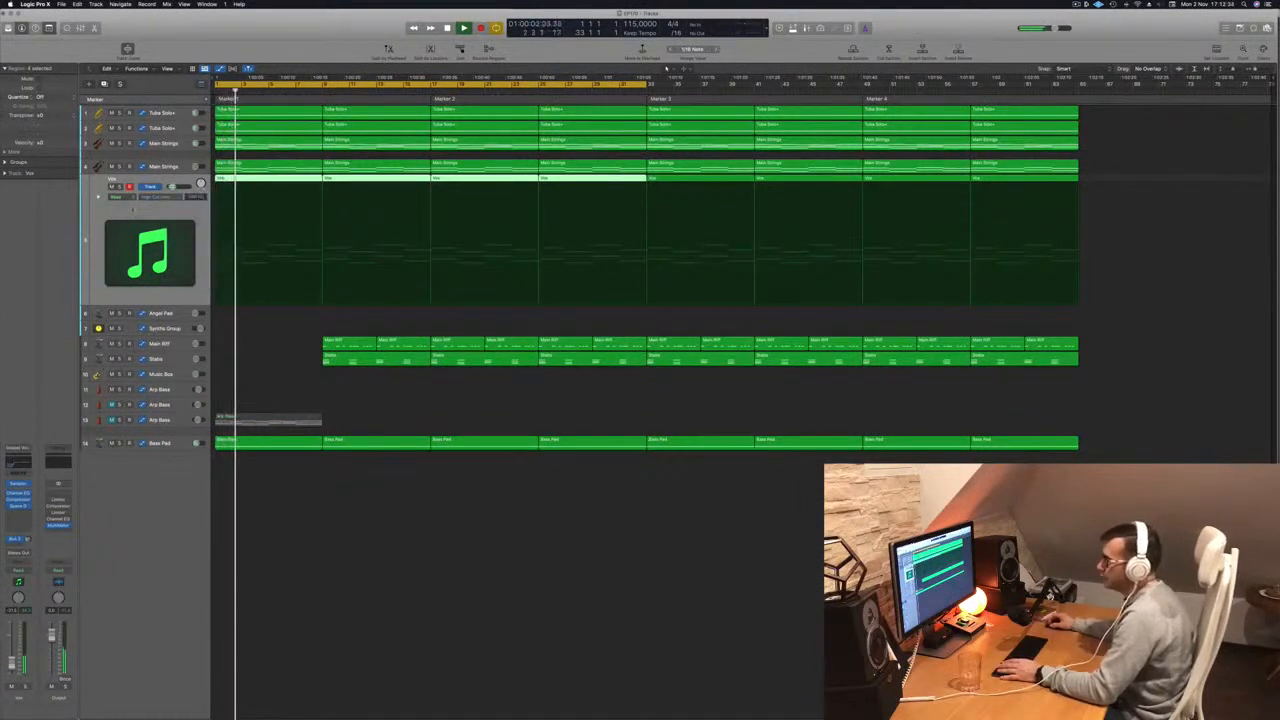
{"action": "key", "text": "ctrl+z"}
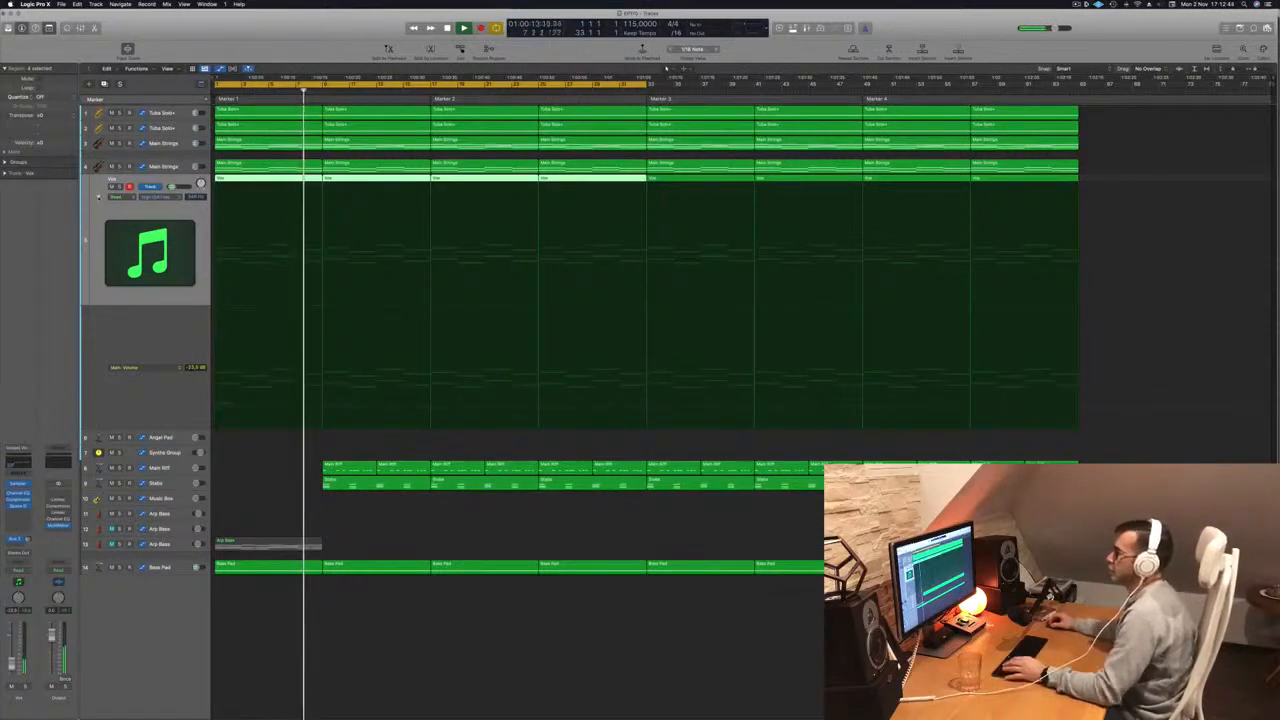
{"action": "left_click", "coordinate": [97, 197]}
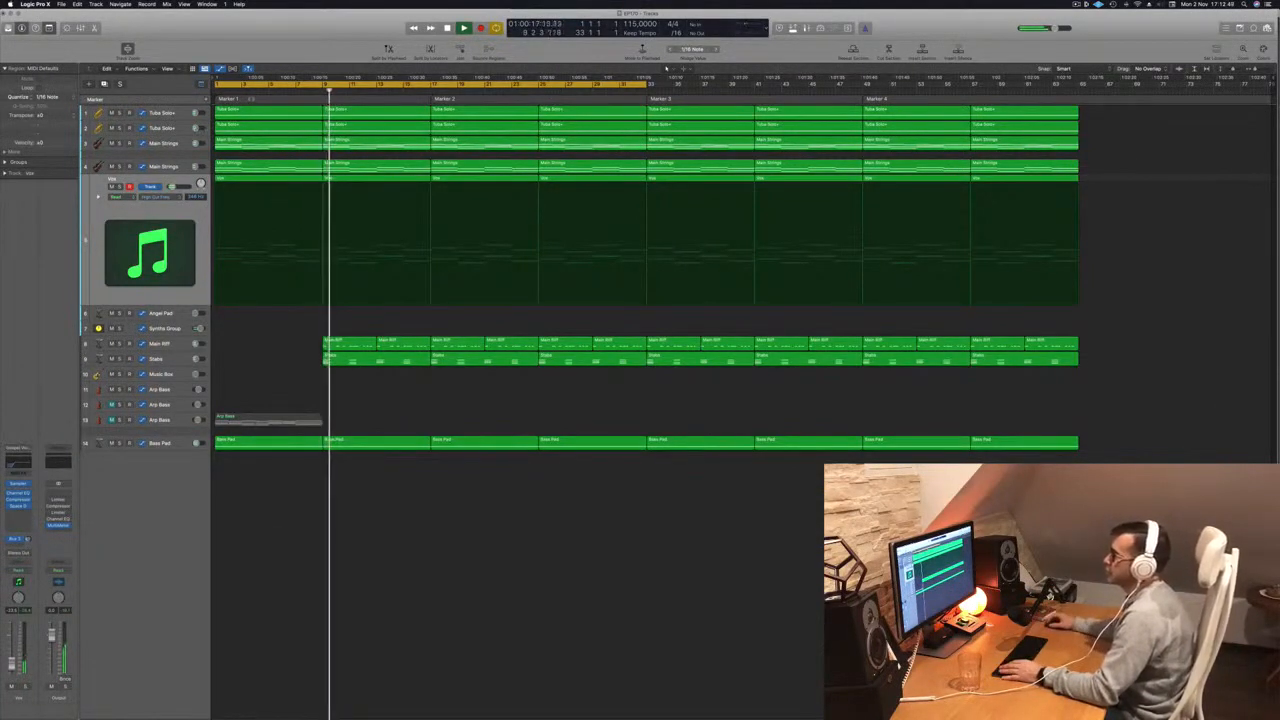
- Delete the Vox region and both Tuba Solo regions in the second half of the Marker 1 section
{"action": "left_click", "coordinate": [174, 115]}
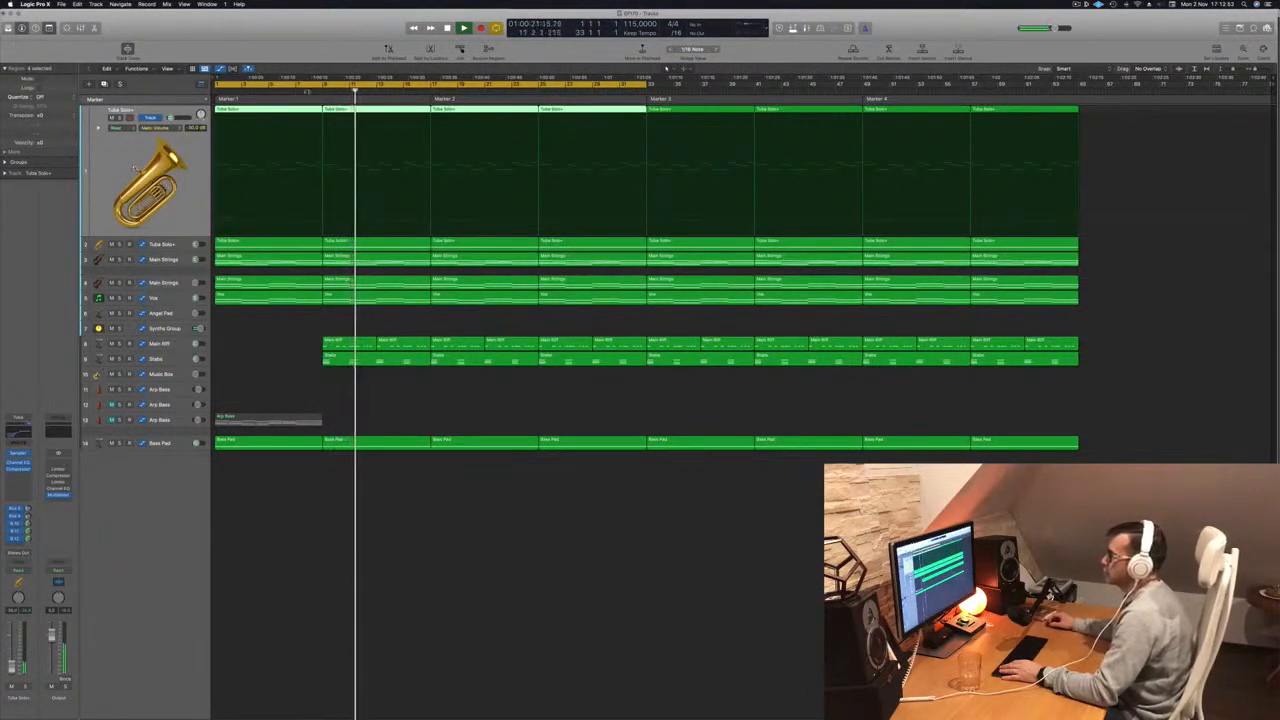
{"action": "left_click", "coordinate": [348, 297]}
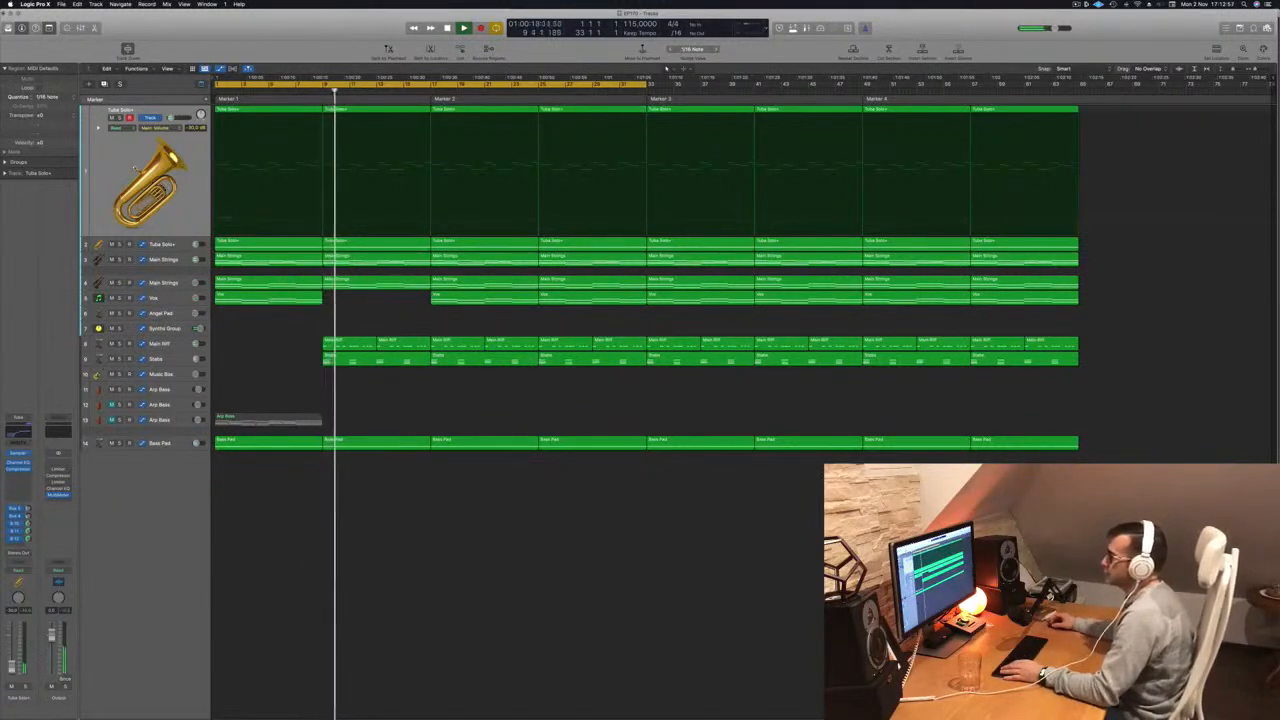
{"action": "left_click", "coordinate": [153, 299]}
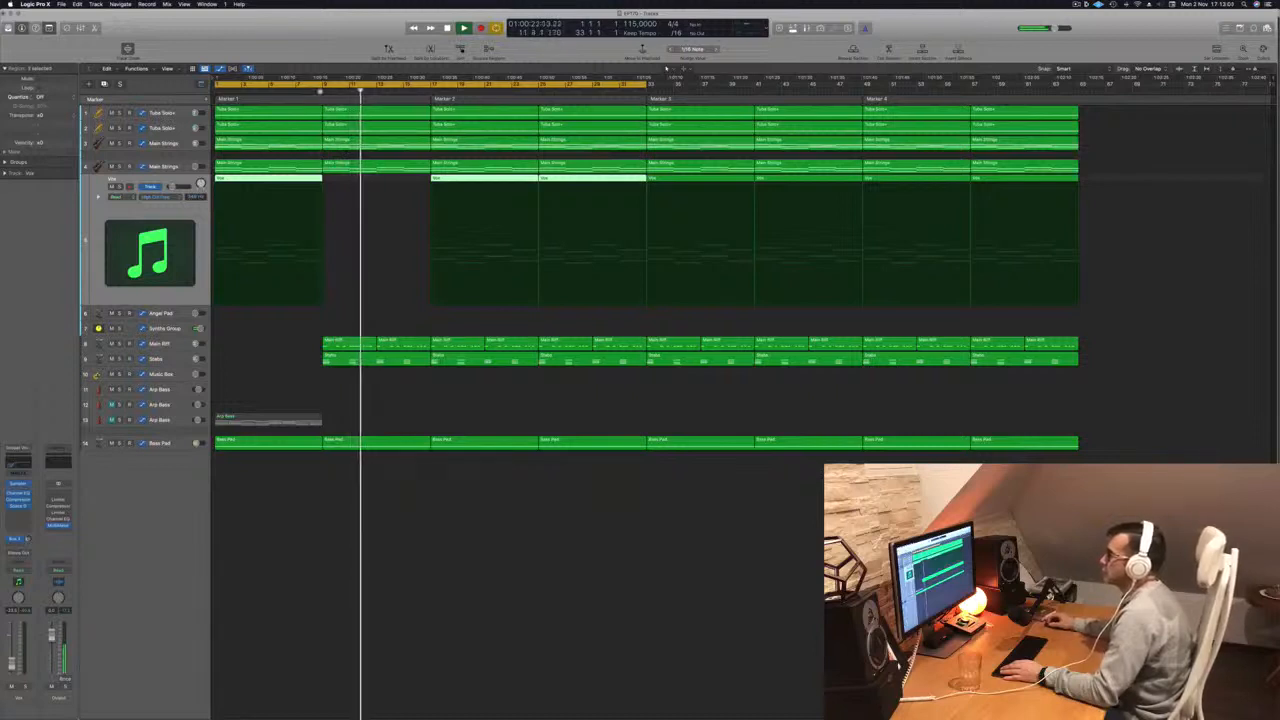
{"action": "left_click", "coordinate": [346, 113]}
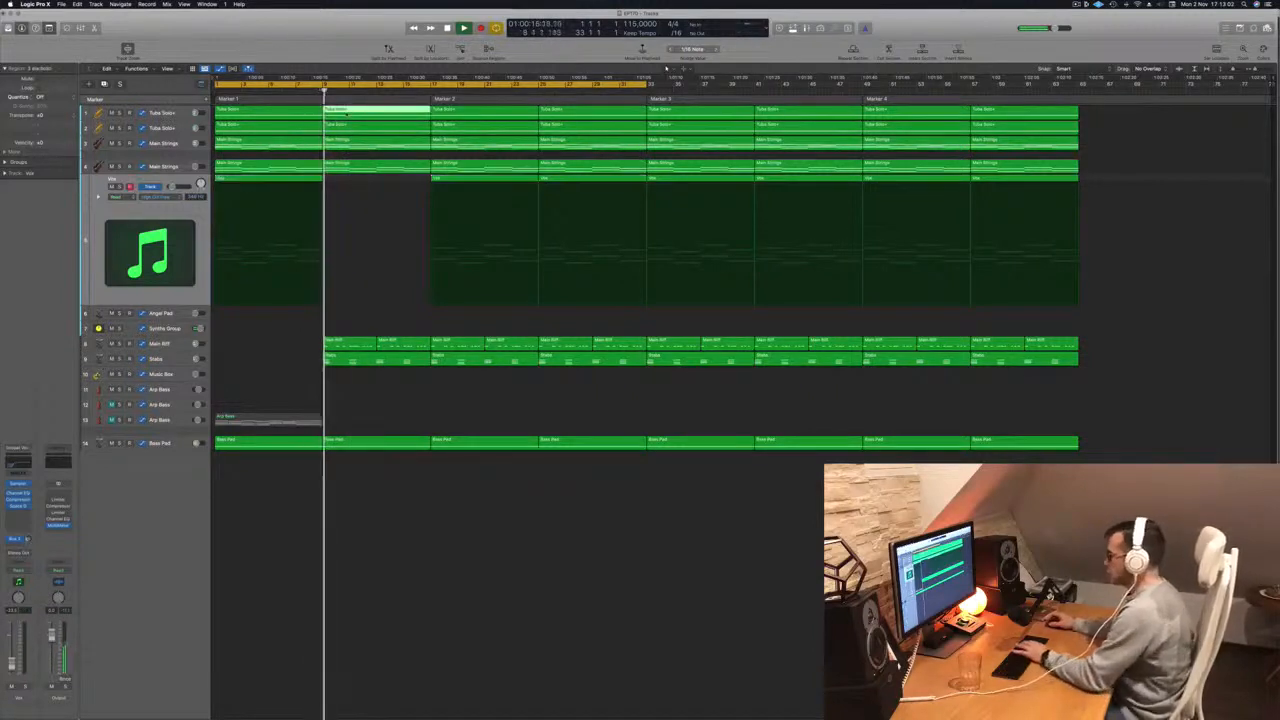
{"action": "key", "text": "Delete"}
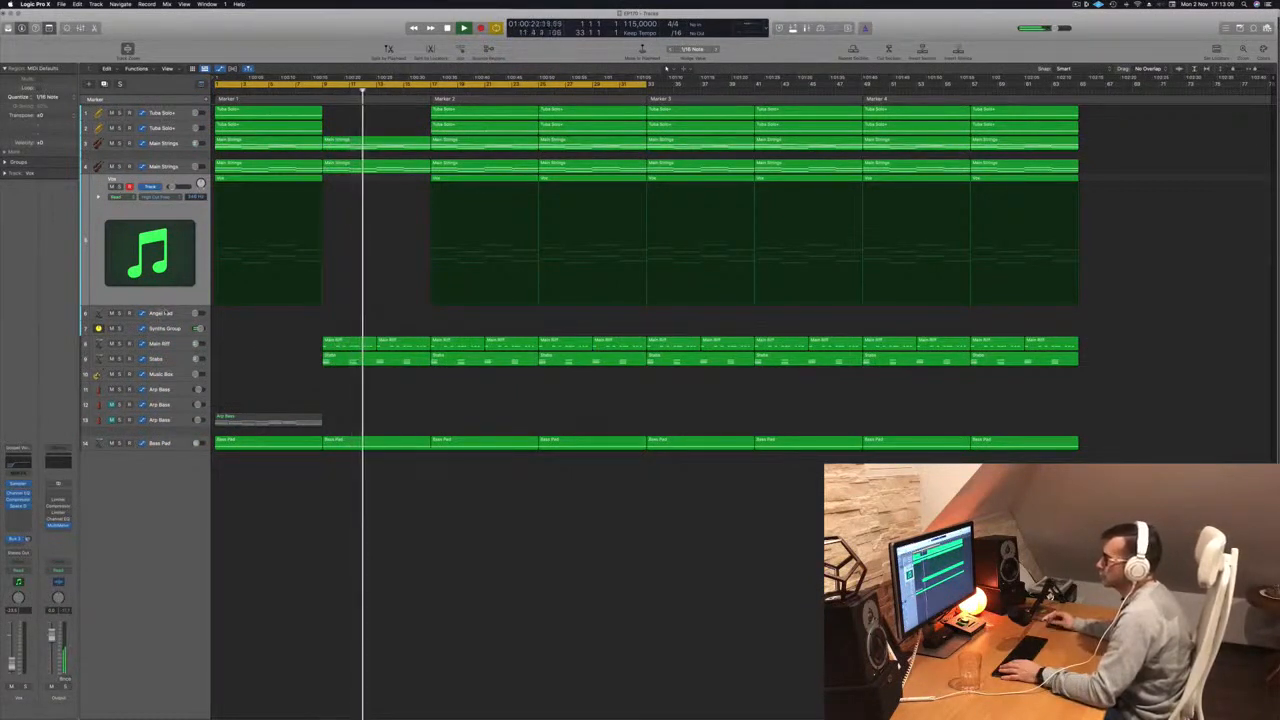
- Clear the volume automation from the Angel Pad track and restart playback from the beginning
{"action": "left_click", "coordinate": [174, 314]}
{"action": "key", "text": "Return"}
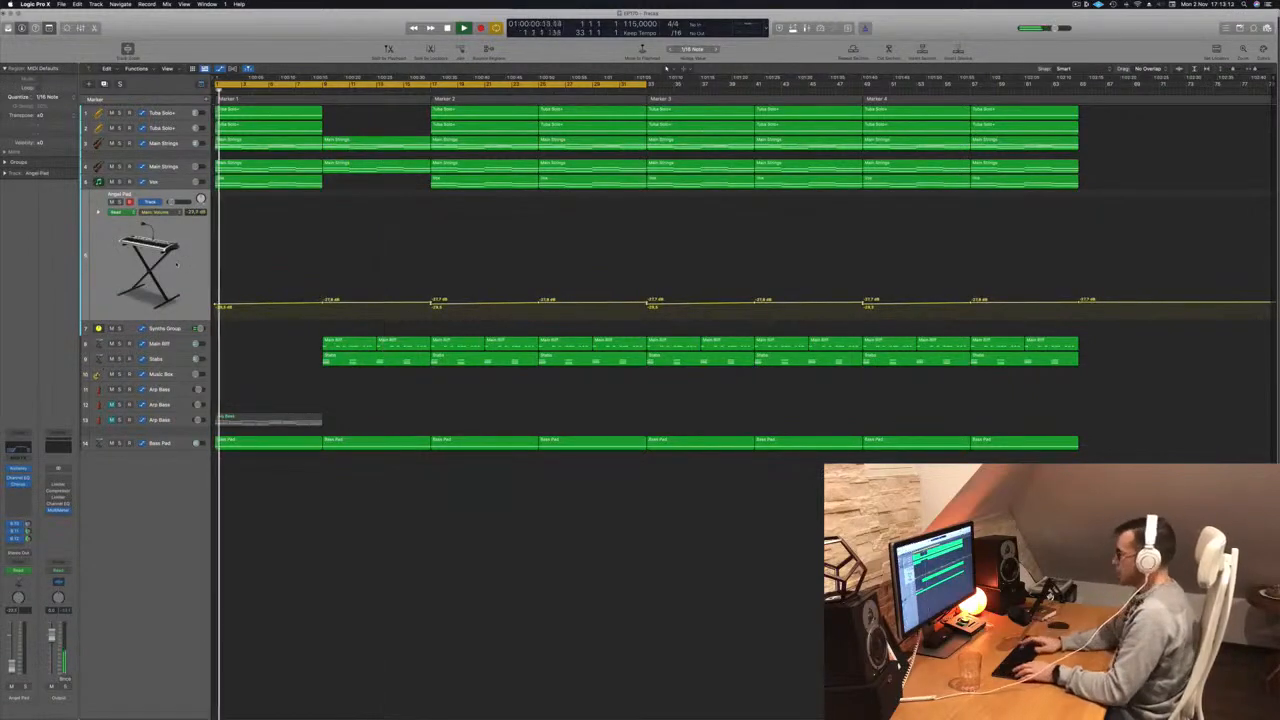
{"action": "key", "text": "a"}
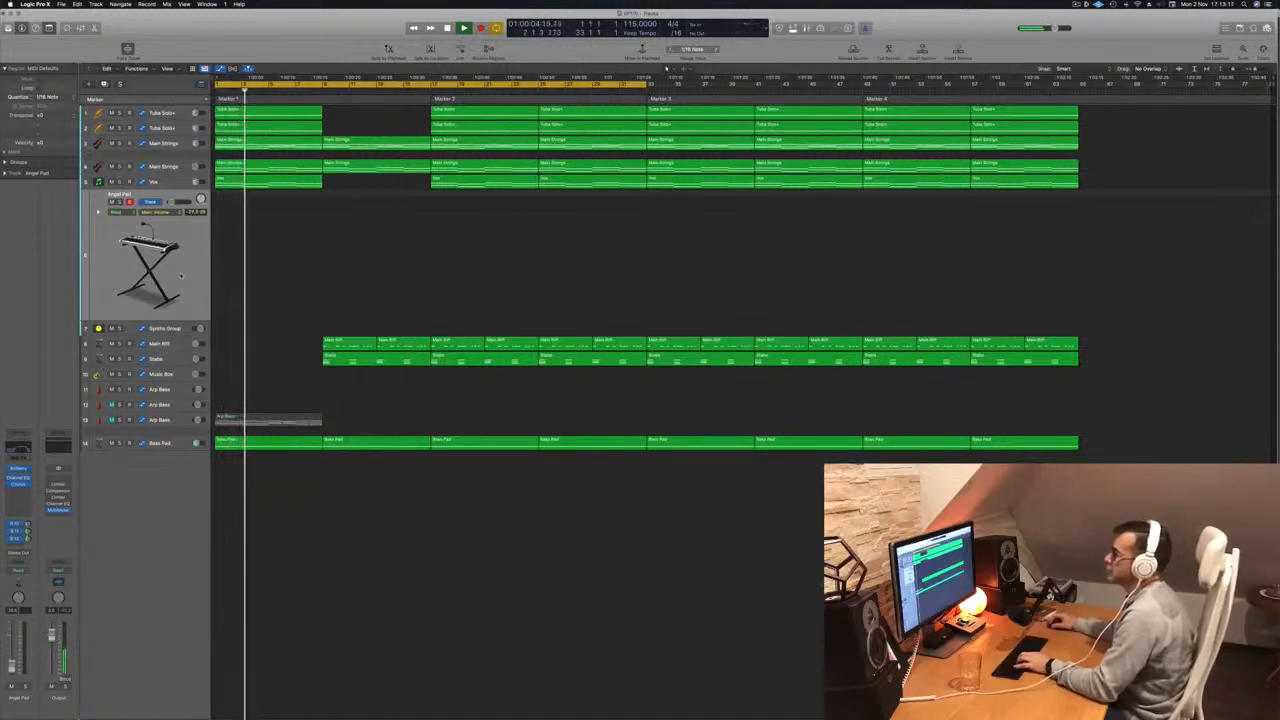
- Open the Musical Typing keyboard and try out Angel Pad notes over the Marker 1 playback
{"action": "key", "text": "h"}
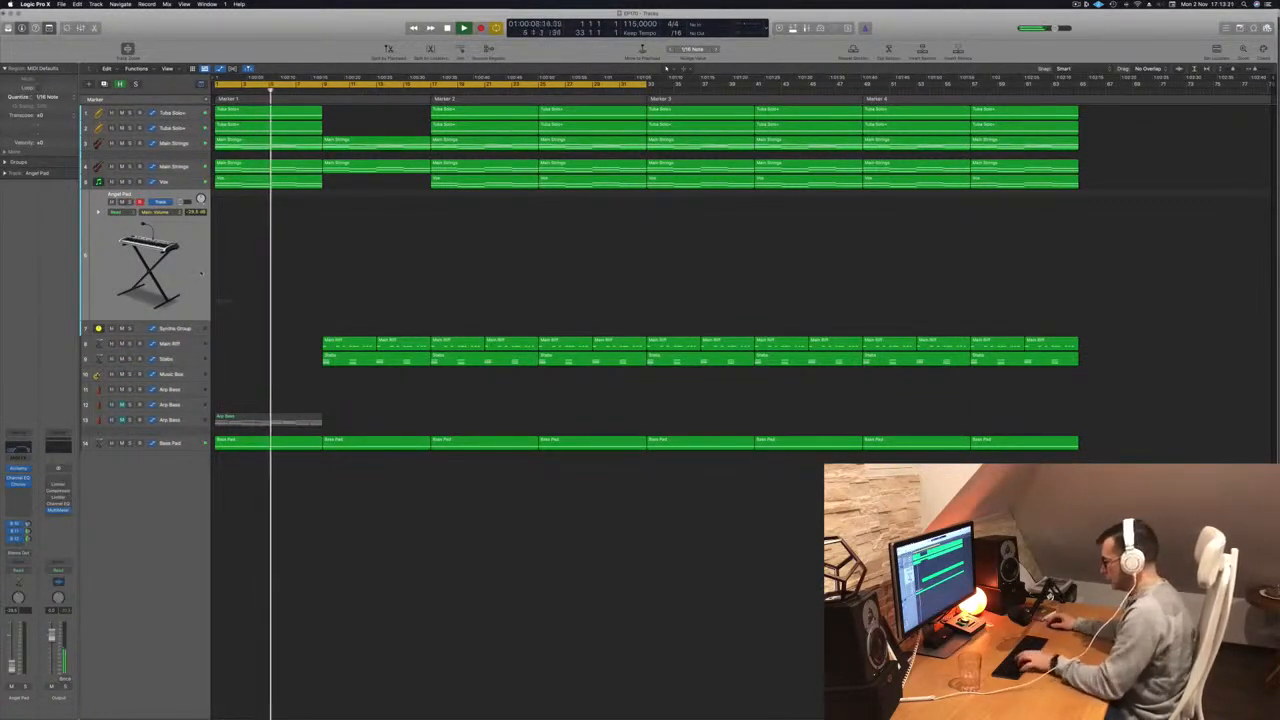
{"action": "key", "text": "super+k"}
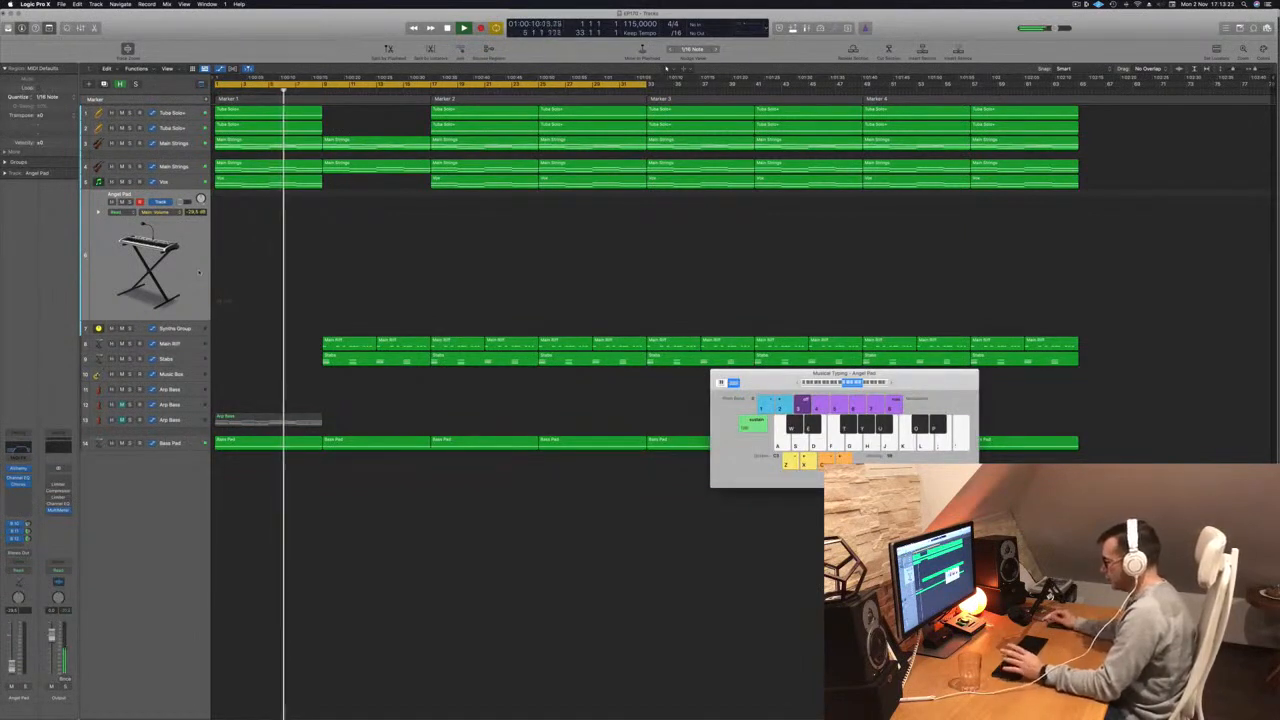
{"action": "key", "text": "t"}
{"action": "key", "text": "y"}
{"action": "key", "text": "u"}
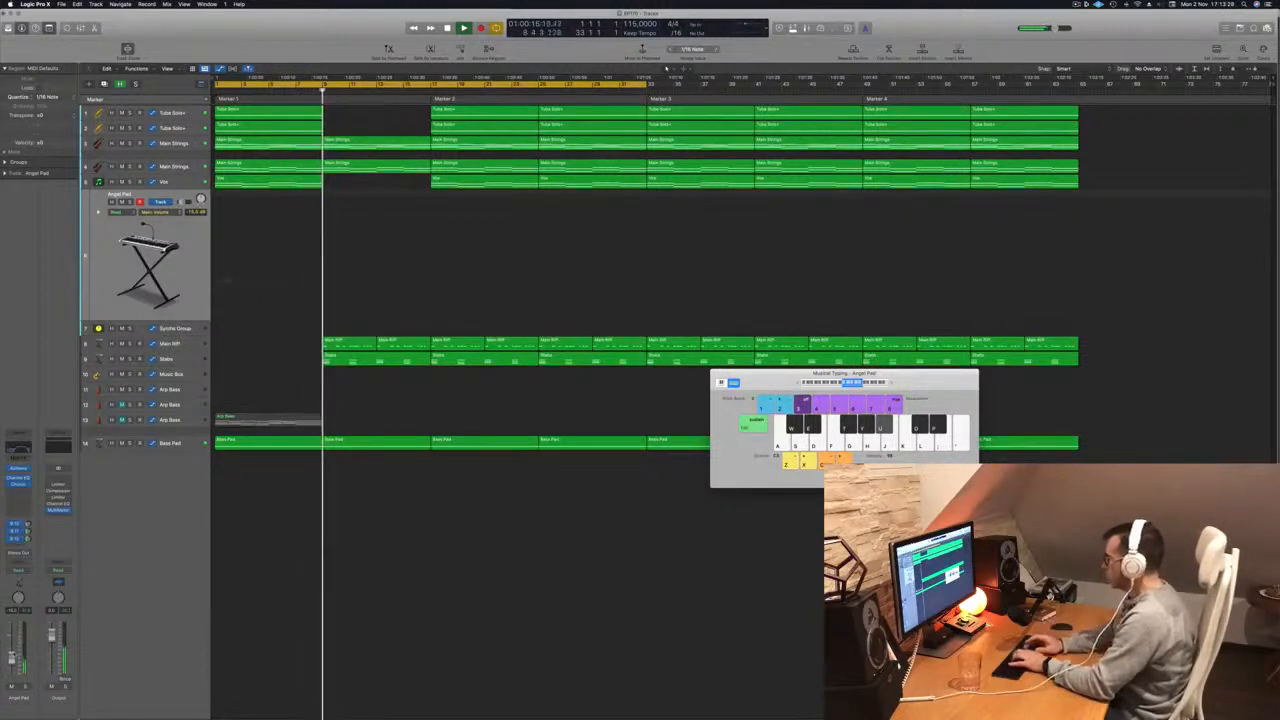
{"action": "key", "text": "y"}
{"action": "key", "text": "t"}
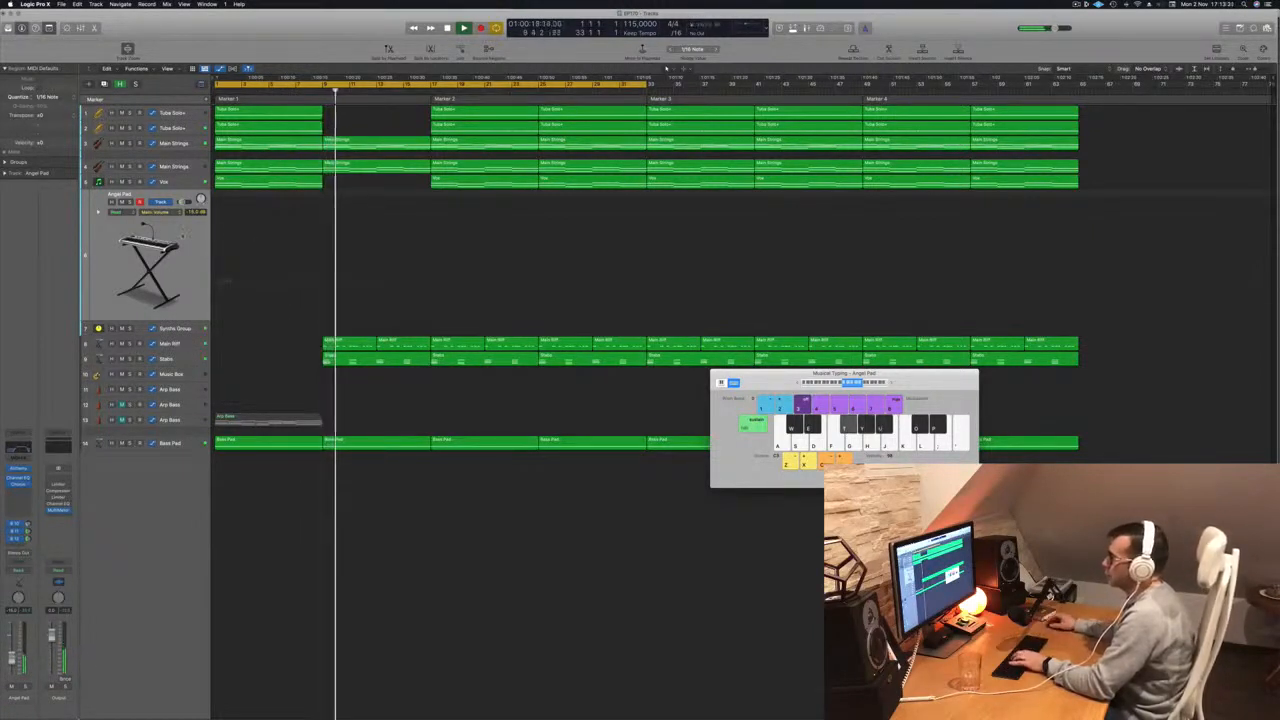
{"action": "key", "text": "u"}
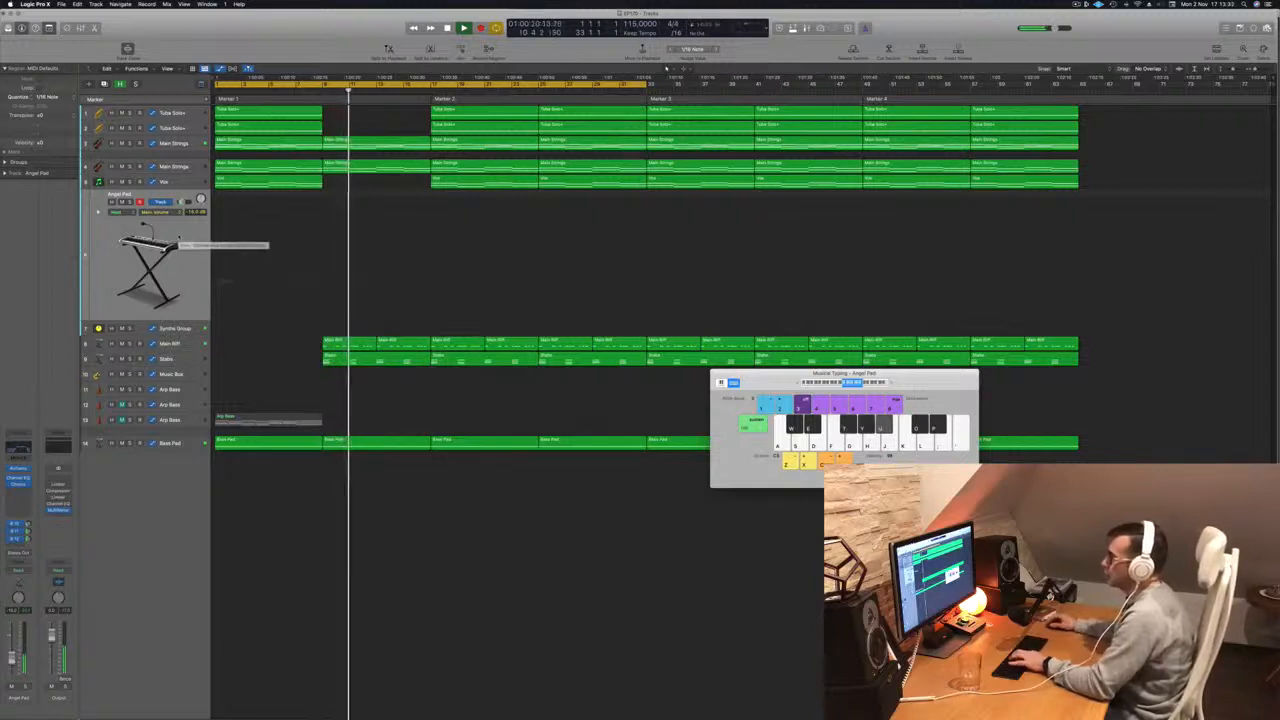
{"action": "key", "text": "o"}
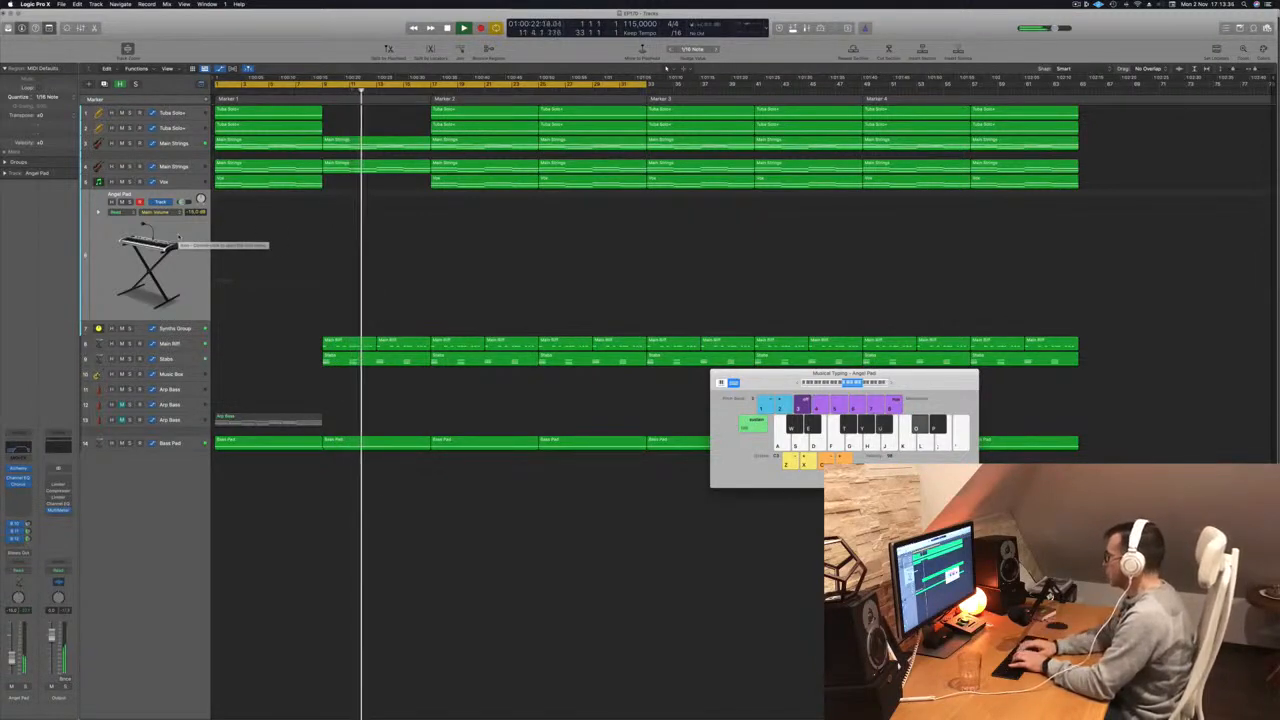
{"action": "key", "text": "o"}
{"action": "key", "text": "p"}
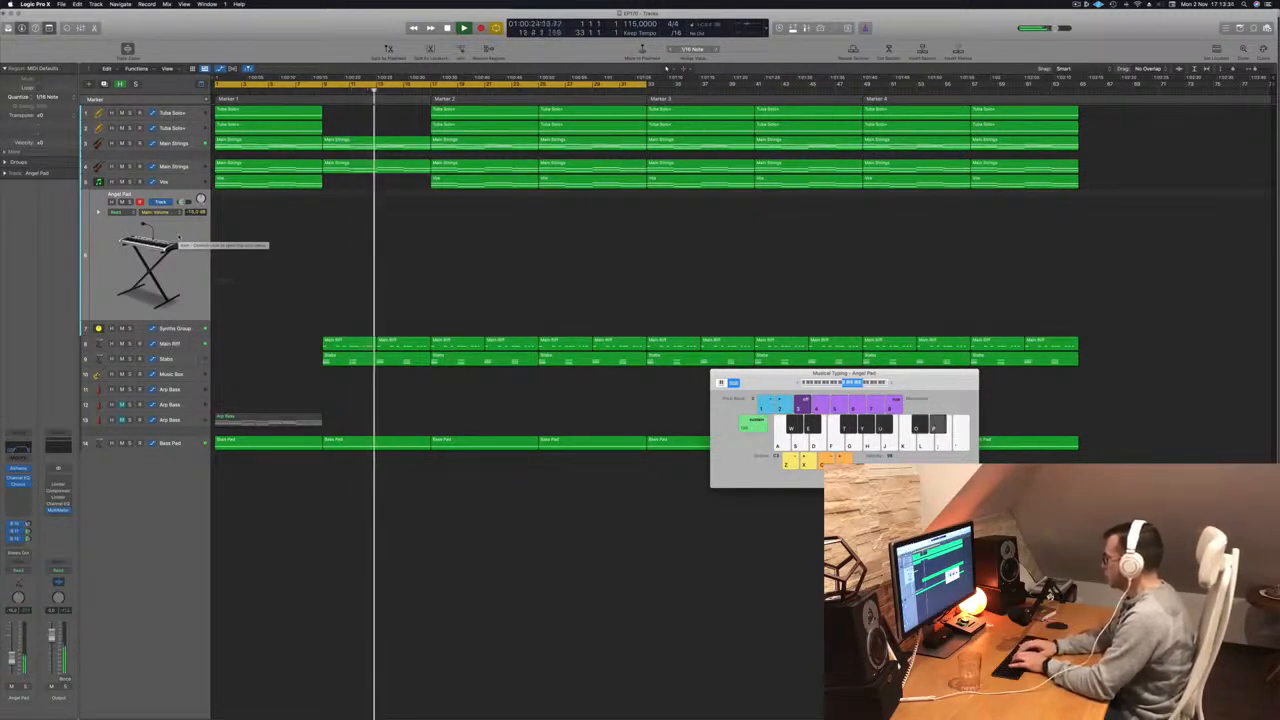
{"action": "key", "text": "o"}
{"action": "key", "text": "p"}
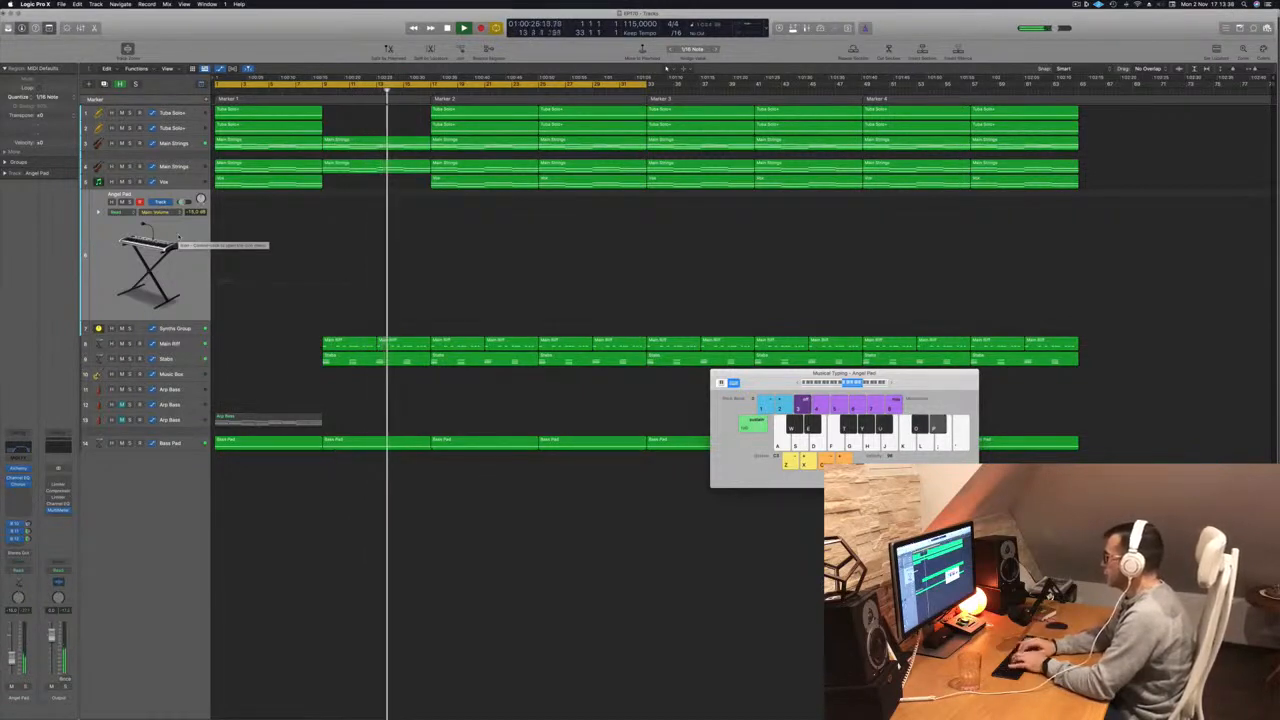
{"action": "key", "text": "t"}
{"action": "key", "text": "y"}
{"action": "key", "text": "u"}
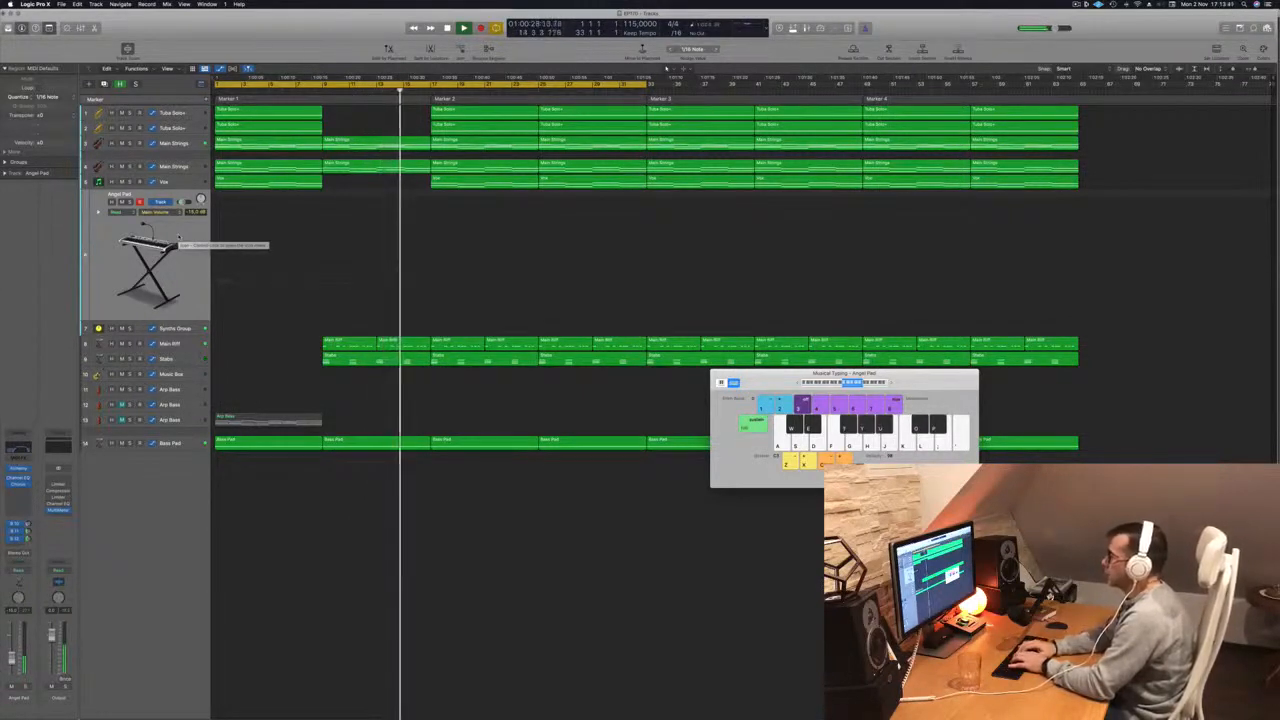
{"action": "key", "text": "space"}
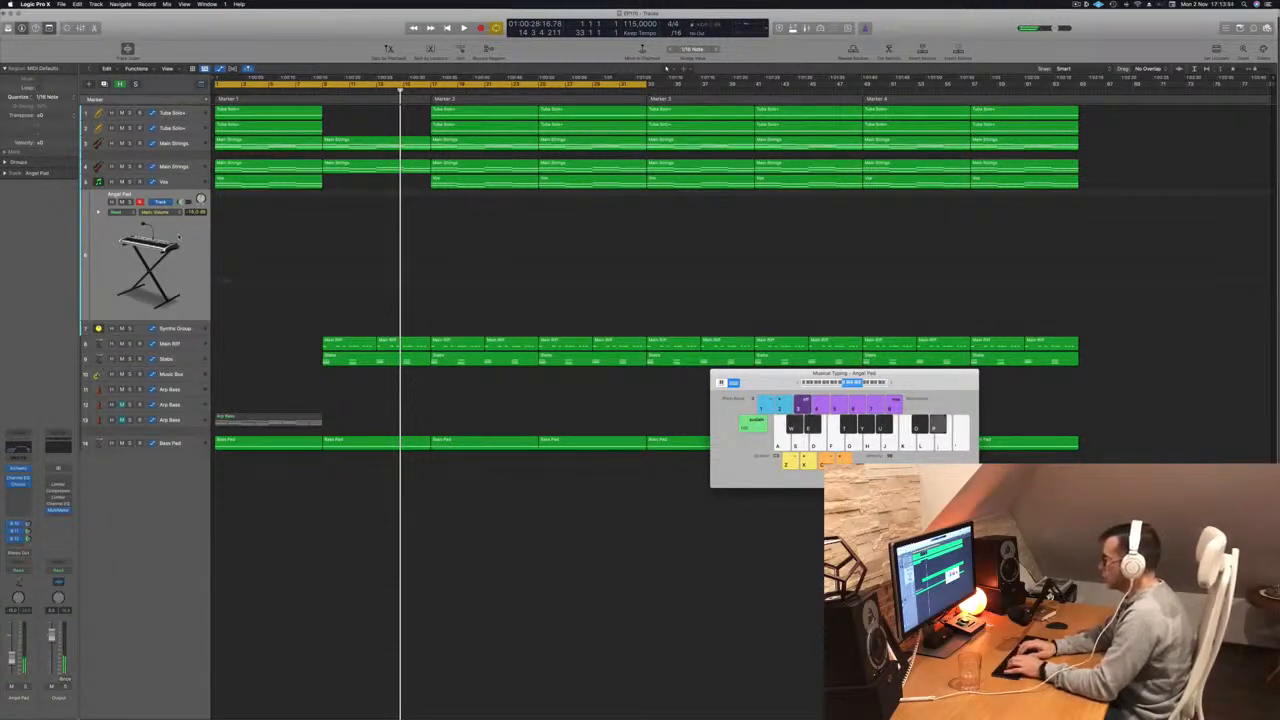
- Replay the arrangement from the beginning with the inspector hidden, and move the cycle range to cover Marker 3 and Marker 4
{"action": "key", "text": "i"}
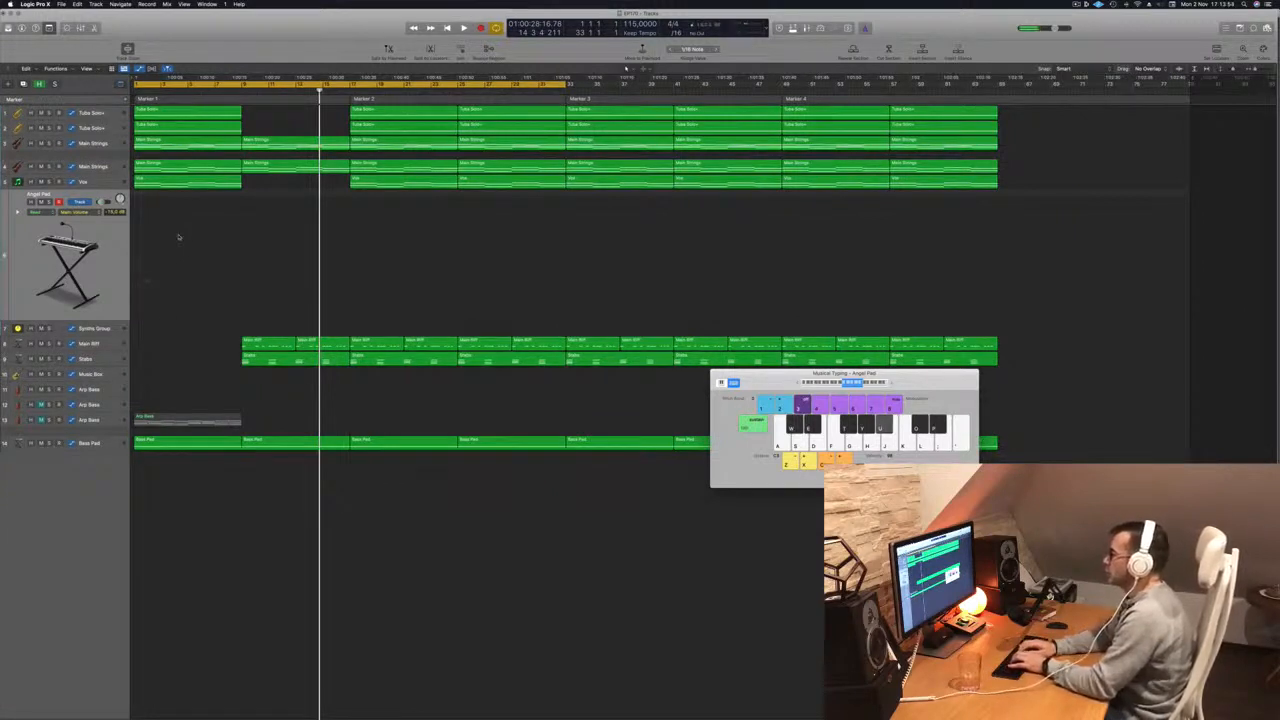
{"action": "key", "text": "Return"}
{"action": "key", "text": "space"}
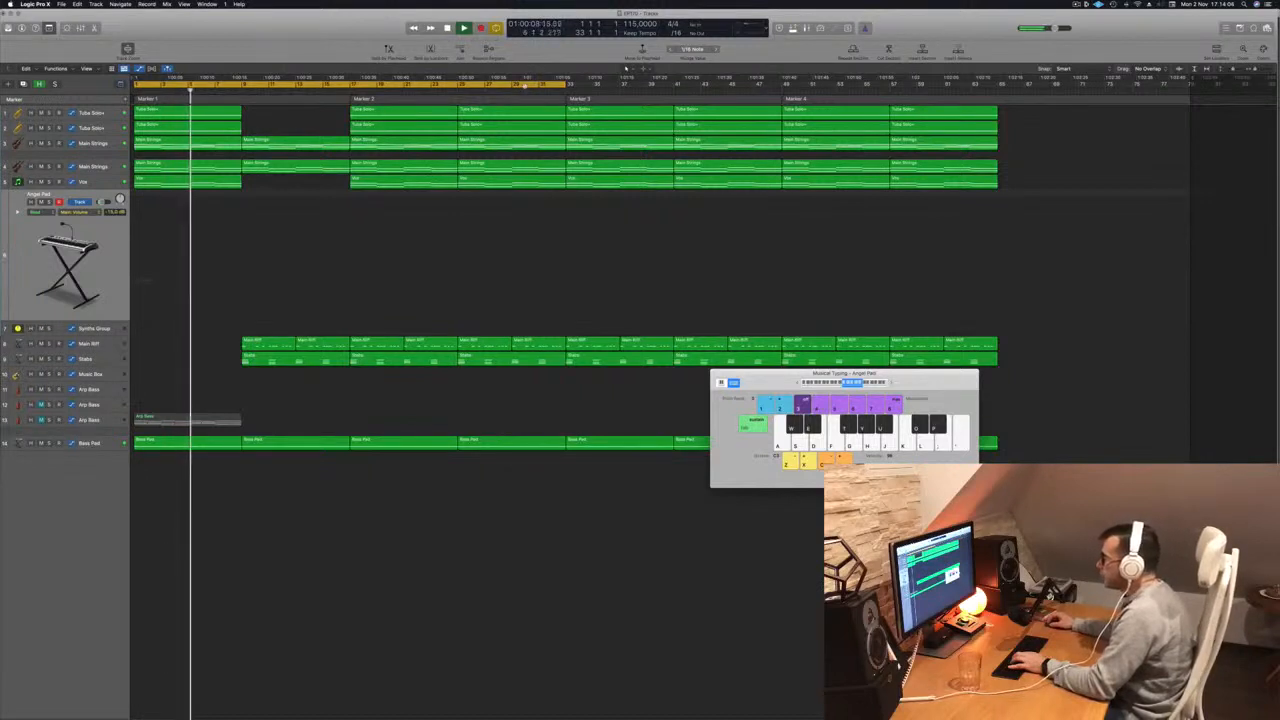
{"action": "left_click_drag", "start_coordinate": [494, 84], "coordinate": [971, 85]}
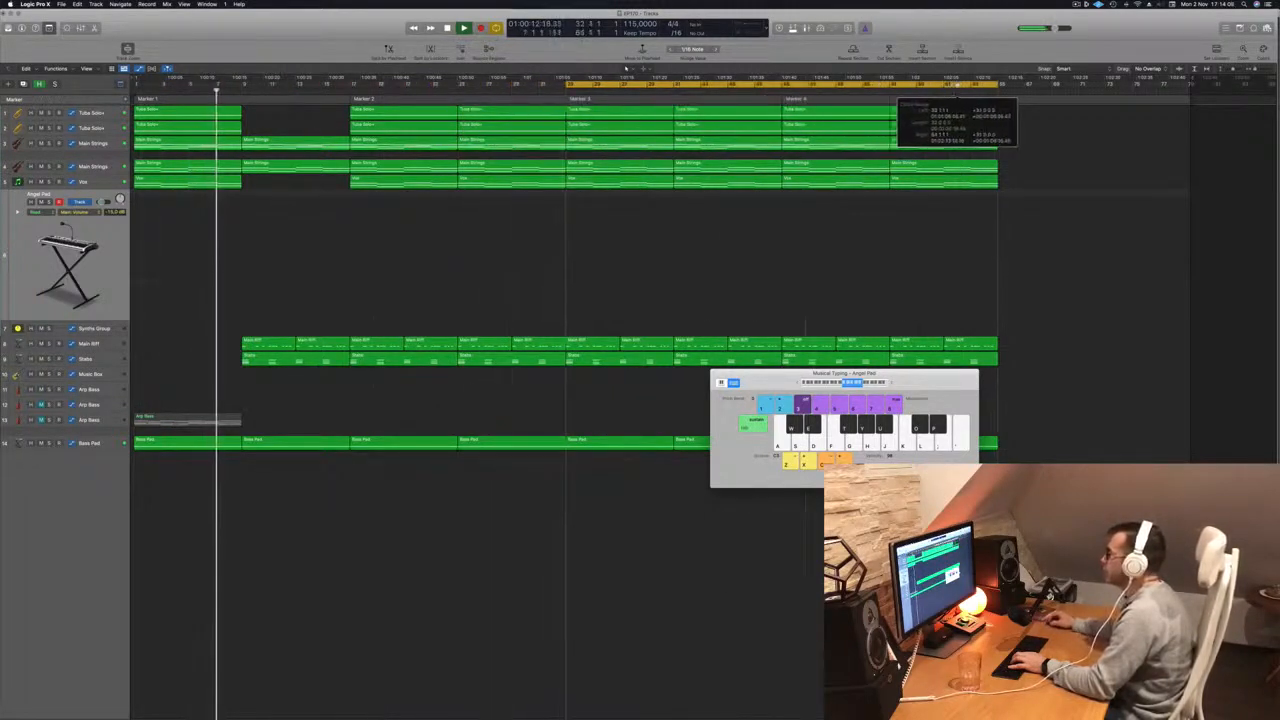
- Delete both Main Riff regions in the first half of the Marker 3 section
{"action": "left_click", "coordinate": [604, 343]}
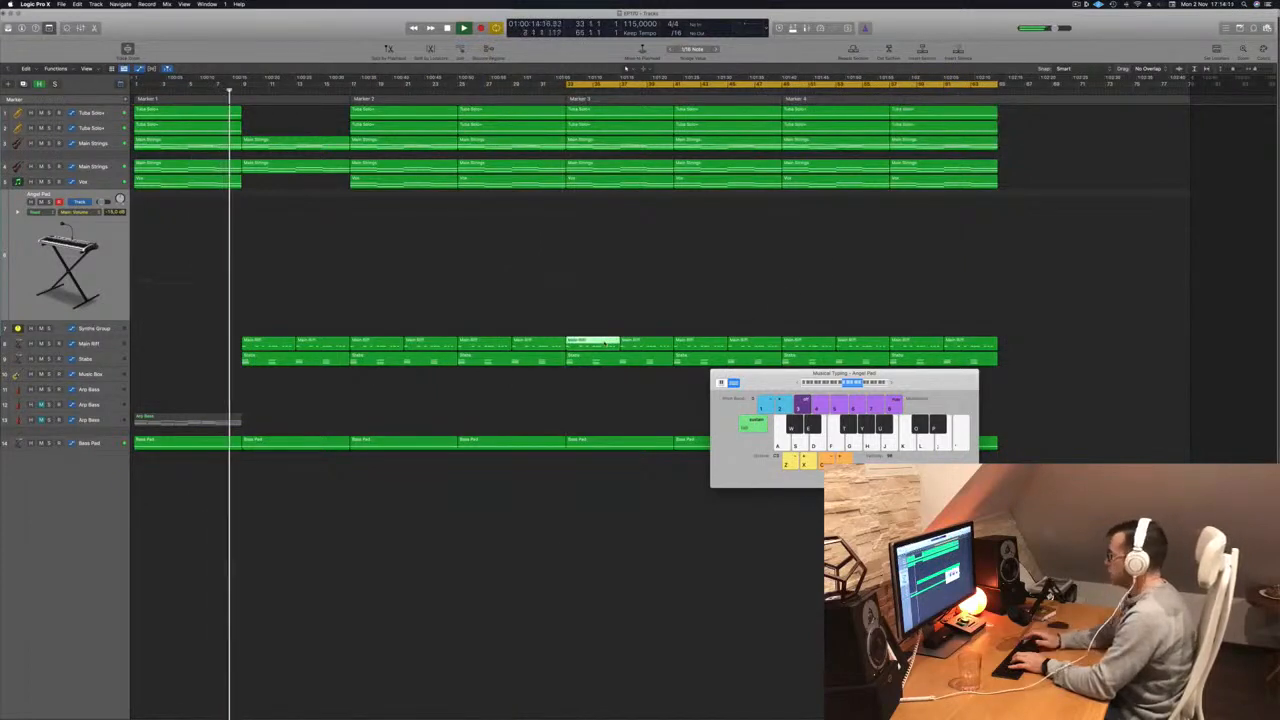
{"action": "key", "text": "Delete"}
{"action": "left_click", "coordinate": [636, 344]}
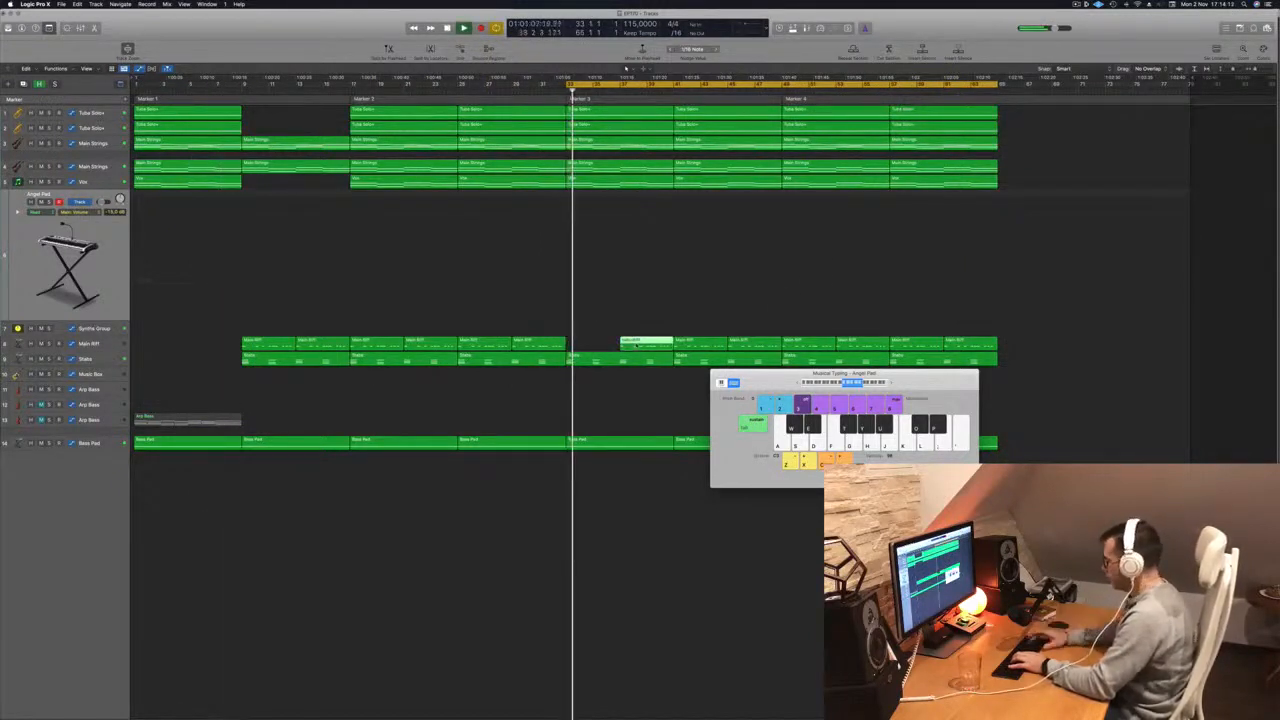
{"action": "key", "text": "Delete"}
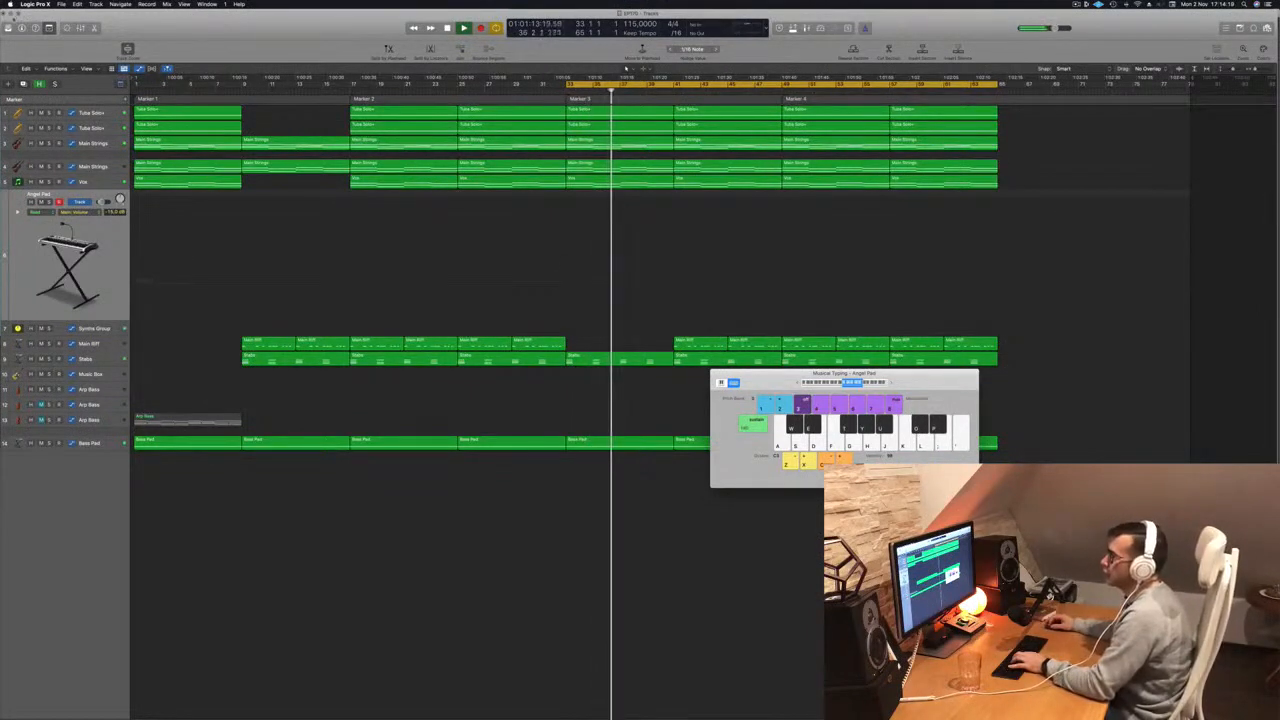
- Show the Library briefly, close it again and bring back the inspector
{"action": "key", "text": "y"}
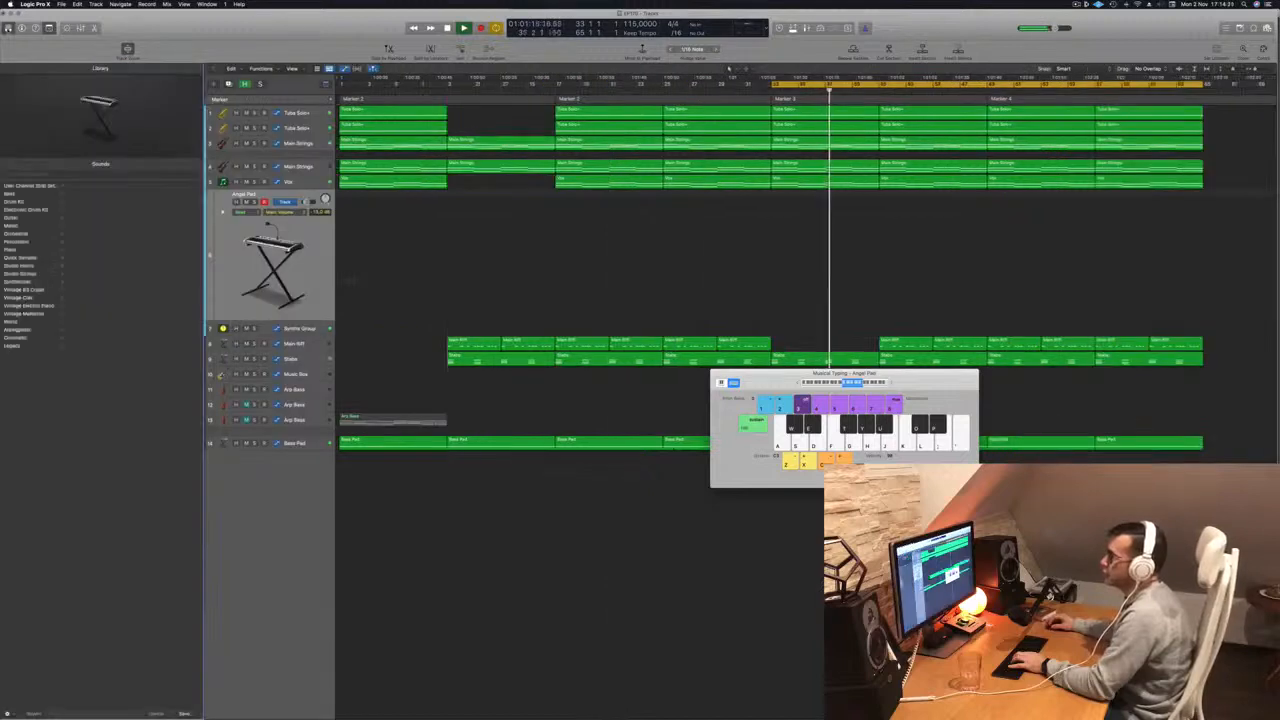
{"action": "key", "text": "y"}
{"action": "key", "text": "i"}
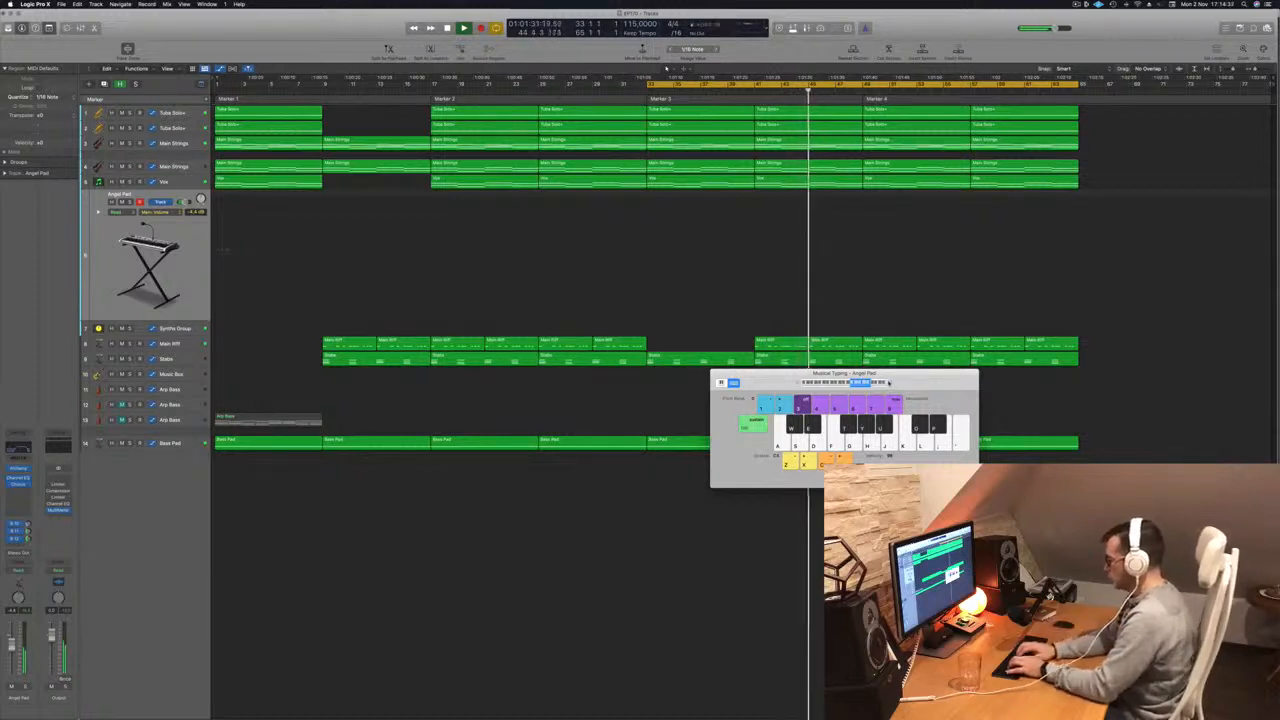
- Try recording short Angel Pad takes in the Marker 3 section, playing notes along with the loop
{"action": "key", "text": "r"}
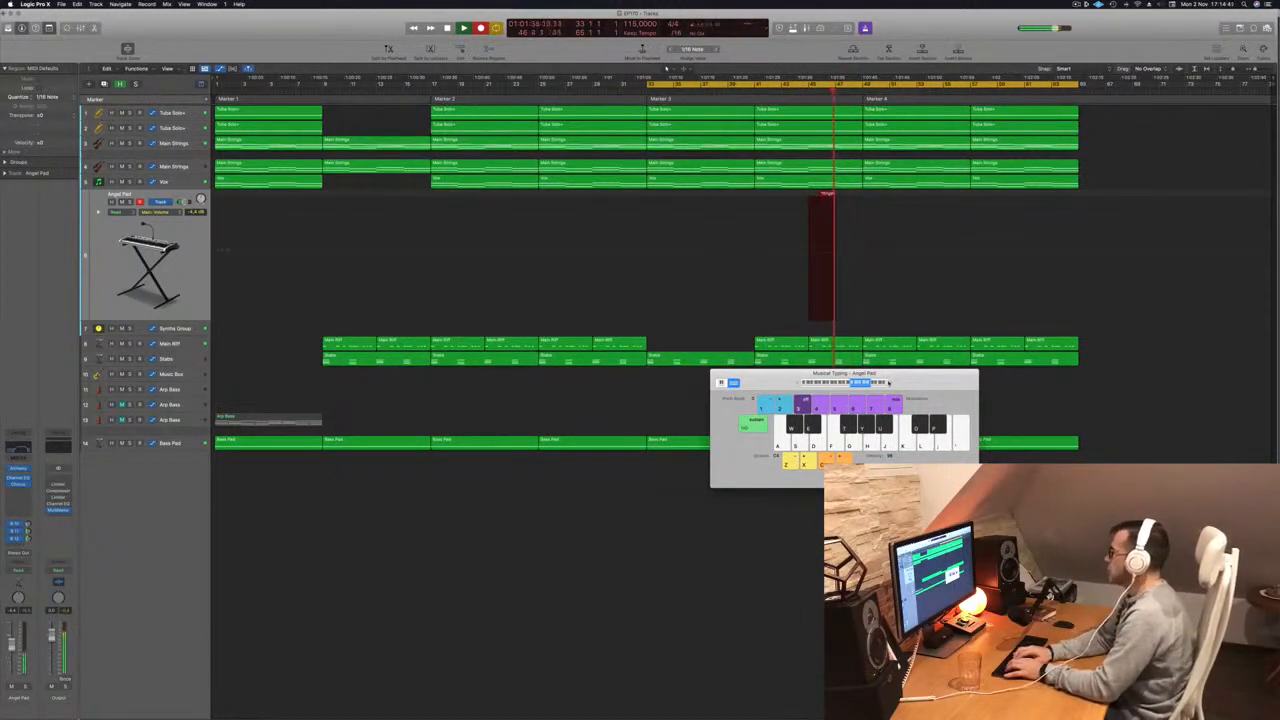
{"action": "key", "text": "space"}
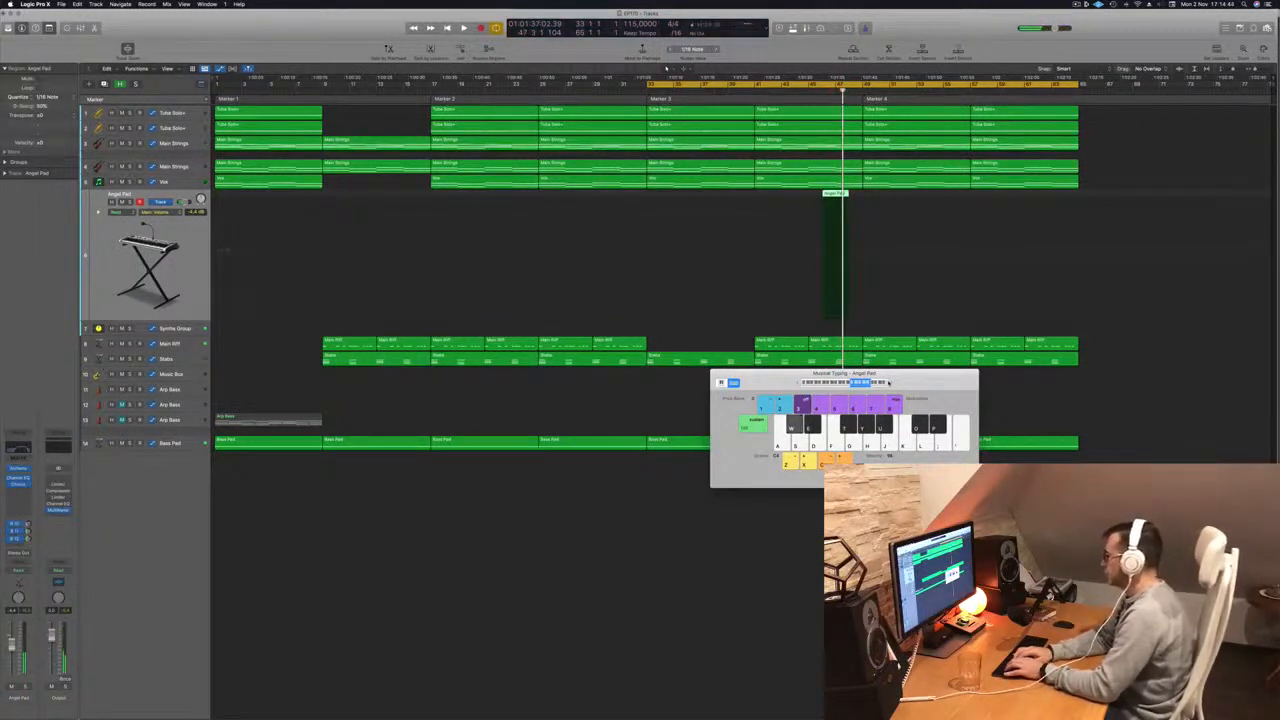
{"action": "key", "text": "space"}
{"action": "key", "text": "w"}
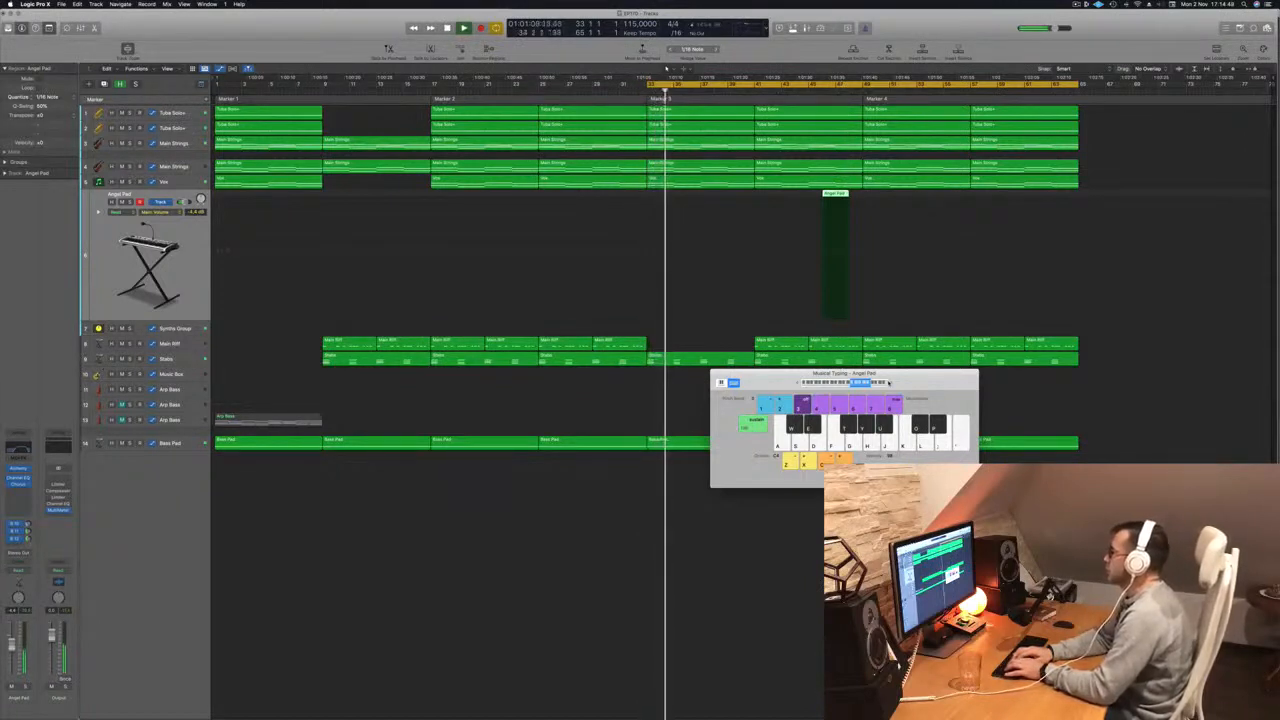
{"action": "key", "text": "y"}
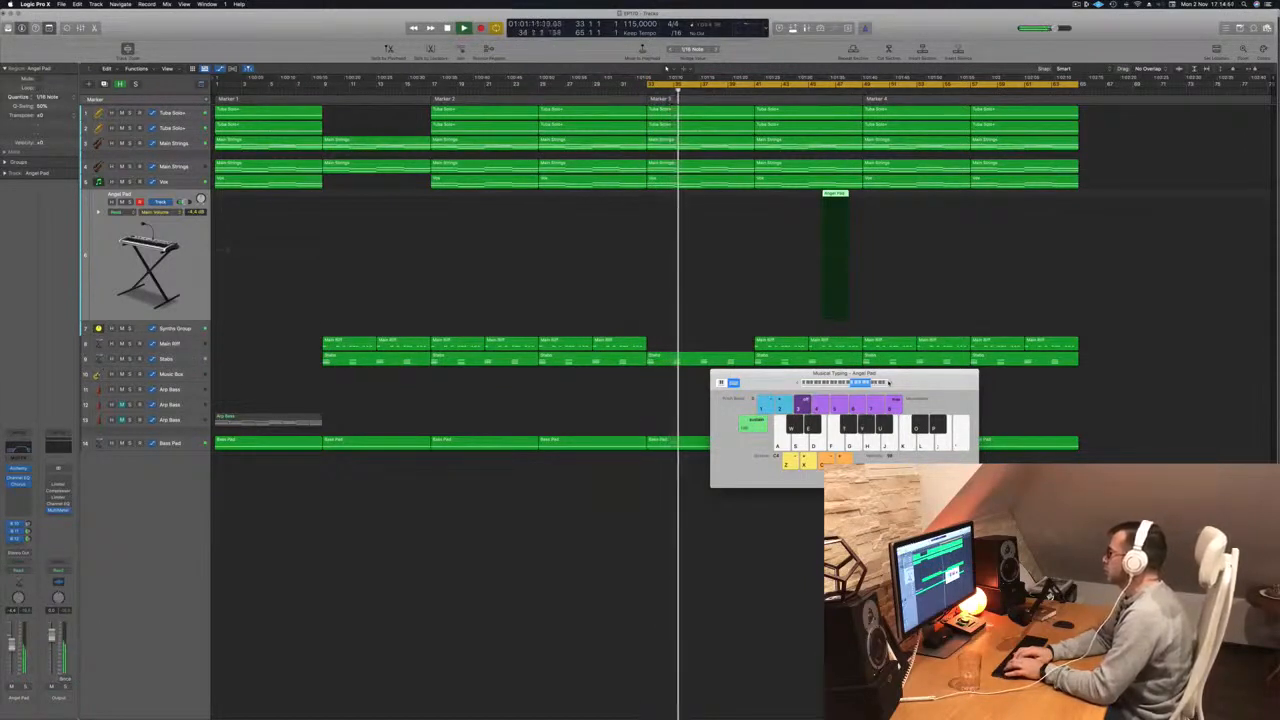
{"action": "key", "text": "w"}
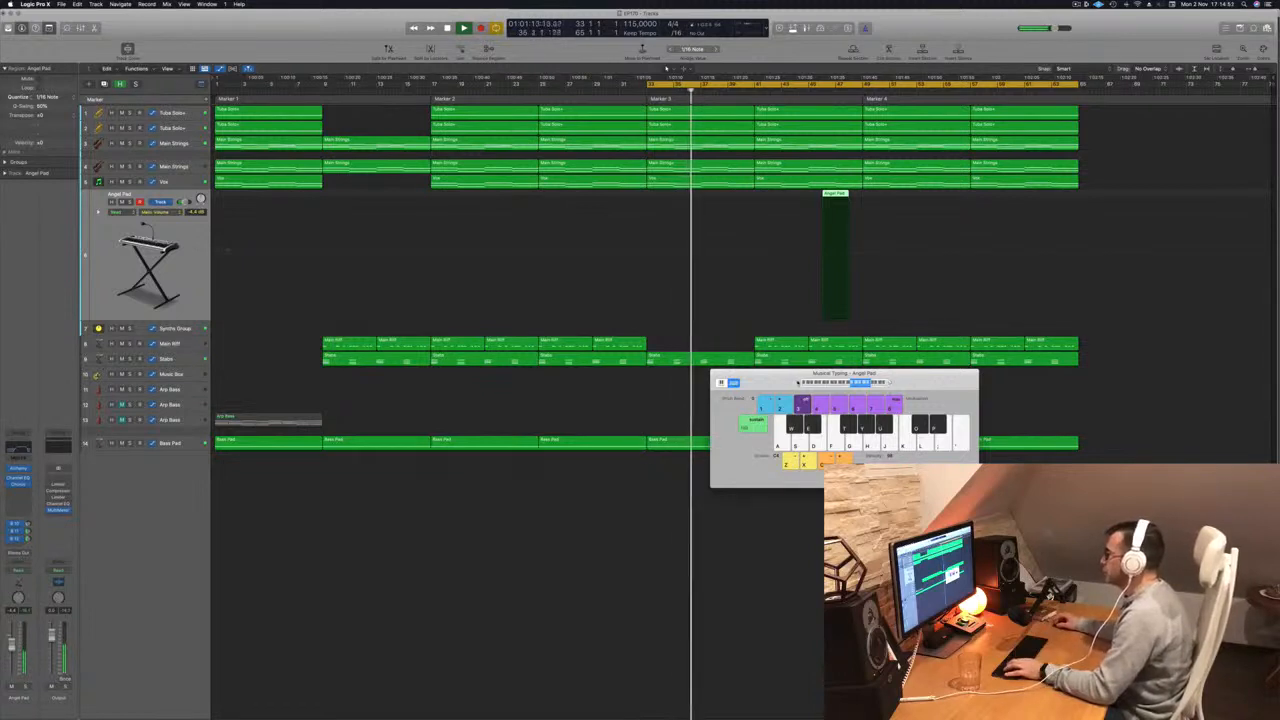
{"action": "key", "text": "e"}
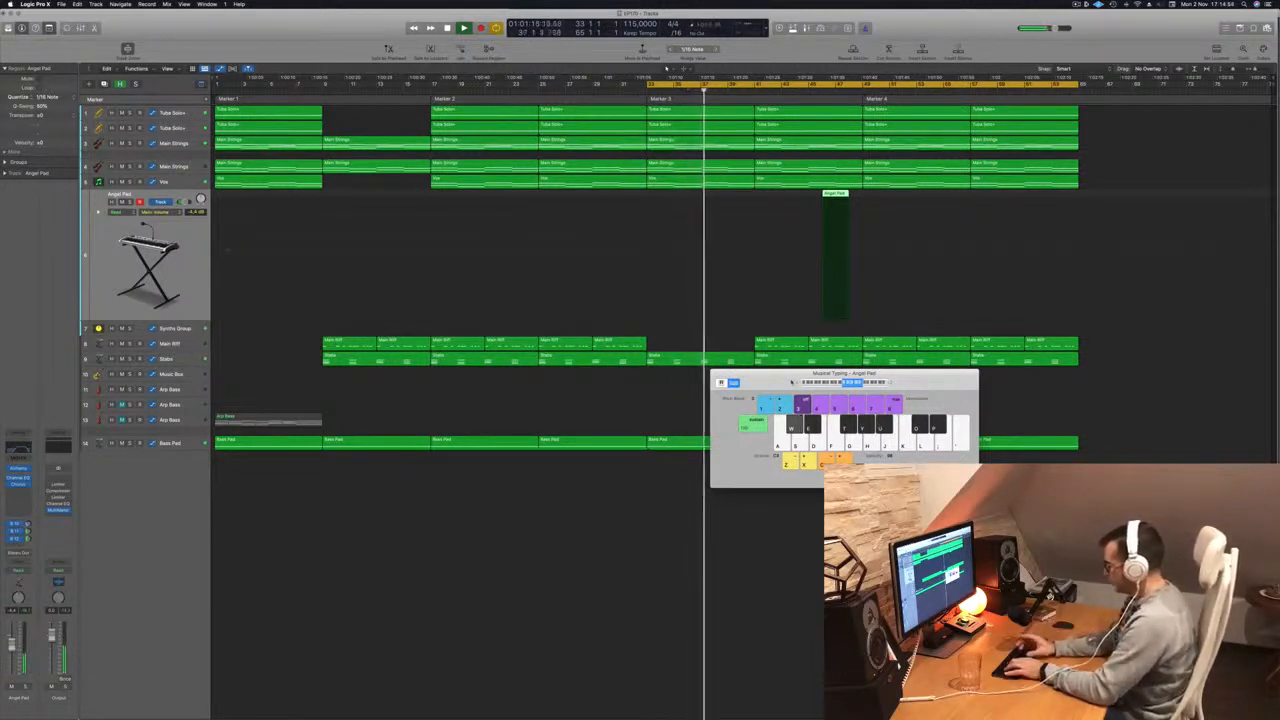
{"action": "key", "text": "w"}
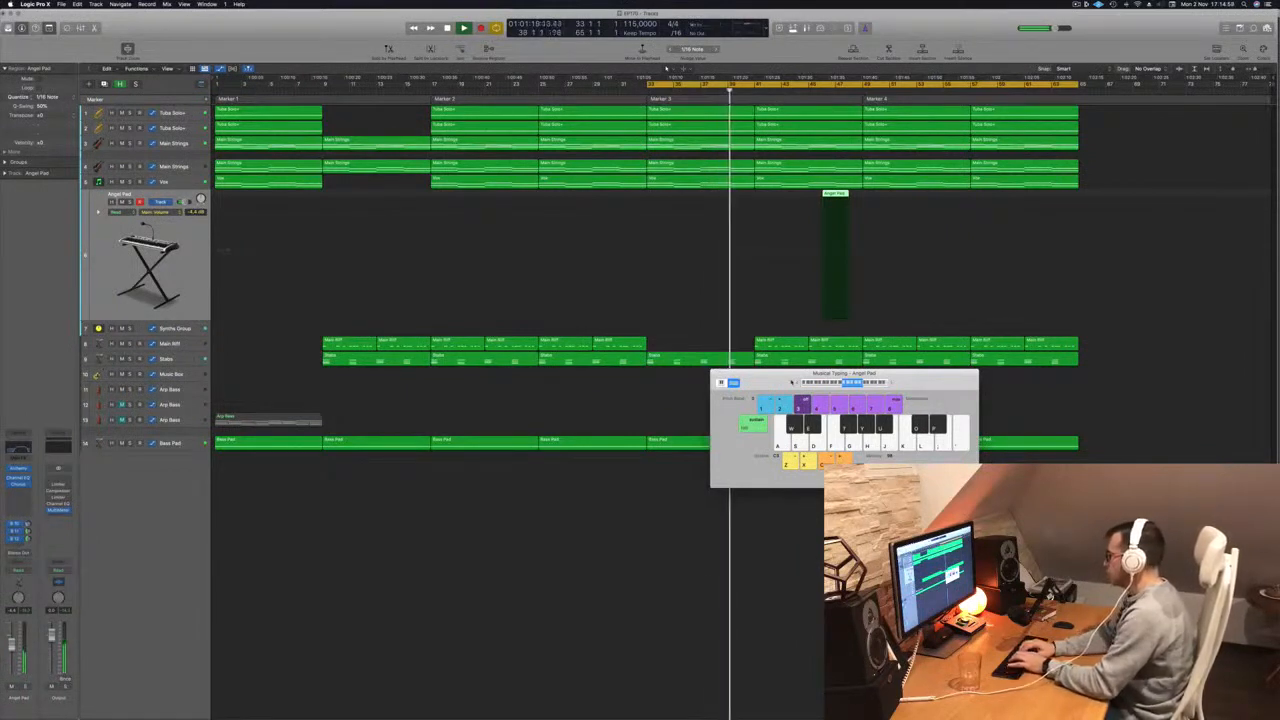
{"action": "key", "text": "r"}
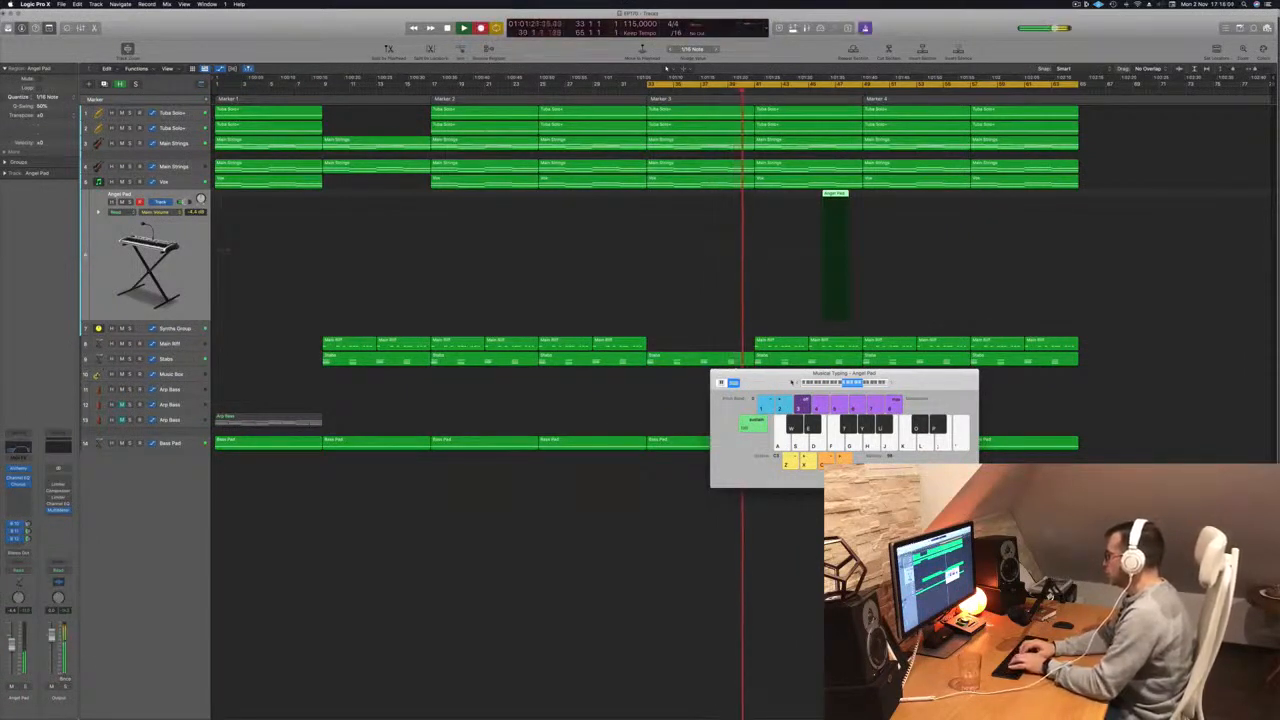
{"action": "key", "text": "space"}
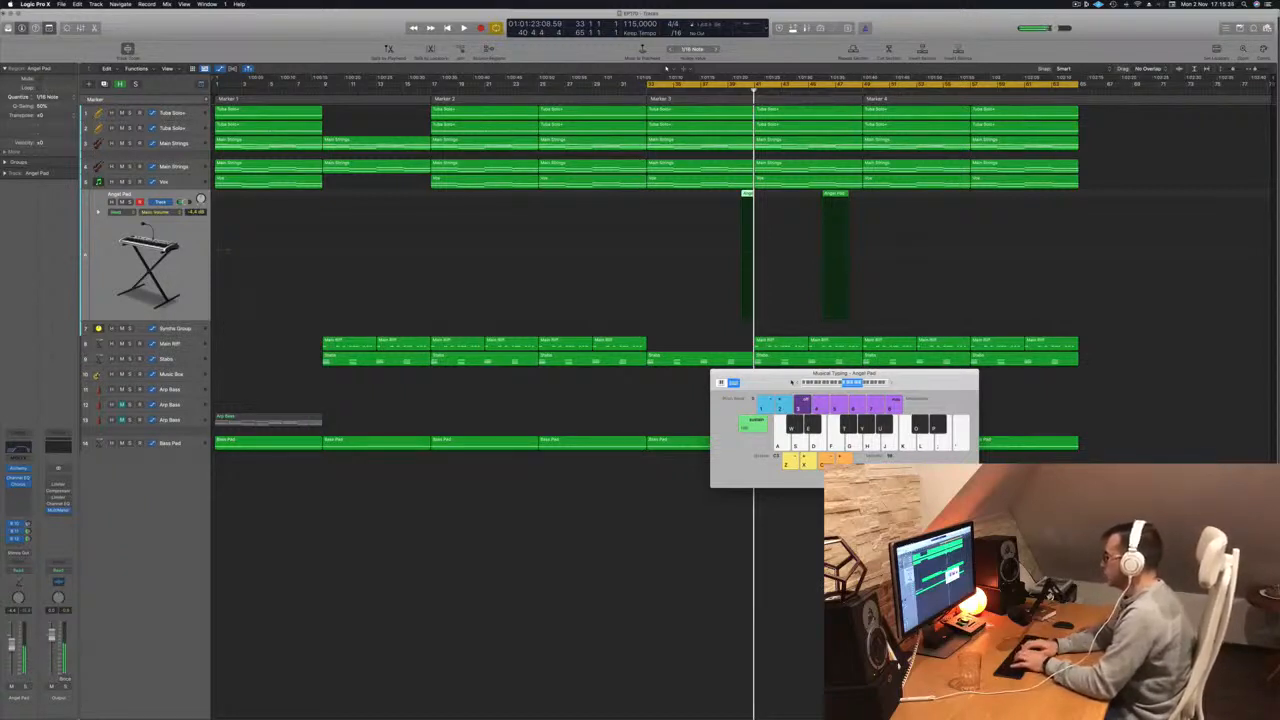
- Audition Angel Pad notes over the Marker 3 section again and remove the two short recorded Angel Pad regions
{"action": "key", "text": "space"}
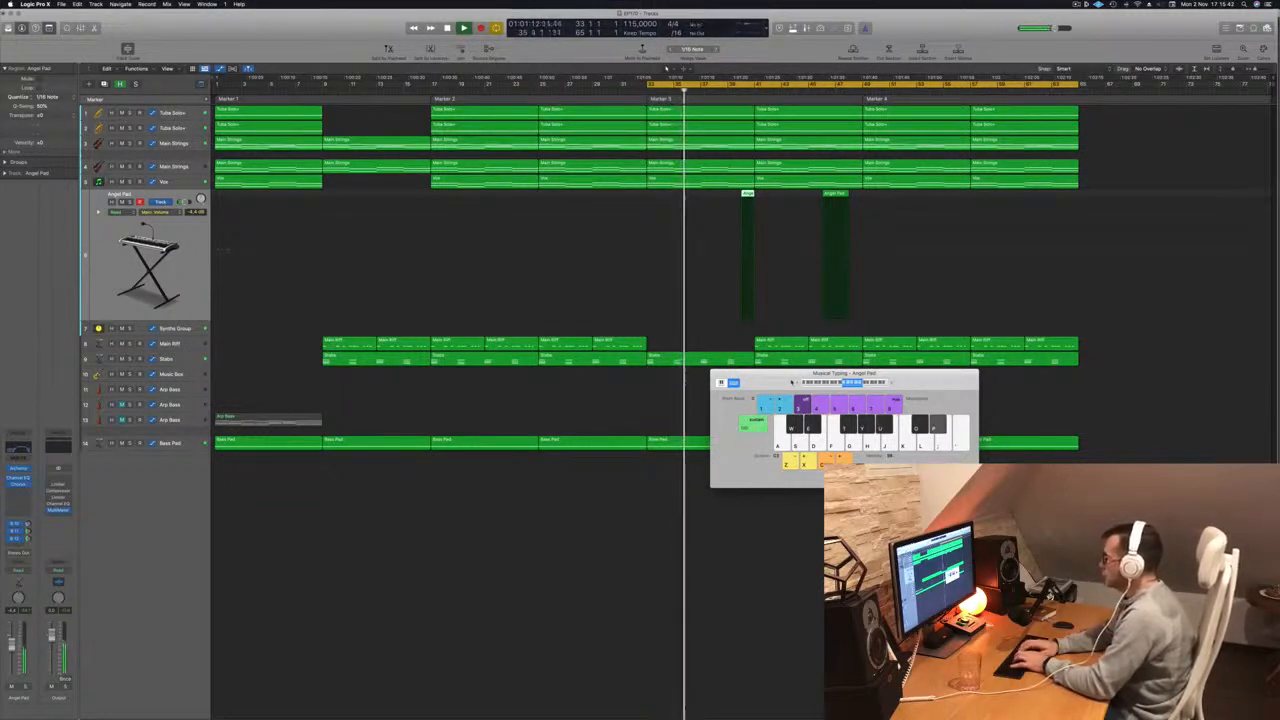
{"action": "key", "text": "t"}
{"action": "key", "text": "y"}
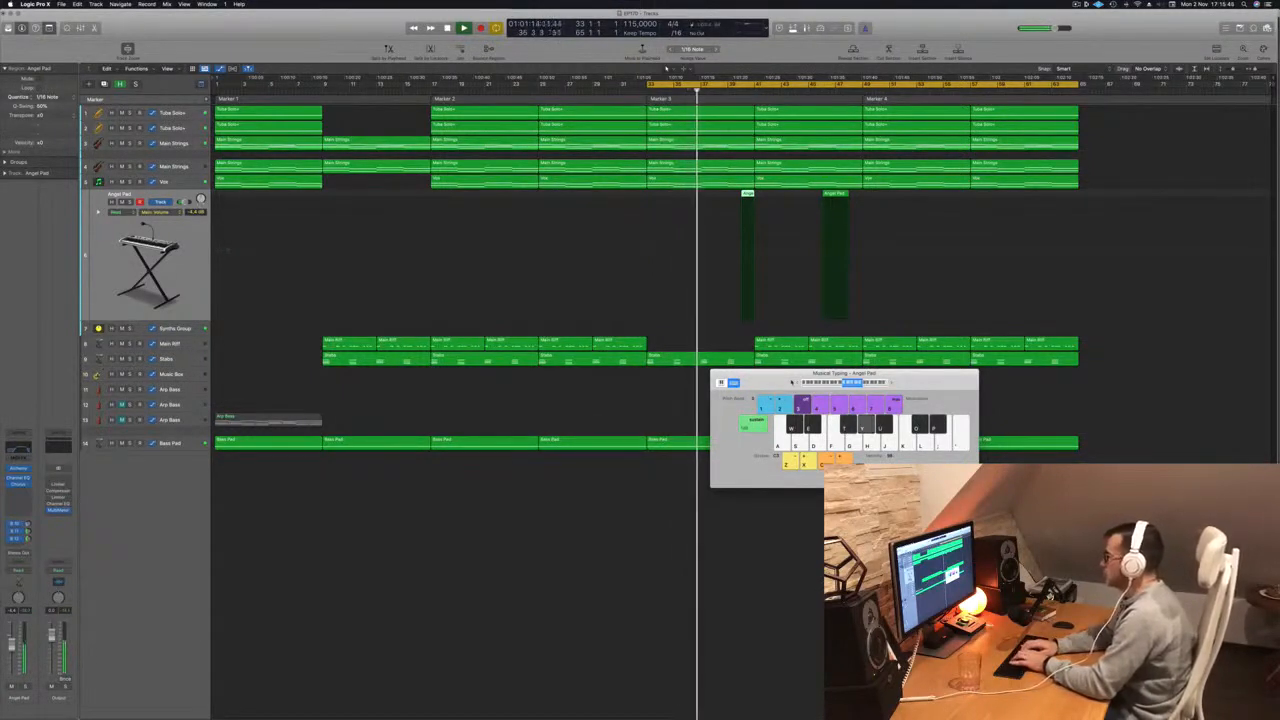
{"action": "key", "text": "p"}
{"action": "key", "text": "o"}
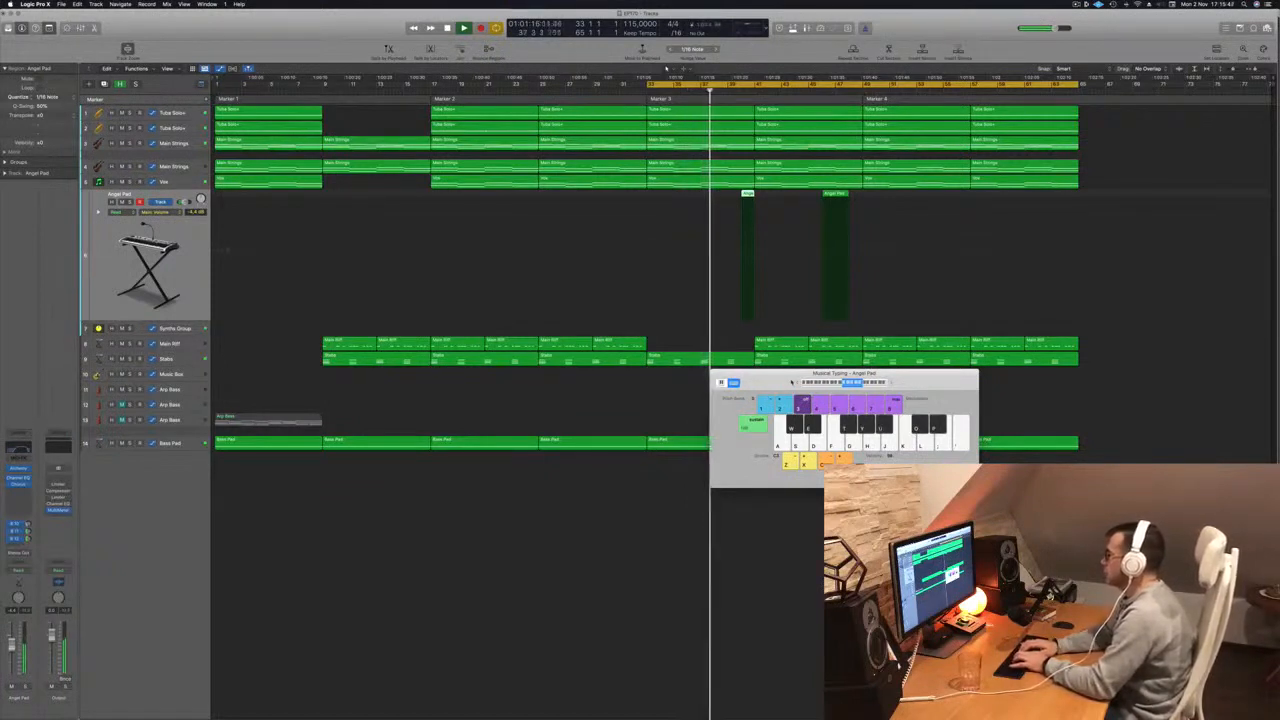
{"action": "key", "text": "p"}
{"action": "key", "text": "u"}
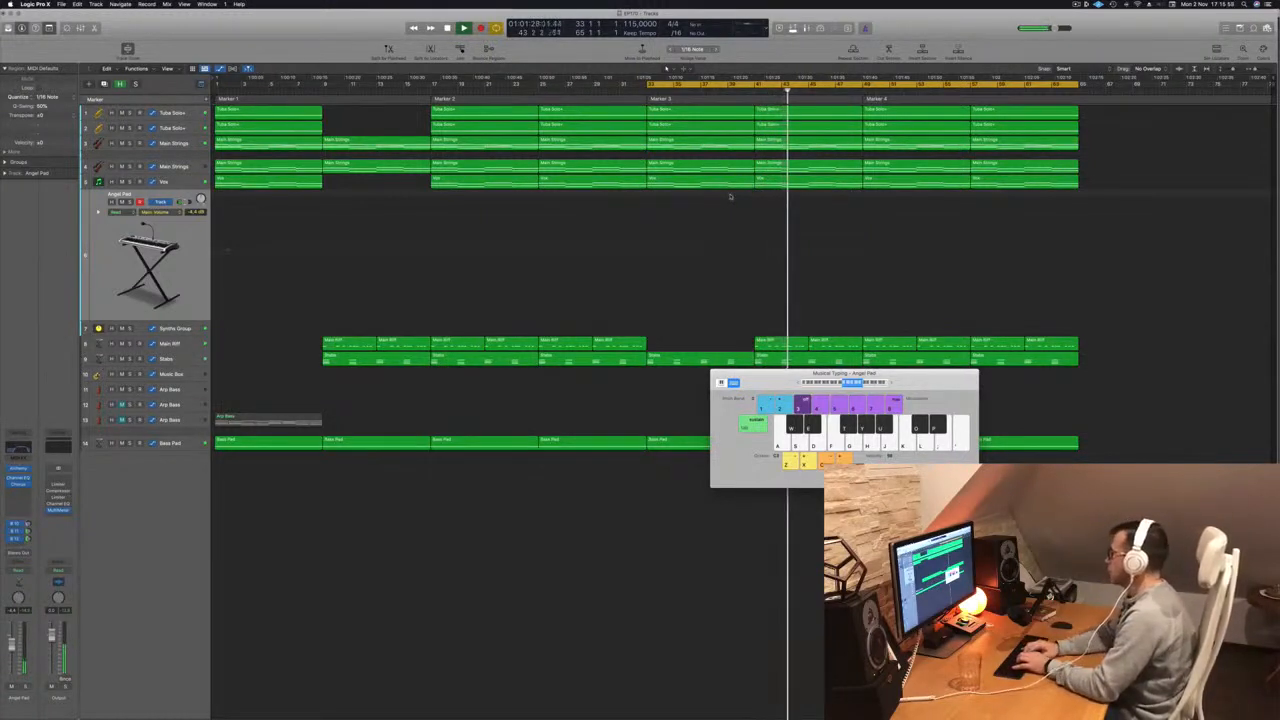
{"action": "key", "text": "space"}
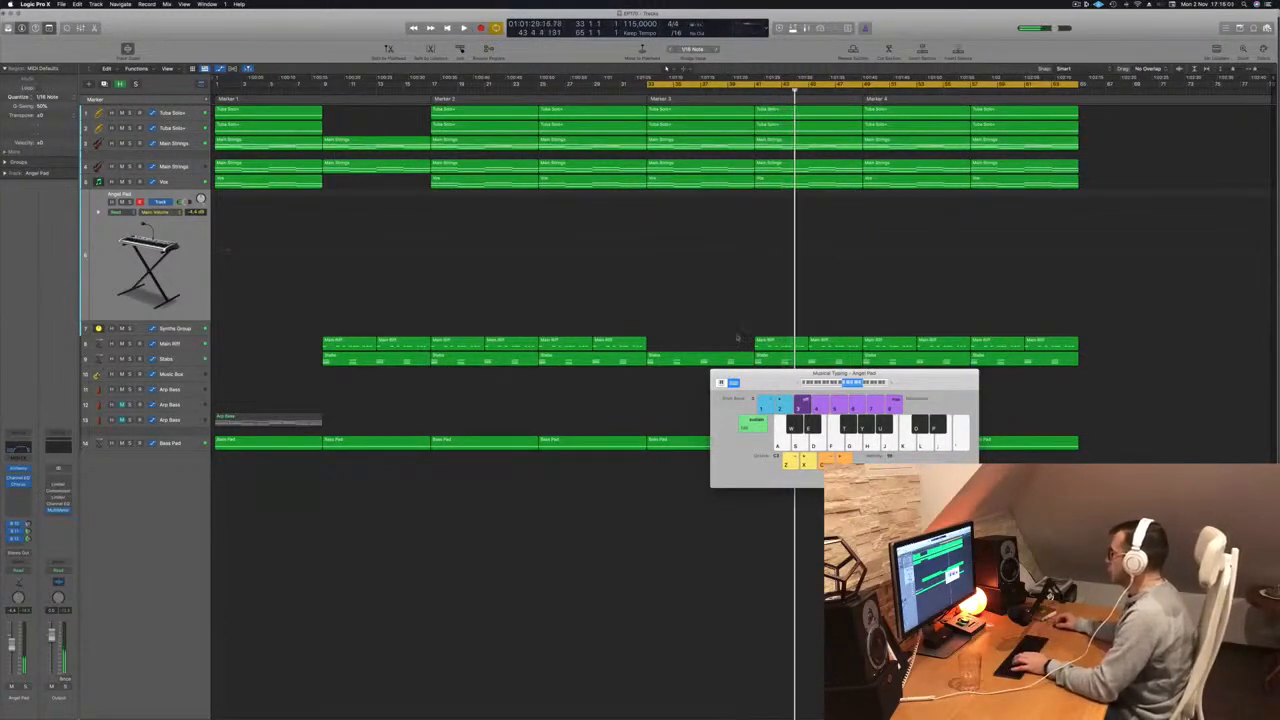
- Delete the remaining Main Riff regions through the end of Marker 4 and the Vox region in the first half of Marker 3
{"action": "key", "text": "super+z"}
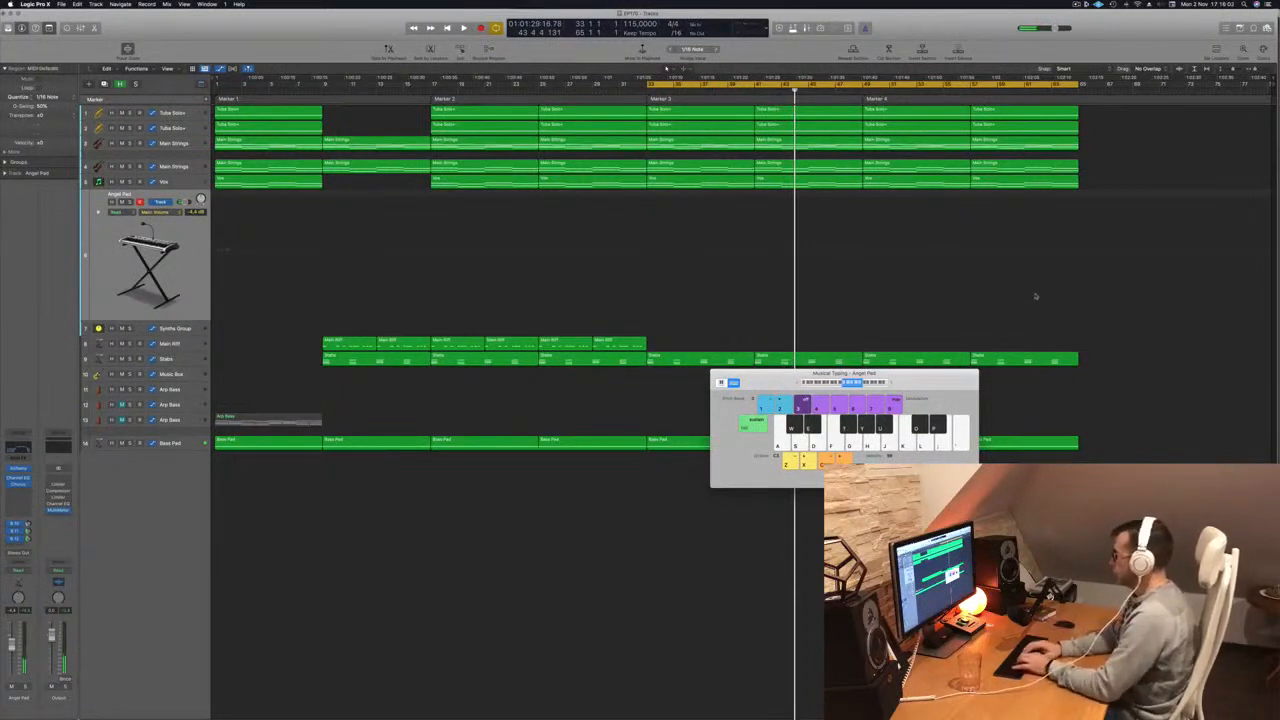
{"action": "key", "text": "space"}
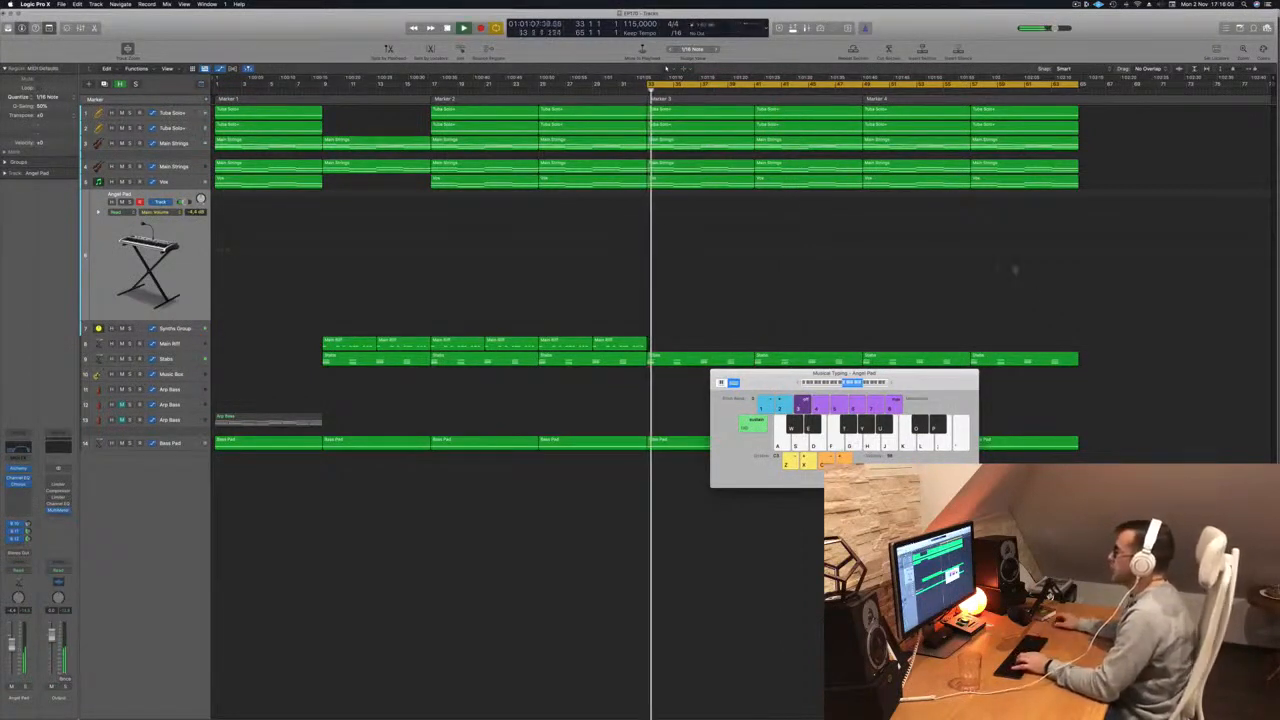
{"action": "left_click", "coordinate": [707, 185]}
{"action": "key", "text": "Delete"}
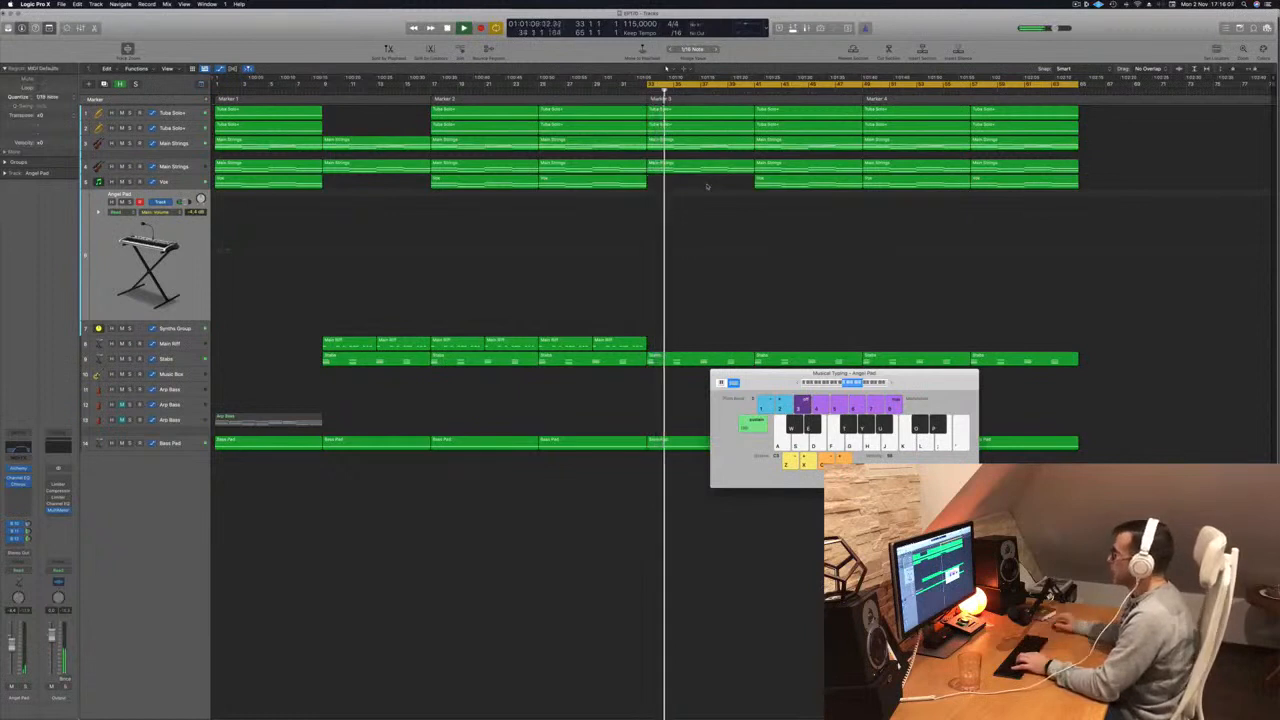
- Delete both Tuba Solo regions in the first half of Marker 3
{"action": "left_click", "coordinate": [719, 122]}
{"action": "key", "text": "Delete"}
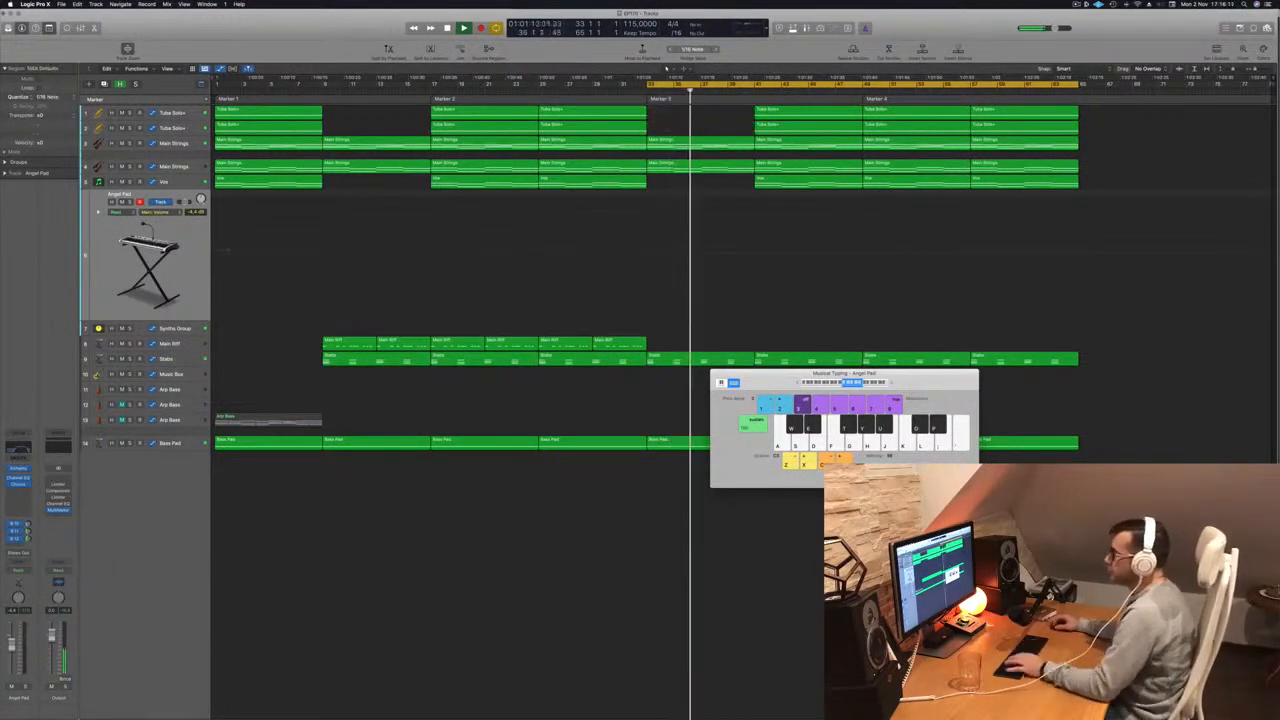
- Reshape the upper Main Strings track's High Cut automation to stay low through Marker 3's first half and rise across its second half
{"action": "left_click", "coordinate": [700, 139]}
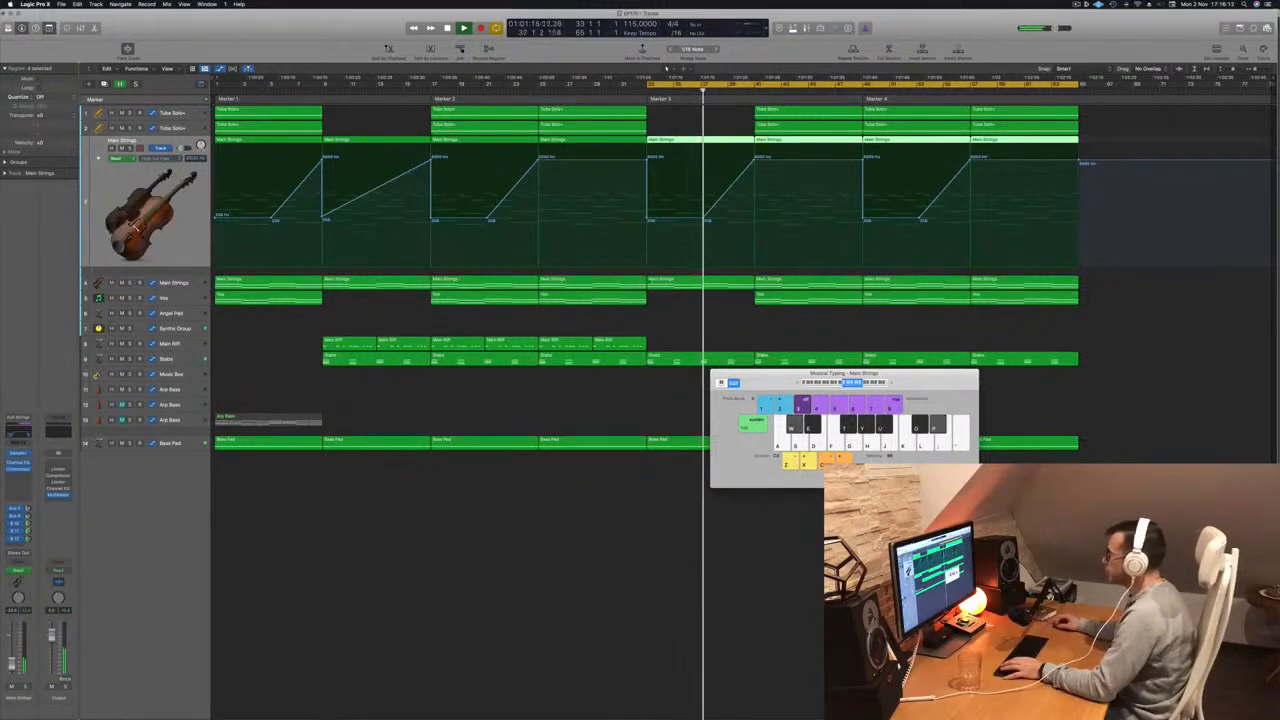
{"action": "left_click", "coordinate": [175, 285]}
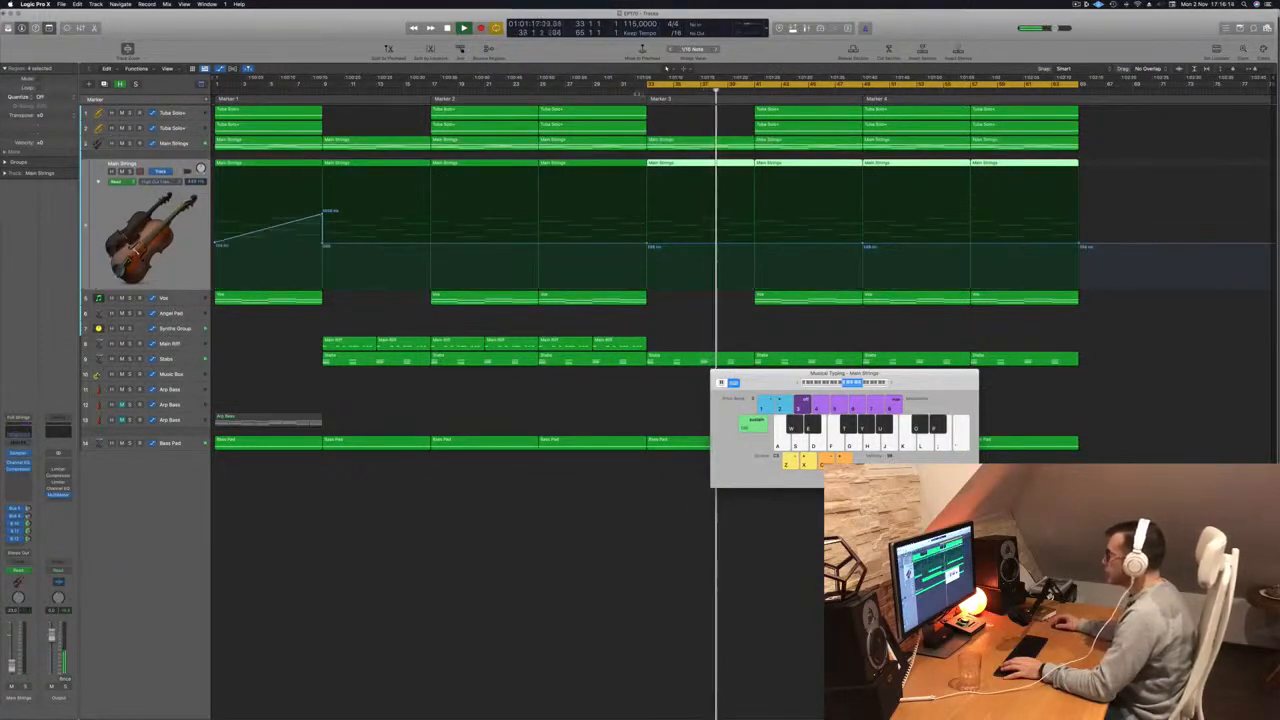
{"action": "key", "text": "space"}
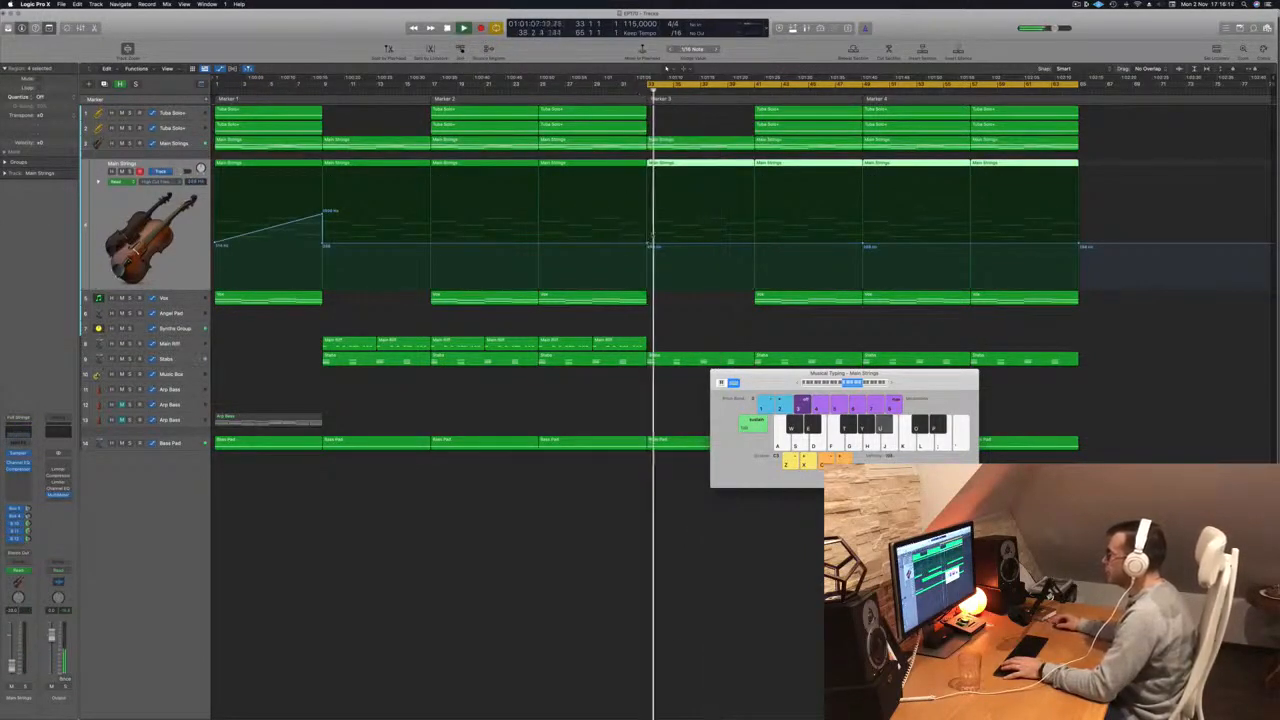
{"action": "left_click", "coordinate": [180, 143]}
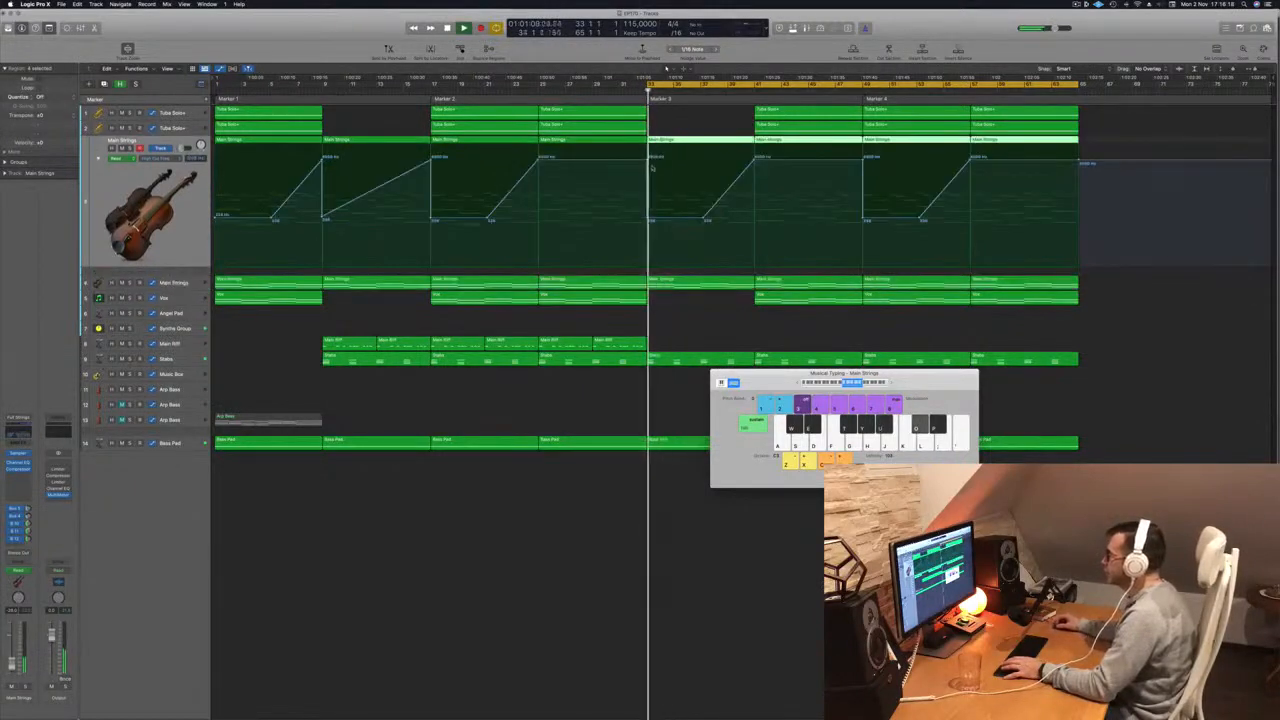
{"action": "left_click", "coordinate": [648, 160]}
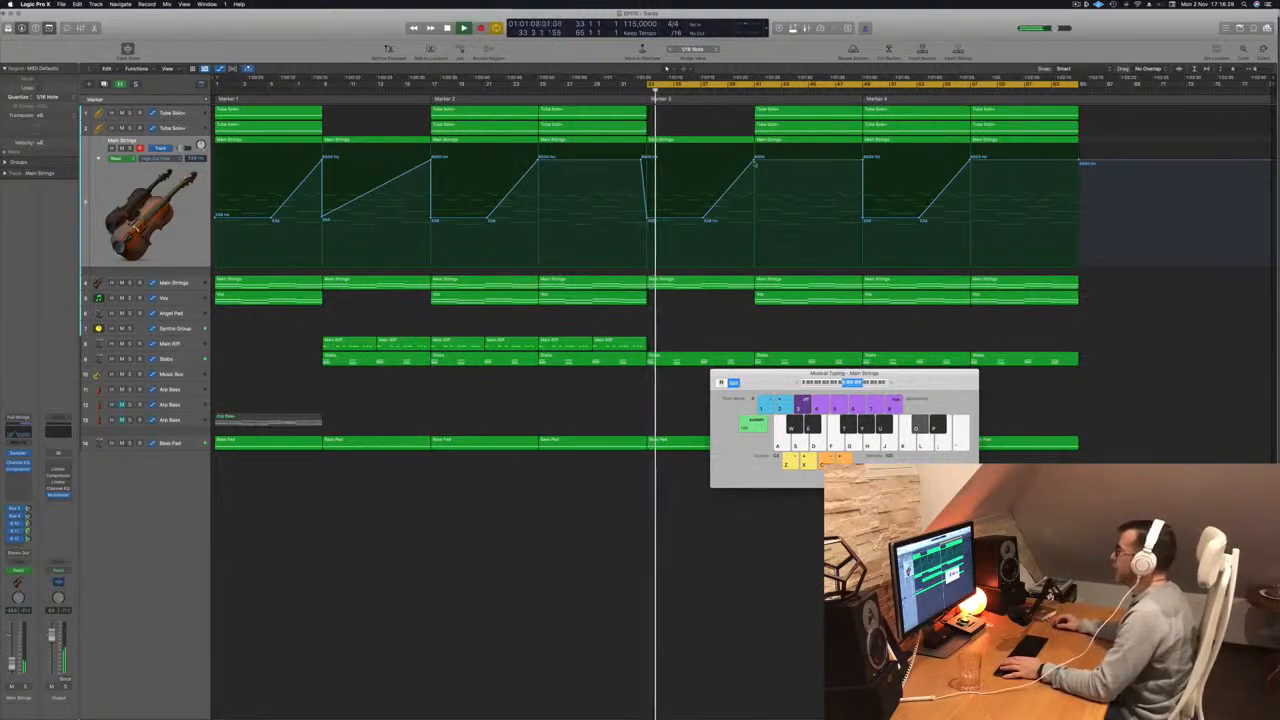
{"action": "left_click_drag", "start_coordinate": [755, 162], "coordinate": [757, 175]}
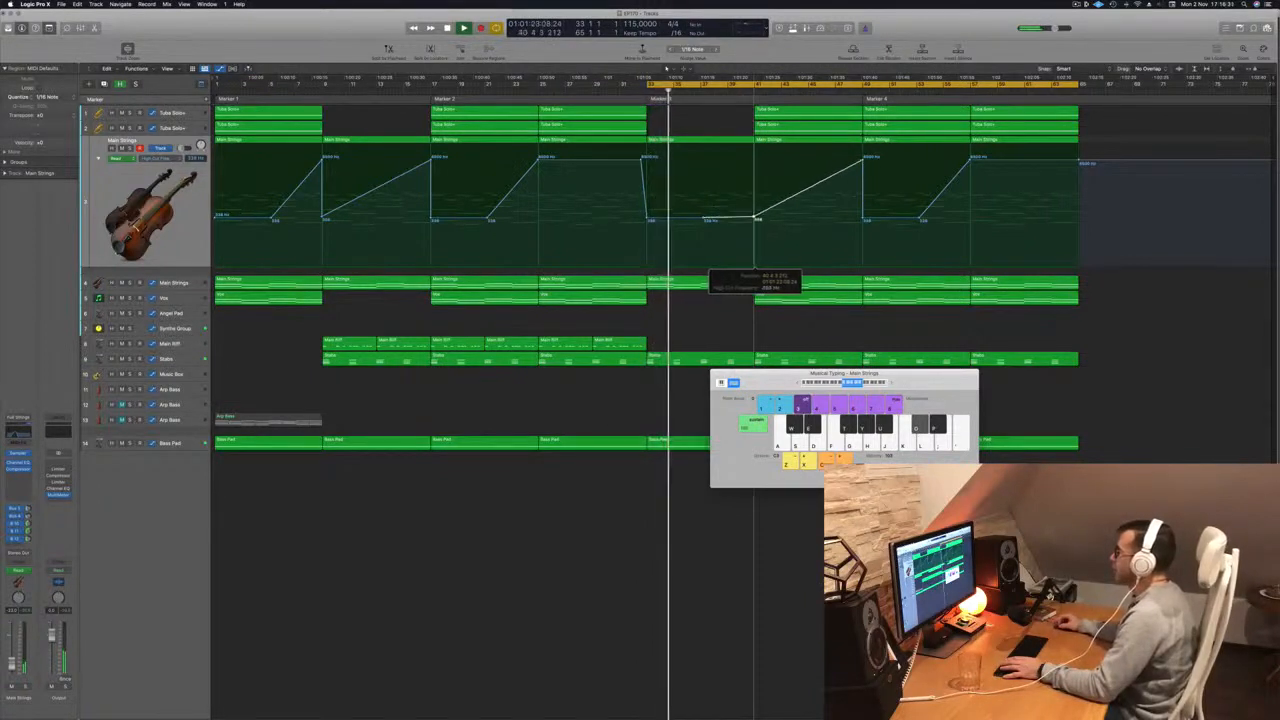
{"action": "left_click_drag", "start_coordinate": [757, 267], "coordinate": [757, 269]}
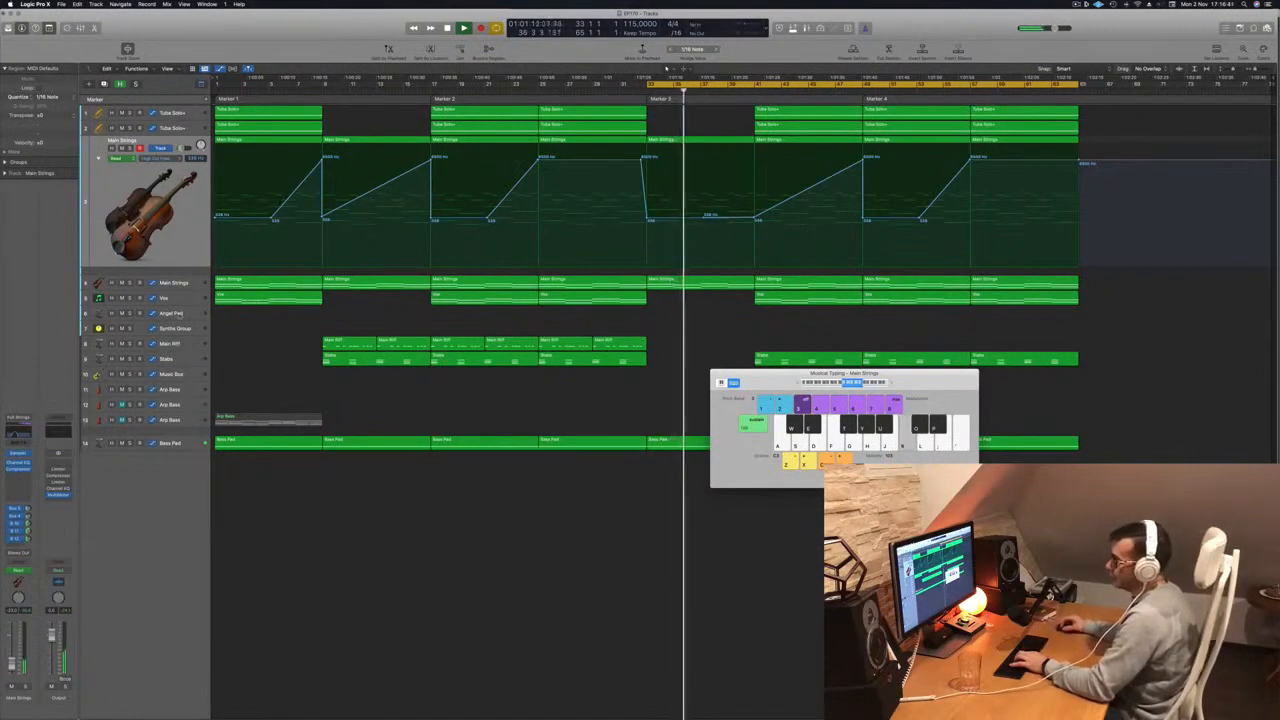
- Audition Angel Pad notes over the looping Marker 3 section and lower the Angel Pad volume to -13.4 dB
{"action": "left_click", "coordinate": [181, 313]}
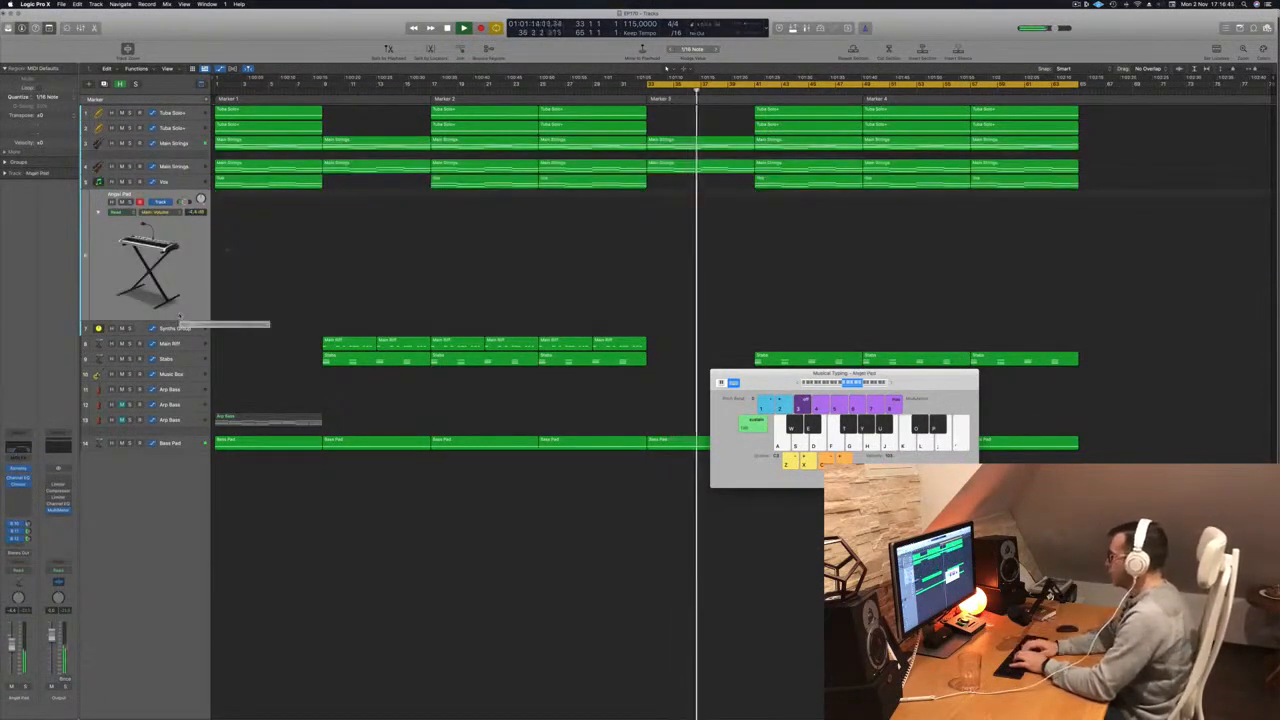
{"action": "key", "text": "t"}
{"action": "key", "text": "y"}
{"action": "key", "text": "space"}
{"action": "key", "text": "space"}
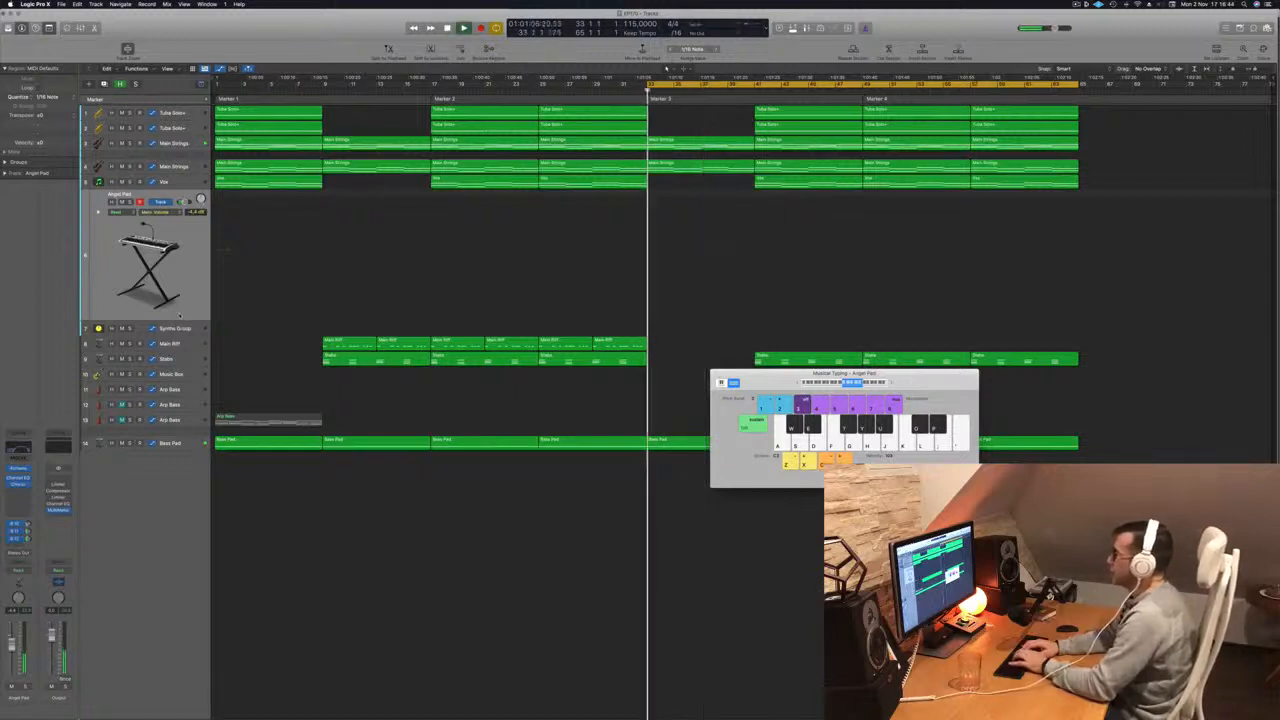
{"action": "key", "text": "t"}
{"action": "key", "text": "p"}
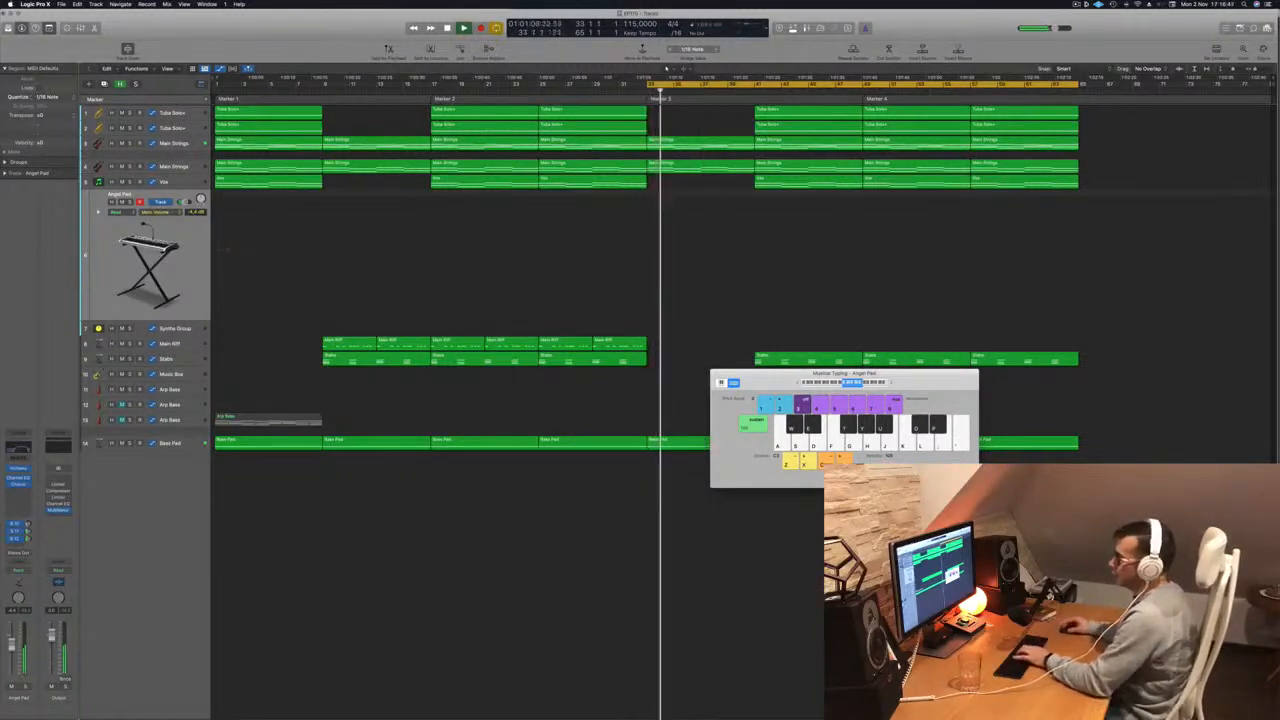
{"action": "key", "text": "p"}
{"action": "key", "text": "o"}
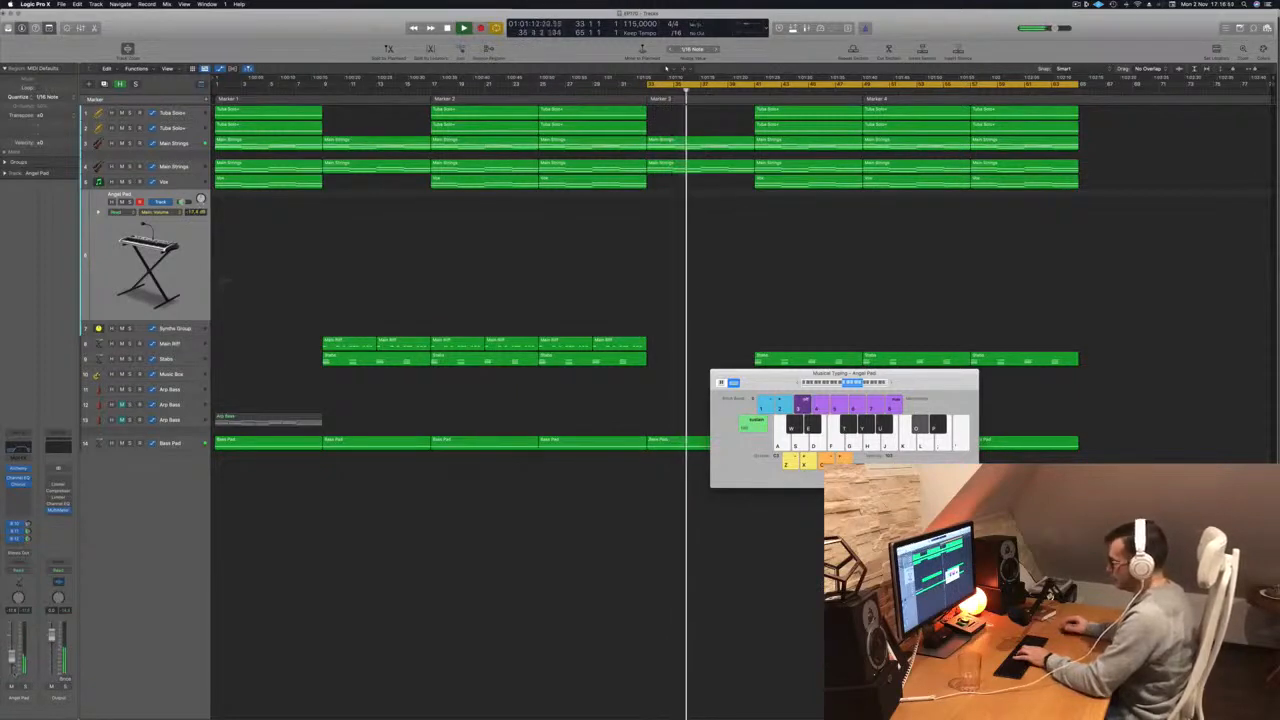
{"action": "key", "text": "o"}
{"action": "key", "text": "p"}
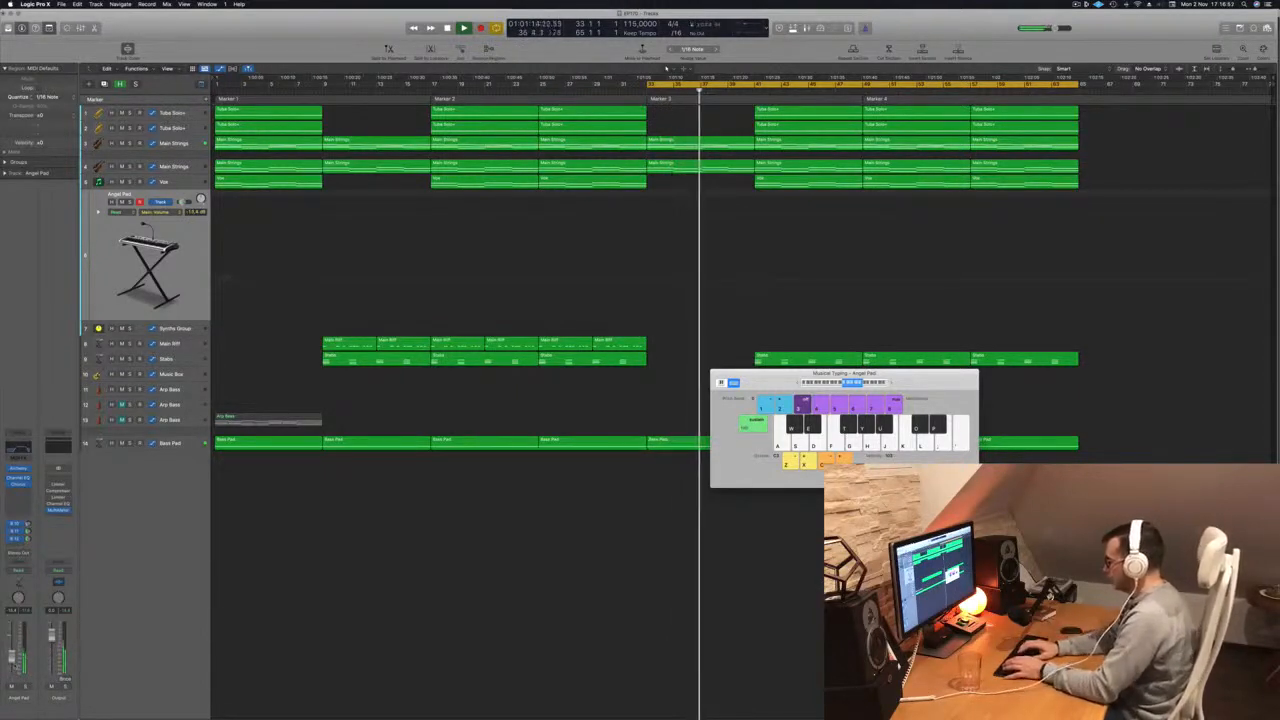
{"action": "key", "text": "o"}
{"action": "key", "text": "y"}
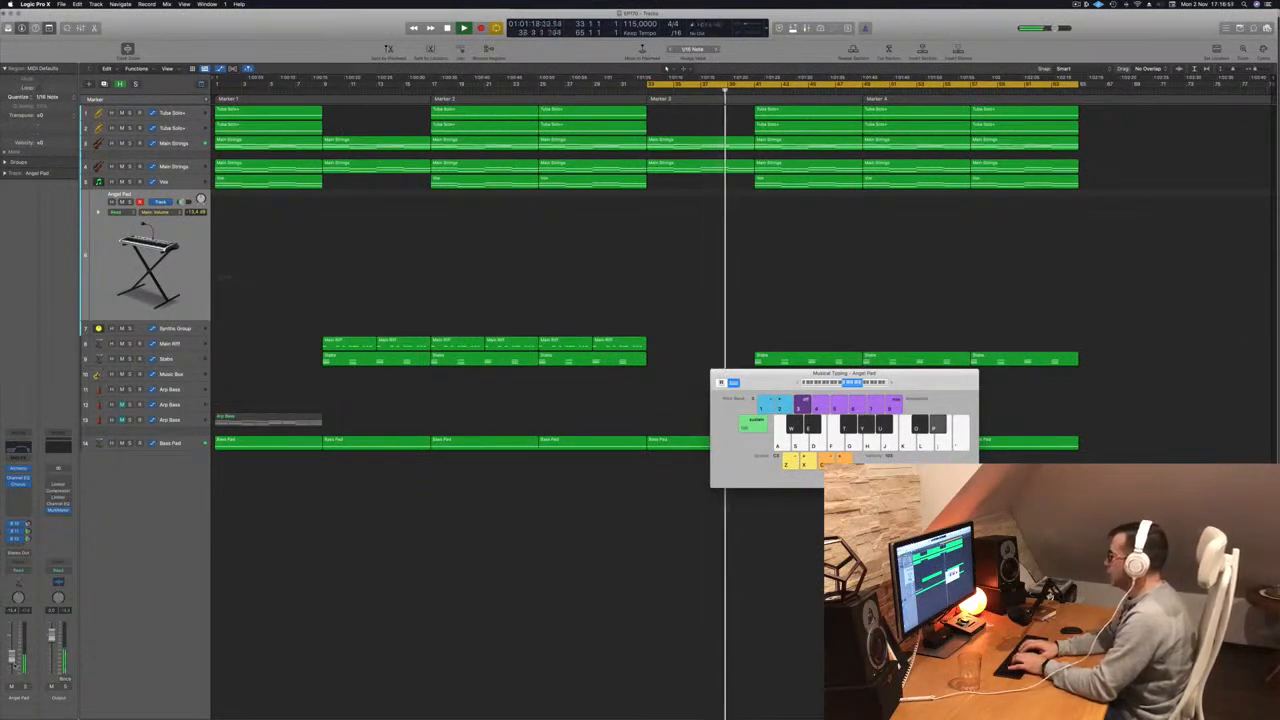
- Record an Angel Pad phrase in the first half of Marker 3 and extend its region back to the start of the section
{"action": "key", "text": "r"}
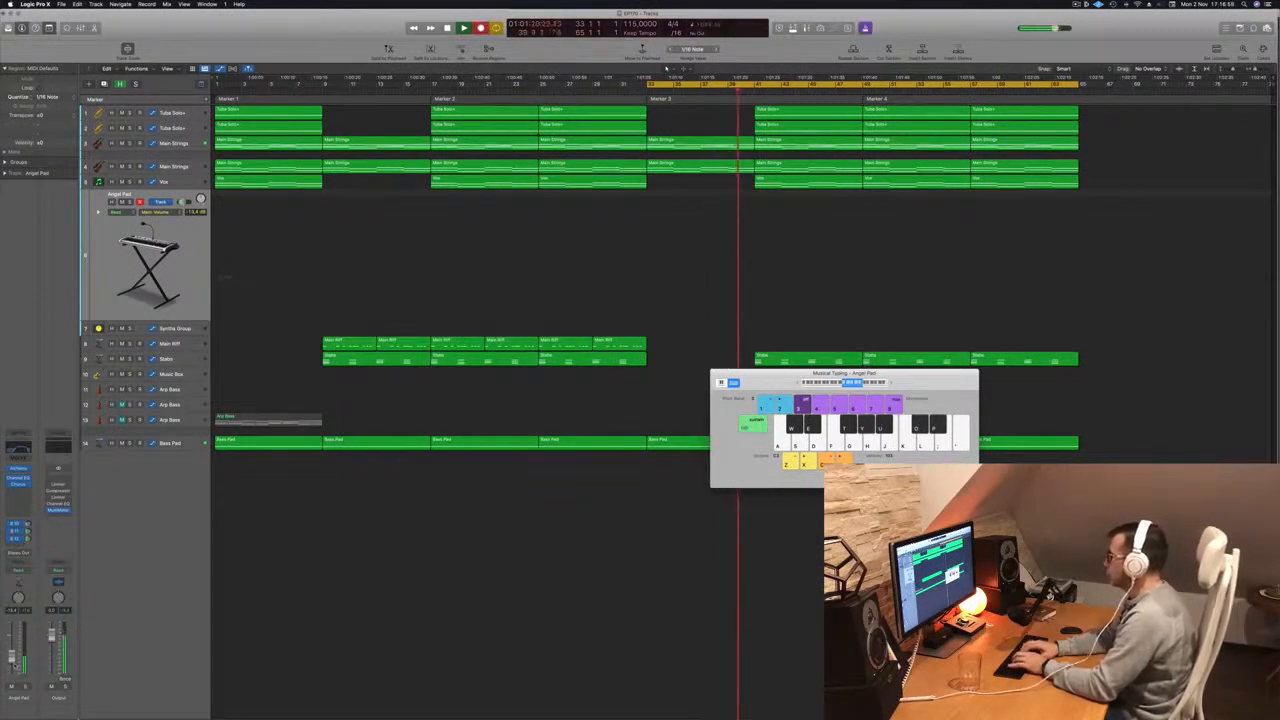
{"action": "key", "text": "space"}
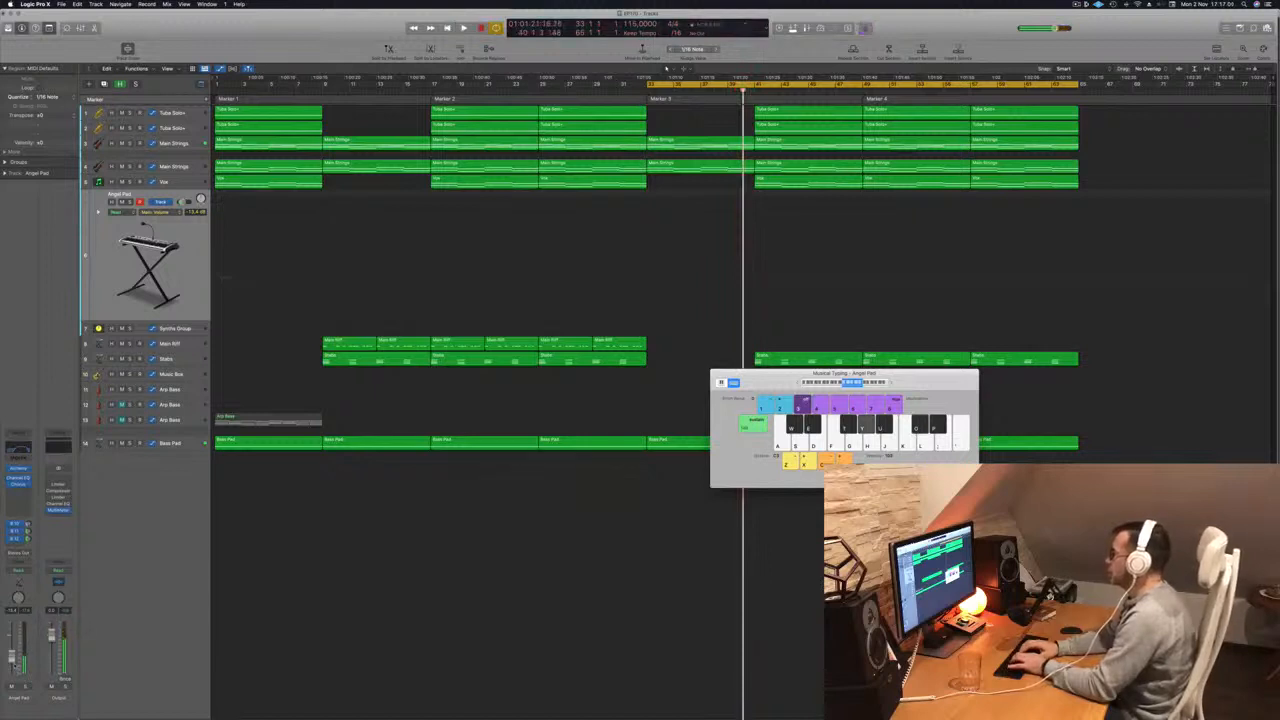
{"action": "key", "text": "space"}
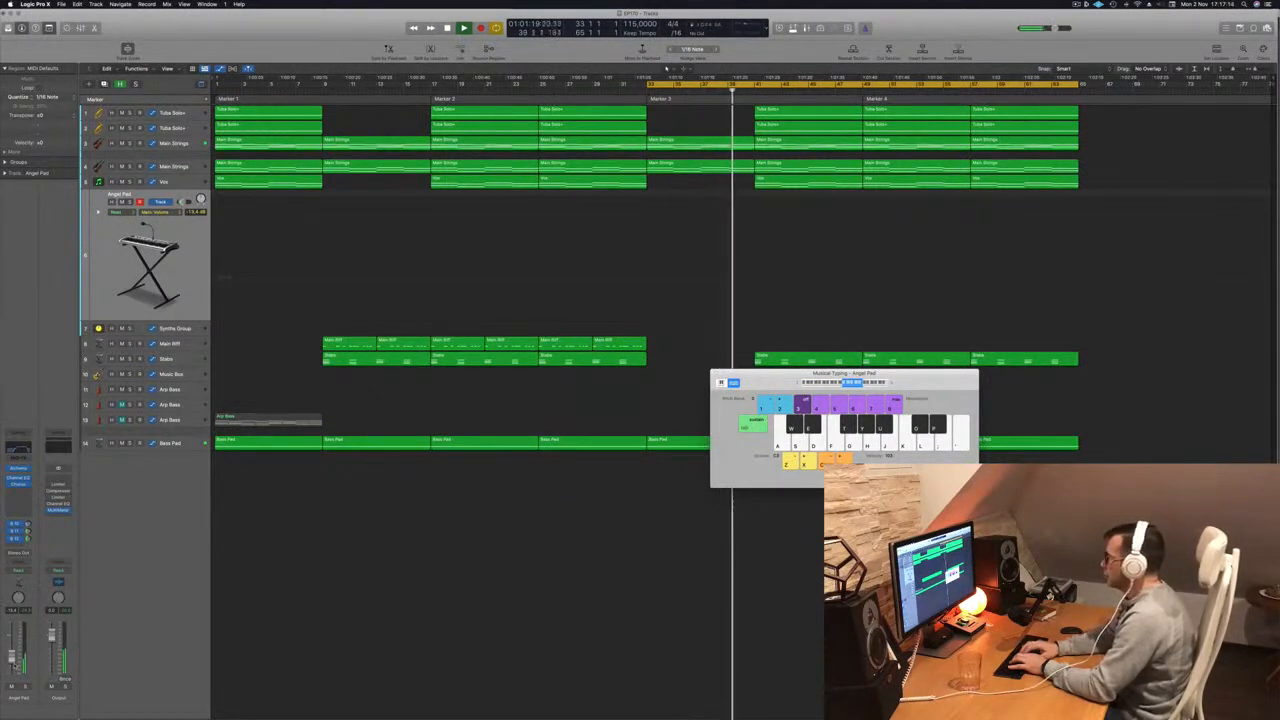
{"action": "key", "text": "r"}
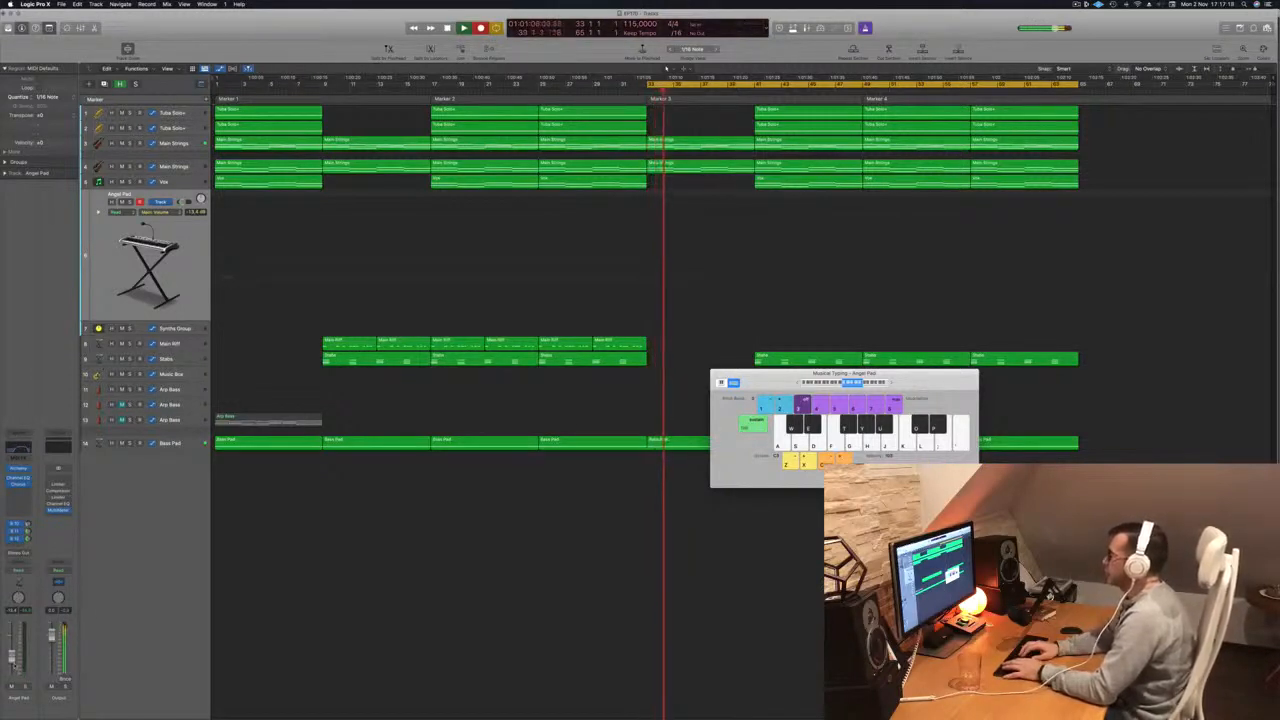
{"action": "key", "text": "p"}
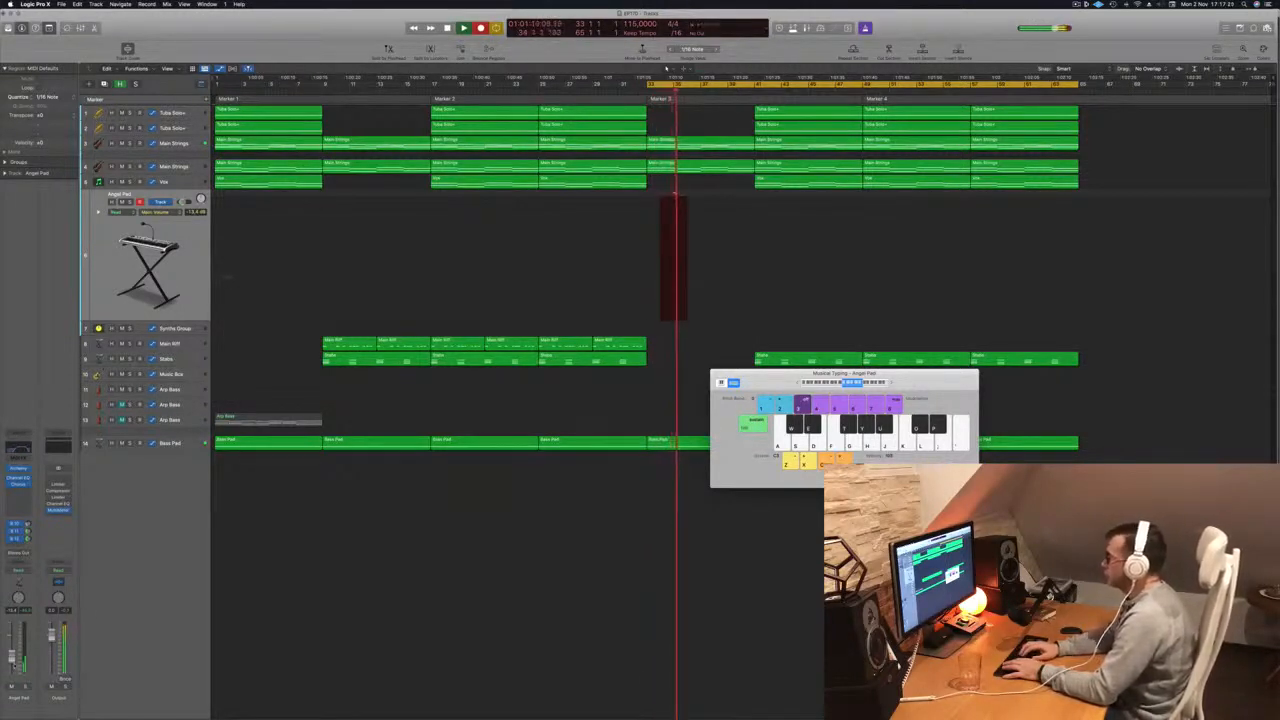
{"action": "key", "text": "p"}
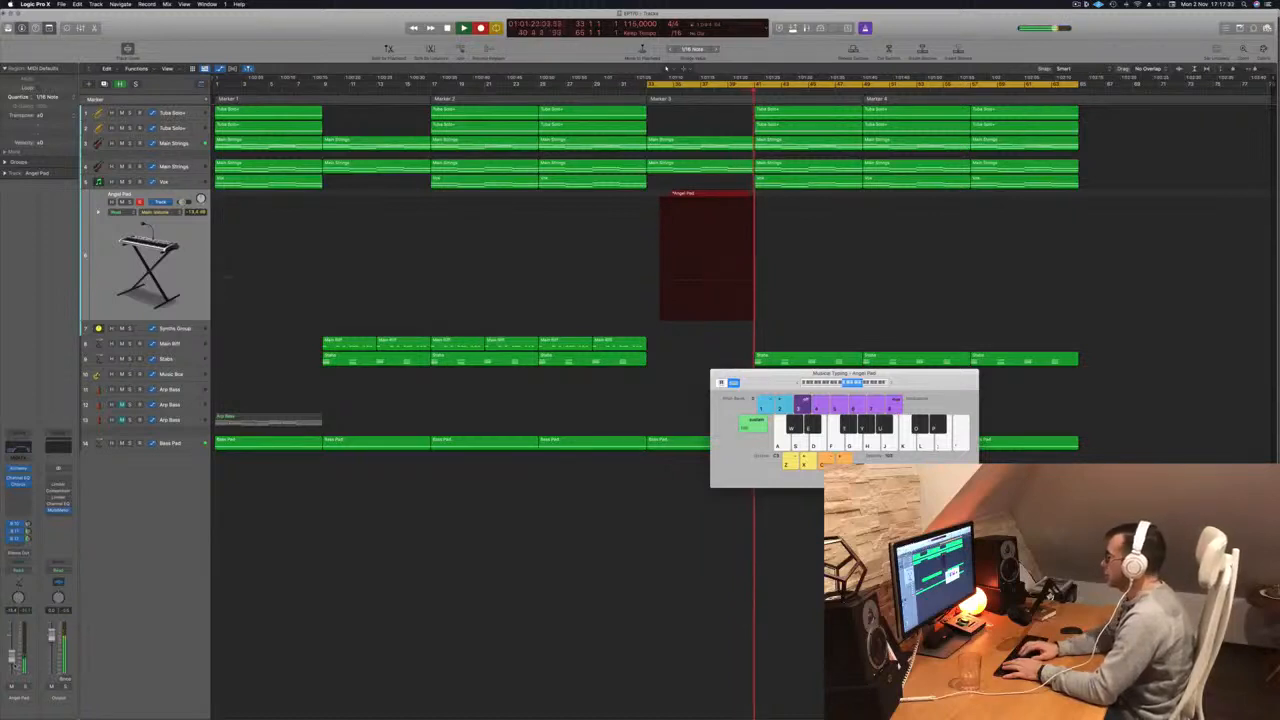
{"action": "key", "text": "space"}
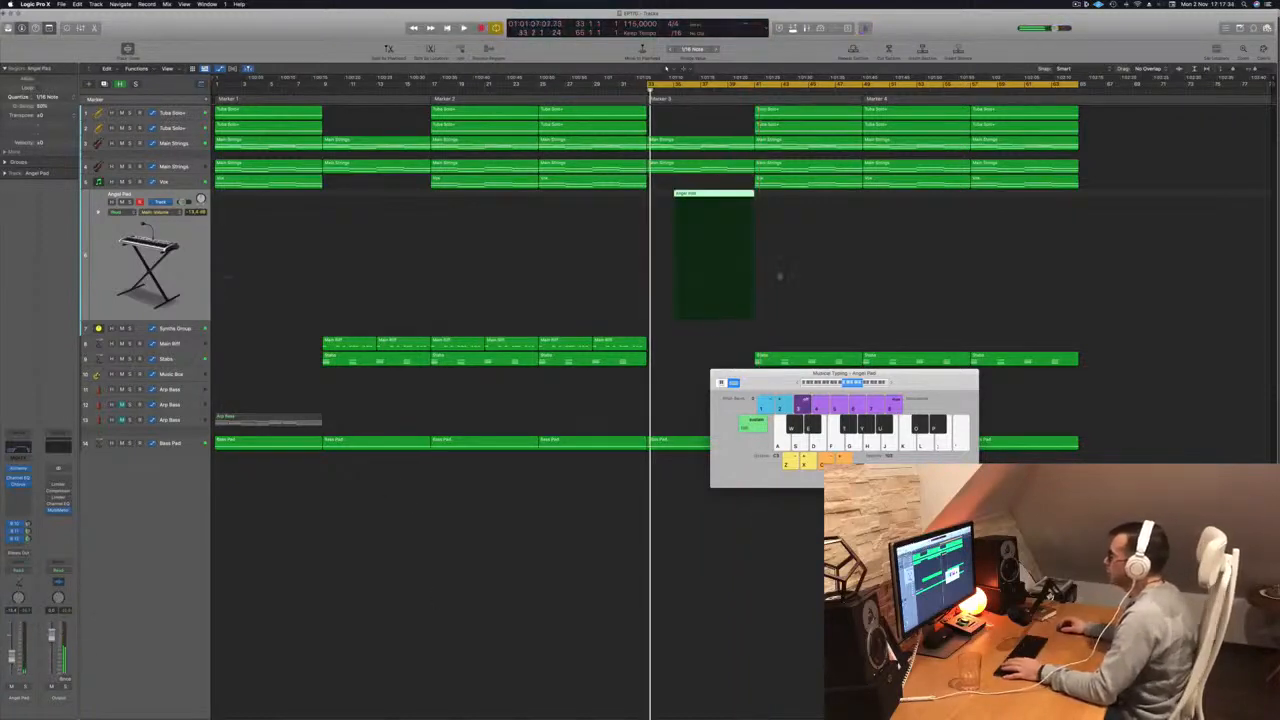
{"action": "left_click_drag", "start_coordinate": [673, 194], "coordinate": [650, 194]}
- Open the recorded Angel Pad region in the Piano Roll and adjust the timing of the phrase's first two notes
{"action": "double_click", "coordinate": [693, 199]}
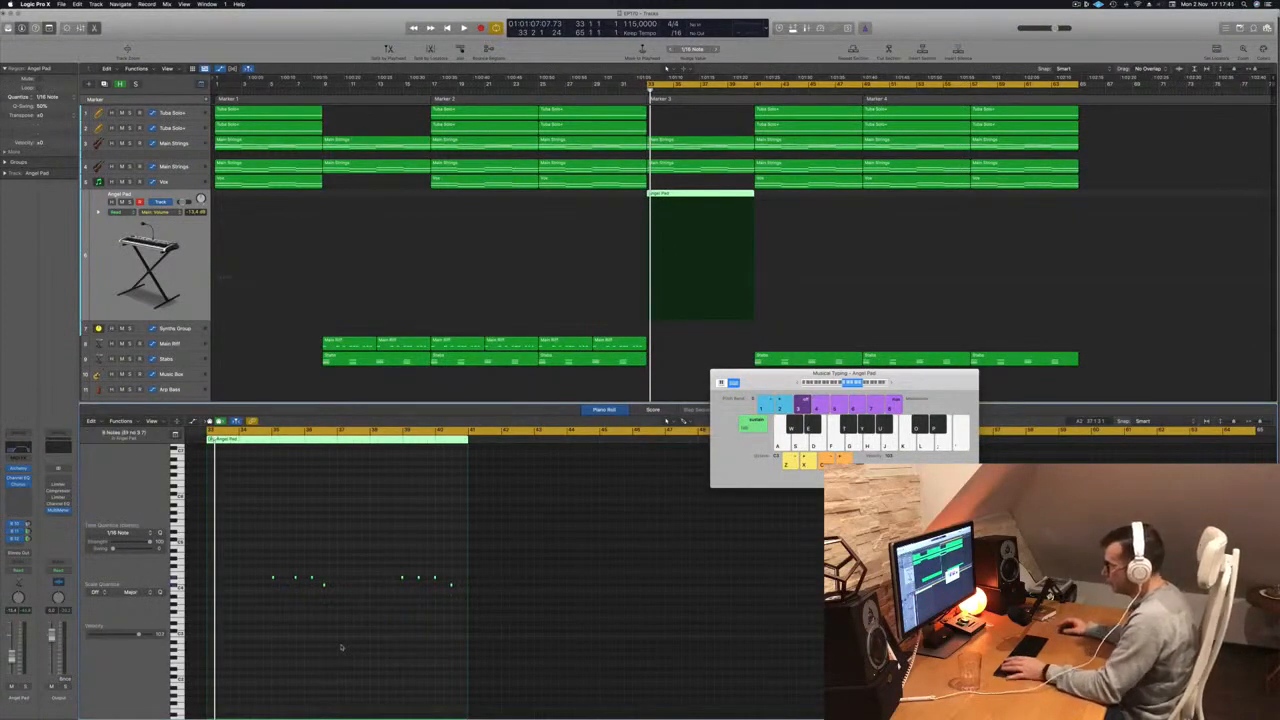
{"action": "key", "text": "space"}
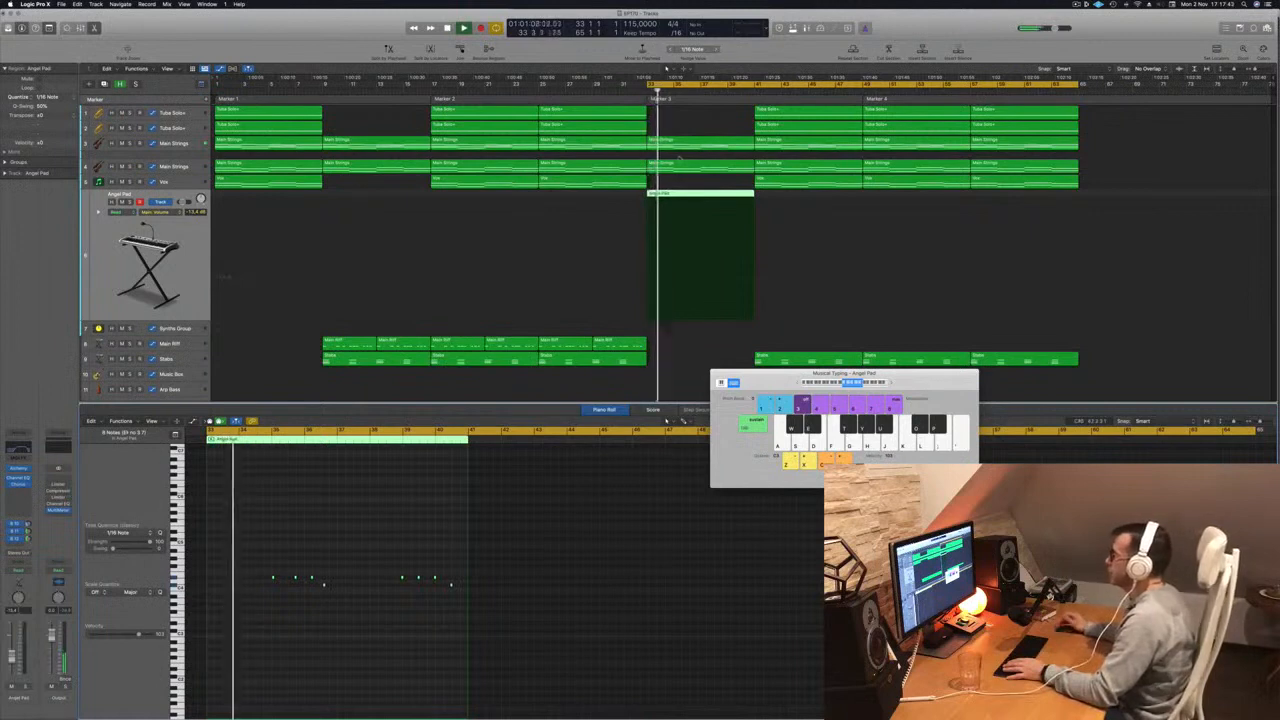
{"action": "scroll", "coordinate": [337, 592], "scroll_direction": "up", "scroll_amount": 3}
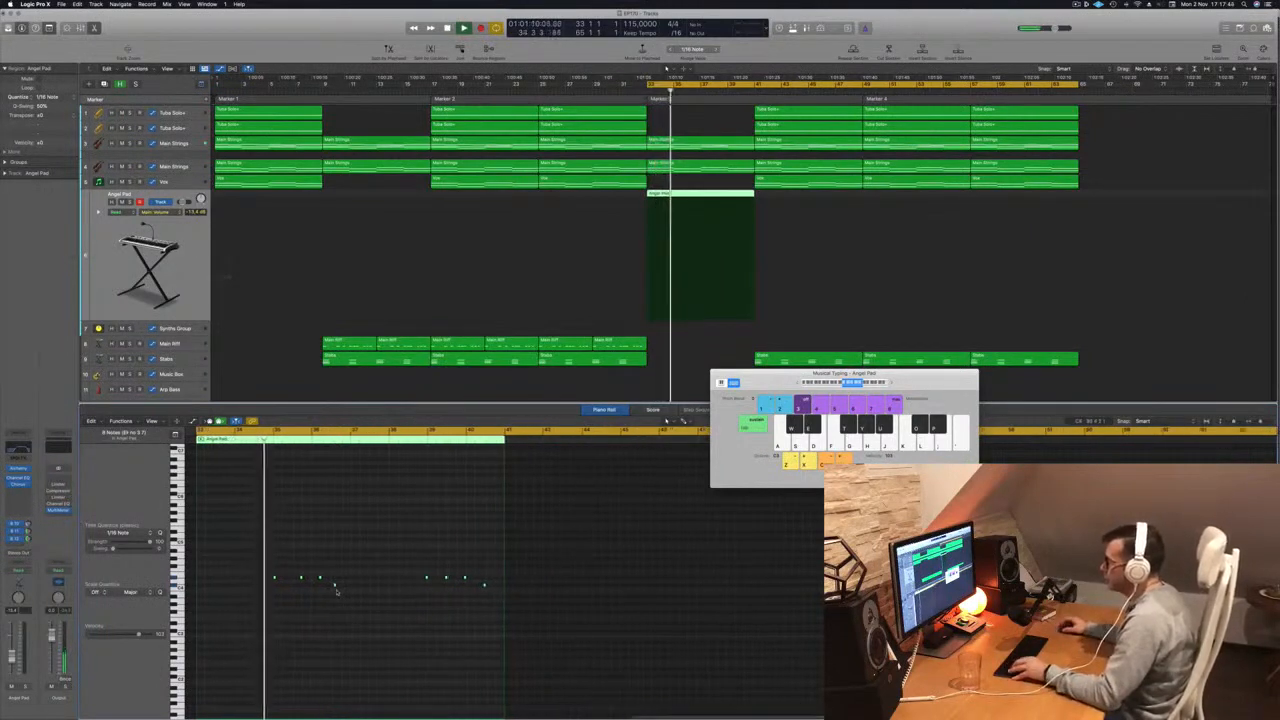
{"action": "scroll", "coordinate": [333, 594], "scroll_direction": "up", "scroll_amount": 2}
{"action": "scroll", "coordinate": [312, 612], "scroll_direction": "up", "scroll_amount": 3}
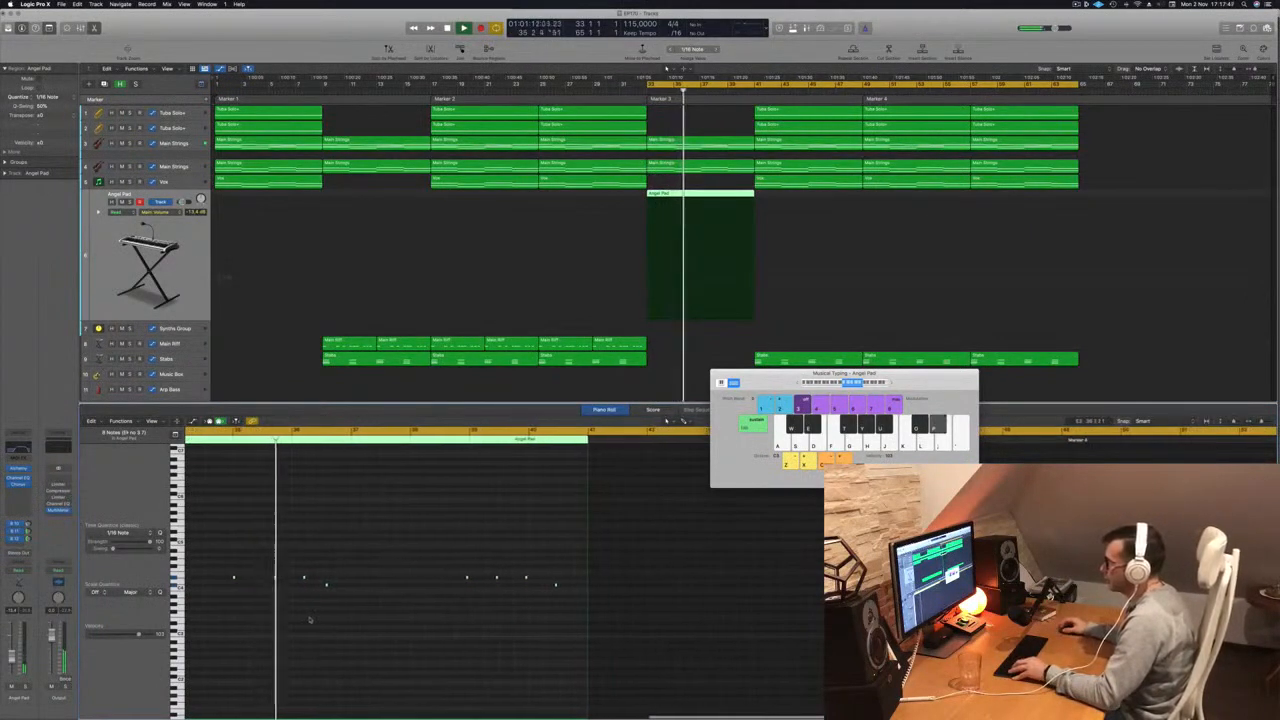
{"action": "scroll", "coordinate": [283, 615], "scroll_direction": "up", "scroll_amount": 3}
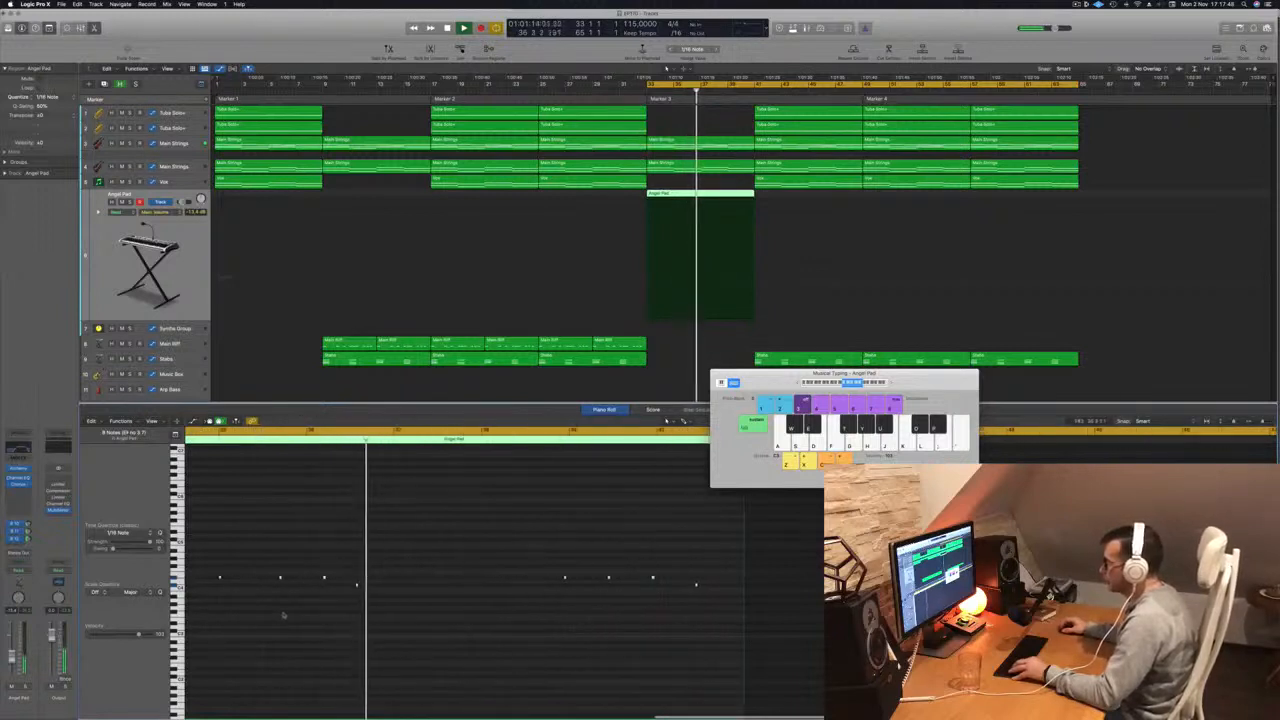
{"action": "scroll", "coordinate": [375, 590], "scroll_direction": "up", "scroll_amount": 2}
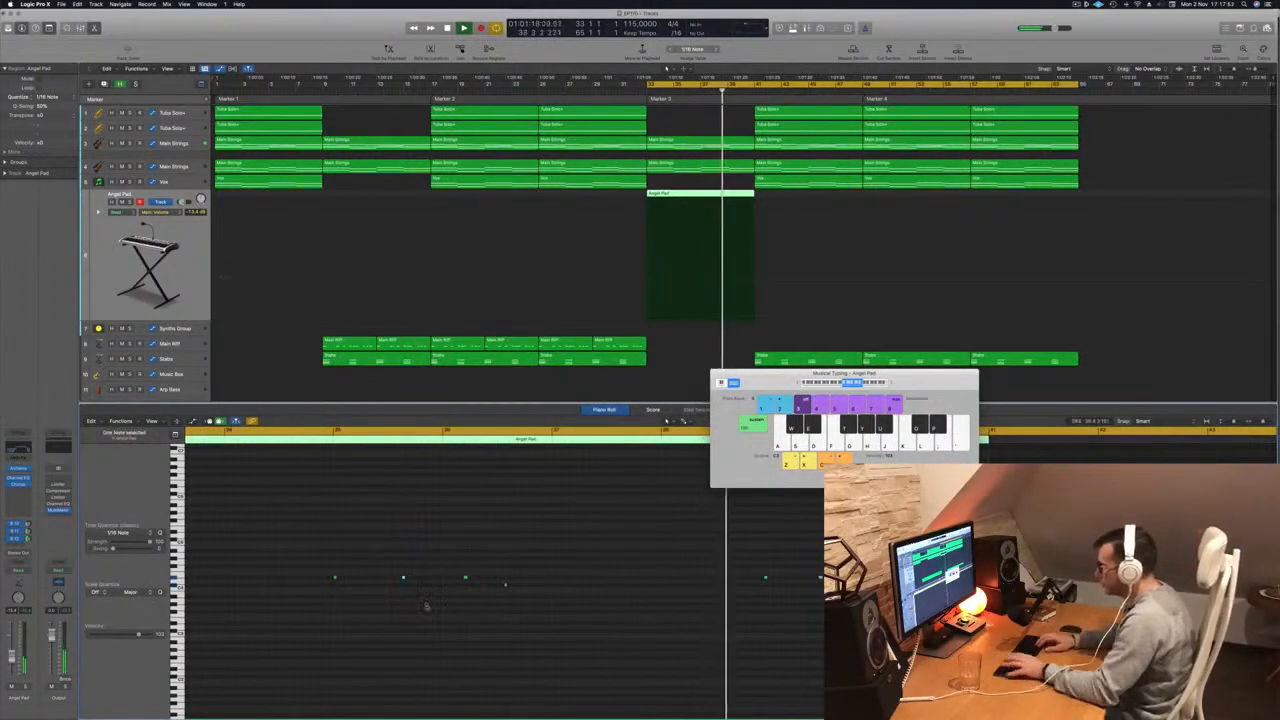
{"action": "key", "text": "Return"}
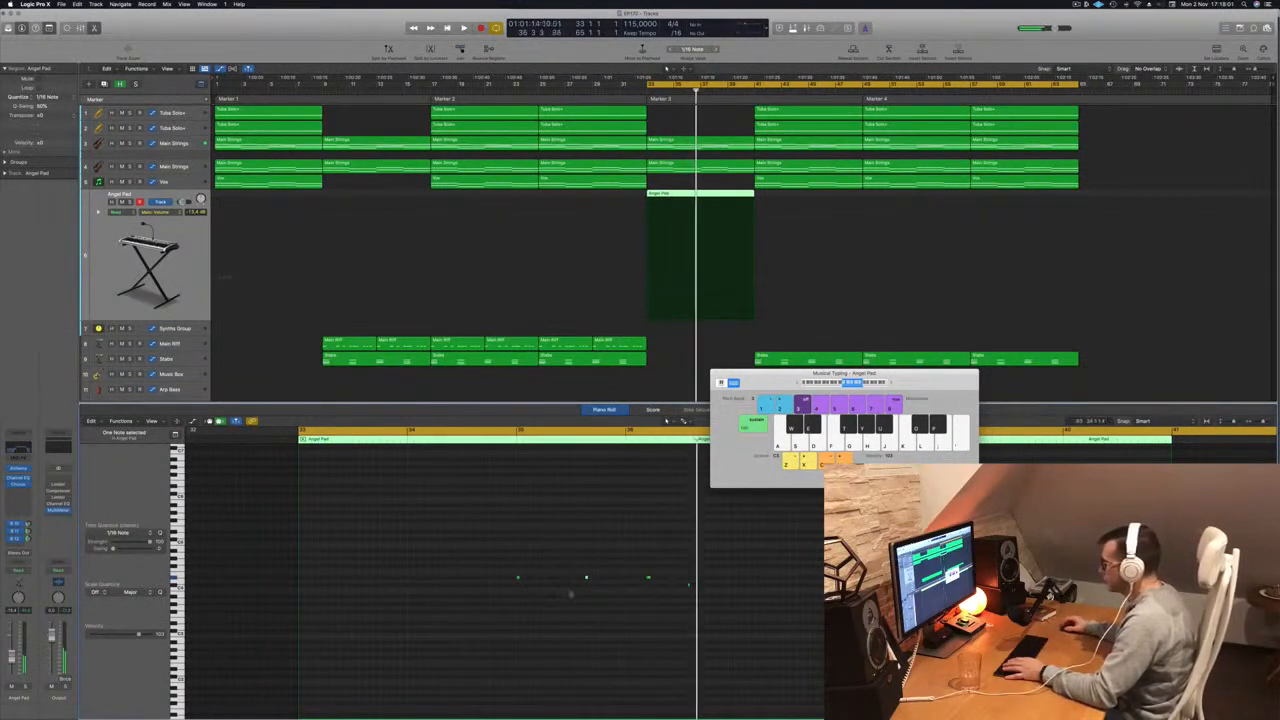
{"action": "key", "text": "space"}
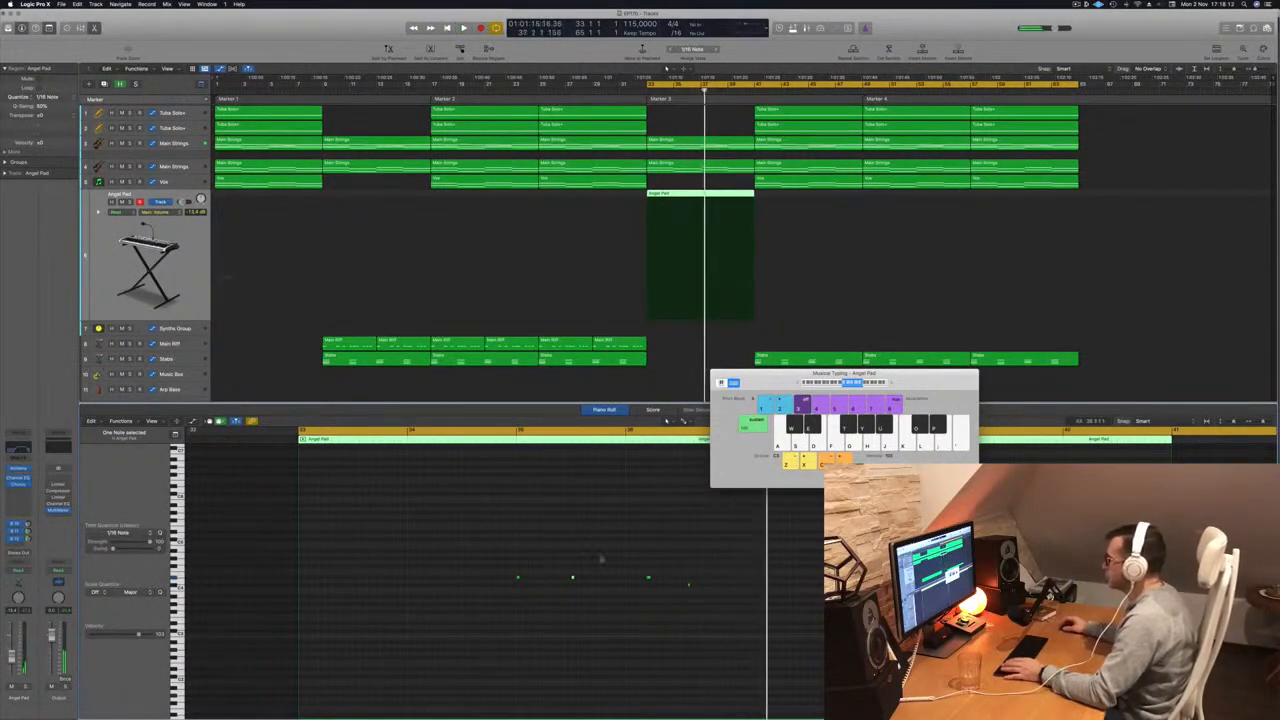
{"action": "left_click_drag", "start_coordinate": [492, 568], "coordinate": [622, 611]}
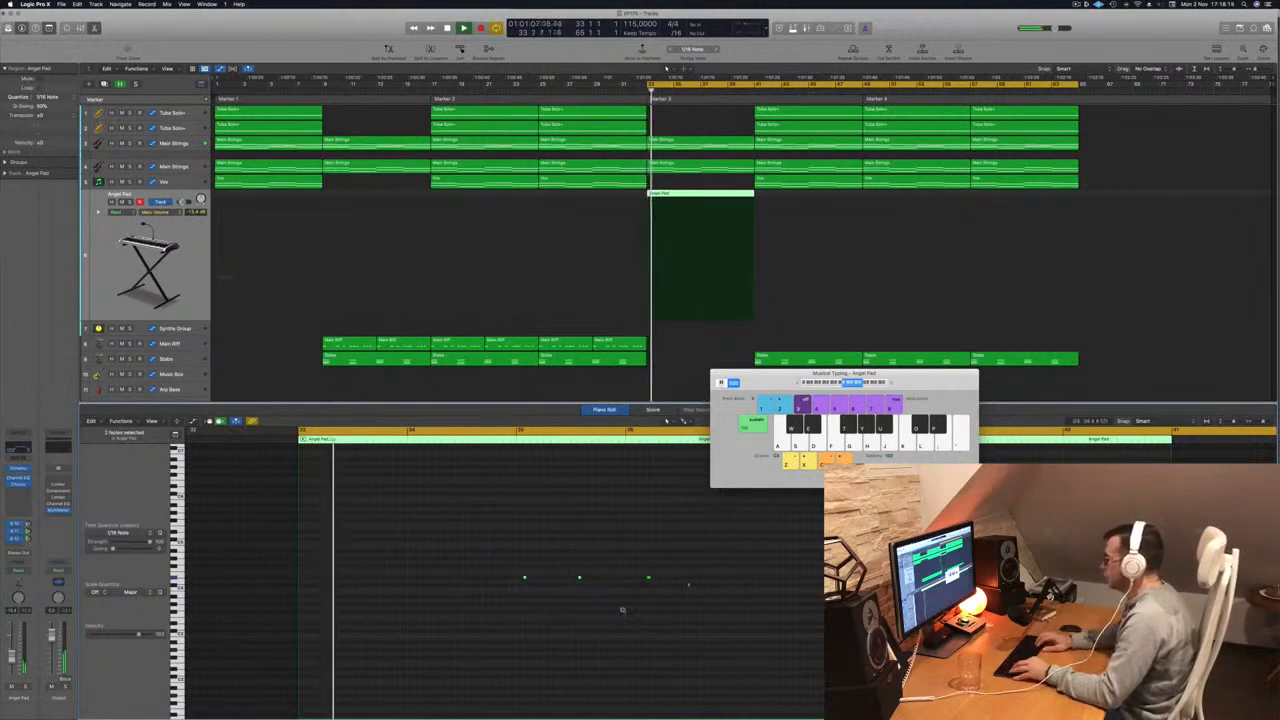
{"action": "key", "text": "alt+Right"}
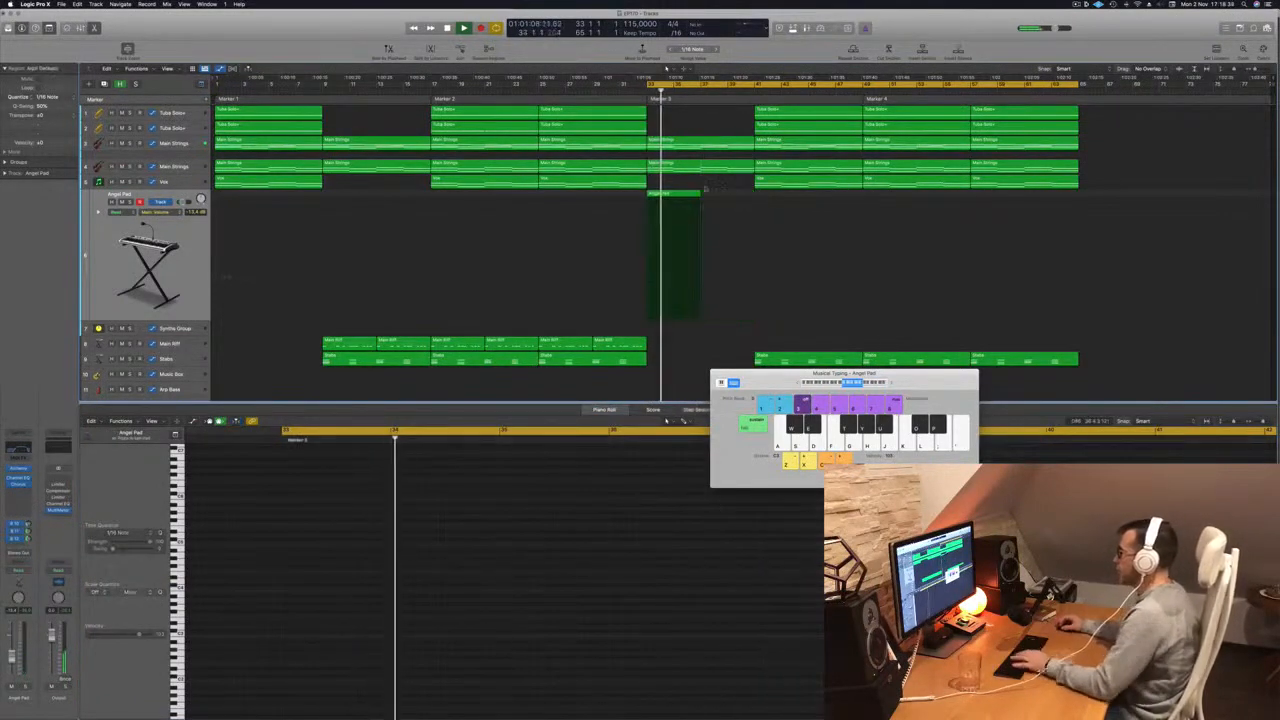
- Repeat the two-bar Angel Pad phrase as four consecutive regions filling the first half of Marker 3, and select all four
{"action": "left_click_drag", "start_coordinate": [680, 194], "coordinate": [731, 196]}
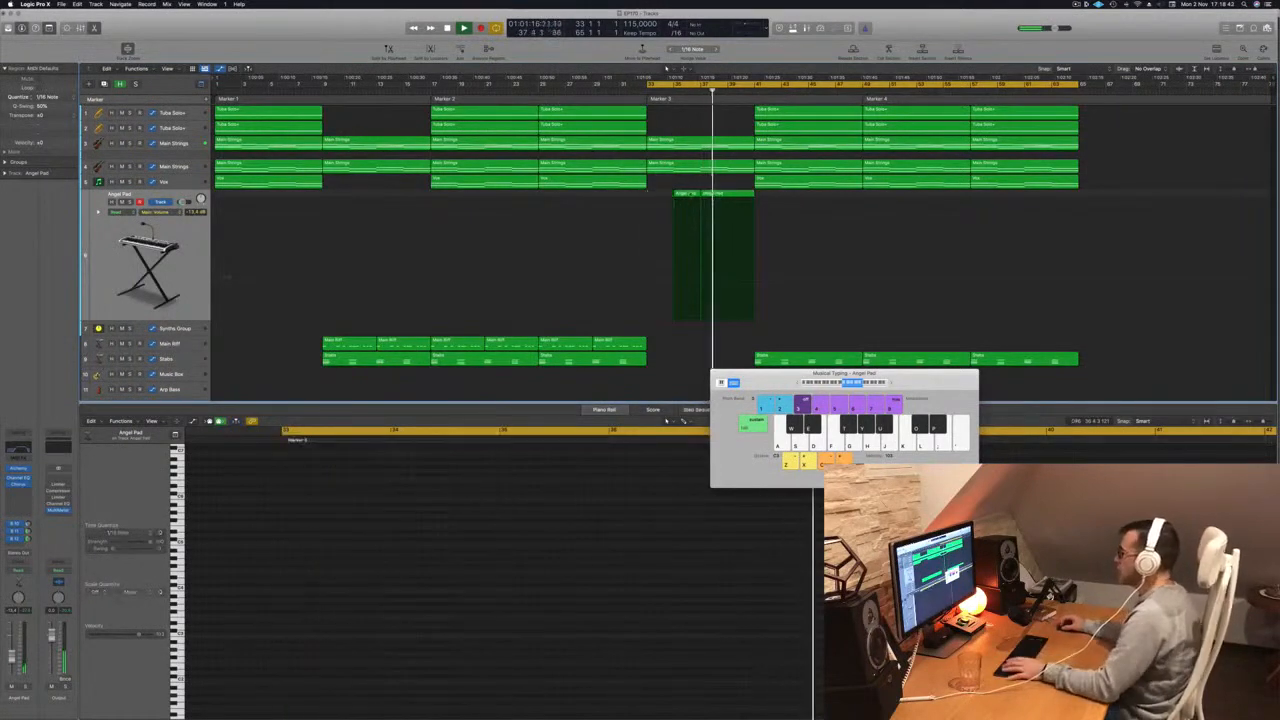
{"action": "left_click_drag", "start_coordinate": [663, 193], "coordinate": [710, 203]}
{"action": "key", "text": "space"}
{"action": "left_click", "coordinate": [661, 200], "text": "shift"}
{"action": "key", "text": "space"}
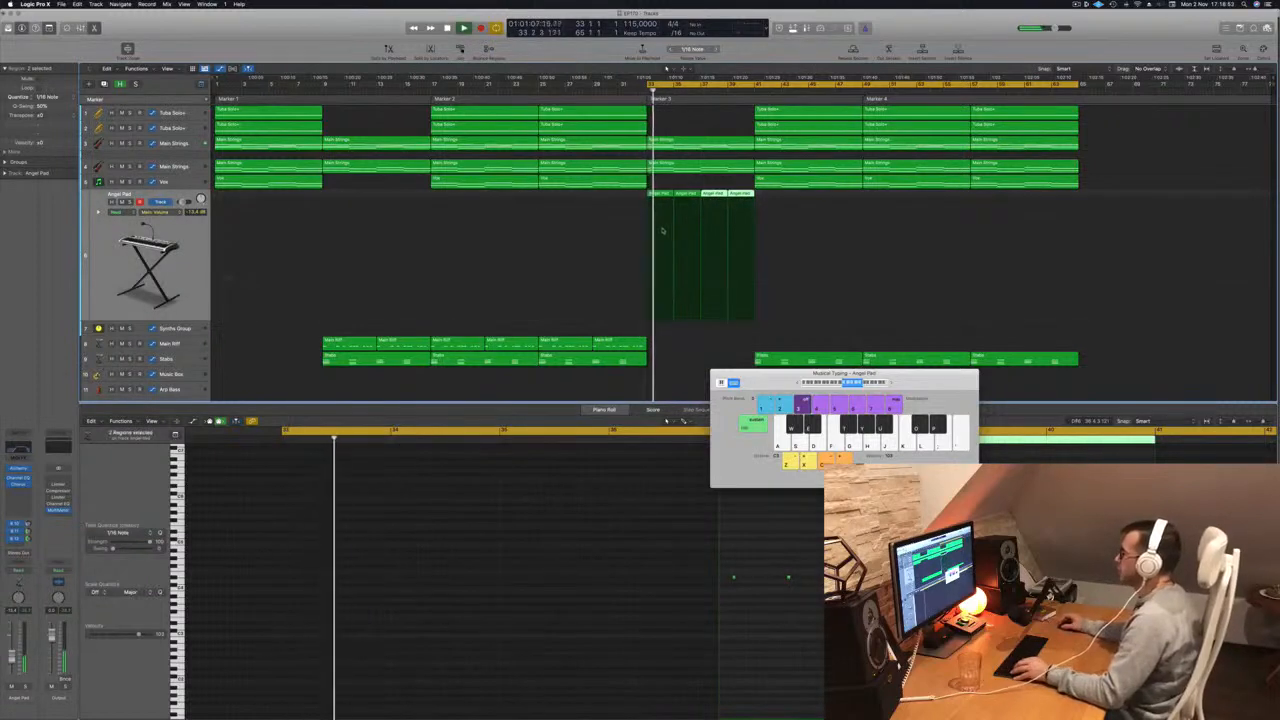
{"action": "key", "text": "z"}
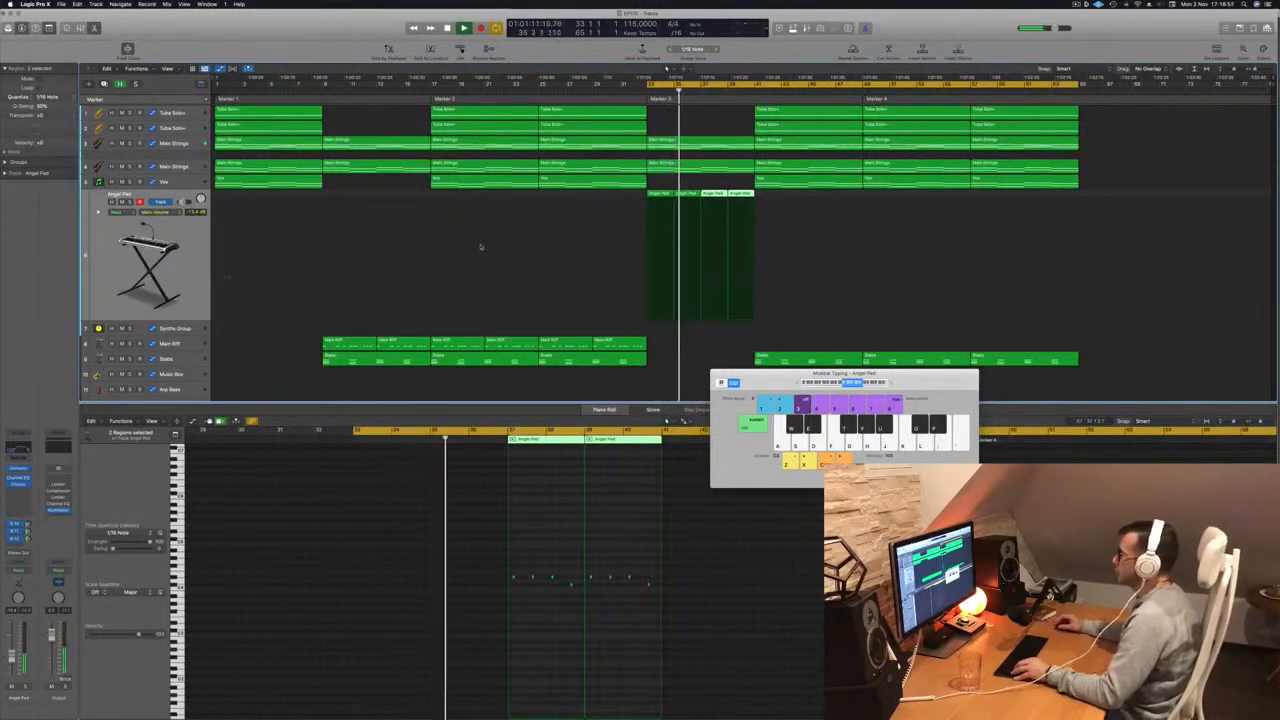
{"action": "left_click", "coordinate": [144, 225]}
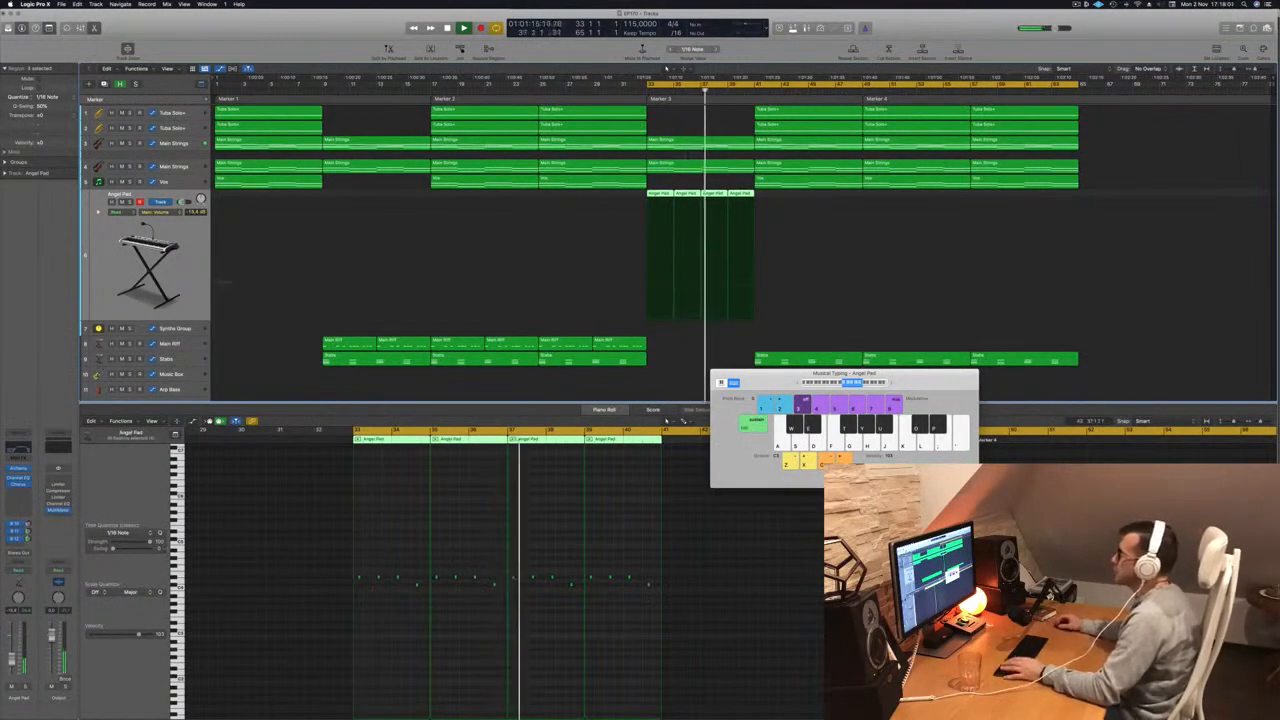
- Raise the High Cut automation of the lower Main Strings track to a peak at bar 41, halfway through Marker 3
{"action": "key", "text": "Up"}
{"action": "key", "text": "Up"}
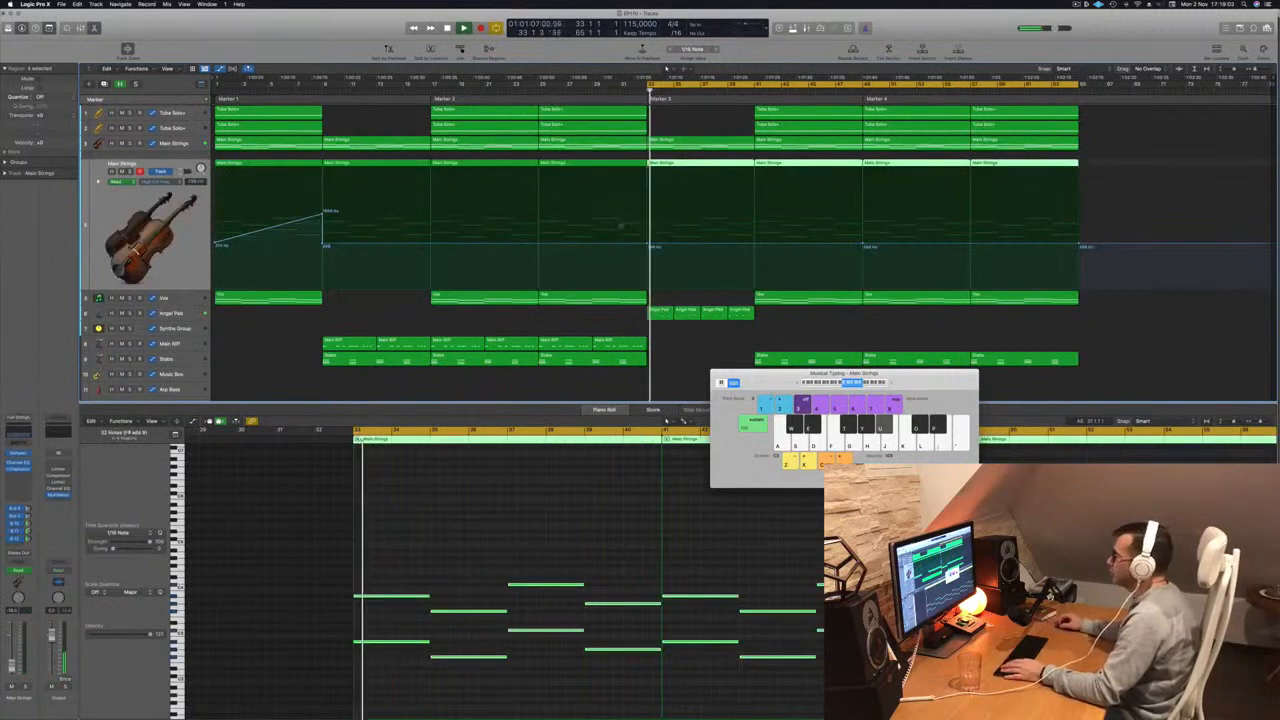
{"action": "left_click_drag", "start_coordinate": [753, 245], "coordinate": [758, 180]}
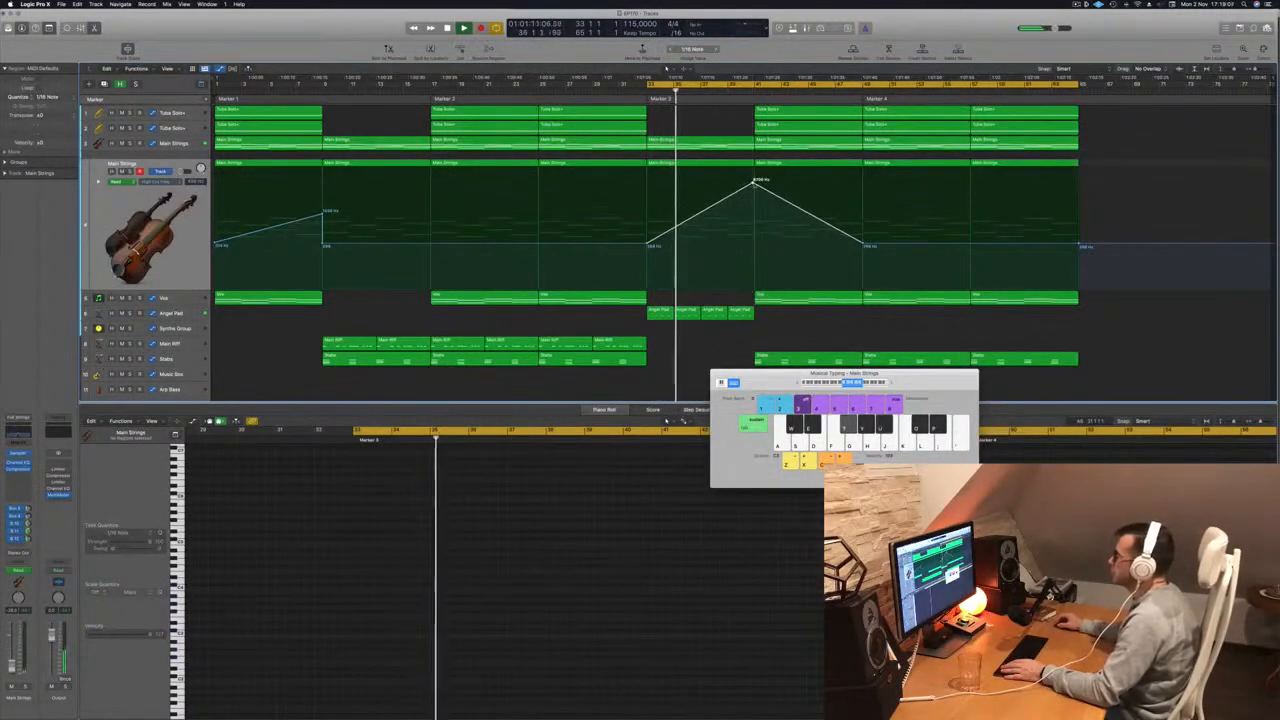
- Delete the four Angel Pad regions from the first half of Marker 3 and restart playback
{"action": "left_click", "coordinate": [660, 312]}
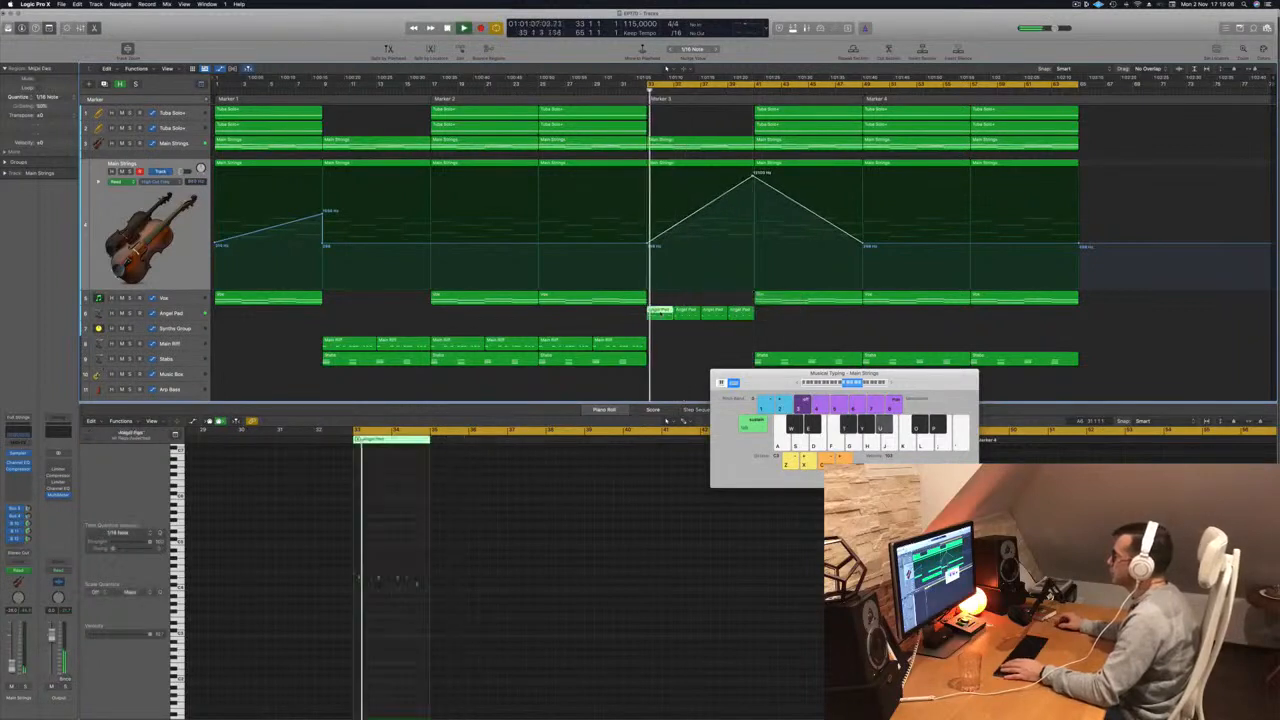
{"action": "left_click_drag", "start_coordinate": [630, 322], "coordinate": [795, 323]}
{"action": "key", "text": "Delete"}
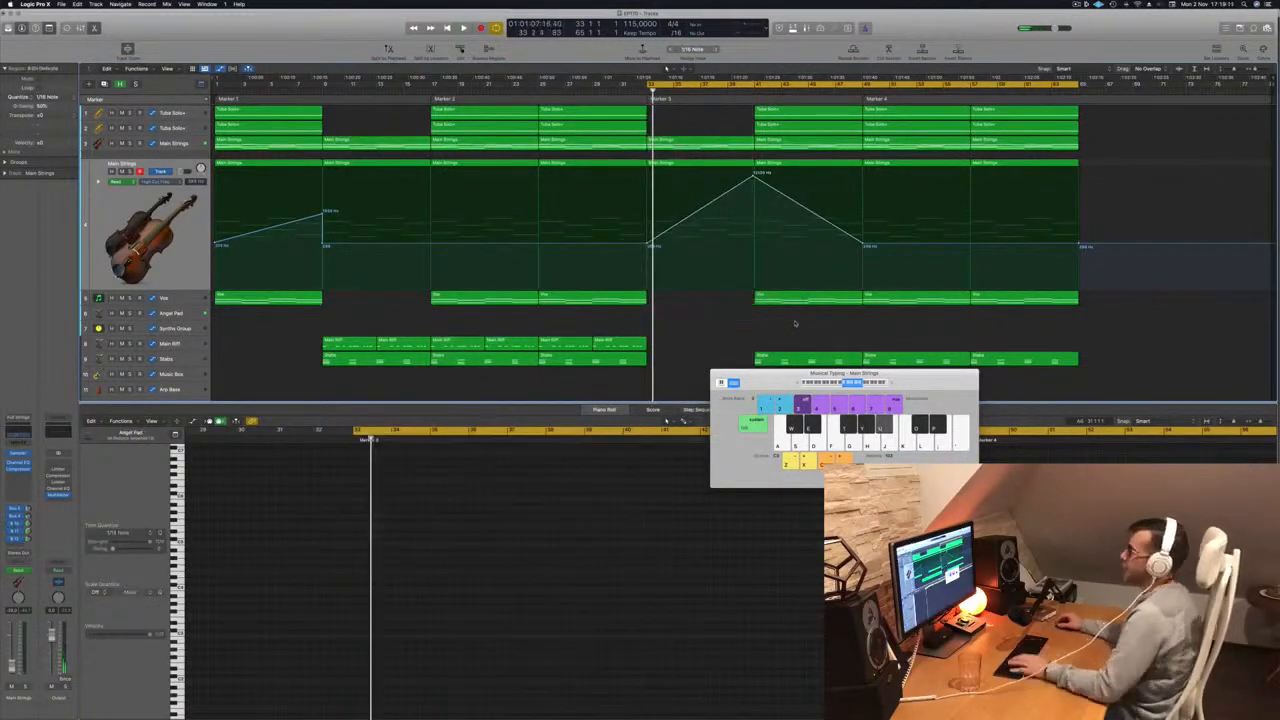
{"action": "key", "text": "space"}
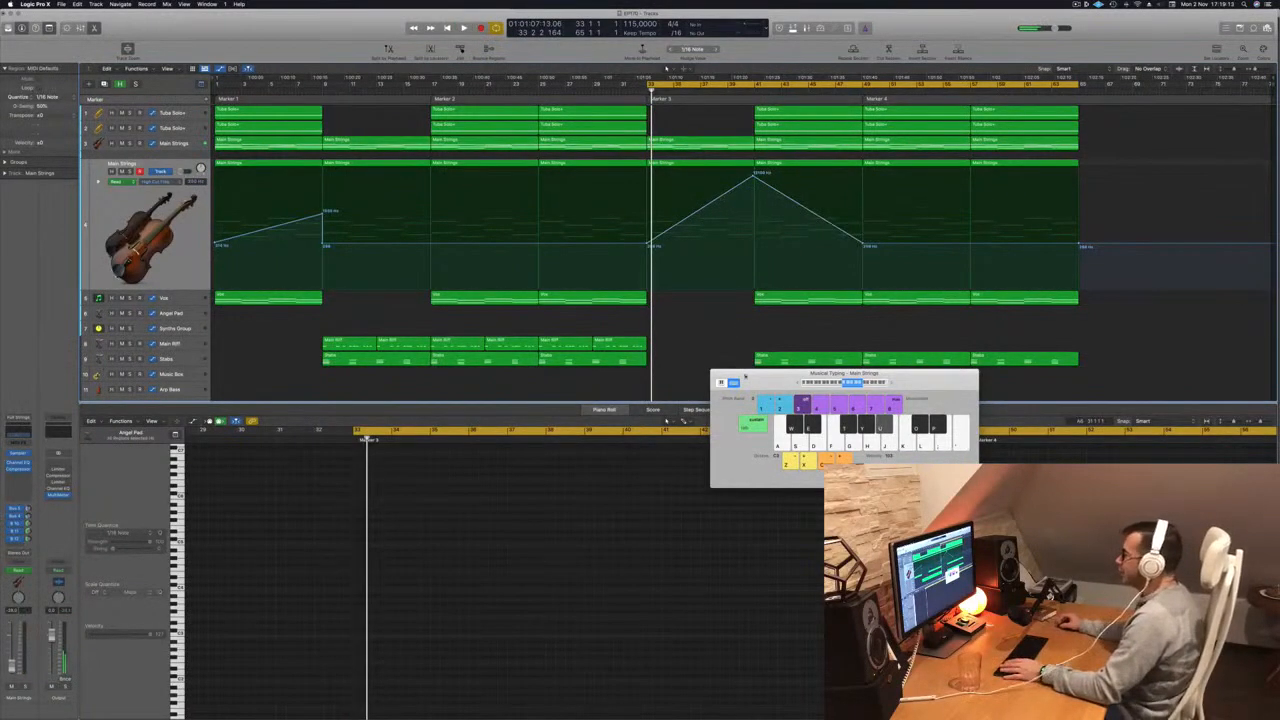
- Move the cycle range back to Markers 1 and 2, bars 1 to 33, and play from the start
{"action": "left_click_drag", "start_coordinate": [745, 376], "coordinate": [845, 336]}
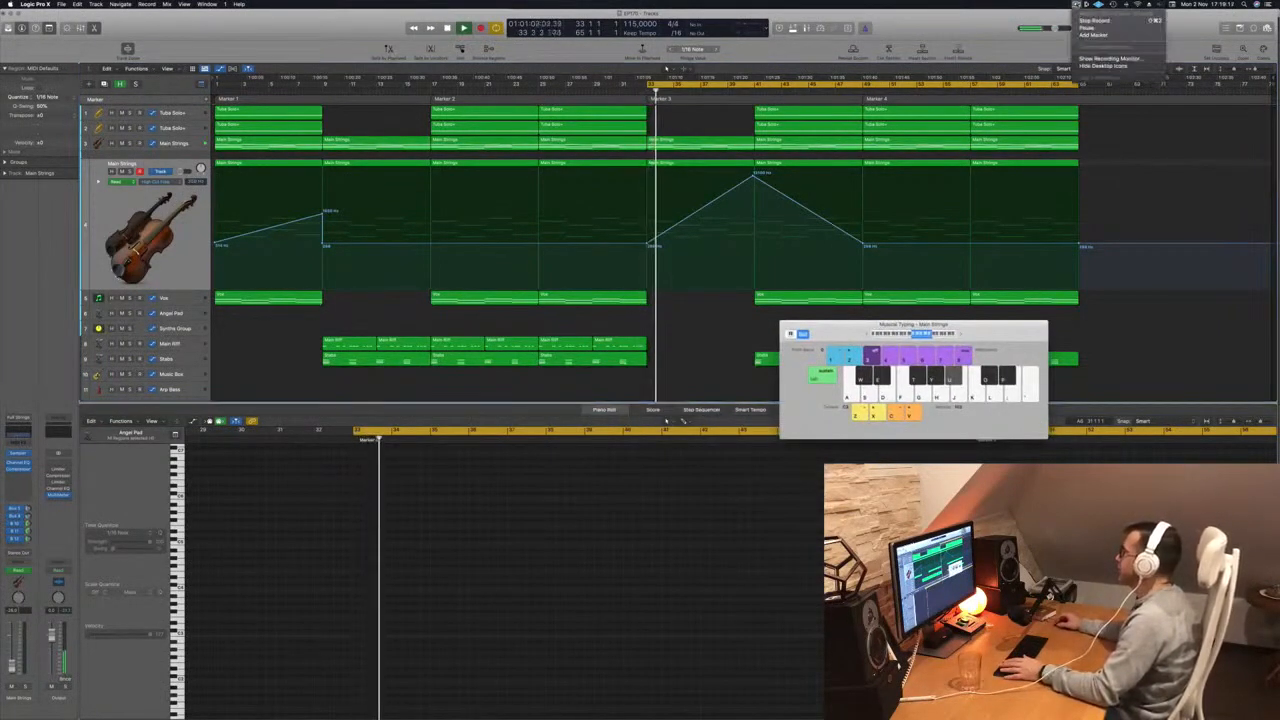
{"action": "key", "text": "Escape"}
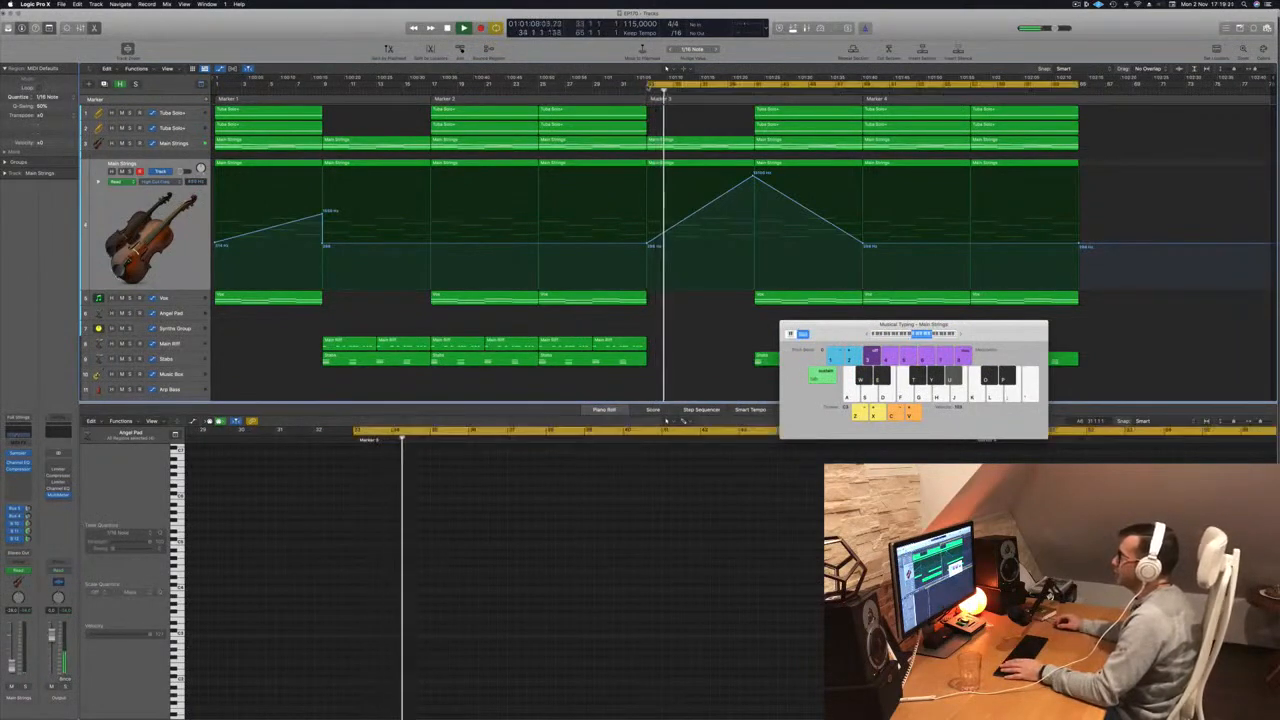
{"action": "key", "text": "super+shift+comma"}
{"action": "key", "text": "Return"}
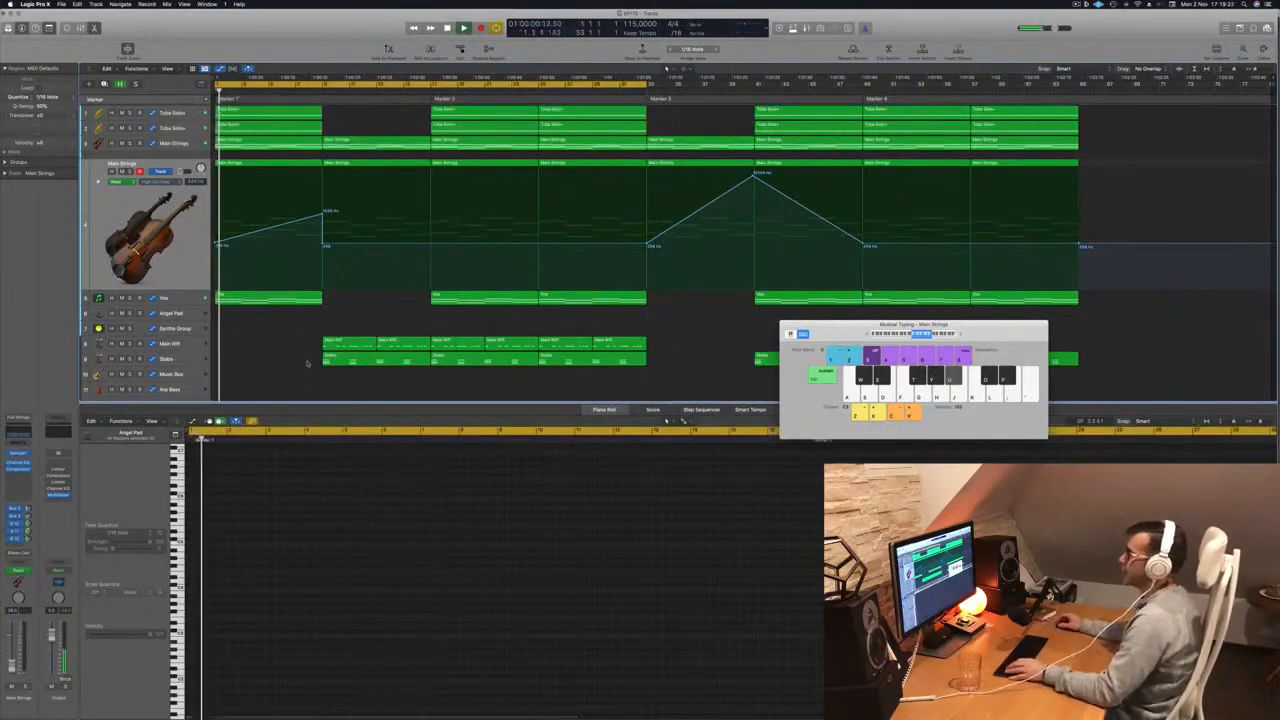
{"action": "left_click_drag", "start_coordinate": [851, 328], "coordinate": [812, 339]}
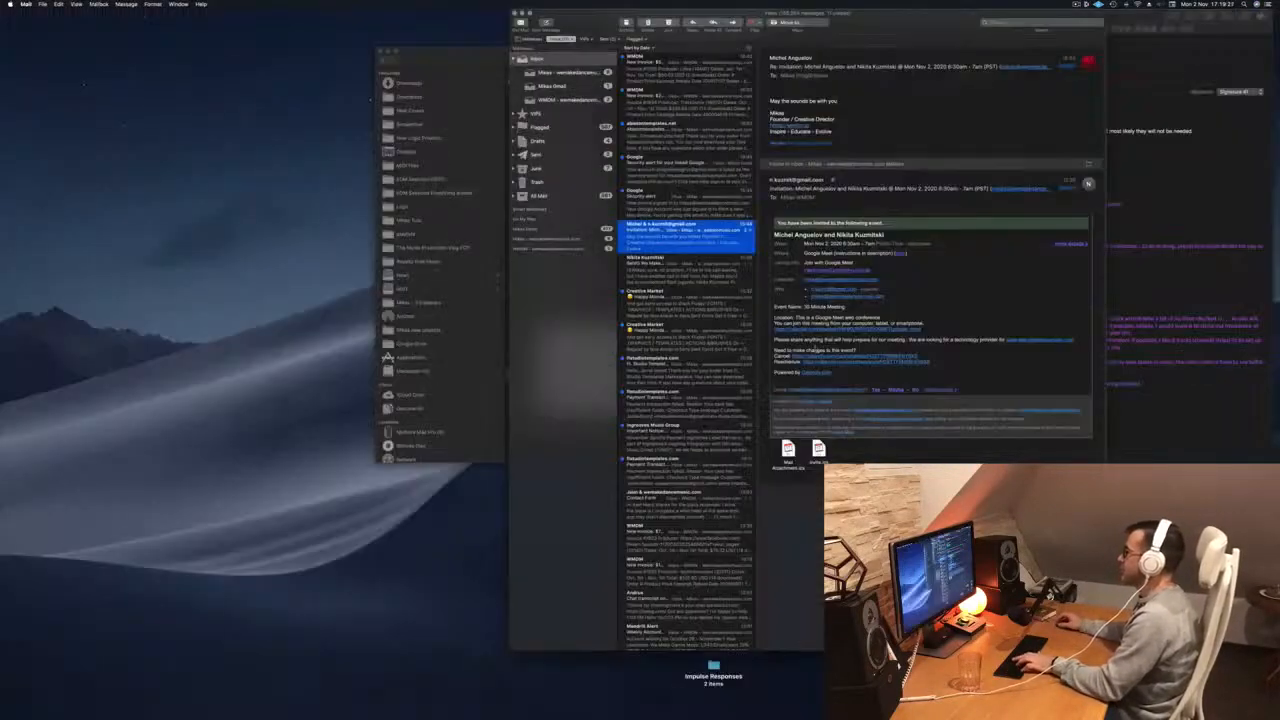
{"action": "mouse_move", "coordinate": [418, 704]}
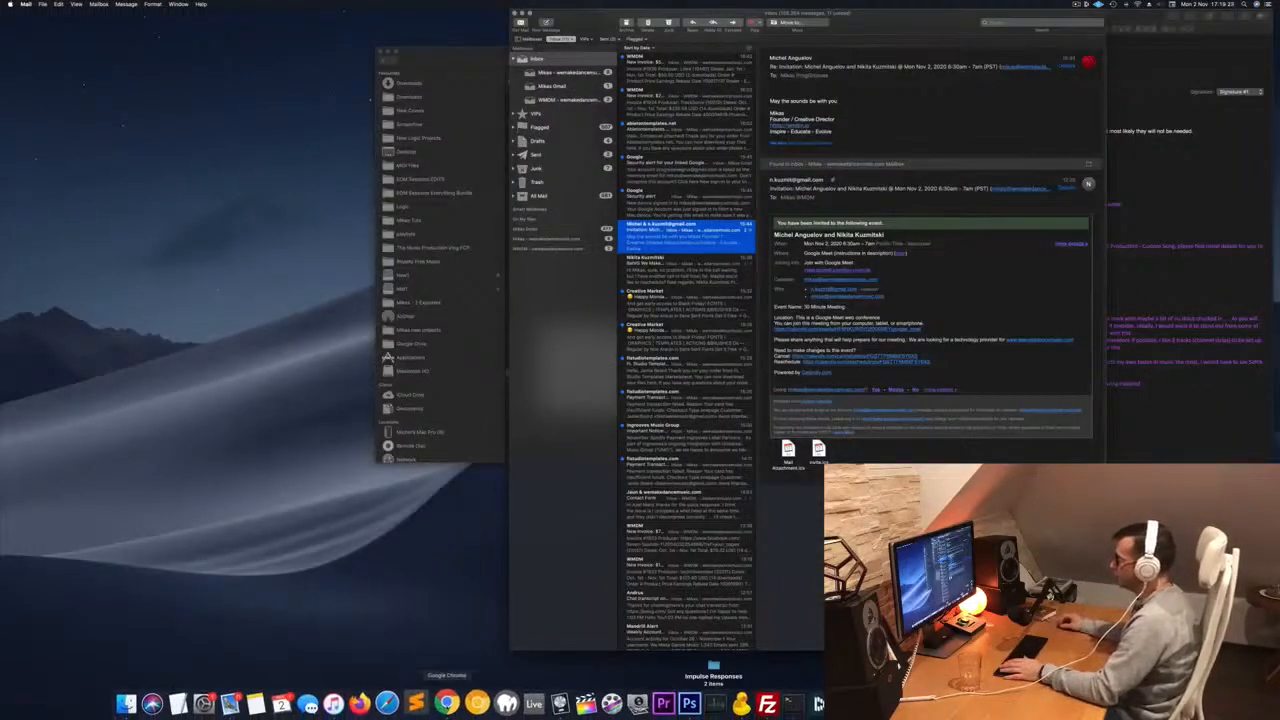
{"action": "left_click", "coordinate": [552, 704]}
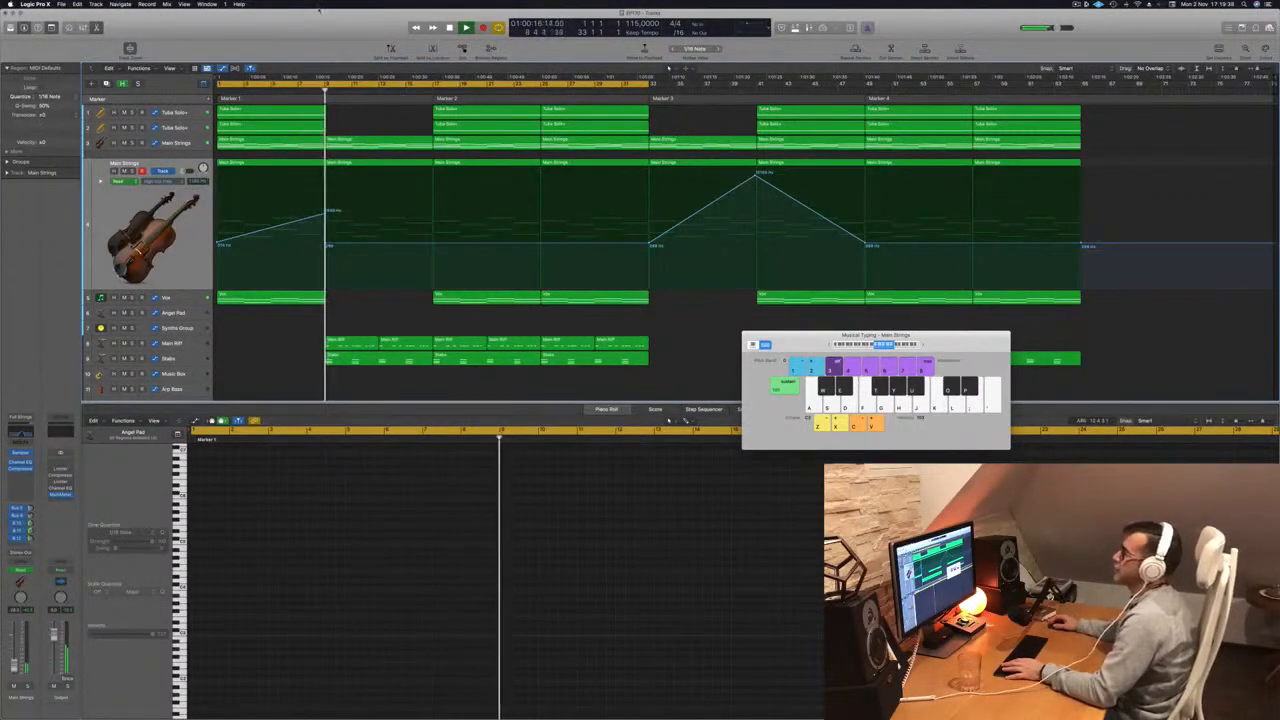
- On the lower Main Strings track, slightly lower the High Cut automation point at bar 9 and raise the curve at bar 17
{"action": "key", "text": "Return"}
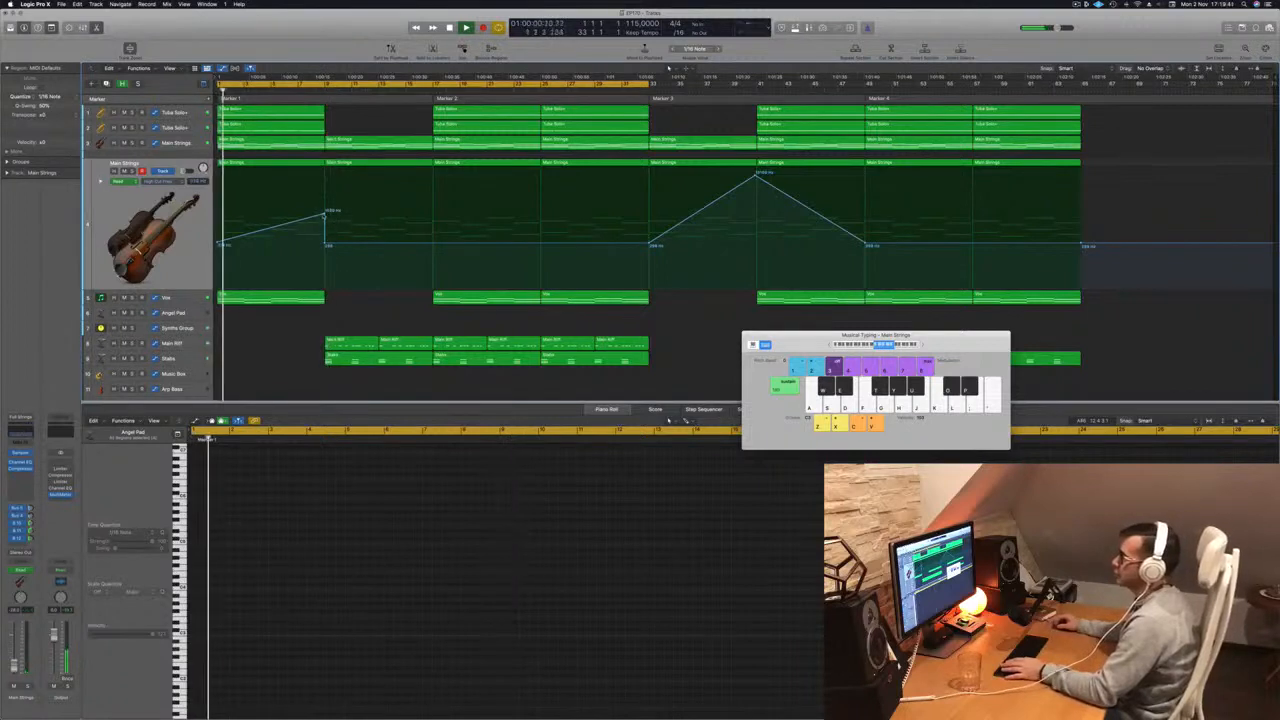
{"action": "left_click_drag", "start_coordinate": [324, 214], "coordinate": [324, 249]}
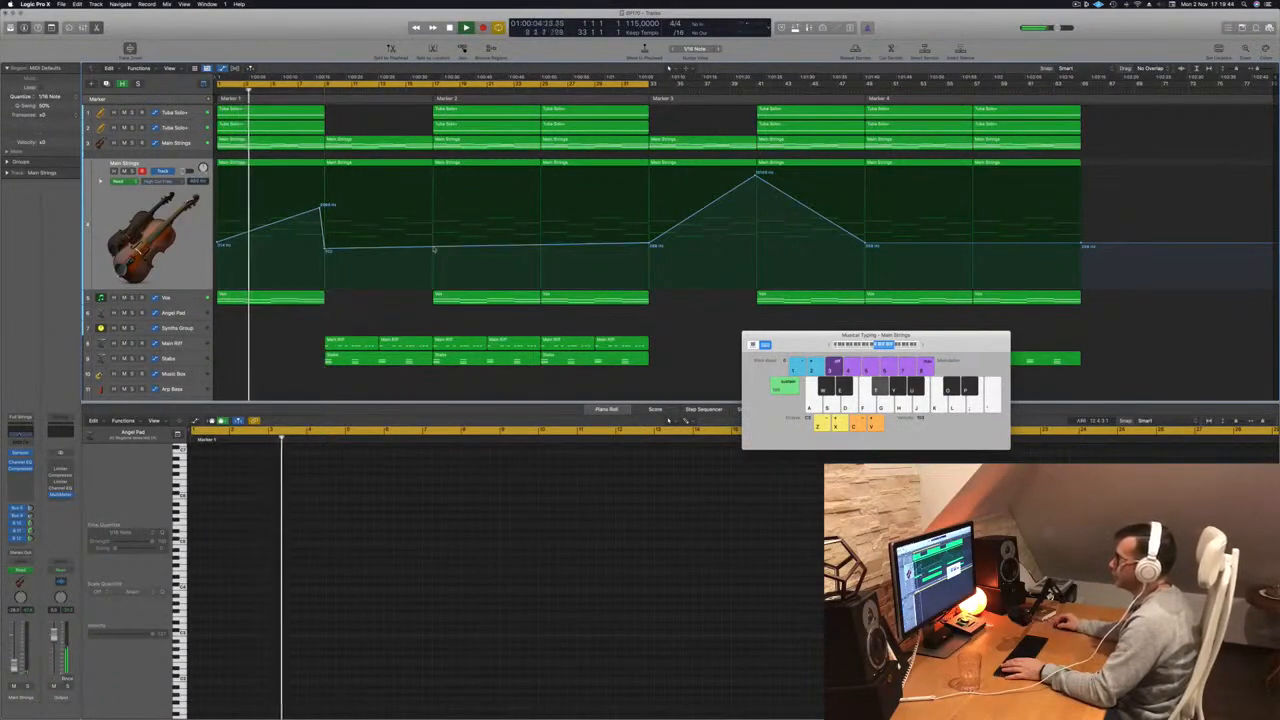
{"action": "left_click_drag", "start_coordinate": [433, 246], "coordinate": [434, 238]}
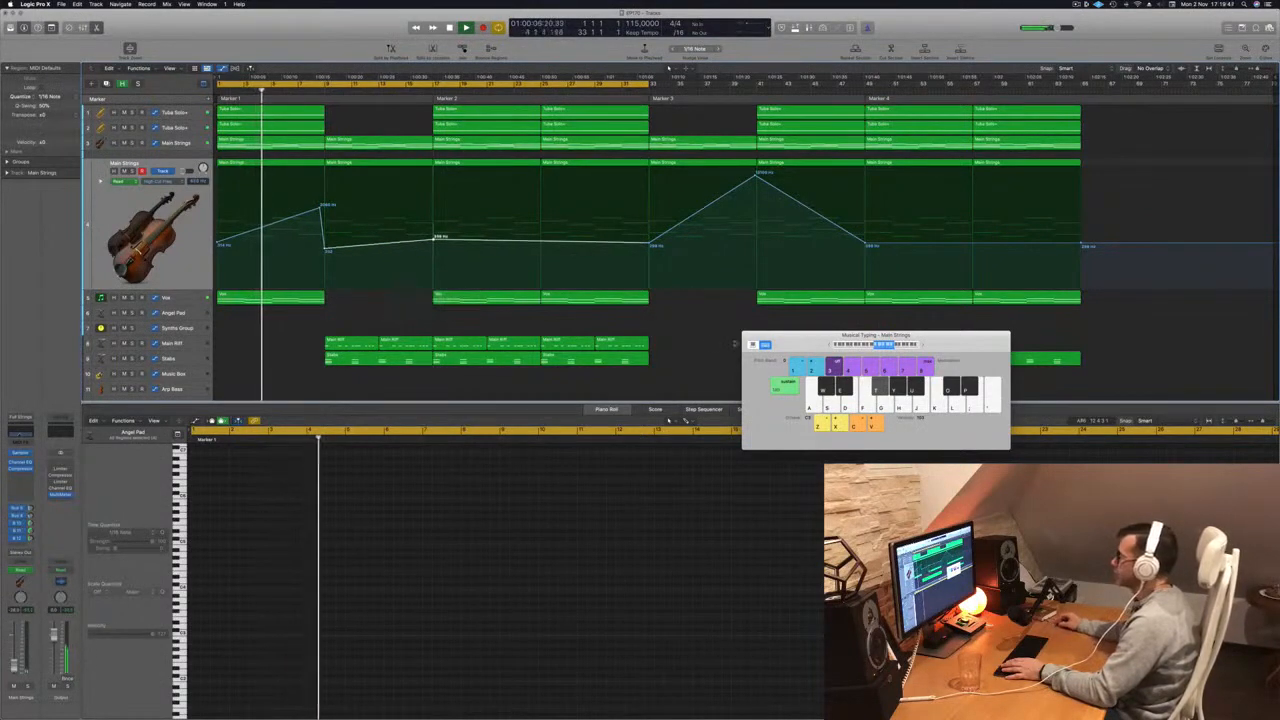
- Close the Musical Typing window and lower the High Cut automation peak just before bar 9 on the lower Main Strings track
{"action": "left_click_drag", "start_coordinate": [838, 338], "coordinate": [752, 338]}
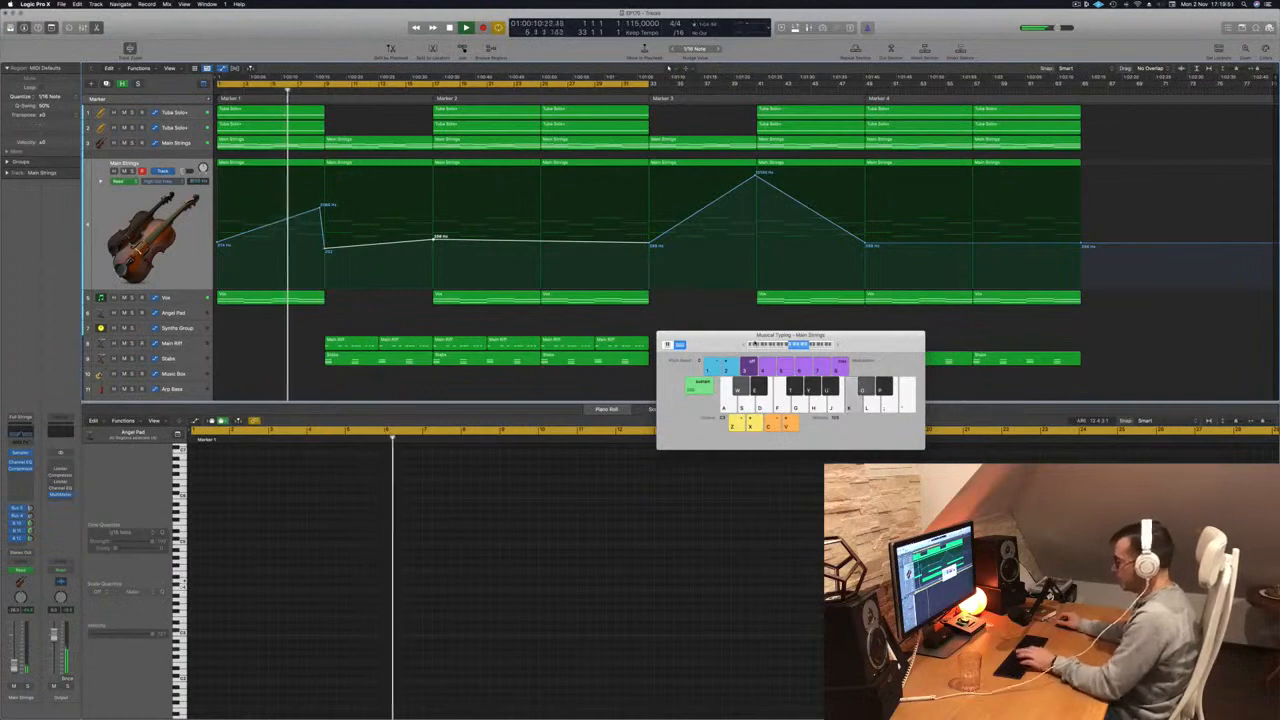
{"action": "key", "text": "super+k"}
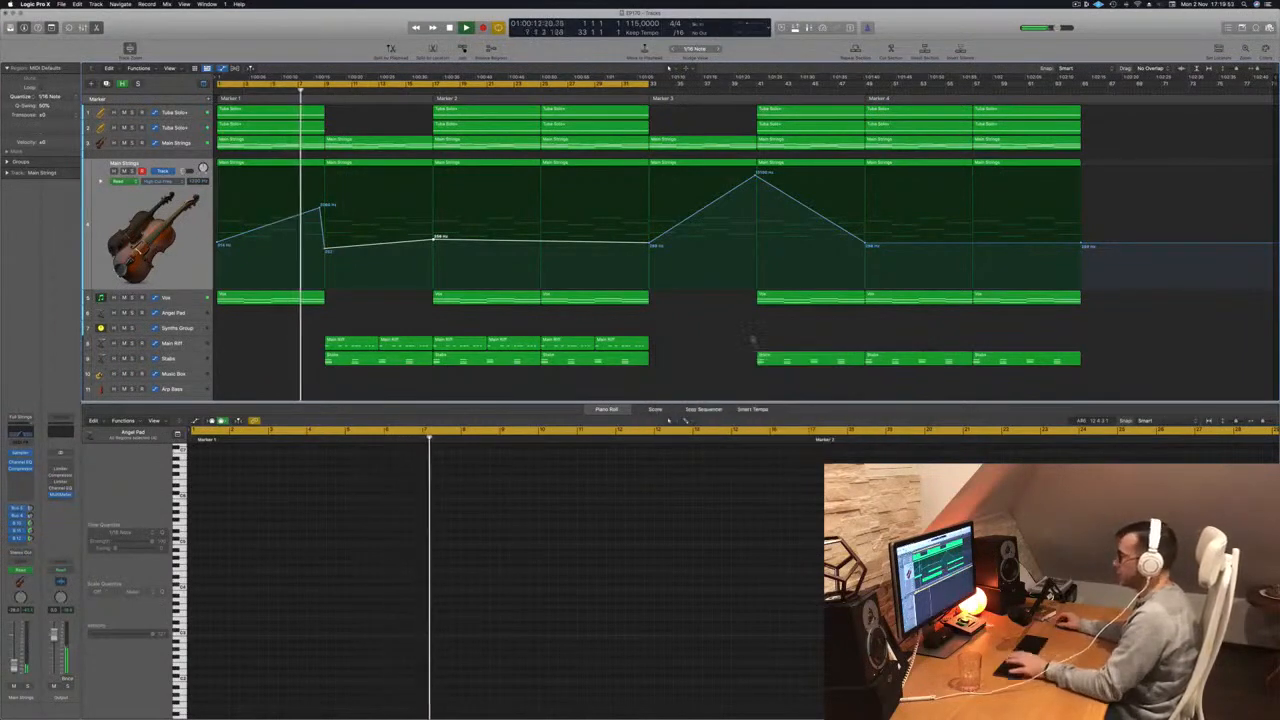
{"action": "key", "text": "super+Right"}
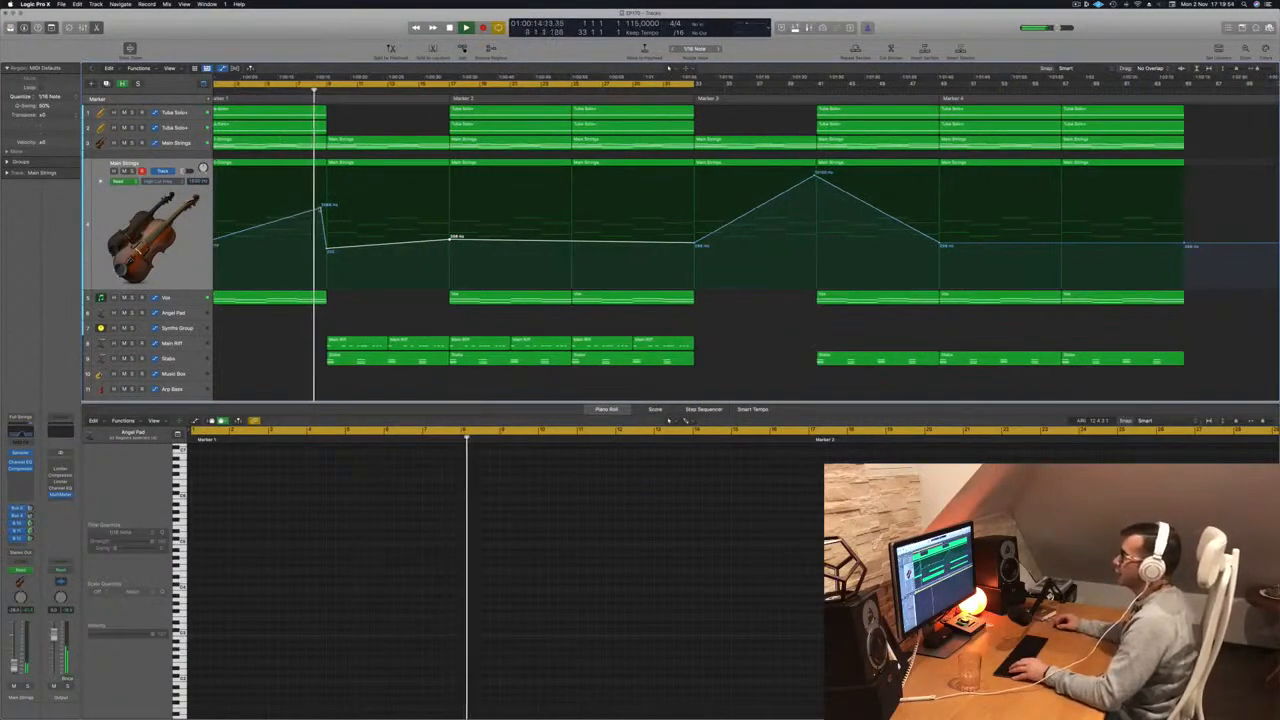
{"action": "left_click_drag", "start_coordinate": [321, 207], "coordinate": [323, 232]}
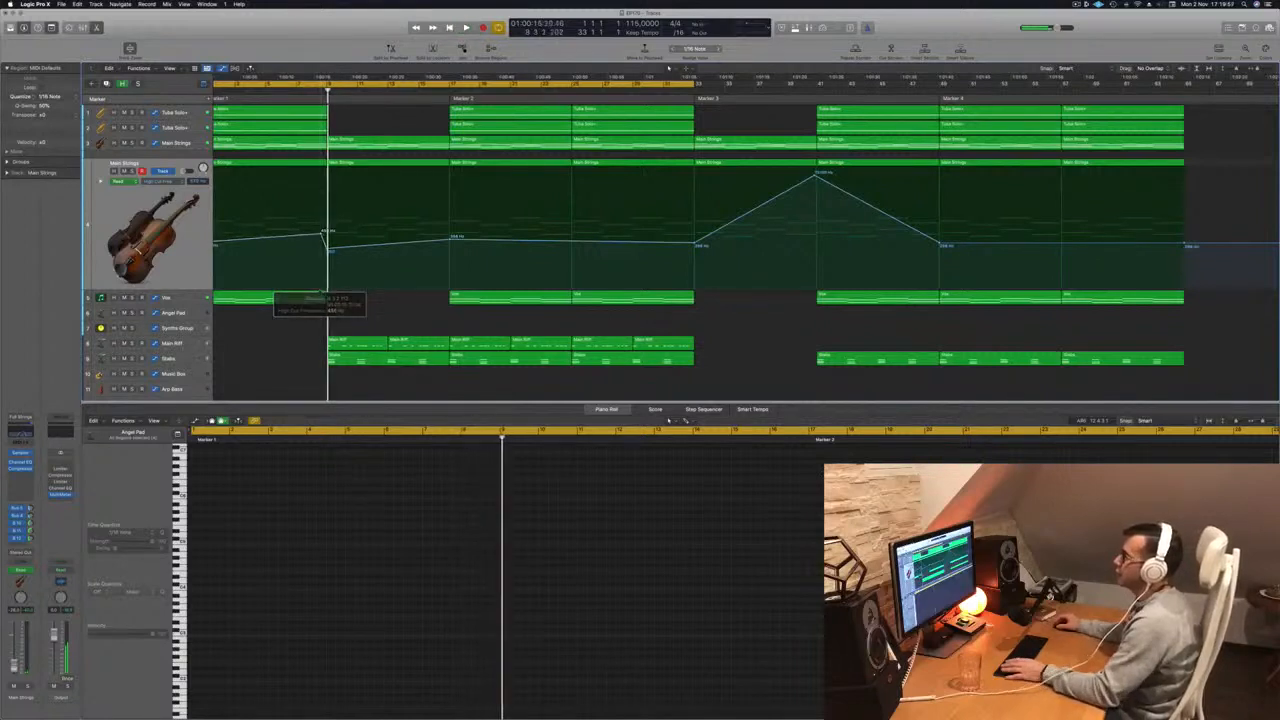
- Replay from the start and lower the upper Main Strings track's High Cut automation peak just before bar 9
{"action": "key", "text": "Return"}
{"action": "key", "text": "Up"}
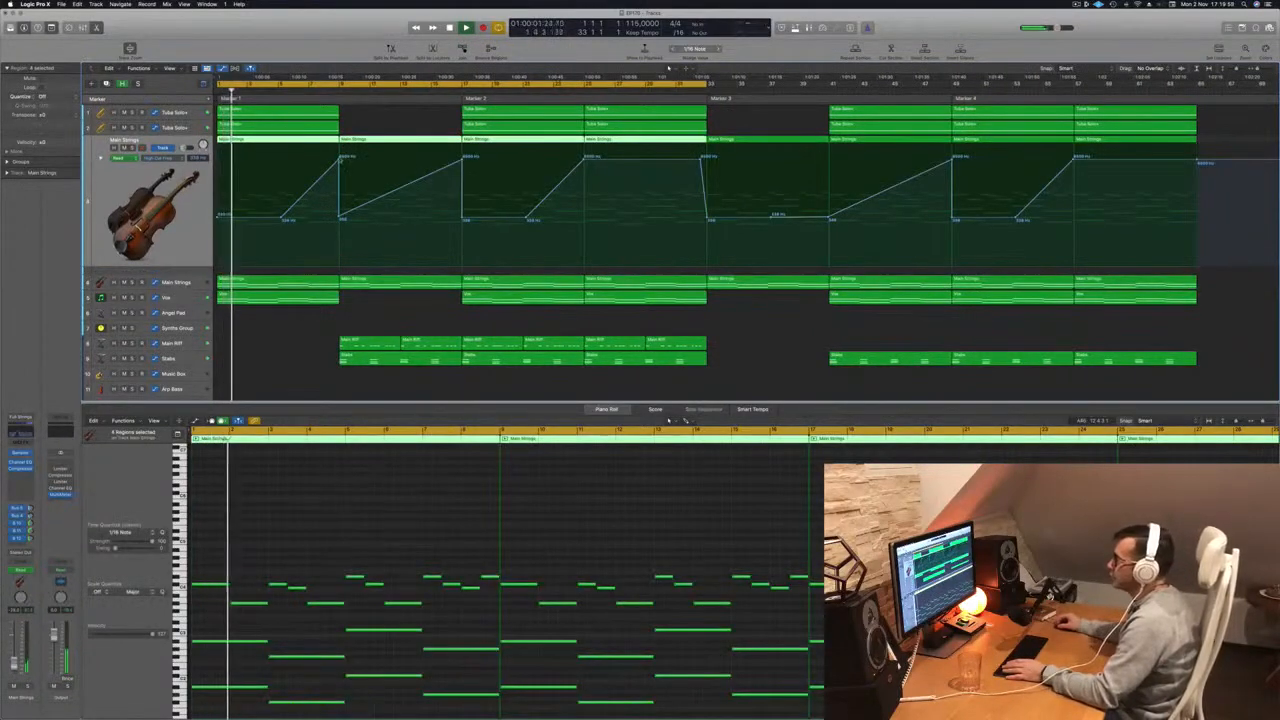
{"action": "key", "text": "super+shift+a"}
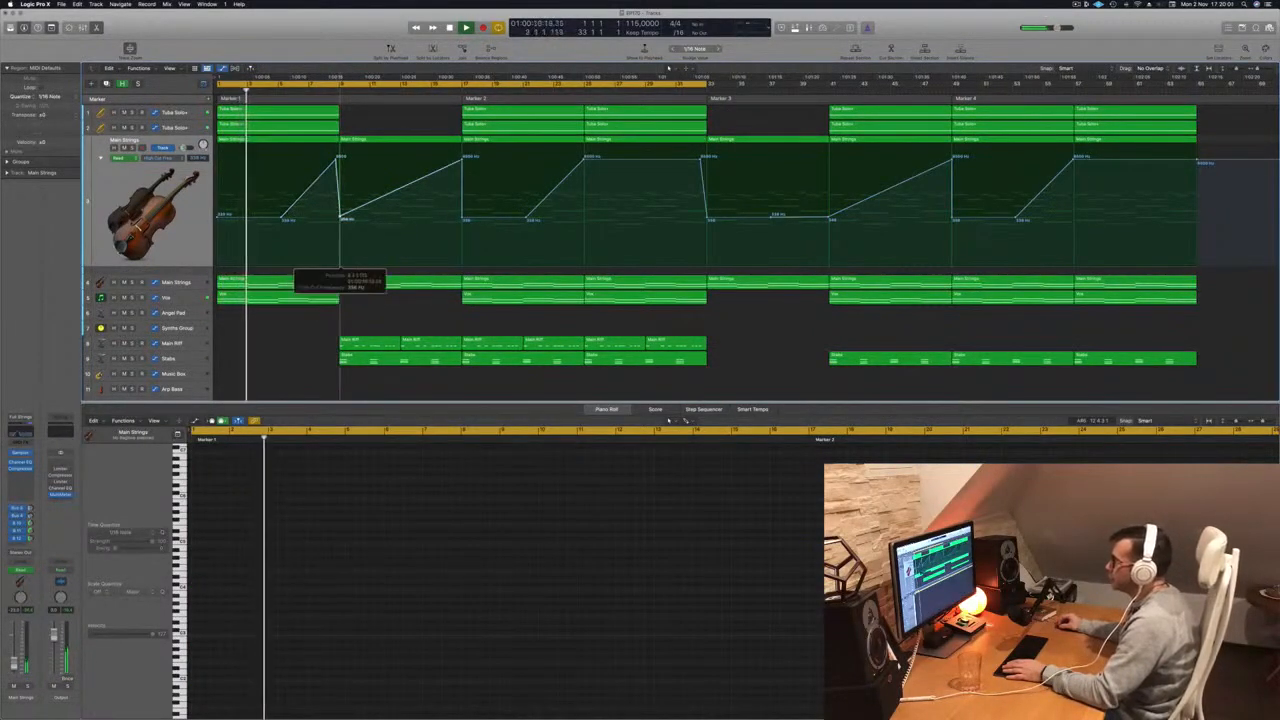
{"action": "left_click_drag", "start_coordinate": [337, 158], "coordinate": [336, 201]}
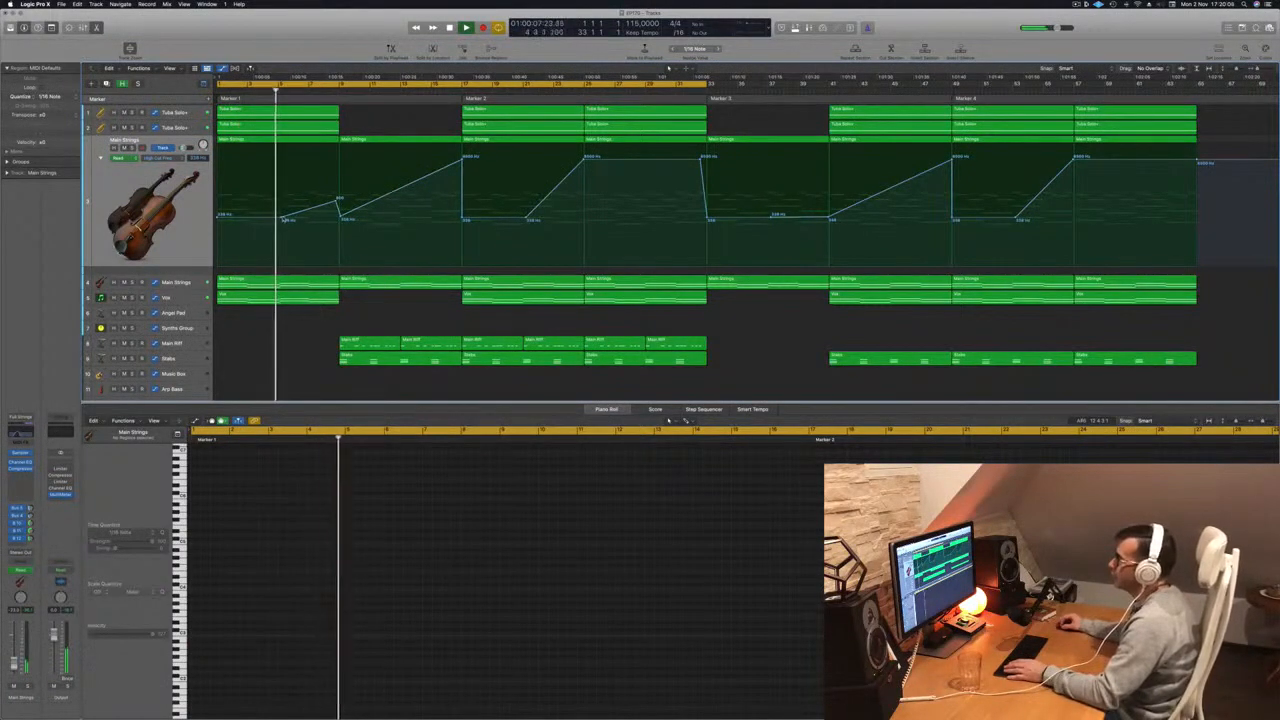
{"action": "key", "text": "super+Left"}
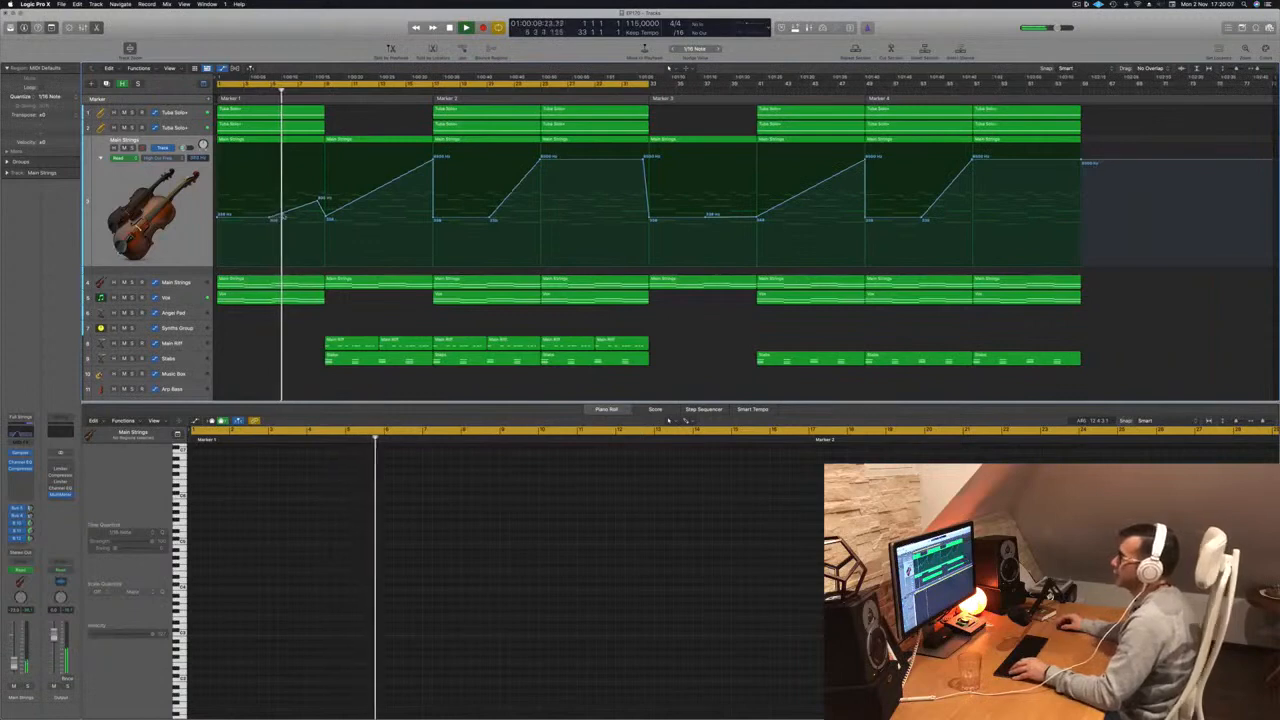
- Check the Main Riff track's Channel EQ and delete the track's High Cut automation
{"action": "scroll", "coordinate": [297, 237], "scroll_direction": "down", "scroll_amount": 3}
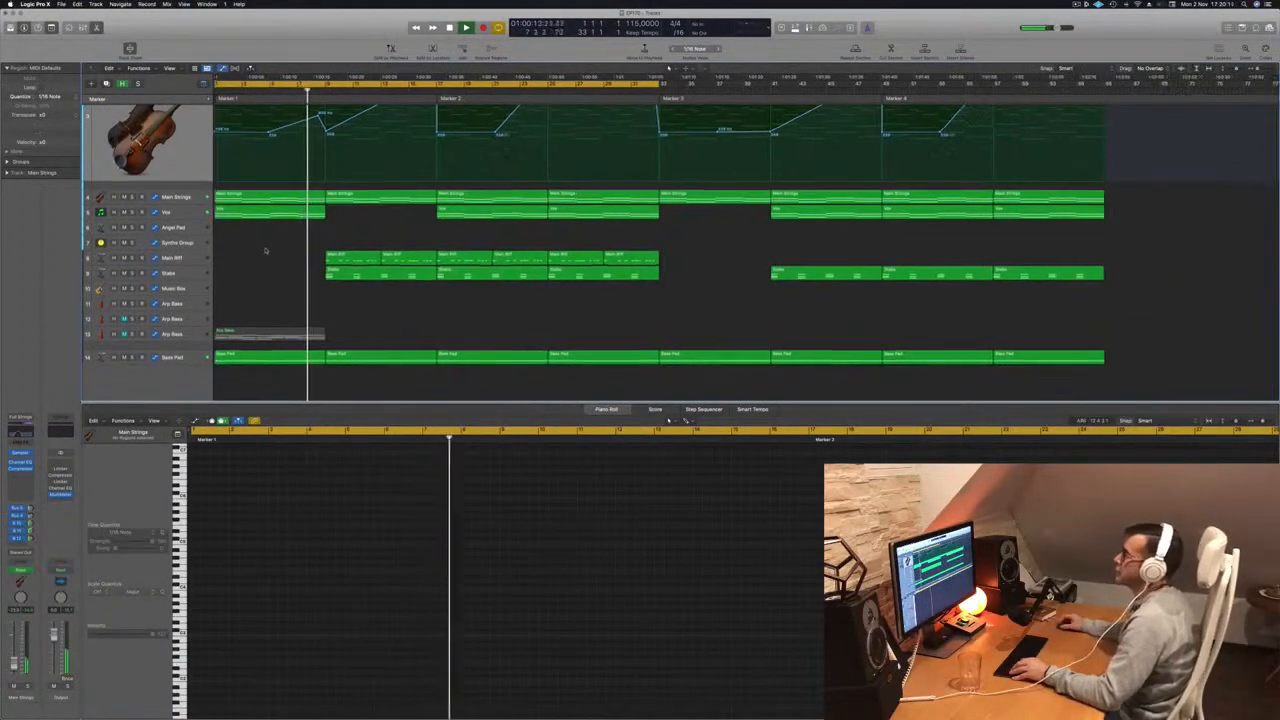
{"action": "left_click", "coordinate": [356, 260]}
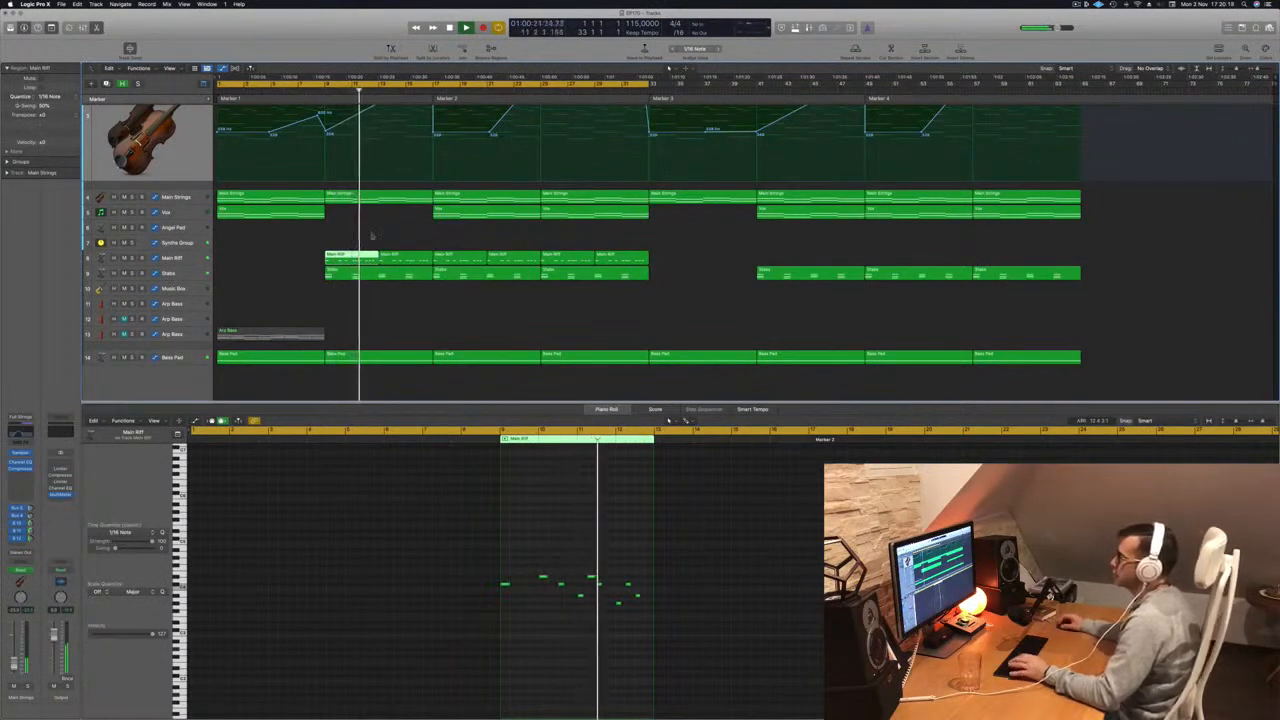
{"action": "left_click", "coordinate": [176, 258]}
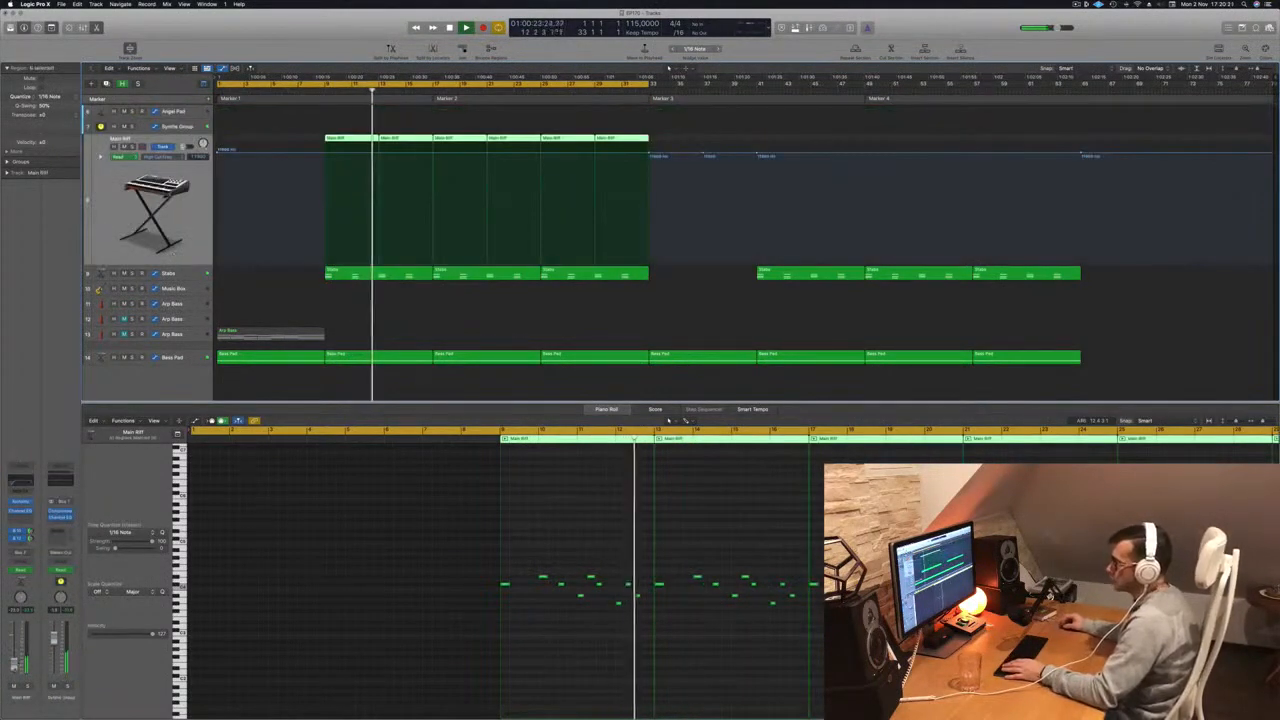
{"action": "key", "text": "v"}
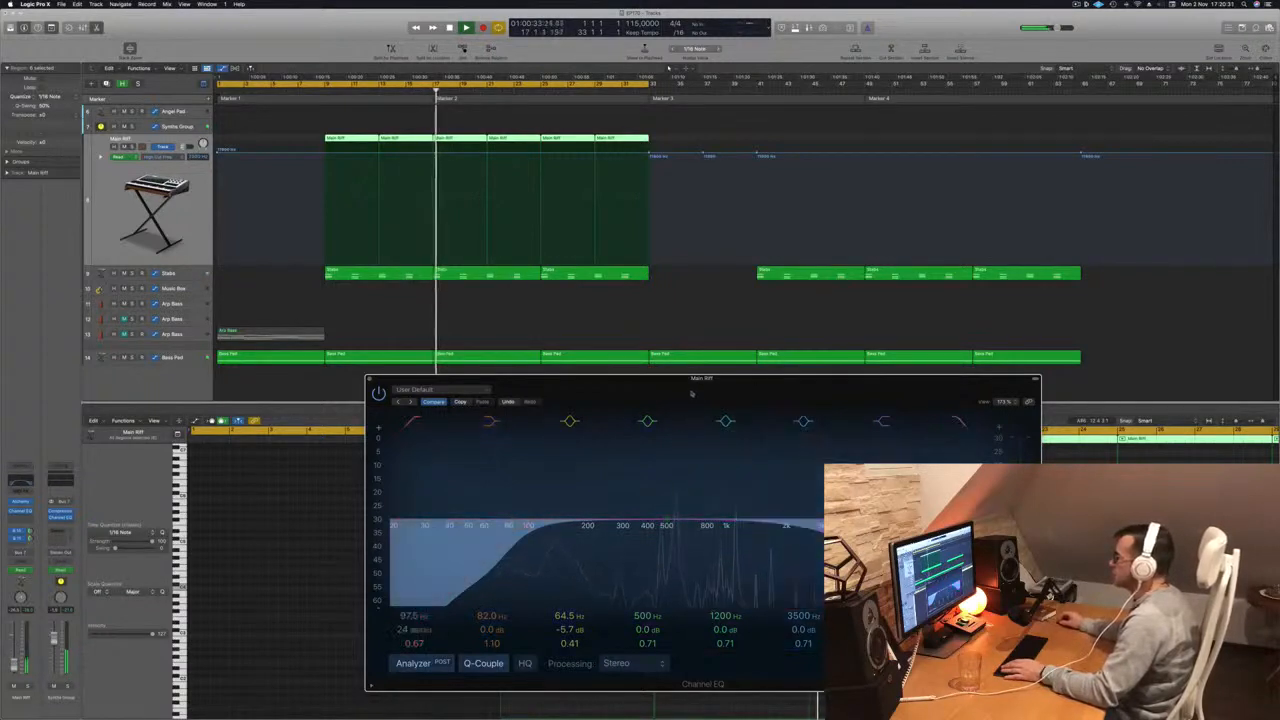
{"action": "left_click_drag", "start_coordinate": [702, 378], "coordinate": [929, 351]}
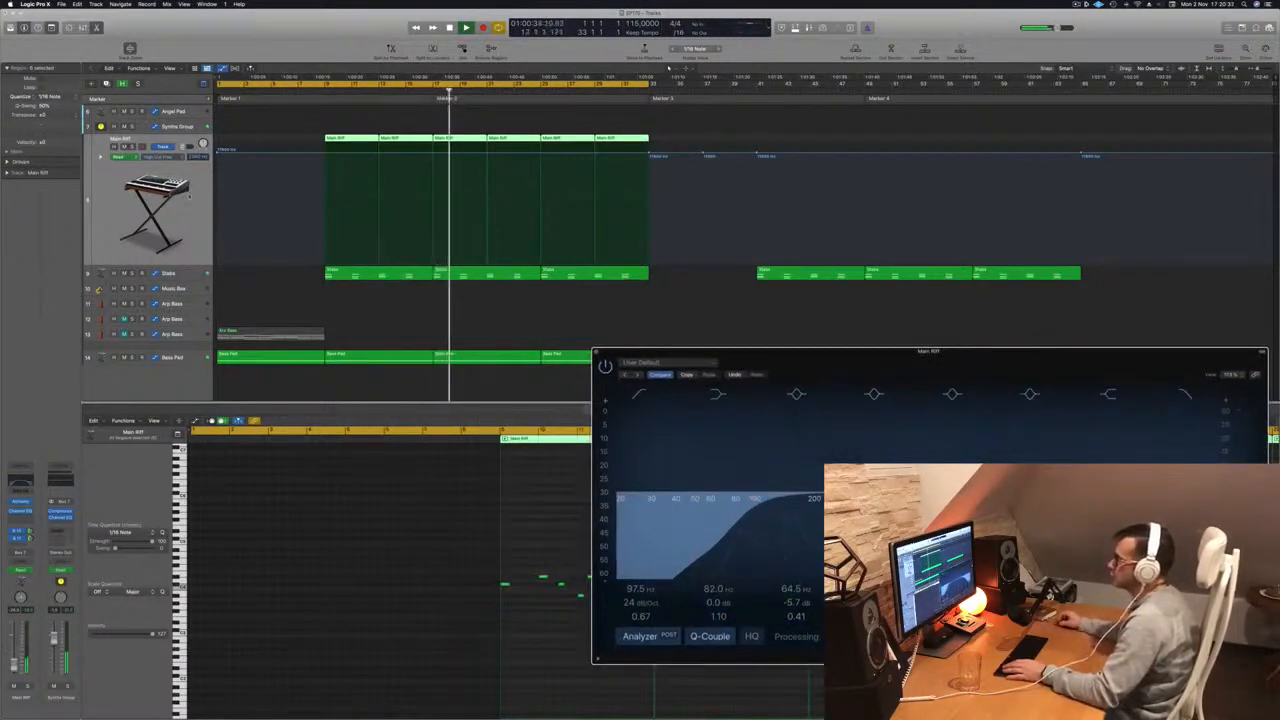
{"action": "key", "text": "ctrl+super+BackSpace"}
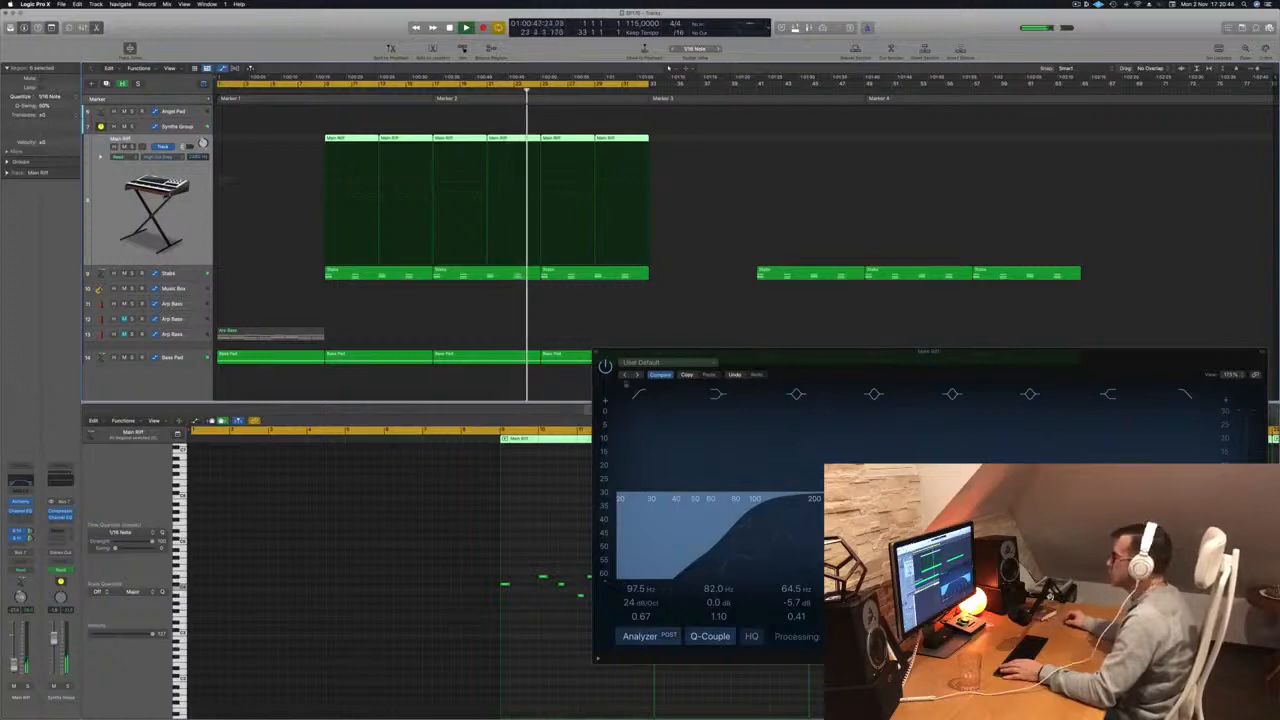
{"action": "left_click_drag", "start_coordinate": [875, 358], "coordinate": [260, 341]}
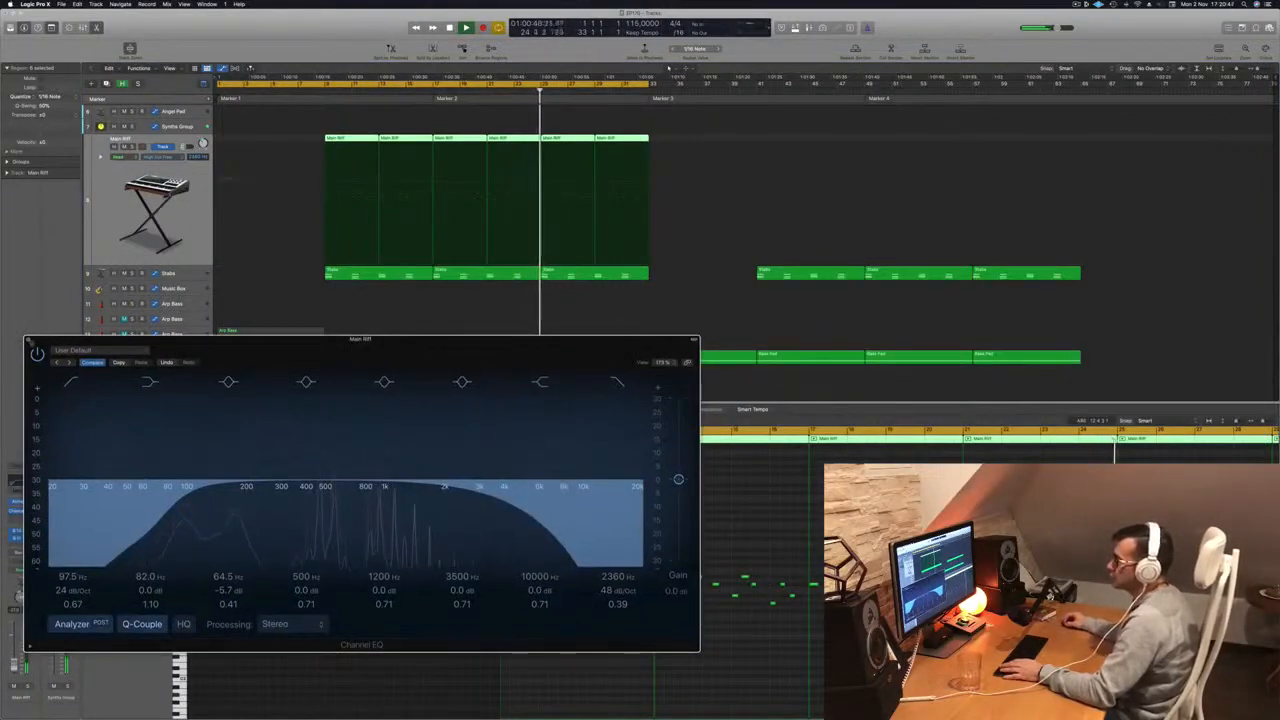
{"action": "left_click", "coordinate": [29, 341]}
{"action": "scroll", "coordinate": [563, 226], "scroll_direction": "up", "scroll_amount": 5}
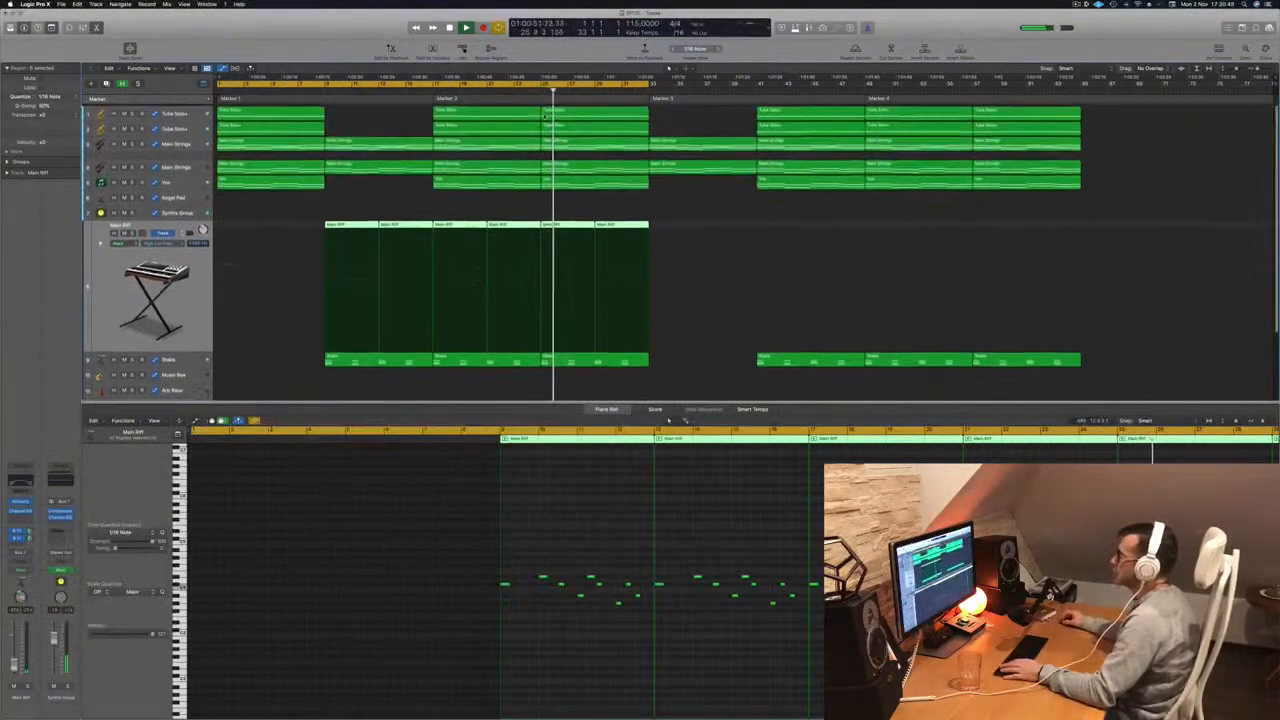
- Delete the last two Main Riff regions in Marker 2, bars 25 to 33, and briefly audition the track soloed
{"action": "left_click", "coordinate": [432, 90]}
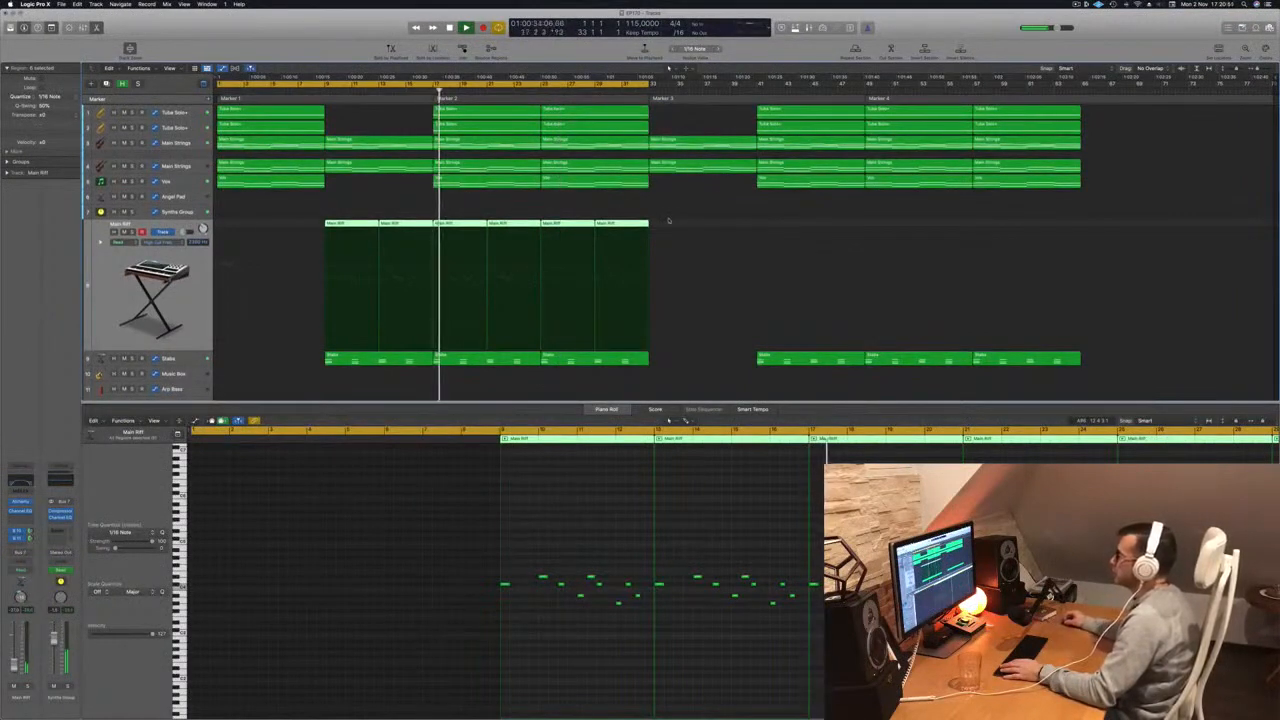
{"action": "left_click", "coordinate": [566, 224]}
{"action": "key", "text": "Delete"}
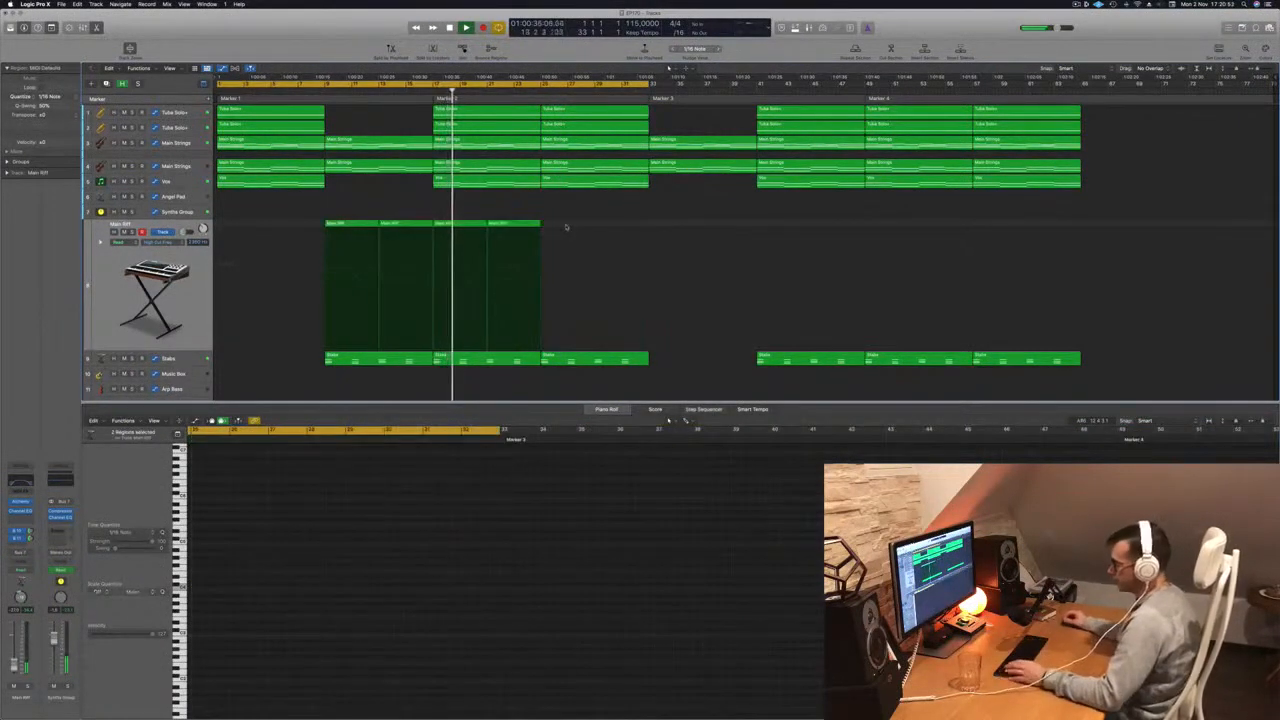
{"action": "left_click", "coordinate": [170, 291]}
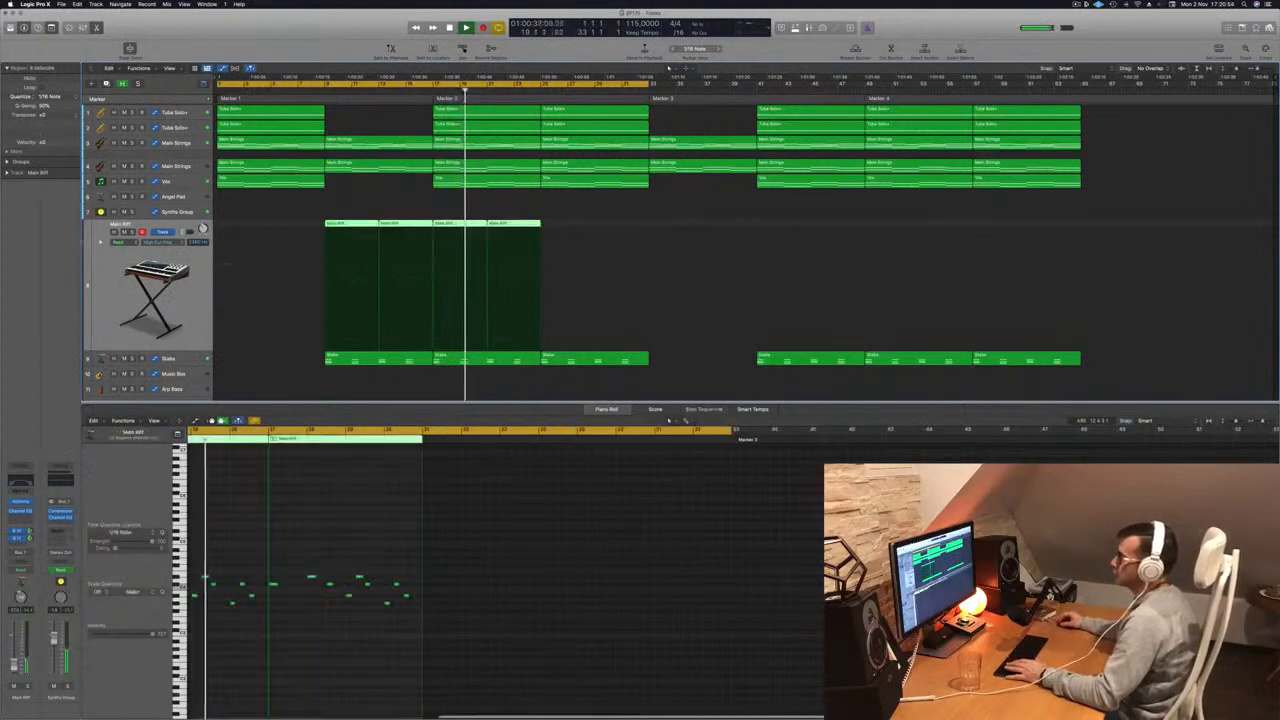
{"action": "left_click", "coordinate": [132, 232]}
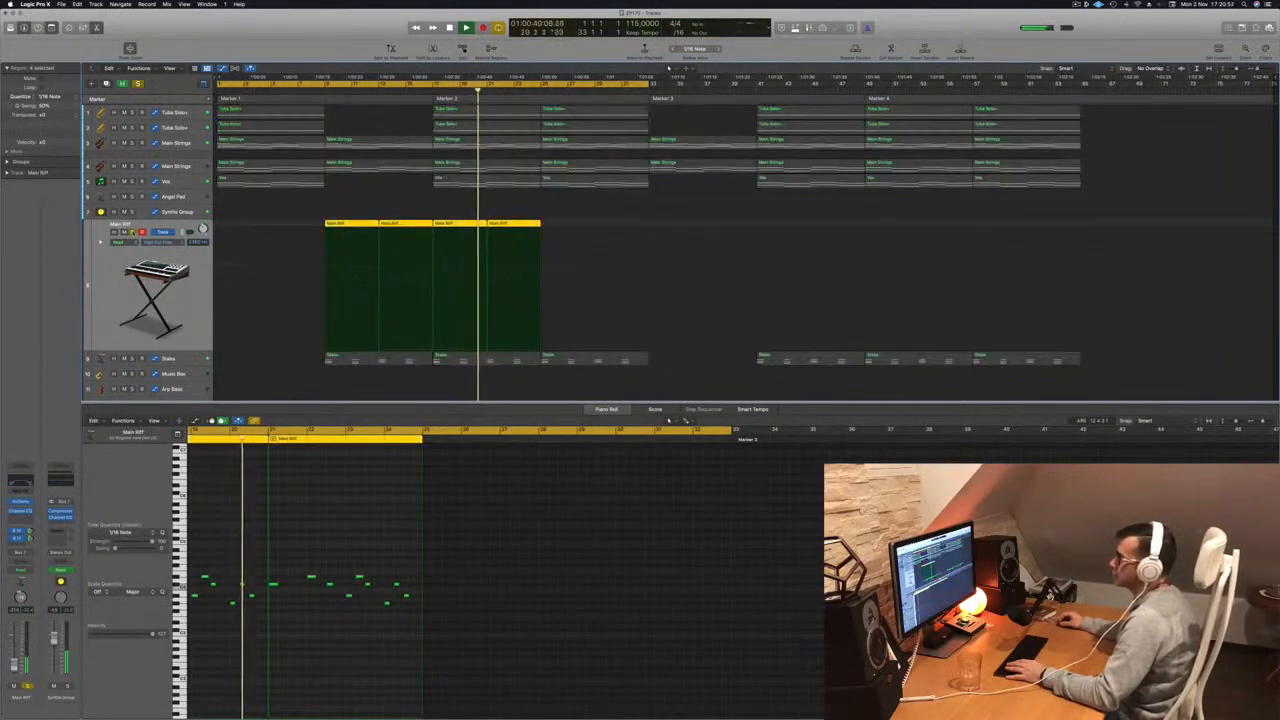
{"action": "left_click", "coordinate": [132, 232]}
{"action": "scroll", "coordinate": [385, 320], "scroll_direction": "down", "scroll_amount": 1}
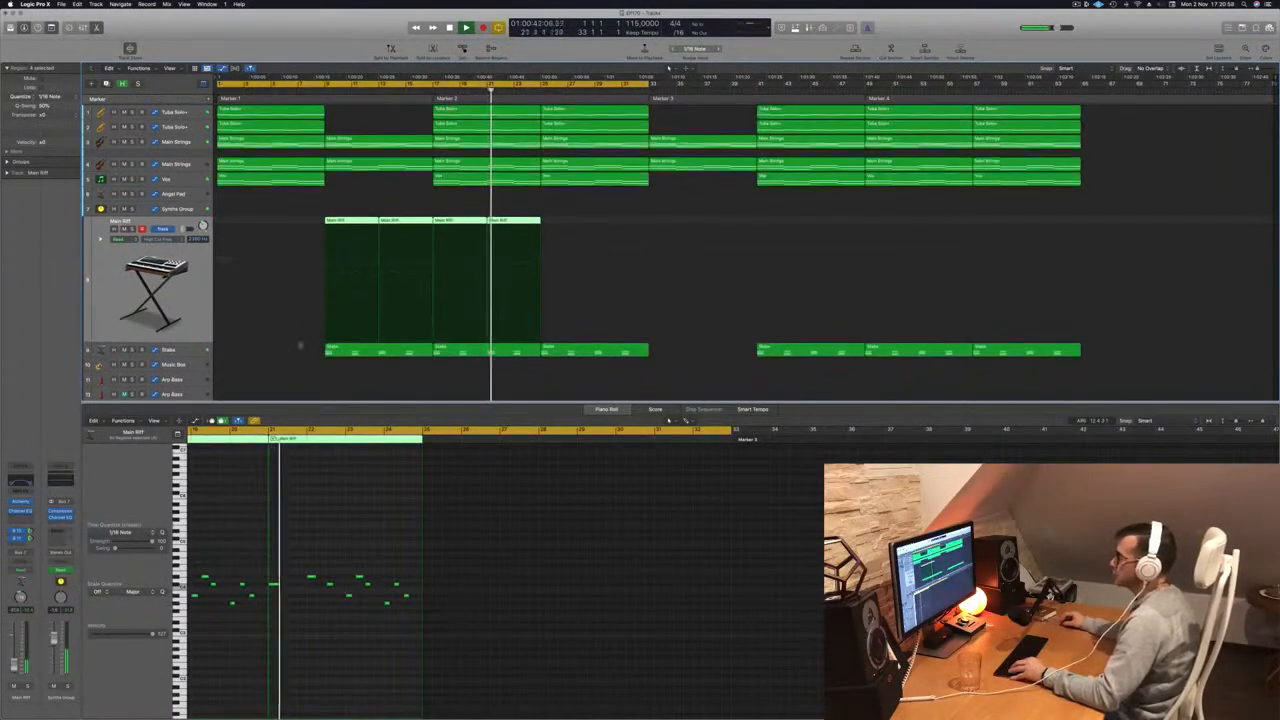
- Briefly audition the Stabs track soloed during playback, then return to the full mix
{"action": "key", "text": "super+Up"}
{"action": "left_click", "coordinate": [132, 337]}
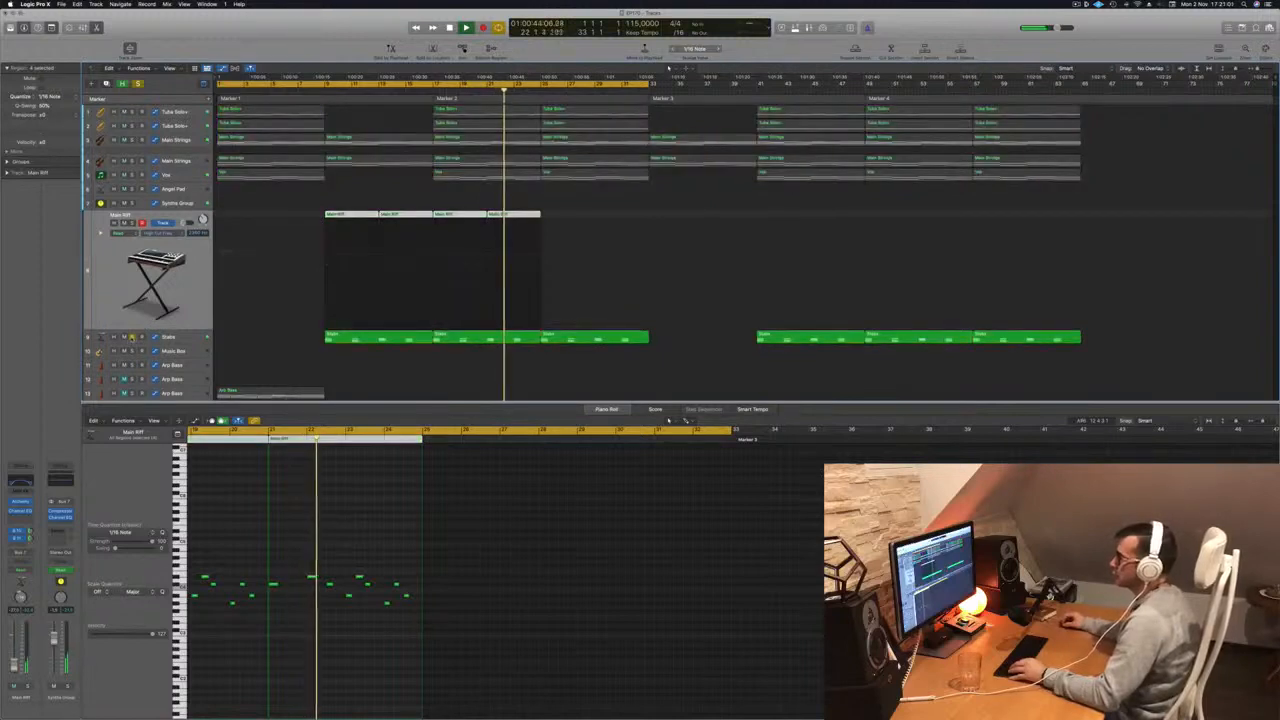
{"action": "left_click", "coordinate": [132, 337]}
{"action": "key", "text": "super+Up"}
{"action": "key", "text": "super+Up"}
{"action": "key", "text": "super+Up"}
{"action": "key", "text": "super+Up"}
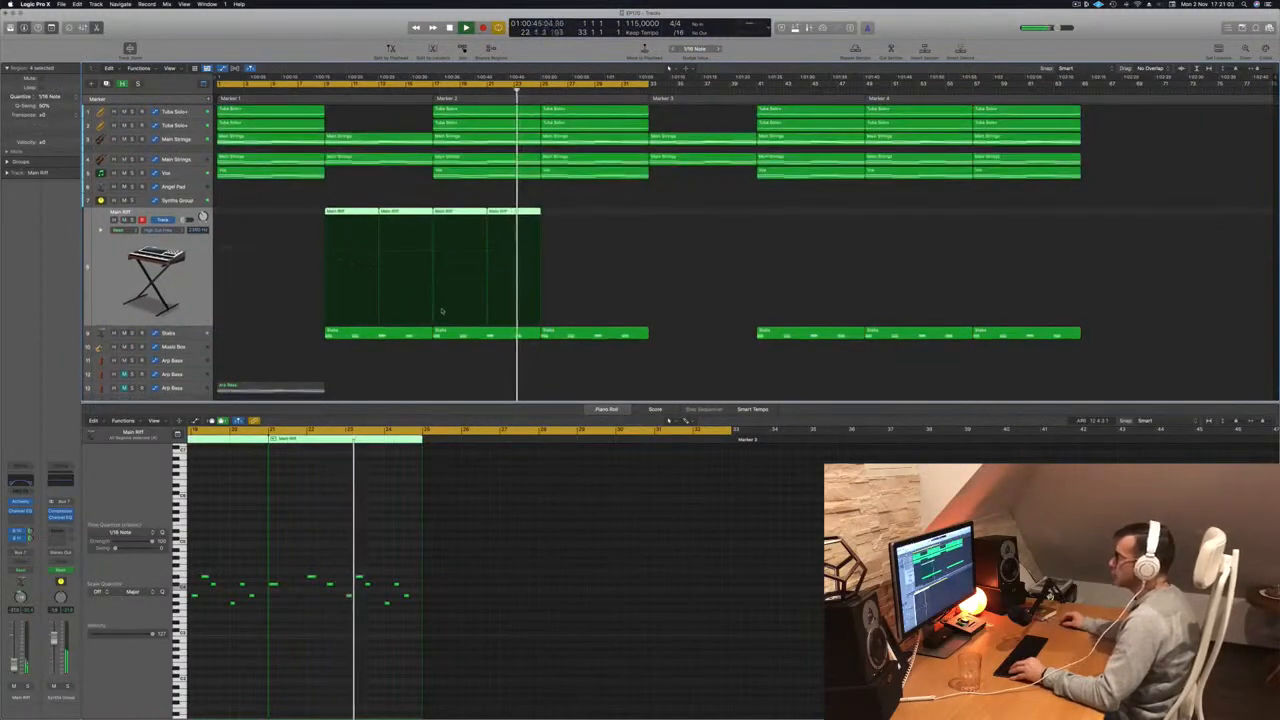
- Select the Music Box track, stop playback and open Musical Typing for playing the instrument
{"action": "left_click", "coordinate": [181, 317]}
{"action": "key", "text": "space"}
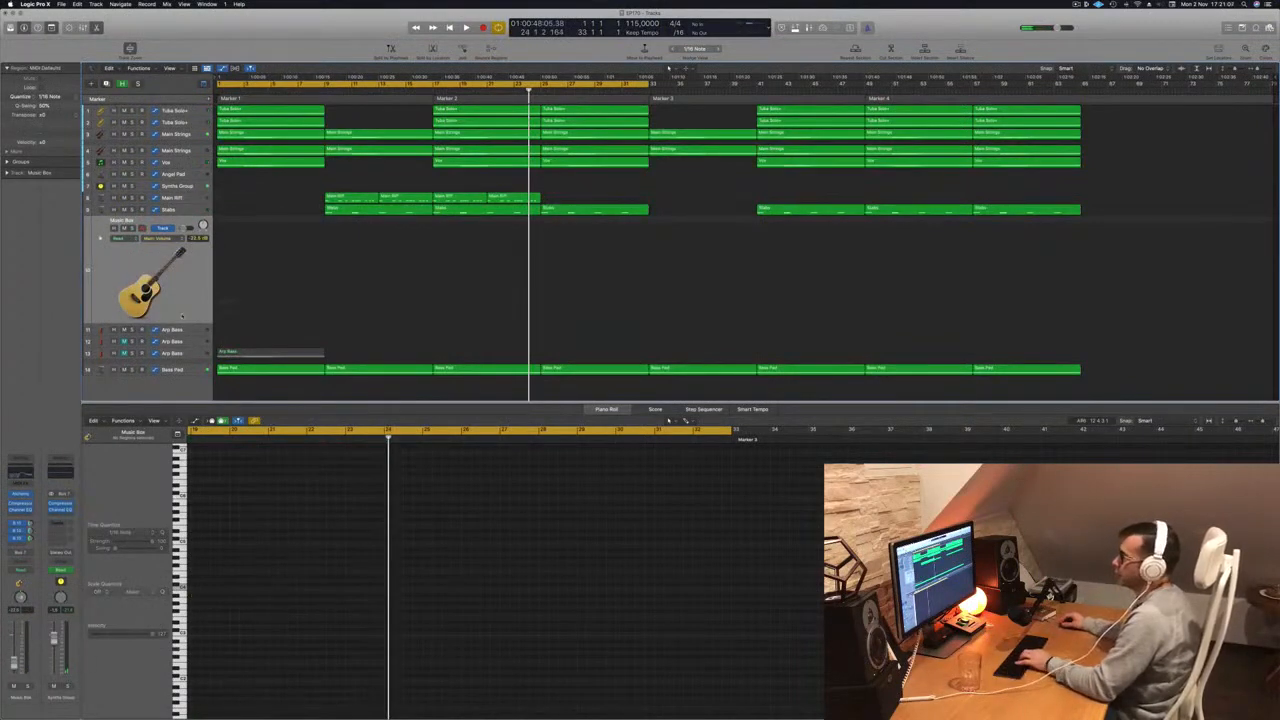
{"action": "key", "text": "h"}
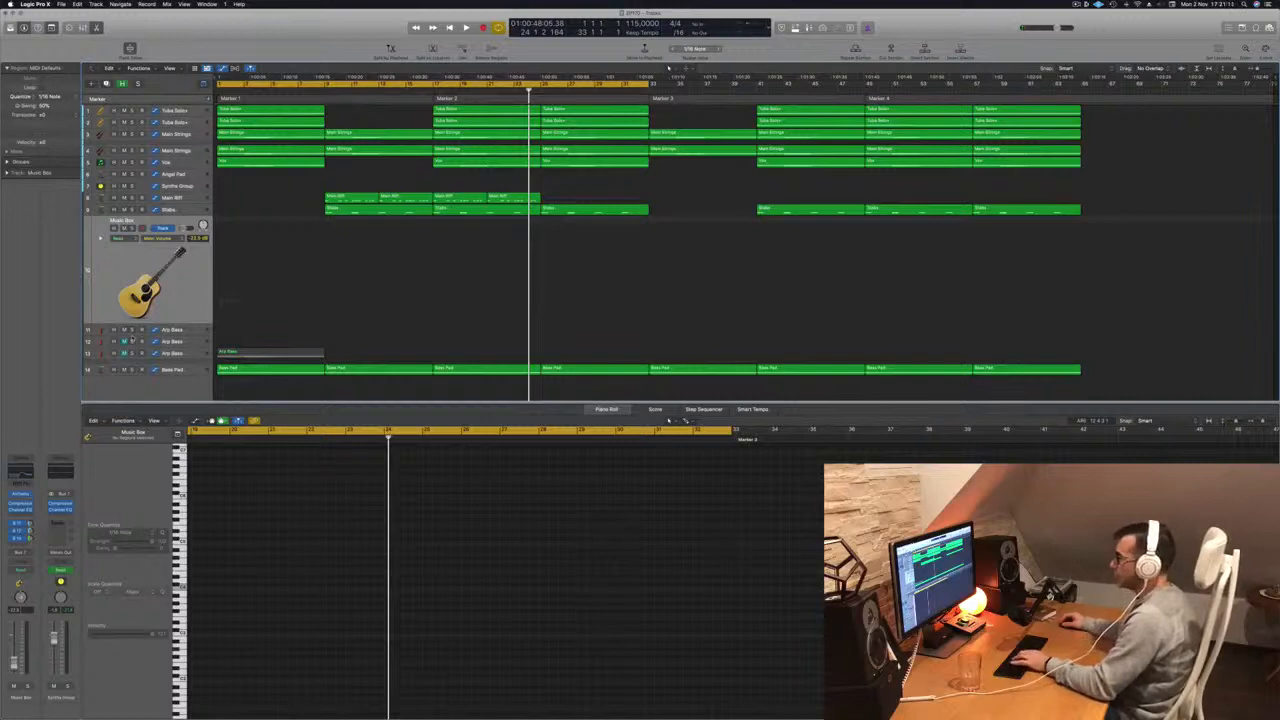
{"action": "key", "text": "y"}
{"action": "key", "text": "y"}
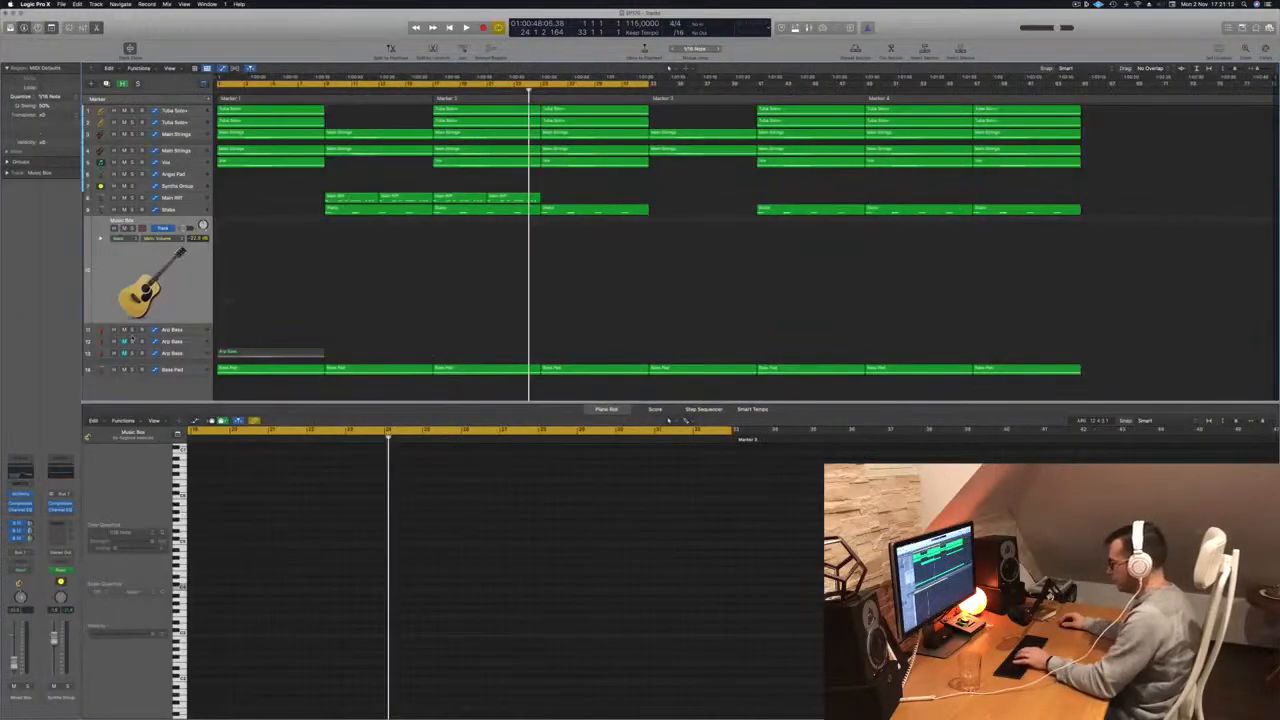
{"action": "key", "text": "o"}
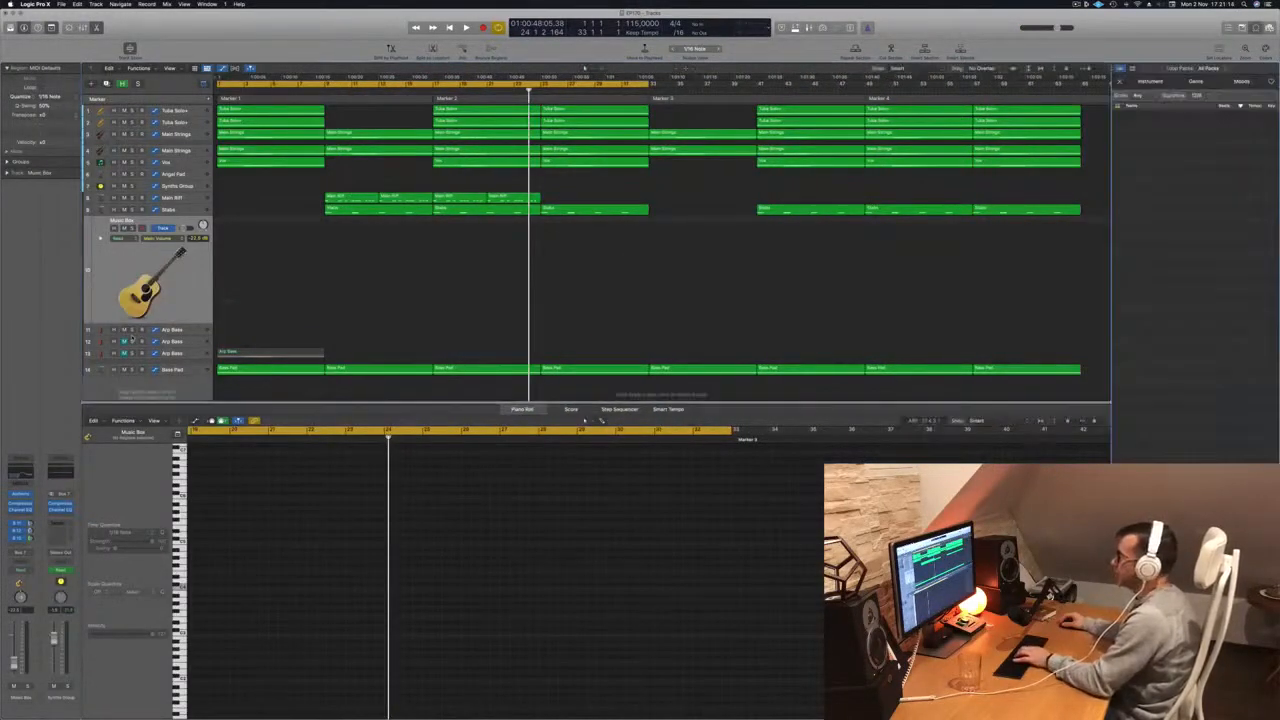
{"action": "key", "text": "o"}
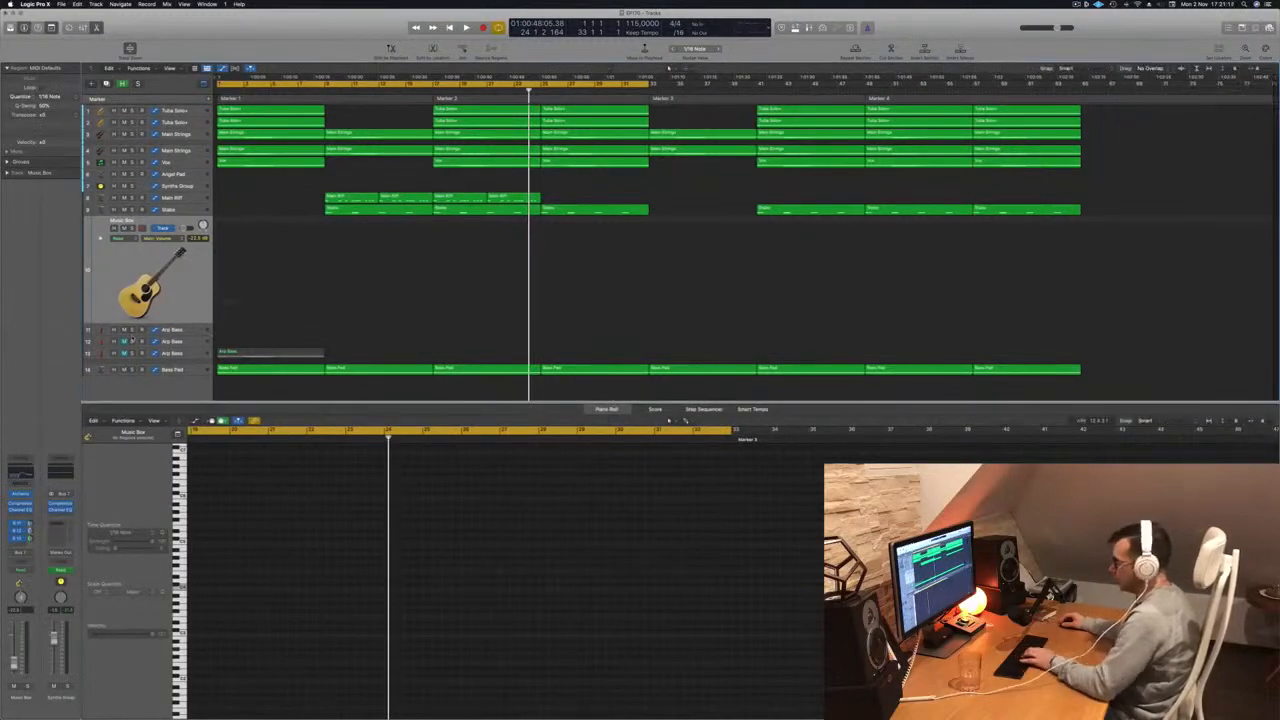
{"action": "key", "text": "super+k"}
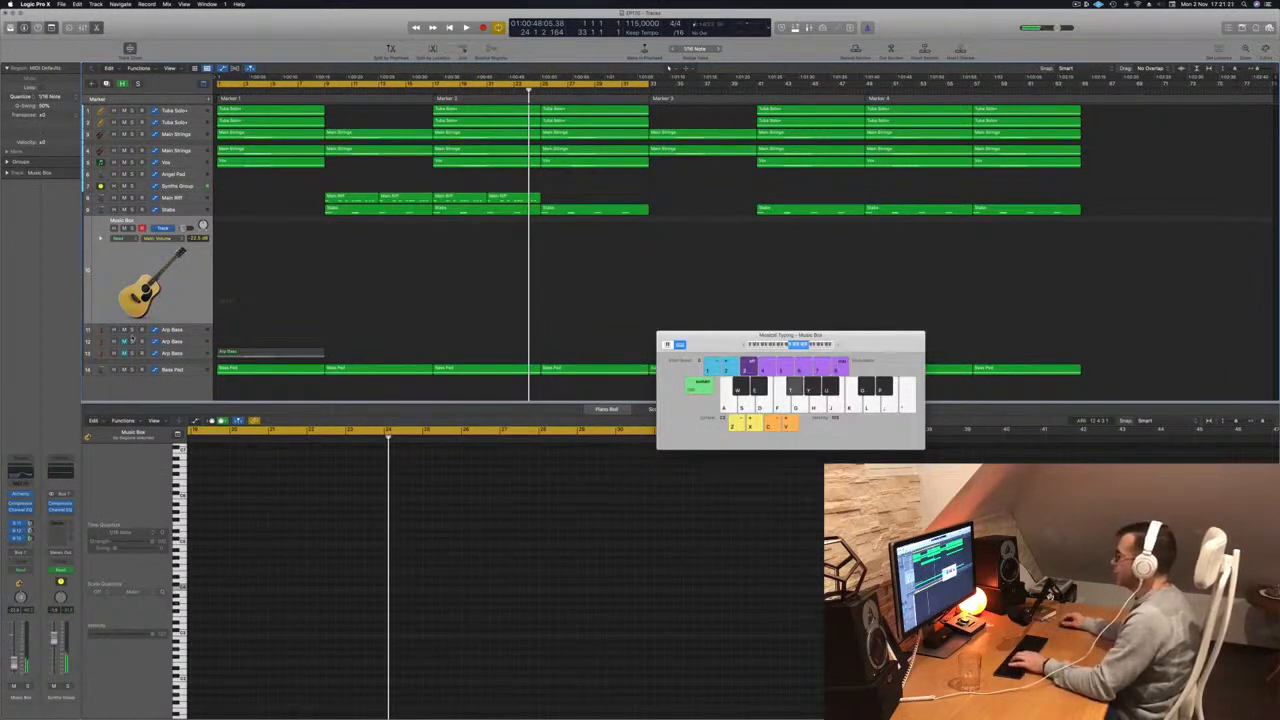
- Try recording a short Music Box take from the start of the song, play it back and delete the recorded region
{"action": "key", "text": "Return"}
{"action": "key", "text": "r"}
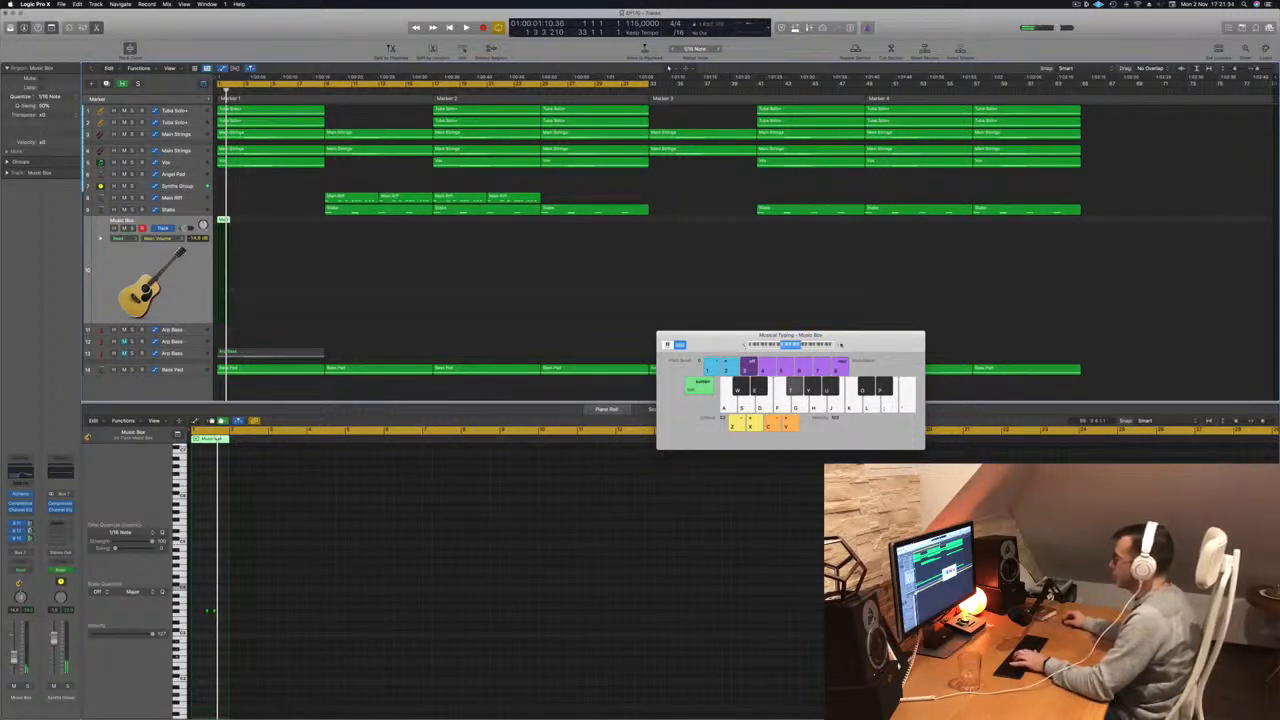
{"action": "key", "text": "space"}
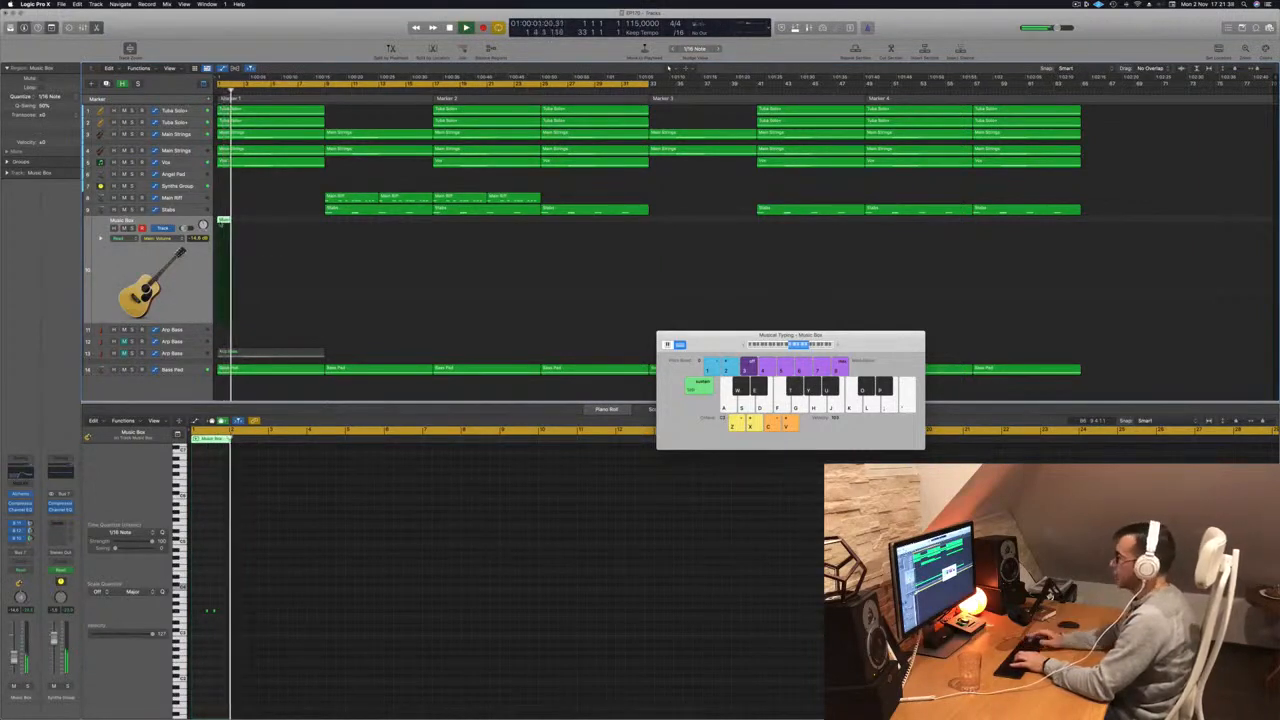
{"action": "key", "text": "Delete"}
- Try out Music Box notes over the Marker 2 playback with Musical Typing in different octaves, and close the Musical Typing window
{"action": "key", "text": "y"}
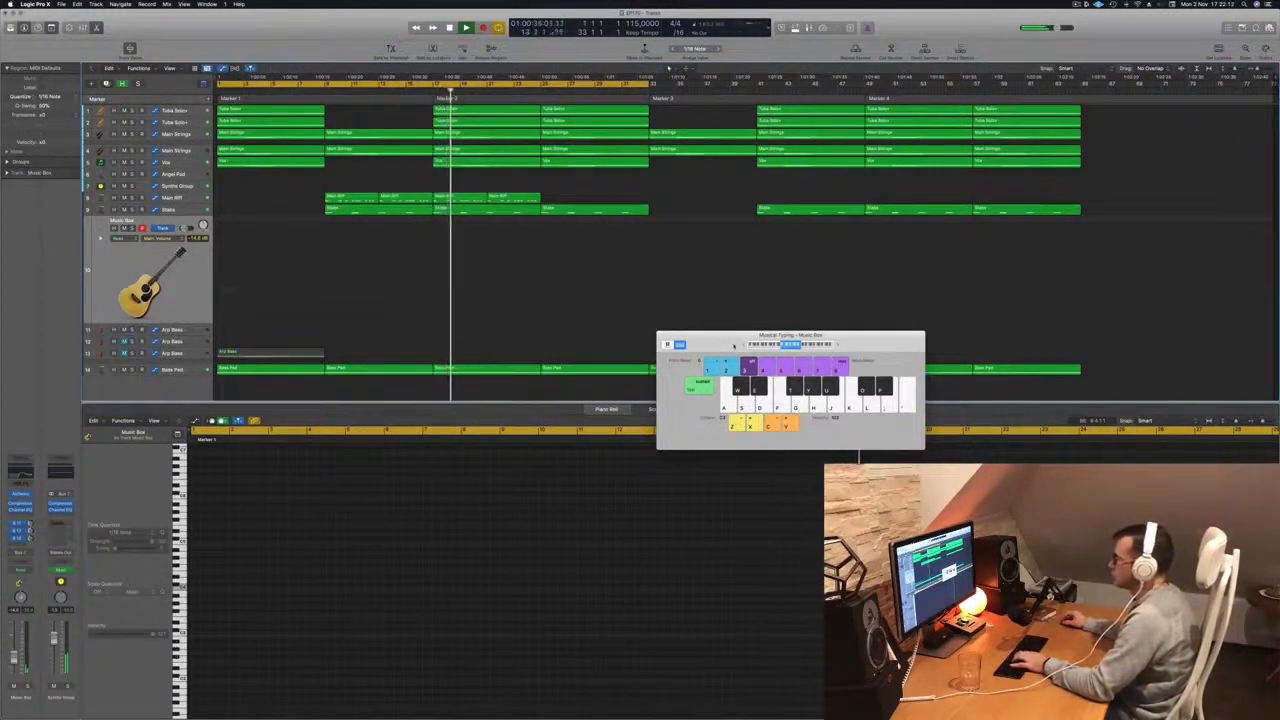
{"action": "key", "text": "y"}
{"action": "key", "text": "u"}
{"action": "key", "text": "t"}
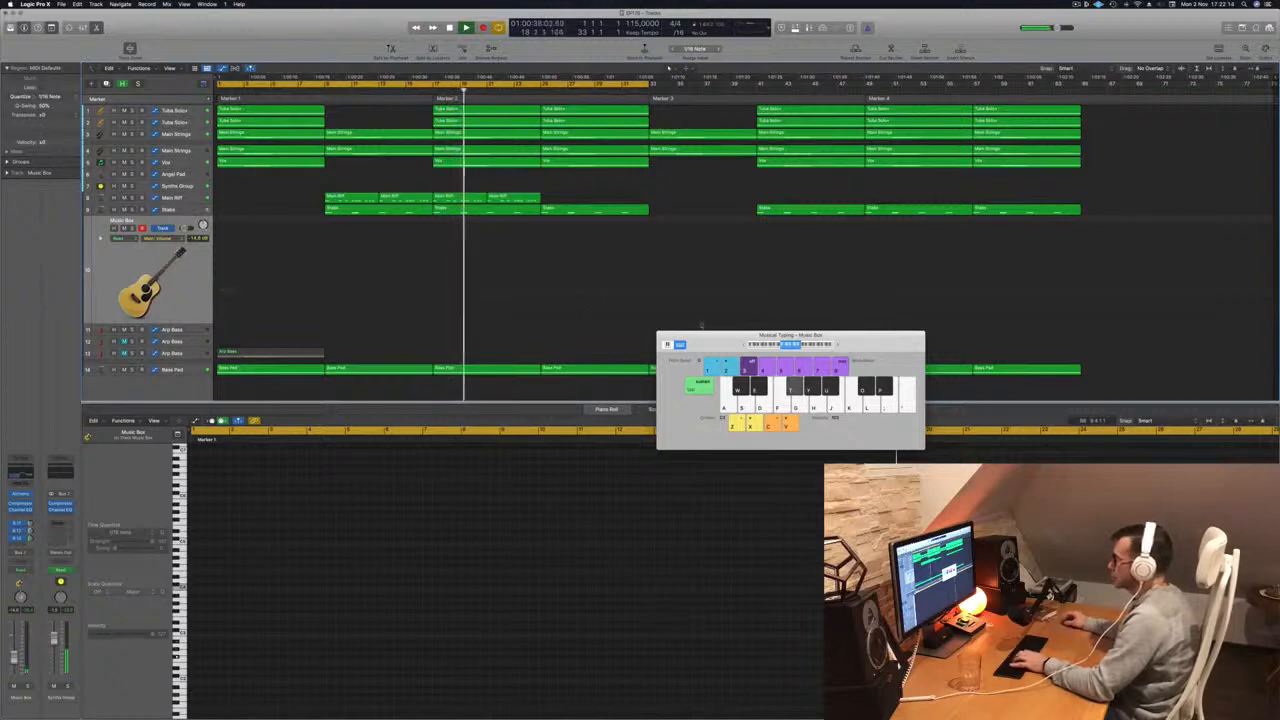
{"action": "key", "text": "y"}
{"action": "key", "text": "u"}
{"action": "left_click", "coordinate": [837, 346]}
{"action": "key", "text": "t"}
{"action": "key", "text": "y"}
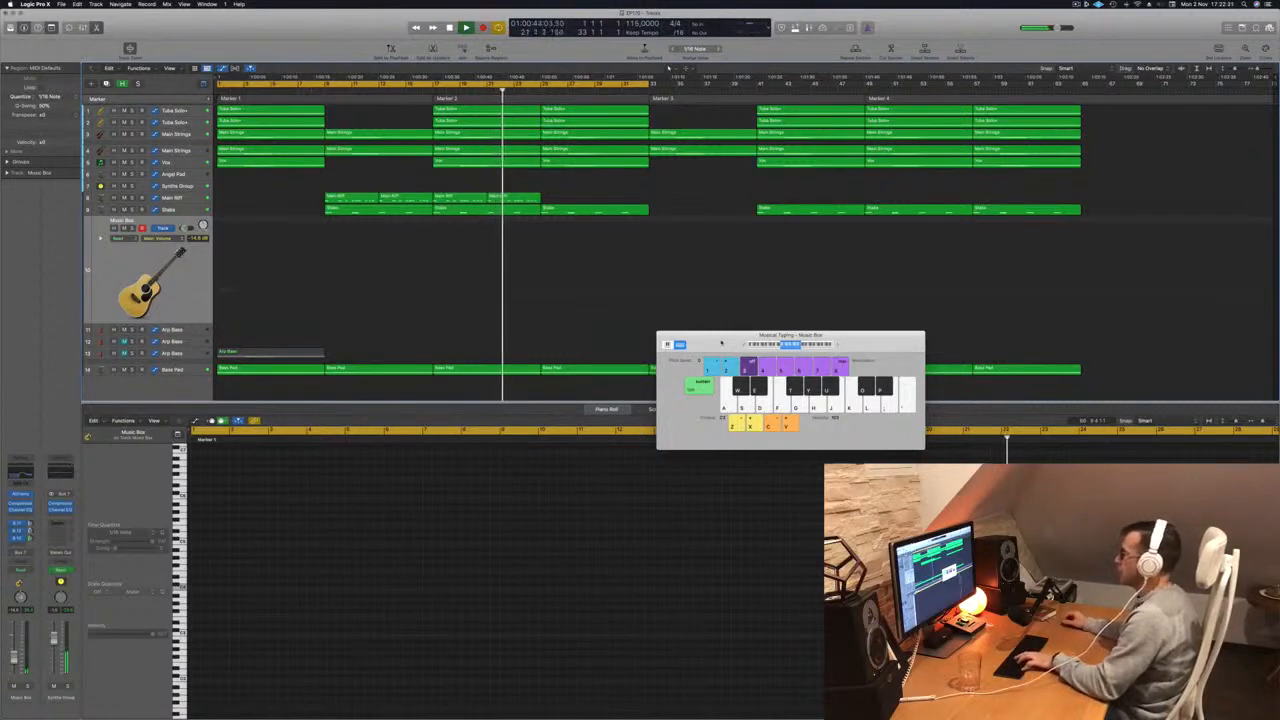
{"action": "left_click", "coordinate": [661, 335]}
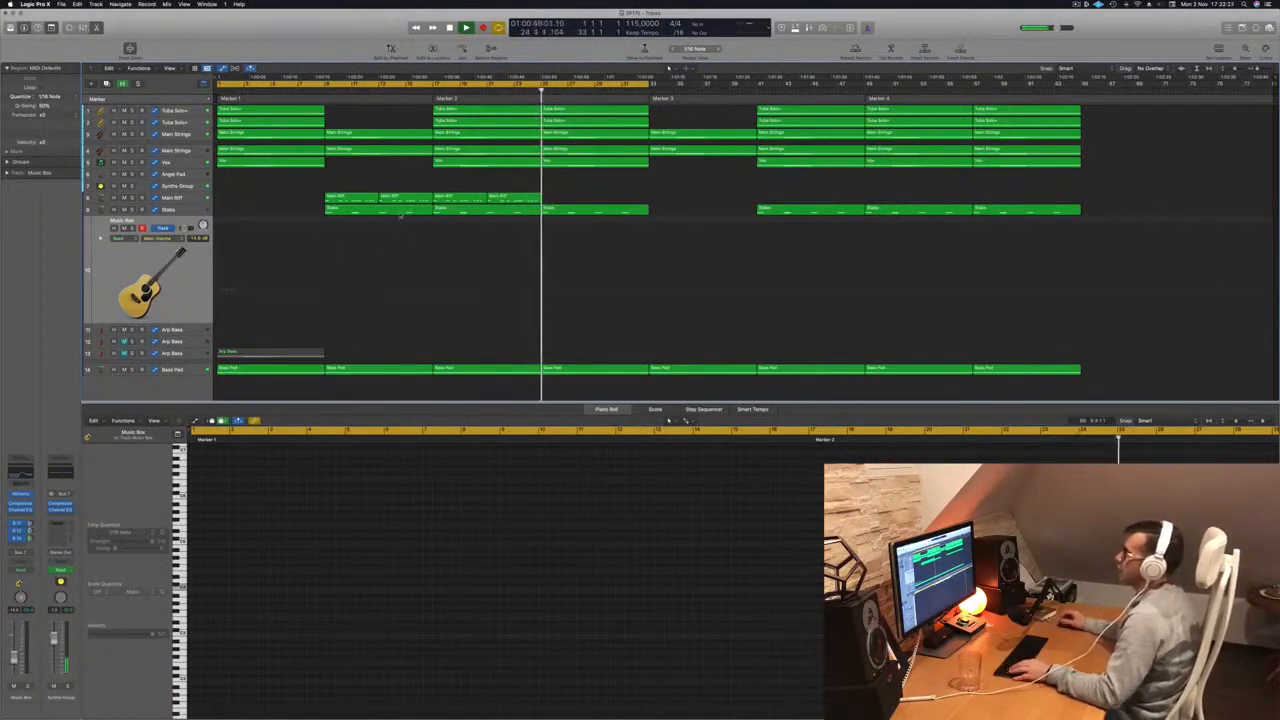
- Copy the Stabs region from bars 17 to 25 onto the Music Box track at bar 25 and play it from there
{"action": "left_click", "coordinate": [400, 210]}
{"action": "left_click", "coordinate": [490, 210]}
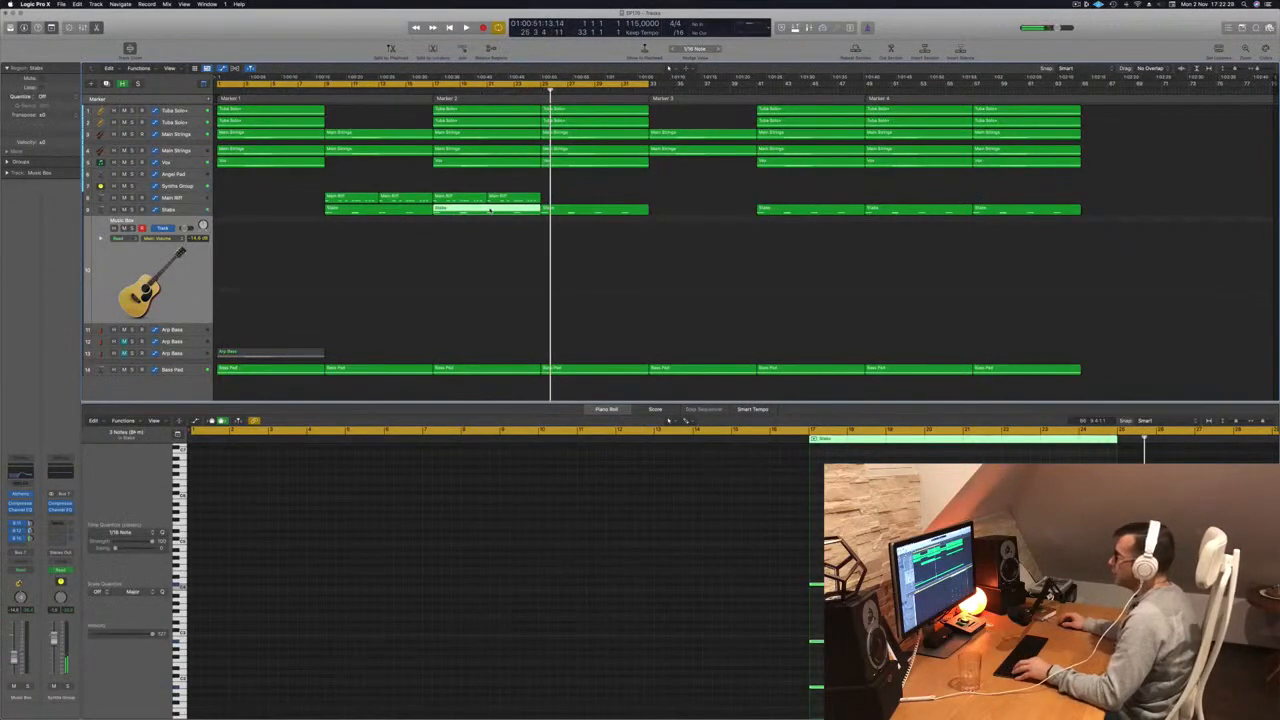
{"action": "left_click_drag", "start_coordinate": [490, 210], "coordinate": [600, 233]}
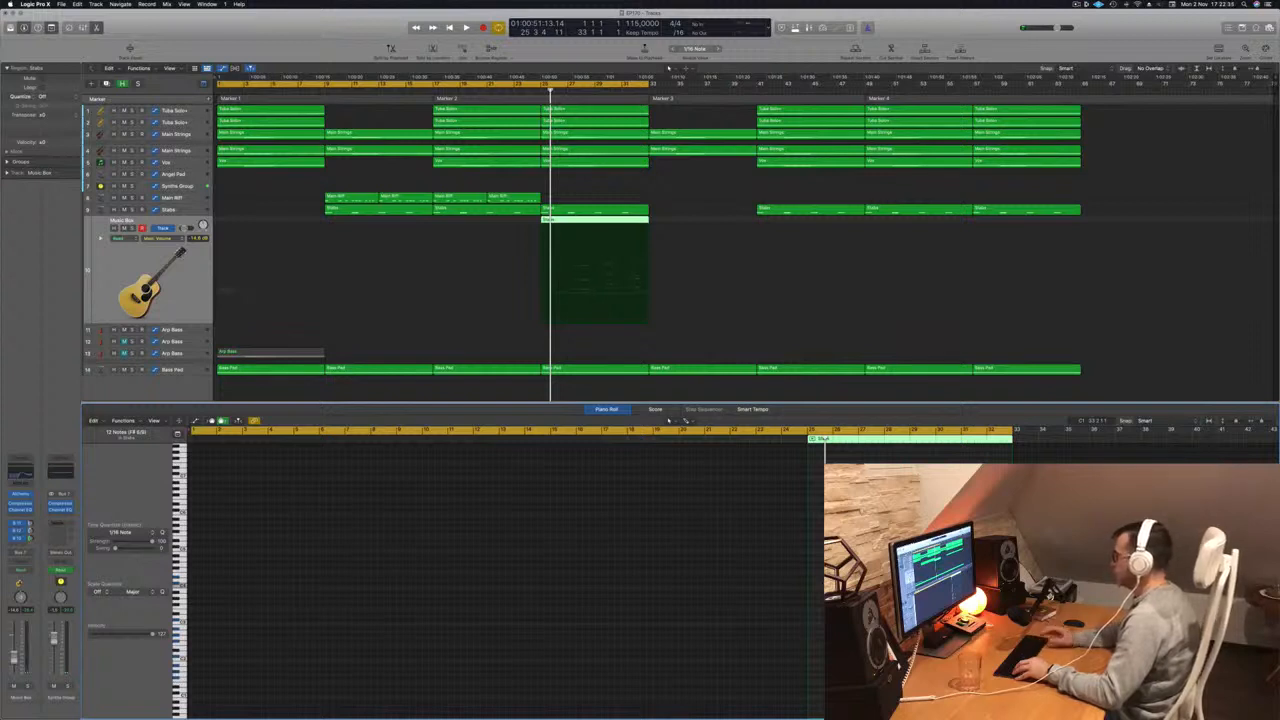
{"action": "key", "text": "space"}
{"action": "left_click", "coordinate": [542, 90]}
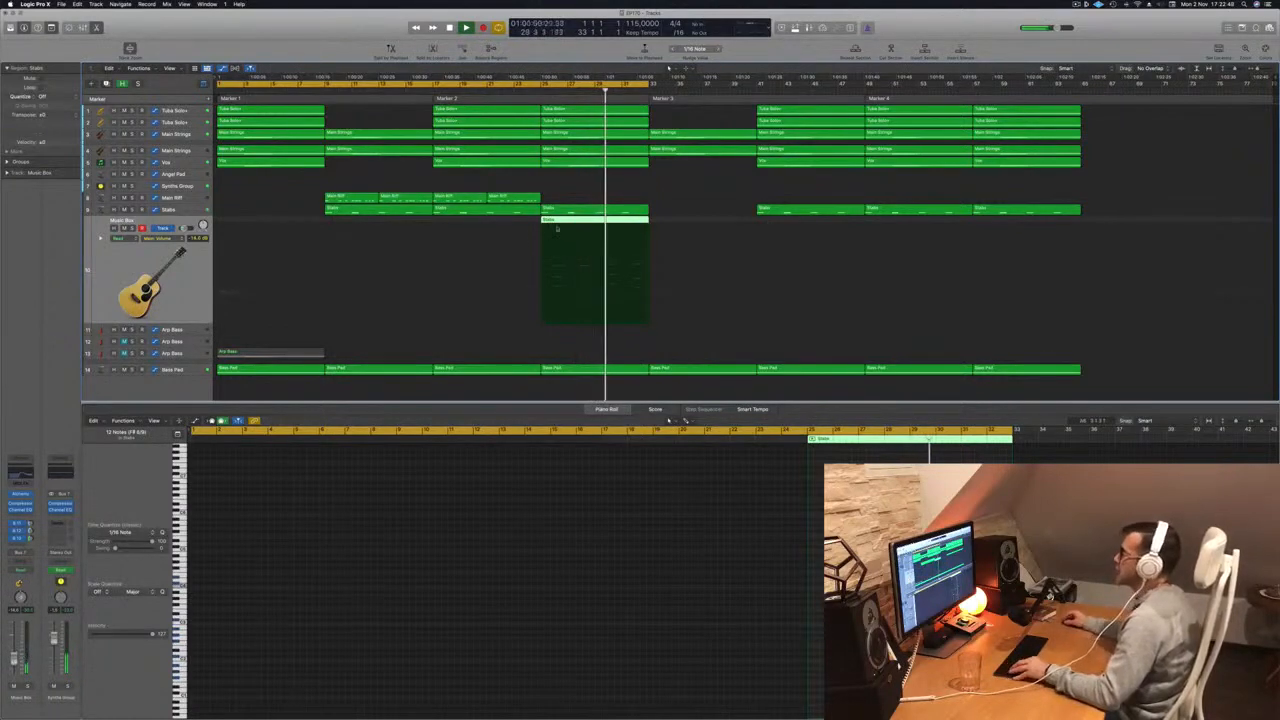
{"action": "key", "text": "super+Down"}
{"action": "key", "text": "super+Up"}
{"action": "key", "text": "super+Up"}
{"action": "key", "text": "super+Up"}
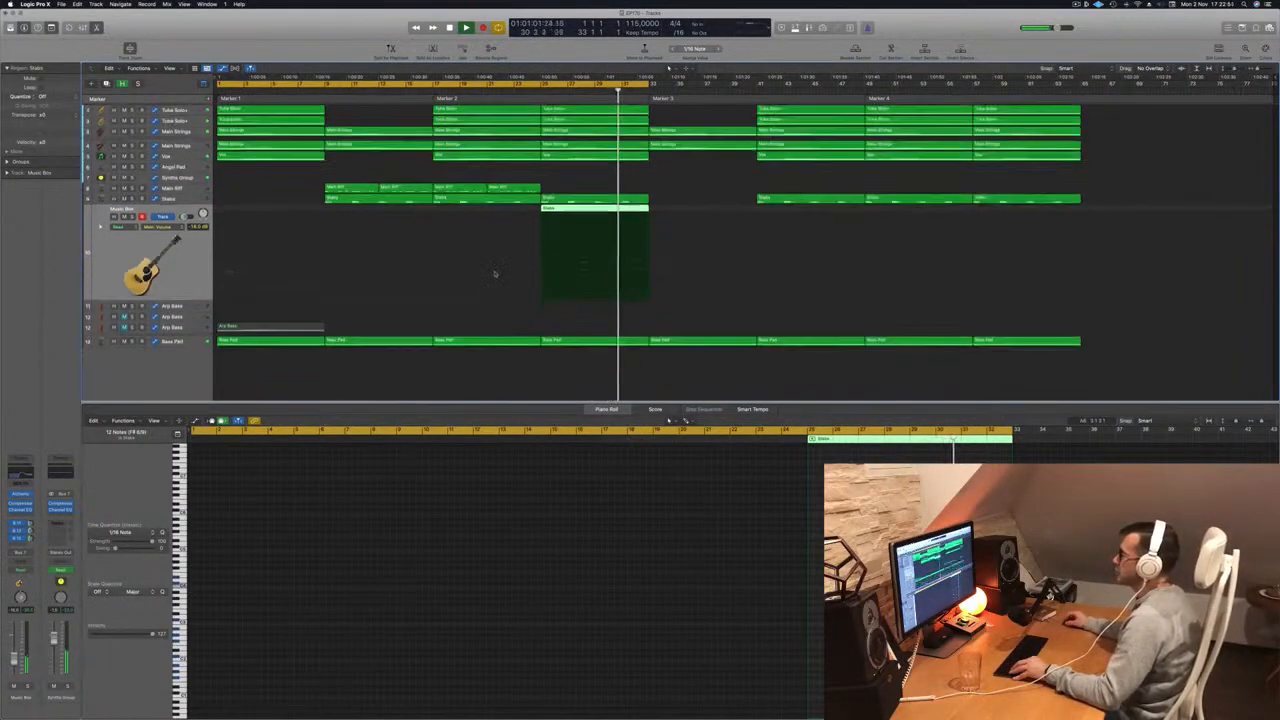
{"action": "key", "text": "super+Down"}
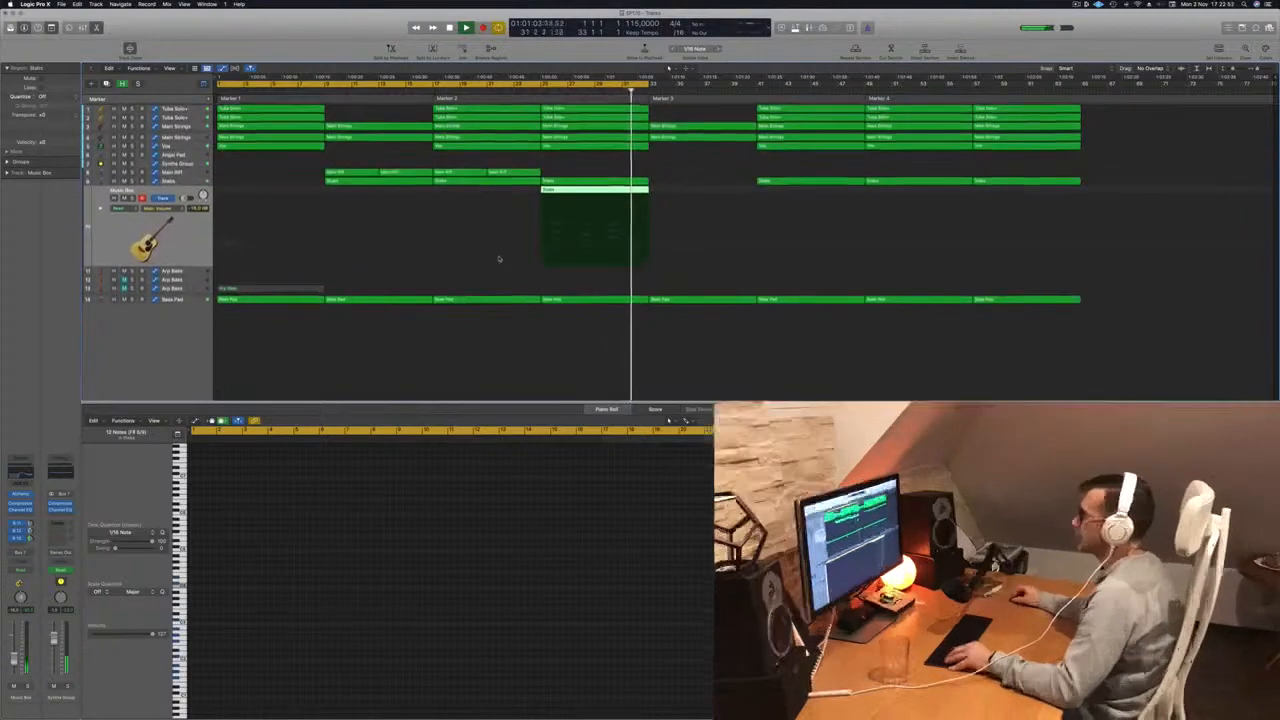